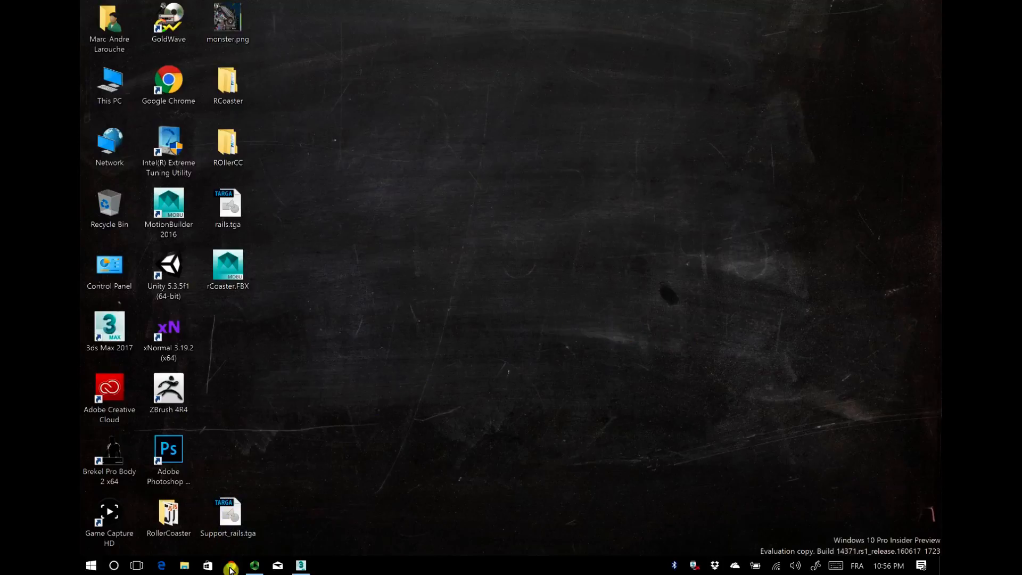
# Step: Open Google Maps (maps.google.ca) in Chrome and search for "six flags"
pyautogui.click(232, 567)
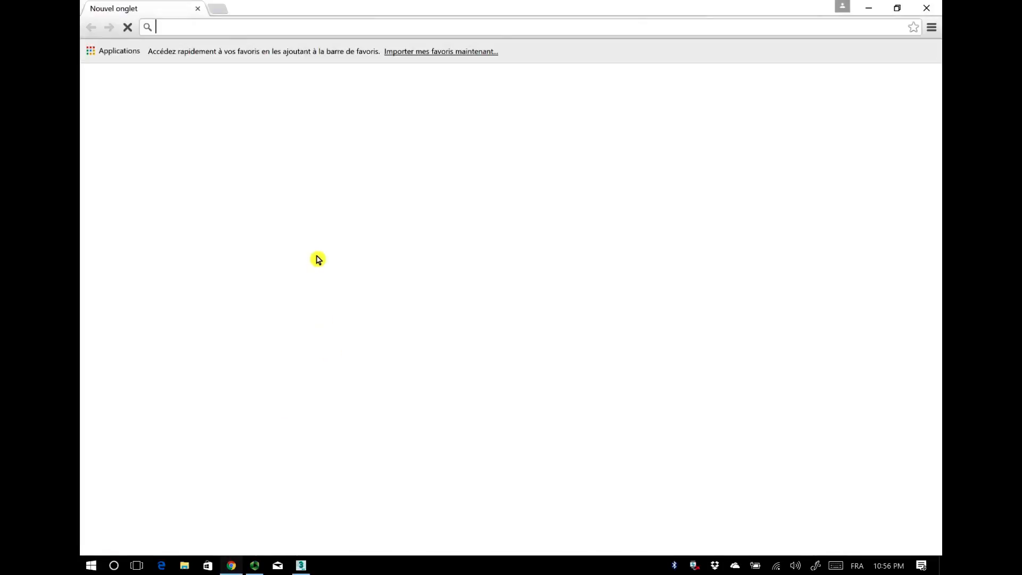
pyautogui.write('maps.')
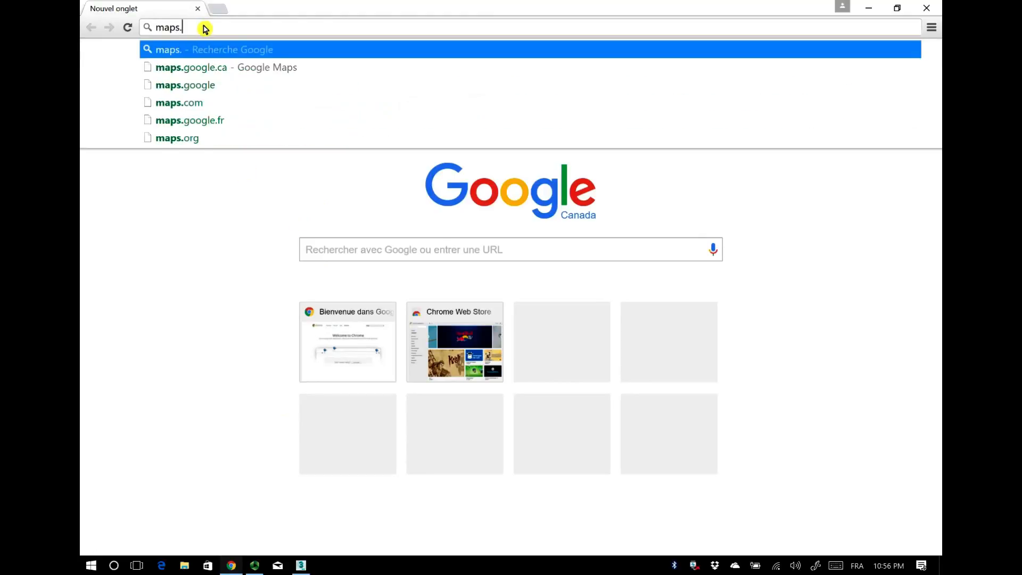
pyautogui.press('Down')
pyautogui.press('Return')
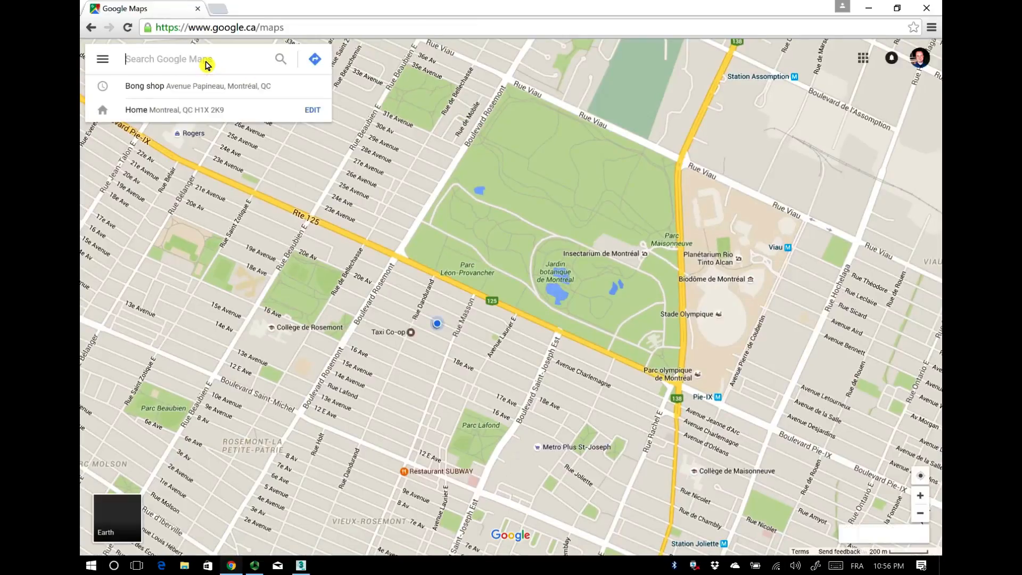
pyautogui.write('six flags')
pyautogui.press('Return')
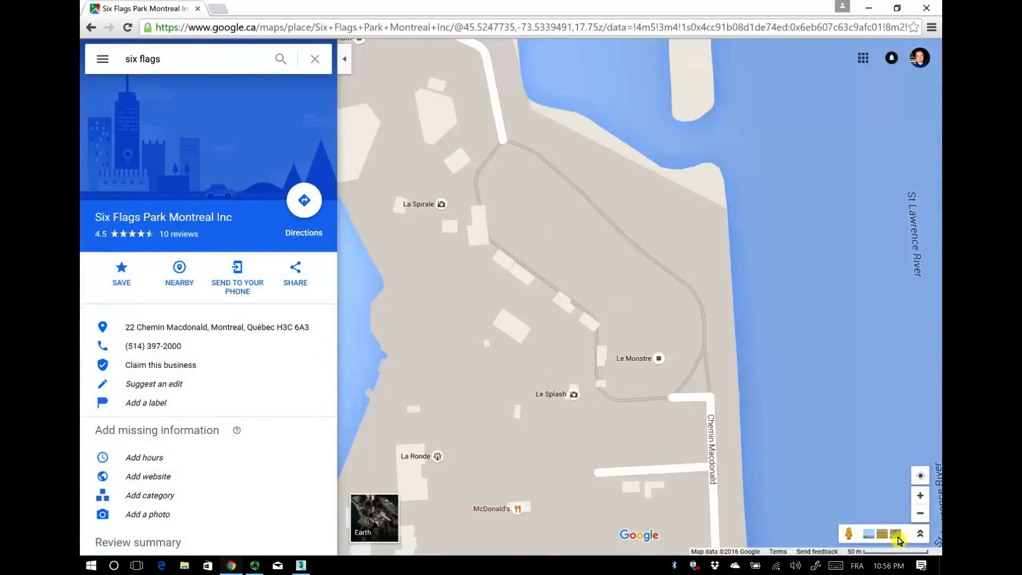
# Step: Switch the map to Earth imagery and rotate it until the Le Monstre roller coaster lies horizontally
pyautogui.click(900, 539)
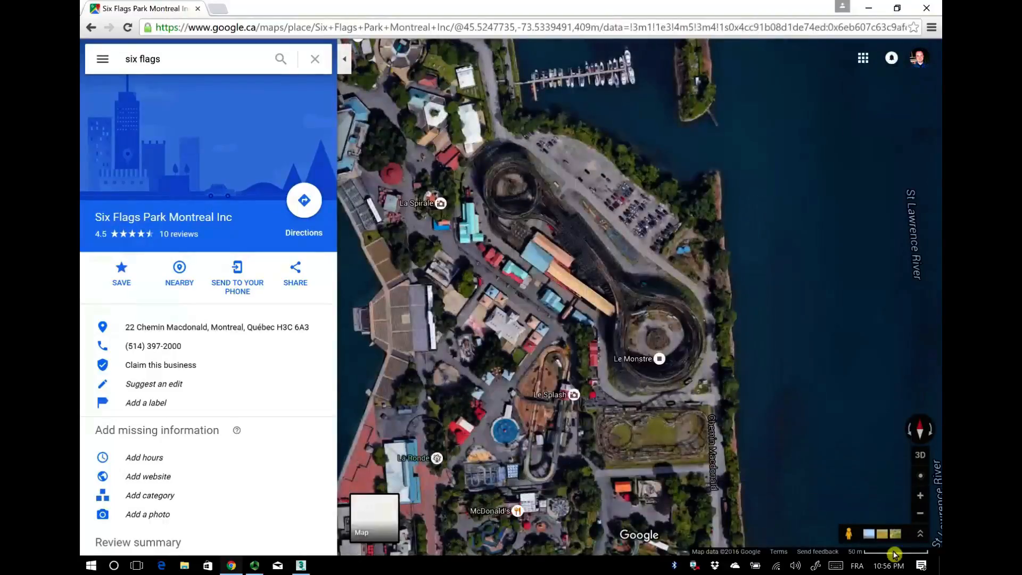
pyautogui.click(873, 547)
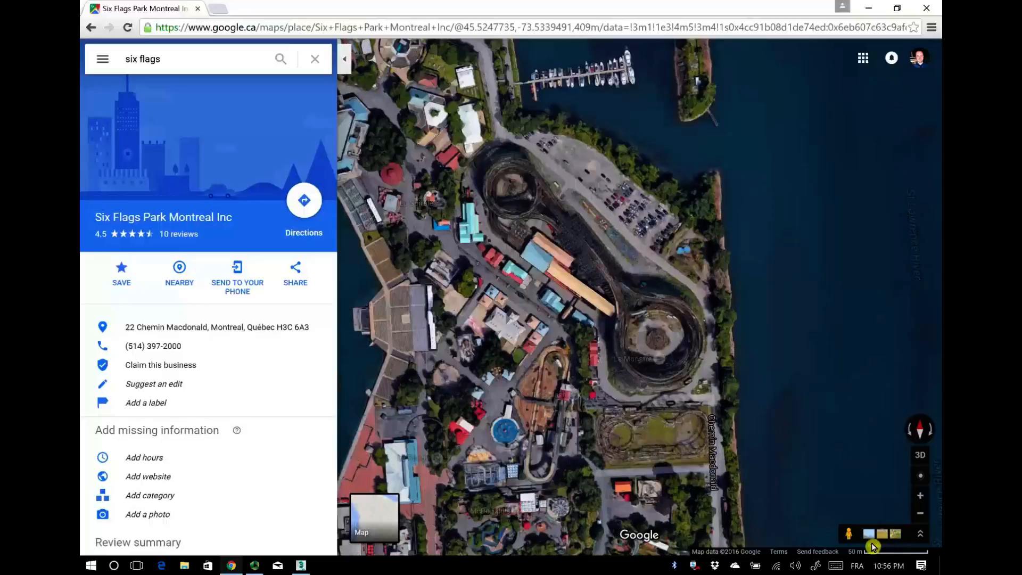
pyautogui.moveTo(771, 394); pyautogui.dragTo(938, 510)
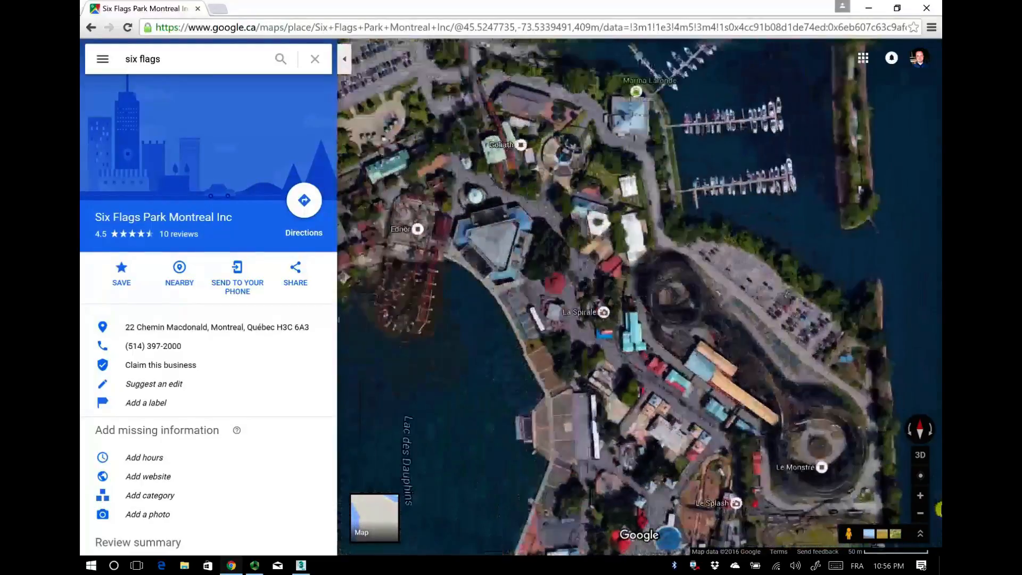
pyautogui.click(913, 424)
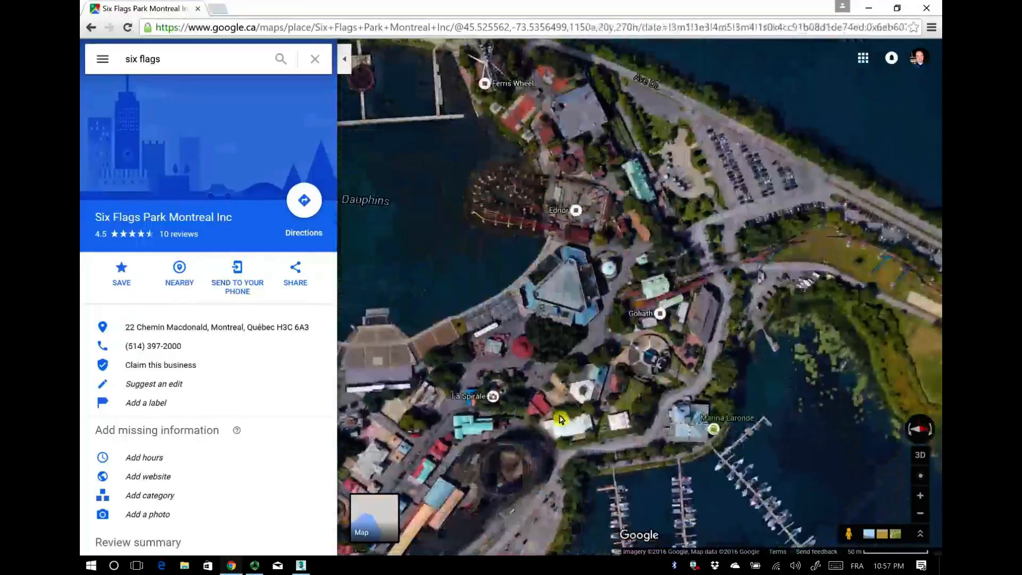
pyautogui.moveTo(536, 468); pyautogui.dragTo(646, 373)
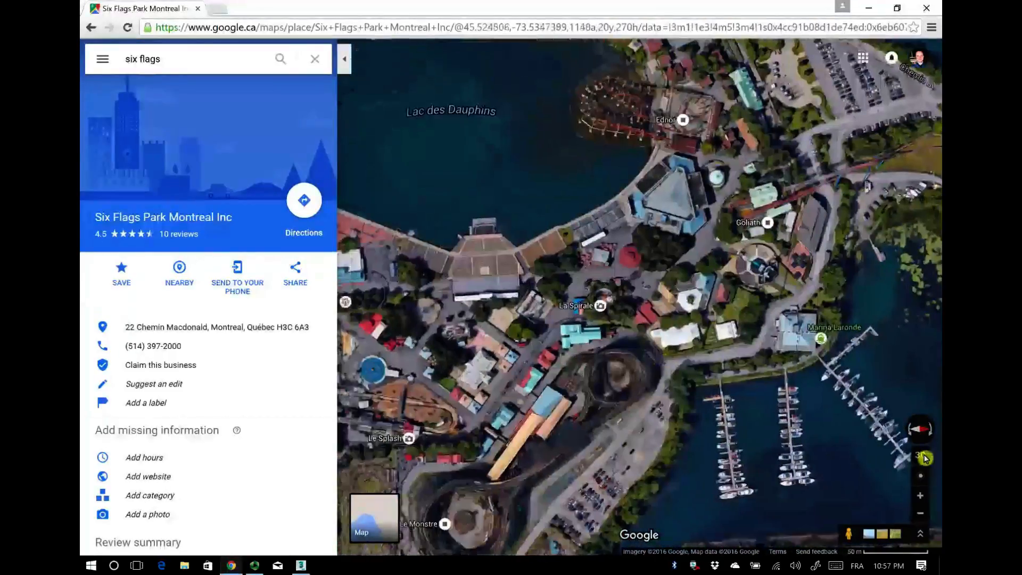
pyautogui.click(908, 434)
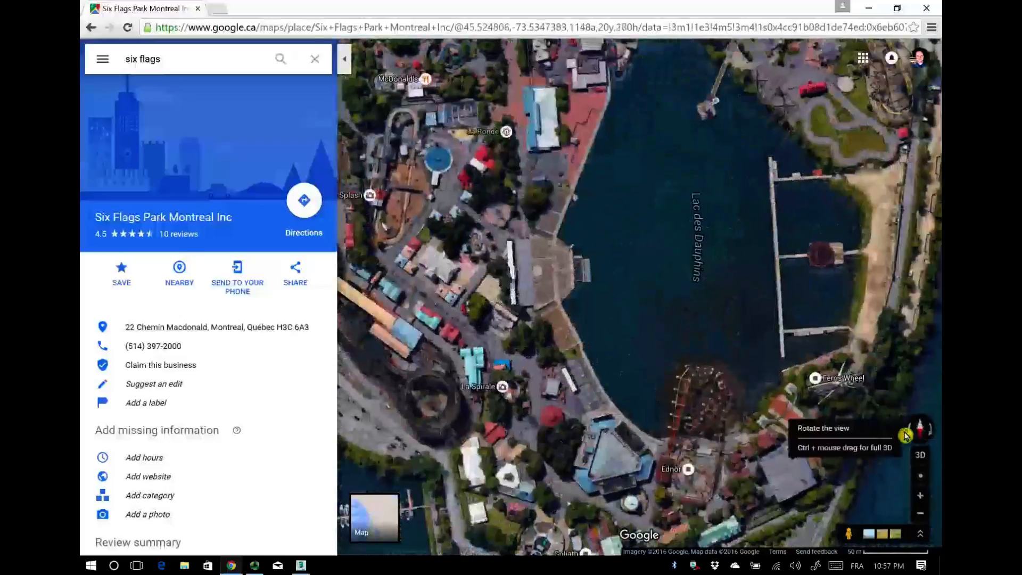
pyautogui.click(909, 436)
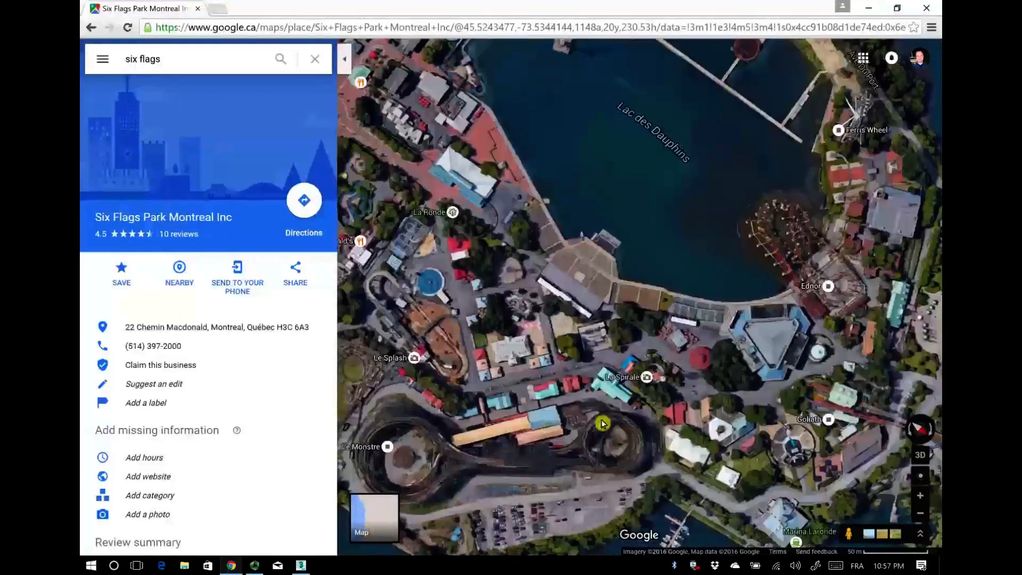
# Step: Frame the whole Le Monstre roller coaster in a closer aerial view
pyautogui.moveTo(602, 424); pyautogui.dragTo(771, 438)
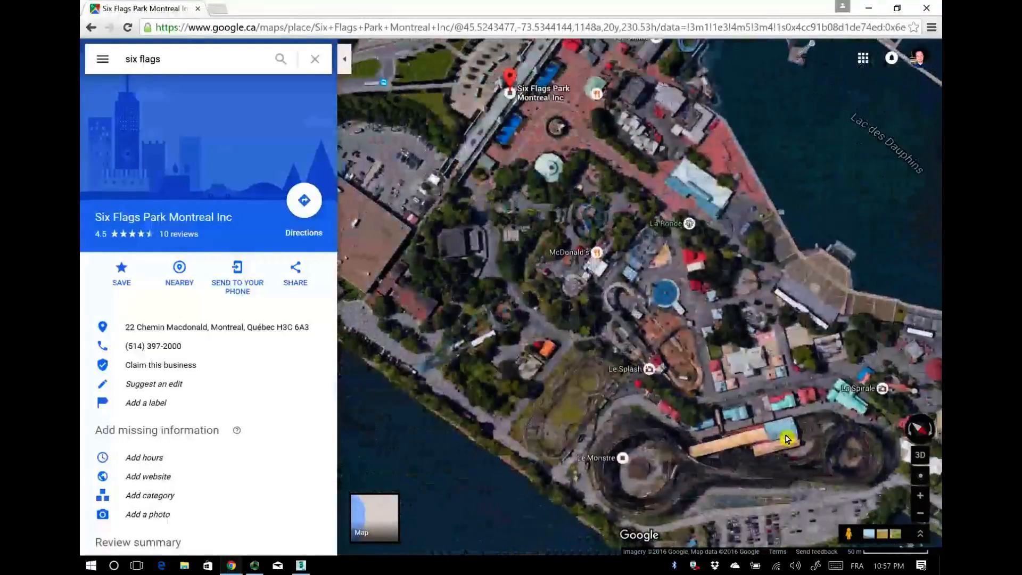
pyautogui.scroll(1, 814, 495)
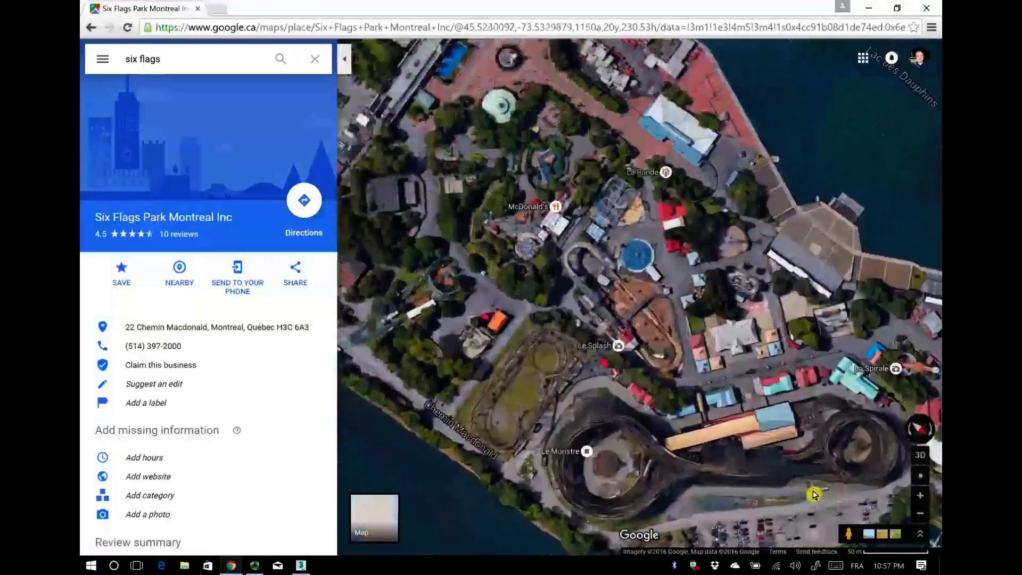
pyautogui.scroll(1, 809, 490)
pyautogui.scroll(1, 758, 452)
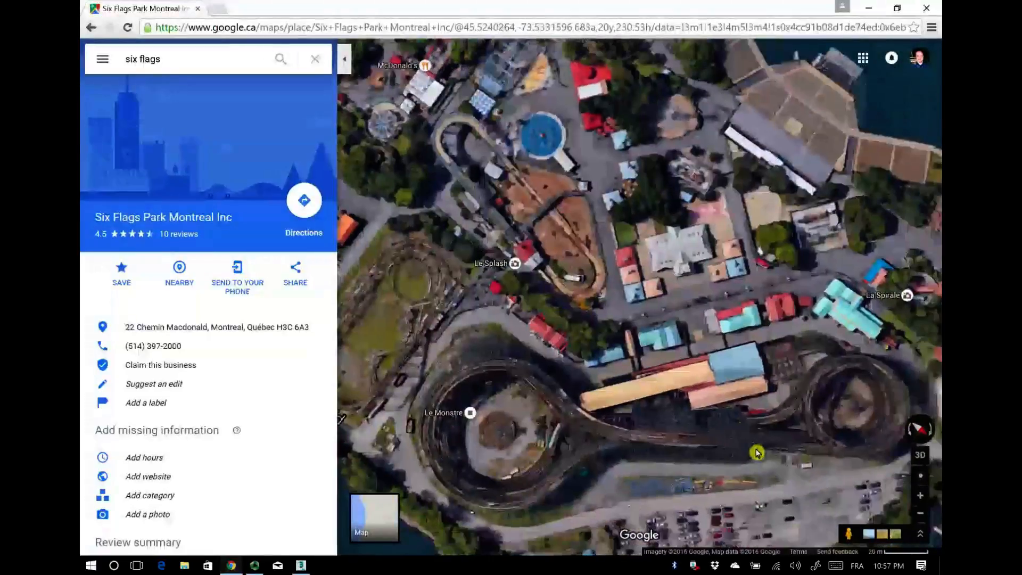
pyautogui.moveTo(759, 453); pyautogui.dragTo(740, 466)
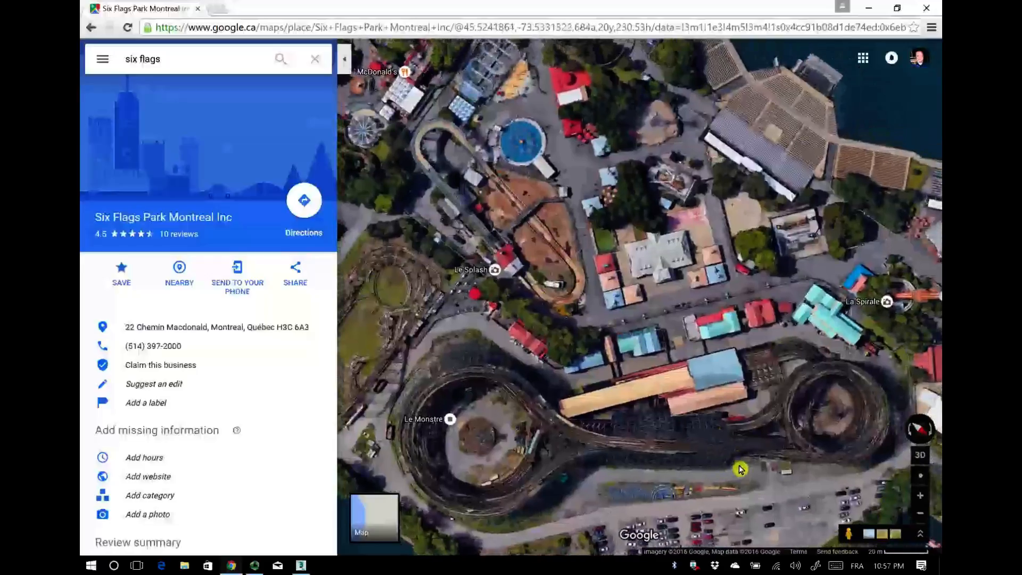
# Step: Capture the map with Screen sketch and crop the image tightly around the Le Monstre roller coaster
pyautogui.click(818, 567)
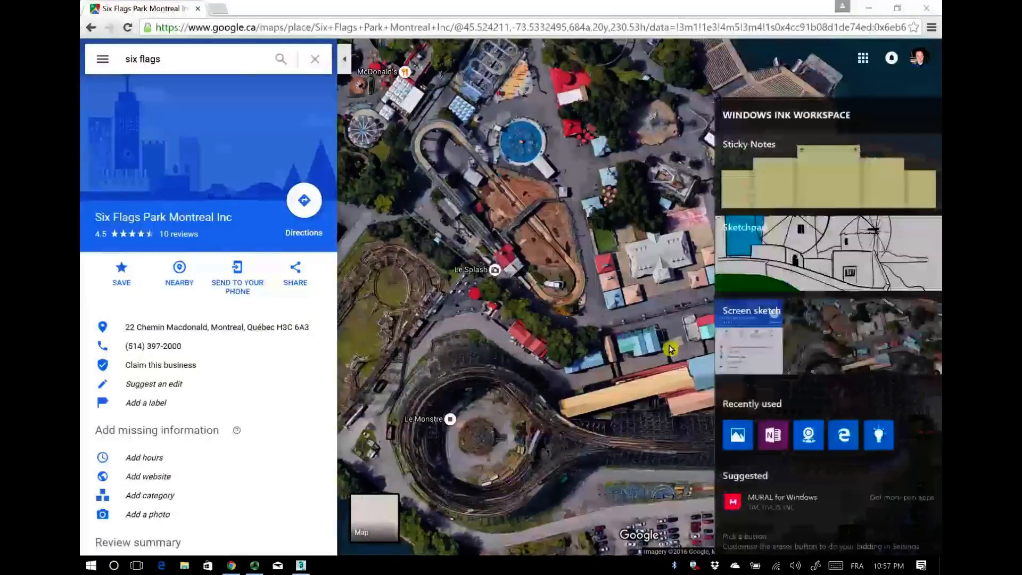
pyautogui.click(750, 338)
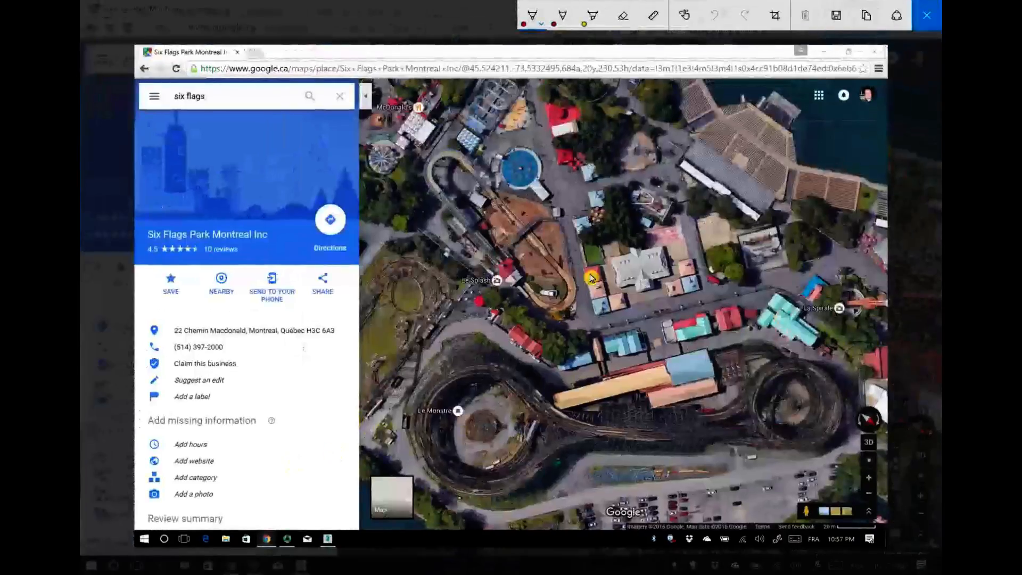
pyautogui.click(776, 15)
pyautogui.moveTo(273, 453); pyautogui.dragTo(392, 534)
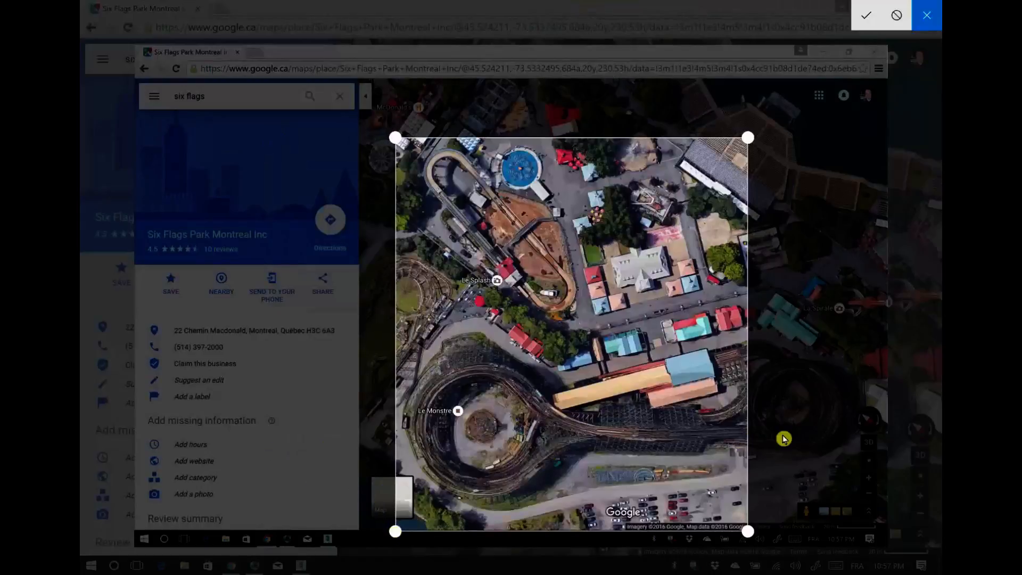
pyautogui.moveTo(751, 535); pyautogui.dragTo(890, 543)
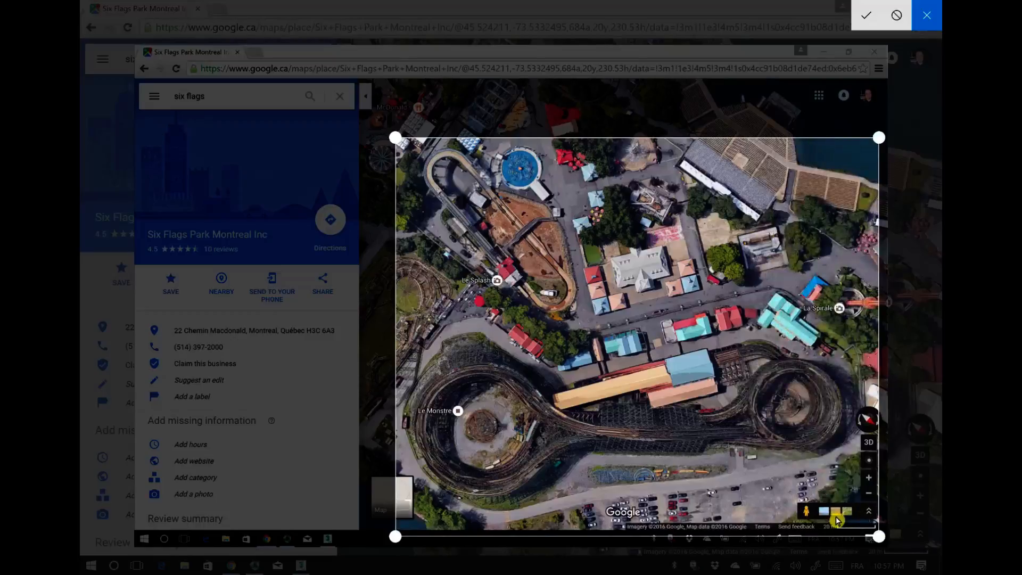
pyautogui.moveTo(879, 137); pyautogui.dragTo(878, 272)
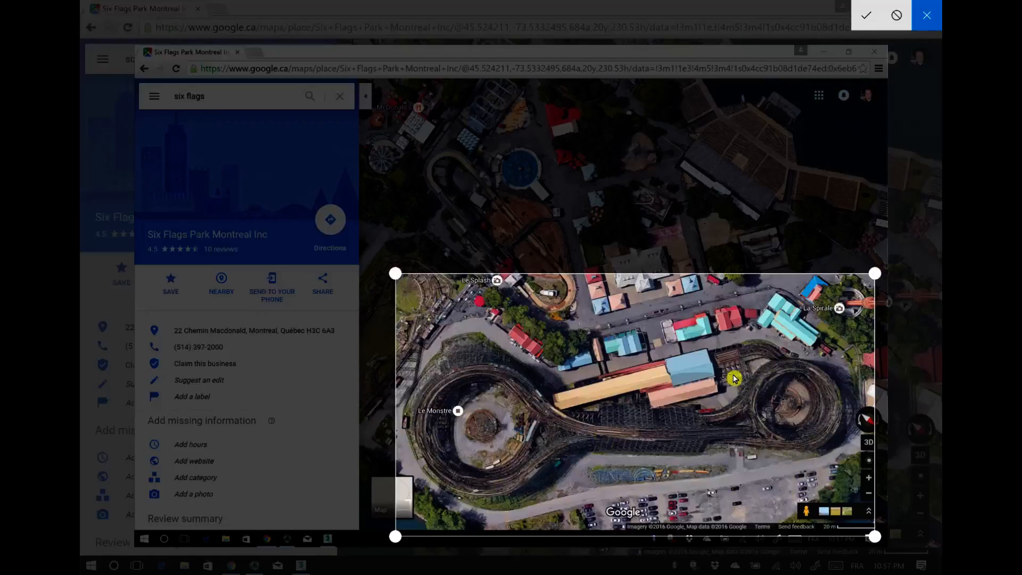
pyautogui.click(866, 18)
# Step: Save the cropped capture to the Desktop as monster.png, overwriting the existing file
pyautogui.click(837, 17)
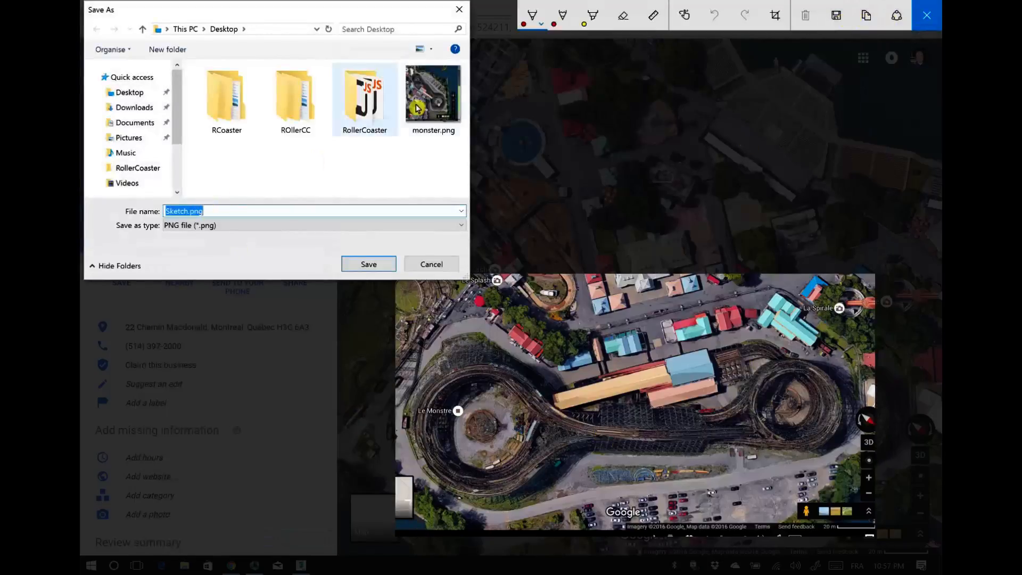
pyautogui.click(434, 96)
pyautogui.click(369, 264)
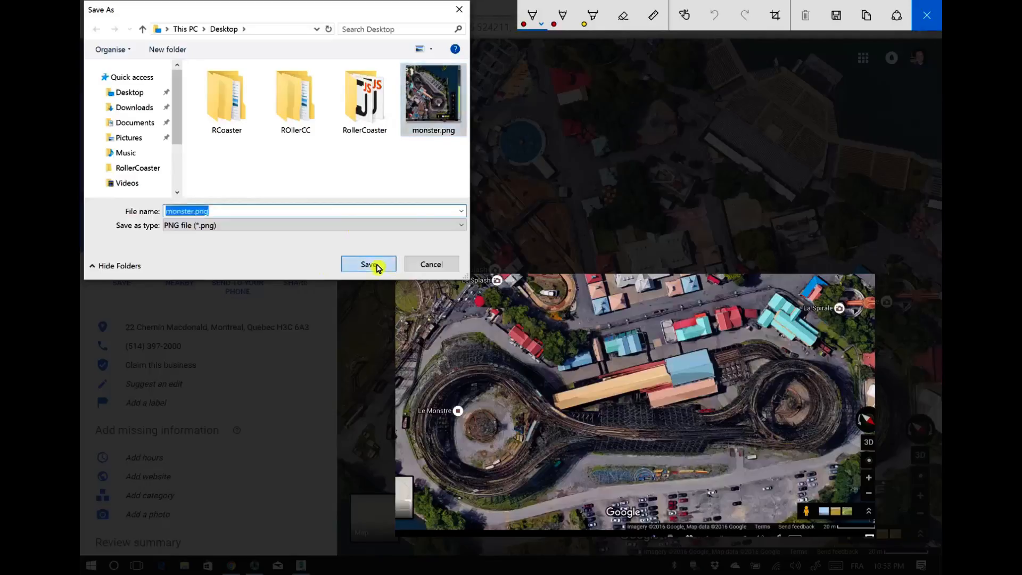
pyautogui.click(549, 286)
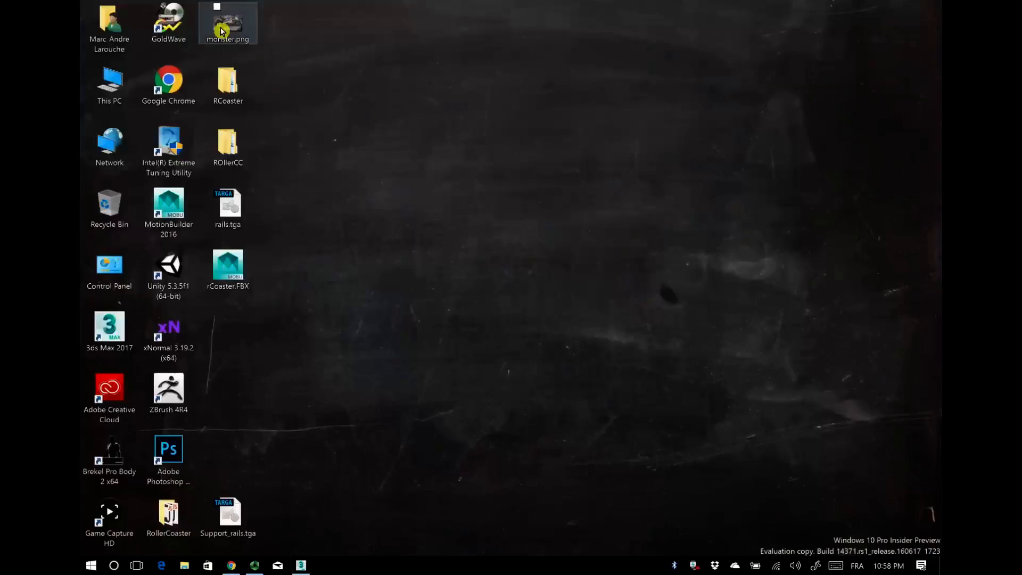
# Step: Open the detailed properties of monster.png to read its pixel dimensions, and move the dialog aside on the desktop
pyautogui.click(221, 28)
pyautogui.rightClick(222, 39)
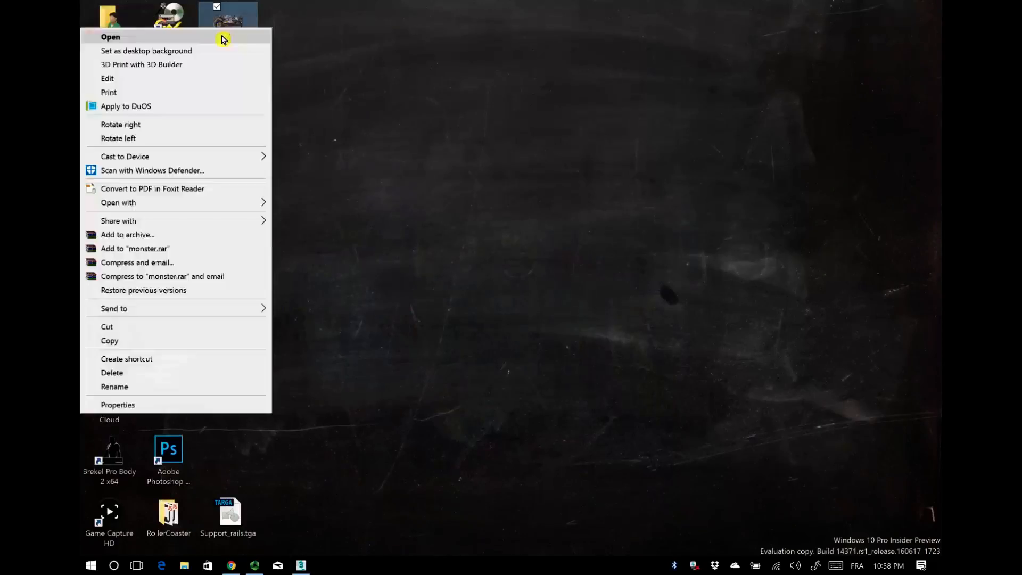
pyautogui.click(155, 406)
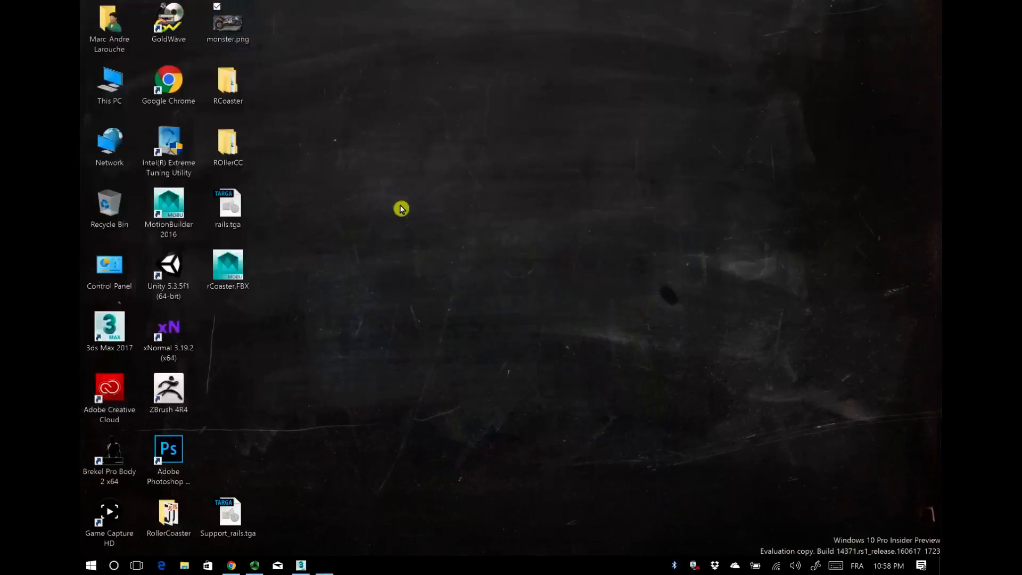
pyautogui.click(308, 56)
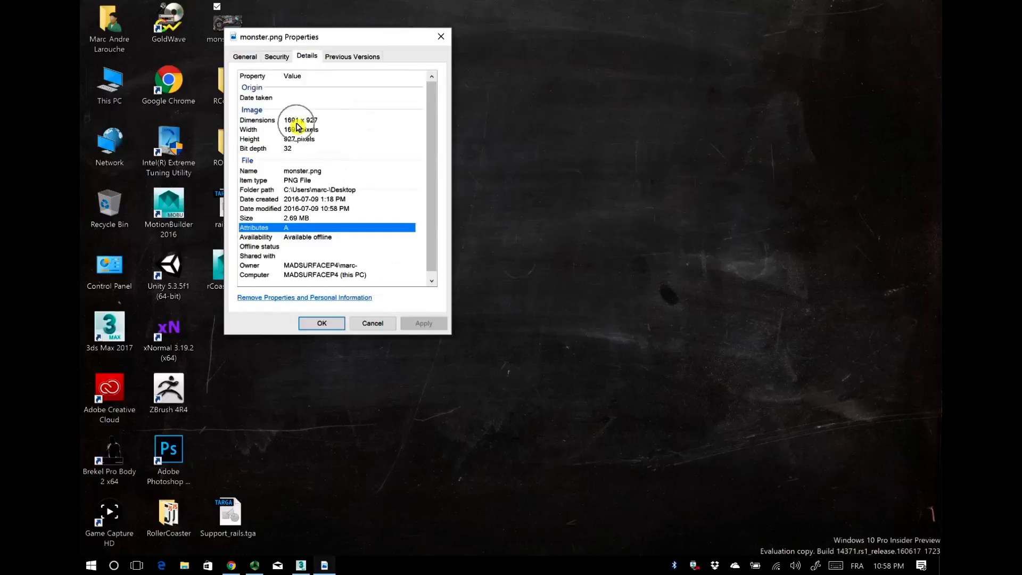
pyautogui.moveTo(355, 38); pyautogui.dragTo(833, 27)
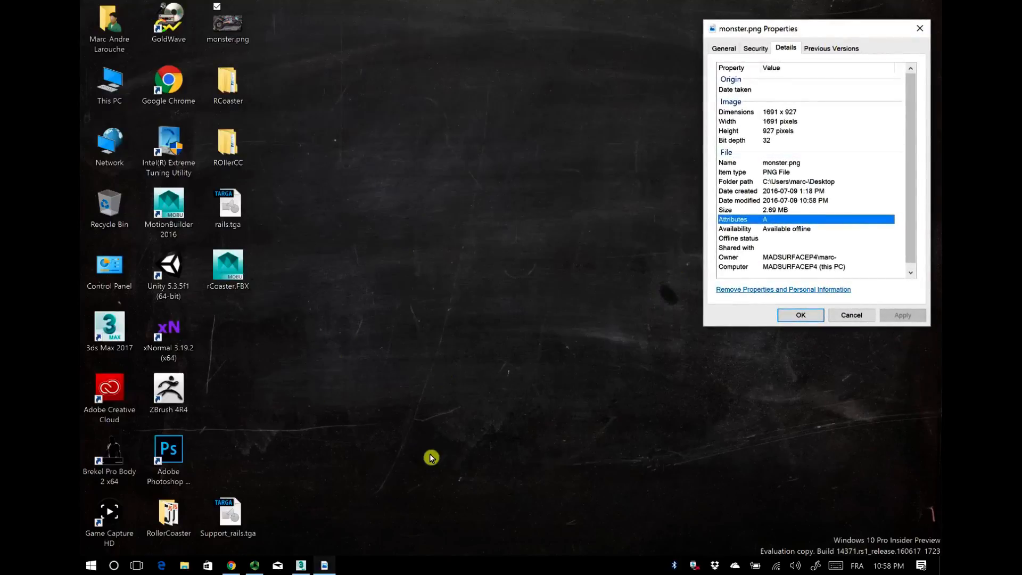
# Step: Switch to 3ds Max and accept Metric Meters as the display unit scale in Units Setup
pyautogui.click(302, 566)
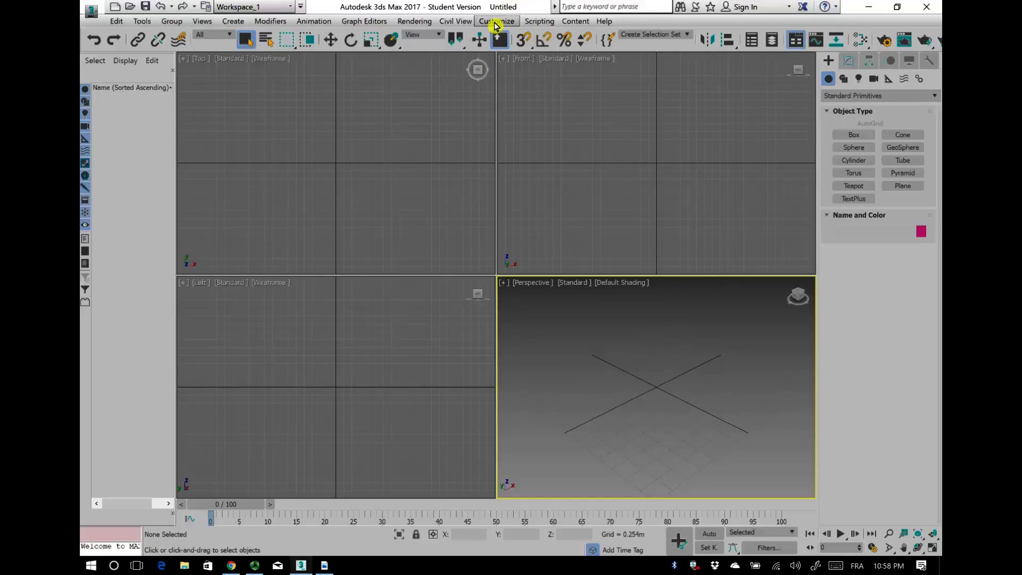
pyautogui.click(495, 24)
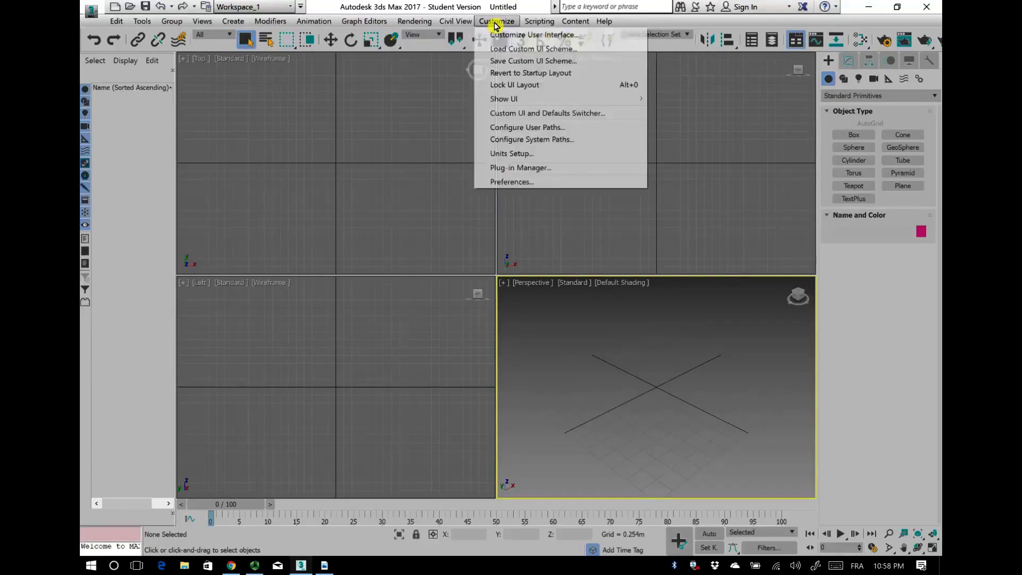
pyautogui.click(517, 156)
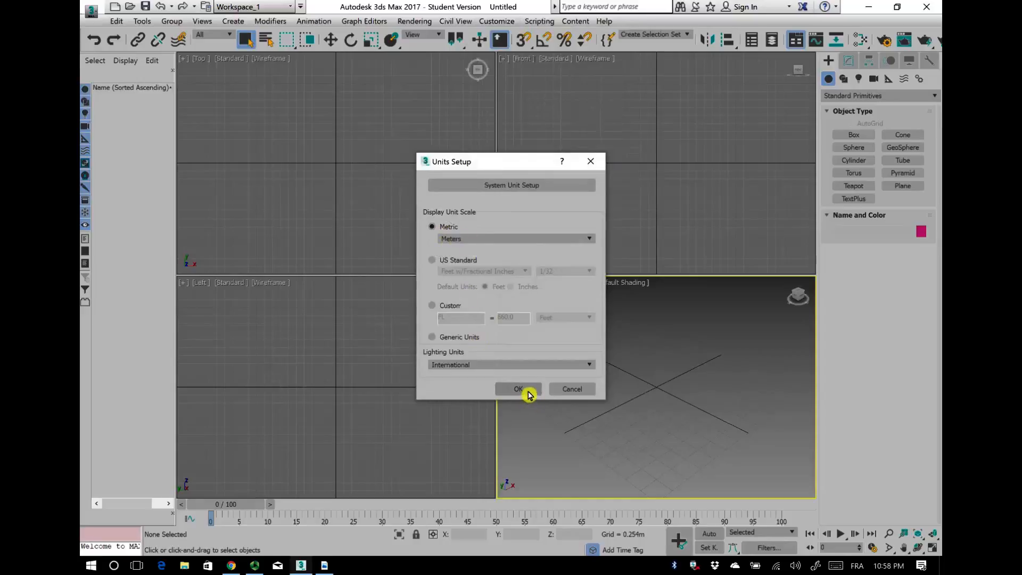
pyautogui.click(519, 390)
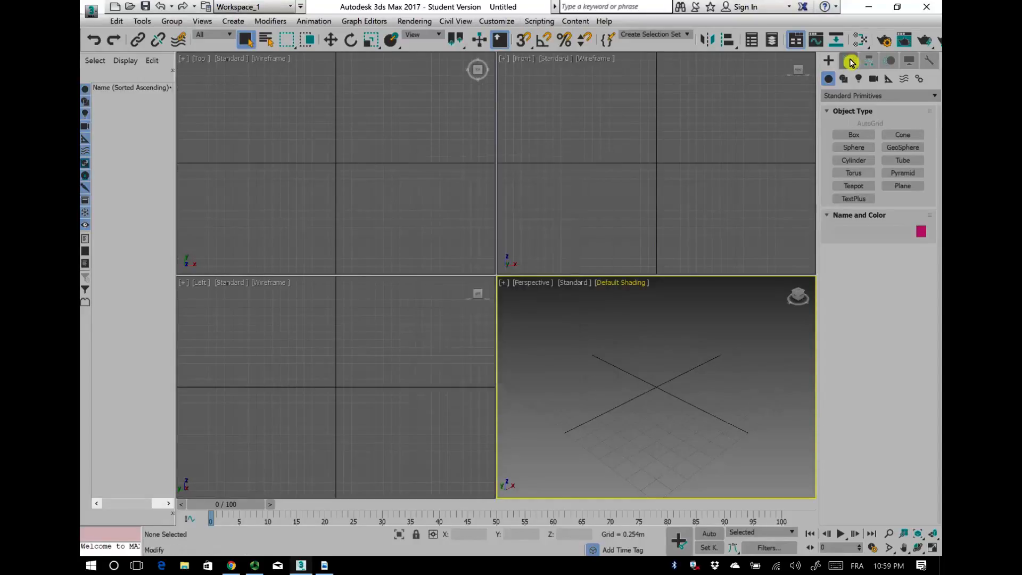
# Step: Draw a plane about 3.66 m long and 7.15 m wide in the Top viewport
pyautogui.click(913, 186)
pyautogui.moveTo(240, 143)
pyautogui.mouseDown(button='middle')
pyautogui.moveTo(279, 144)
pyautogui.moveTo(247, 144)
pyautogui.mouseUp(button='middle')
pyautogui.moveTo(235, 98); pyautogui.dragTo(459, 217)
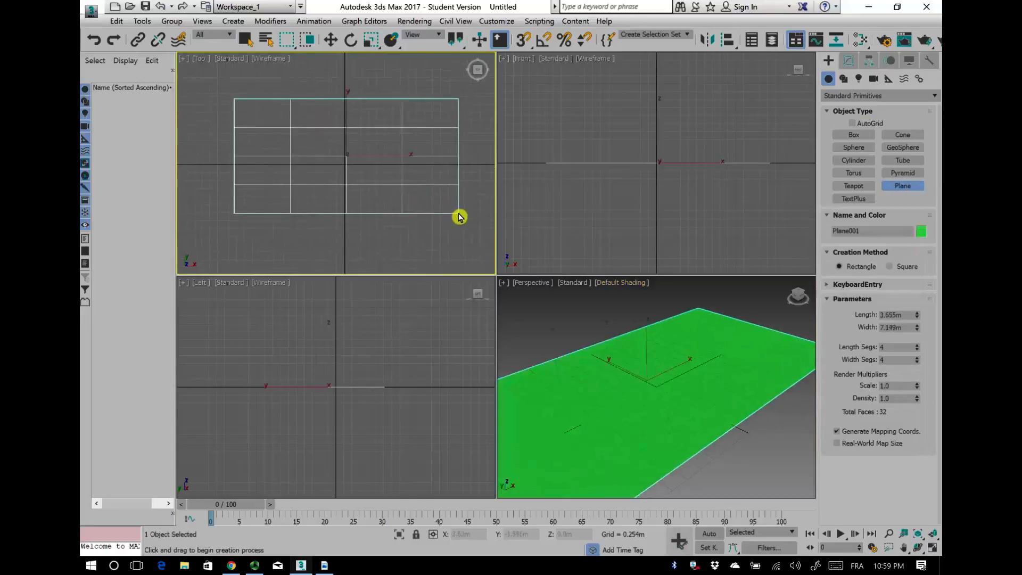
# Step: Set the plane's length and width segments to 1 each
pyautogui.click(905, 347)
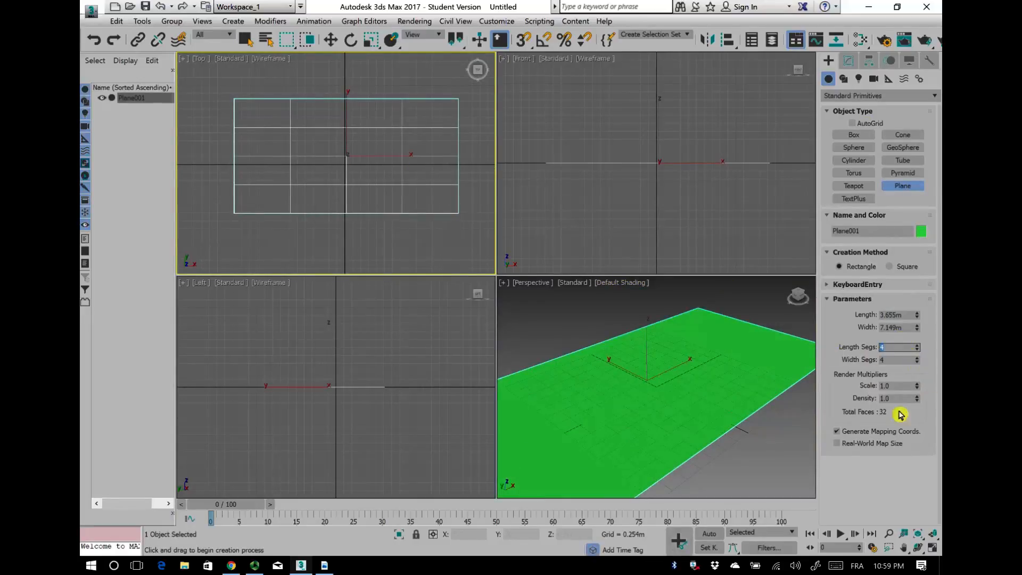
pyautogui.write('1')
pyautogui.click(891, 361)
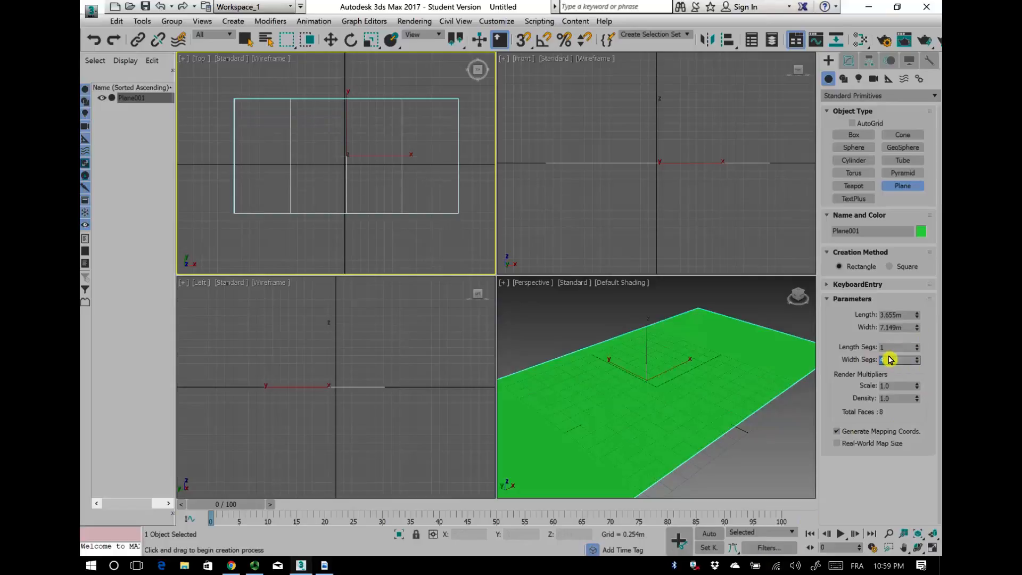
pyautogui.write('1')
pyautogui.click(891, 349)
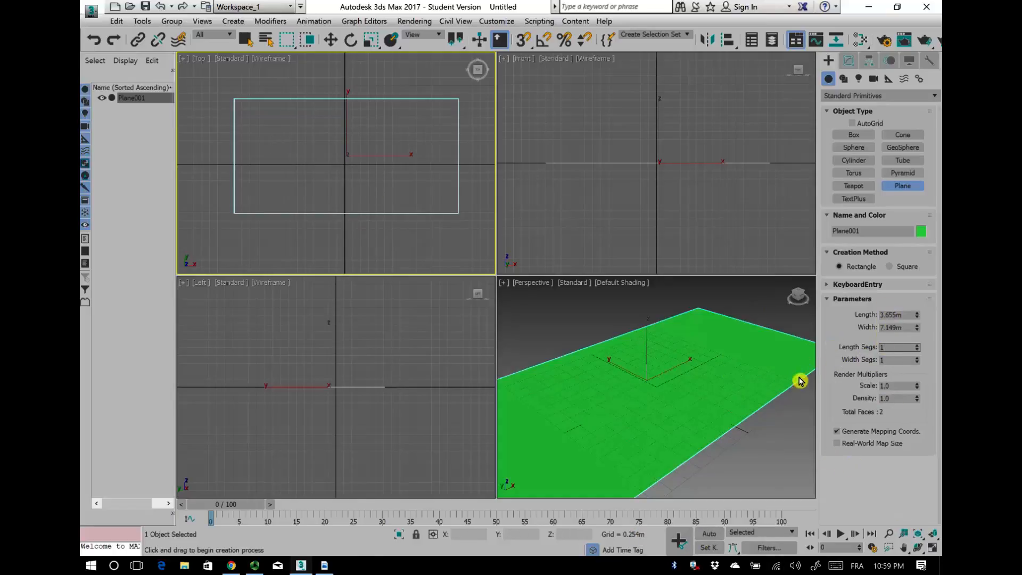
# Step: Consult the pixel dimensions of monster.png and set the plane's width to 16.91 m to match the image proportions
pyautogui.click(324, 565)
pyautogui.moveTo(807, 30); pyautogui.dragTo(443, 152)
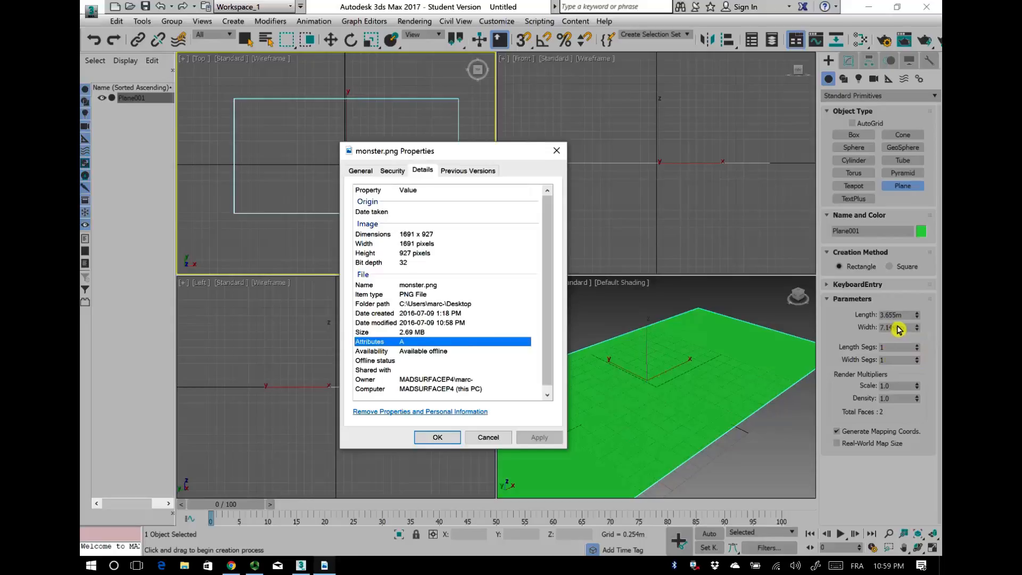
pyautogui.moveTo(898, 328); pyautogui.dragTo(862, 331)
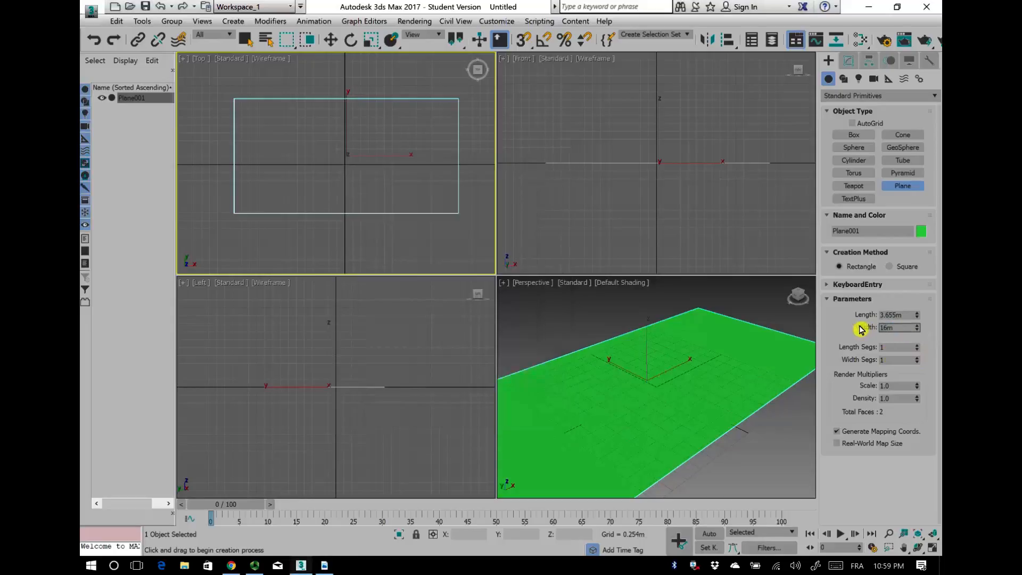
pyautogui.write('16.91')
pyautogui.press('Return')
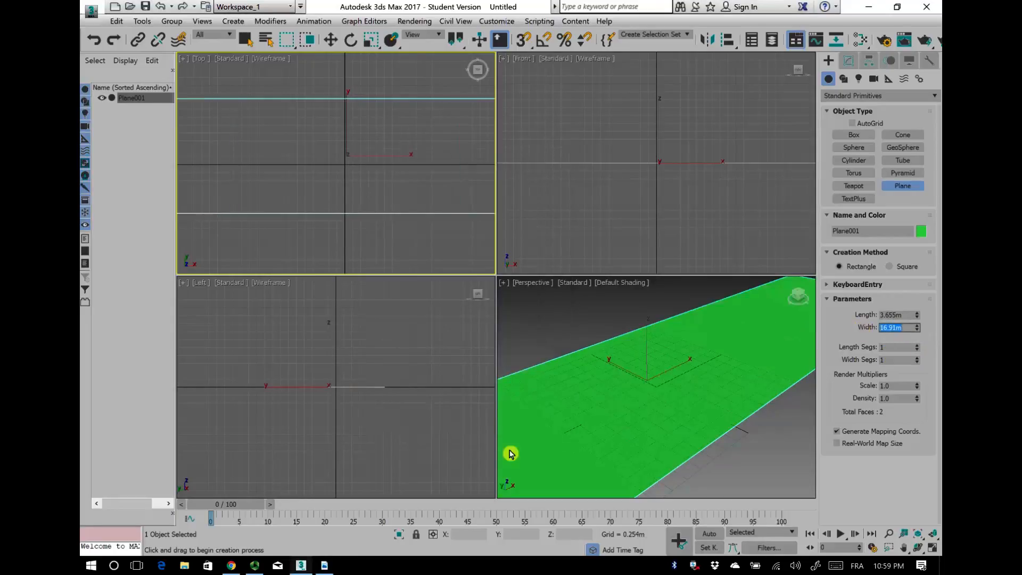
# Step: Check the image height in the monster.png properties and set the plane's length to 9.27 m
pyautogui.click(326, 567)
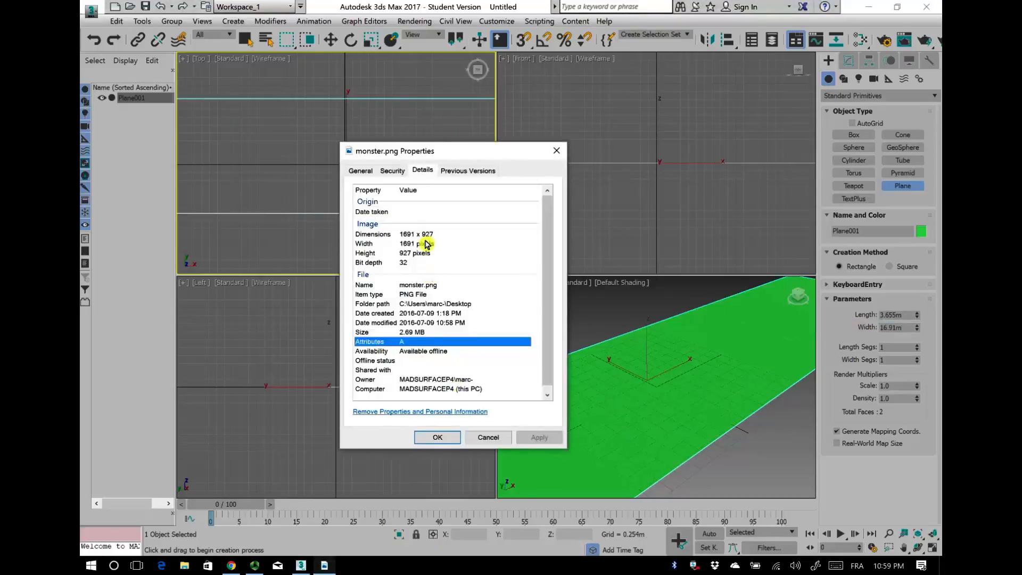
pyautogui.click(898, 315)
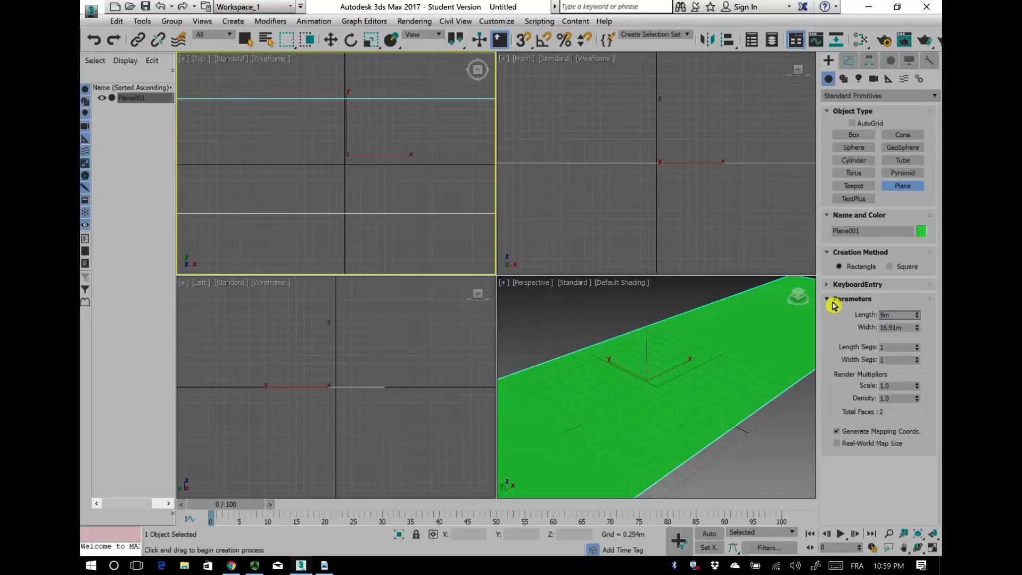
pyautogui.write('9.27m')
pyautogui.press('Return')
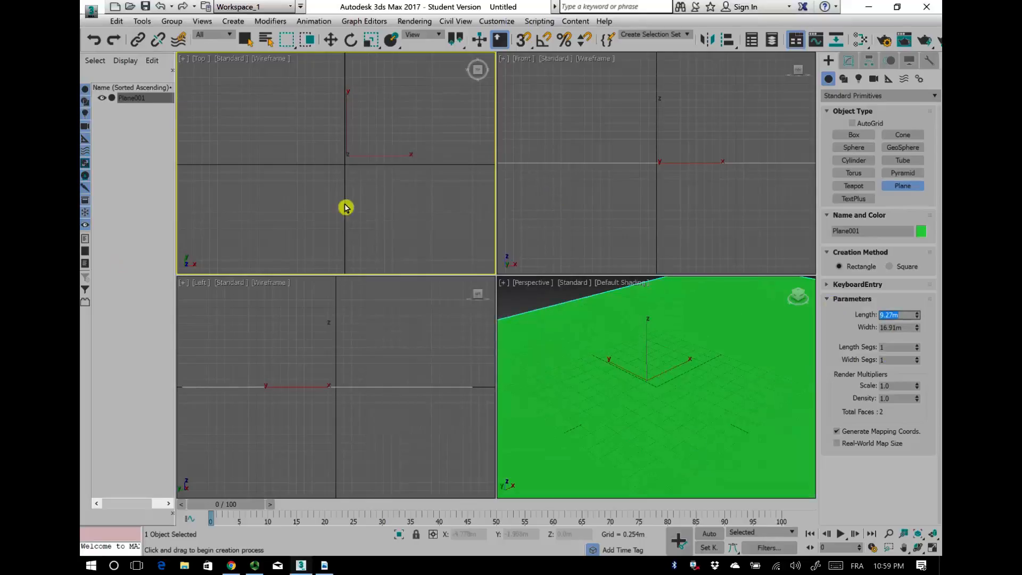
pyautogui.scroll(-4, 435, 217)
pyautogui.moveTo(436, 217); pyautogui.dragTo(325, 190, button='middle')
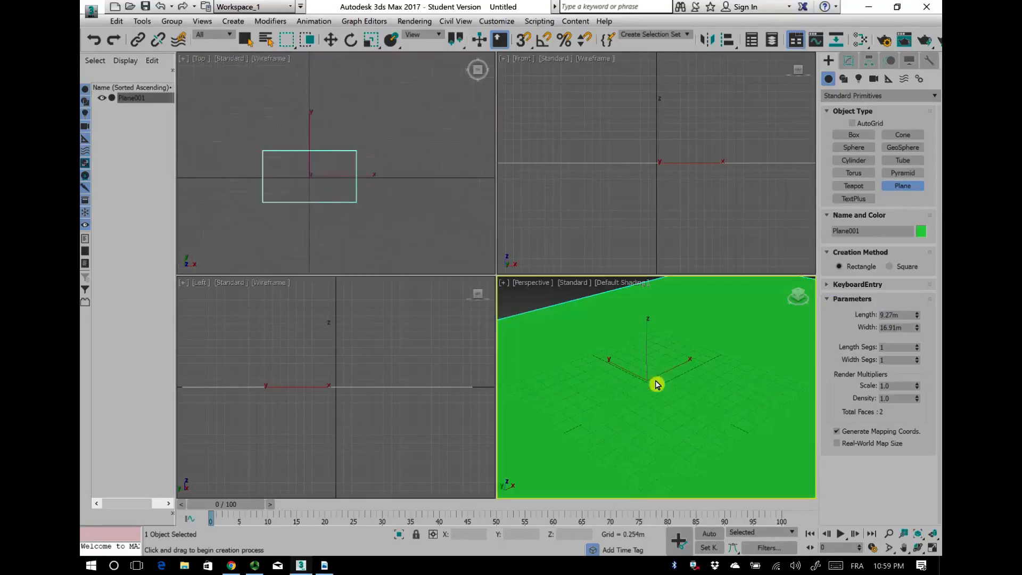
pyautogui.scroll(-5, 639, 397)
pyautogui.scroll(-4, 639, 399)
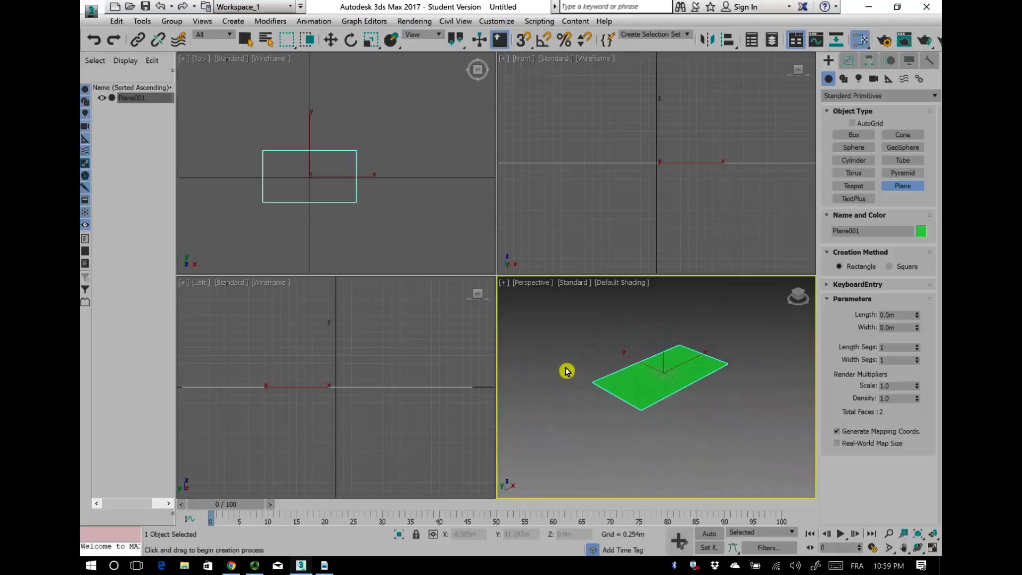
# Step: Add a Standard material in the Slate Material Editor and name it Ref
pyautogui.press('m')
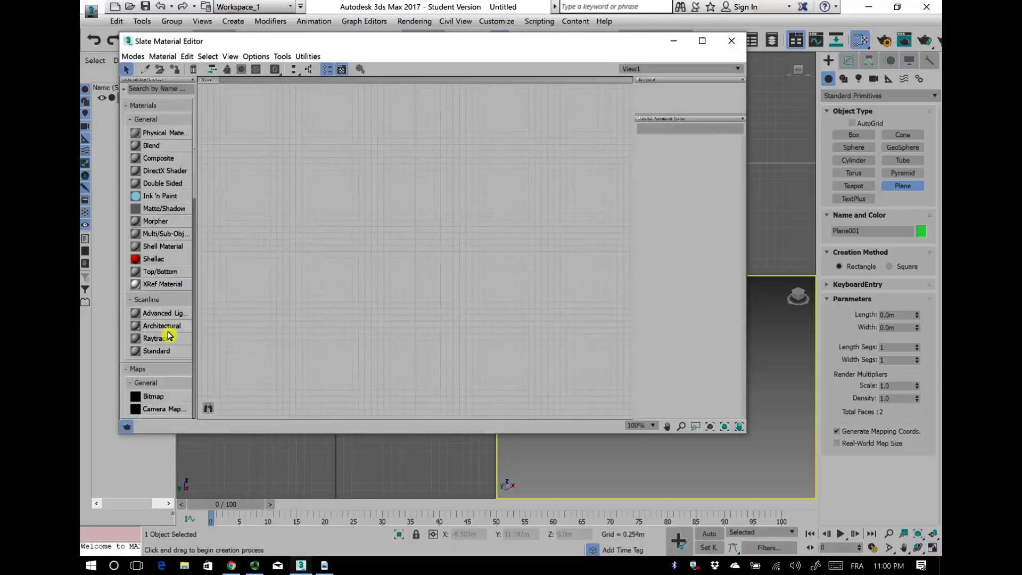
pyautogui.click(167, 356)
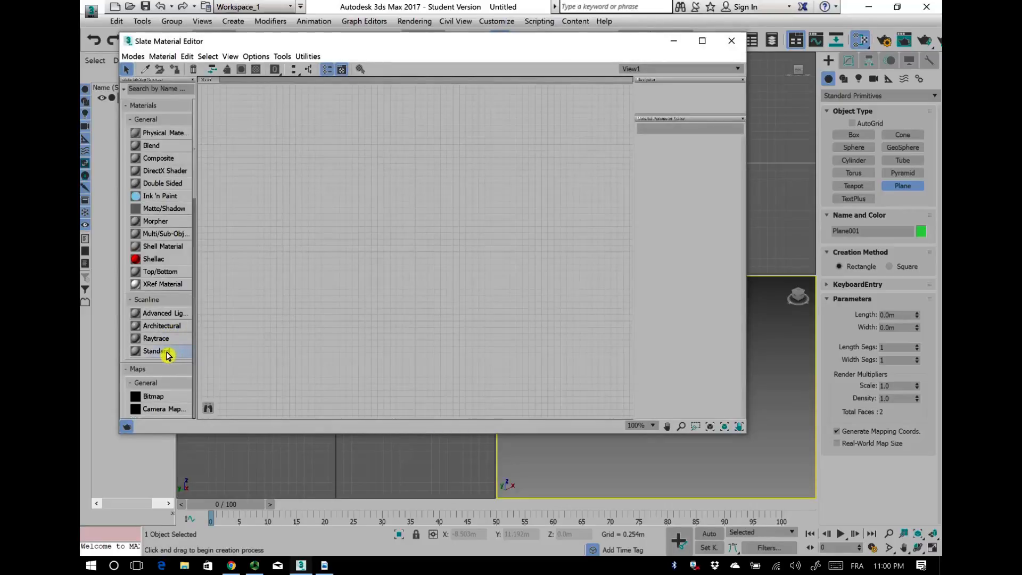
pyautogui.doubleClick(167, 352)
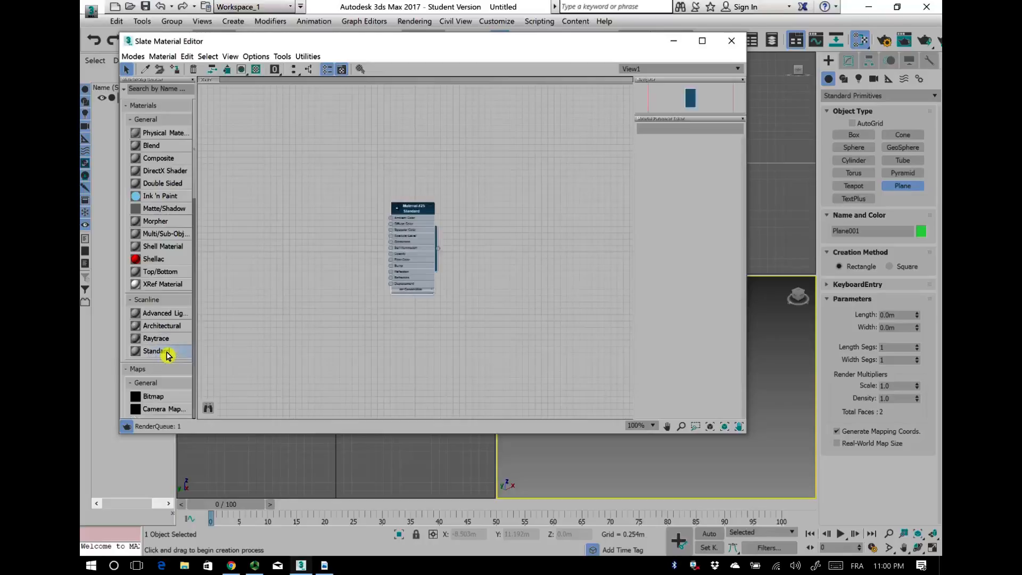
pyautogui.doubleClick(417, 276)
pyautogui.click(539, 128)
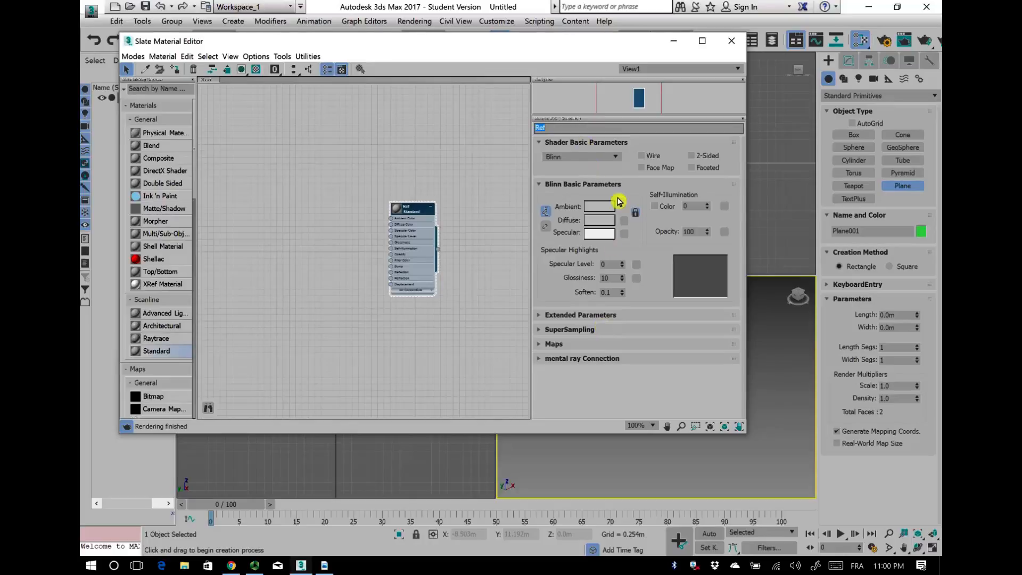
# Step: Load monster.png from the Desktop as a Bitmap map for the Ref material's diffuse colour
pyautogui.click(625, 226)
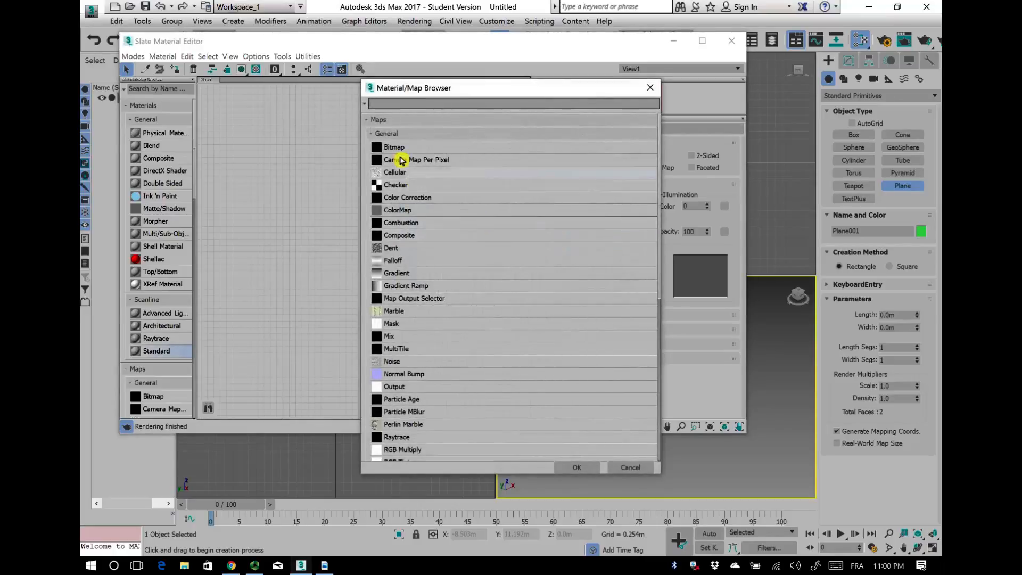
pyautogui.doubleClick(399, 149)
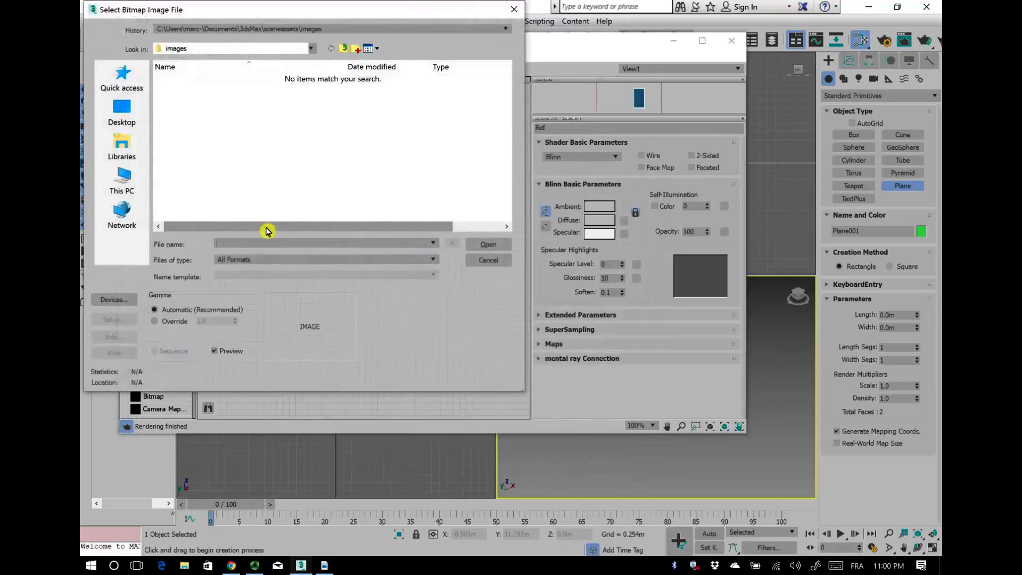
pyautogui.click(124, 122)
pyautogui.moveTo(502, 150); pyautogui.dragTo(449, 198)
pyautogui.click(429, 197)
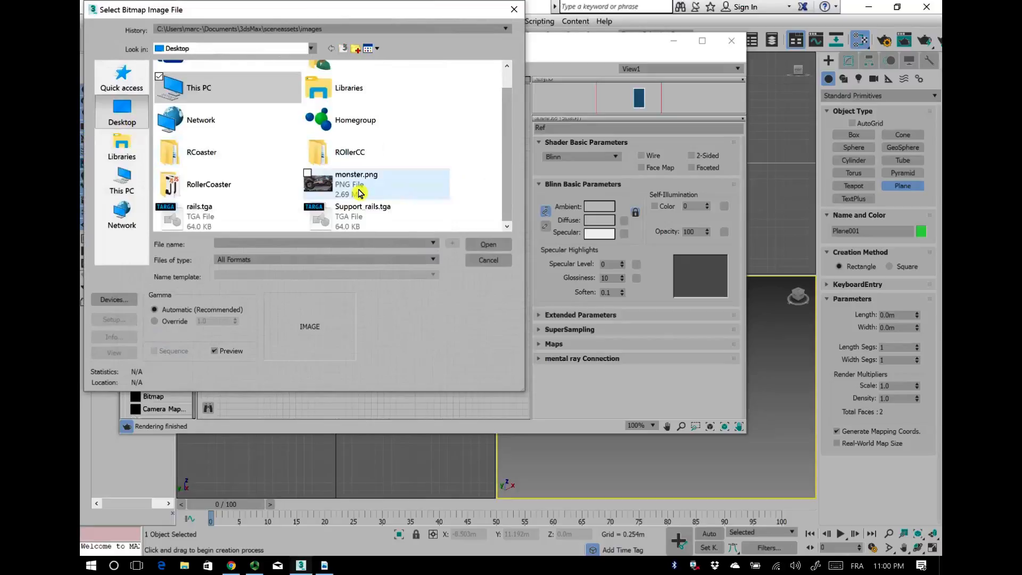
pyautogui.click(488, 245)
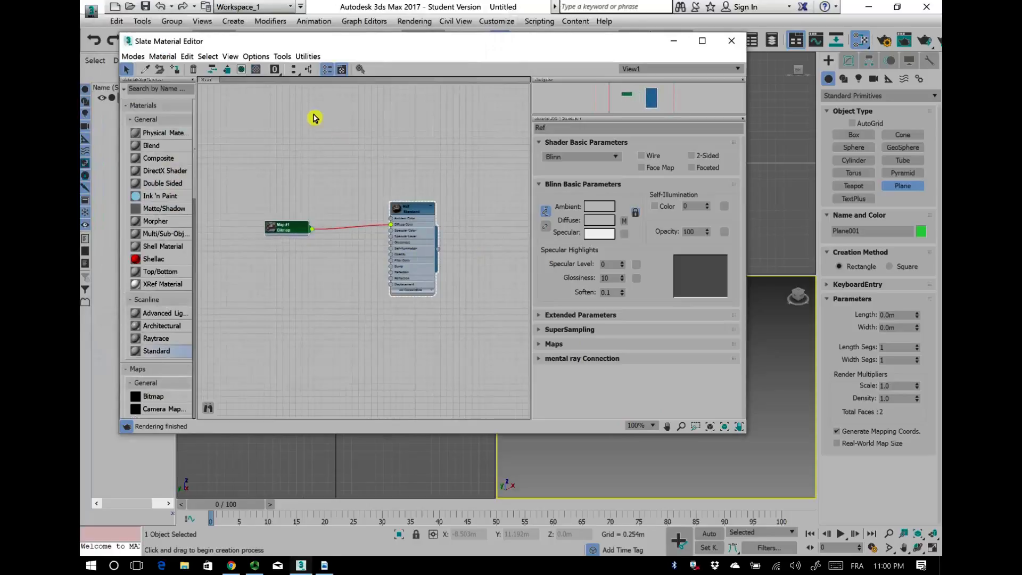
# Step: Enable viewport display of the Ref material's map, assign the material to the plane, and minimize the Slate Material Editor
pyautogui.click(242, 72)
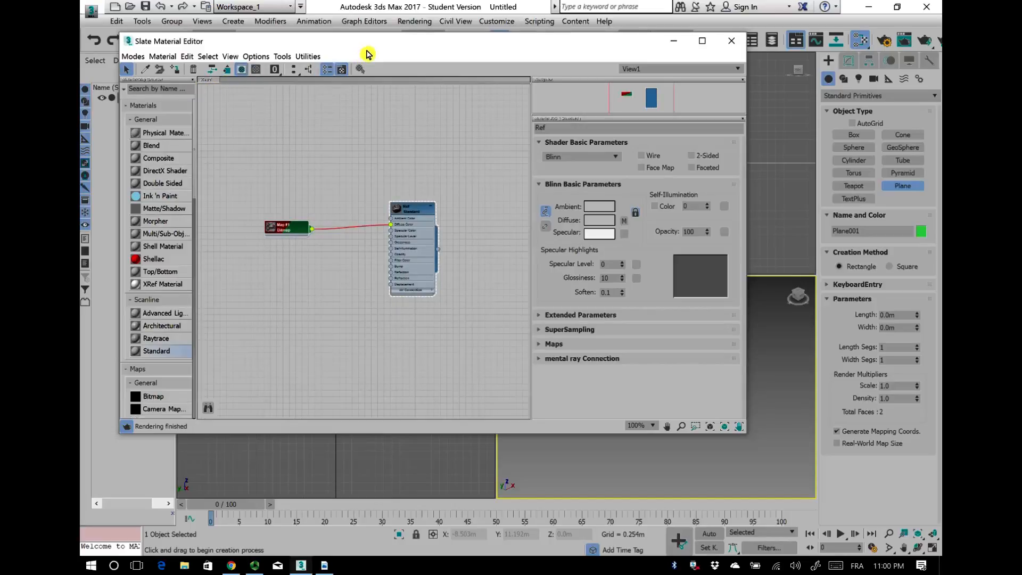
pyautogui.moveTo(409, 44); pyautogui.dragTo(799, 104)
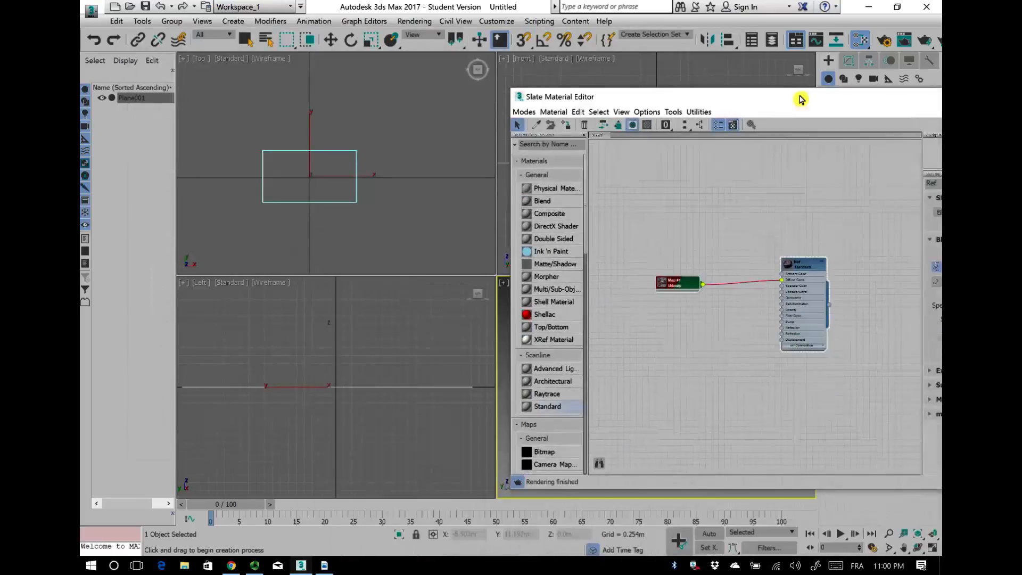
pyautogui.click(569, 128)
pyautogui.moveTo(657, 98); pyautogui.dragTo(162, 278)
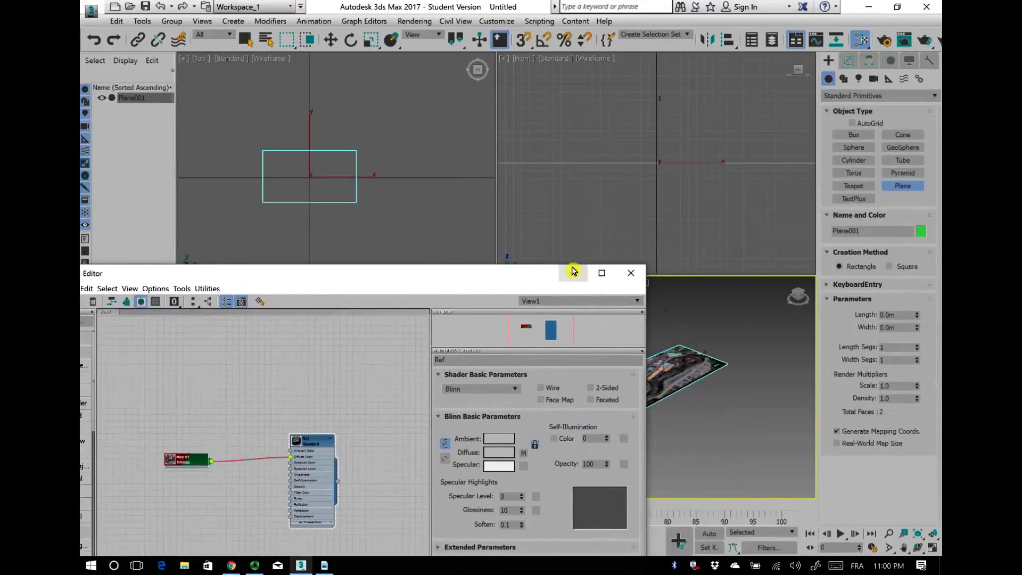
pyautogui.click(575, 274)
pyautogui.scroll(3, 654, 421)
pyautogui.scroll(-2, 671, 426)
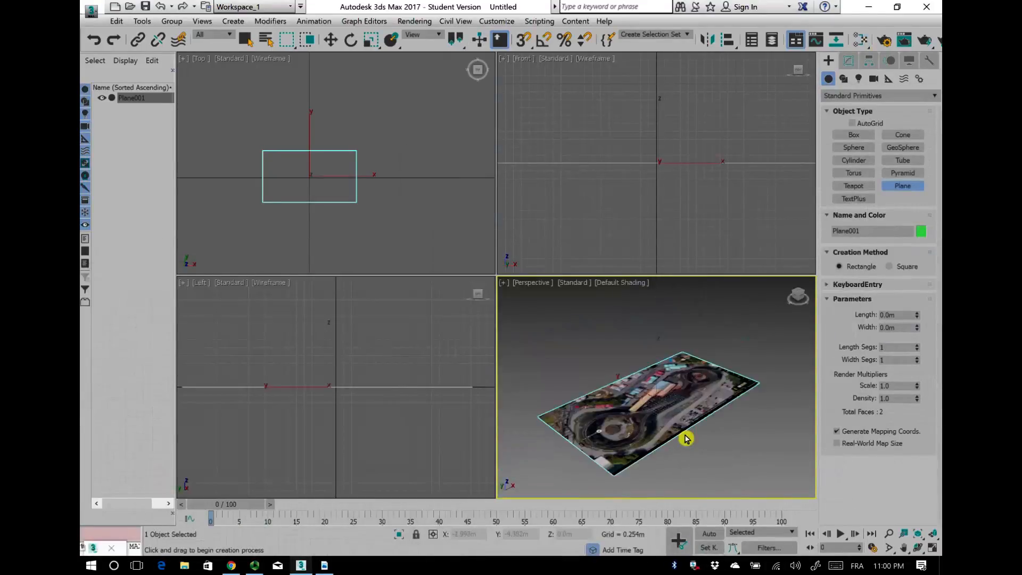
pyautogui.scroll(2, 676, 429)
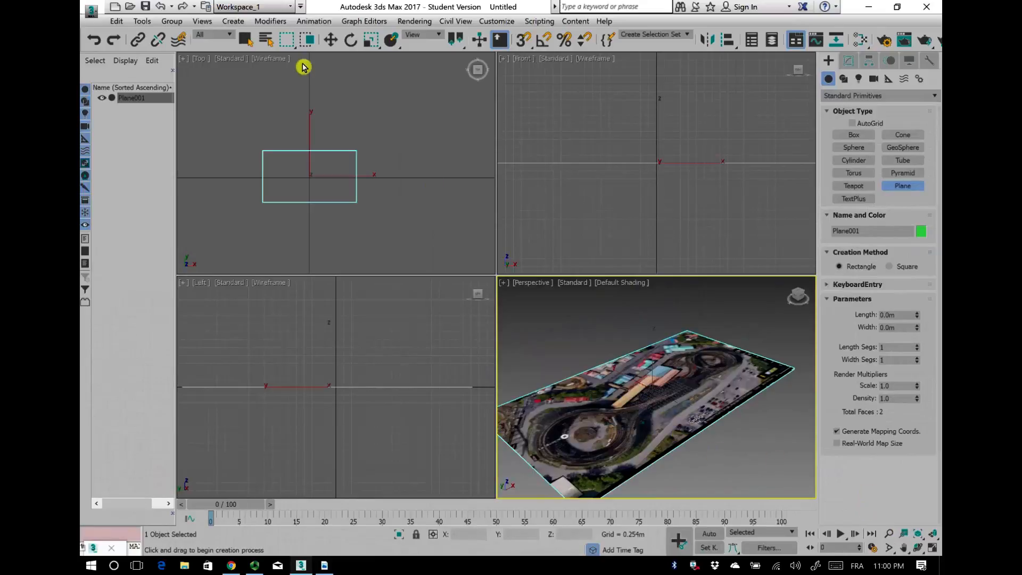
# Step: Change the Top viewport from wireframe to Default Shading so it displays the textured plane
pyautogui.click(268, 62)
pyautogui.click(269, 60)
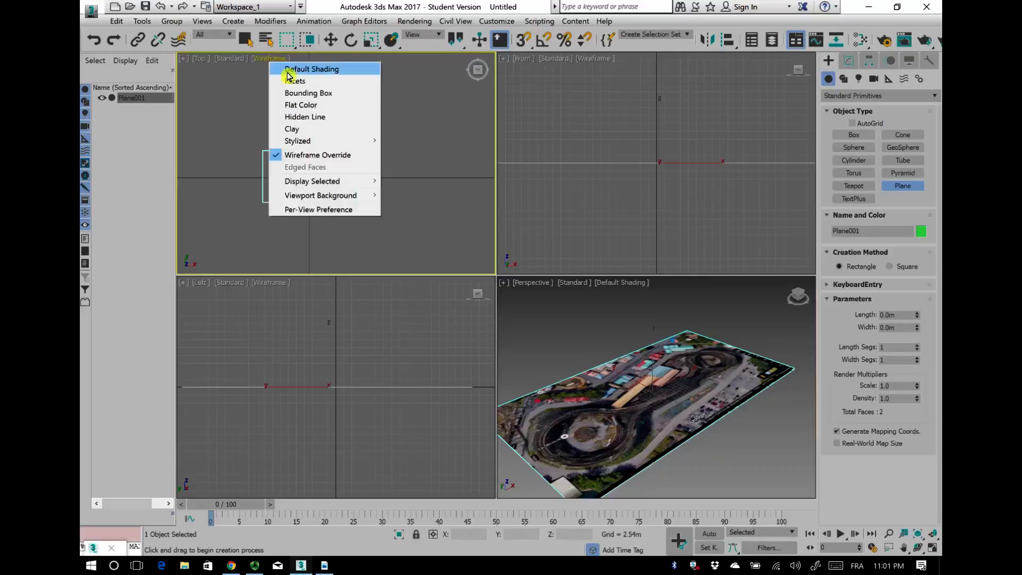
pyautogui.moveTo(297, 142)
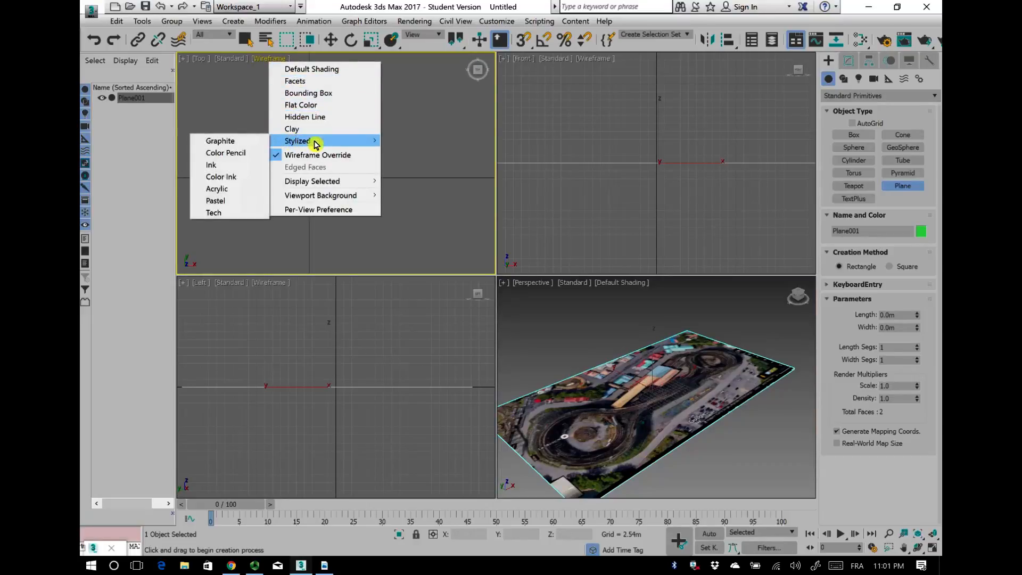
pyautogui.click(317, 70)
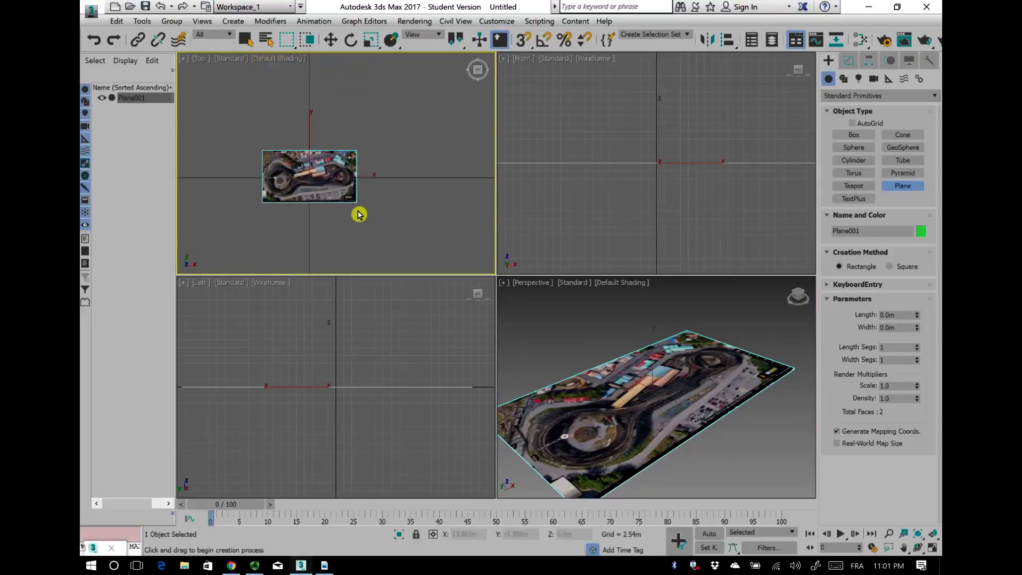
pyautogui.scroll(4, 342, 157)
pyautogui.moveTo(343, 158); pyautogui.dragTo(347, 194, button='middle')
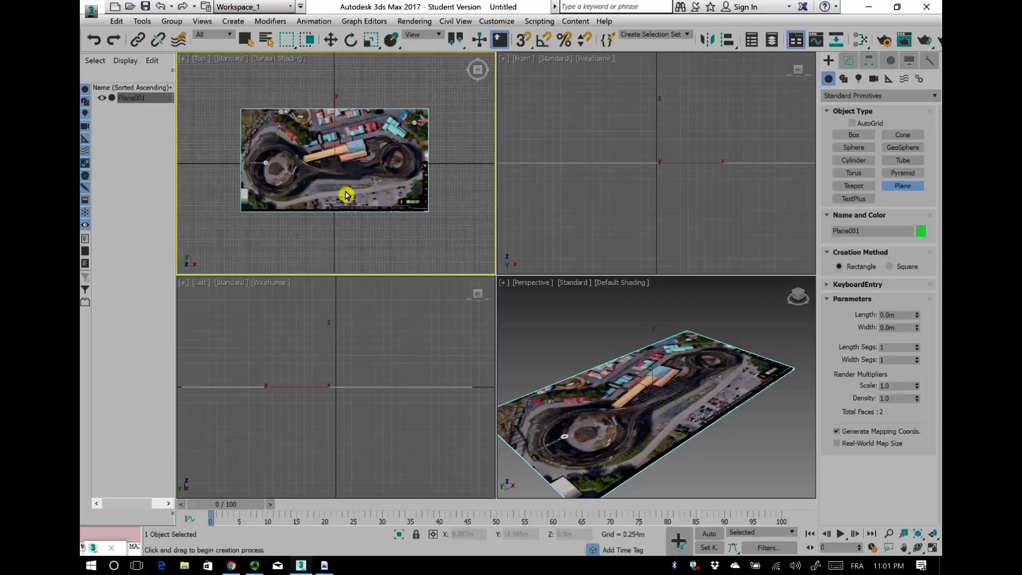
pyautogui.moveTo(641, 426); pyautogui.dragTo(607, 411, button='middle')
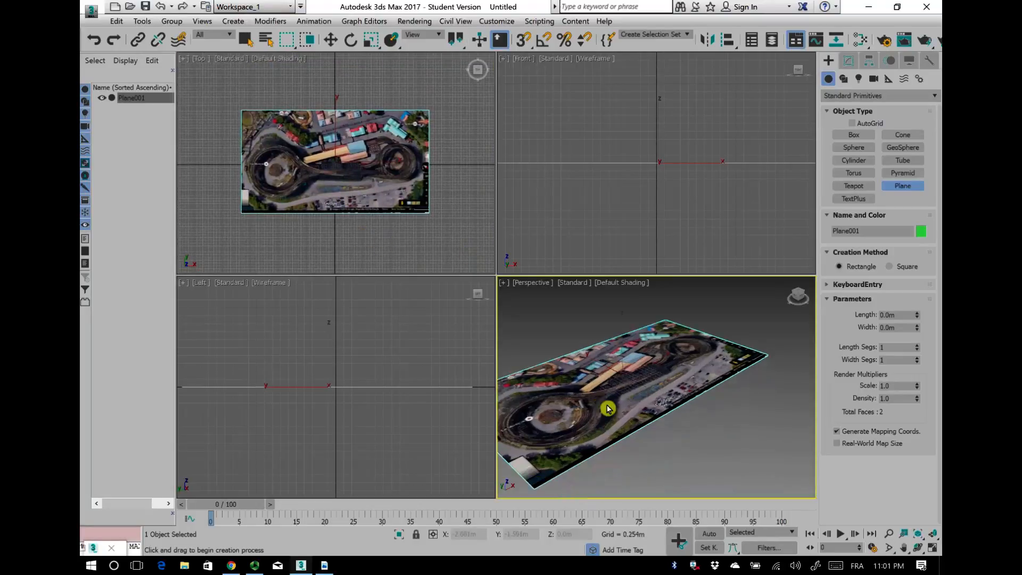
# Step: Create a box about 0.57 m long, 15.75 m wide and 0.94 m high near the plane's lower-right corner in the Top viewport
pyautogui.click(854, 136)
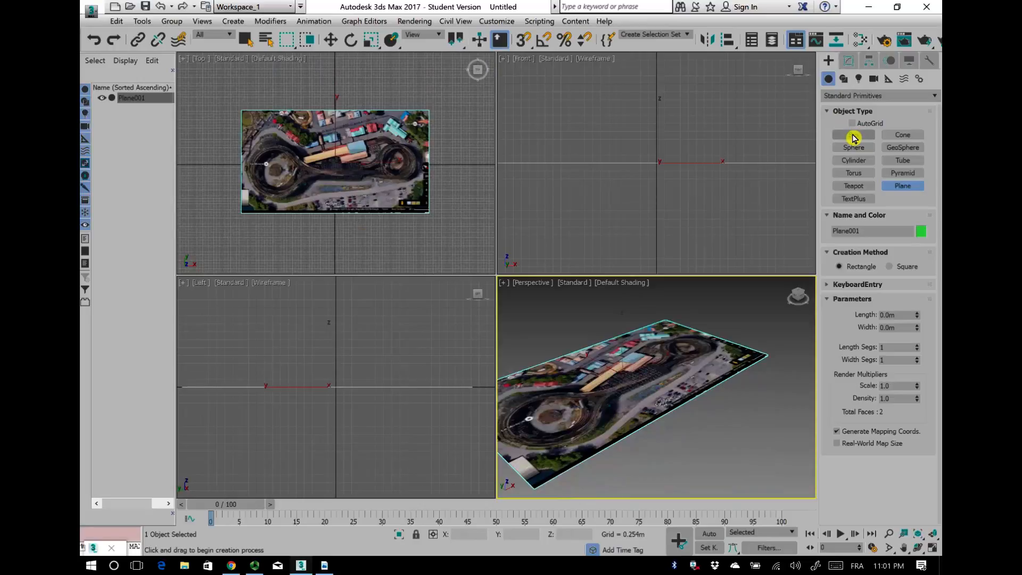
pyautogui.moveTo(406, 191); pyautogui.dragTo(329, 175, button='middle')
pyautogui.scroll(-2, 312, 196)
pyautogui.scroll(2, 364, 176)
pyautogui.moveTo(301, 199); pyautogui.dragTo(479, 199)
pyautogui.click(479, 191)
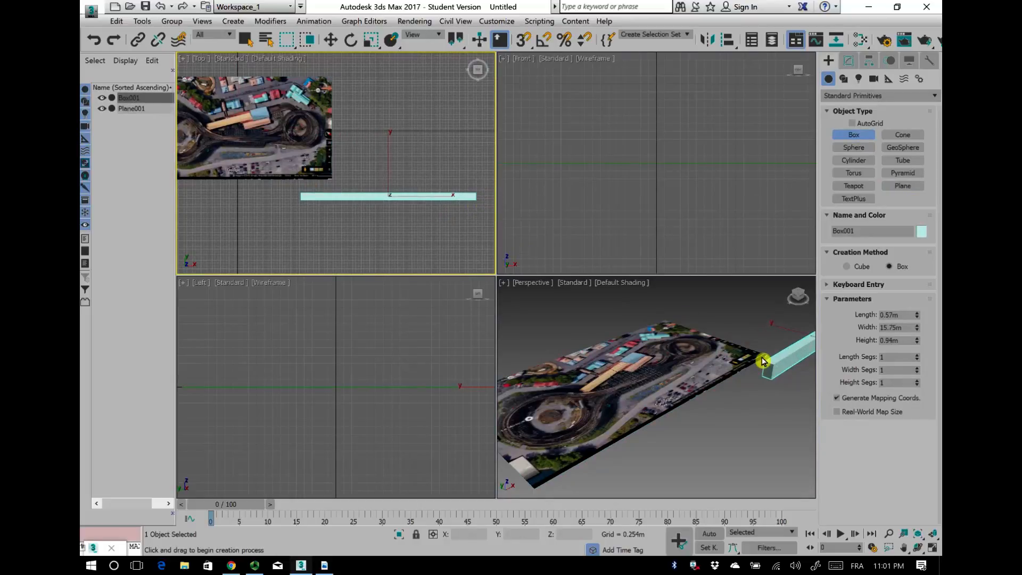
# Step: Examine the scale bar in the aerial image and set the box's width to 20 m
pyautogui.moveTo(764, 361); pyautogui.dragTo(670, 384, button='middle')
pyautogui.scroll(5, 330, 184)
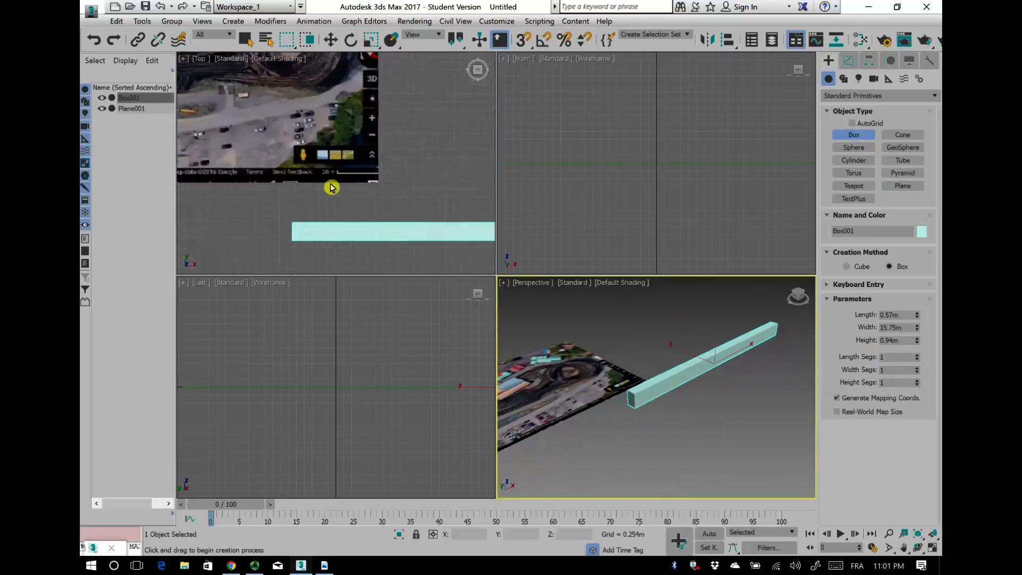
pyautogui.scroll(-3, 352, 178)
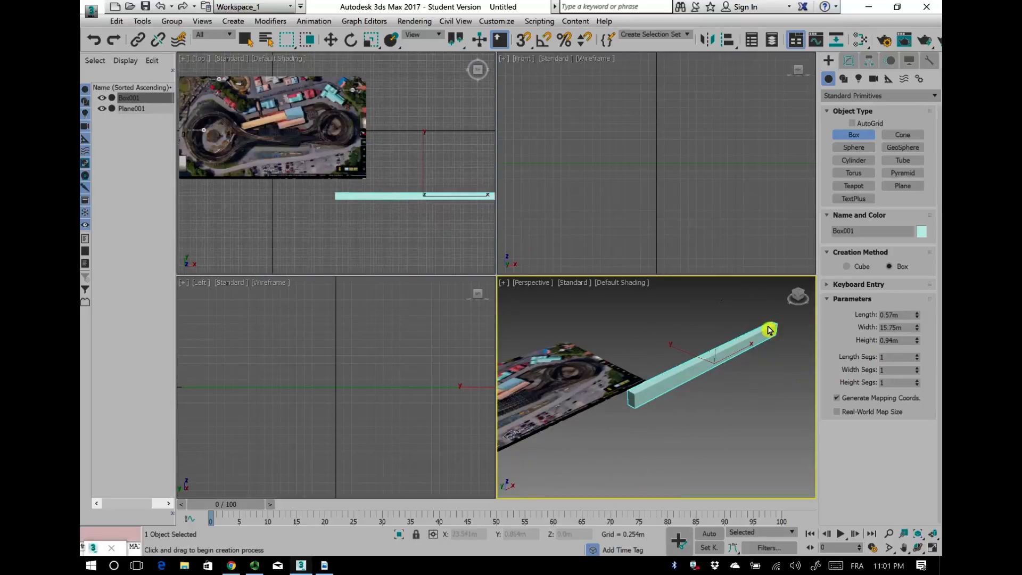
pyautogui.moveTo(898, 328); pyautogui.dragTo(846, 324)
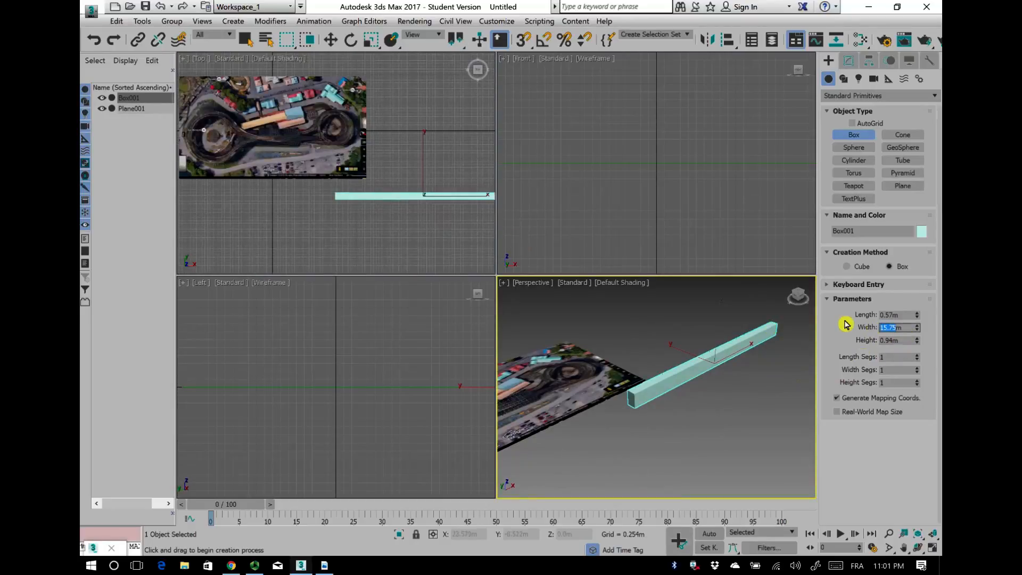
pyautogui.press('Return')
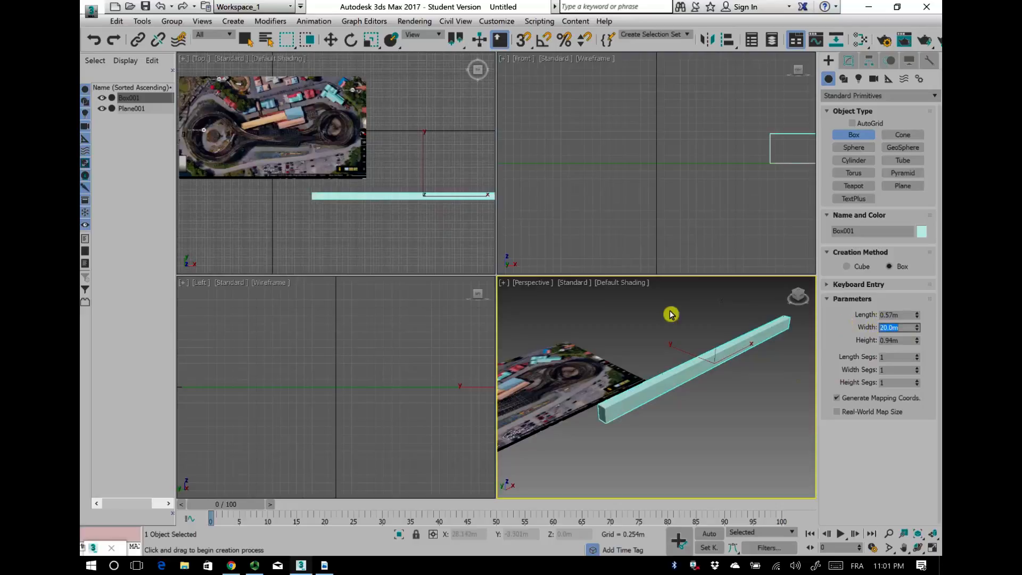
# Step: Move only the plane's pivot onto the 20 m scale bar near the aerial image's lower-right corner
pyautogui.scroll(-3, 381, 242)
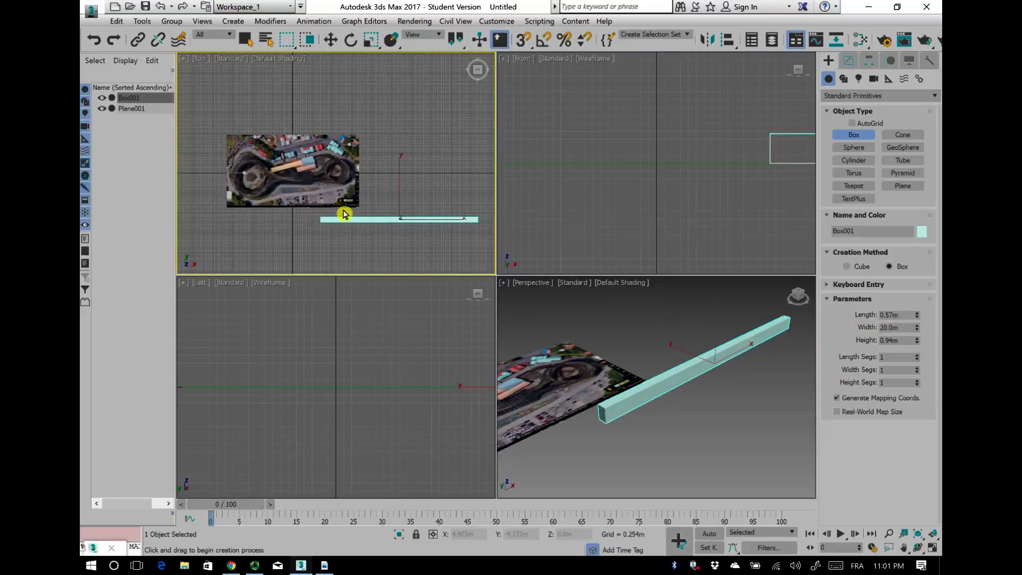
pyautogui.moveTo(344, 214); pyautogui.dragTo(295, 207, button='middle')
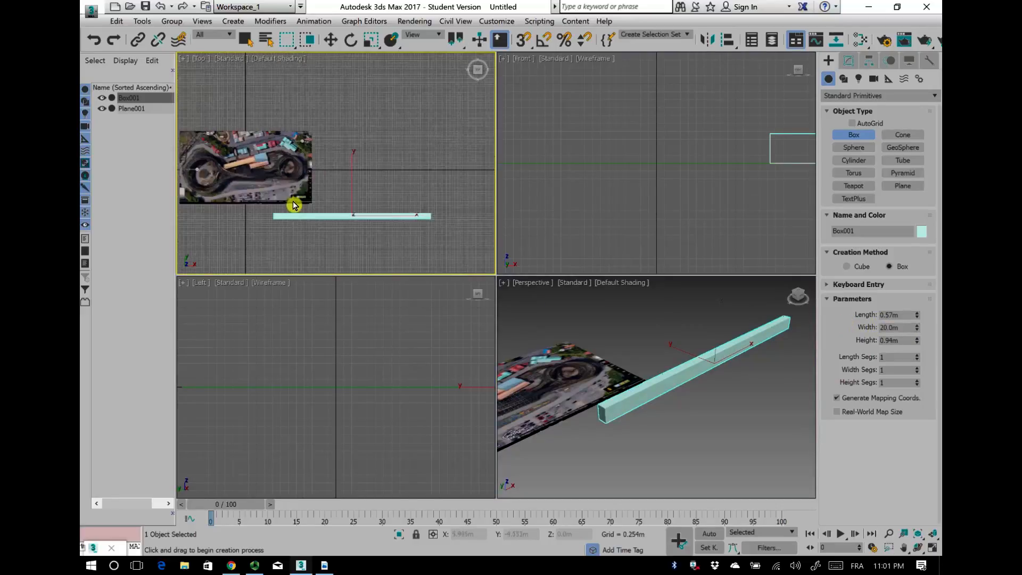
pyautogui.click(247, 40)
pyautogui.click(230, 170)
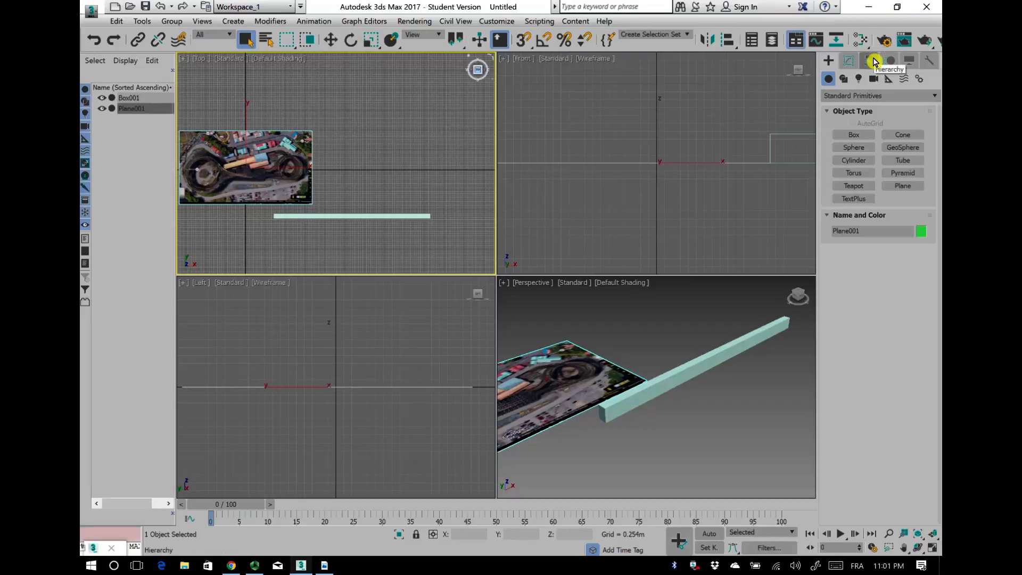
pyautogui.click(870, 63)
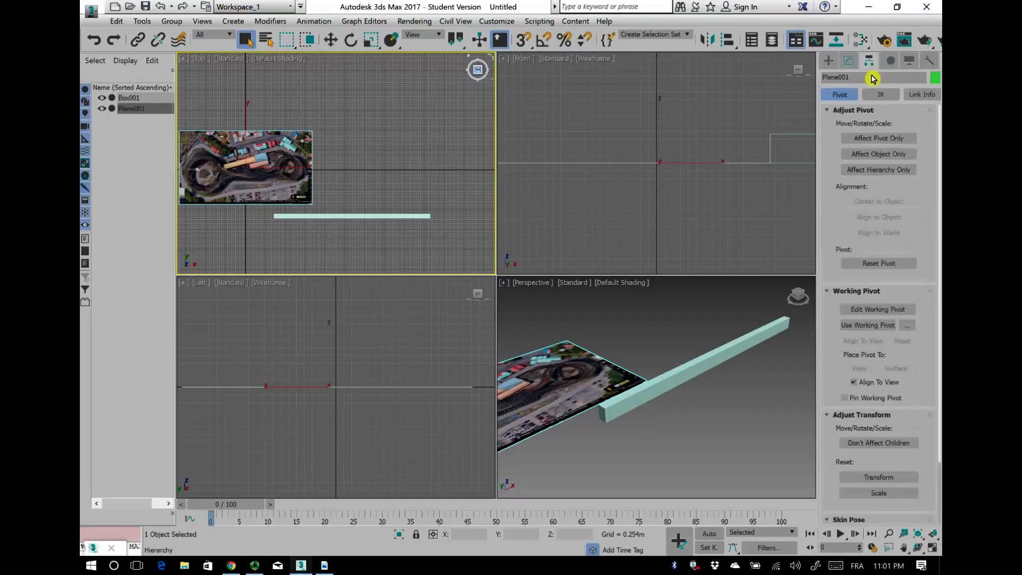
pyautogui.click(869, 139)
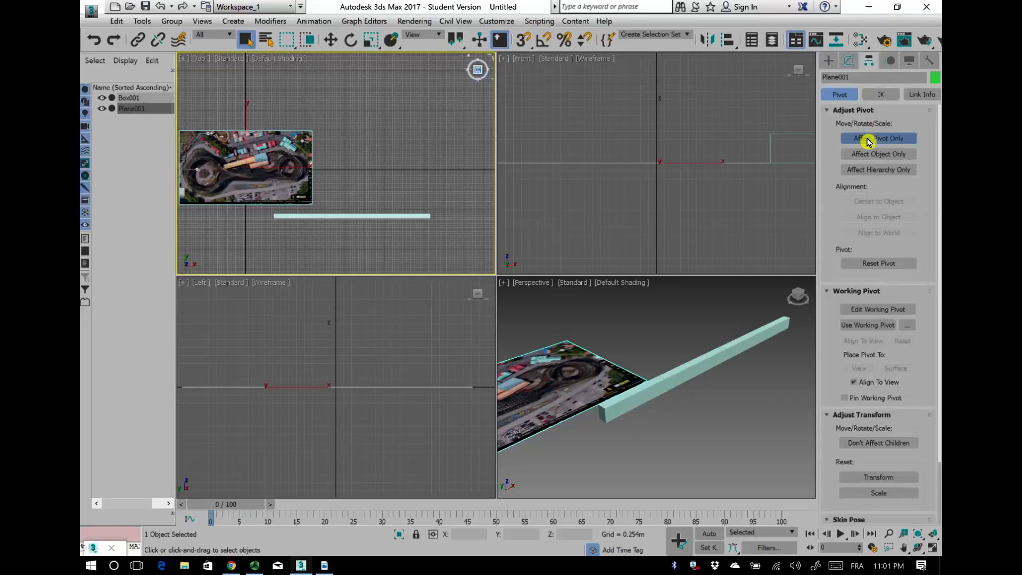
pyautogui.click(330, 42)
pyautogui.moveTo(265, 150); pyautogui.dragTo(307, 201)
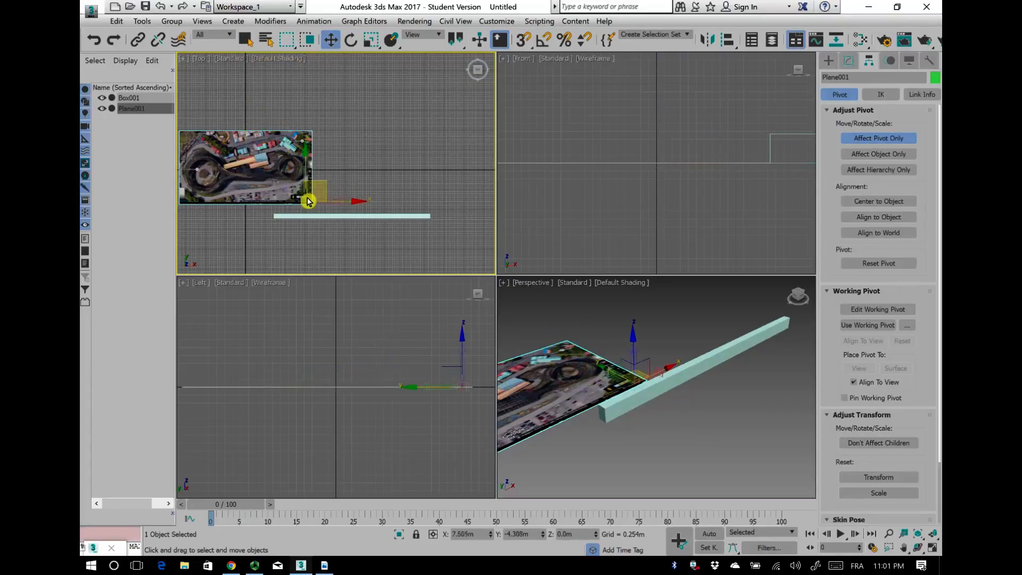
pyautogui.scroll(6, 308, 201)
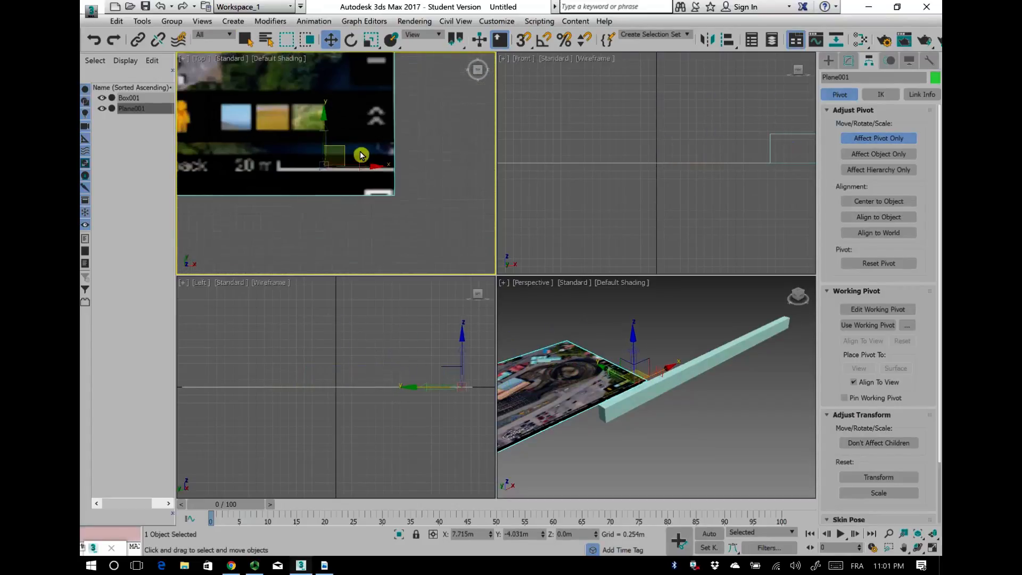
pyautogui.moveTo(347, 153); pyautogui.dragTo(372, 153)
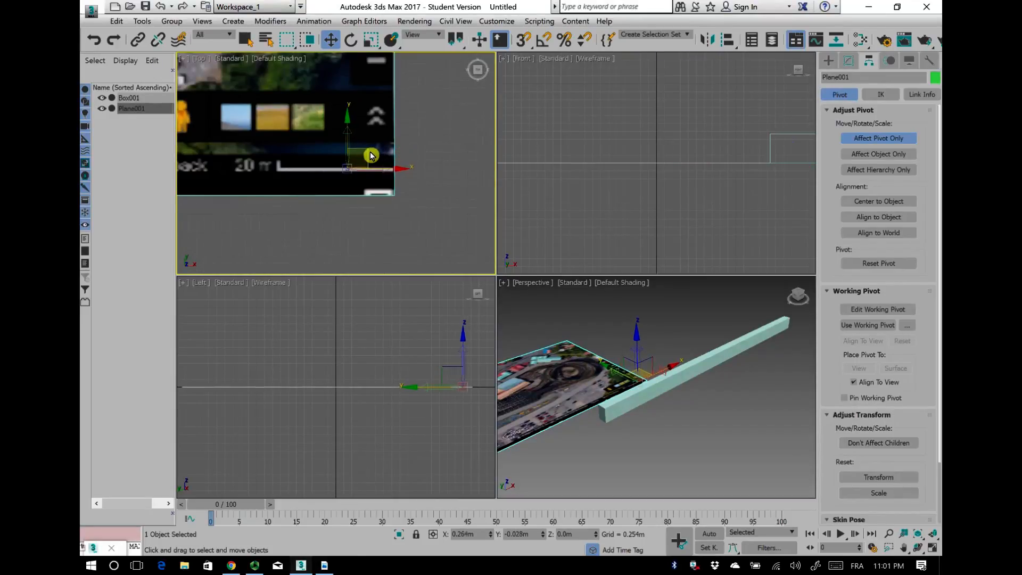
pyautogui.scroll(-5, 371, 212)
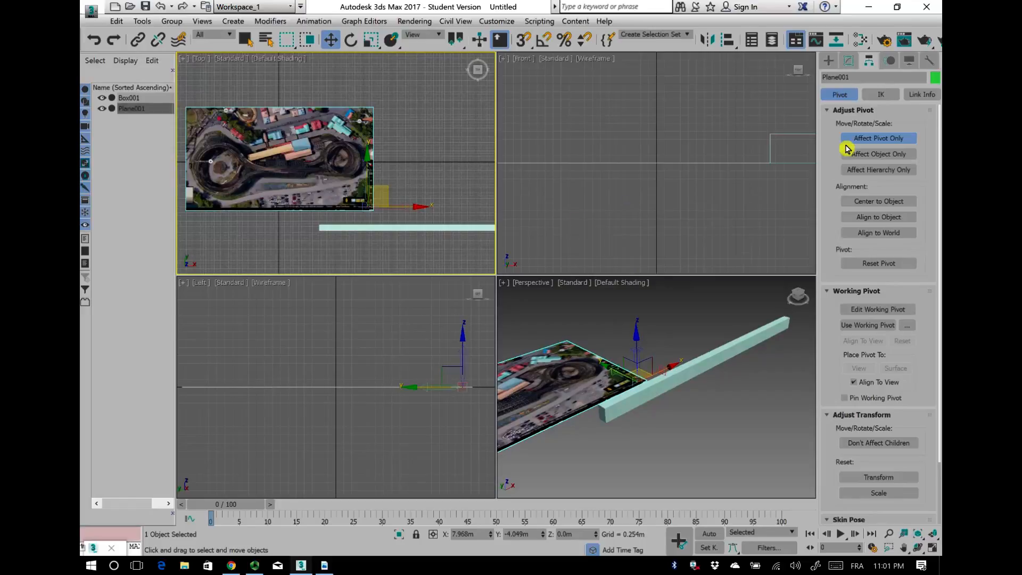
pyautogui.click(909, 133)
# Step: Uniformly scale the plane up and position it so the image's 20 m scale bar matches the box's length
pyautogui.scroll(2, 344, 238)
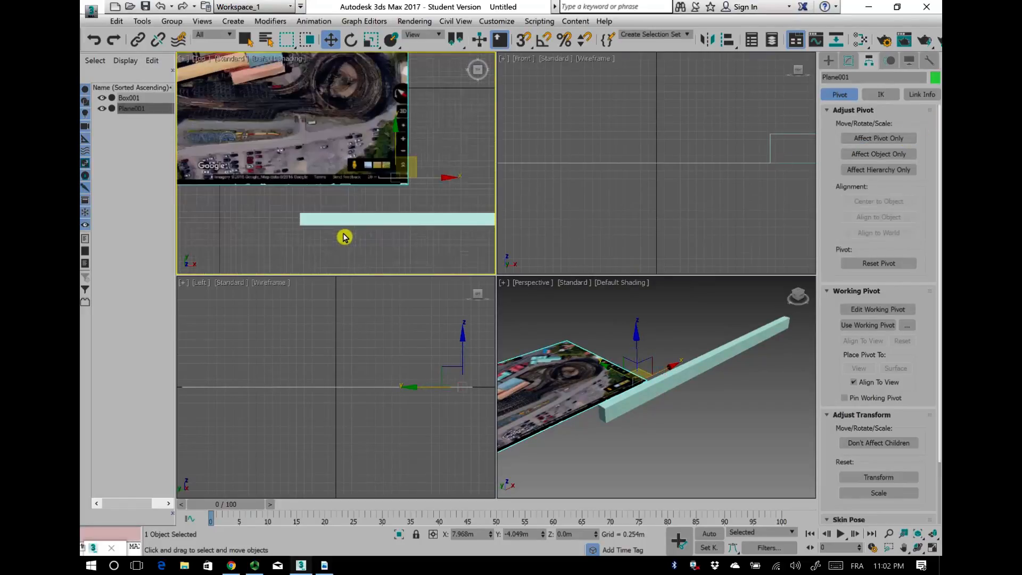
pyautogui.scroll(2, 344, 237)
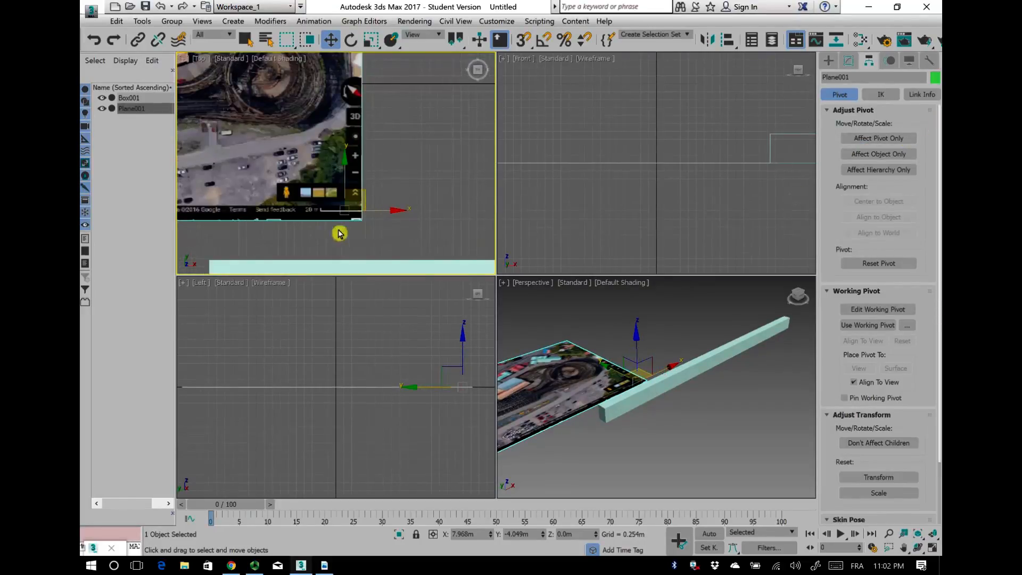
pyautogui.press('r')
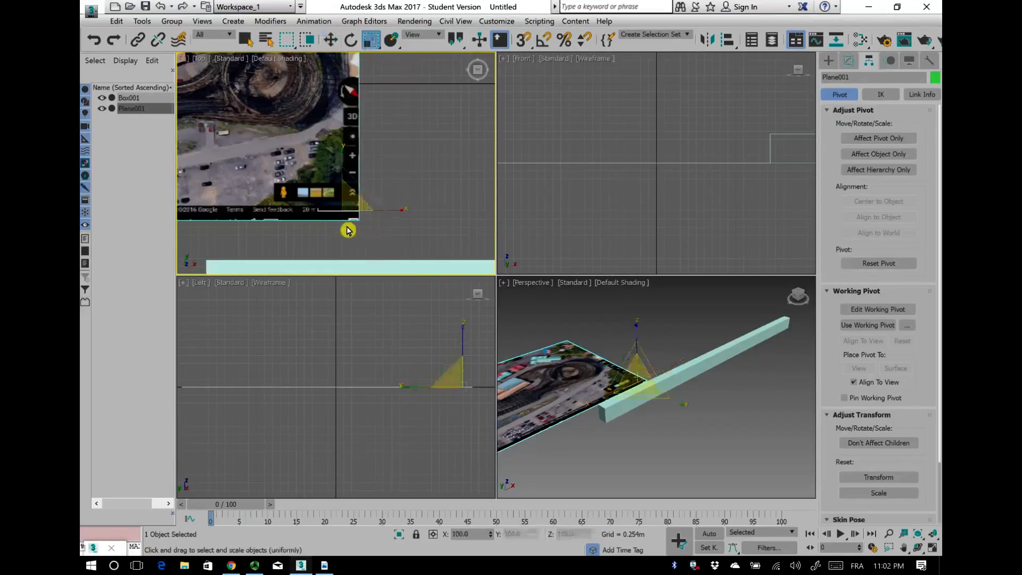
pyautogui.scroll(-2, 343, 227)
pyautogui.click(365, 40)
pyautogui.moveTo(341, 216); pyautogui.dragTo(315, 216, button='middle')
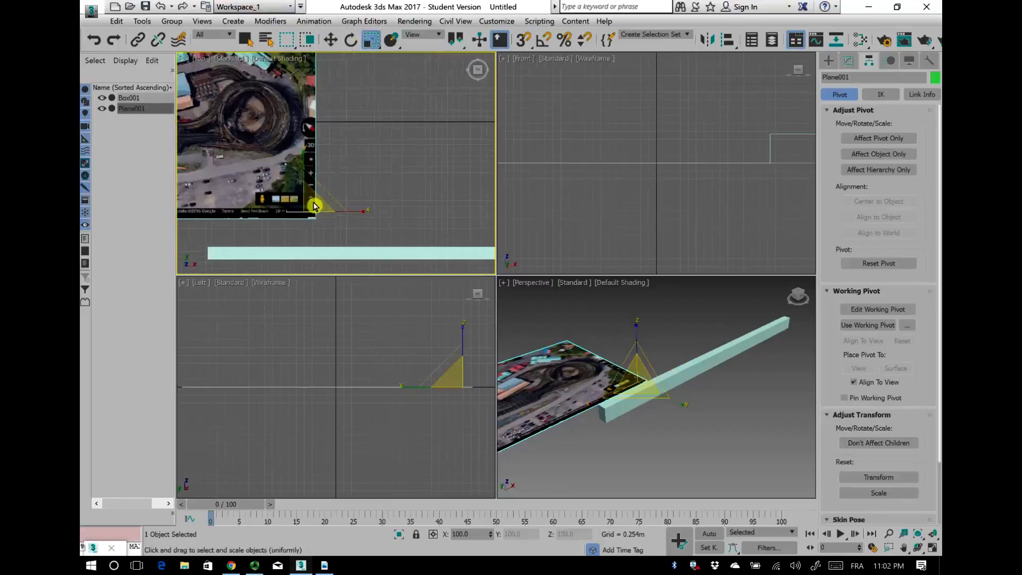
pyautogui.scroll(-3, 315, 206)
pyautogui.moveTo(315, 206); pyautogui.dragTo(401, 221)
pyautogui.click(331, 40)
pyautogui.click(372, 40)
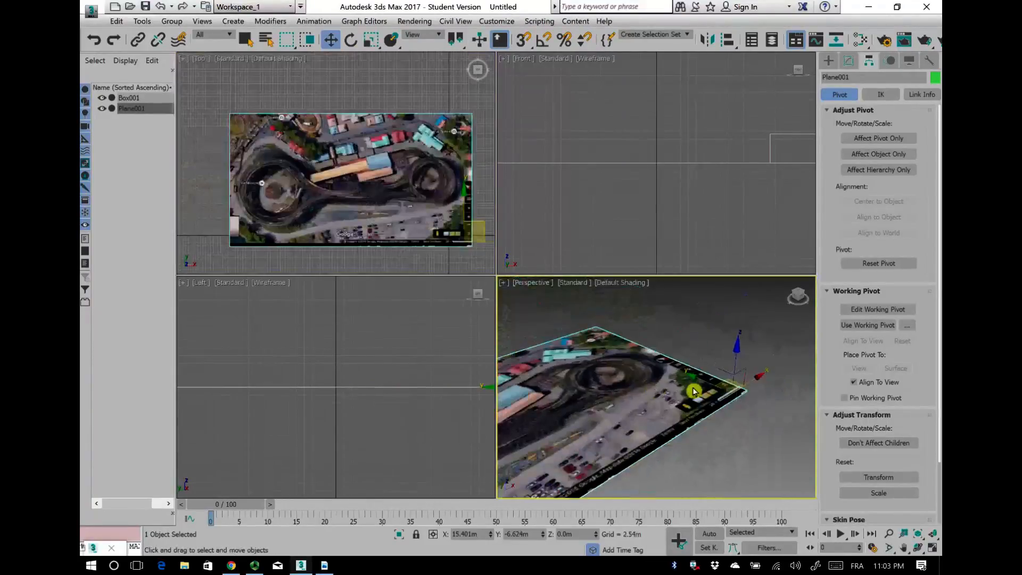
pyautogui.keyDown('alt'); pyautogui.moveTo(693, 388); pyautogui.dragTo(649, 398, button='middle'); pyautogui.keyUp('alt')
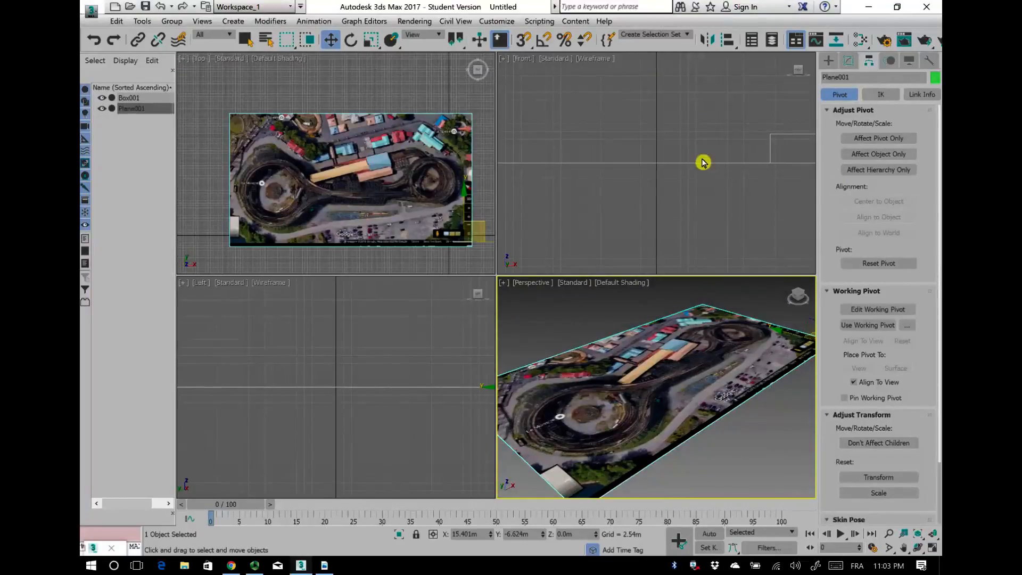
pyautogui.scroll(3, 693, 171)
pyautogui.moveTo(387, 219); pyautogui.dragTo(352, 206, button='middle')
pyautogui.scroll(-2, 349, 204)
pyautogui.moveTo(709, 245); pyautogui.dragTo(702, 262, button='middle')
# Step: Draw a closed, curved six-vertex Line spline in the Top viewport, running from the station roof around the coaster's middle section and back
pyautogui.click(830, 61)
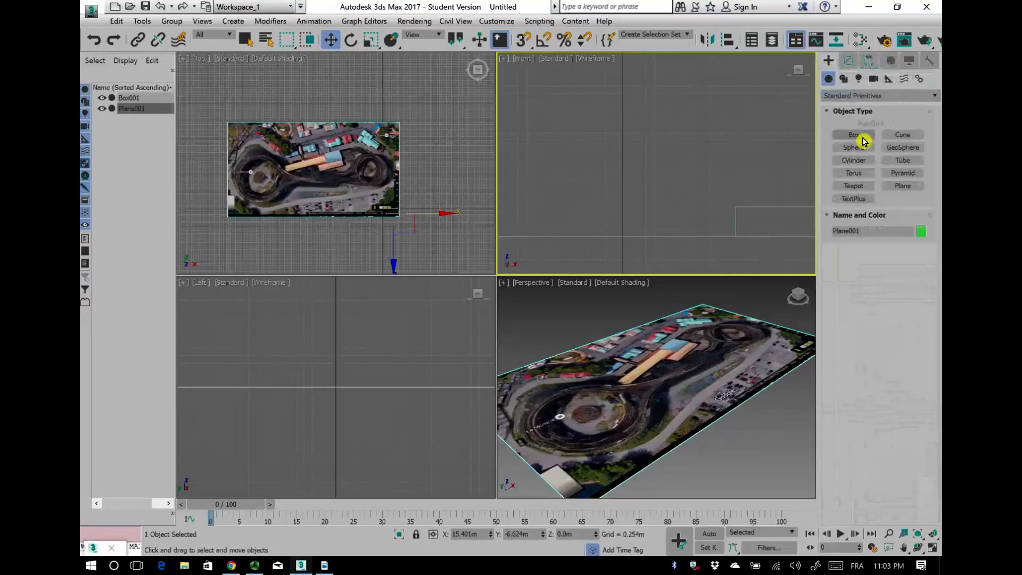
pyautogui.click(844, 79)
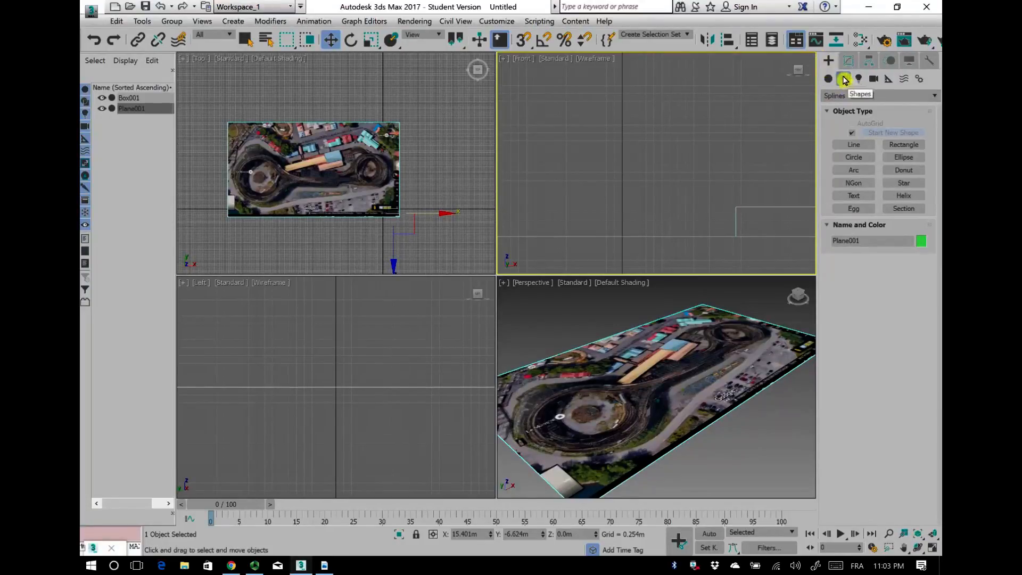
pyautogui.click(850, 146)
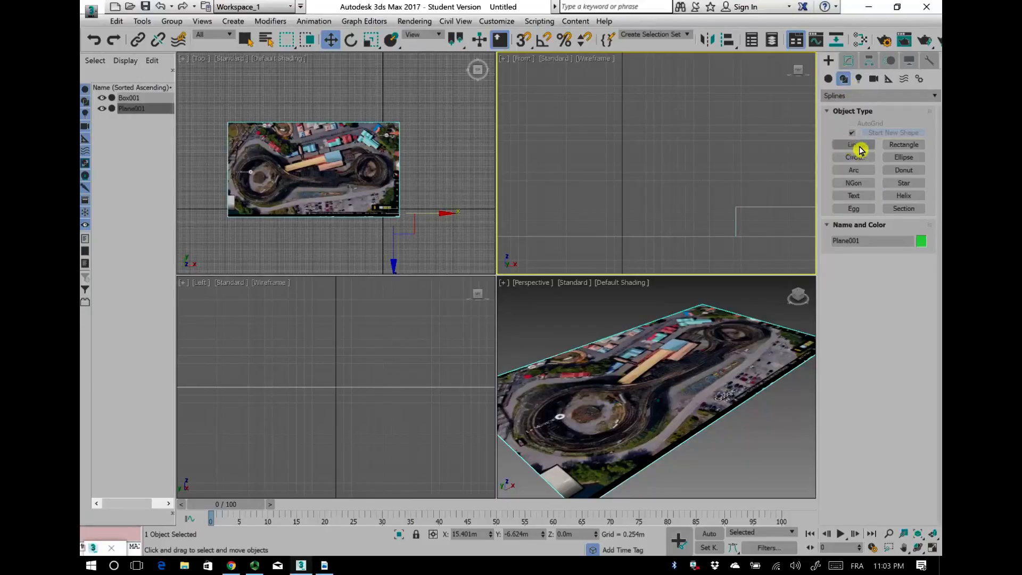
pyautogui.moveTo(381, 197); pyautogui.dragTo(311, 172, button='middle')
pyautogui.scroll(4, 367, 184)
pyautogui.moveTo(403, 196); pyautogui.dragTo(450, 174, button='middle')
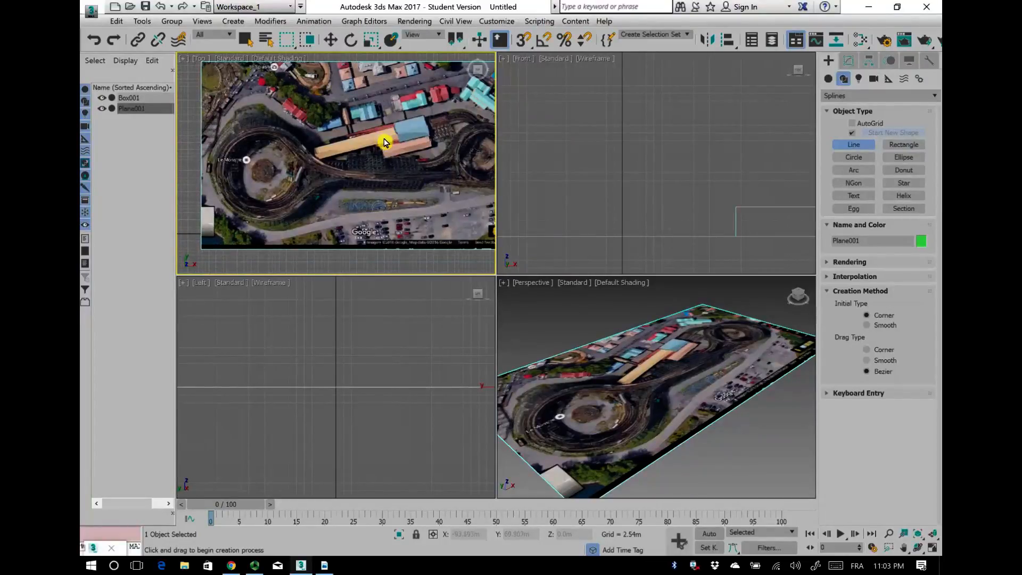
pyautogui.click(384, 139)
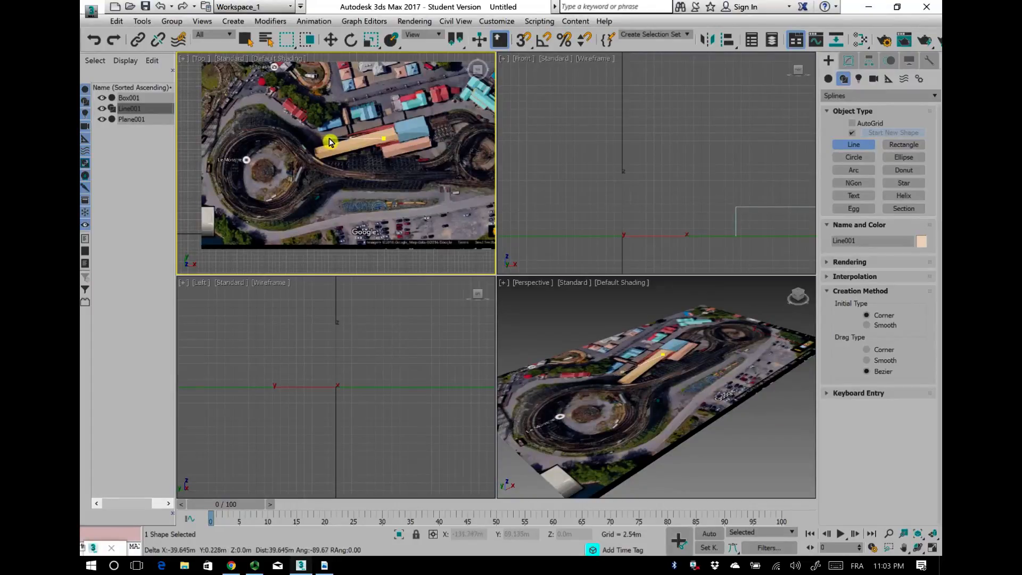
pyautogui.click(328, 142)
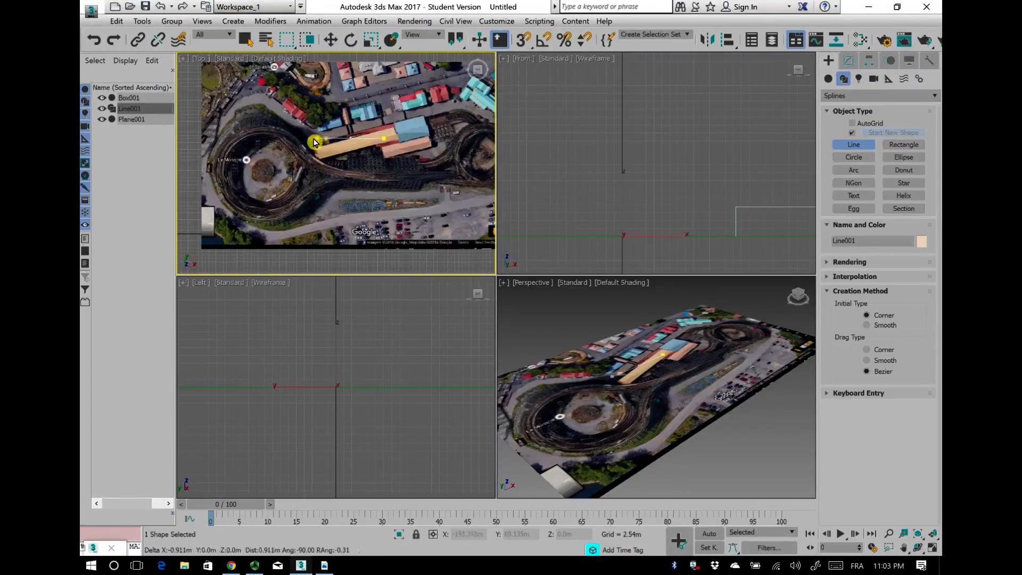
pyautogui.click(277, 163)
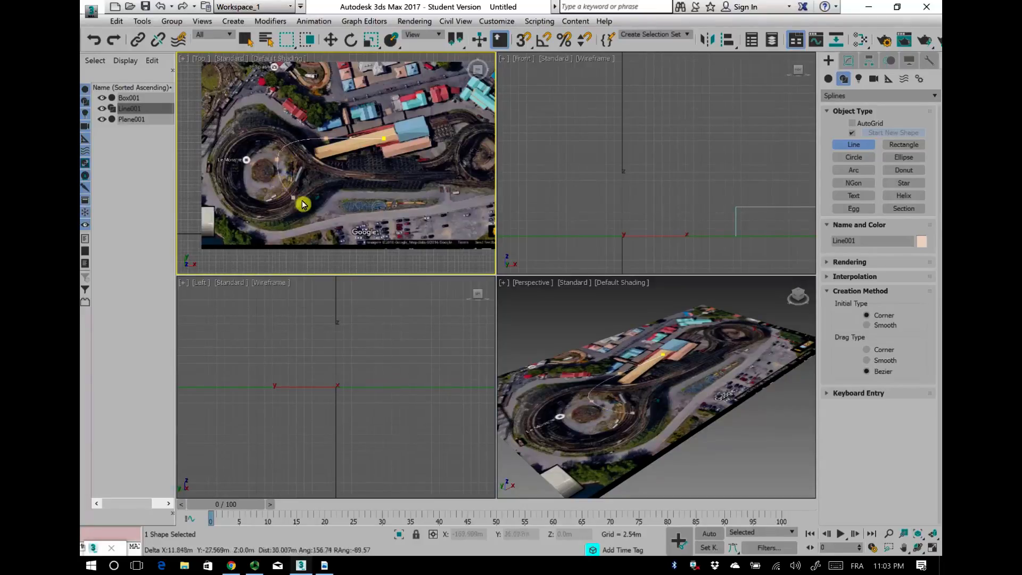
pyautogui.click(323, 193)
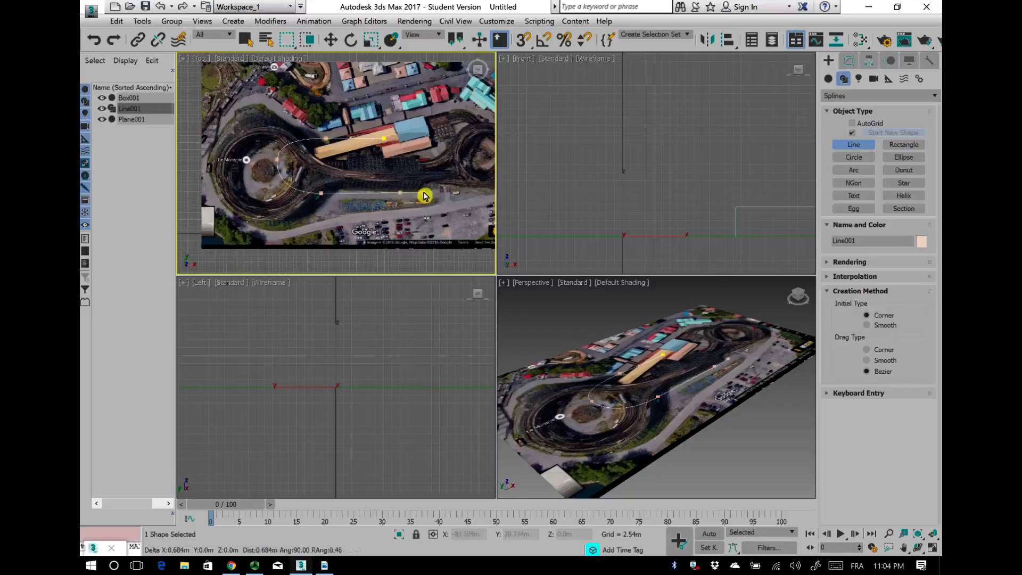
pyautogui.moveTo(445, 167); pyautogui.dragTo(447, 150)
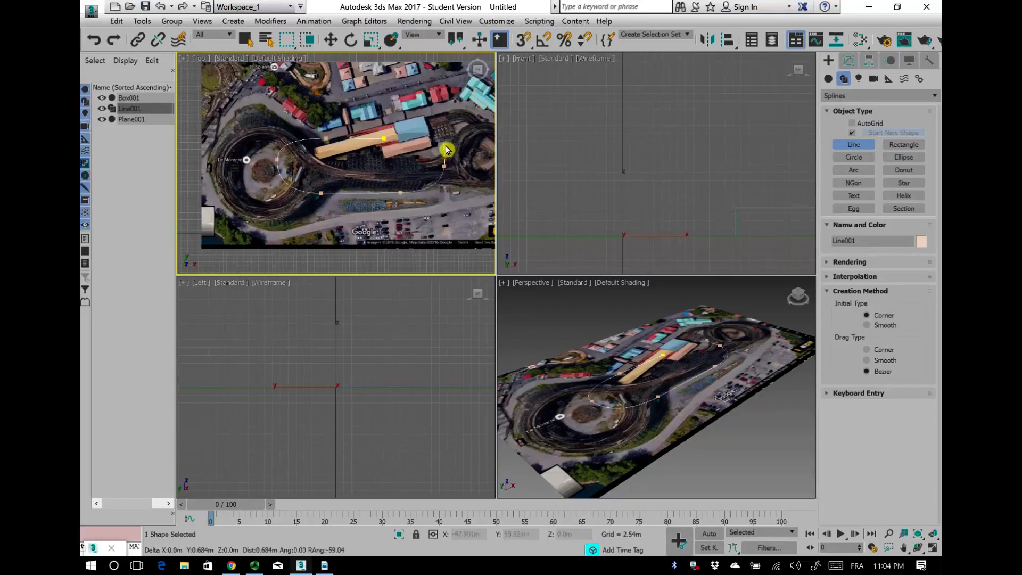
pyautogui.click(385, 143)
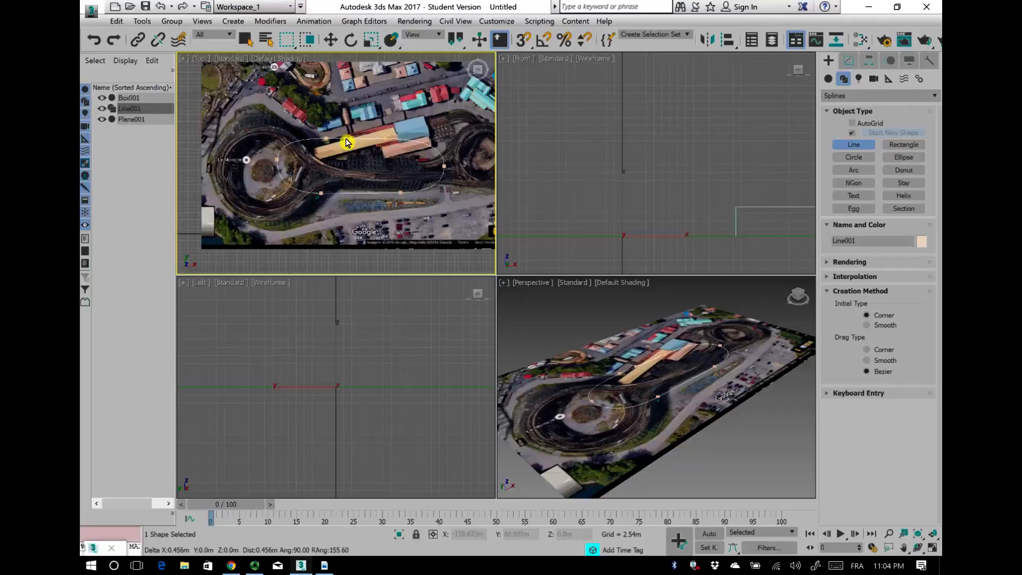
pyautogui.click(347, 143)
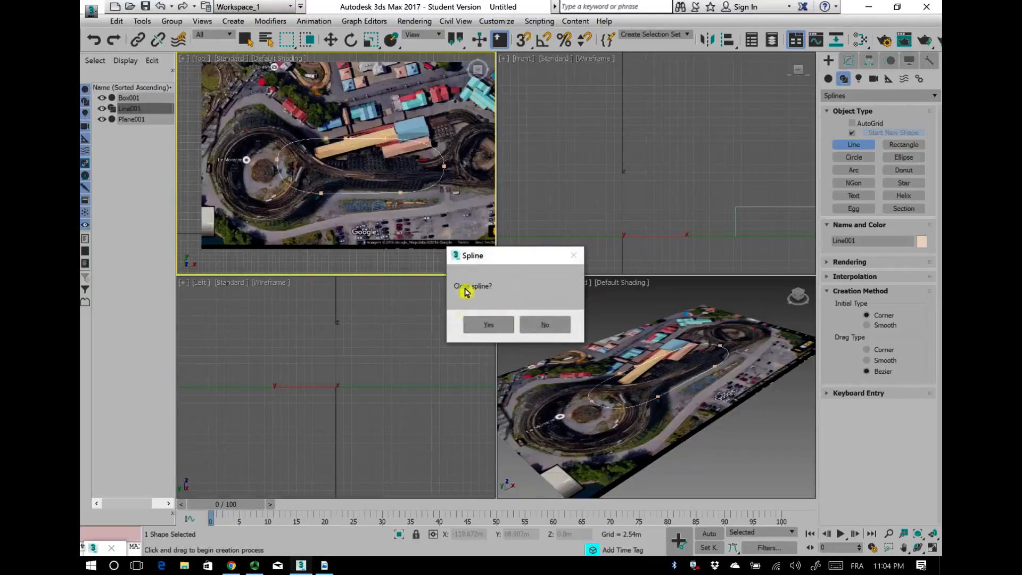
pyautogui.click(489, 325)
# Step: Edit the line at vertex level and raise the vertex beside the orange roof's left end to about 58 m in the Front viewport
pyautogui.scroll(2, 613, 415)
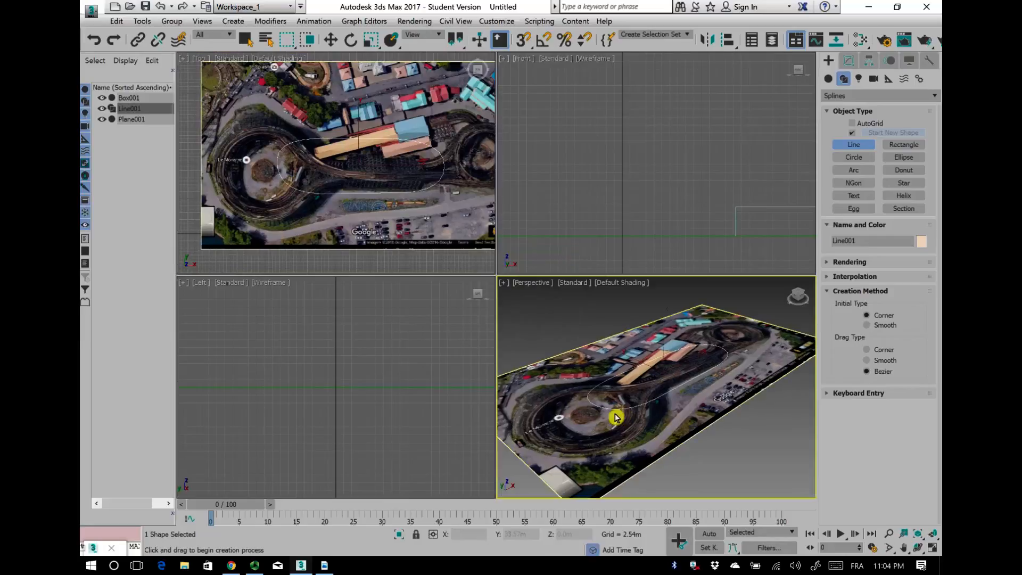
pyautogui.scroll(5, 664, 377)
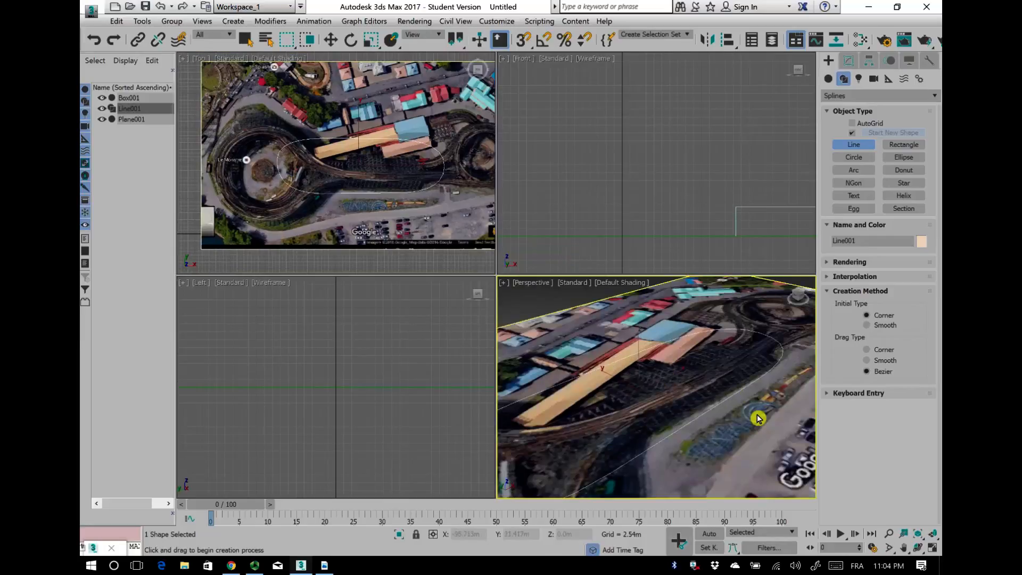
pyautogui.scroll(-2, 725, 410)
pyautogui.scroll(2, 680, 420)
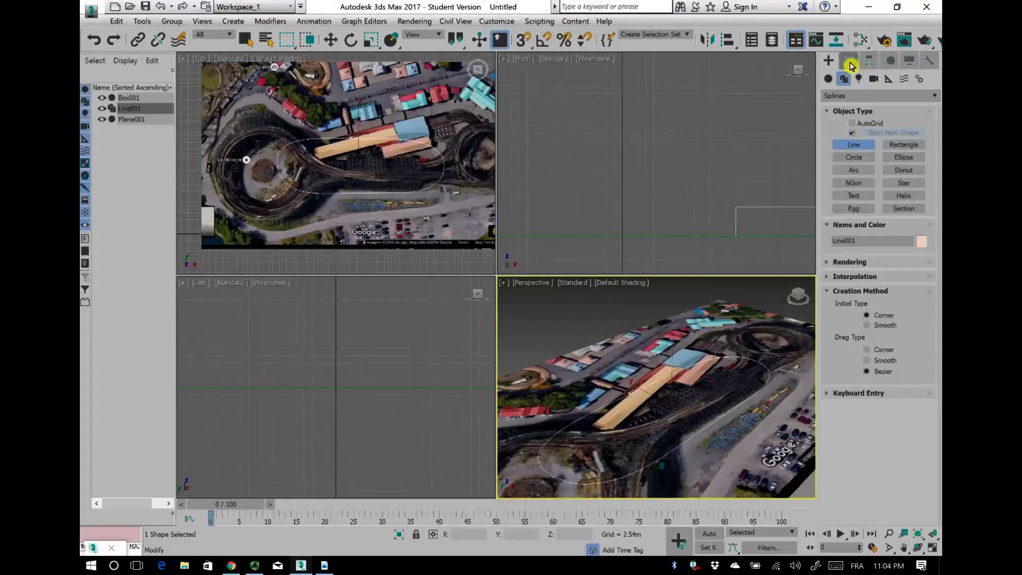
pyautogui.click(849, 62)
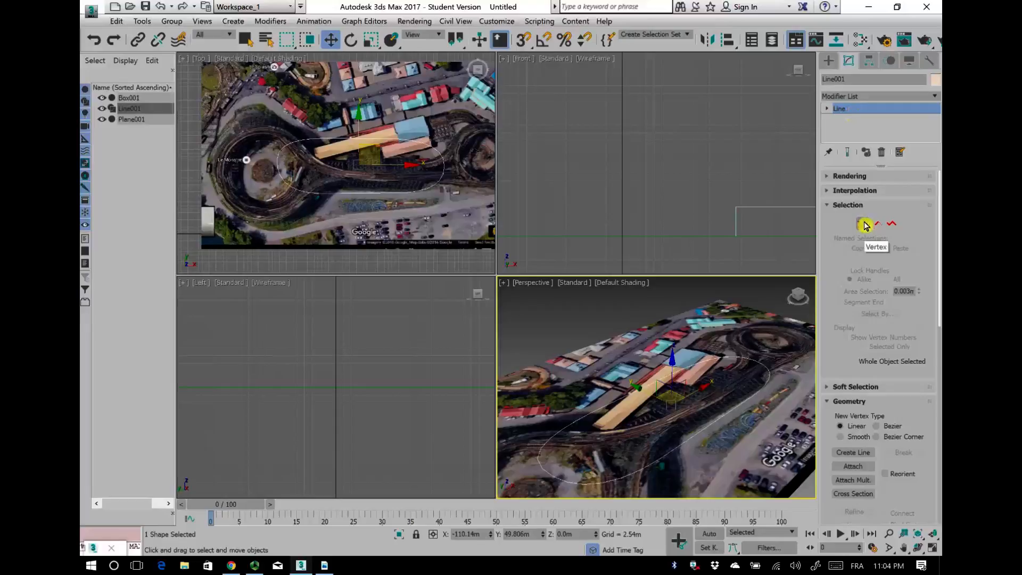
pyautogui.click(864, 224)
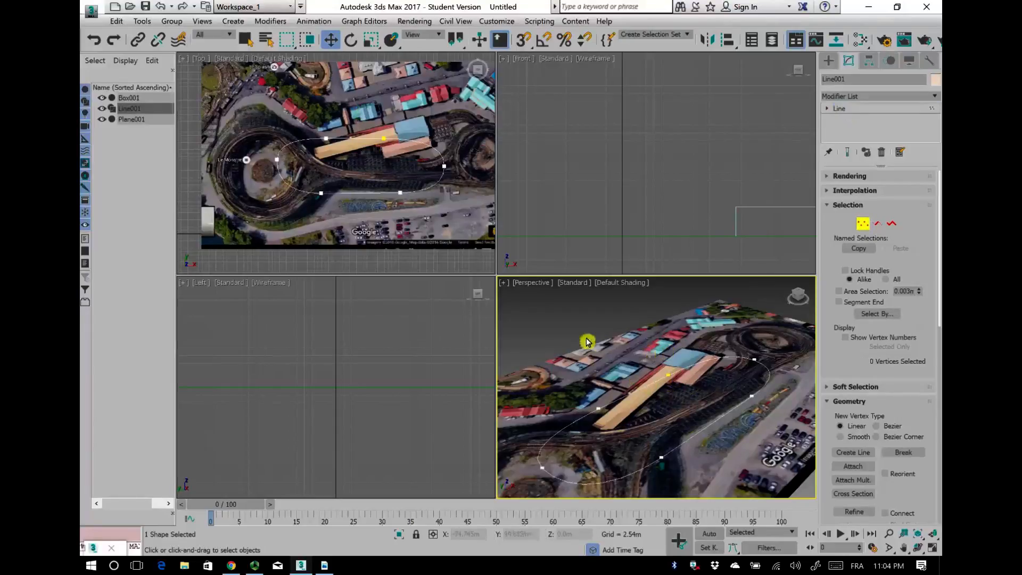
pyautogui.moveTo(586, 342); pyautogui.dragTo(558, 363, button='middle')
pyautogui.click(567, 429)
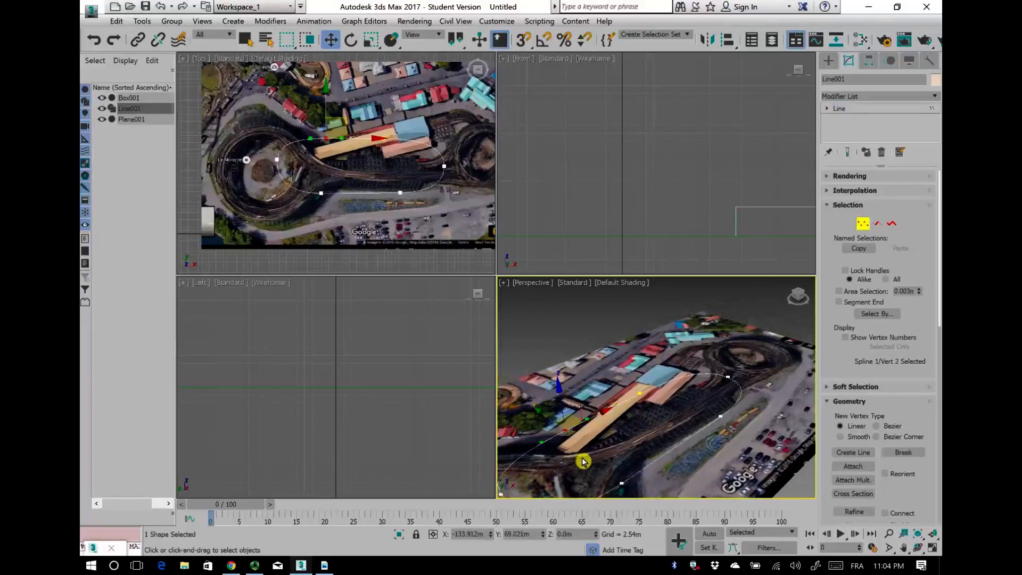
pyautogui.scroll(-8, 666, 208)
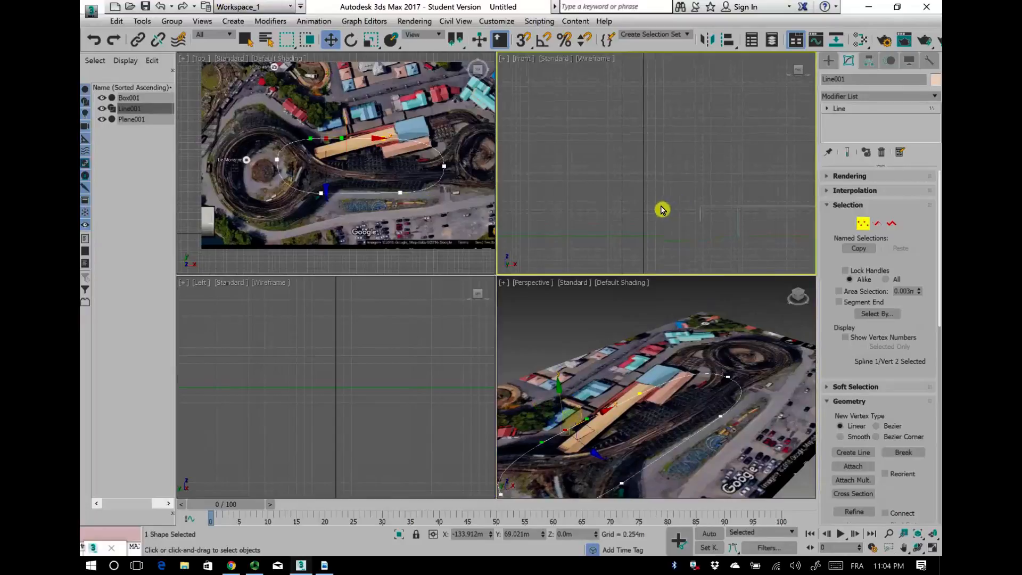
pyautogui.scroll(6, 639, 213)
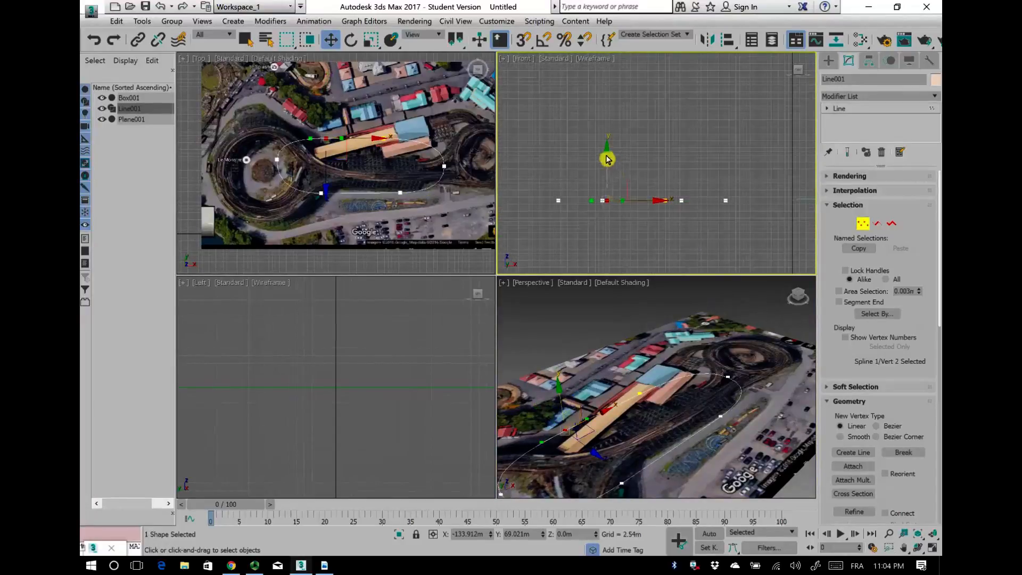
pyautogui.moveTo(608, 165); pyautogui.dragTo(616, 84)
pyautogui.moveTo(591, 183); pyautogui.dragTo(616, 178, button='middle')
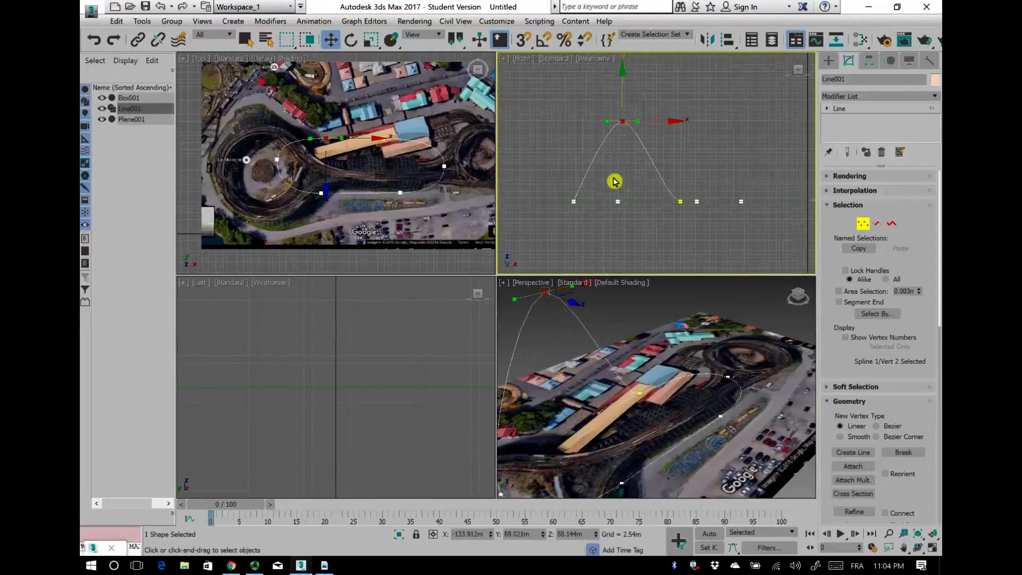
# Step: Raise the vertex over the round loop to about 23 m and the spline's fourth vertex to about 45 m
pyautogui.scroll(5, 616, 399)
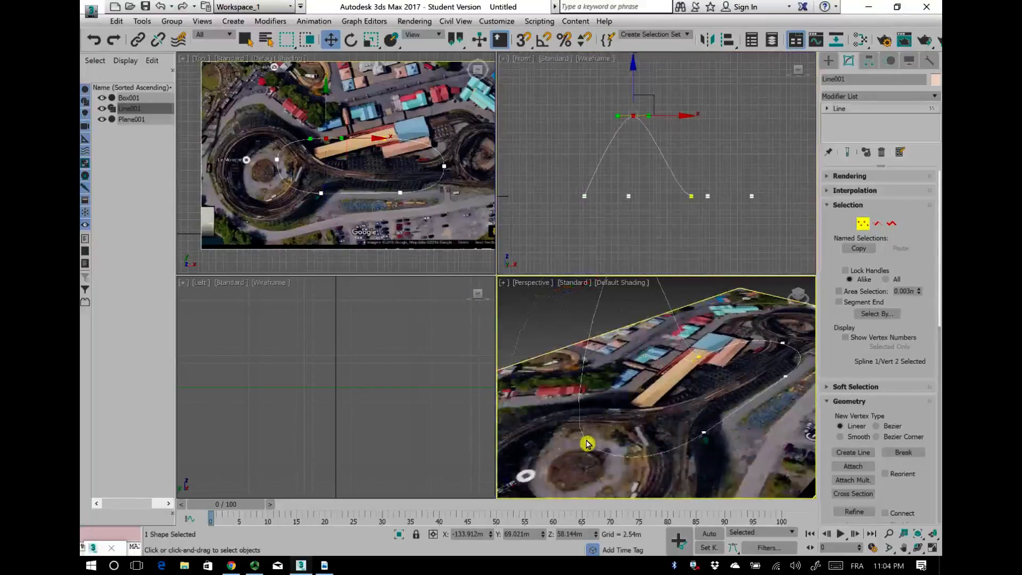
pyautogui.click(586, 446)
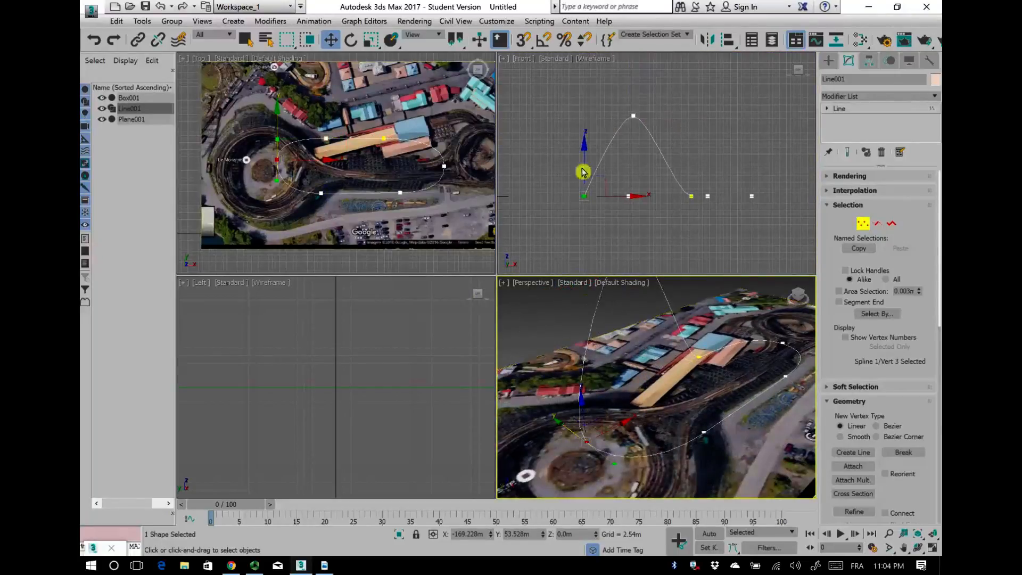
pyautogui.moveTo(586, 159); pyautogui.dragTo(583, 122)
pyautogui.keyDown('alt'); pyautogui.moveTo(609, 365); pyautogui.dragTo(609, 429, button='middle'); pyautogui.keyUp('alt')
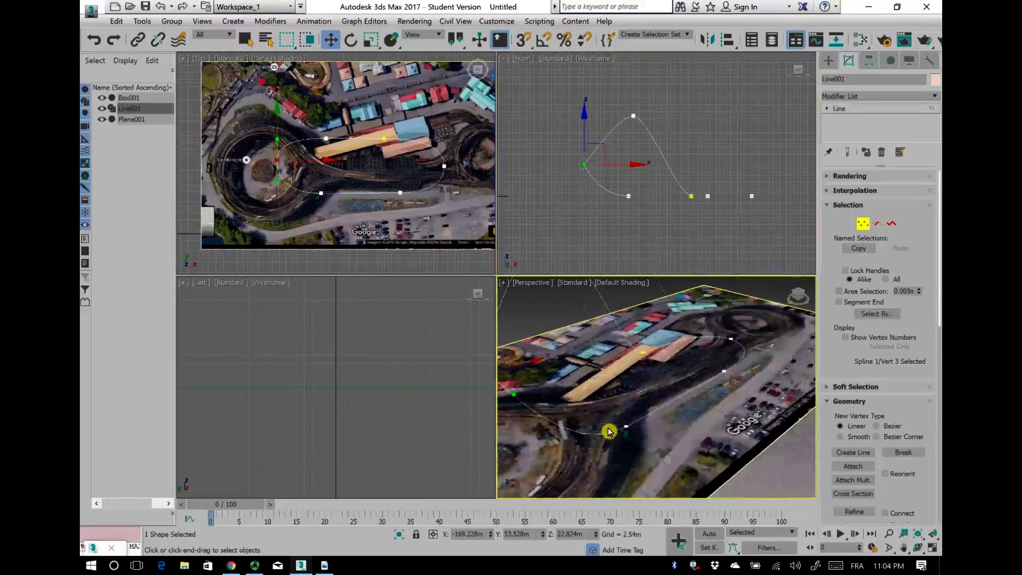
pyautogui.click(628, 430)
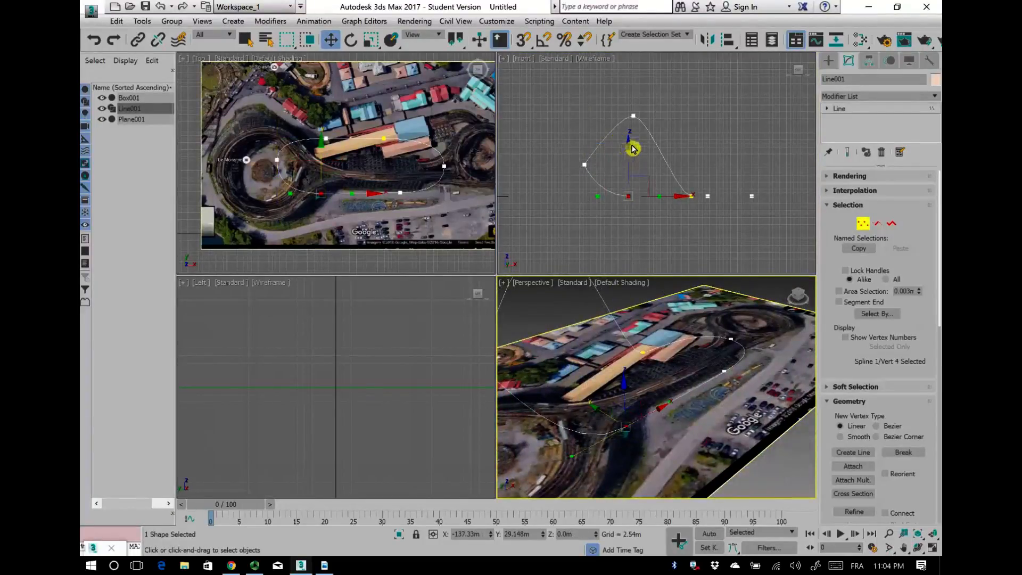
pyautogui.moveTo(630, 148); pyautogui.dragTo(627, 87)
# Step: In the Front viewport, raise the fifth vertex to about 15.5 m, the sixth to about 27 m and the first to about 10 m
pyautogui.moveTo(700, 208); pyautogui.dragTo(657, 207, button='middle')
pyautogui.click(664, 198)
pyautogui.moveTo(665, 160); pyautogui.dragTo(664, 138)
pyautogui.click(709, 195)
pyautogui.moveTo(710, 193); pyautogui.dragTo(710, 155)
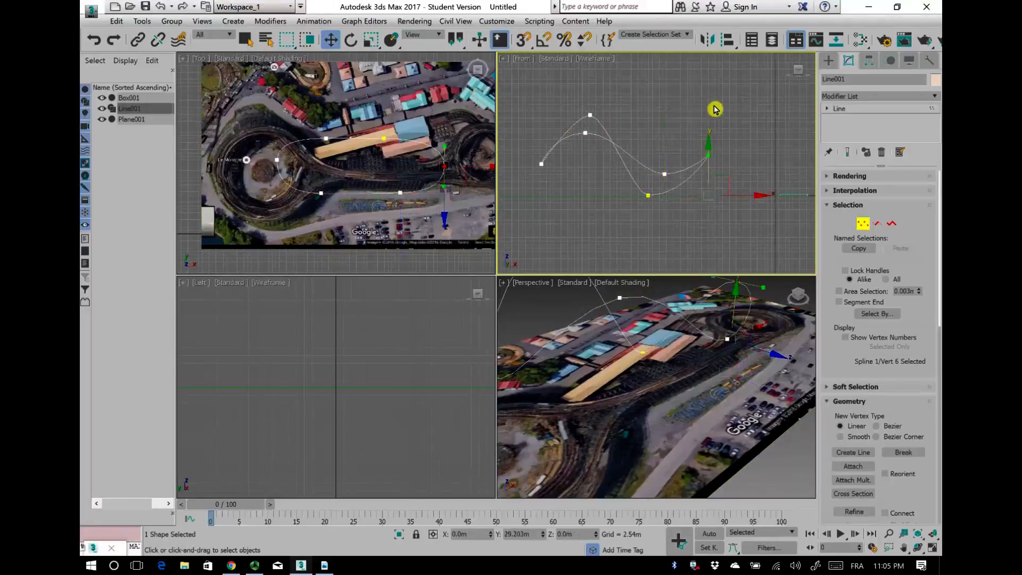
pyautogui.moveTo(649, 197); pyautogui.dragTo(648, 184)
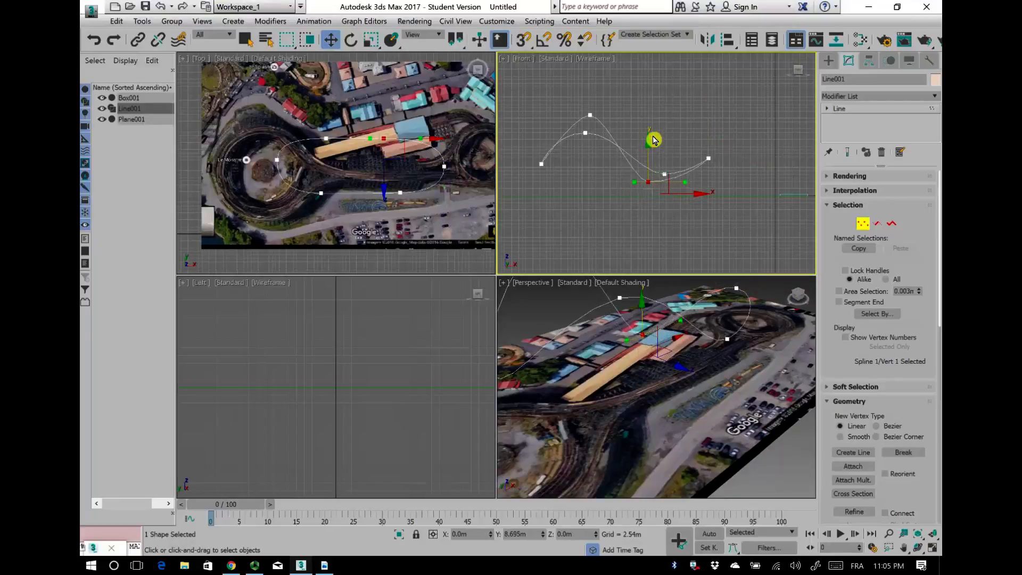
# Step: Inspect the spline's shape in 3D by selecting its raised vertices one at a time and orbiting the Perspective view
pyautogui.keyDown('alt'); pyautogui.moveTo(641, 450); pyautogui.dragTo(675, 415, button='middle'); pyautogui.keyUp('alt')
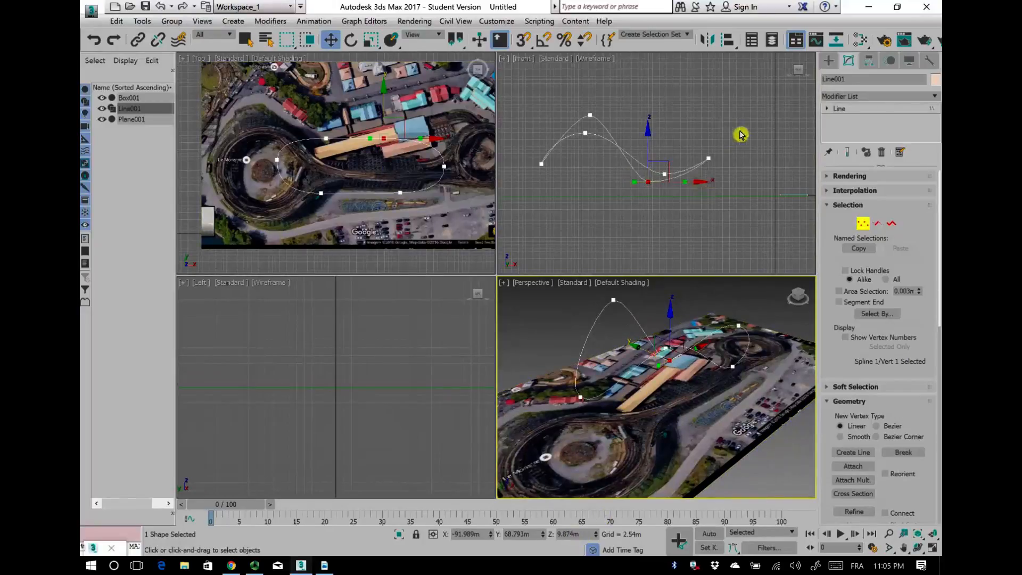
pyautogui.click(664, 177)
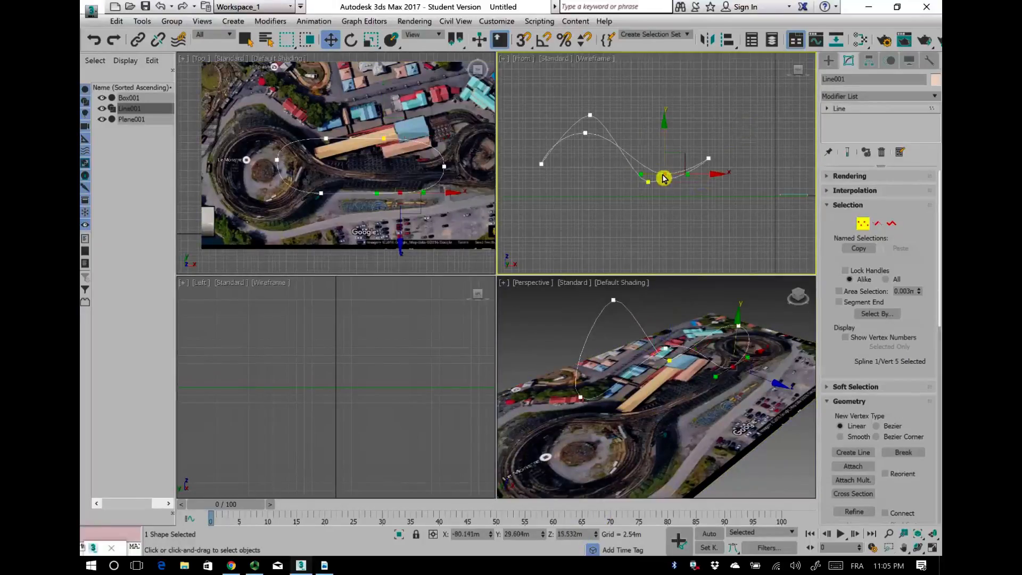
pyautogui.click(708, 159)
pyautogui.keyDown('alt'); pyautogui.moveTo(714, 365); pyautogui.dragTo(778, 343, button='middle'); pyautogui.keyUp('alt')
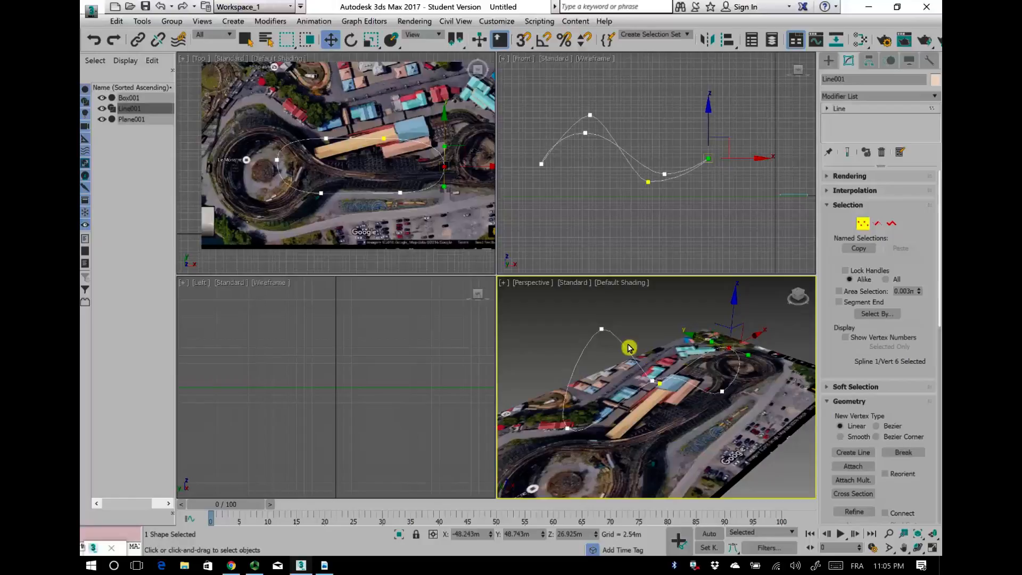
pyautogui.click(601, 331)
pyautogui.click(567, 431)
pyautogui.click(536, 107)
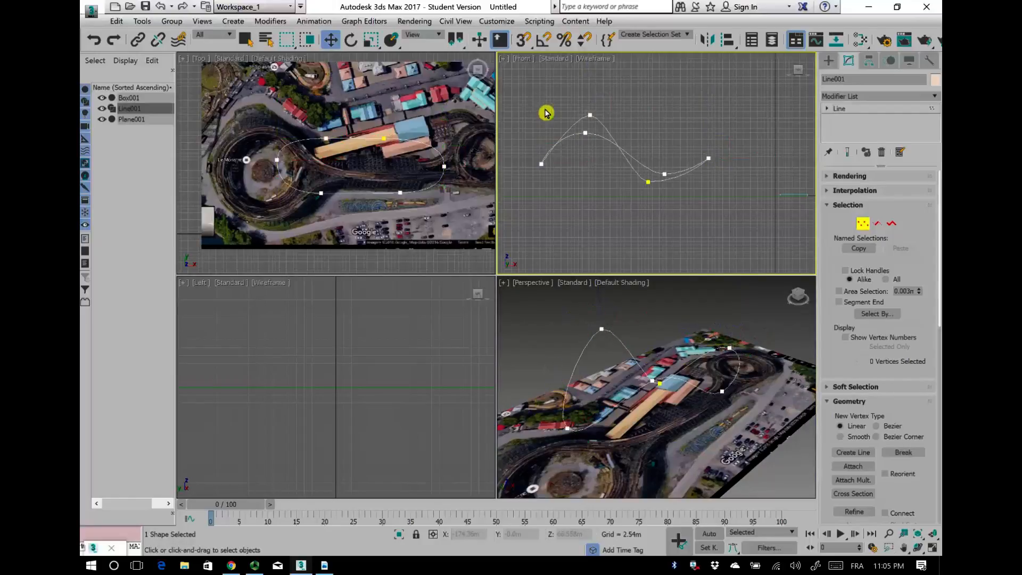
# Step: Select the spline's fourth vertex and set its type to Bezier
pyautogui.click(585, 133)
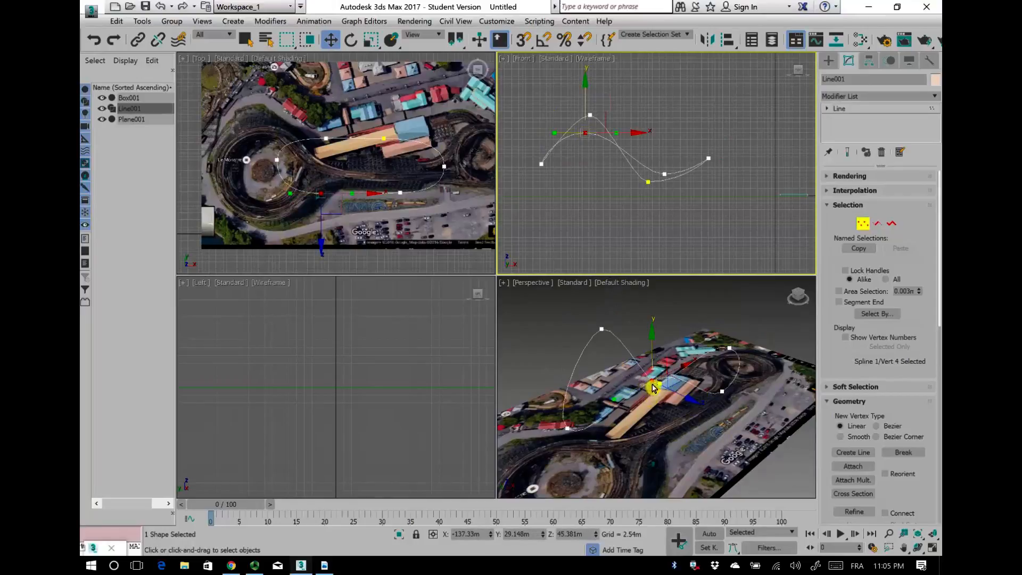
pyautogui.scroll(3, 654, 388)
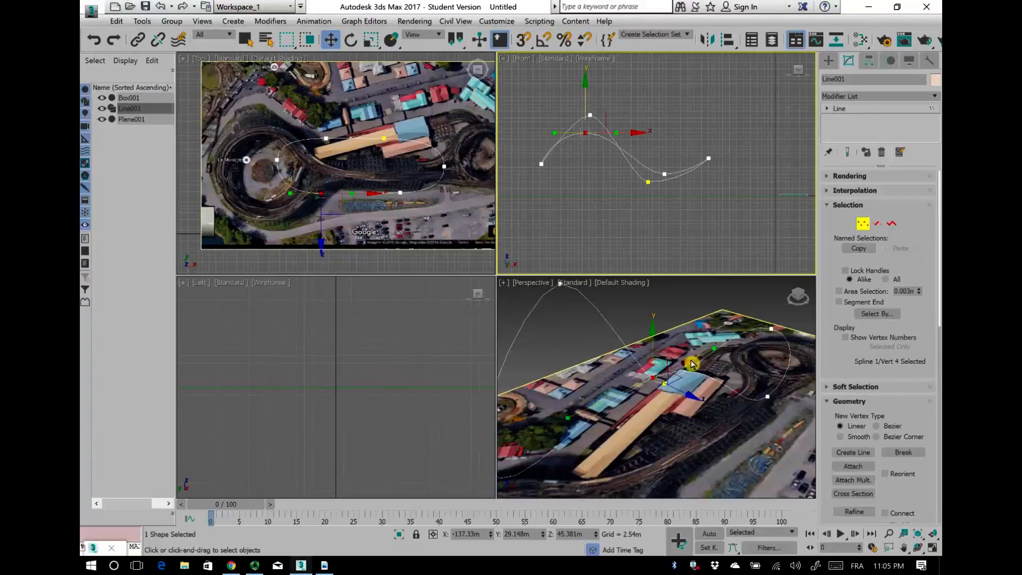
pyautogui.click(654, 382)
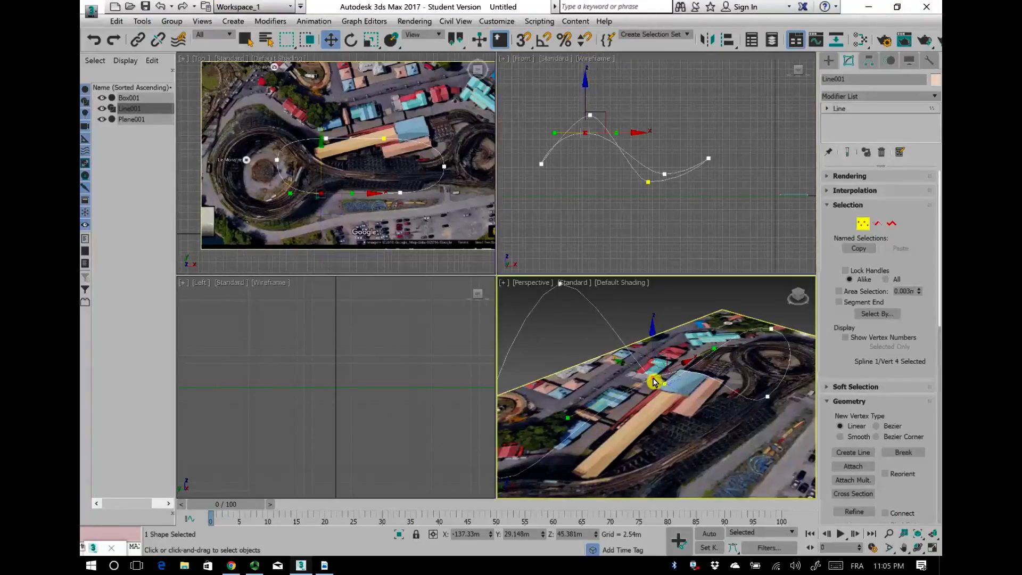
pyautogui.rightClick(652, 379)
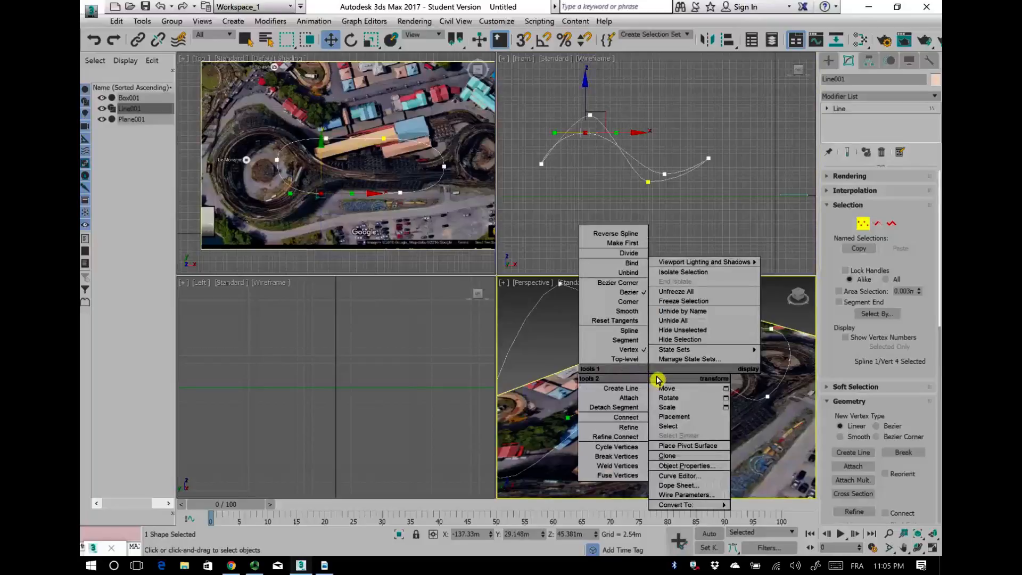
pyautogui.click(630, 294)
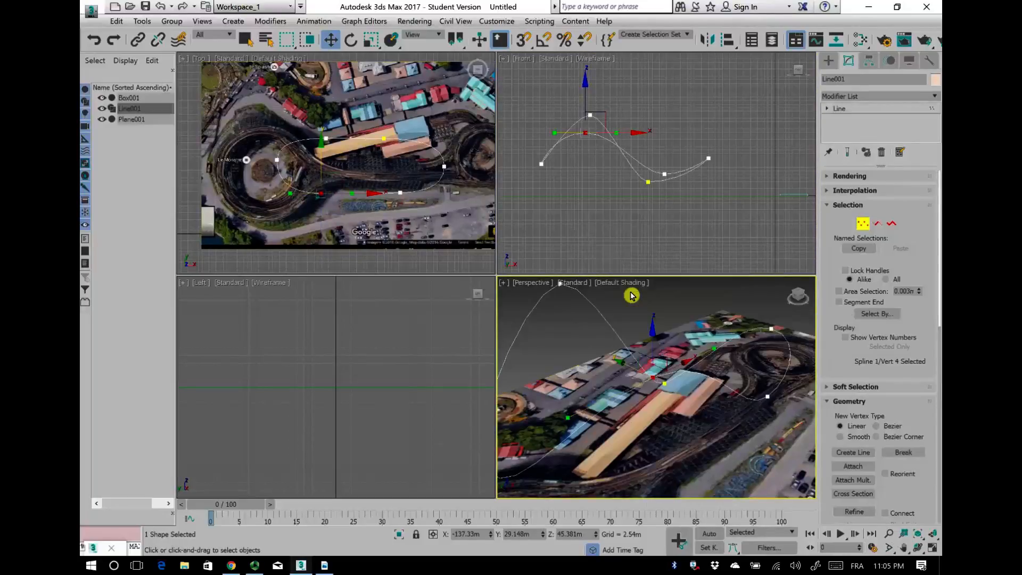
# Step: Tilt the fourth vertex's Bezier handle and level it again in the Front viewport, and angle it slightly in the Top viewport
pyautogui.moveTo(660, 426); pyautogui.dragTo(735, 453, button='middle')
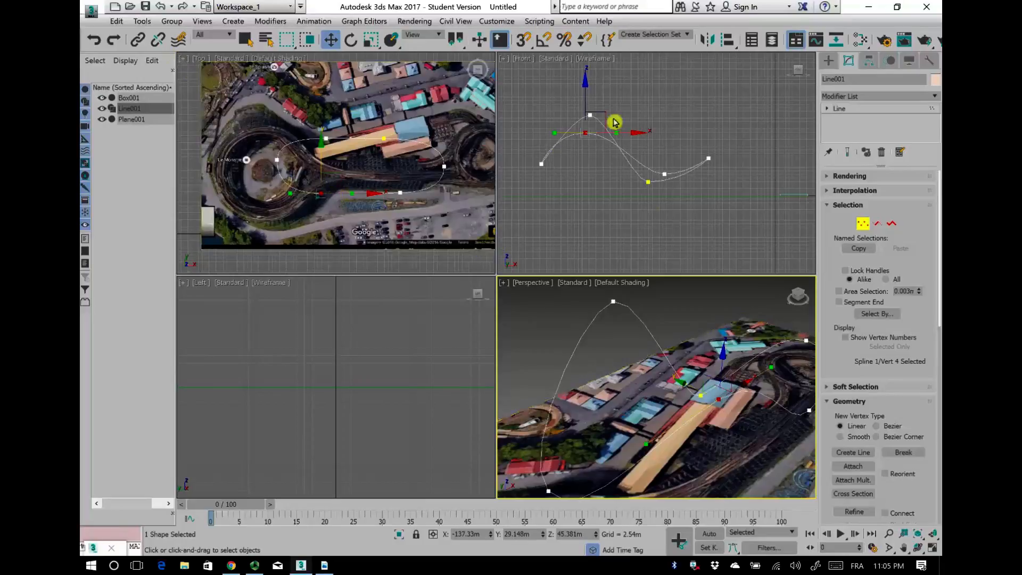
pyautogui.click(556, 138)
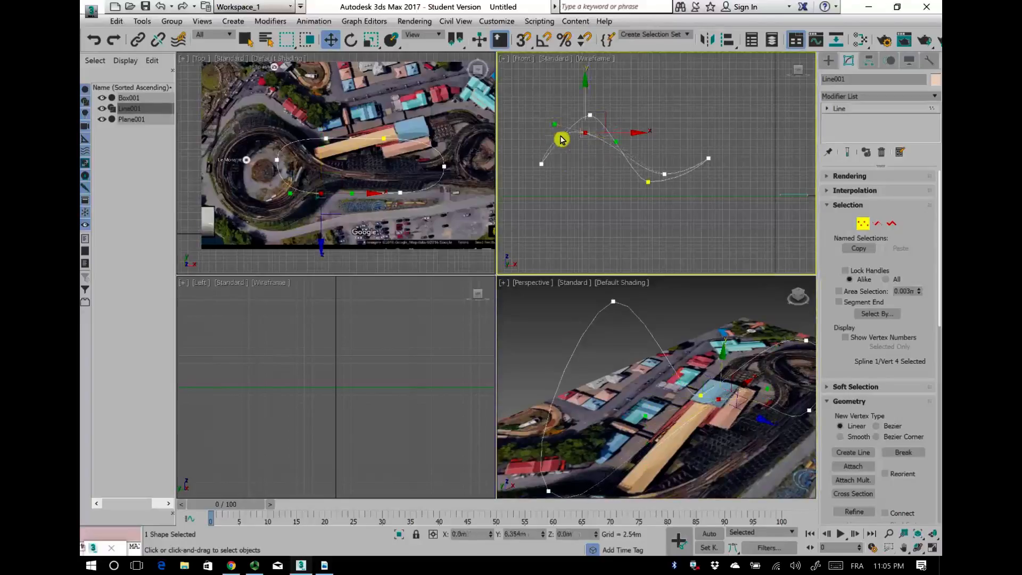
pyautogui.moveTo(557, 124)
pyautogui.mouseDown()
pyautogui.moveTo(559, 144)
pyautogui.moveTo(556, 132)
pyautogui.mouseUp()
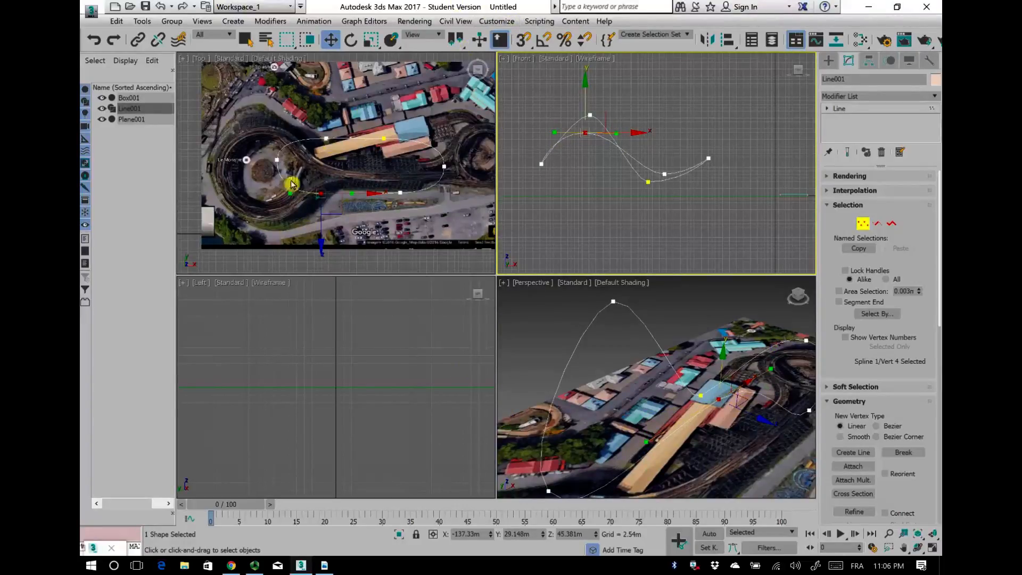
pyautogui.moveTo(291, 193); pyautogui.dragTo(290, 191)
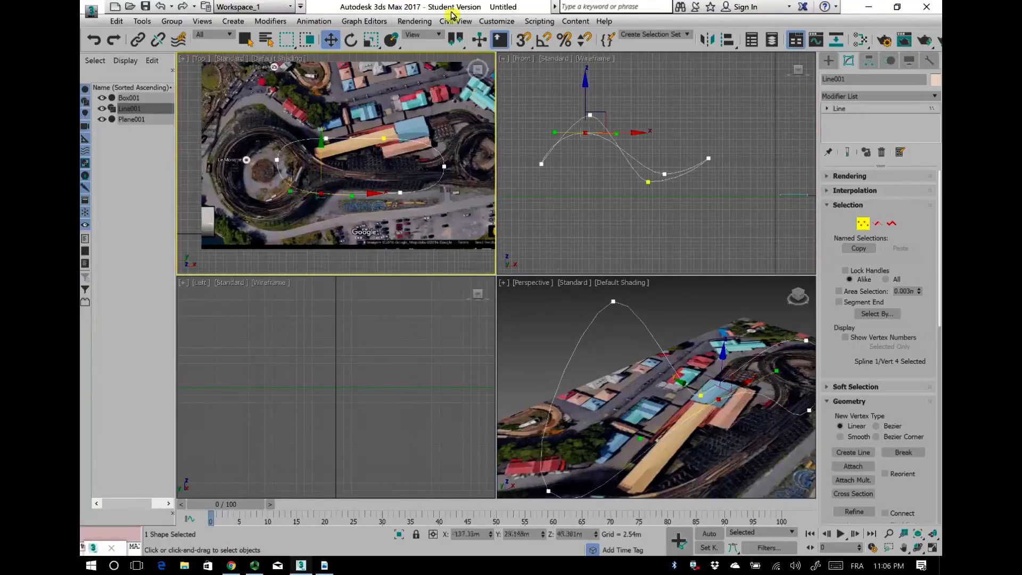
# Step: Show the floating toolbars and close all of them except Axis Constraints
pyautogui.click(497, 21)
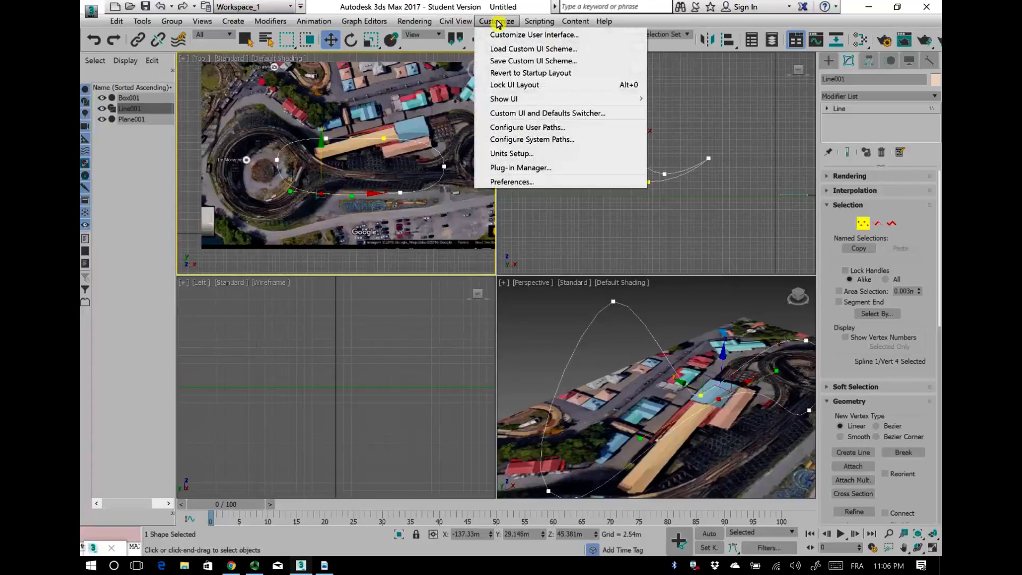
pyautogui.moveTo(506, 100)
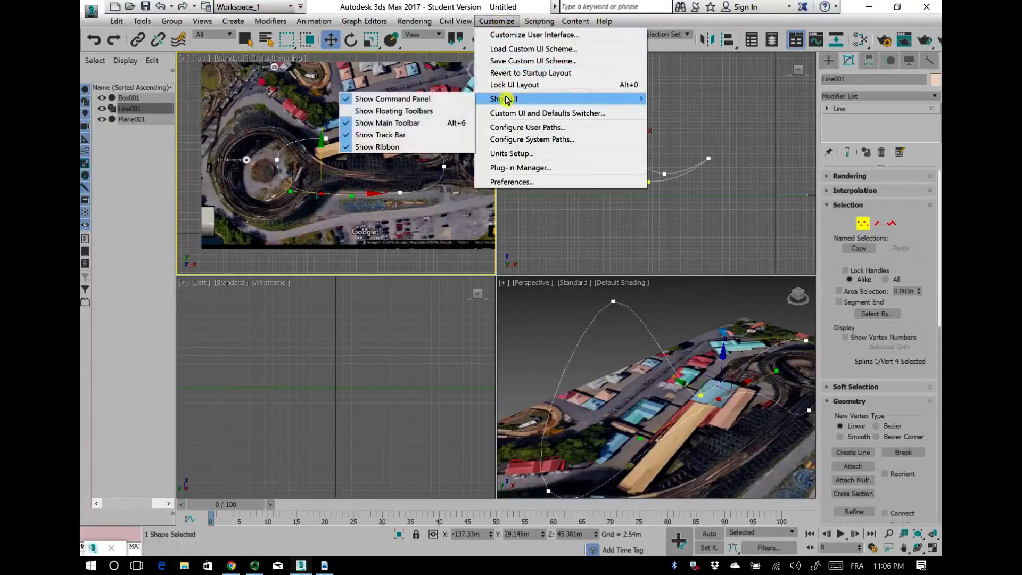
pyautogui.click(428, 112)
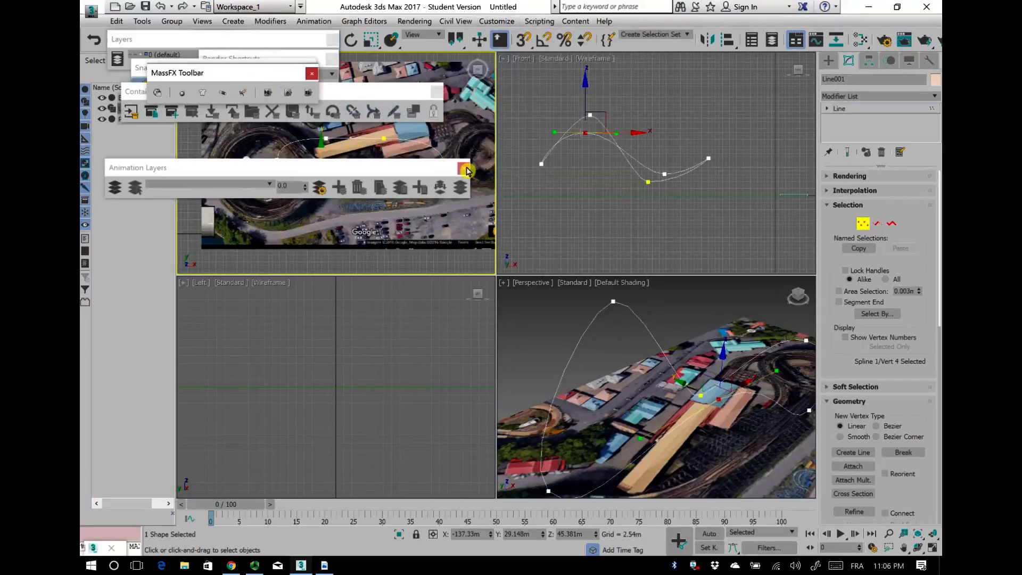
pyautogui.click(465, 170)
pyautogui.click(437, 91)
pyautogui.click(314, 78)
pyautogui.click(311, 69)
pyautogui.click(331, 59)
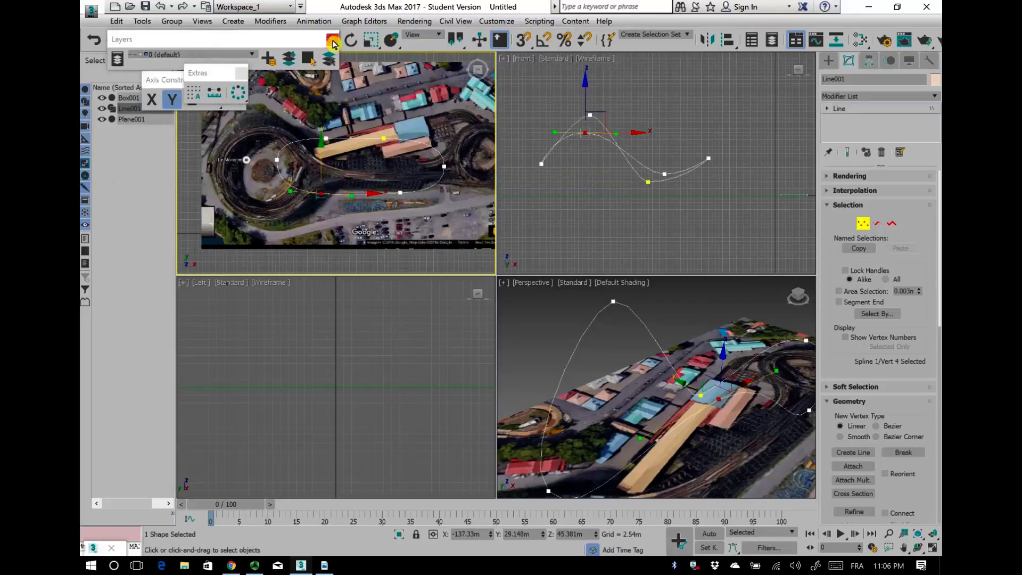
pyautogui.click(333, 44)
pyautogui.click(241, 73)
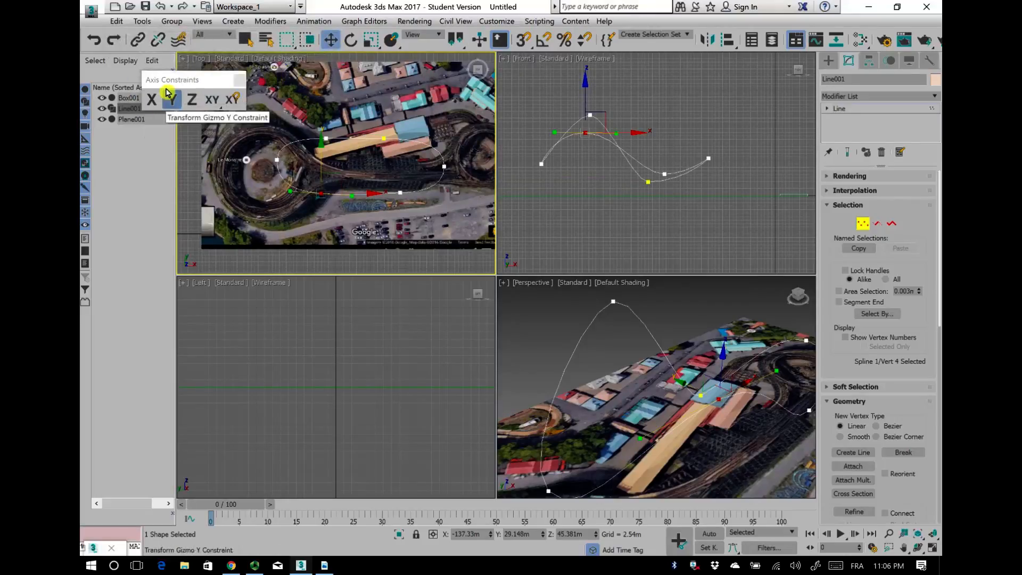
# Step: Dock the Axis Constraints toolbar vertically beside the viewports and set the constraint to the XY plane
pyautogui.moveTo(171, 80); pyautogui.dragTo(178, 137)
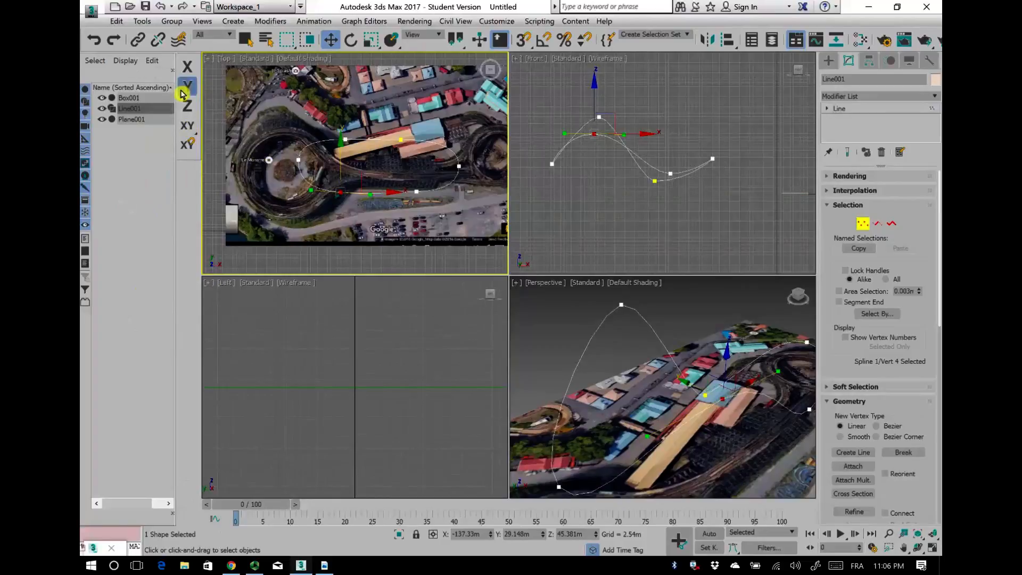
pyautogui.click(186, 132)
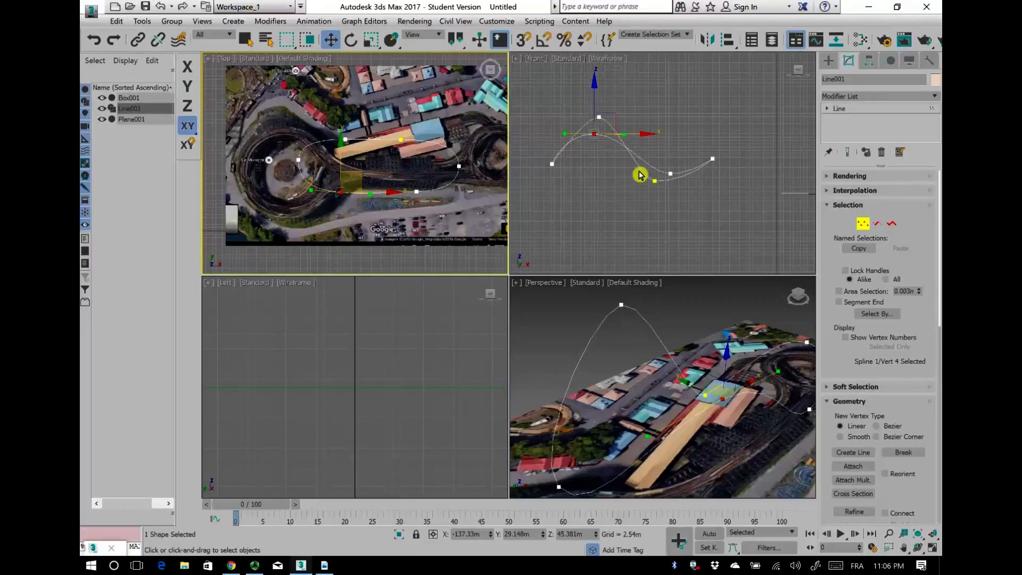
# Step: Adjust the fifth vertex's tangent handle slightly in the Front viewport and select the sixth vertex
pyautogui.click(670, 173)
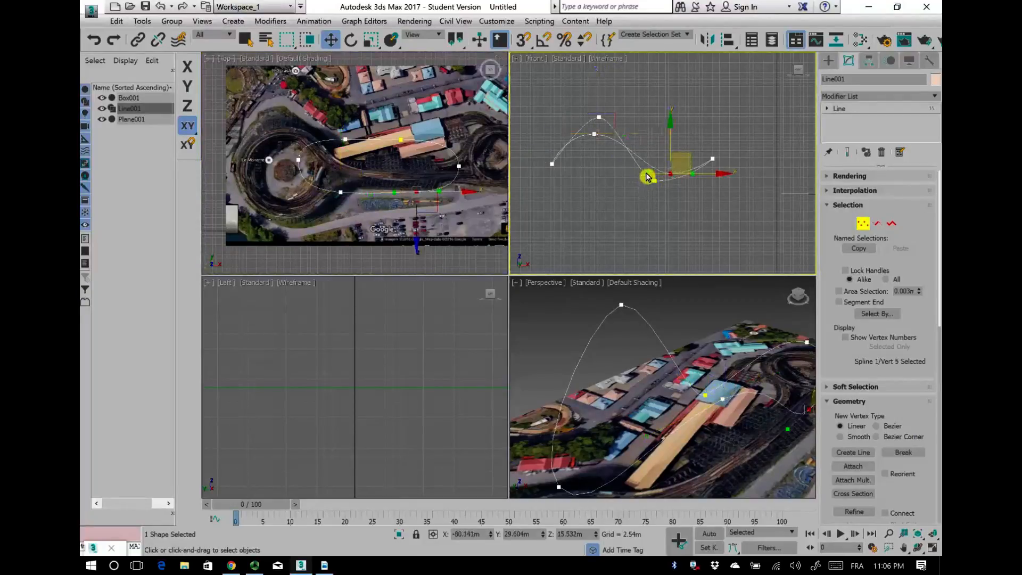
pyautogui.moveTo(648, 176); pyautogui.dragTo(647, 176)
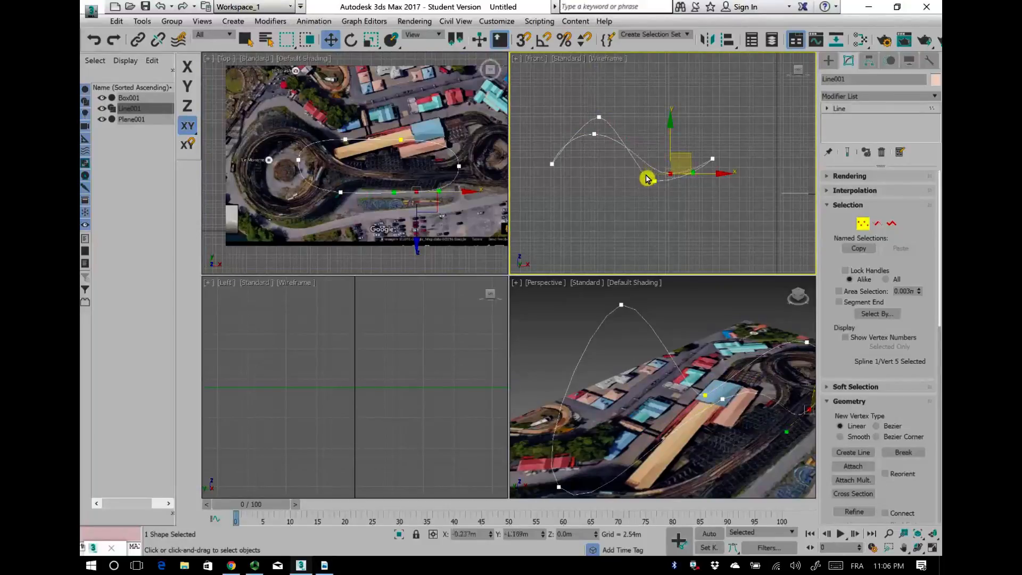
pyautogui.click(713, 158)
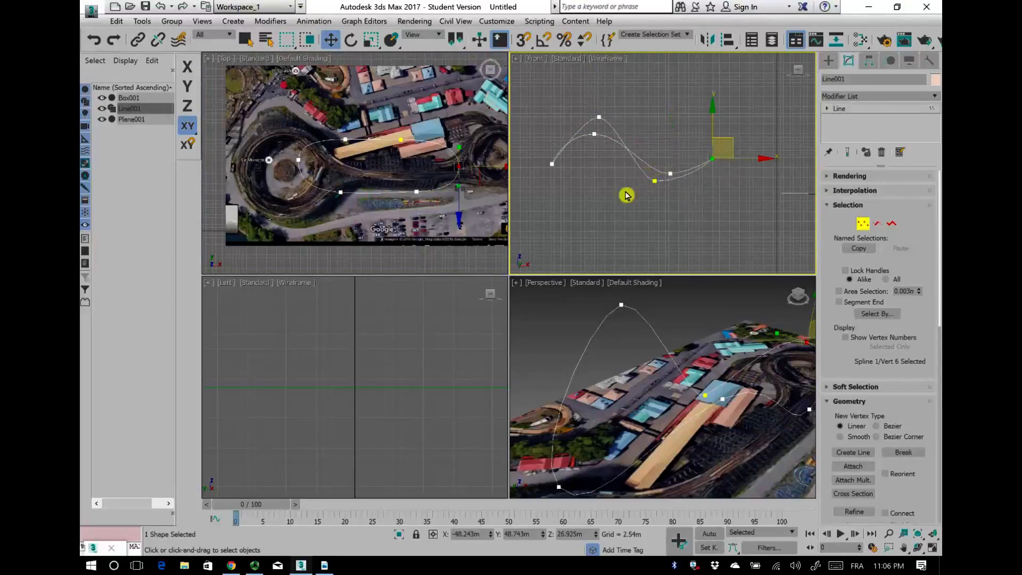
# Step: Bend only one tangent handle of the spline's first vertex upward in the Front viewport, independently of the opposite handle
pyautogui.keyDown('alt'); pyautogui.moveTo(760, 365); pyautogui.dragTo(648, 401, button='middle'); pyautogui.keyUp('alt')
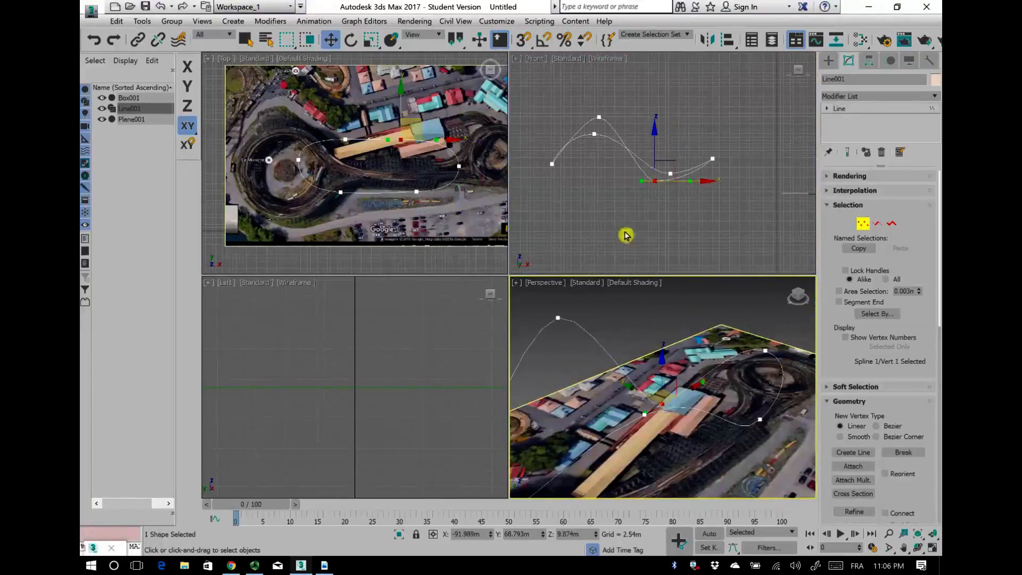
pyautogui.click(645, 181)
pyautogui.moveTo(642, 178)
pyautogui.mouseDown()
pyautogui.moveTo(634, 169)
pyautogui.moveTo(644, 176)
pyautogui.mouseUp()
pyautogui.scroll(4, 649, 193)
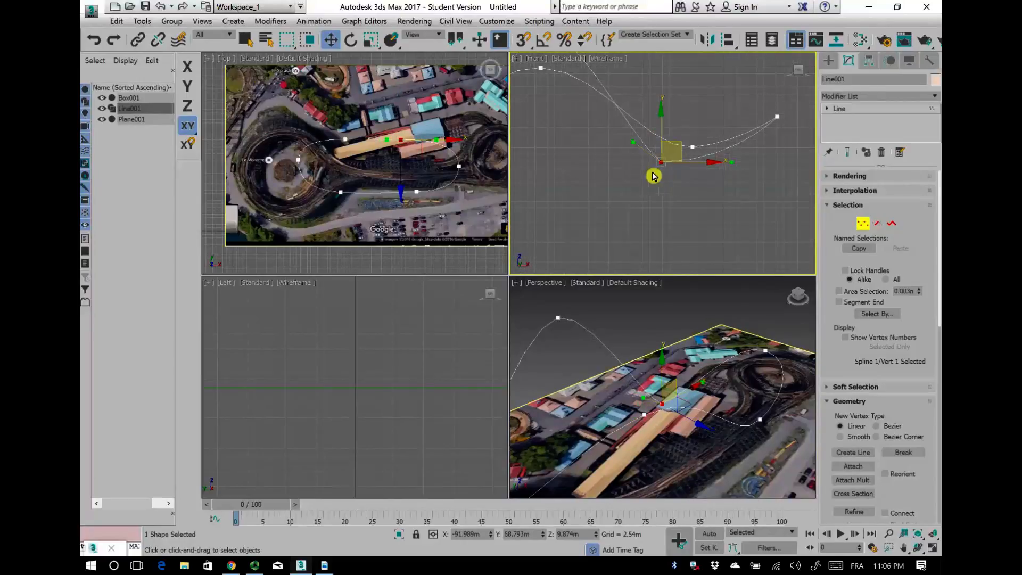
pyautogui.rightClick(650, 173)
pyautogui.click(518, 189)
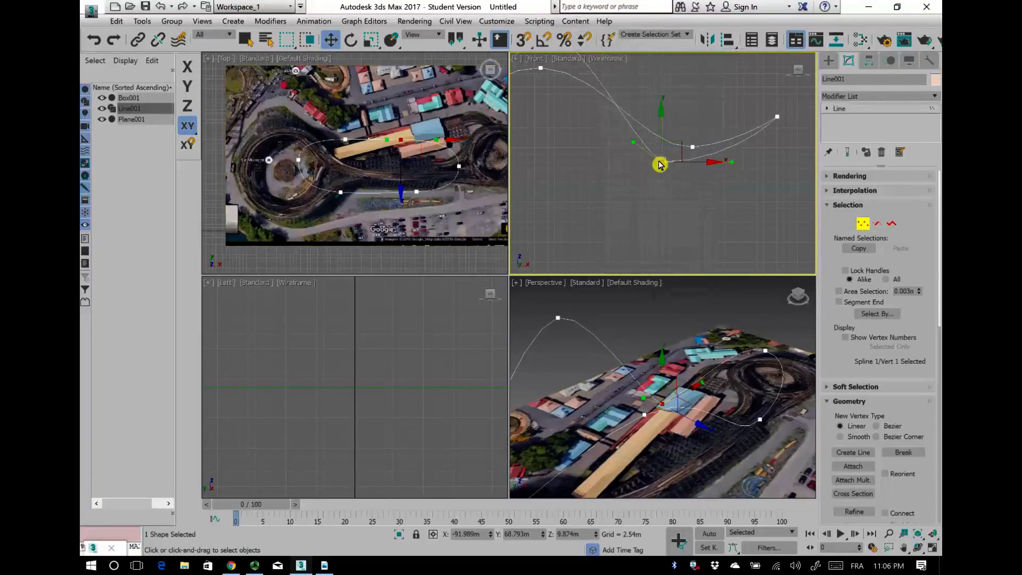
# Step: Change the first vertex from Bezier Corner to Bezier and tilt its linked tangent handles slightly in the Front viewport
pyautogui.rightClick(660, 164)
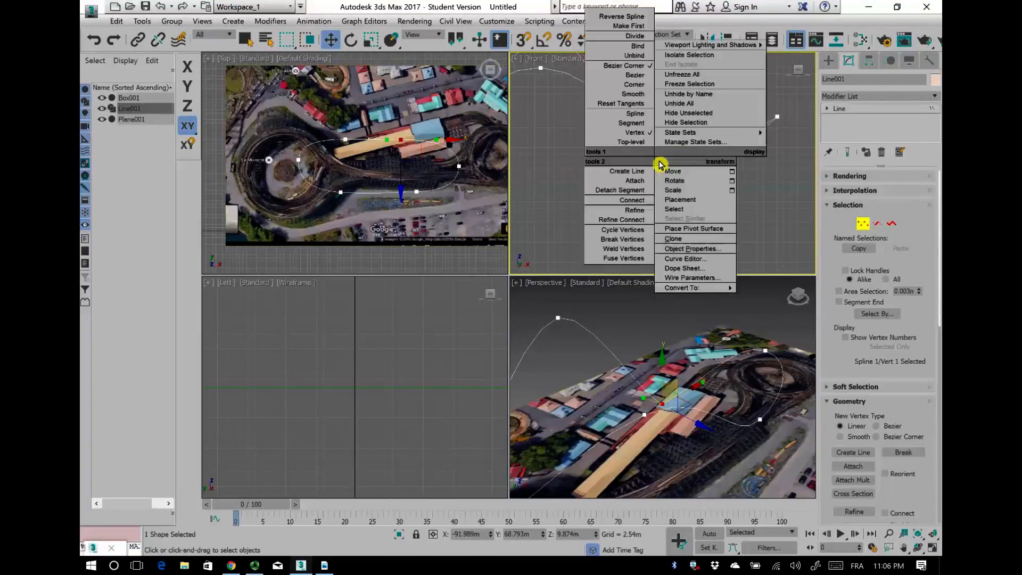
pyautogui.click(619, 79)
pyautogui.scroll(-2, 645, 230)
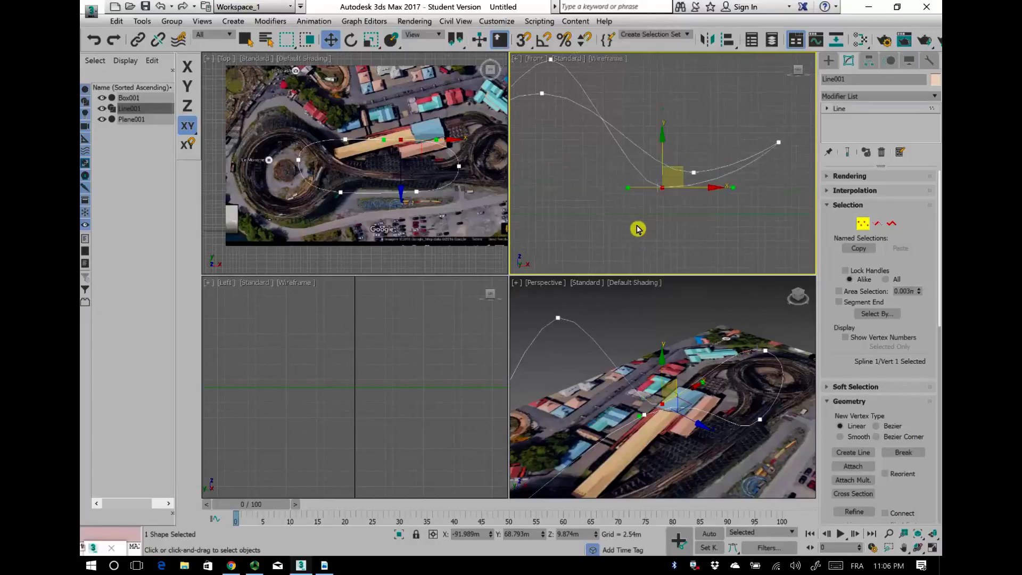
pyautogui.moveTo(629, 192); pyautogui.dragTo(629, 186)
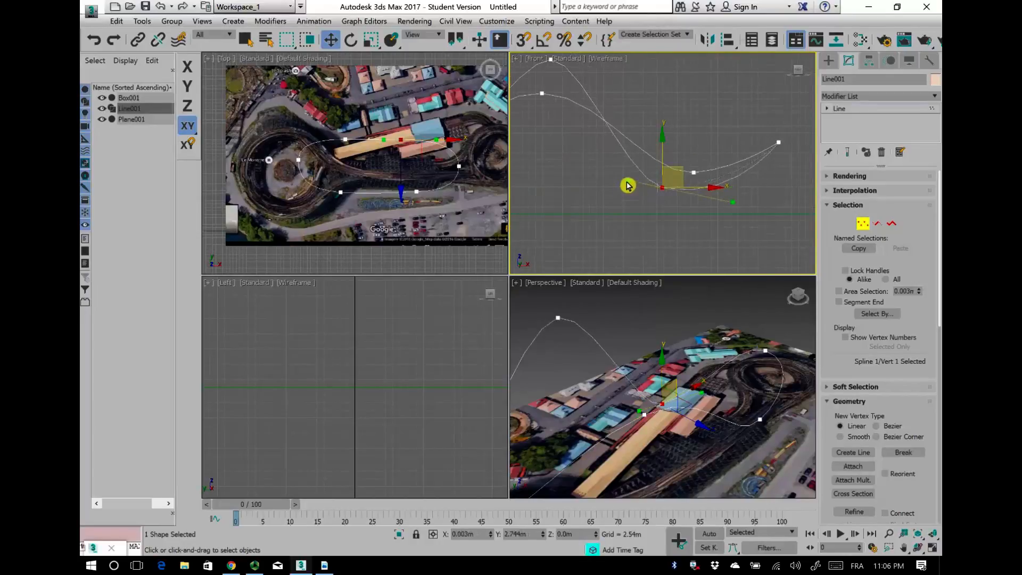
# Step: Select the spline's second vertex at the crest and adjust its tangent handle slightly in the Front viewport
pyautogui.moveTo(654, 221); pyautogui.dragTo(771, 247, button='middle')
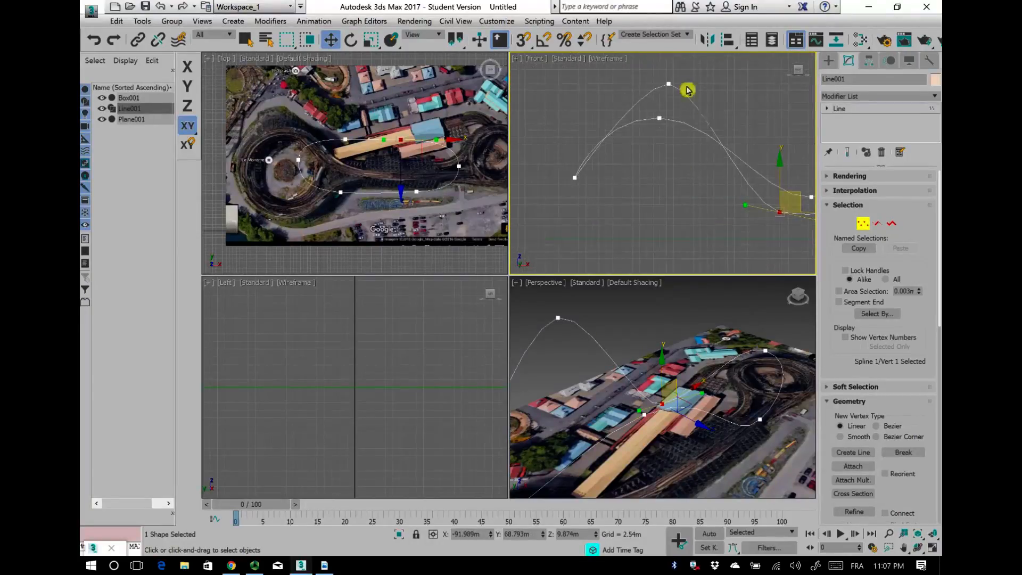
pyautogui.click(670, 86)
pyautogui.moveTo(642, 89); pyautogui.dragTo(641, 95)
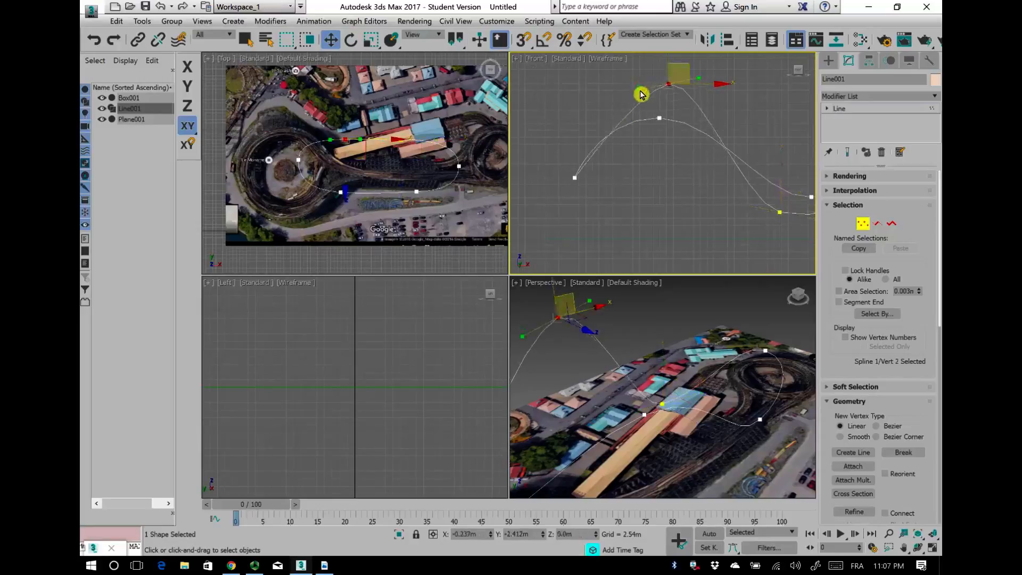
# Step: Lengthen the tangent handles of the spline's third and sixth vertices in the Top viewport to widen the end curves
pyautogui.click(575, 178)
pyautogui.keyDown('alt'); pyautogui.moveTo(648, 389); pyautogui.dragTo(701, 400, button='middle'); pyautogui.keyUp('alt')
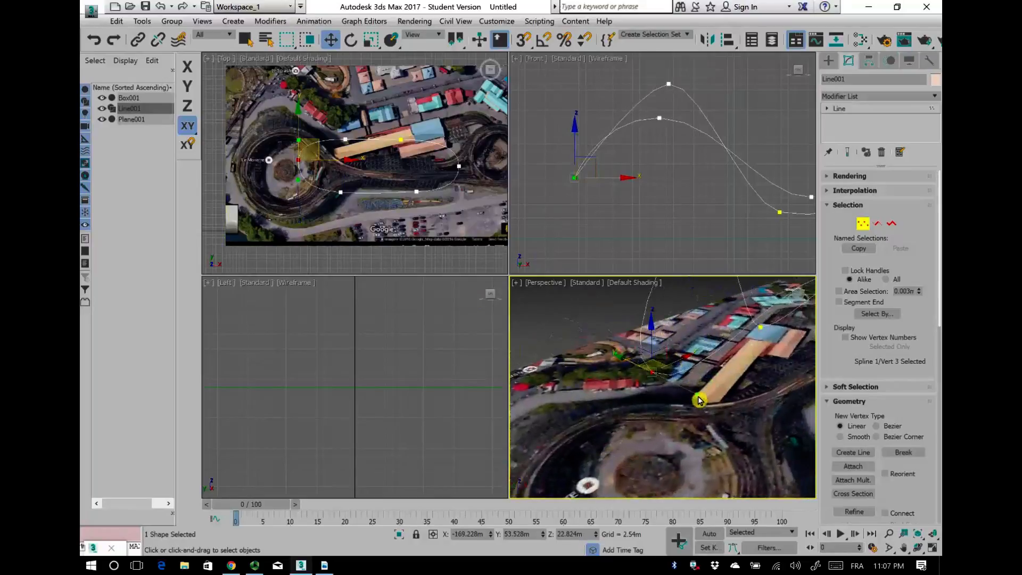
pyautogui.rightClick(322, 223)
pyautogui.moveTo(301, 180); pyautogui.dragTo(298, 185)
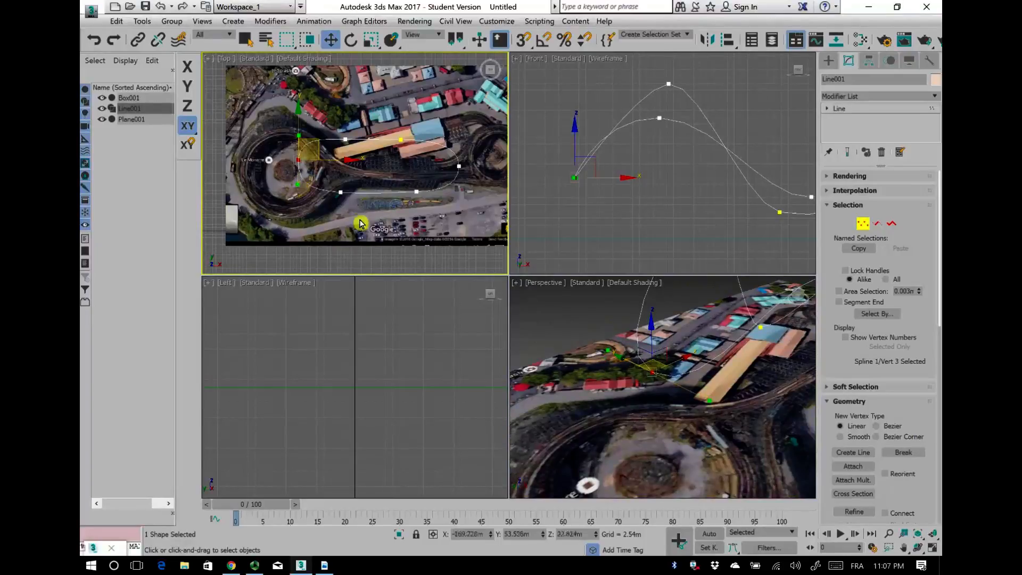
pyautogui.click(460, 166)
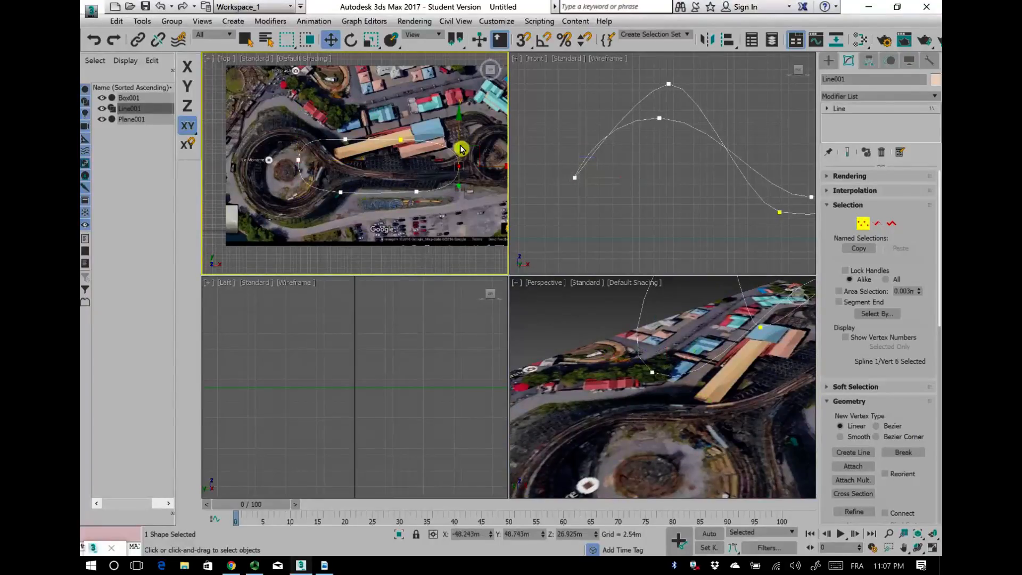
pyautogui.click(461, 148)
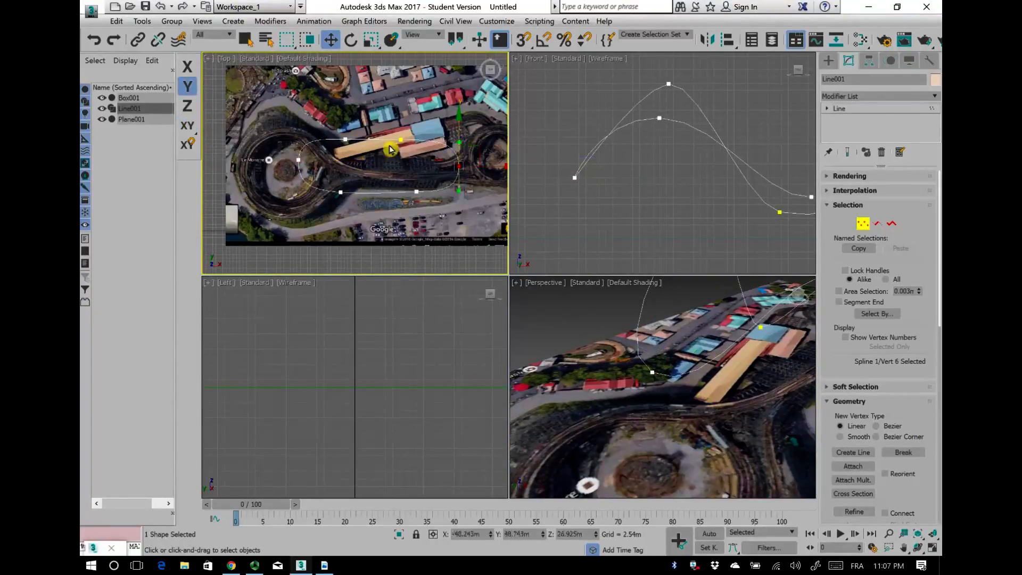
# Step: Check the reshaped track spline in the Front and Perspective viewports, exit vertex editing and deselect it
pyautogui.scroll(-3, 583, 234)
pyautogui.moveTo(585, 237); pyautogui.dragTo(621, 219, button='middle')
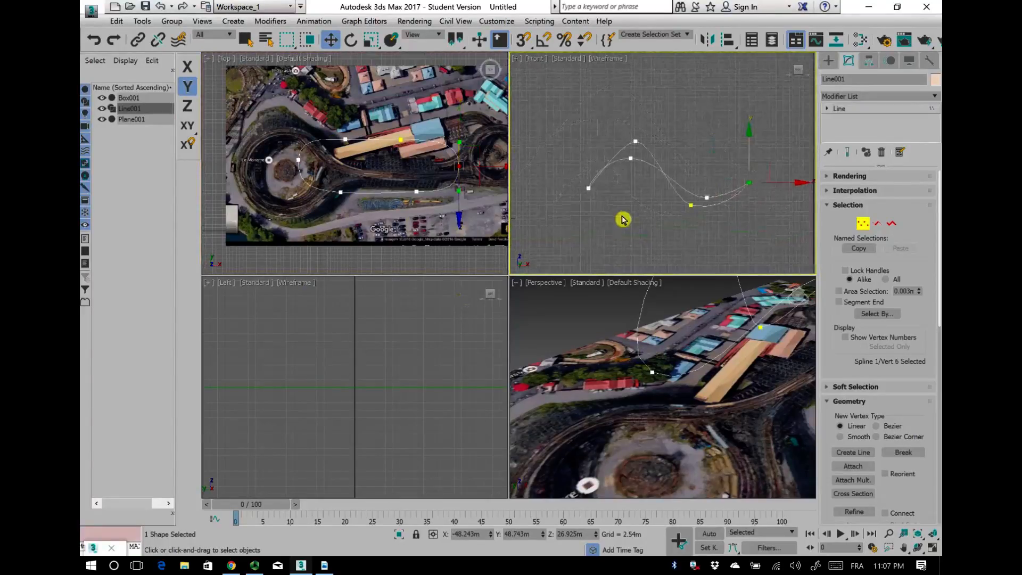
pyautogui.keyDown('alt'); pyautogui.moveTo(657, 395); pyautogui.dragTo(616, 469, button='middle'); pyautogui.keyUp('alt')
pyautogui.keyDown('alt'); pyautogui.moveTo(617, 387); pyautogui.dragTo(742, 357, button='middle'); pyautogui.keyUp('alt')
pyautogui.keyDown('alt'); pyautogui.moveTo(803, 418); pyautogui.dragTo(659, 415, button='middle'); pyautogui.keyUp('alt')
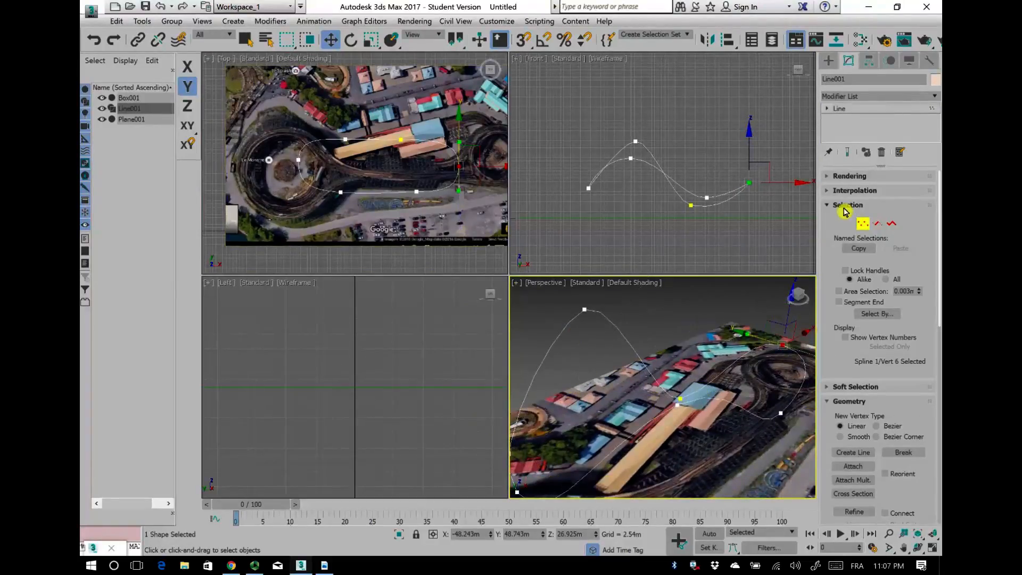
pyautogui.click(863, 224)
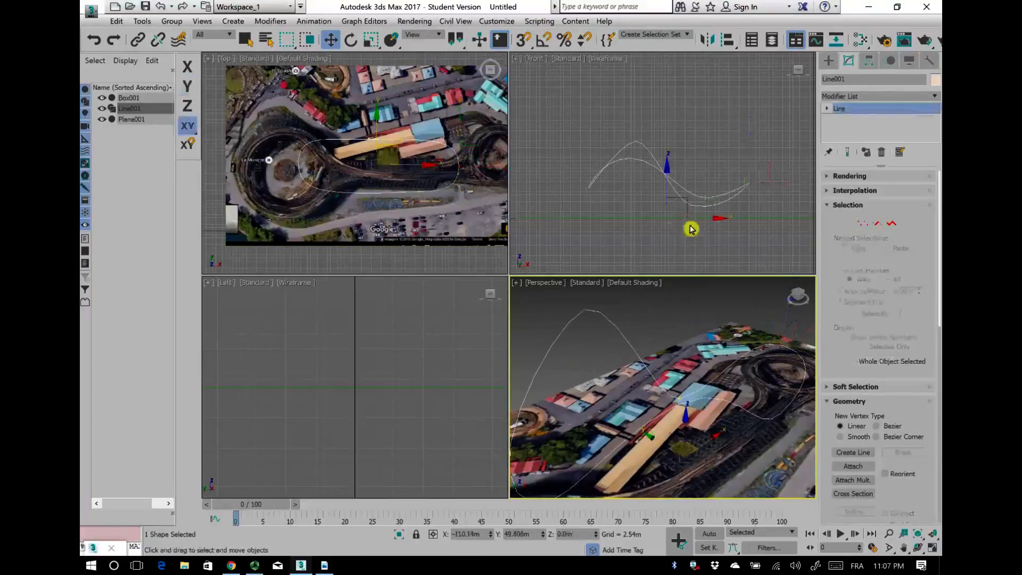
pyautogui.click(641, 235)
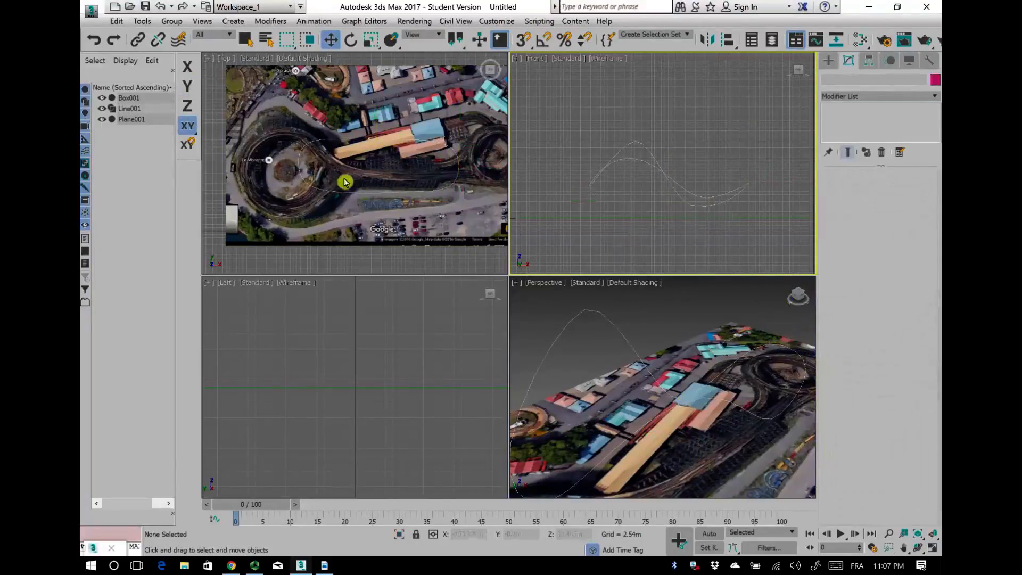
# Step: Clone Line001 as an independent copy named path
pyautogui.click(131, 109)
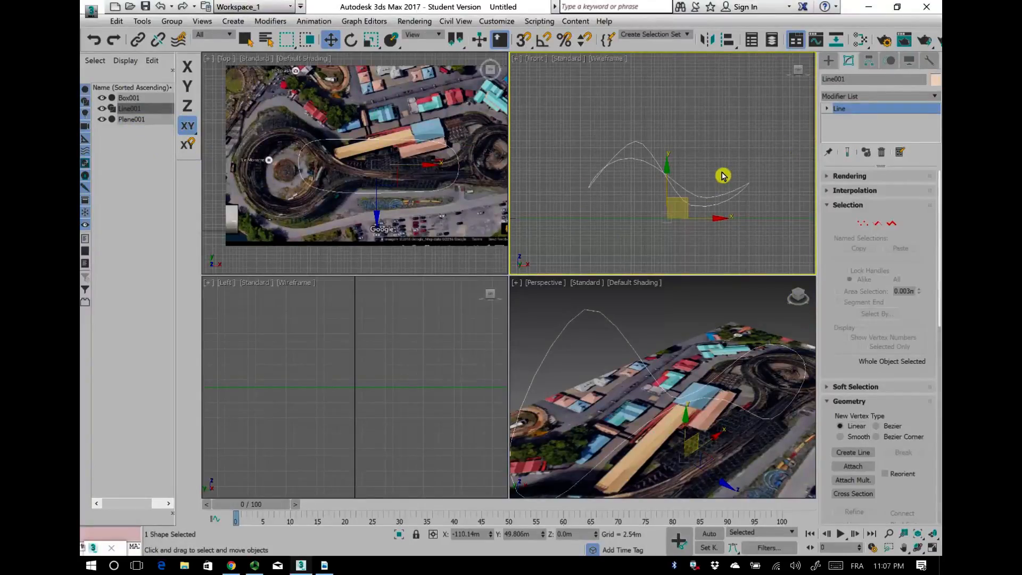
pyautogui.hotkey('ctrl', 'v')
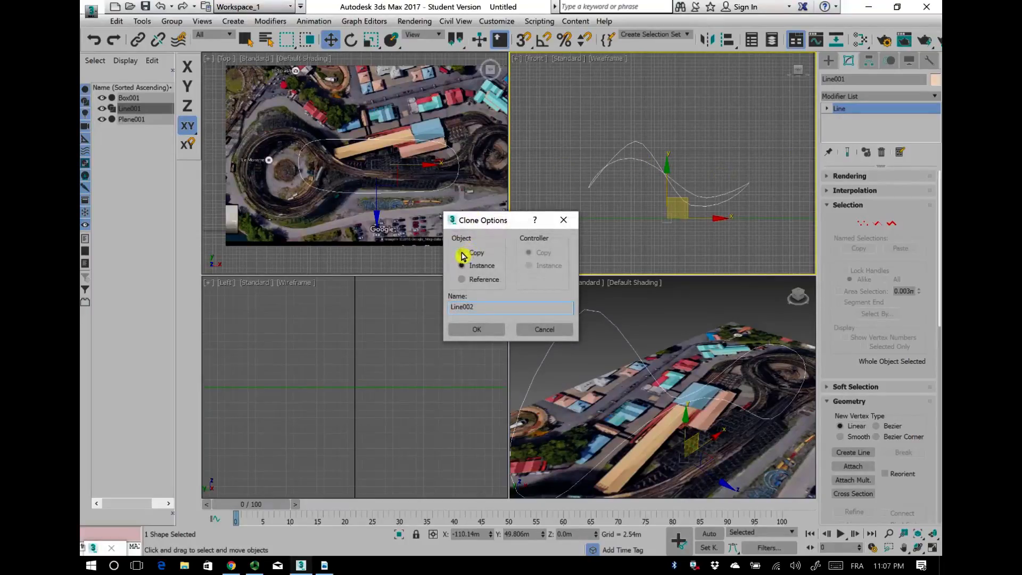
pyautogui.doubleClick(462, 304)
pyautogui.click(473, 334)
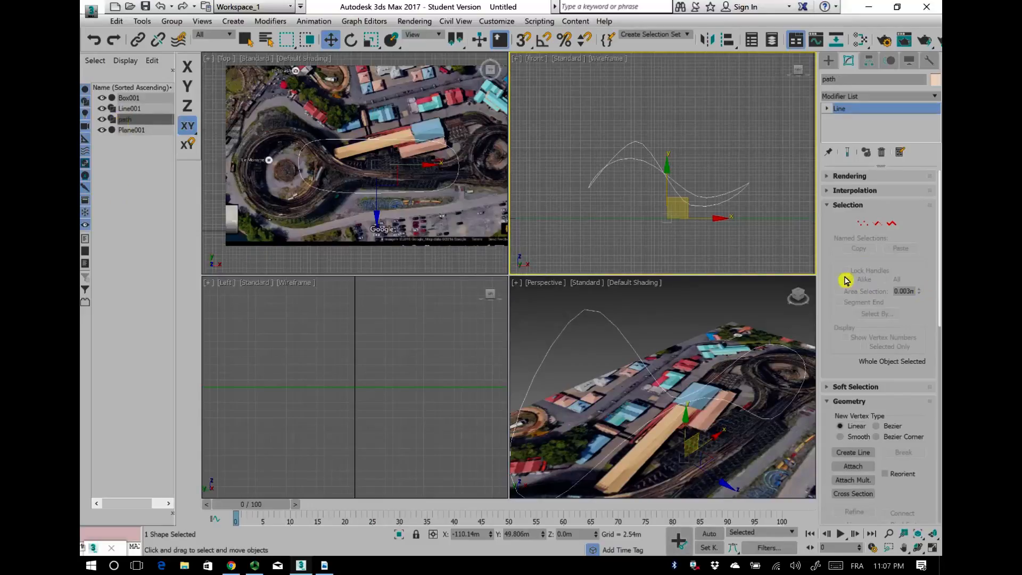
# Step: Select all segments of the path spline and divide them with a value of 5
pyautogui.click(879, 226)
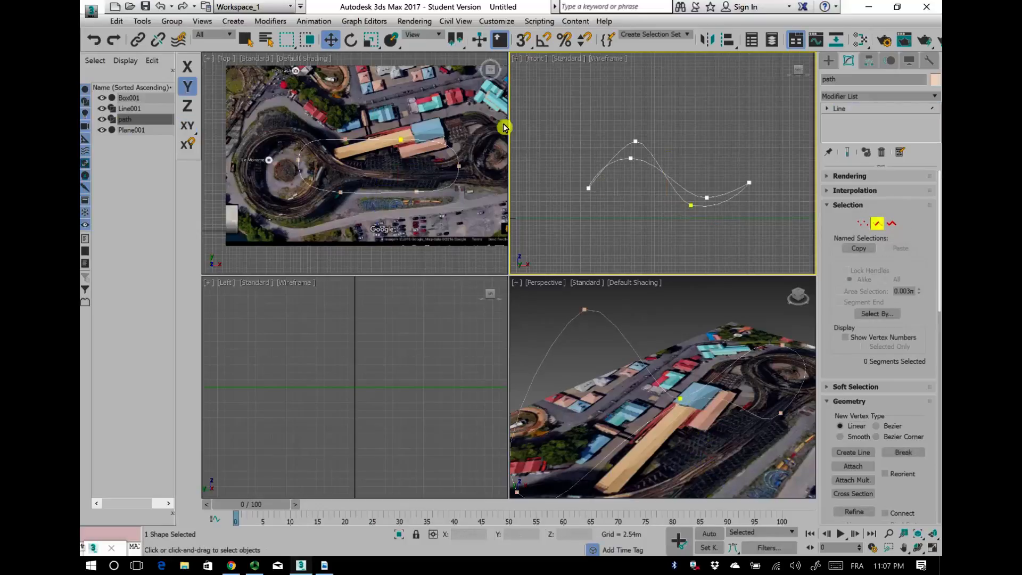
pyautogui.hotkey('ctrl', 'a')
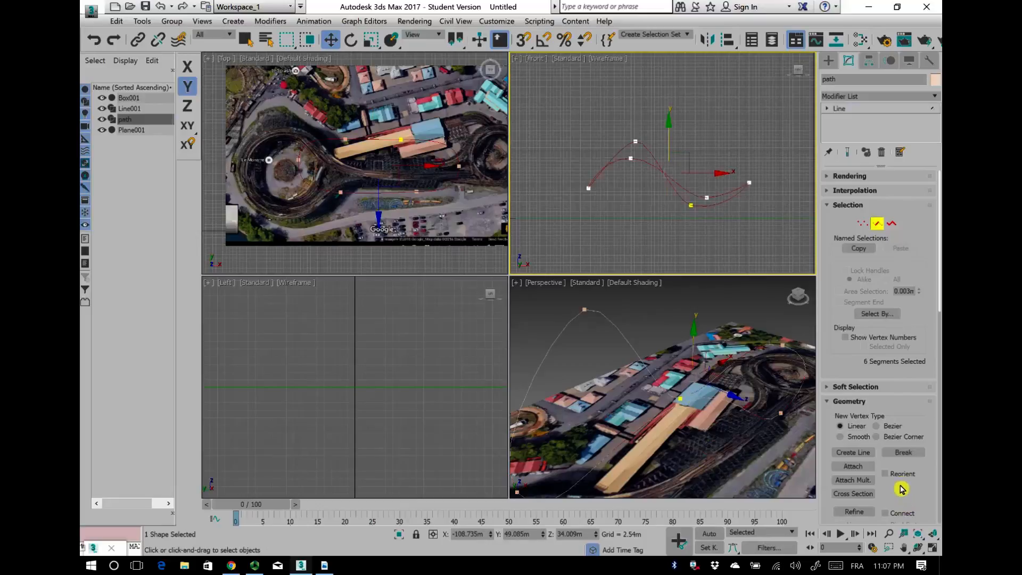
pyautogui.scroll(-5, 901, 489)
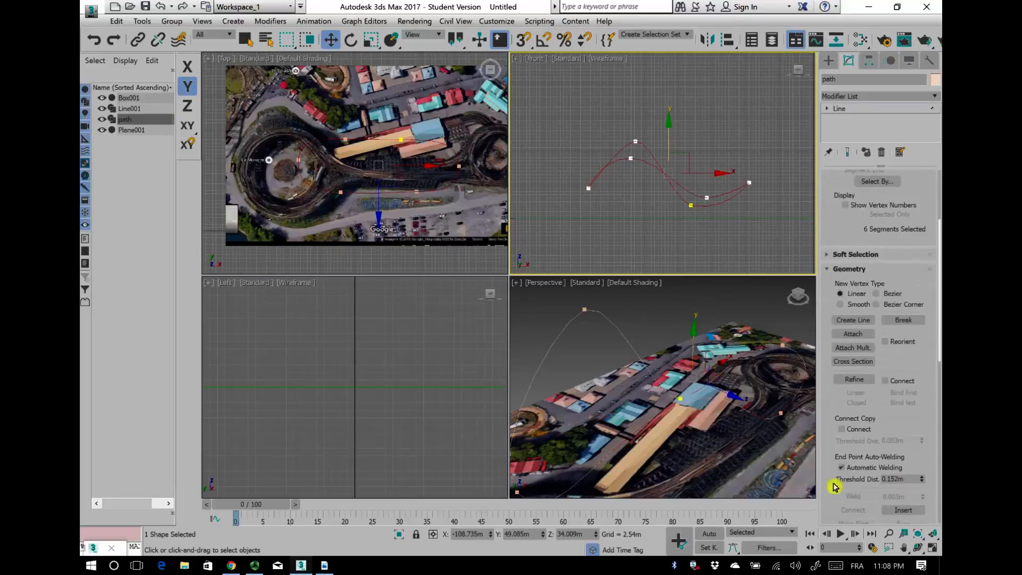
pyautogui.scroll(-10, 835, 487)
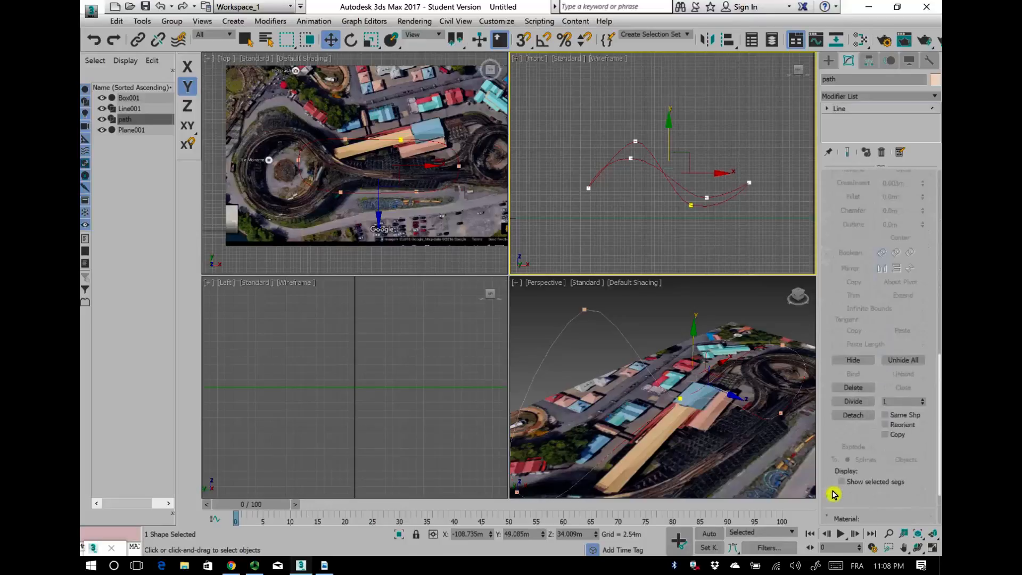
pyautogui.scroll(-2, 834, 493)
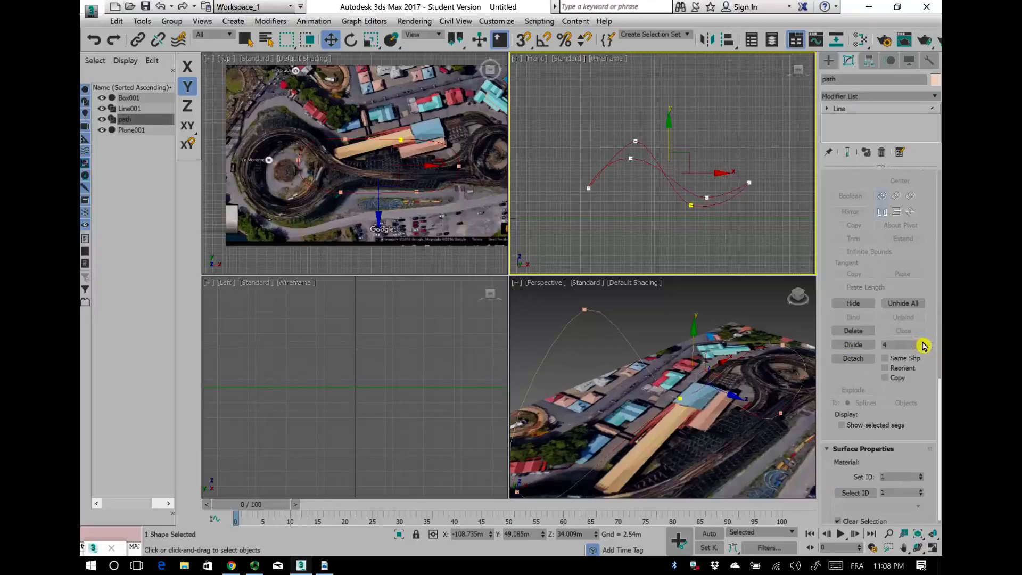
pyautogui.click(854, 346)
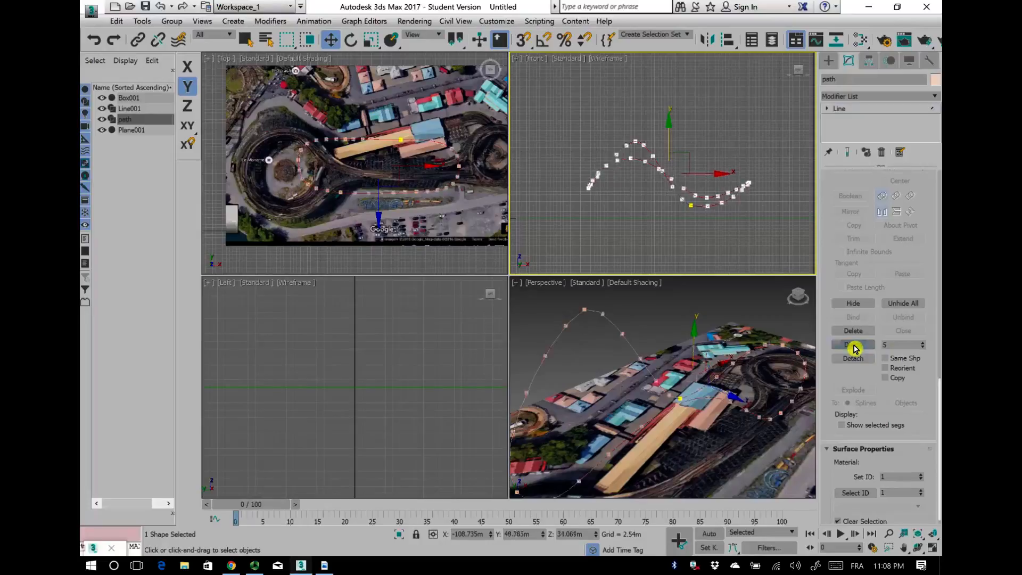
pyautogui.moveTo(570, 116); pyautogui.dragTo(797, 244)
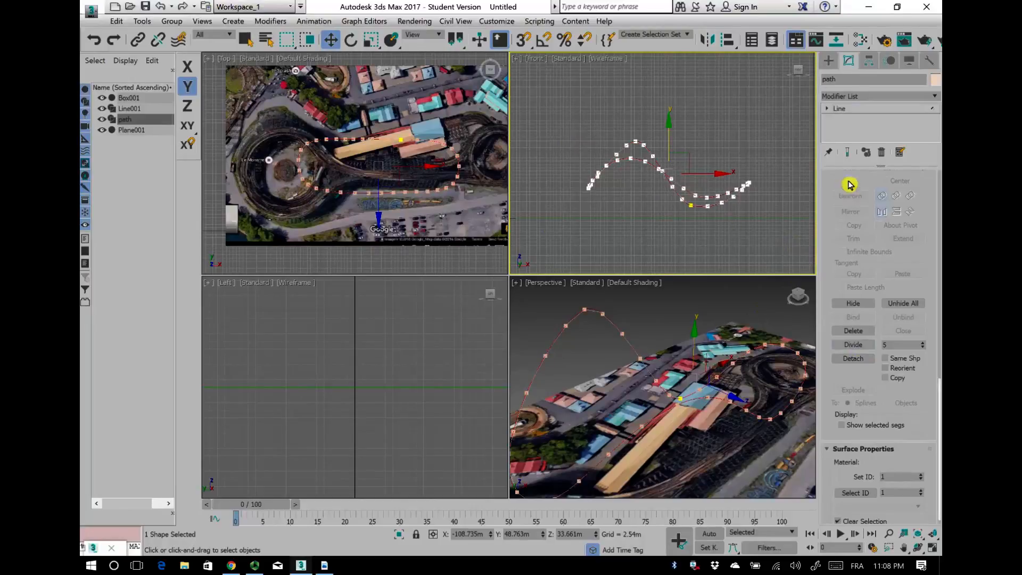
# Step: Select all vertices of the path spline to examine their tangent handles, and leave vertex editing
pyautogui.click(827, 110)
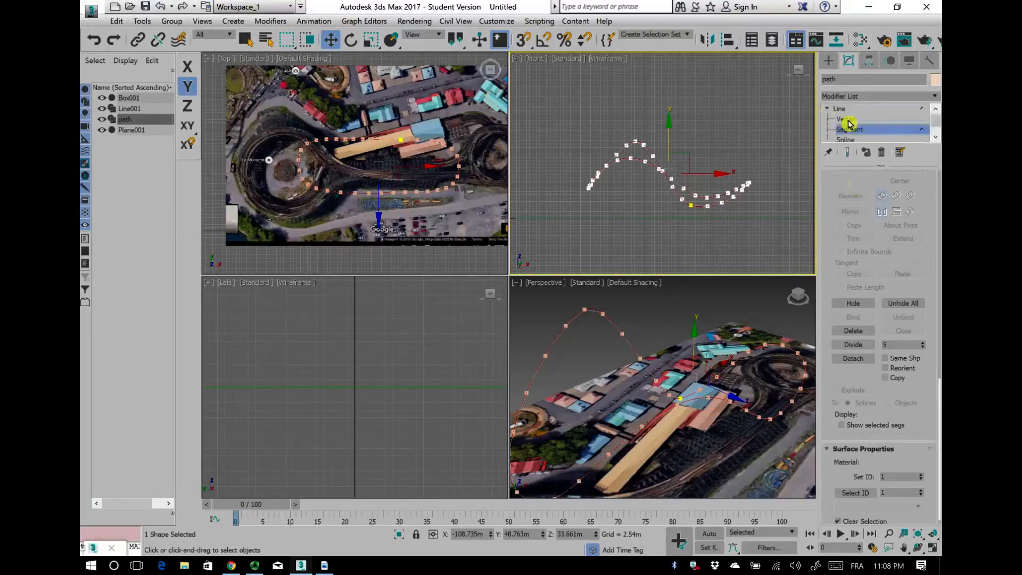
pyautogui.click(846, 119)
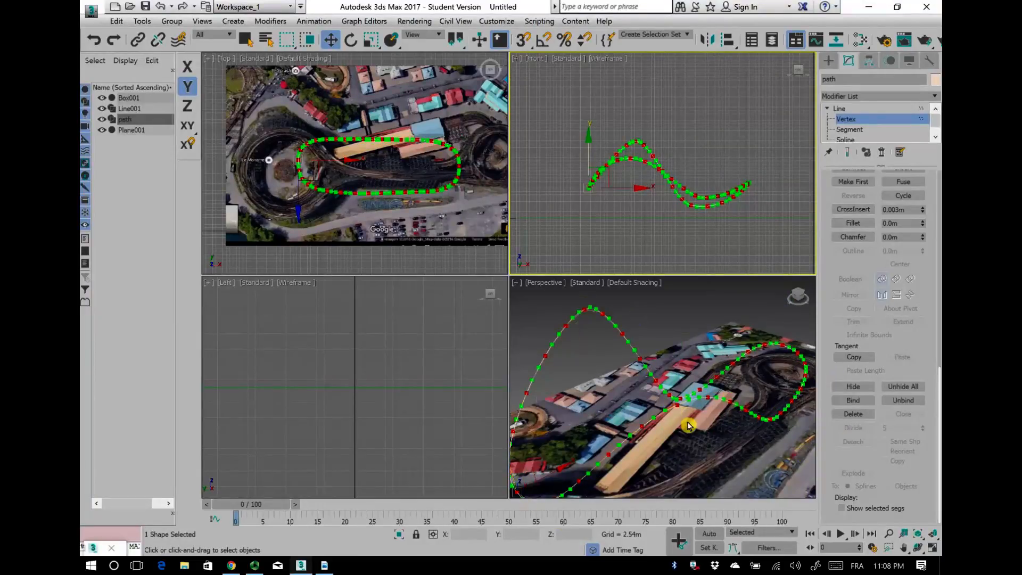
pyautogui.click(863, 118)
pyautogui.click(730, 126)
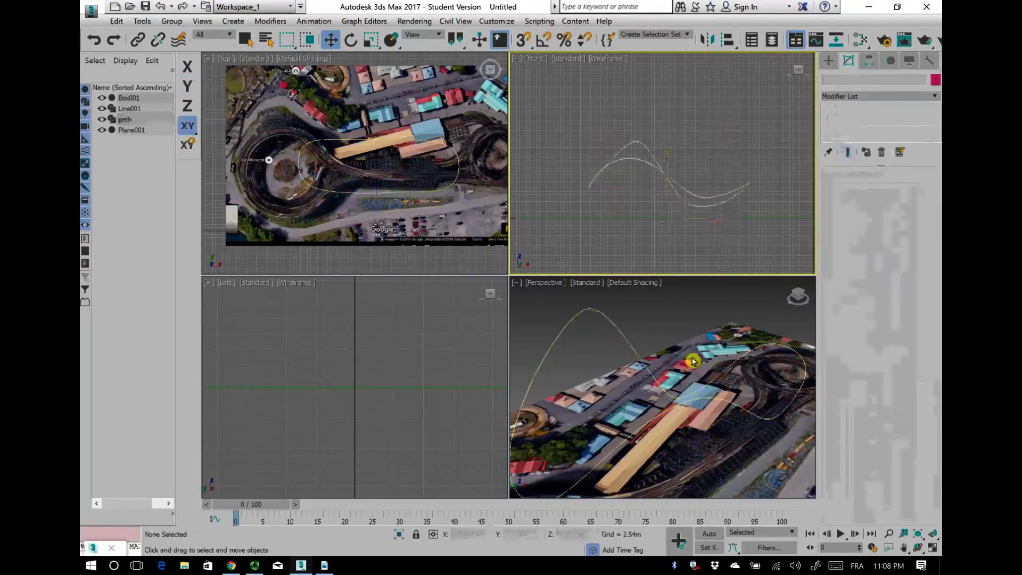
# Step: Compare the two splines' smoothness up close at the crest in the Perspective viewport, select Line001 and hide path
pyautogui.moveTo(707, 393); pyautogui.dragTo(723, 390, button='middle')
pyautogui.scroll(3, 604, 310)
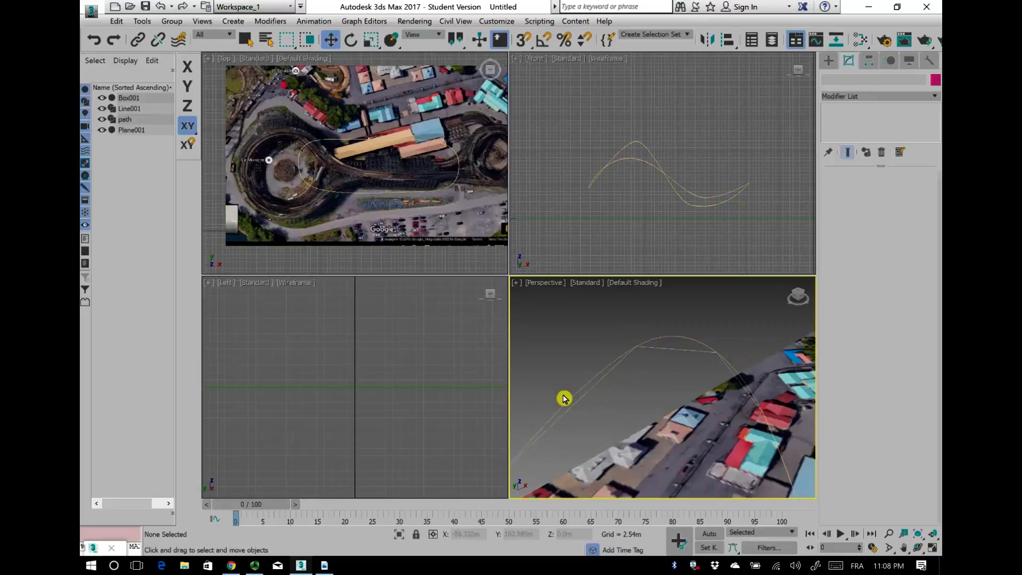
pyautogui.keyDown('alt'); pyautogui.moveTo(727, 336); pyautogui.dragTo(676, 333, button='middle'); pyautogui.keyUp('alt')
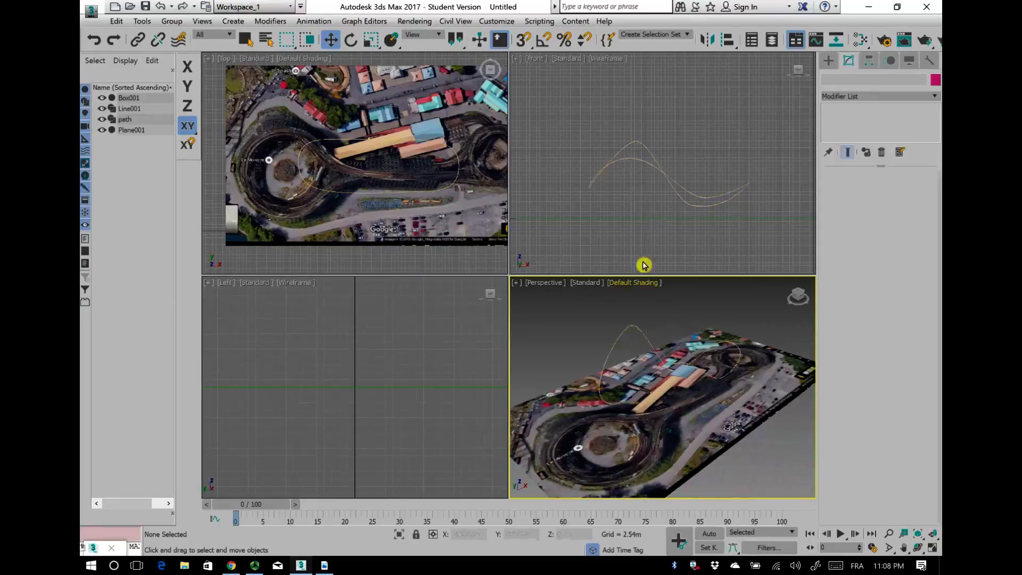
pyautogui.scroll(5, 651, 343)
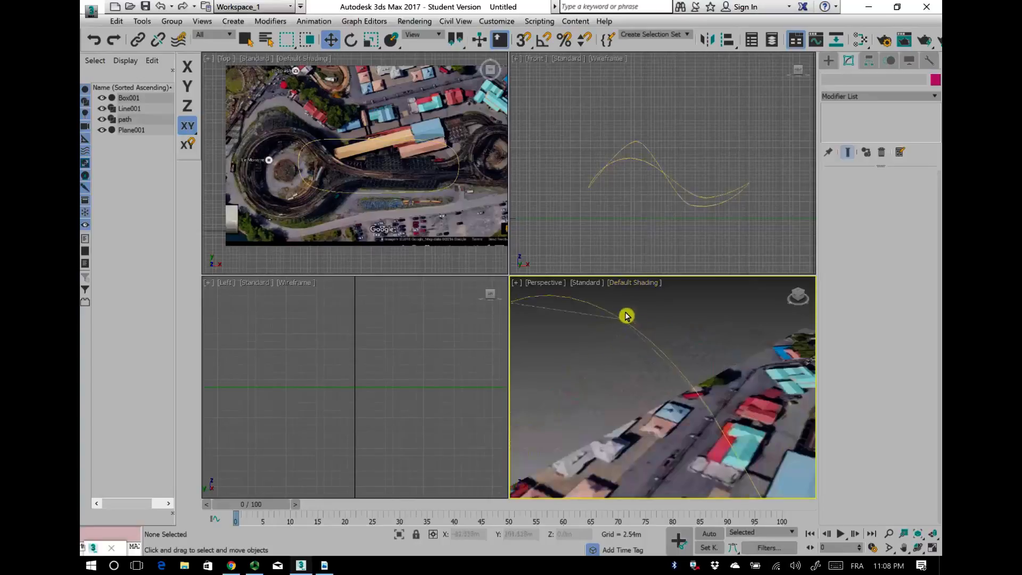
pyautogui.click(584, 318)
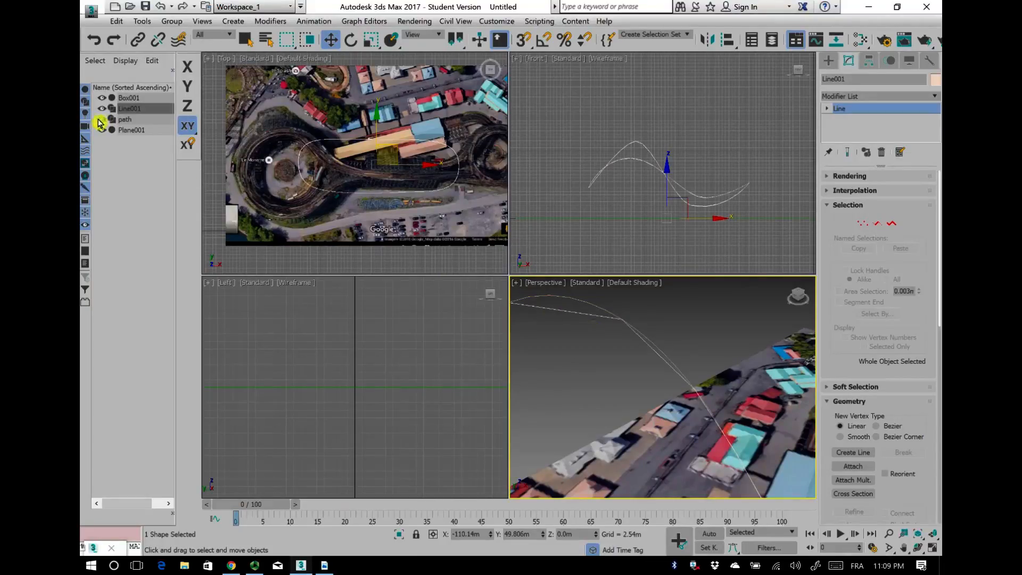
pyautogui.click(103, 122)
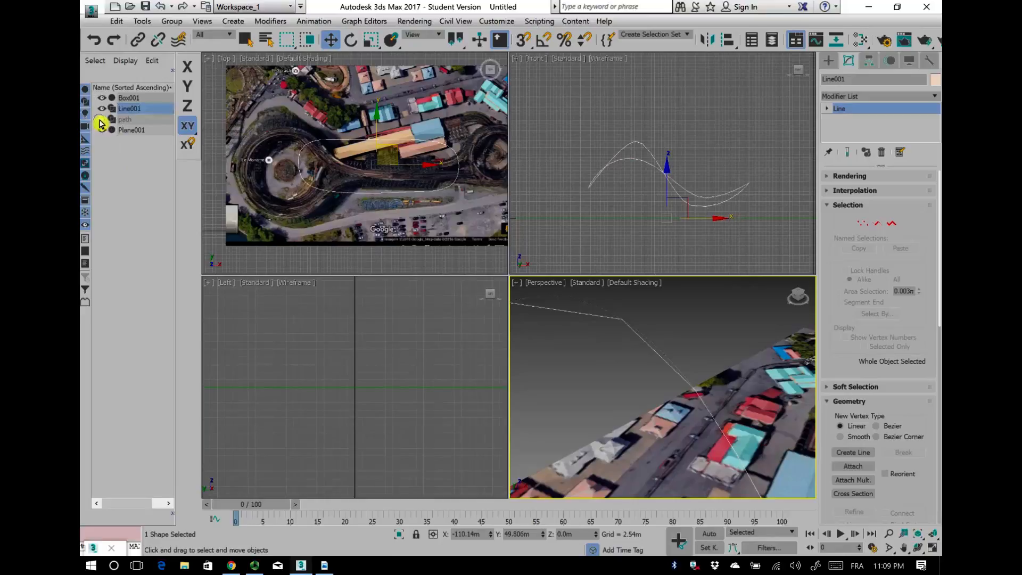
# Step: Create a box about 0.24 m long, 2.79 m wide and 14.18 m high on the eastern loop's outer track edge in the Top view
pyautogui.scroll(-4, 576, 413)
pyautogui.moveTo(577, 413); pyautogui.dragTo(591, 365, button='middle')
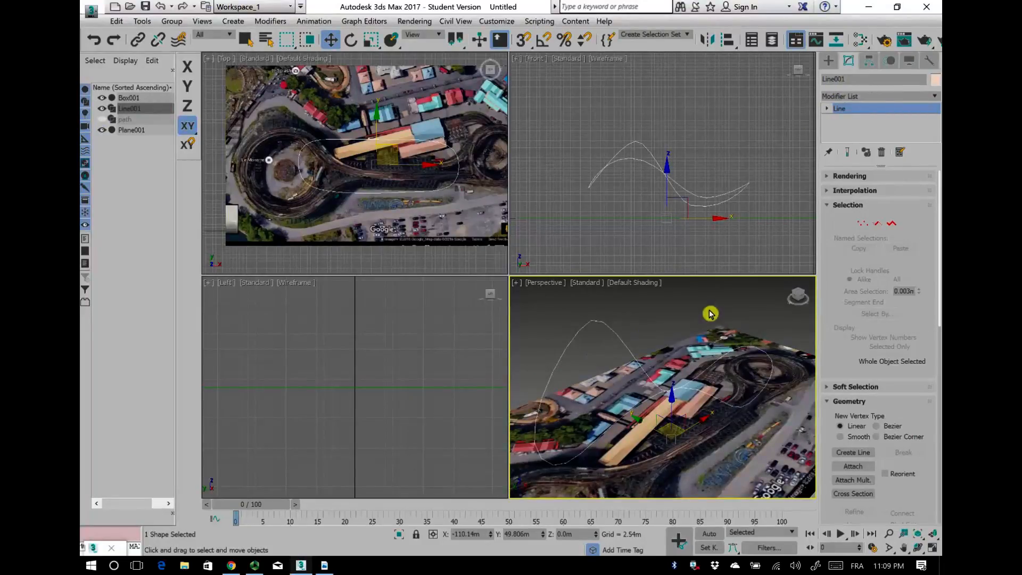
pyautogui.moveTo(735, 194); pyautogui.dragTo(685, 201, button='middle')
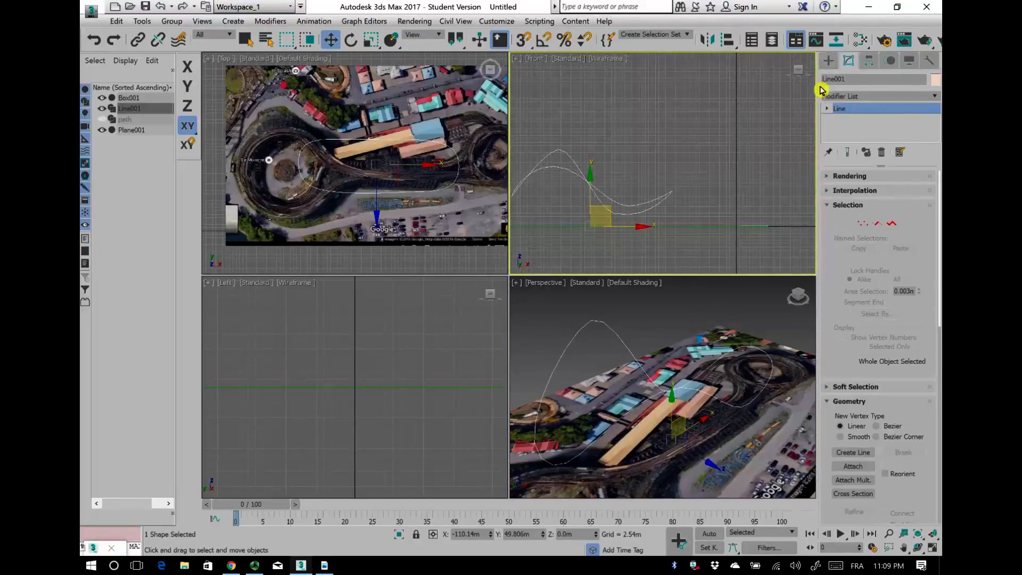
pyautogui.click(829, 63)
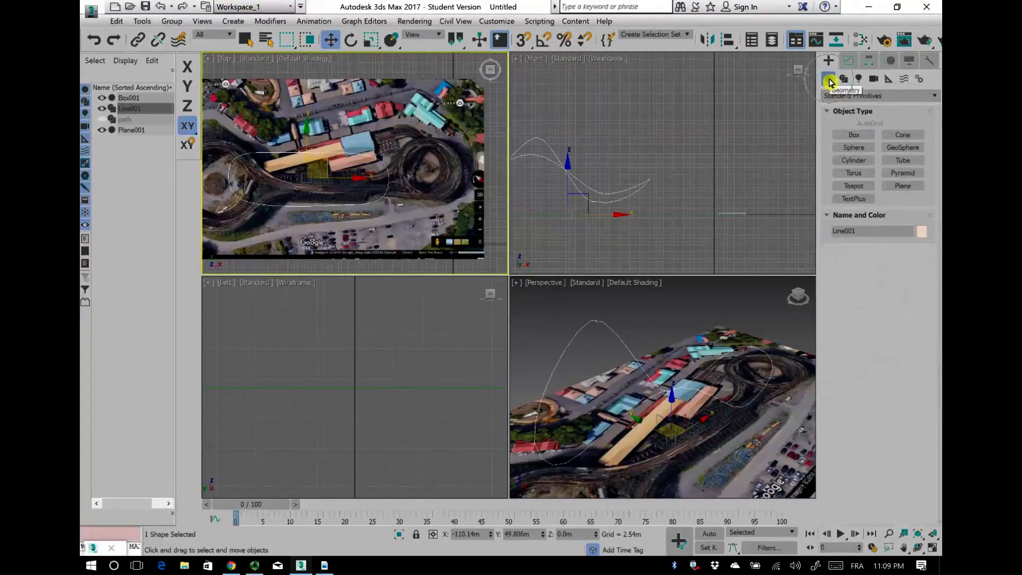
pyautogui.moveTo(449, 191); pyautogui.dragTo(372, 170, button='middle')
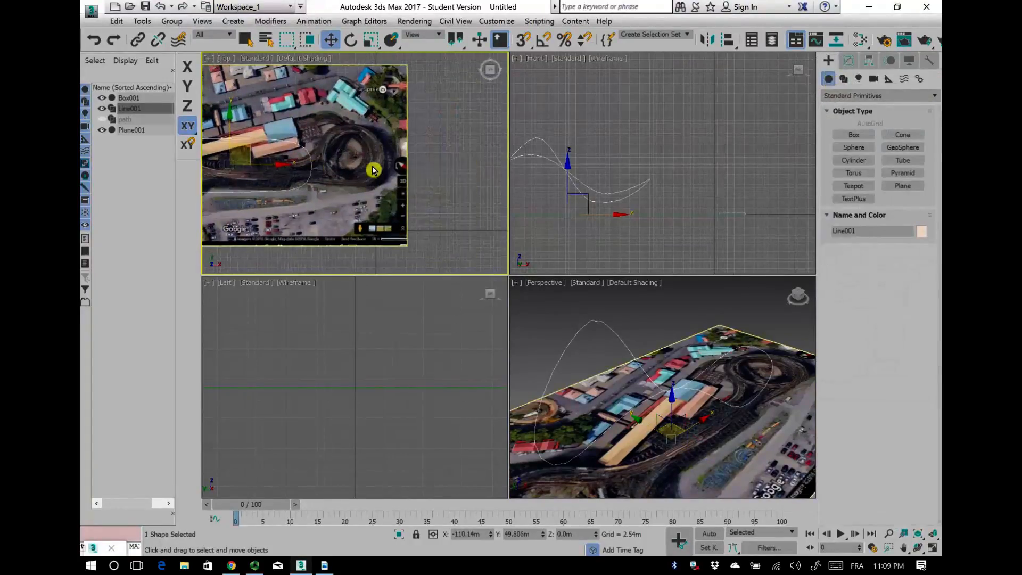
pyautogui.scroll(3, 373, 157)
pyautogui.scroll(4, 385, 165)
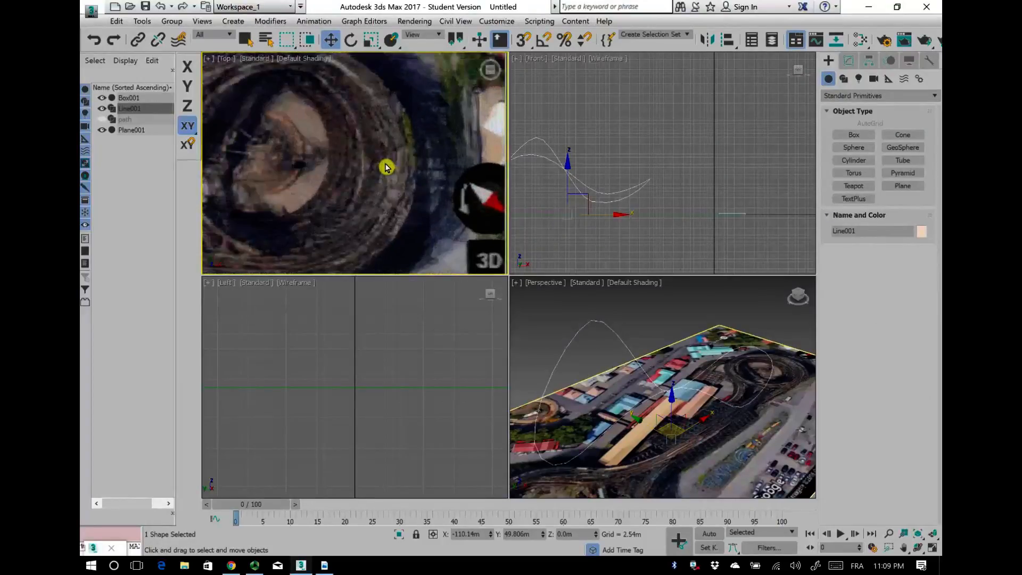
pyautogui.click(866, 135)
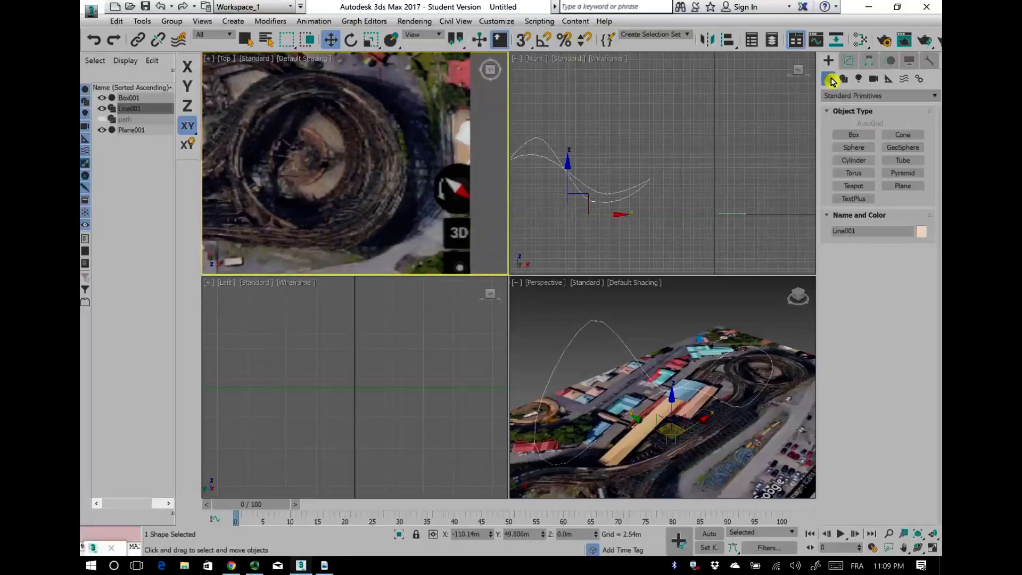
pyautogui.click(848, 135)
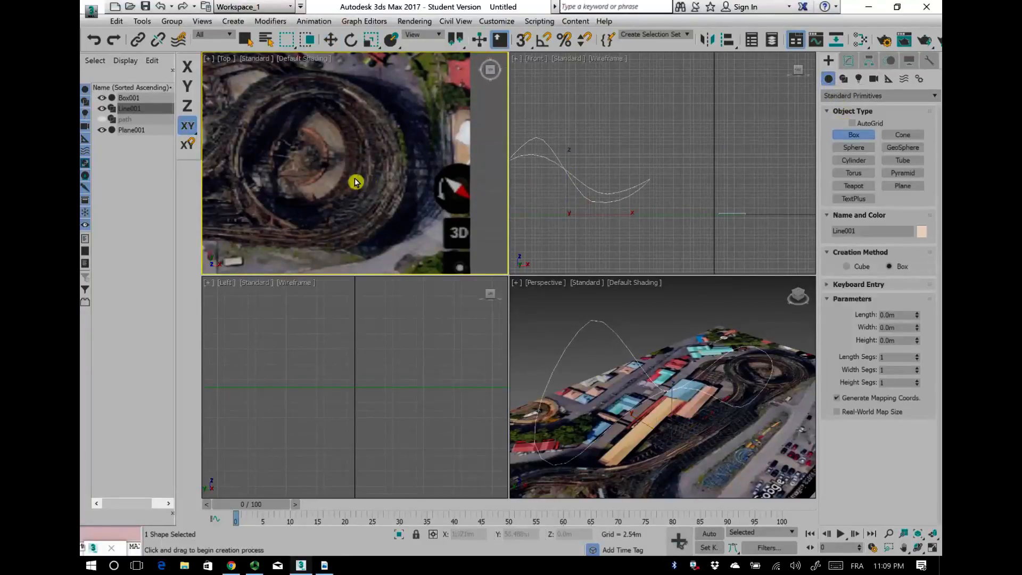
pyautogui.scroll(-2, 362, 184)
pyautogui.moveTo(357, 192); pyautogui.dragTo(420, 186, button='middle')
pyautogui.scroll(-2, 365, 192)
pyautogui.scroll(2, 324, 185)
pyautogui.scroll(3, 452, 156)
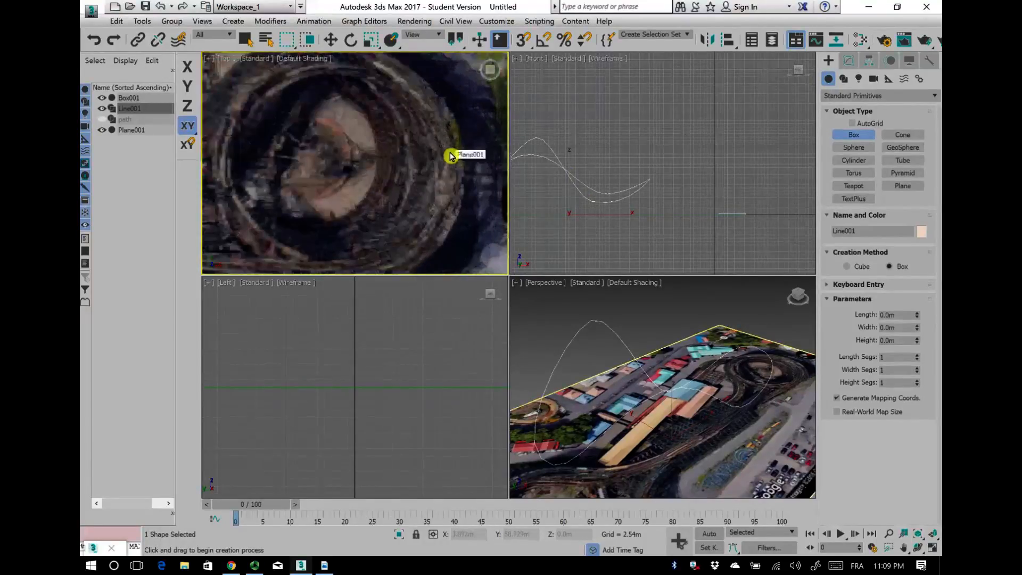
pyautogui.moveTo(448, 158)
pyautogui.mouseDown()
pyautogui.moveTo(457, 187)
pyautogui.moveTo(465, 166)
pyautogui.mouseUp()
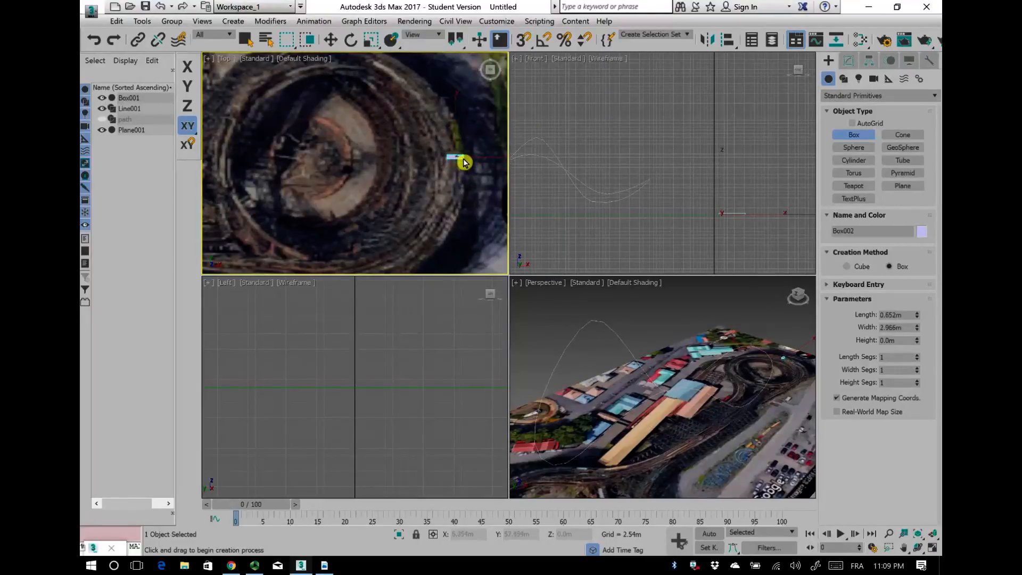
pyautogui.moveTo(463, 159); pyautogui.dragTo(463, 157)
pyautogui.click(465, 93)
# Step: In the Front view, draw a straight-segment line from the origin up to the box's upper left corner and around a small outward square
pyautogui.moveTo(725, 227); pyautogui.dragTo(699, 228, button='middle')
pyautogui.scroll(4, 462, 157)
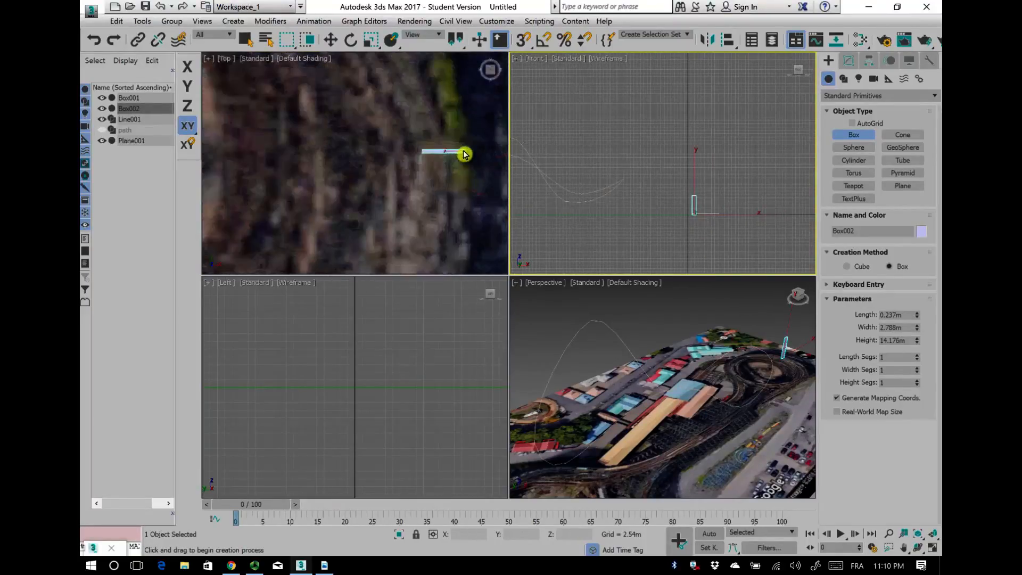
pyautogui.scroll(5, 708, 245)
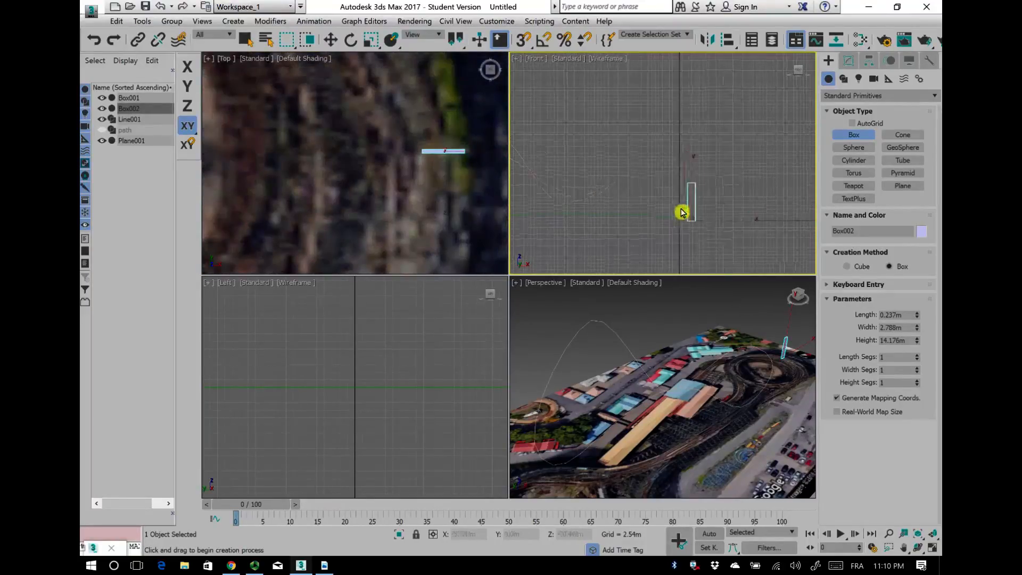
pyautogui.moveTo(708, 271); pyautogui.dragTo(652, 265, button='middle')
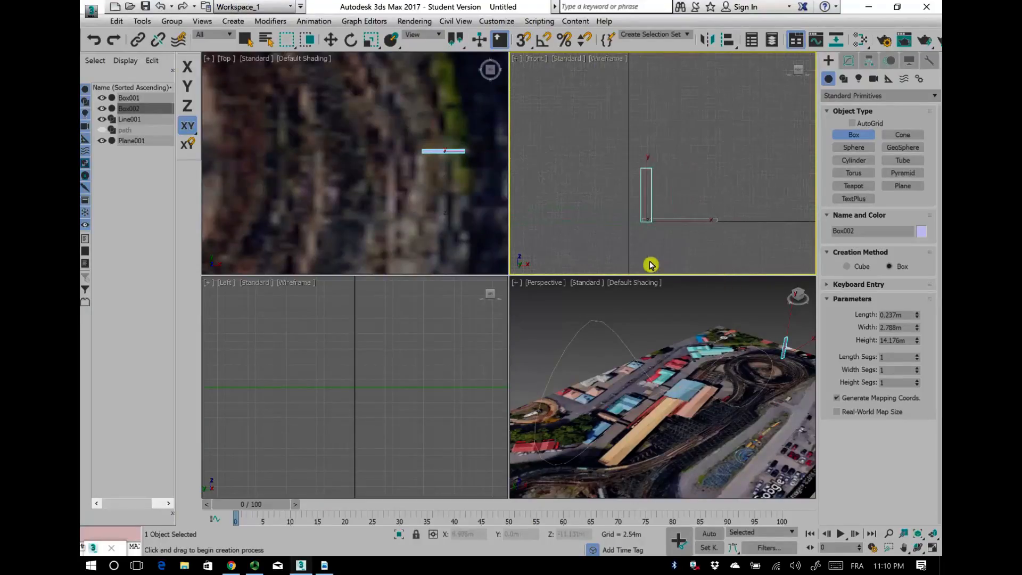
pyautogui.click(844, 80)
pyautogui.click(854, 145)
pyautogui.scroll(2, 608, 205)
pyautogui.scroll(1, 673, 213)
pyautogui.scroll(-1, 671, 219)
pyautogui.moveTo(669, 228); pyautogui.dragTo(617, 233, button='middle')
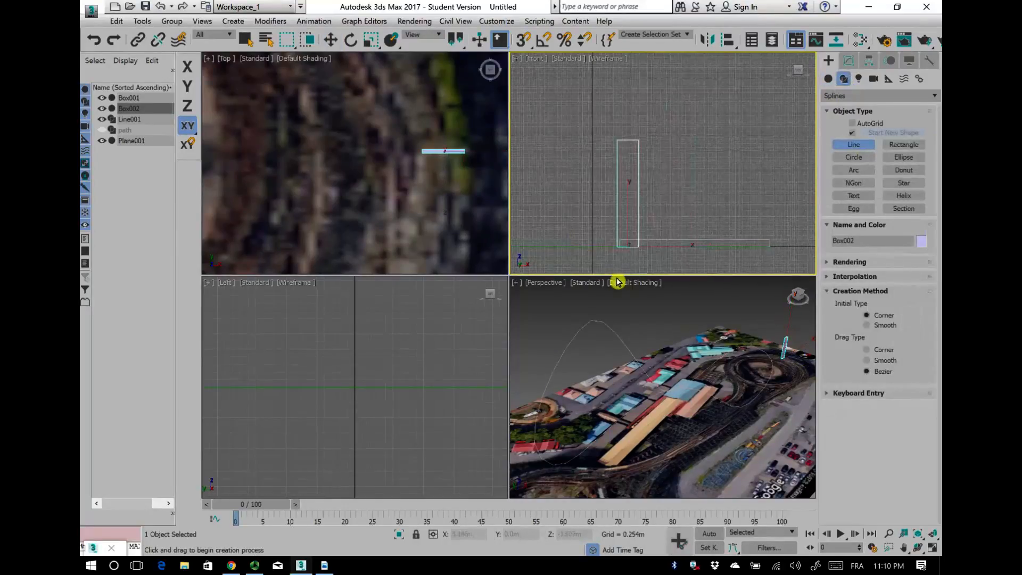
pyautogui.click(593, 247)
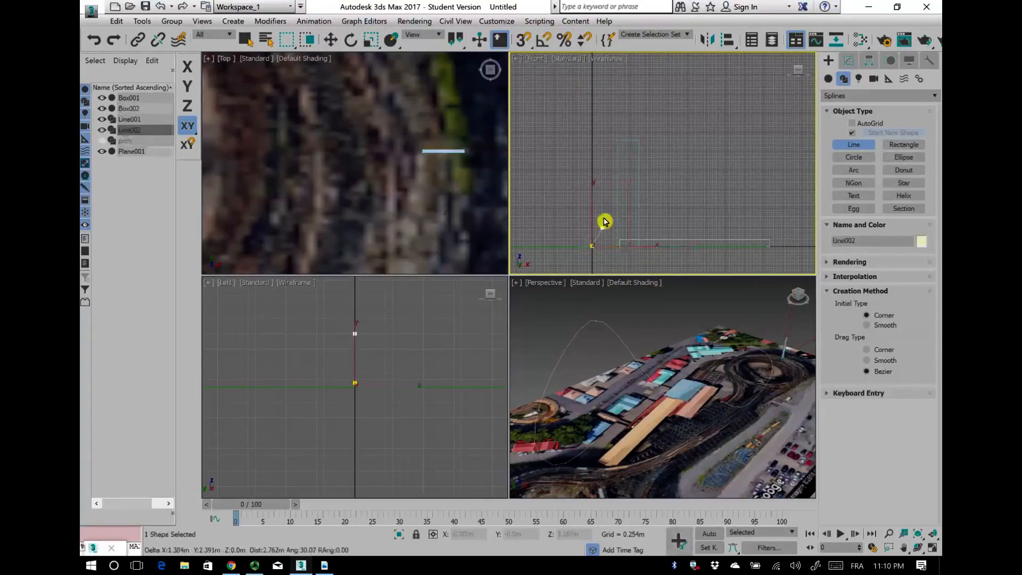
pyautogui.scroll(3, 617, 138)
pyautogui.click(626, 142)
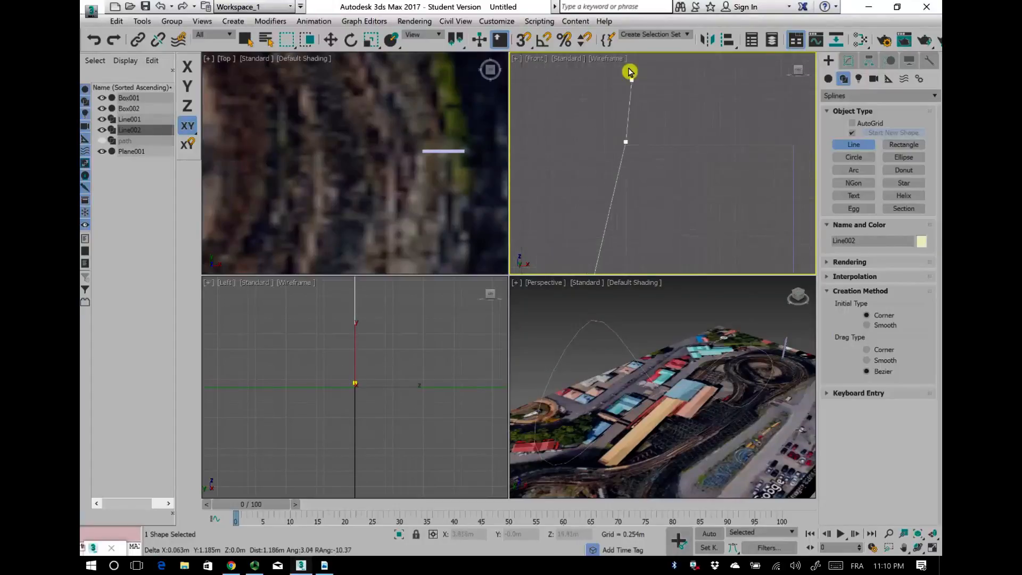
pyautogui.click(627, 97)
pyautogui.click(582, 96)
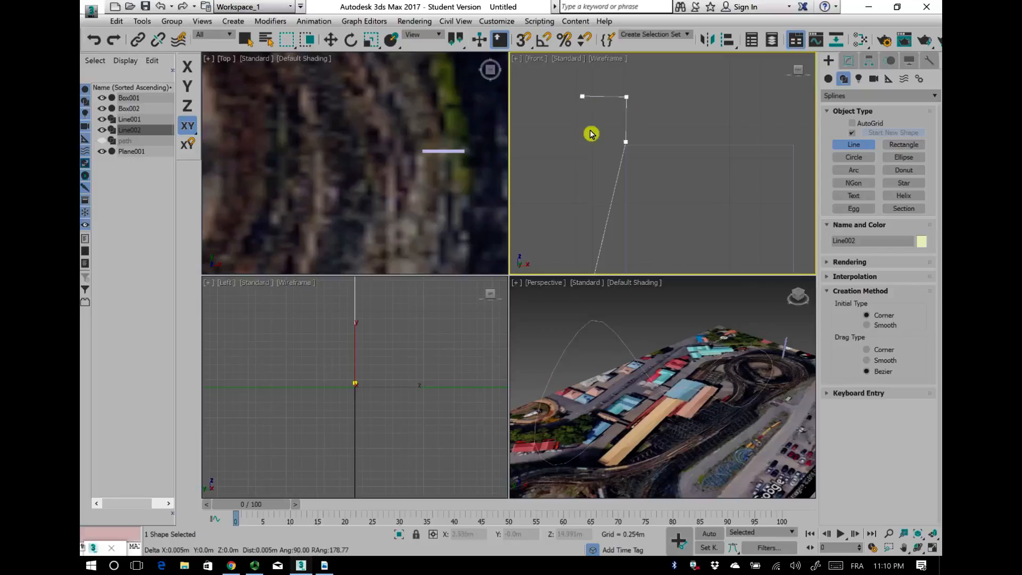
pyautogui.click(584, 134)
# Step: Continue the line with a horizontal crossbar about 4.3 m long and a matching small square above the box's other upper corner
pyautogui.click(766, 133)
pyautogui.moveTo(794, 134); pyautogui.dragTo(698, 139, button='middle')
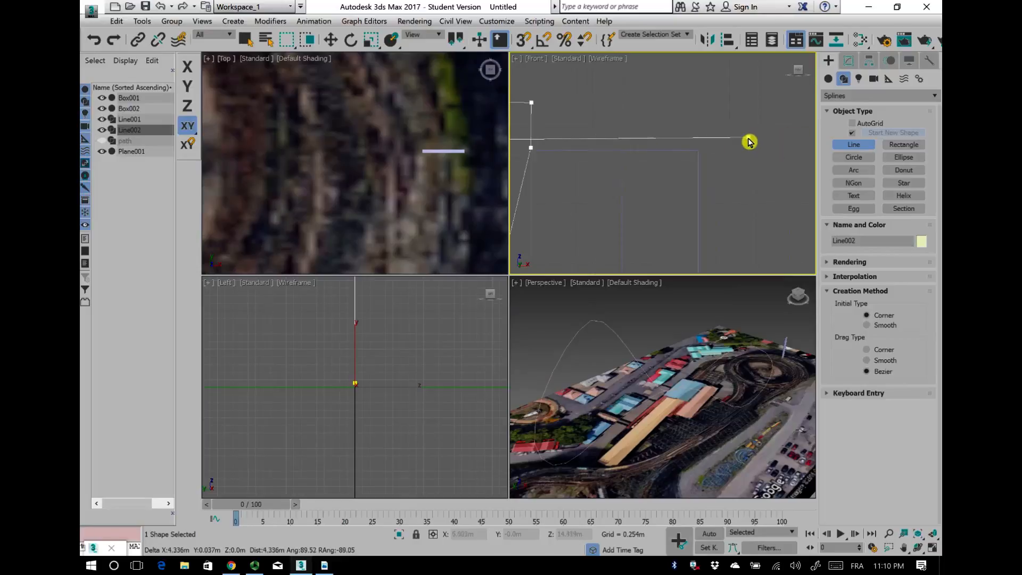
pyautogui.click(747, 139)
pyautogui.click(746, 98)
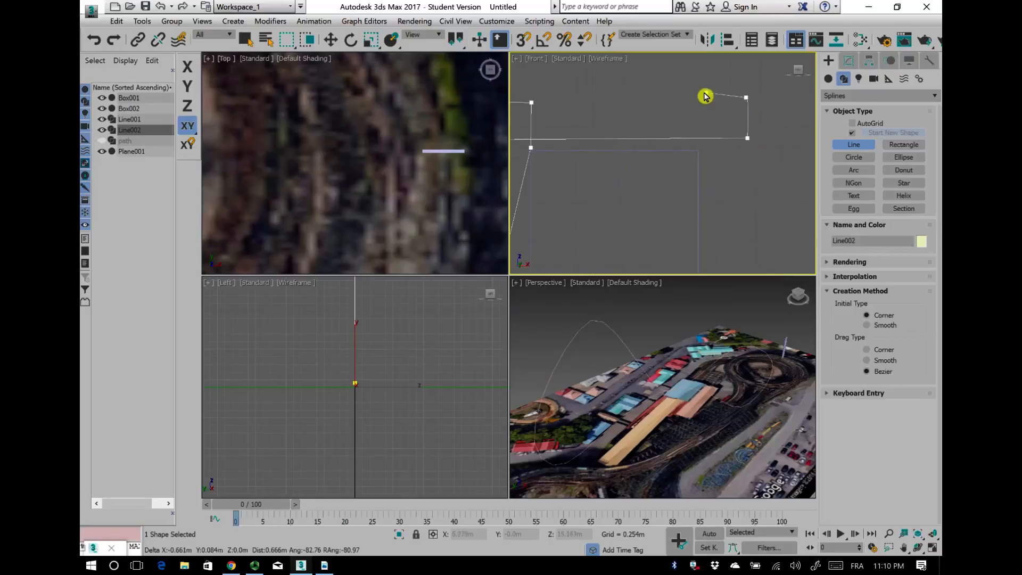
pyautogui.click(706, 99)
pyautogui.click(705, 148)
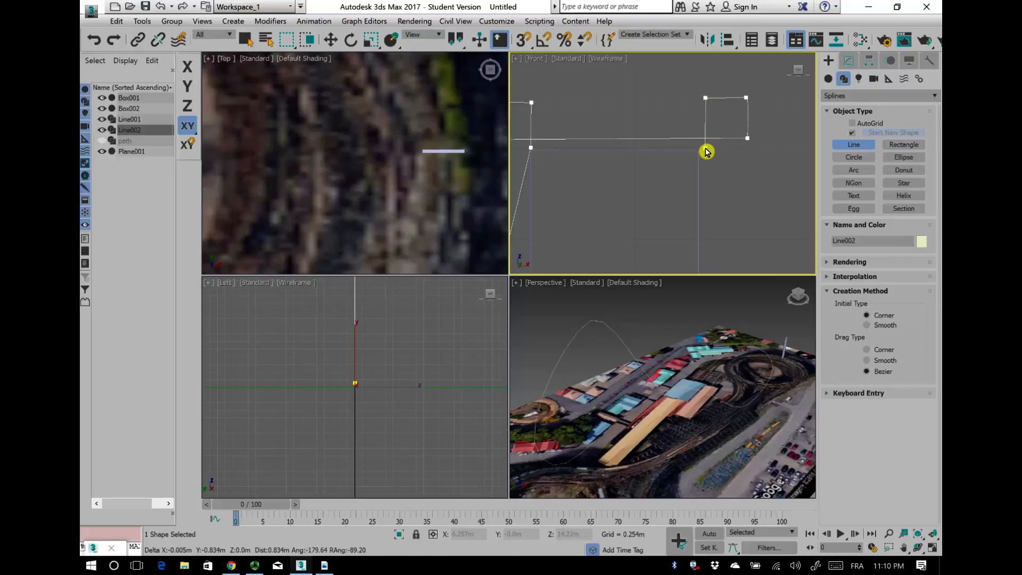
# Step: Finish the line as an open spline with a slanted right leg about 14.4 m long reaching the ground
pyautogui.moveTo(735, 235); pyautogui.dragTo(732, 205, button='middle')
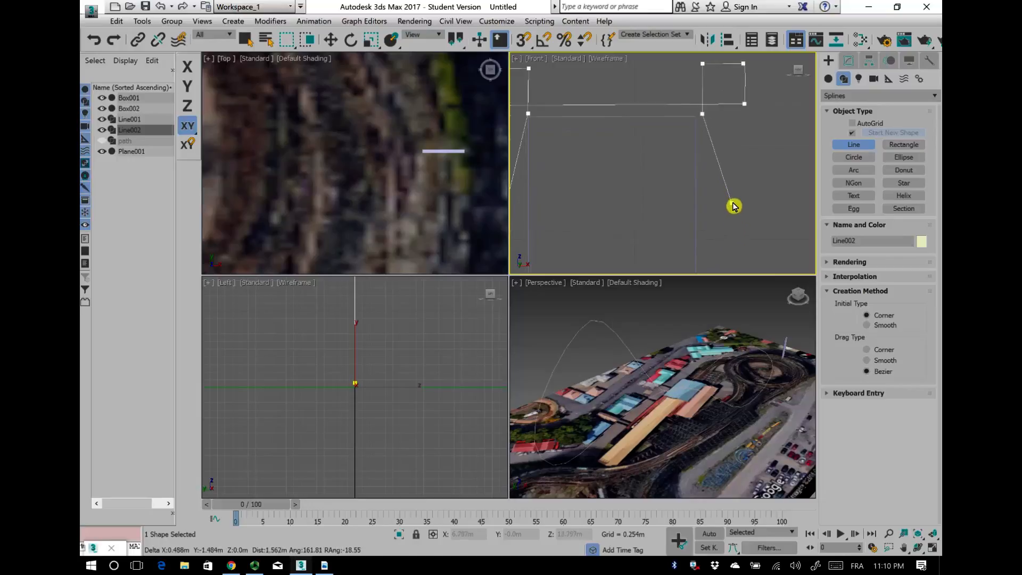
pyautogui.click(569, 105)
pyautogui.scroll(-5, 750, 248)
pyautogui.moveTo(751, 249); pyautogui.dragTo(743, 145, button='middle')
pyautogui.scroll(-4, 753, 213)
pyautogui.moveTo(753, 213); pyautogui.dragTo(728, 121, button='middle')
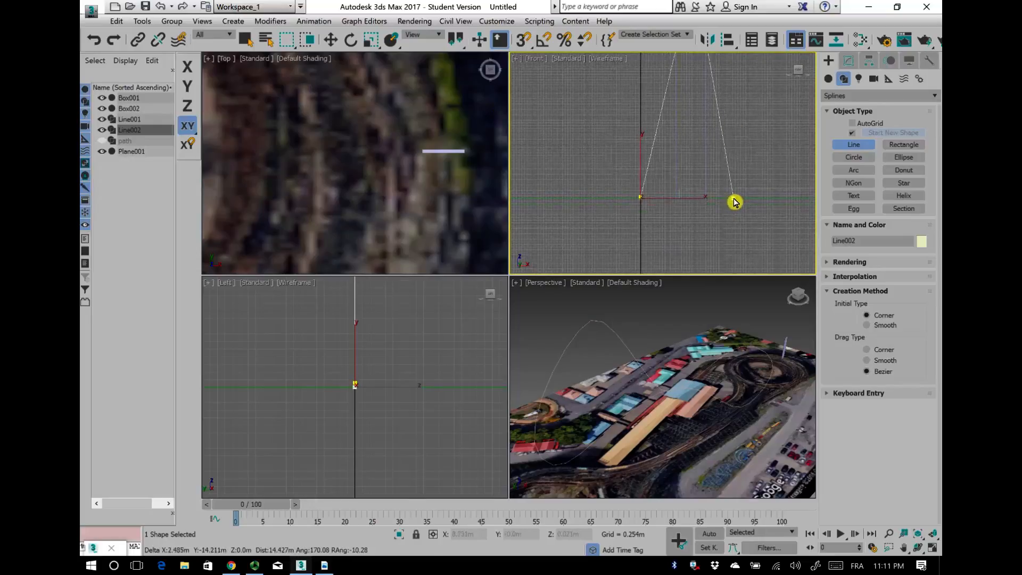
pyautogui.click(734, 198)
pyautogui.rightClick(694, 231)
pyautogui.scroll(-4, 646, 262)
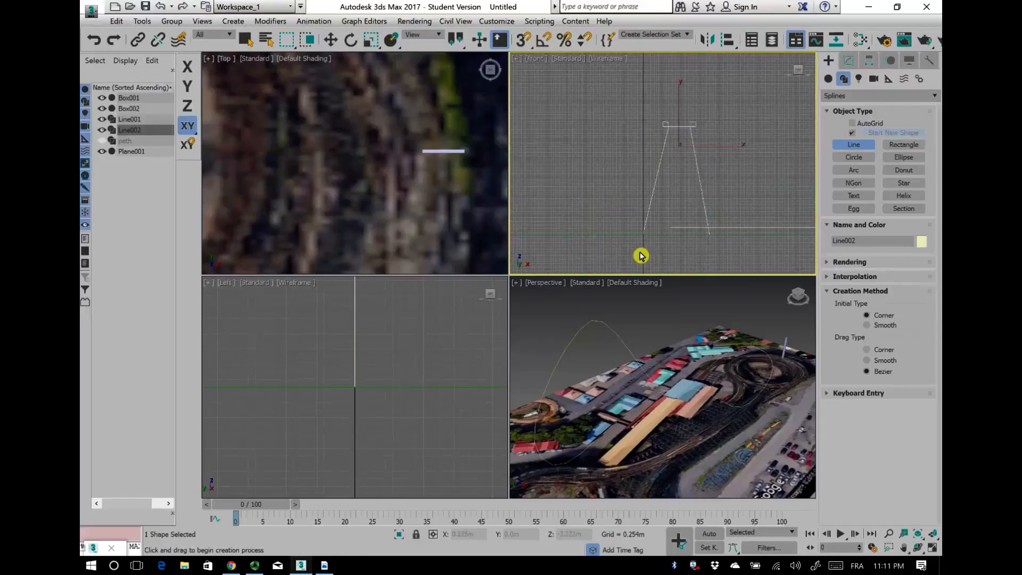
# Step: Edit the vertices of Line002 and raise the left square's upper inner vertex about 0.015 m to level its top edge
pyautogui.scroll(5, 676, 115)
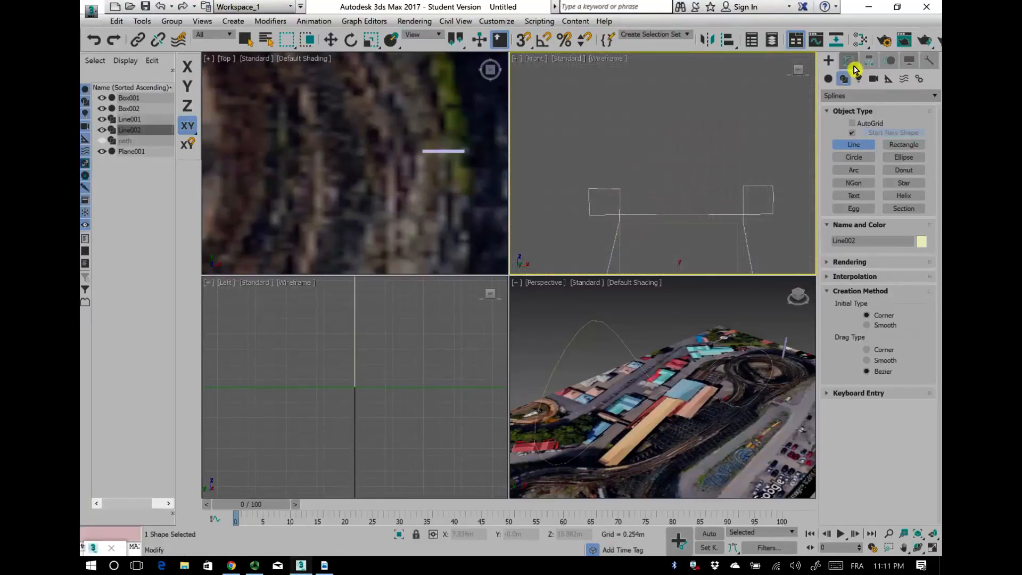
pyautogui.click(851, 62)
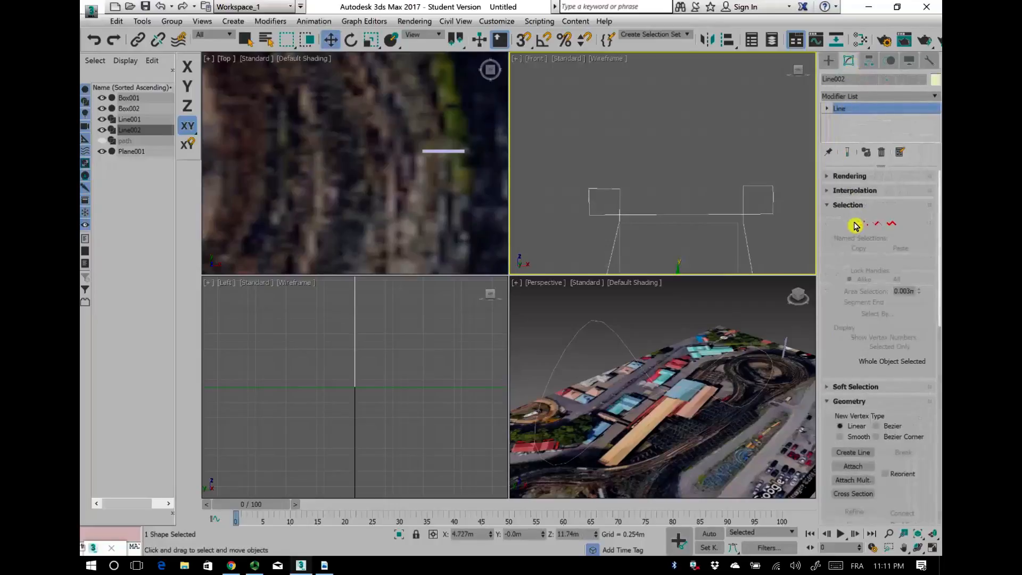
pyautogui.click(862, 224)
pyautogui.scroll(3, 583, 198)
pyautogui.click(597, 180)
pyautogui.scroll(3, 628, 203)
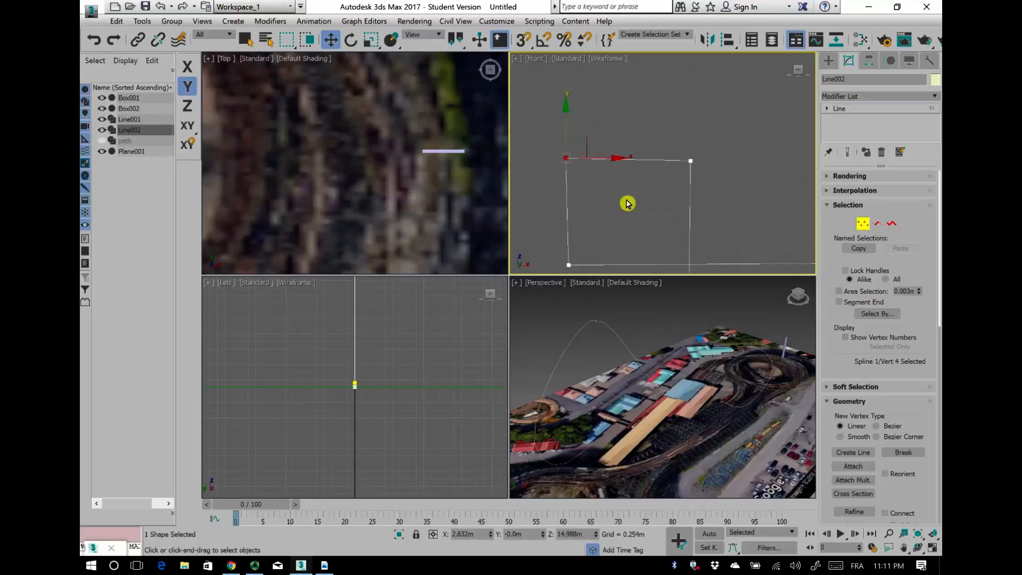
pyautogui.click(690, 161)
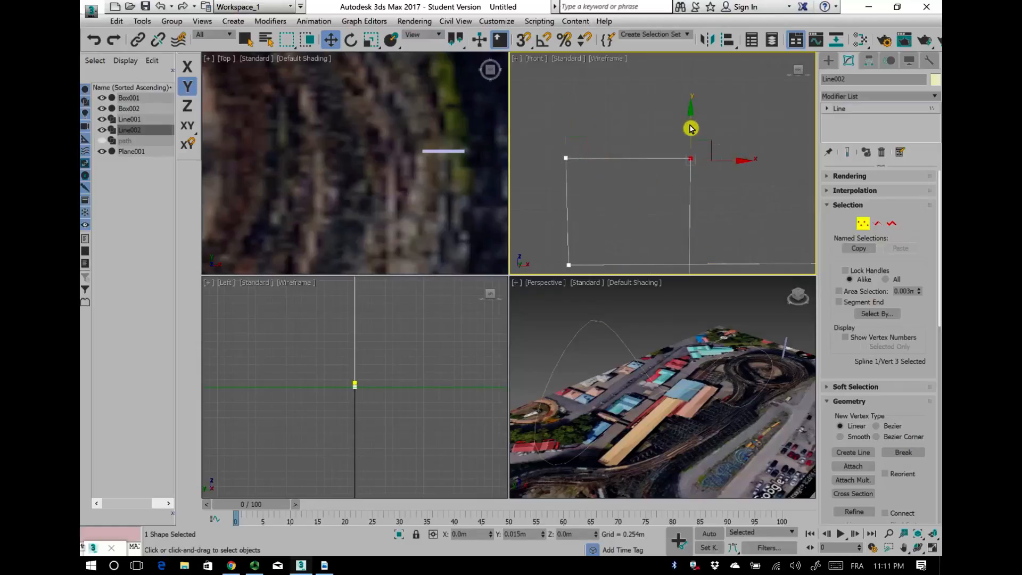
pyautogui.moveTo(690, 128); pyautogui.dragTo(714, 72, button='middle')
# Step: Shift the left square's vertices horizontally to make its vertical sides straight
pyautogui.click(592, 210)
pyautogui.moveTo(566, 89); pyautogui.dragTo(617, 270)
pyautogui.moveTo(639, 110); pyautogui.dragTo(622, 109)
pyautogui.click(575, 210)
pyautogui.moveTo(620, 214); pyautogui.dragTo(620, 214)
pyautogui.scroll(-2, 569, 235)
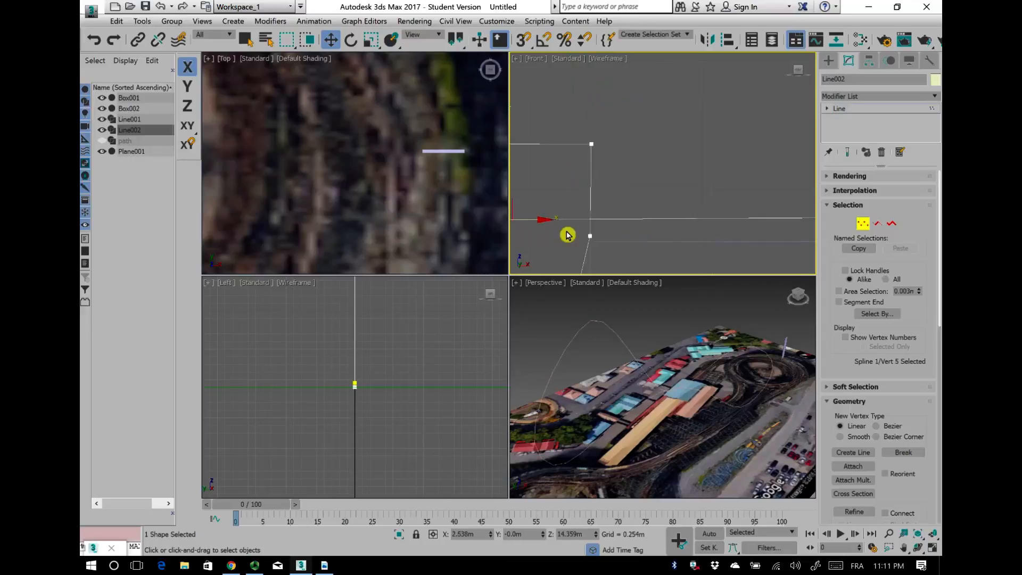
# Step: Convert the right square's upper outer vertex to a corner vertex
pyautogui.moveTo(569, 235); pyautogui.dragTo(659, 225, button='middle')
pyautogui.click(767, 207)
pyautogui.click(765, 132)
pyautogui.scroll(2, 769, 124)
pyautogui.moveTo(746, 155); pyautogui.dragTo(727, 152, button='middle')
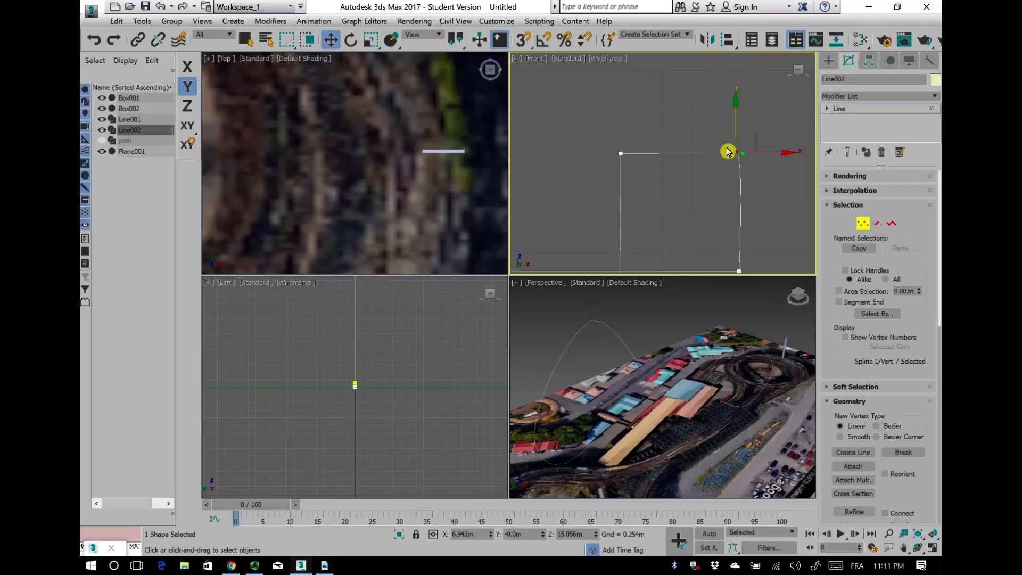
pyautogui.rightClick(738, 158)
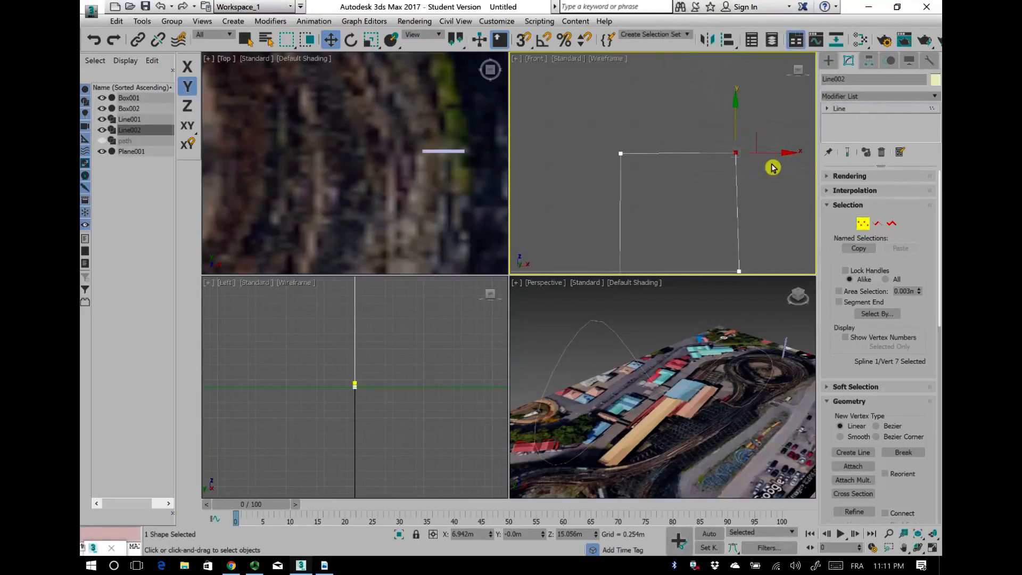
# Step: Adjust the right square's vertices horizontally and vertically to align its vertical sides and level its top edge
pyautogui.moveTo(739, 231); pyautogui.dragTo(692, 155, button='middle')
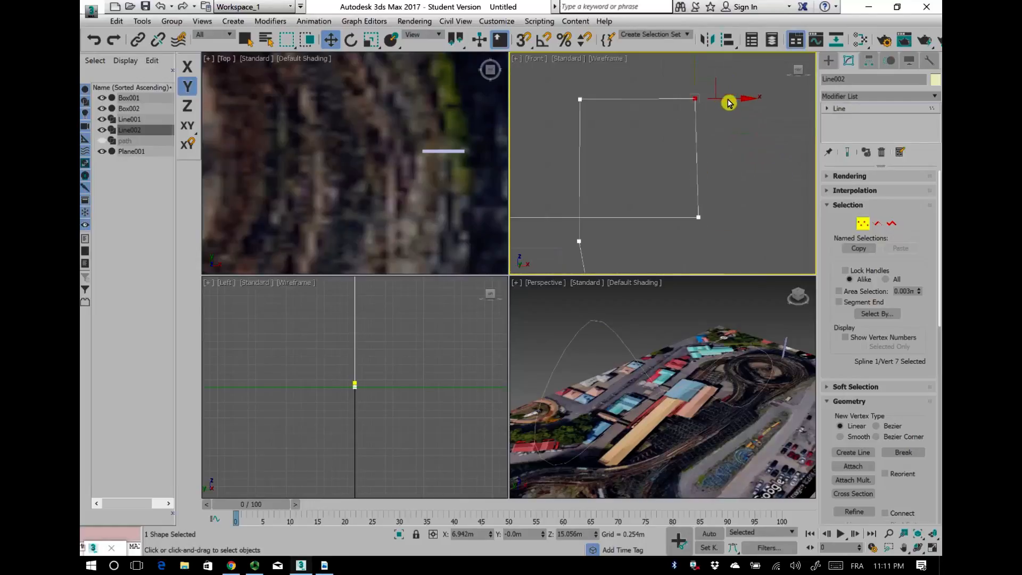
pyautogui.moveTo(728, 103); pyautogui.dragTo(758, 103)
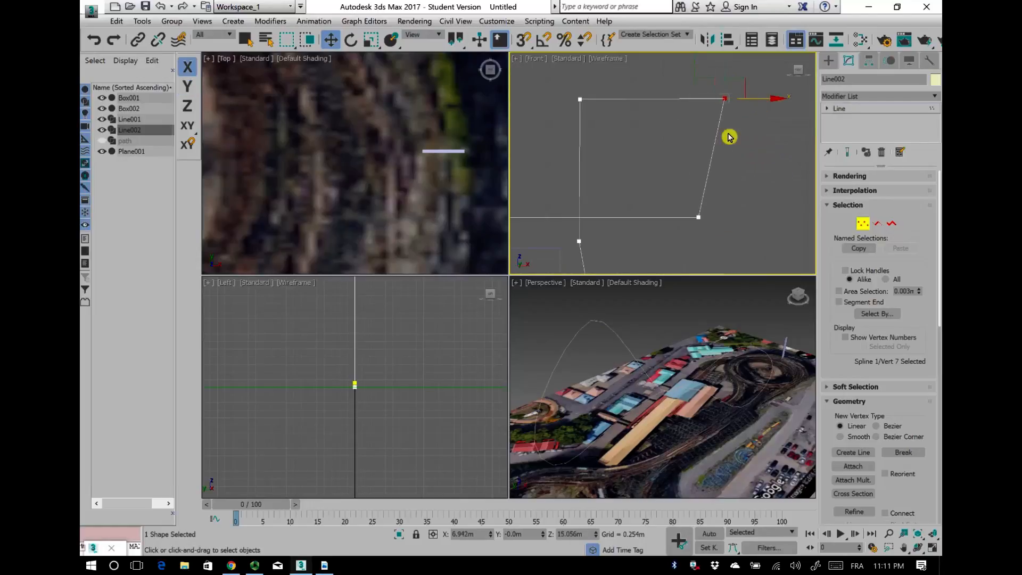
pyautogui.click(698, 217)
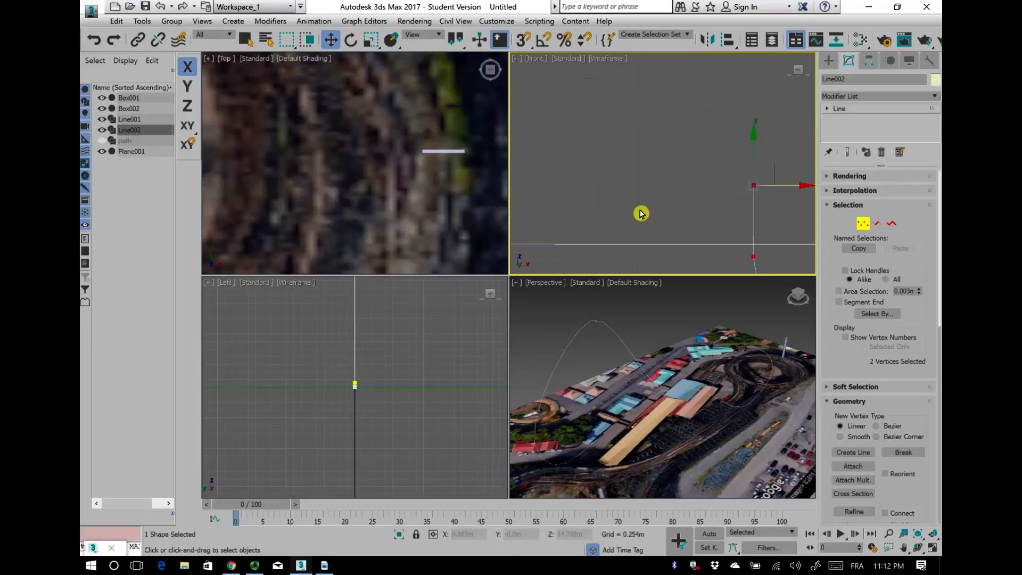
pyautogui.moveTo(641, 214); pyautogui.dragTo(584, 183, button='middle')
pyautogui.moveTo(622, 150); pyautogui.dragTo(748, 196)
pyautogui.scroll(-5, 729, 160)
pyautogui.scroll(3, 706, 197)
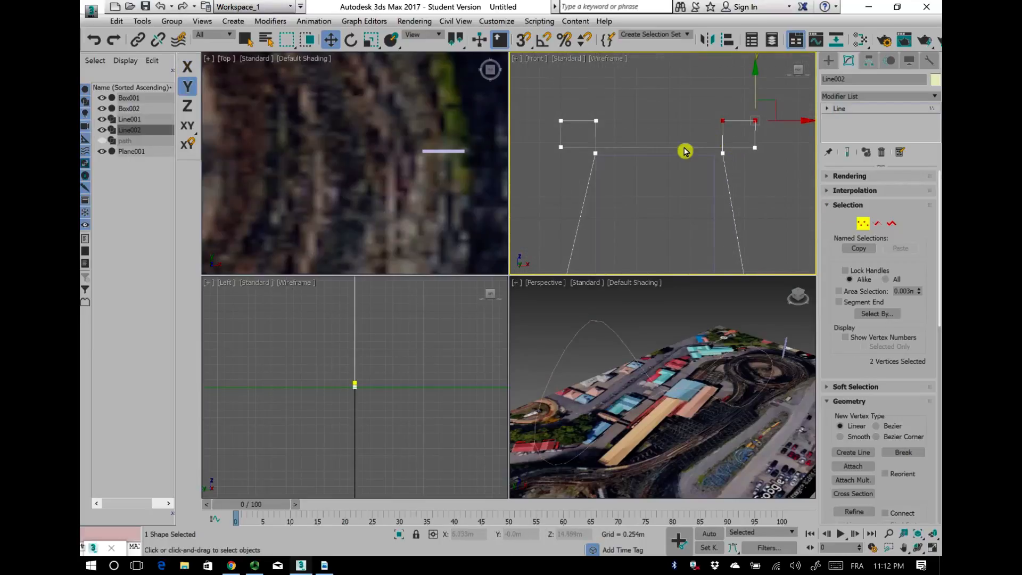
# Step: Check the left square's vertices, then leave vertex editing and deselect the support outline
pyautogui.scroll(3, 620, 140)
pyautogui.moveTo(565, 93); pyautogui.dragTo(602, 233)
pyautogui.press('1')
pyautogui.click(596, 211)
pyautogui.scroll(-6, 596, 209)
pyautogui.moveTo(592, 160); pyautogui.dragTo(616, 123, button='middle')
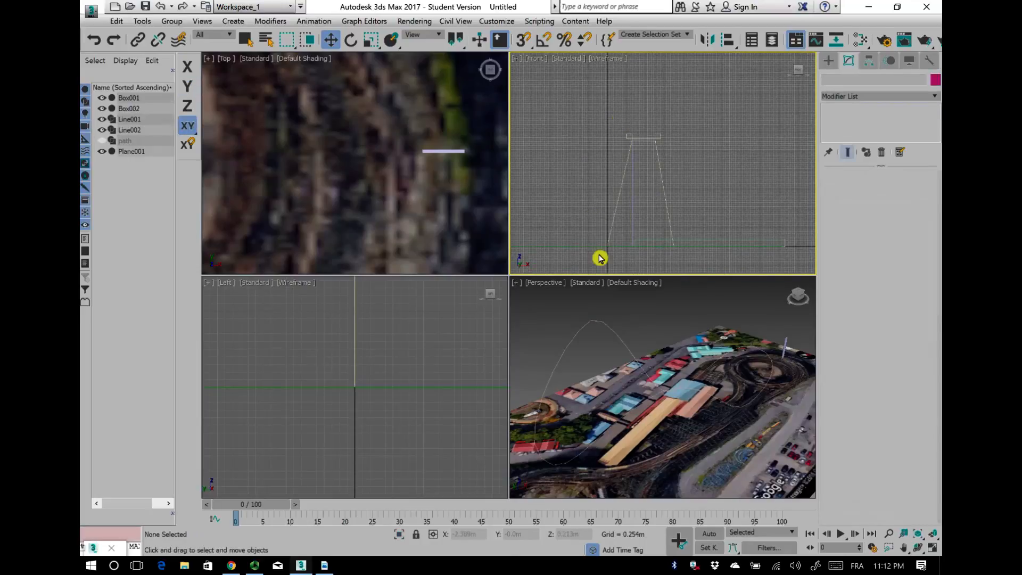
pyautogui.moveTo(652, 413); pyautogui.dragTo(634, 417, button='middle')
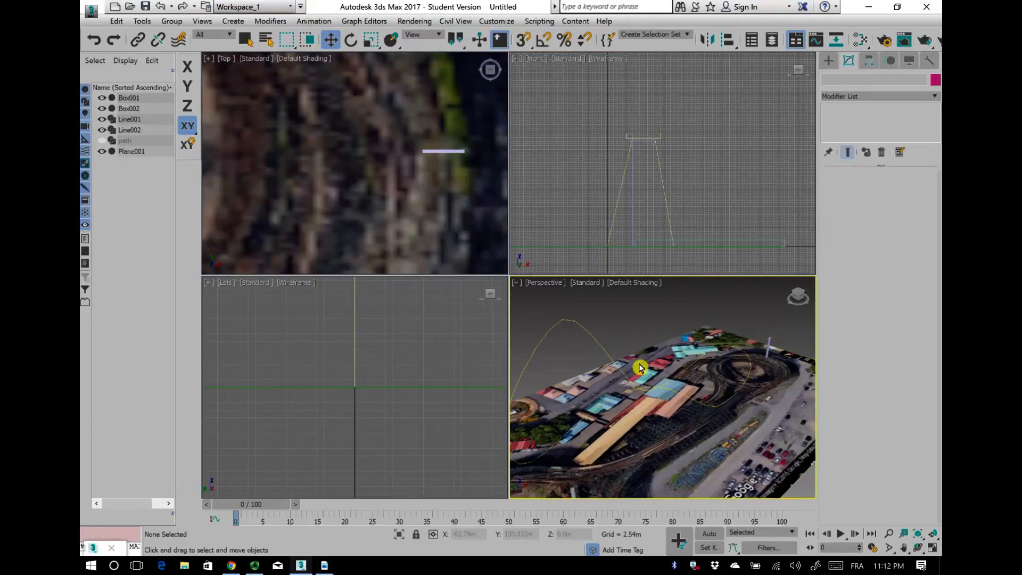
# Step: Delete the plane carrying the aerial image
pyautogui.keyDown('alt'); pyautogui.moveTo(746, 411); pyautogui.dragTo(673, 438, button='middle'); pyautogui.keyUp('alt')
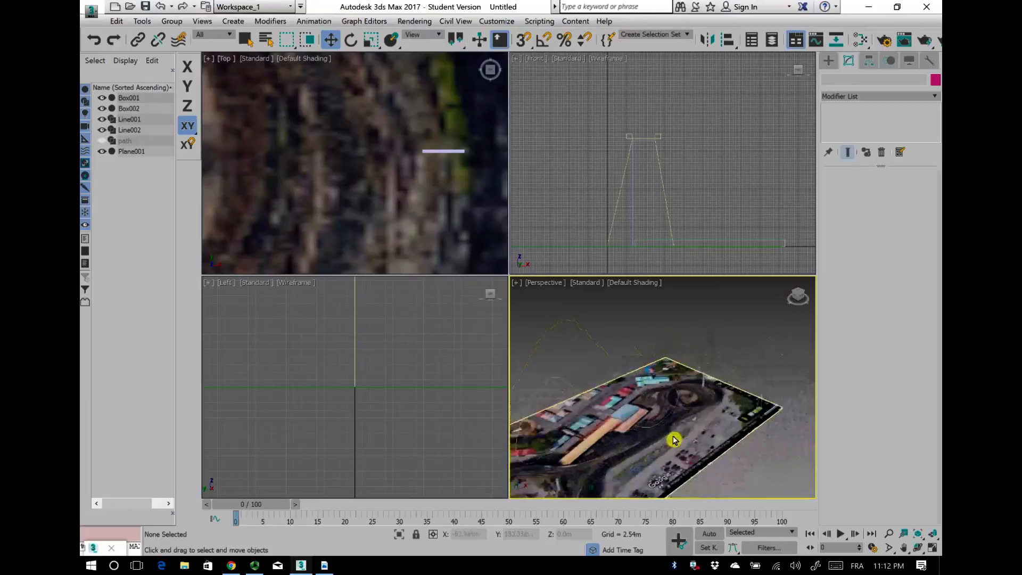
pyautogui.click(713, 447)
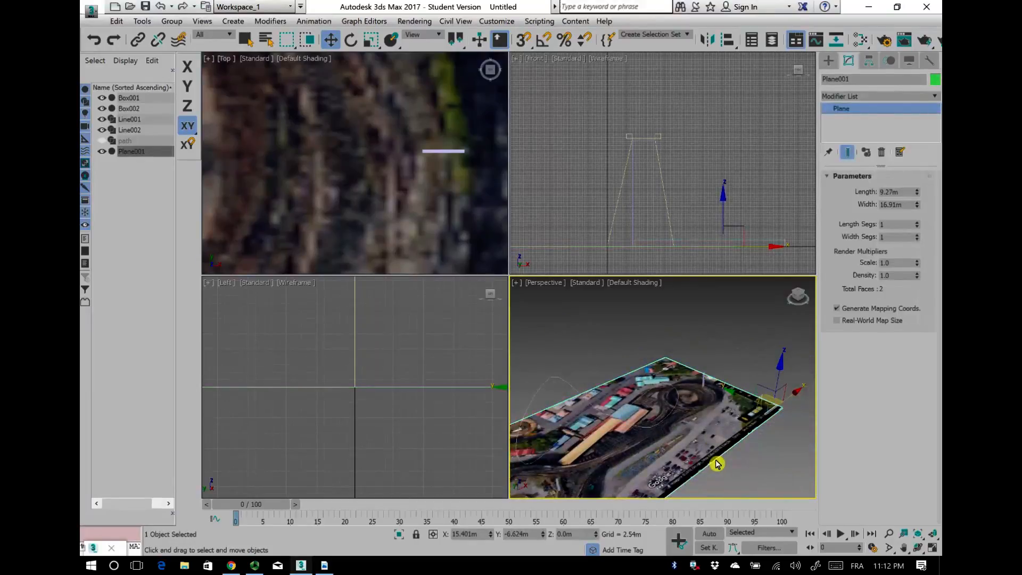
pyautogui.press('Delete')
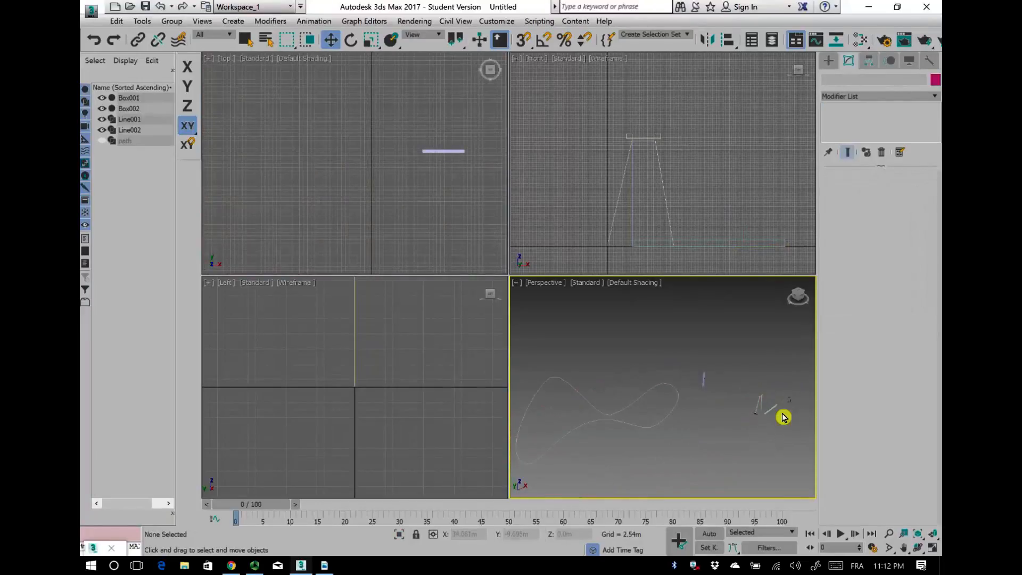
# Step: Delete the two reference boxes near the support outline
pyautogui.moveTo(769, 431); pyautogui.dragTo(694, 422, button='middle')
pyautogui.scroll(5, 694, 421)
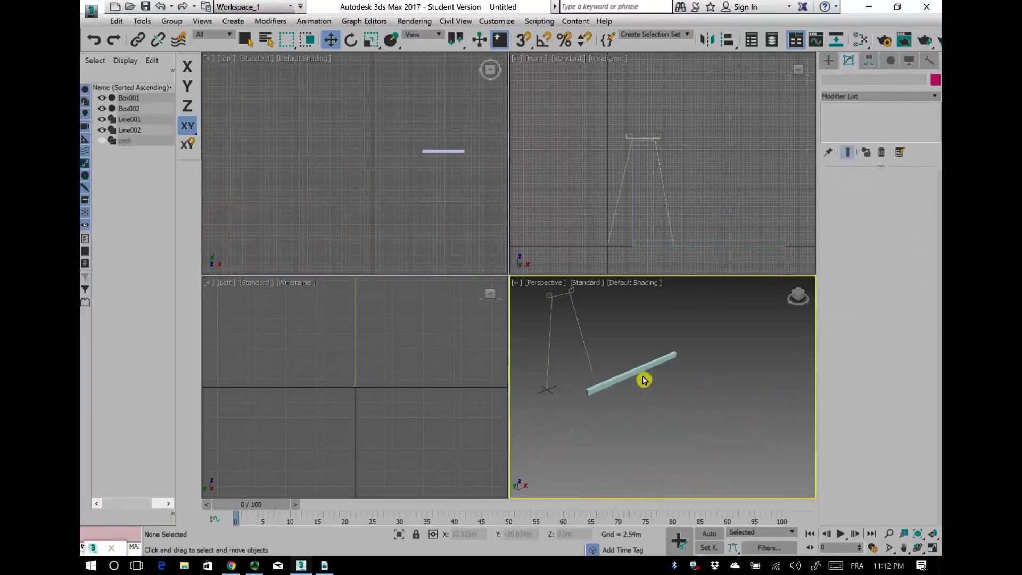
pyautogui.click(646, 373)
pyautogui.press('Delete')
pyautogui.scroll(-5, 737, 445)
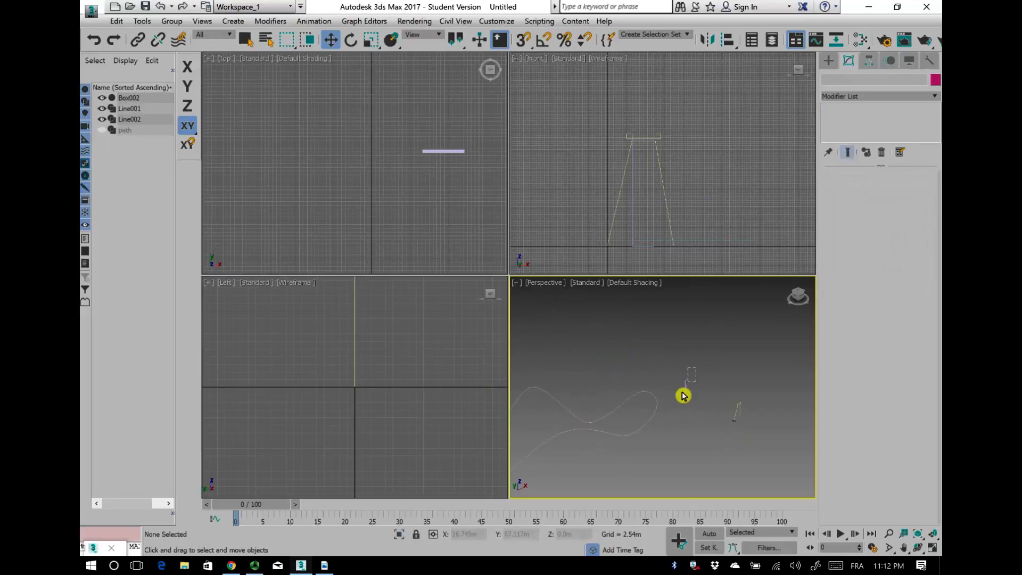
pyautogui.click(683, 397)
pyautogui.press('Delete')
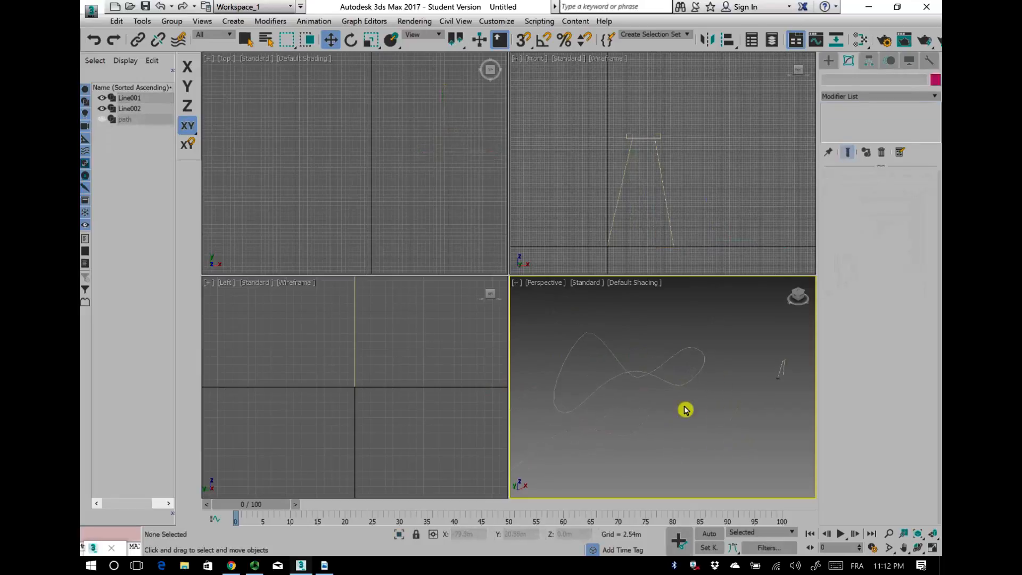
# Step: Save the scene as RCoasterMAx.max
pyautogui.moveTo(671, 399); pyautogui.dragTo(731, 367, button='middle')
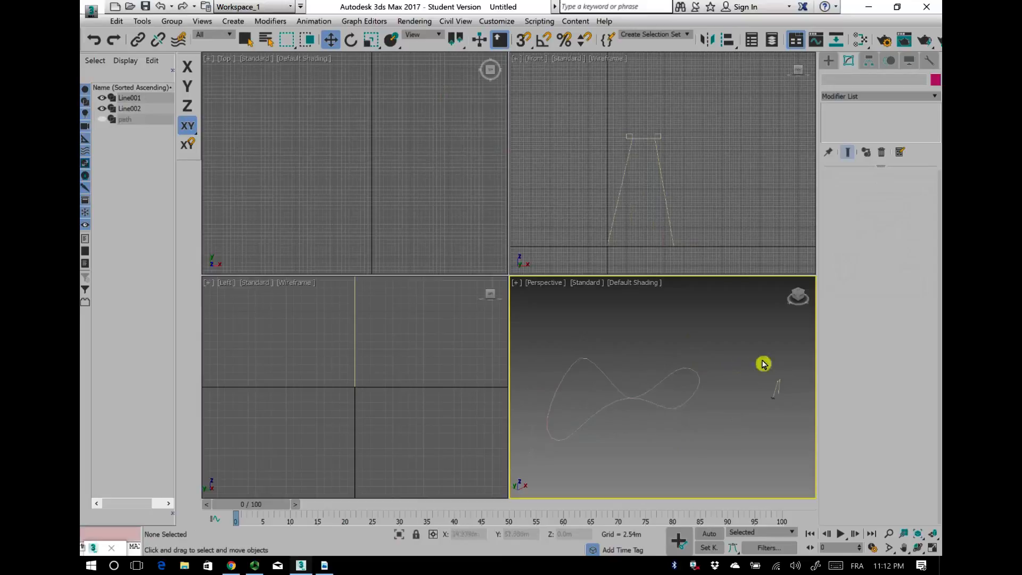
pyautogui.click(91, 13)
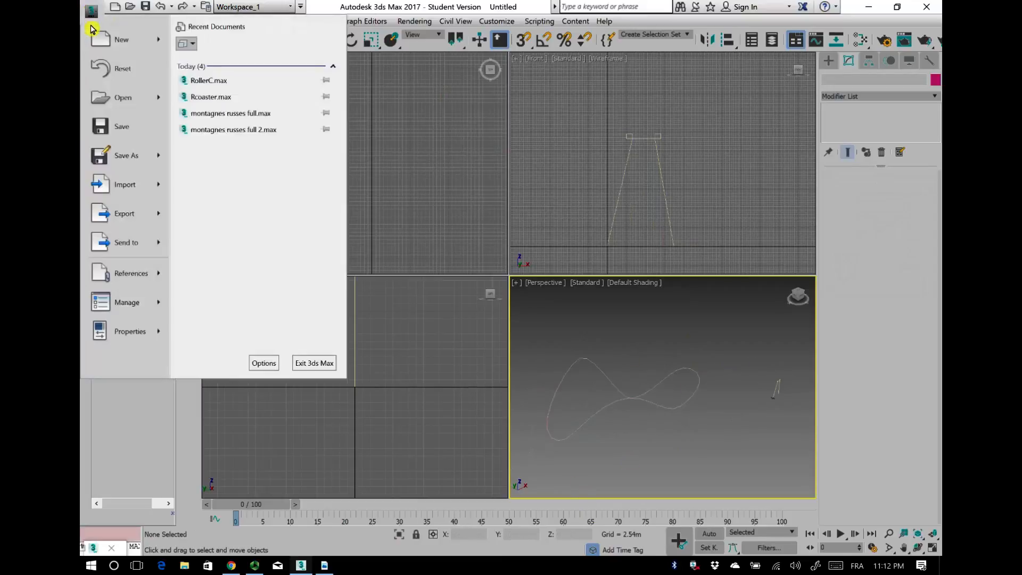
pyautogui.click(126, 155)
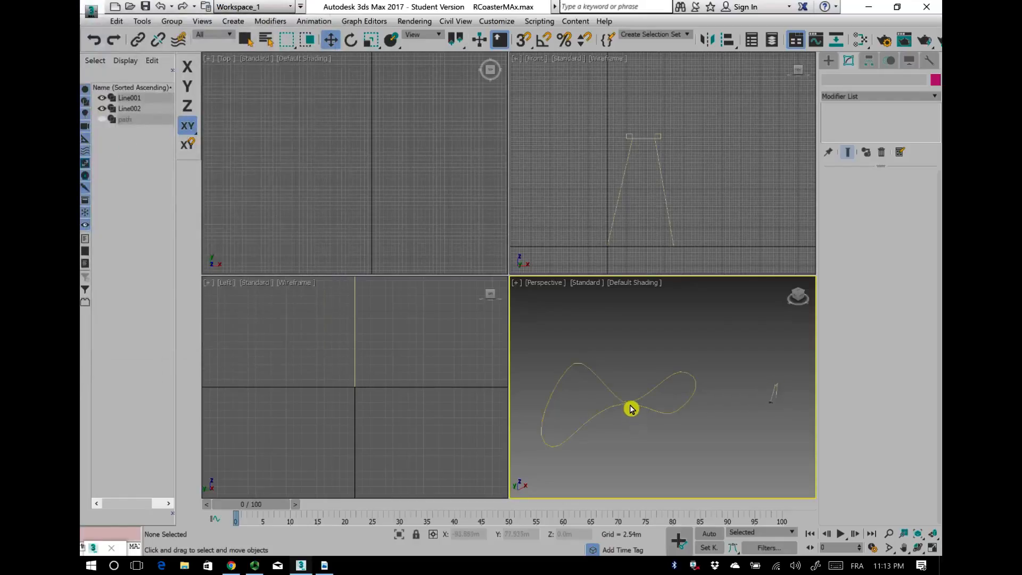
# Step: Select the closed track spline and apply a Sweep modifier to it
pyautogui.click(631, 409)
pyautogui.moveTo(612, 475); pyautogui.dragTo(561, 406, button='middle')
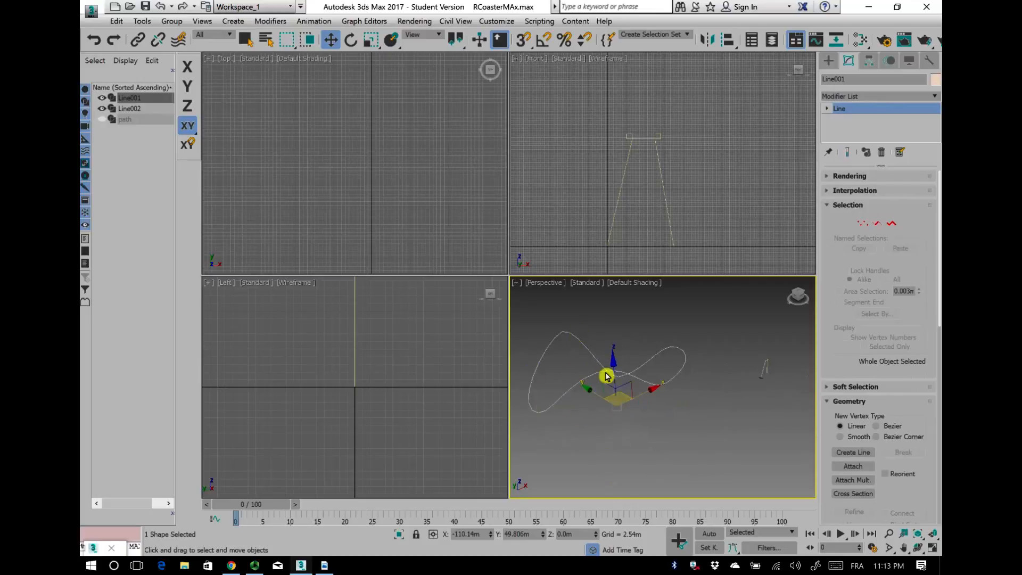
pyautogui.click(936, 96)
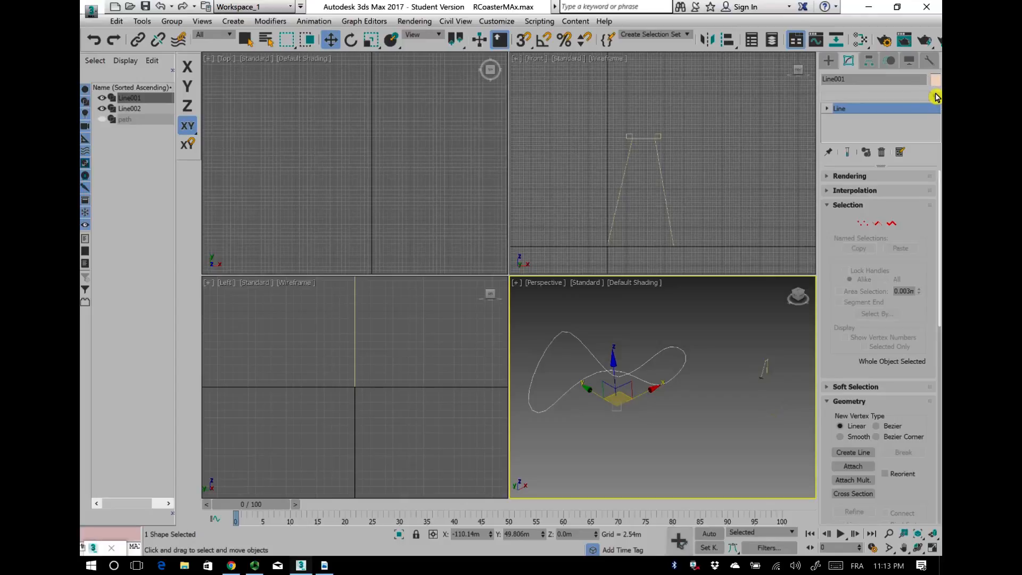
pyautogui.moveTo(935, 130); pyautogui.dragTo(924, 428)
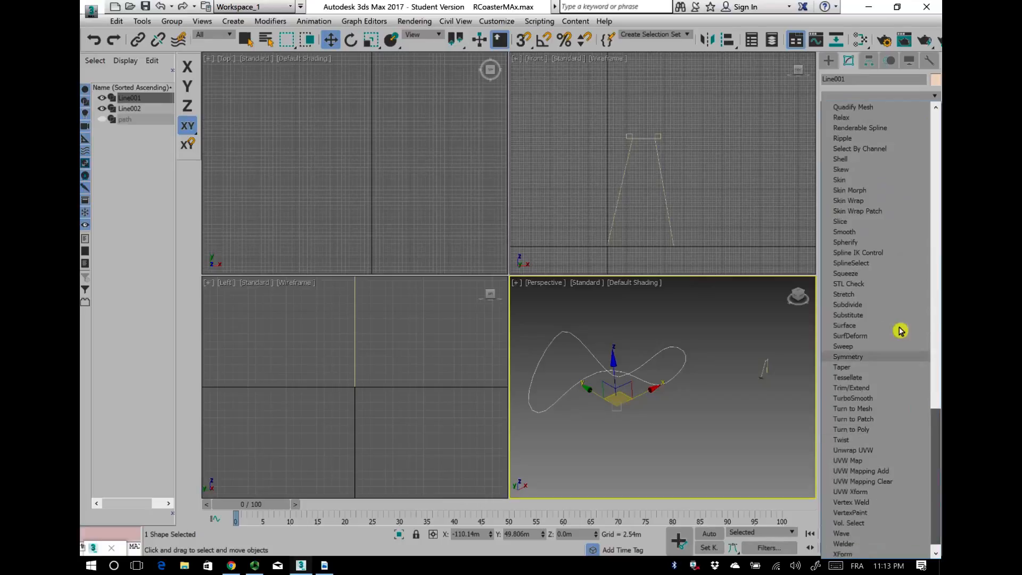
pyautogui.click(859, 347)
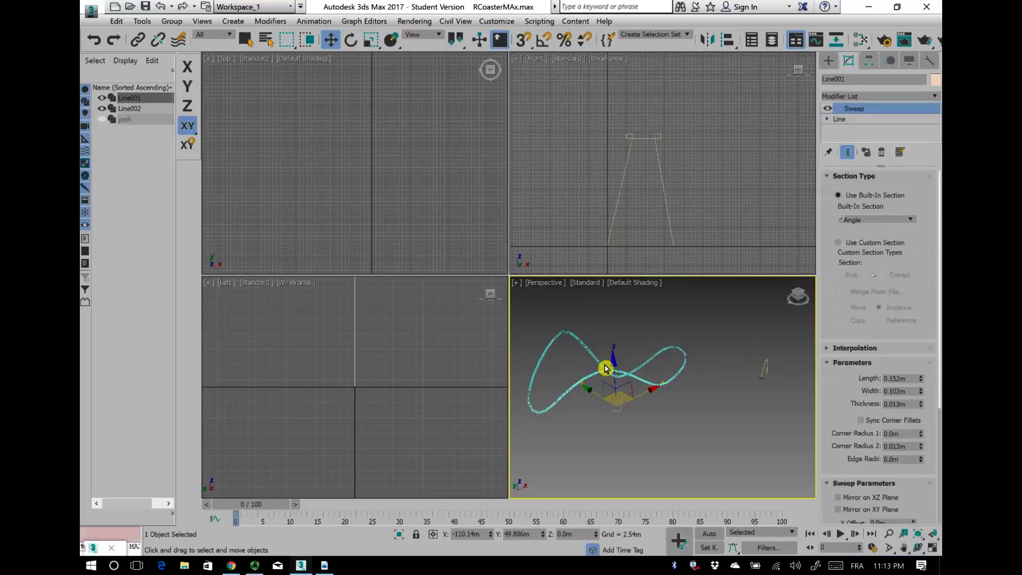
# Step: Switch the sweep to a custom section and pick the support outline, Line002, as its profile
pyautogui.scroll(3, 583, 361)
pyautogui.scroll(2, 707, 420)
pyautogui.moveTo(708, 443); pyautogui.dragTo(689, 420, button='middle')
pyautogui.scroll(-1, 672, 368)
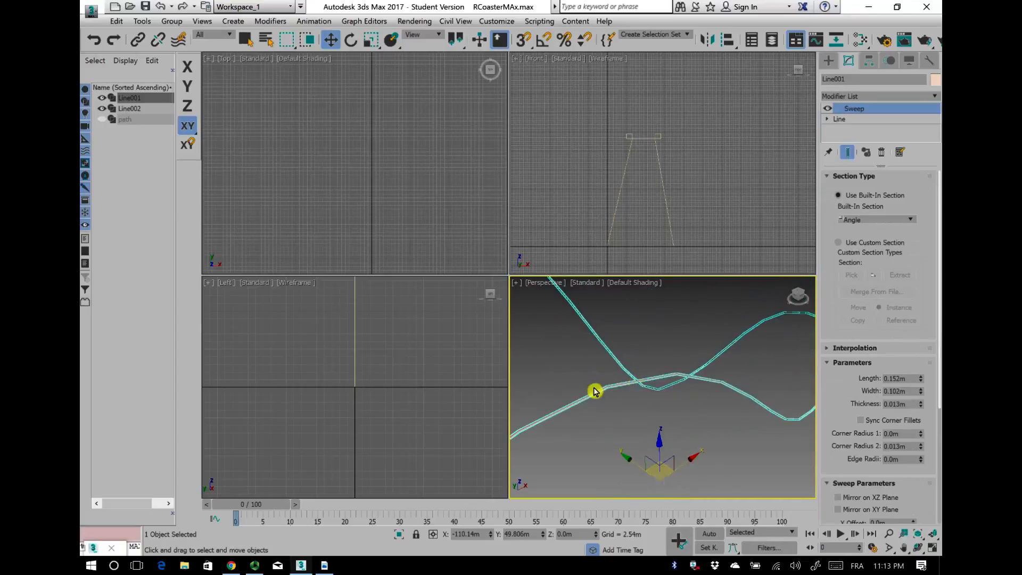
pyautogui.click(840, 244)
pyautogui.moveTo(736, 384); pyautogui.dragTo(532, 422, button='middle')
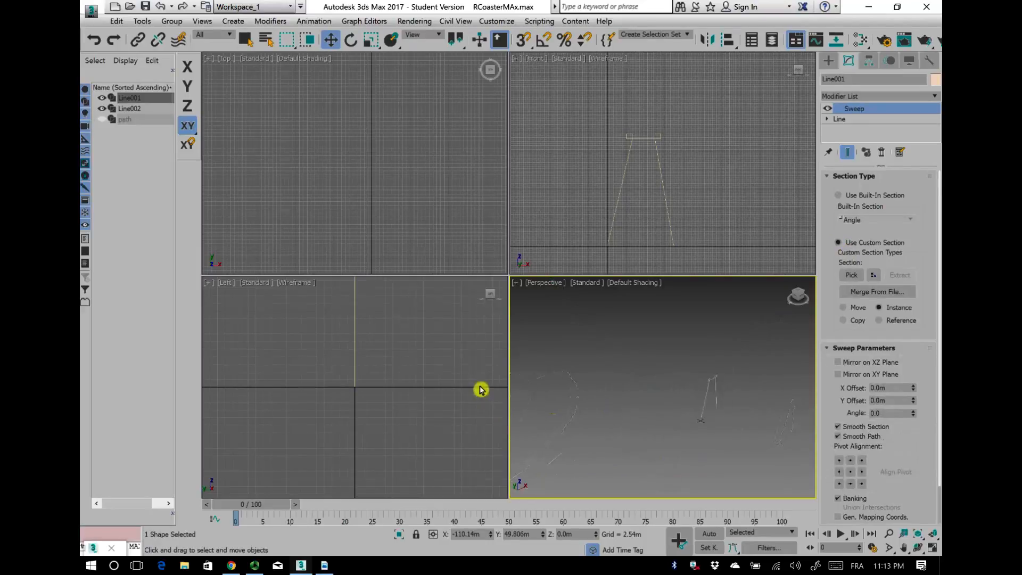
pyautogui.click(851, 276)
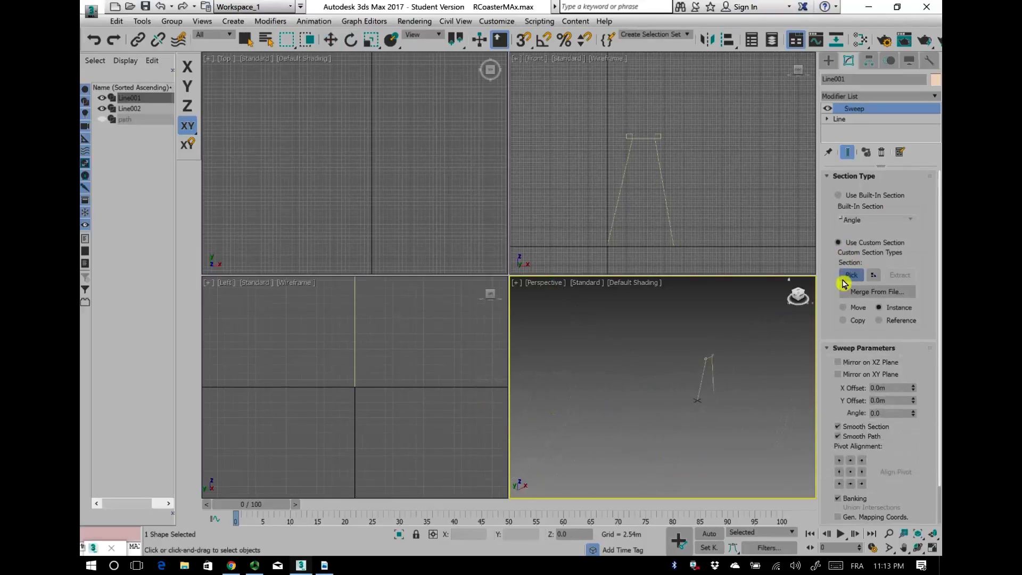
pyautogui.click(714, 362)
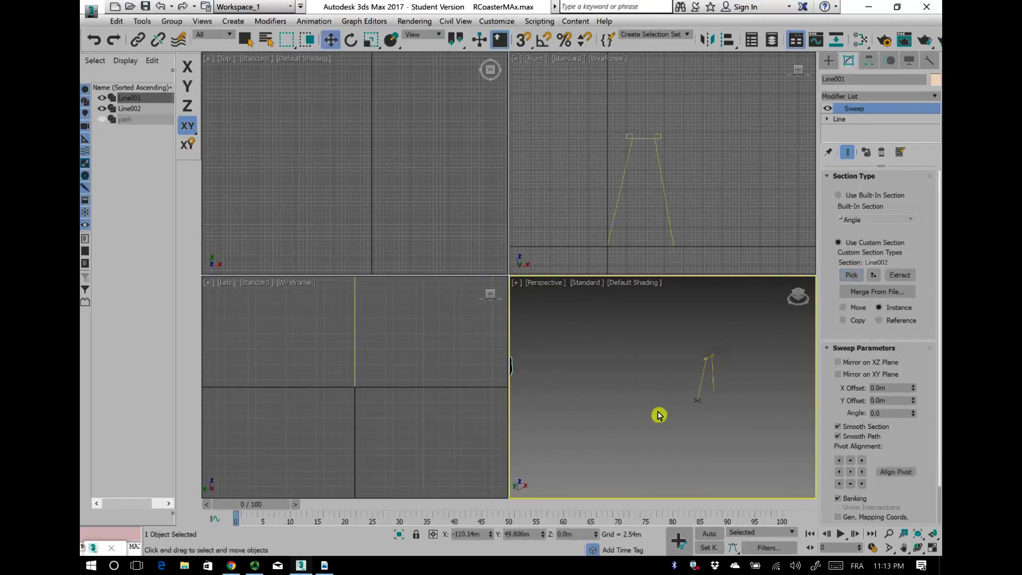
# Step: Examine the swept support structure along the whole track in the perspective and top views
pyautogui.keyDown('alt'); pyautogui.moveTo(684, 425); pyautogui.dragTo(621, 449, button='middle'); pyautogui.keyUp('alt')
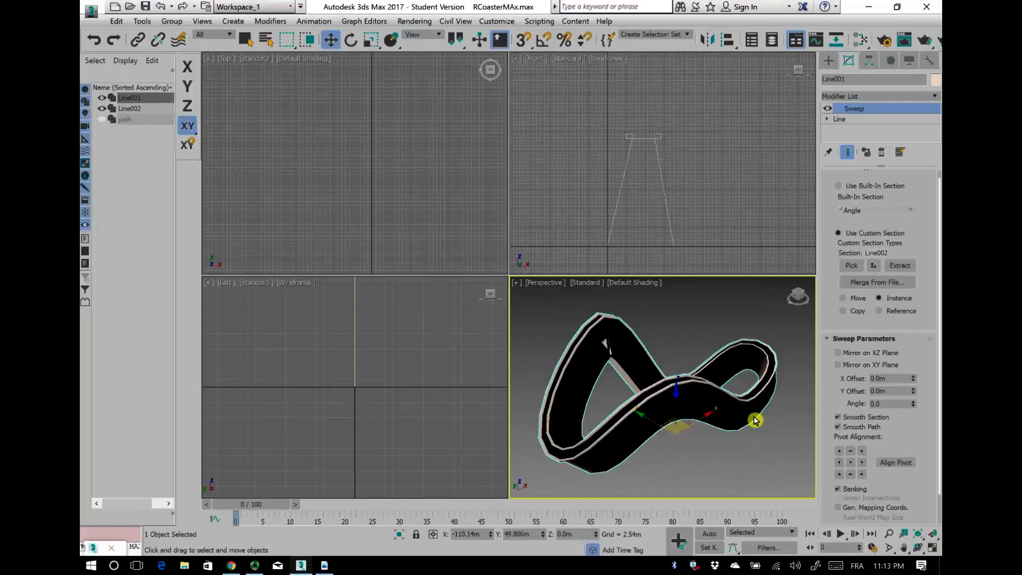
pyautogui.scroll(5, 620, 383)
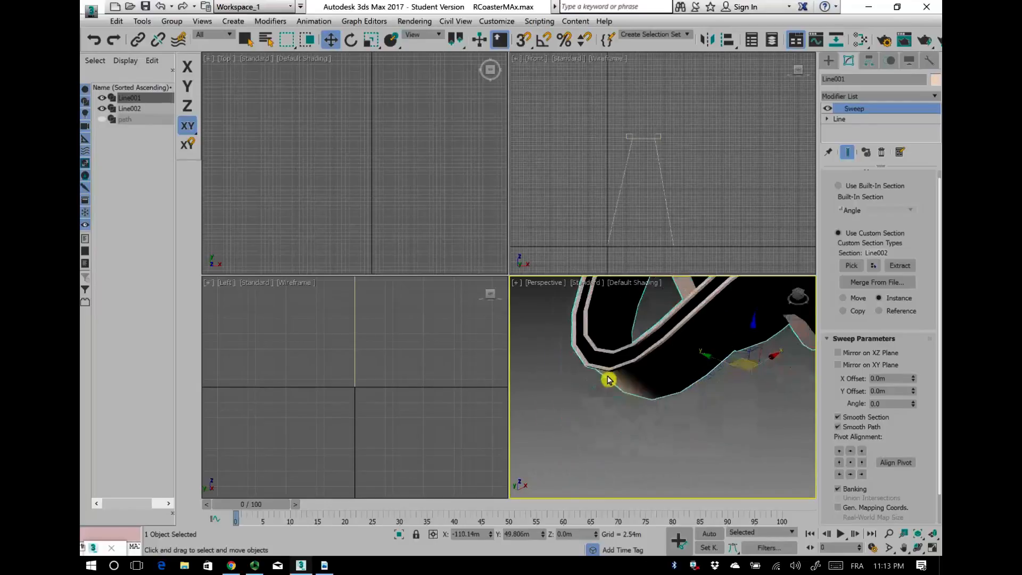
pyautogui.scroll(-2, 624, 388)
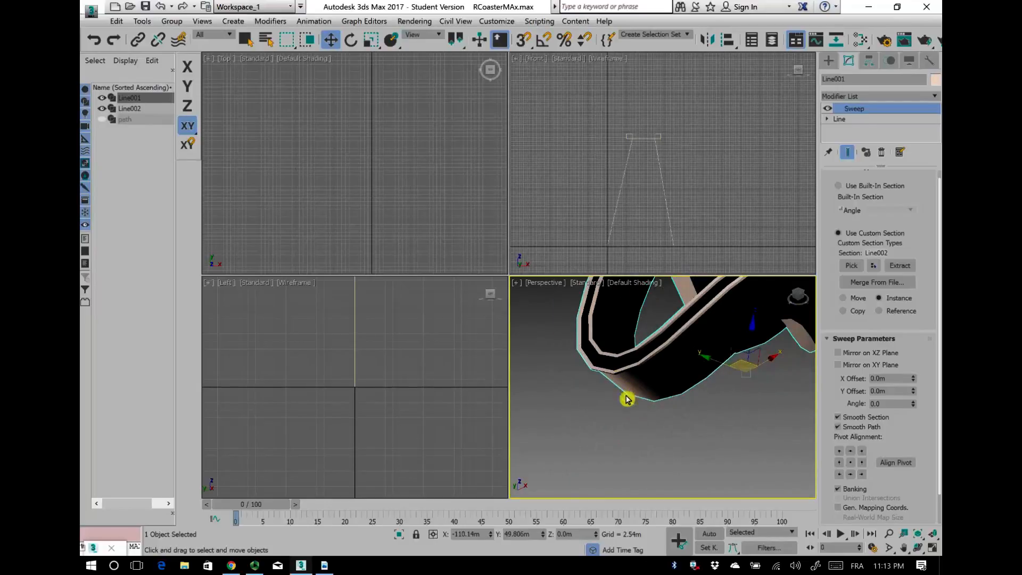
pyautogui.scroll(-5, 590, 439)
pyautogui.scroll(2, 589, 438)
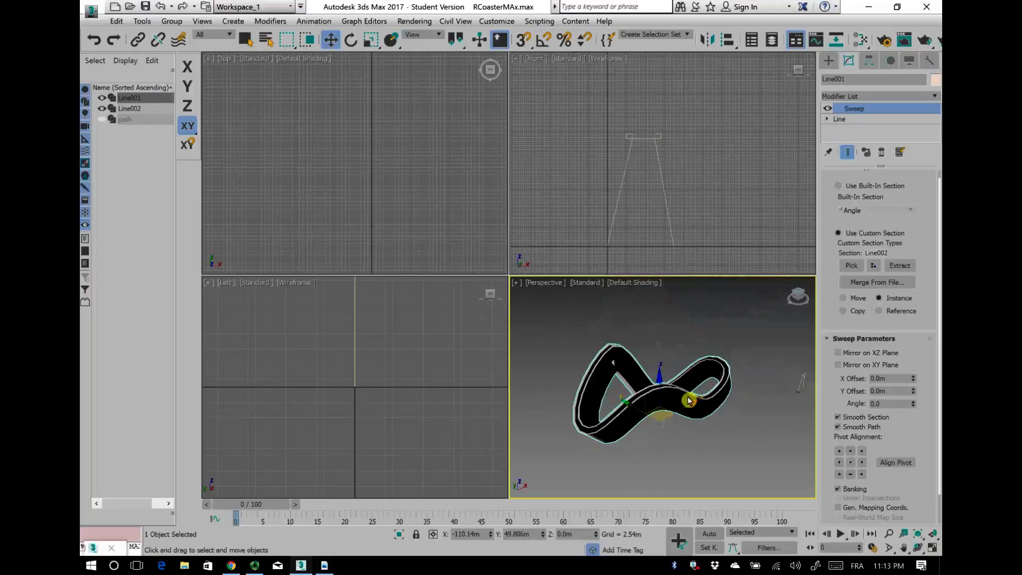
pyautogui.scroll(-2, 853, 339)
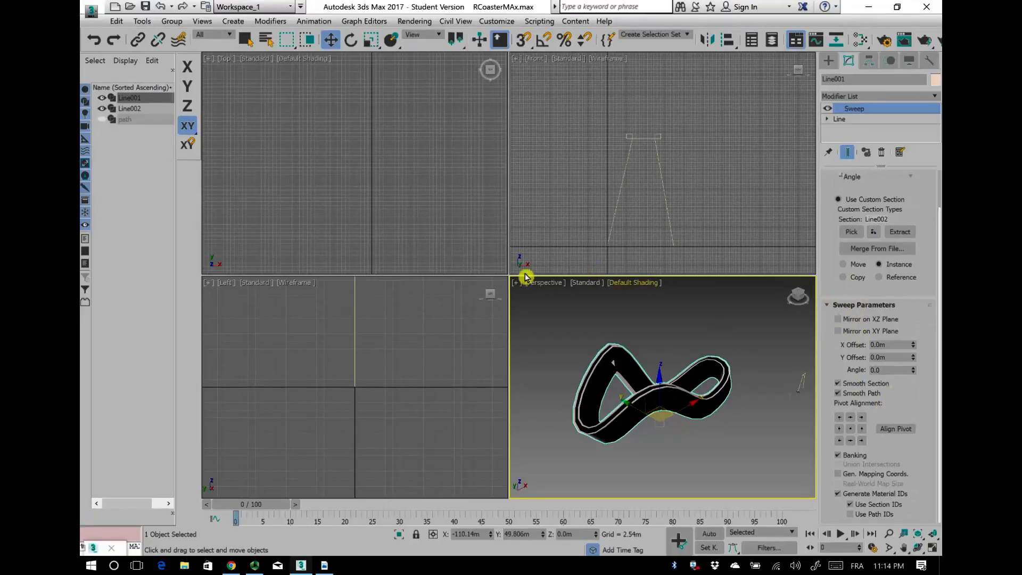
pyautogui.rightClick(475, 216)
pyautogui.scroll(-5, 490, 219)
pyautogui.moveTo(376, 201); pyautogui.dragTo(619, 220, button='middle')
pyautogui.scroll(5, 682, 393)
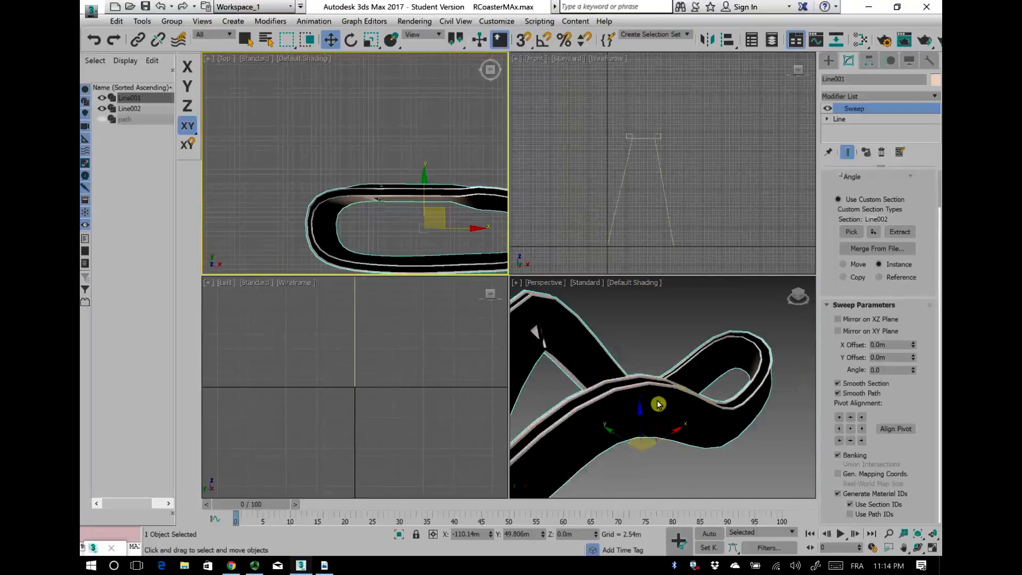
pyautogui.moveTo(535, 302); pyautogui.dragTo(568, 324, button='middle')
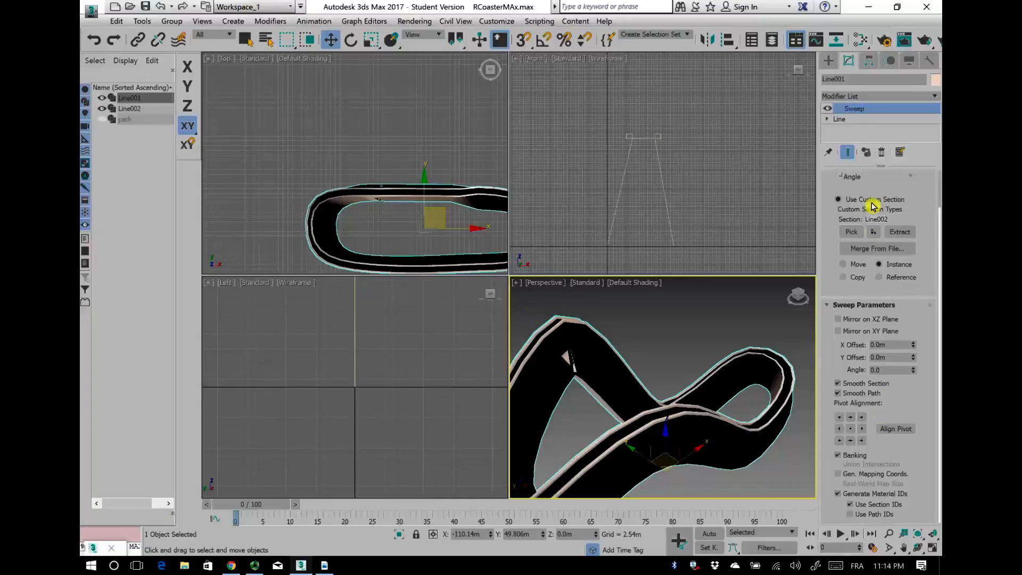
# Step: Set the sweep's pivot alignment to the top centre of the section
pyautogui.click(852, 419)
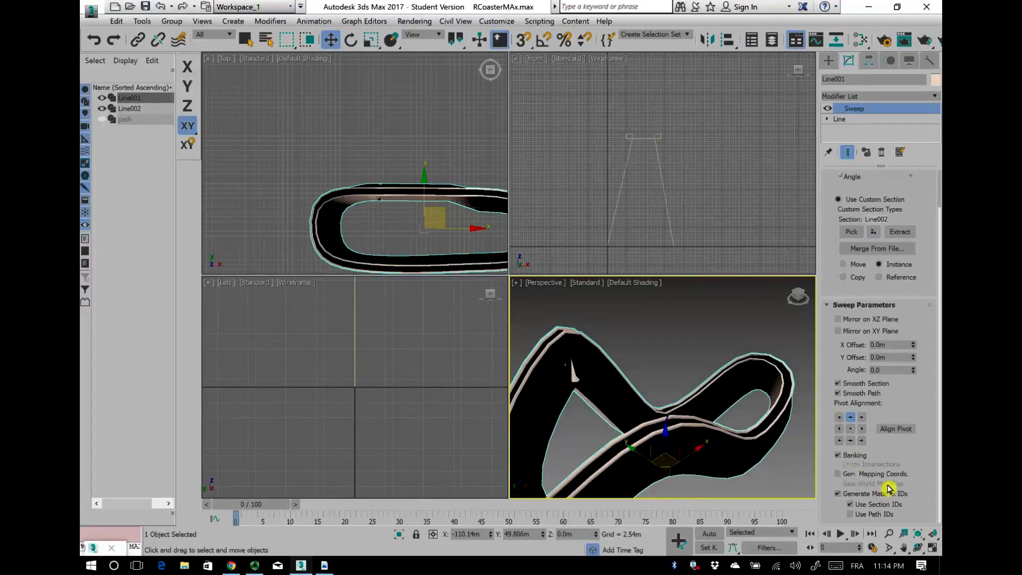
pyautogui.scroll(-4, 657, 430)
pyautogui.scroll(2, 662, 442)
pyautogui.moveTo(666, 434); pyautogui.dragTo(706, 377, button='middle')
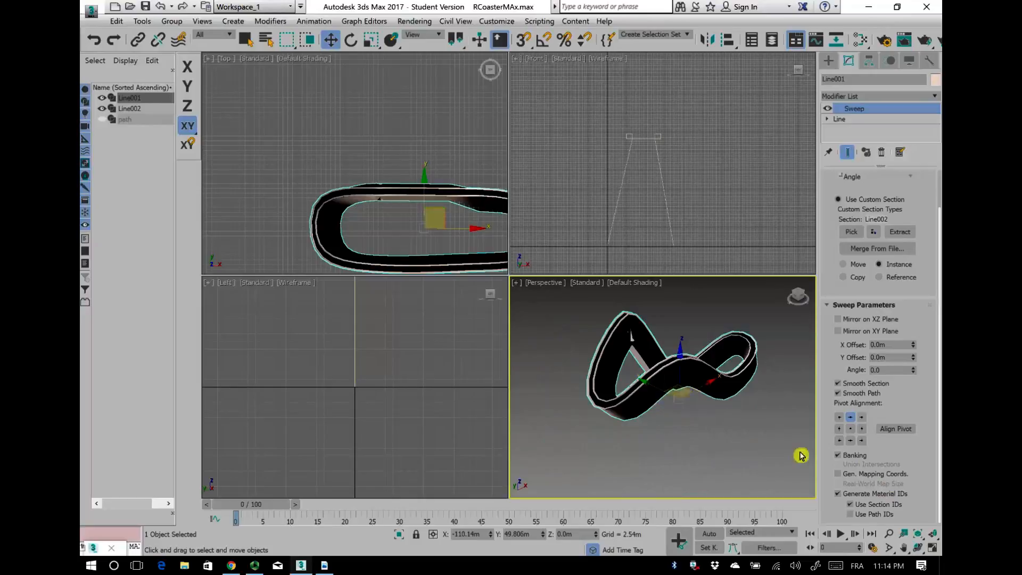
# Step: Turn off the sweep's banking and turn on generated mapping coordinates
pyautogui.click(839, 457)
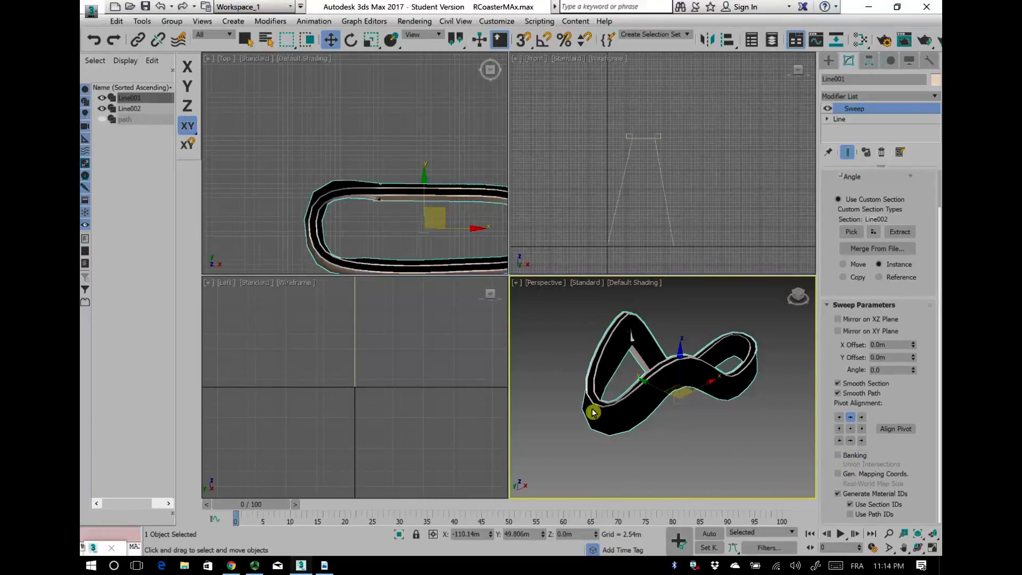
pyautogui.scroll(5, 586, 395)
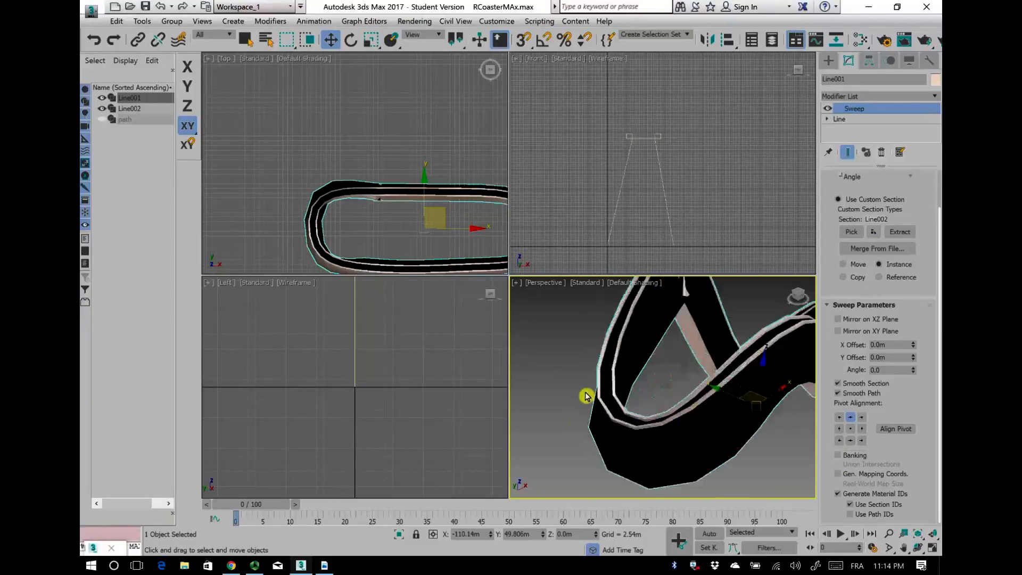
pyautogui.moveTo(601, 389); pyautogui.dragTo(598, 377, button='middle')
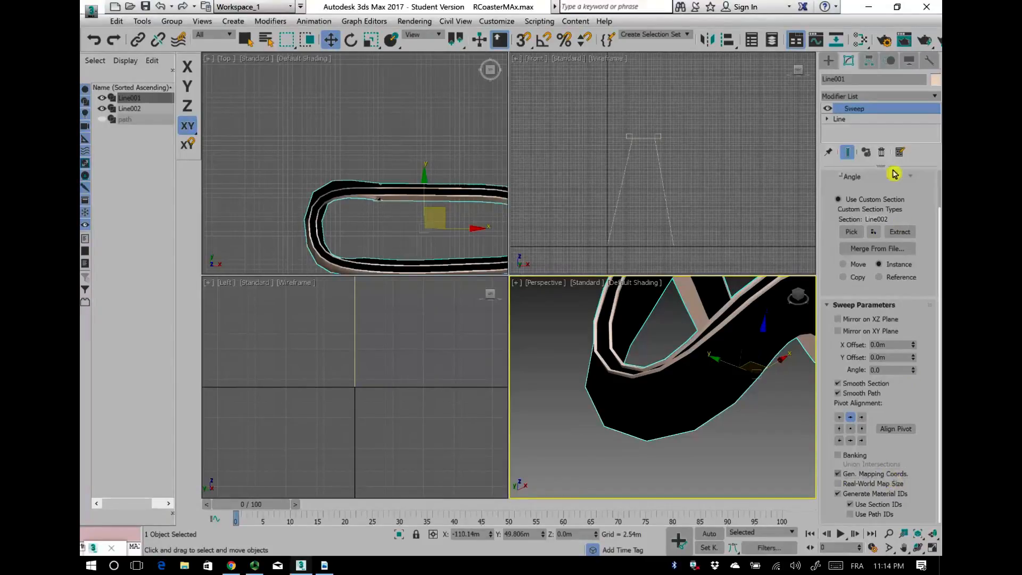
# Step: Examine the swept surface up close beneath the crest of the track's highest hill
pyautogui.moveTo(645, 379); pyautogui.dragTo(572, 460, button='middle')
pyautogui.scroll(-3, 616, 452)
pyautogui.scroll(3, 580, 453)
pyautogui.scroll(1, 861, 416)
pyautogui.scroll(1, 861, 416)
pyautogui.moveTo(654, 305); pyautogui.dragTo(636, 400, button='middle')
pyautogui.scroll(3, 630, 320)
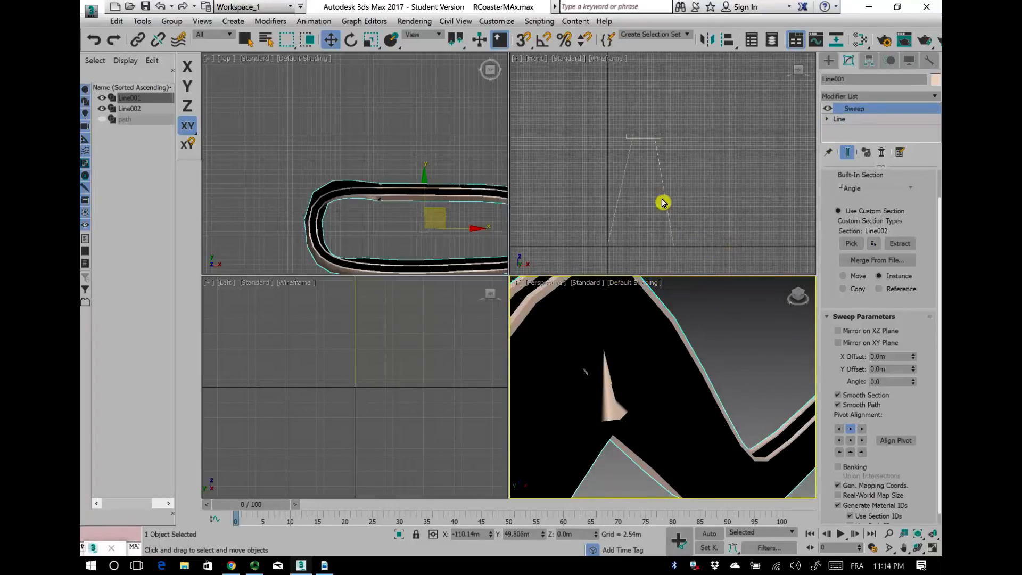
# Step: Edit the base line's vertices with the sweep displayed and slightly lengthen the Bezier handle of the highest hill's crest vertex
pyautogui.click(846, 121)
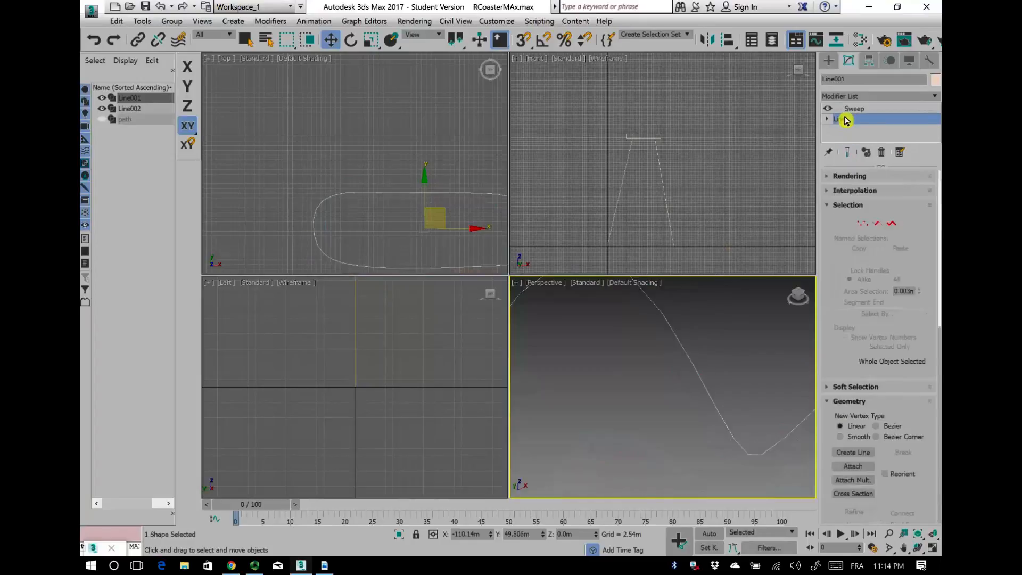
pyautogui.keyDown('alt'); pyautogui.moveTo(696, 357); pyautogui.dragTo(625, 370, button='middle'); pyautogui.keyUp('alt')
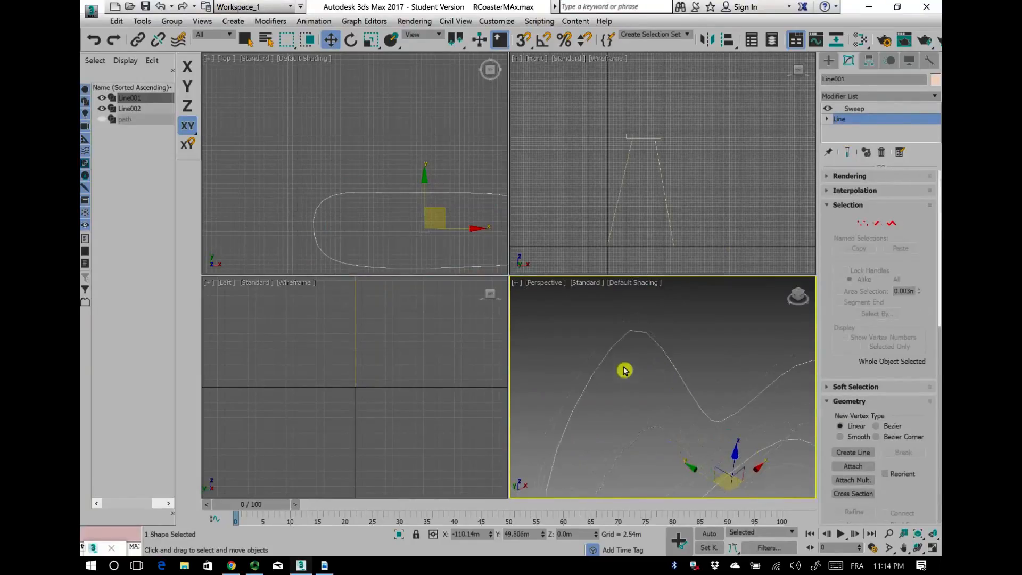
pyautogui.click(848, 154)
pyautogui.click(863, 223)
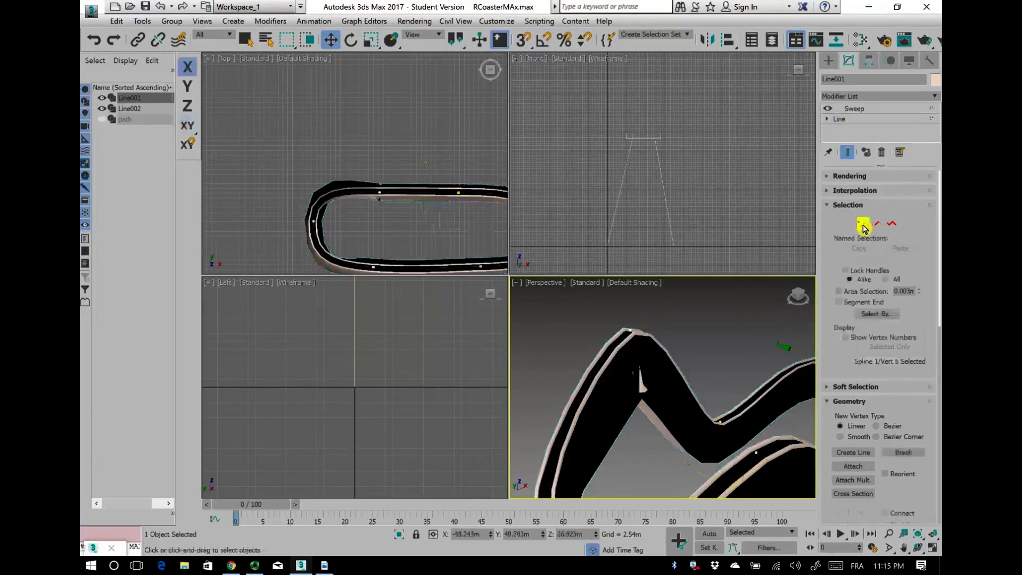
pyautogui.click(639, 354)
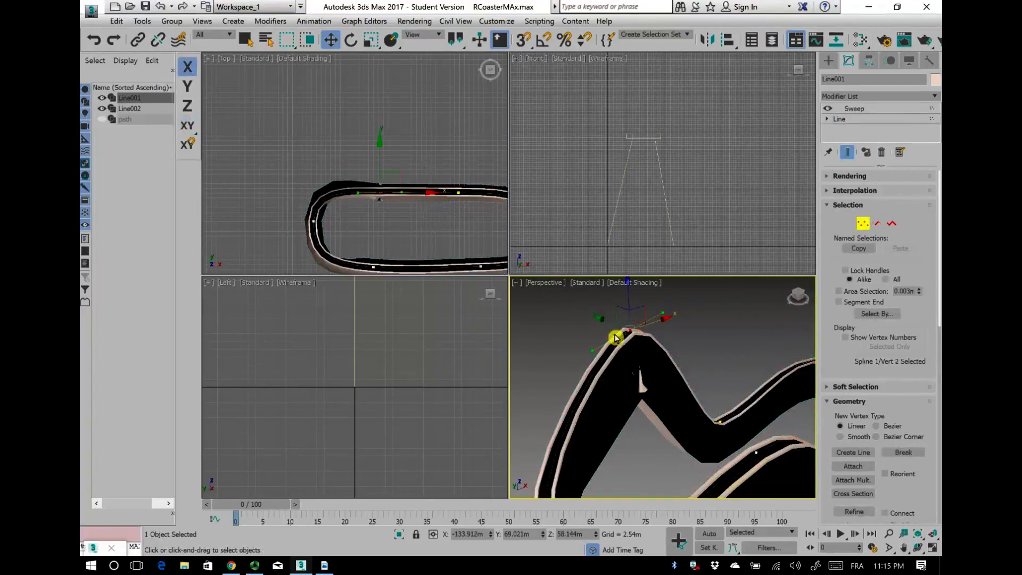
pyautogui.moveTo(594, 355); pyautogui.dragTo(591, 358)
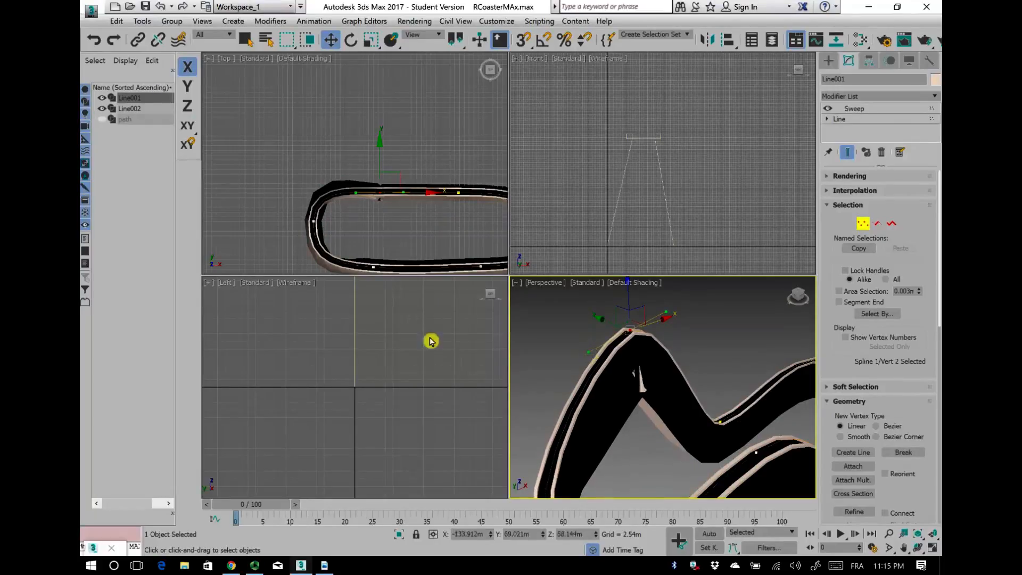
# Step: Undo the last Bezier handle change on the highest hill's crest vertex and deselect the track line
pyautogui.hotkey('ctrl', 'z')
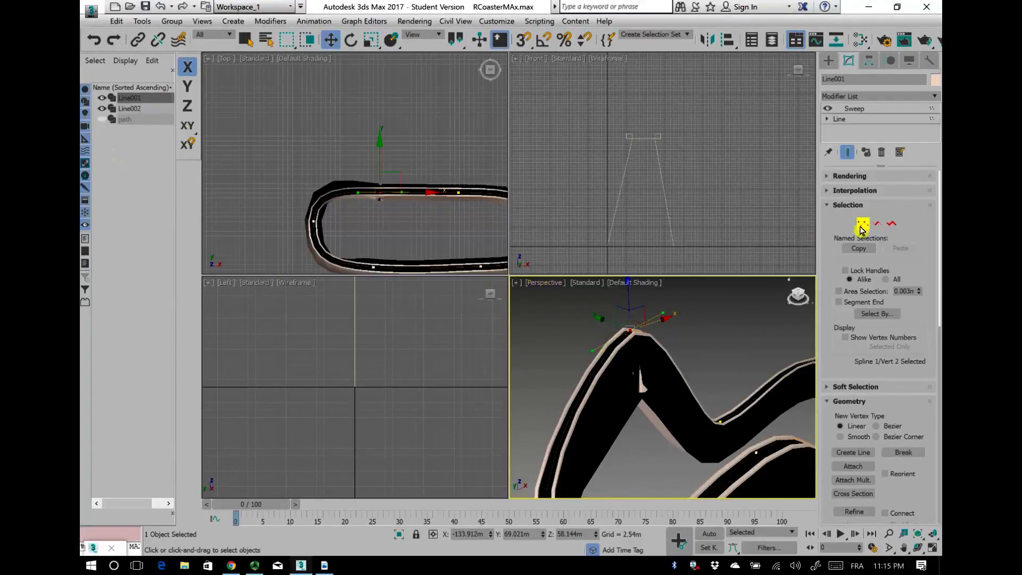
pyautogui.click(785, 223)
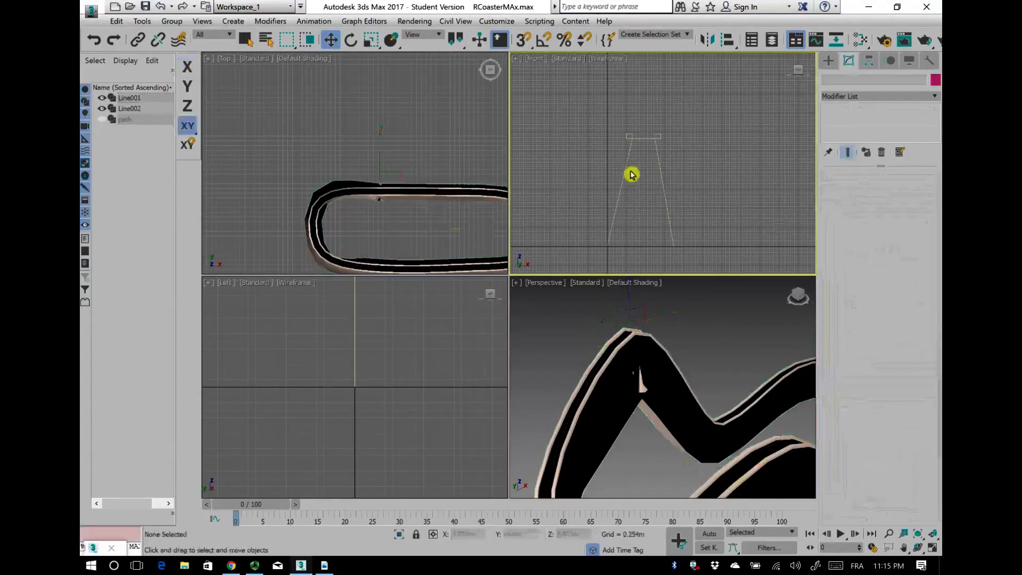
# Step: Shorten the support profile's legs by moving its two foot vertices up to a height of about 10.4 m
pyautogui.click(648, 143)
pyautogui.scroll(-3, 685, 233)
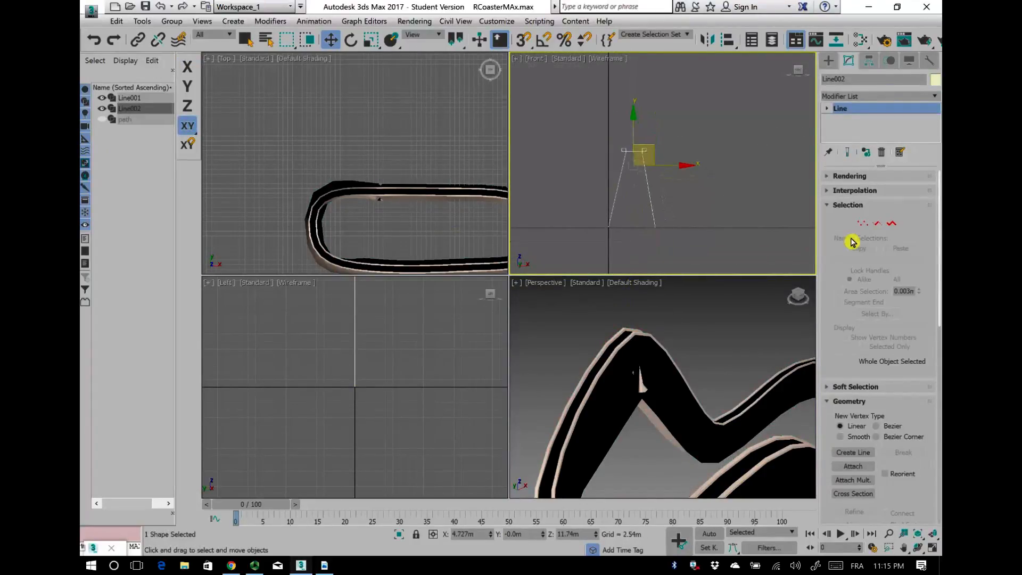
pyautogui.click(863, 223)
pyautogui.moveTo(664, 227); pyautogui.dragTo(647, 222, button='middle')
pyautogui.moveTo(579, 238); pyautogui.dragTo(674, 206)
pyautogui.scroll(-2, 639, 213)
pyautogui.scroll(-7, 669, 366)
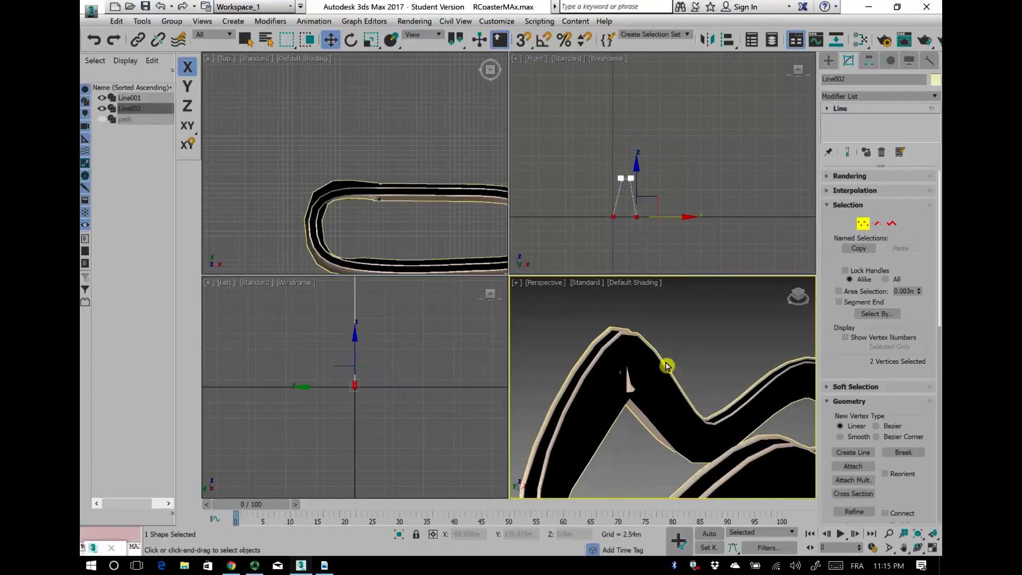
pyautogui.moveTo(654, 344); pyautogui.dragTo(646, 330, button='middle')
pyautogui.moveTo(638, 171); pyautogui.dragTo(392, 155)
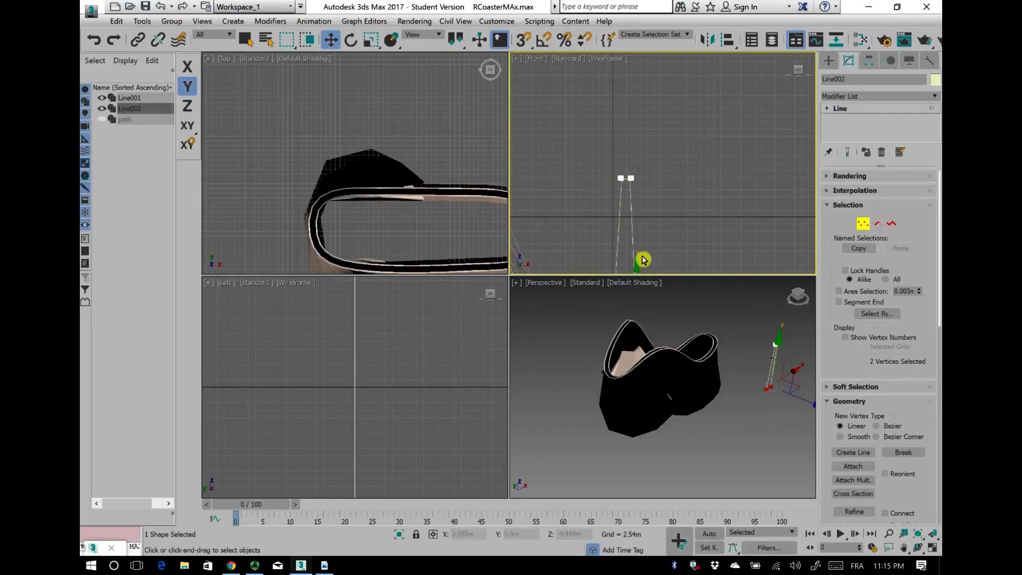
pyautogui.moveTo(636, 270); pyautogui.dragTo(639, 141)
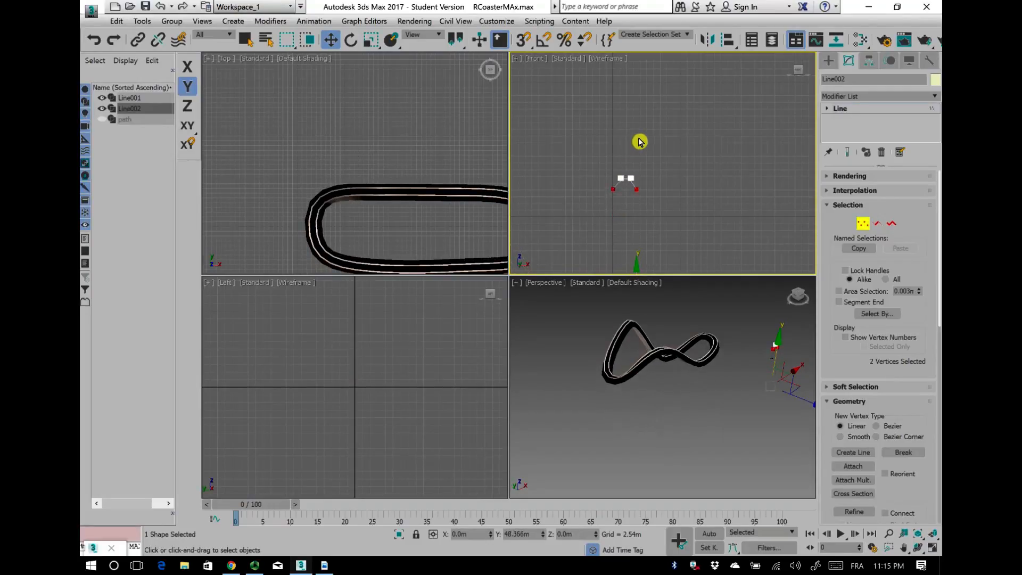
pyautogui.scroll(3, 596, 205)
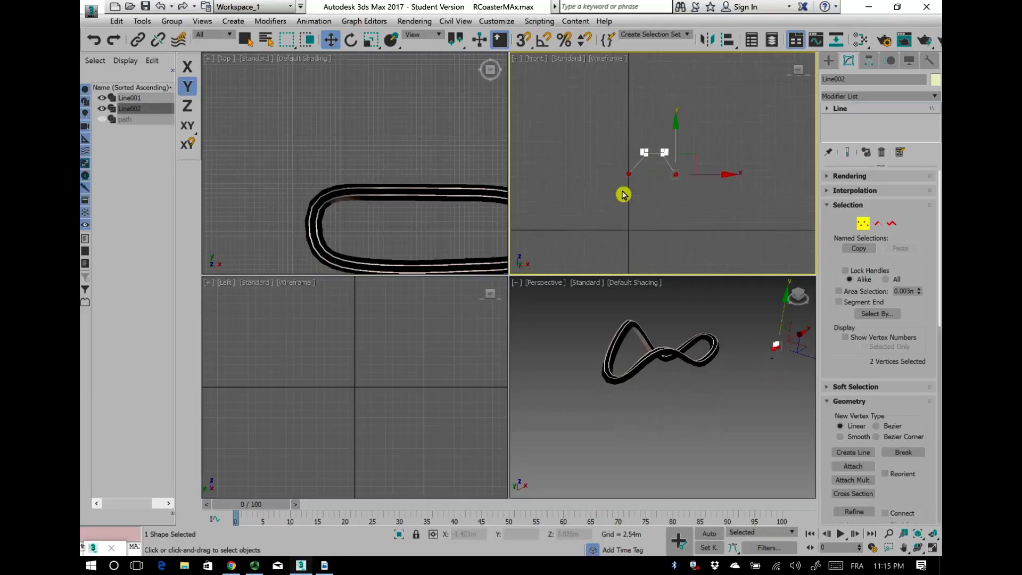
# Step: Move the support profile's two foot vertices inward to narrow its base, shifting the right one by about 0.77 m
pyautogui.click(628, 178)
pyautogui.moveTo(683, 179); pyautogui.dragTo(692, 179)
pyautogui.scroll(3, 678, 187)
pyautogui.click(676, 163)
pyautogui.scroll(5, 617, 333)
pyautogui.scroll(-4, 650, 330)
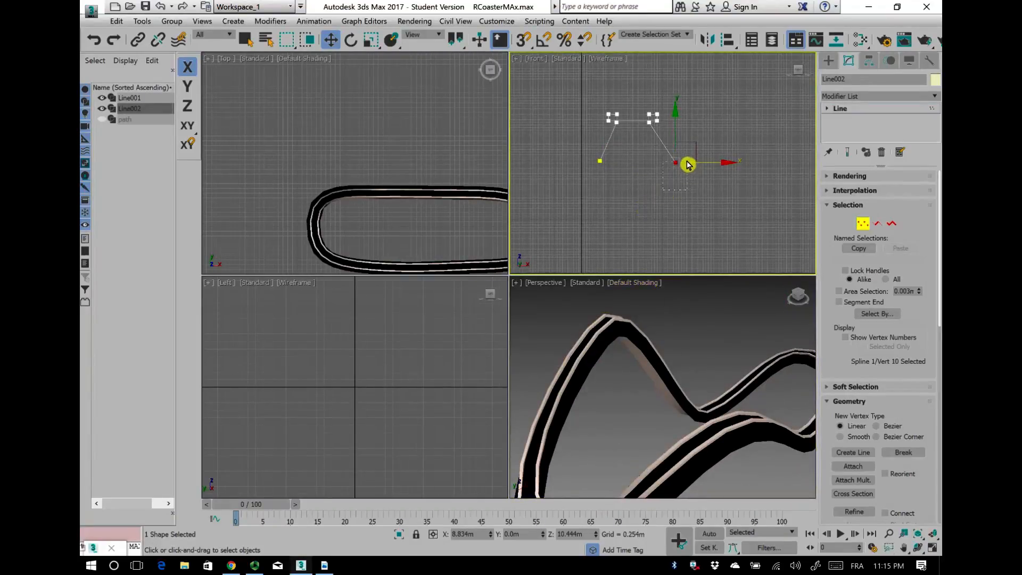
pyautogui.moveTo(721, 167); pyautogui.dragTo(715, 169)
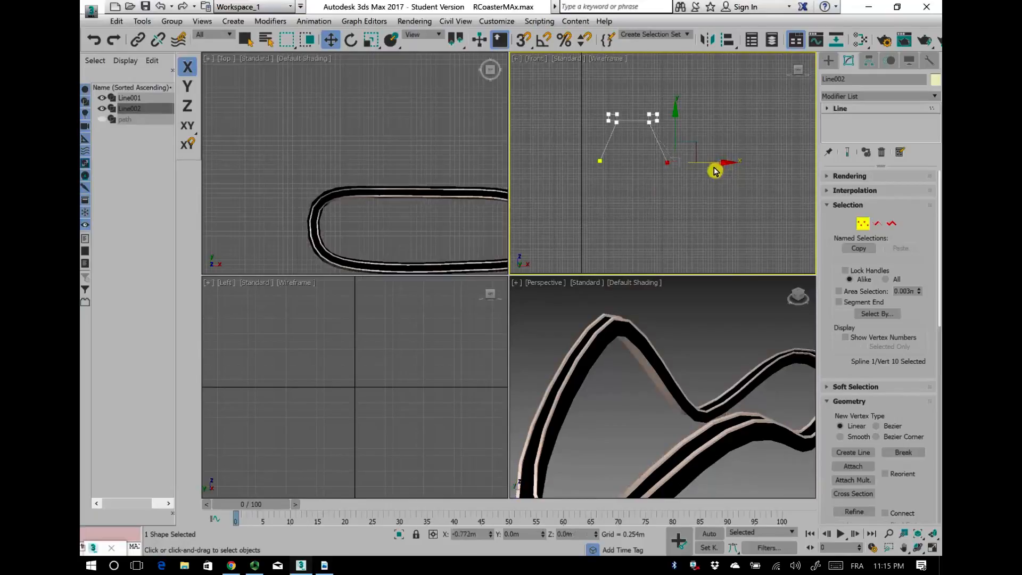
pyautogui.click(714, 172)
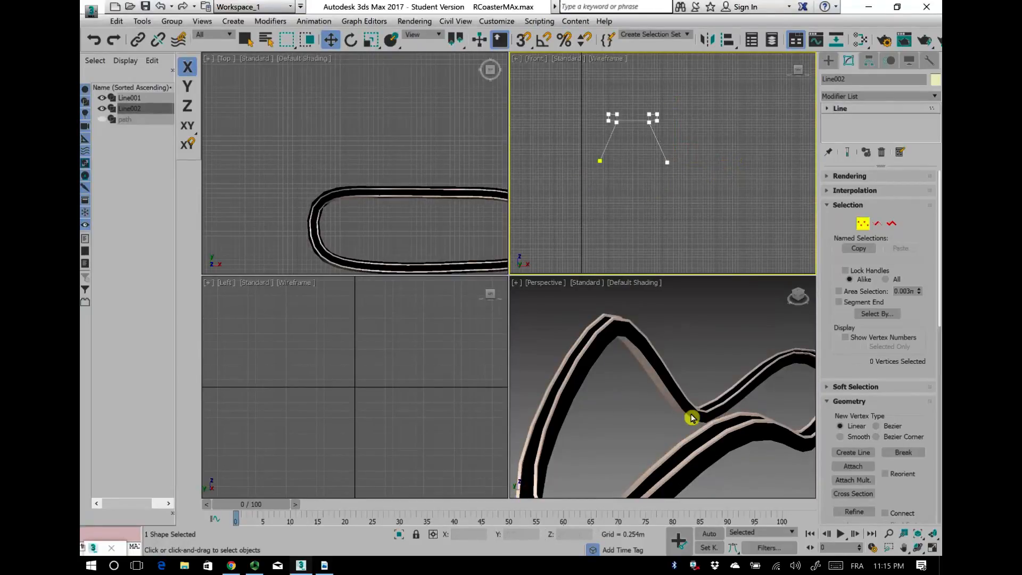
# Step: Finish editing the support profile's vertices and select the swept track
pyautogui.scroll(-5, 658, 431)
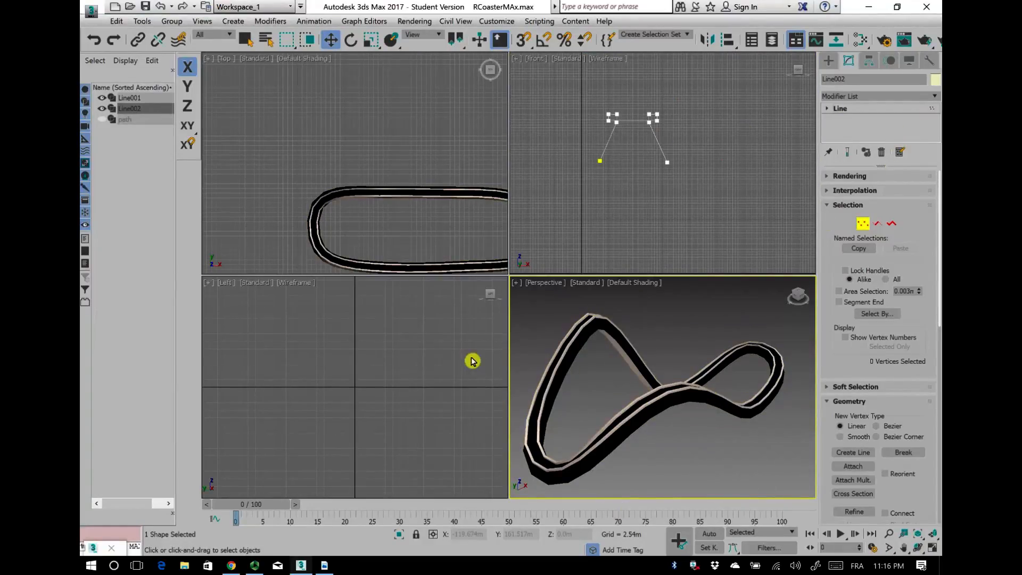
pyautogui.click(365, 176)
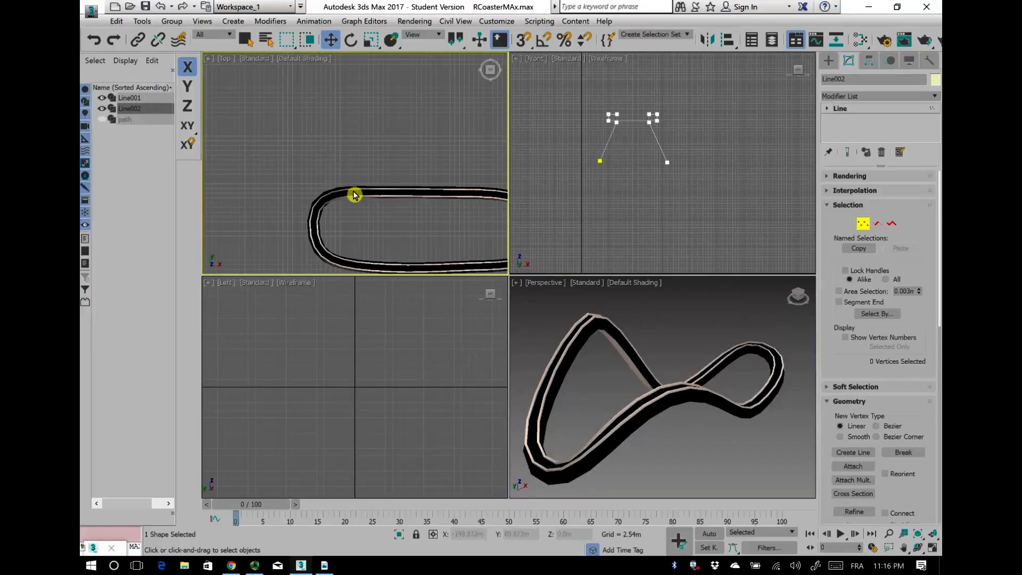
pyautogui.click(864, 223)
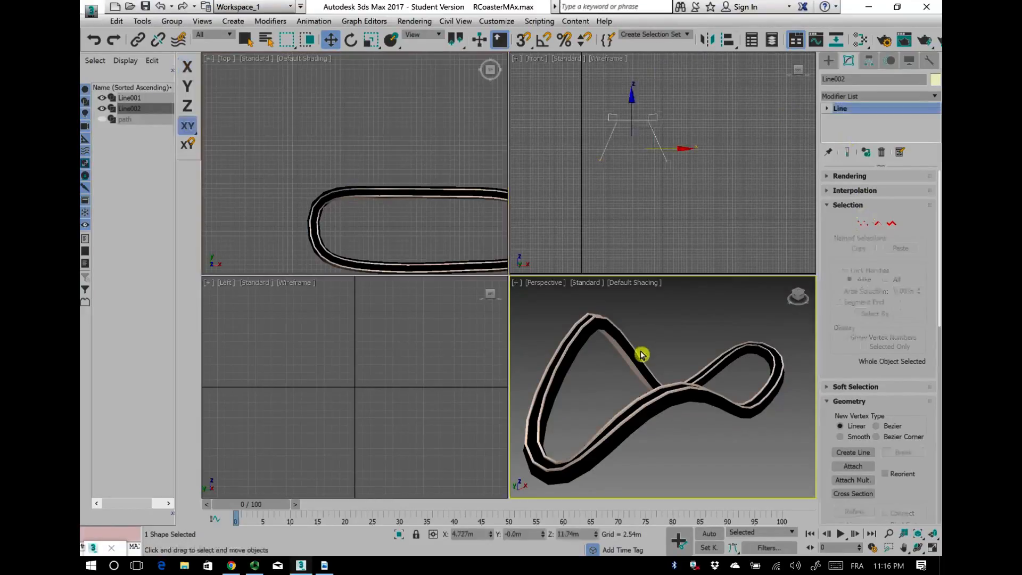
pyautogui.click(631, 366)
pyautogui.click(638, 370)
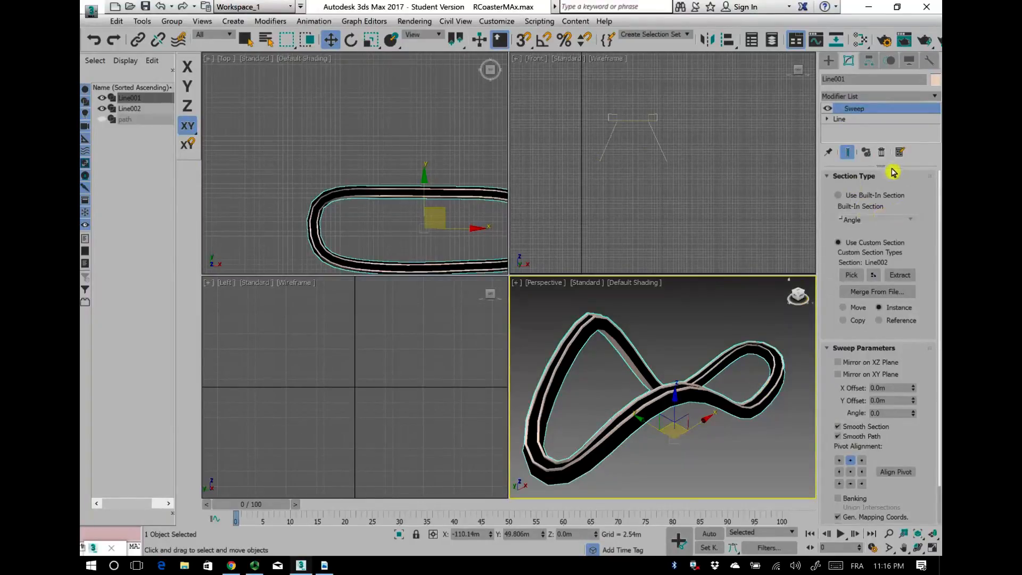
pyautogui.click(938, 99)
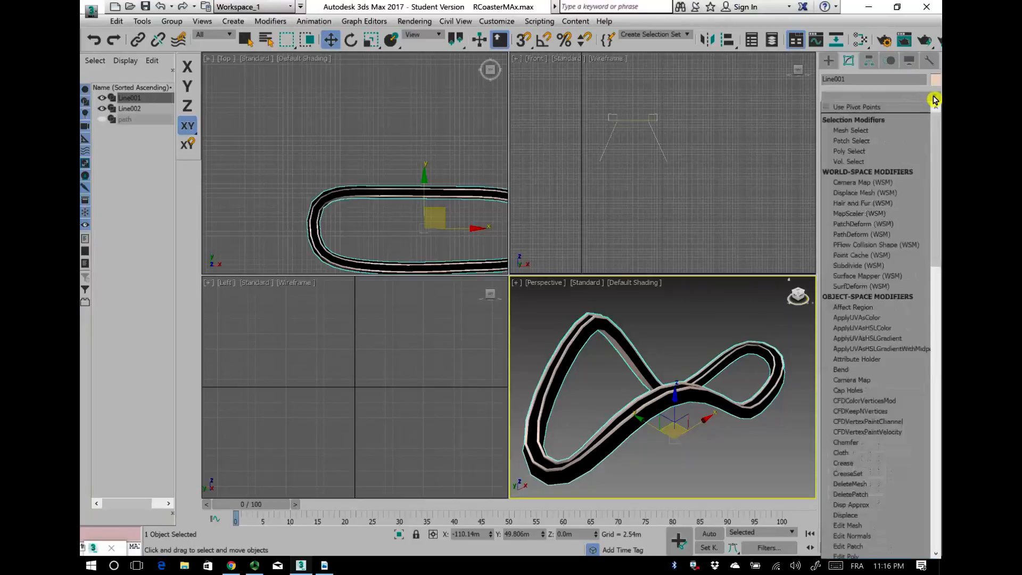
pyautogui.moveTo(935, 107); pyautogui.dragTo(927, 443)
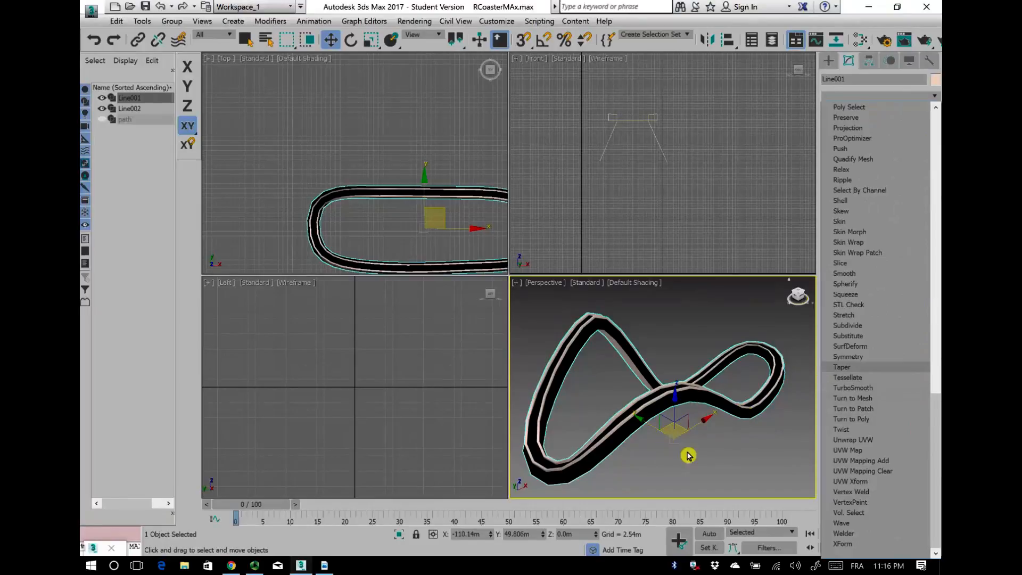
pyautogui.click(702, 473)
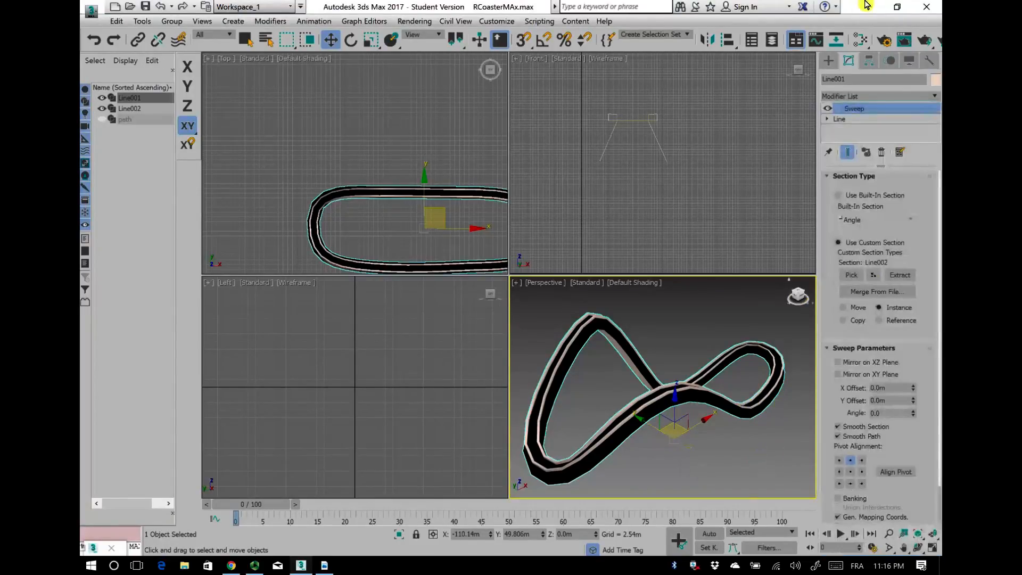
pyautogui.click(719, 443)
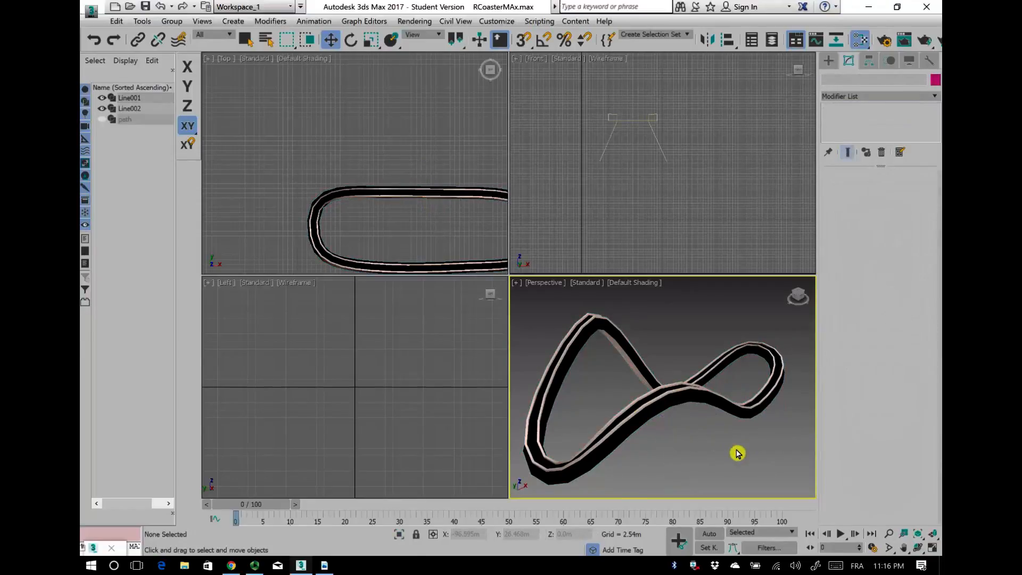
# Step: Add a new Standard material in the Slate Material Editor and name it Rail
pyautogui.press('m')
pyautogui.moveTo(529, 269); pyautogui.dragTo(659, 97)
pyautogui.moveTo(202, 410); pyautogui.dragTo(349, 347)
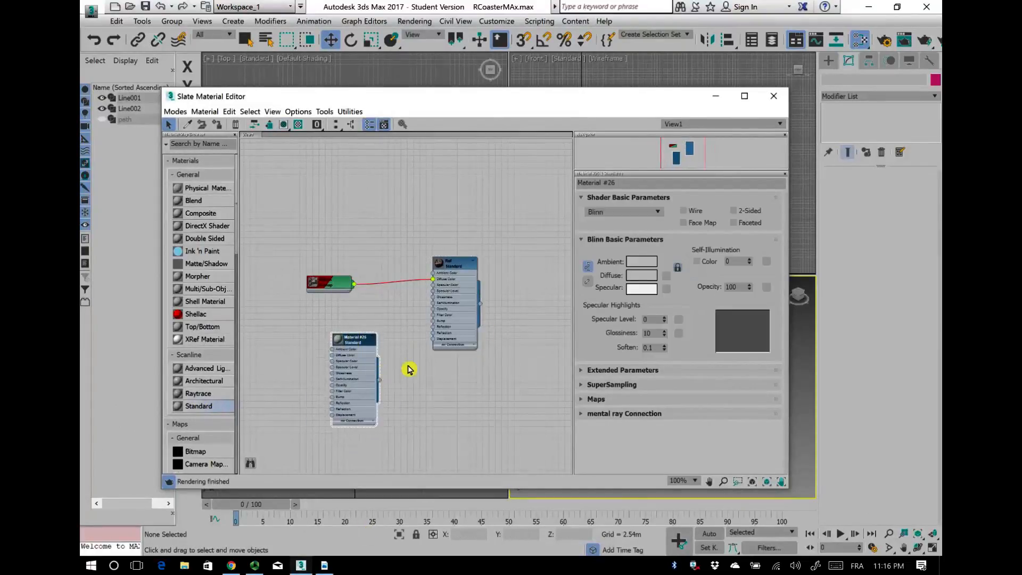
pyautogui.click(630, 184)
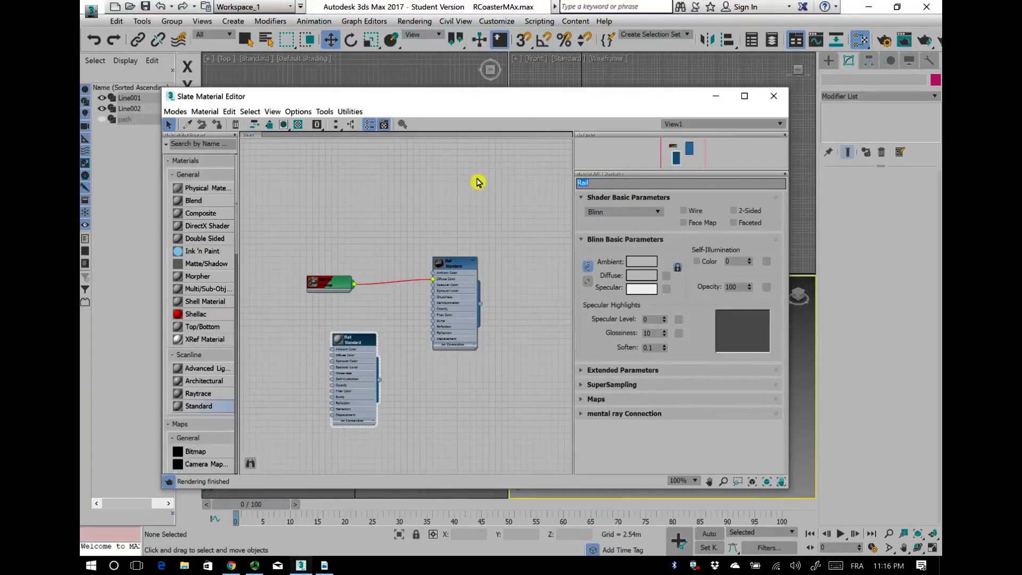
# Step: Load the bitmap rails.tga from the Desktop as the Rail material's diffuse map
pyautogui.click(666, 277)
pyautogui.doubleClick(387, 148)
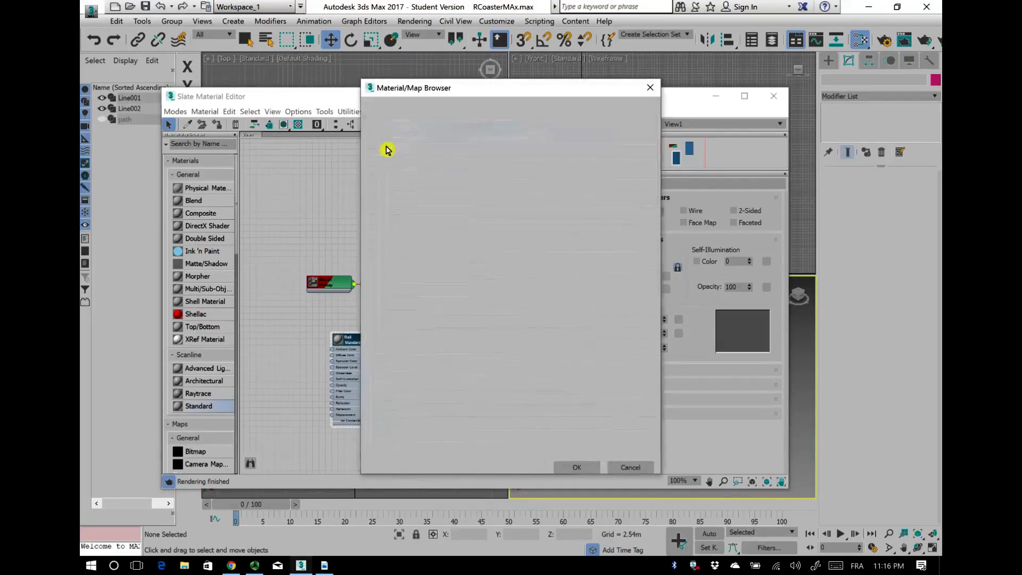
pyautogui.click(460, 97)
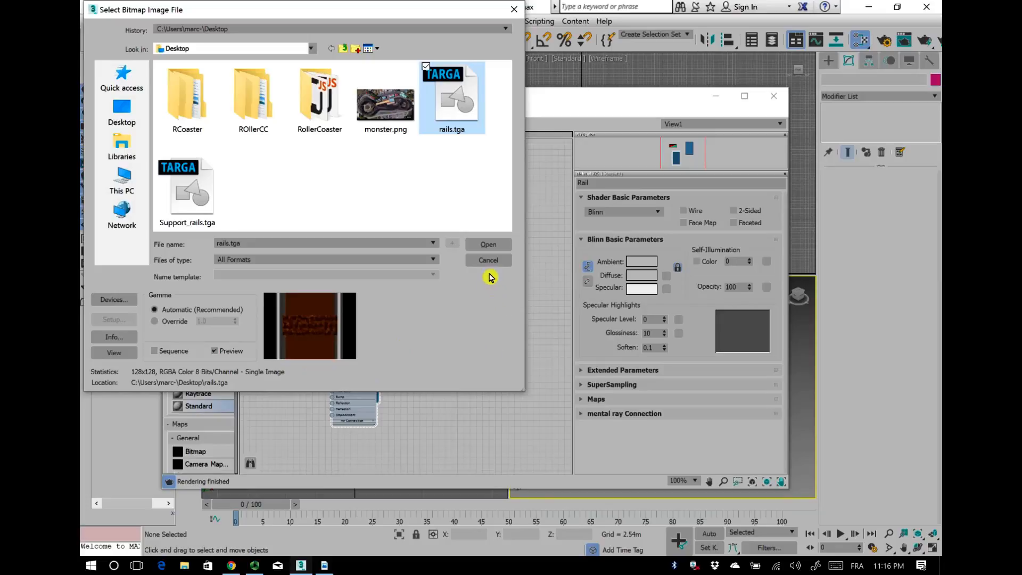
pyautogui.click(487, 245)
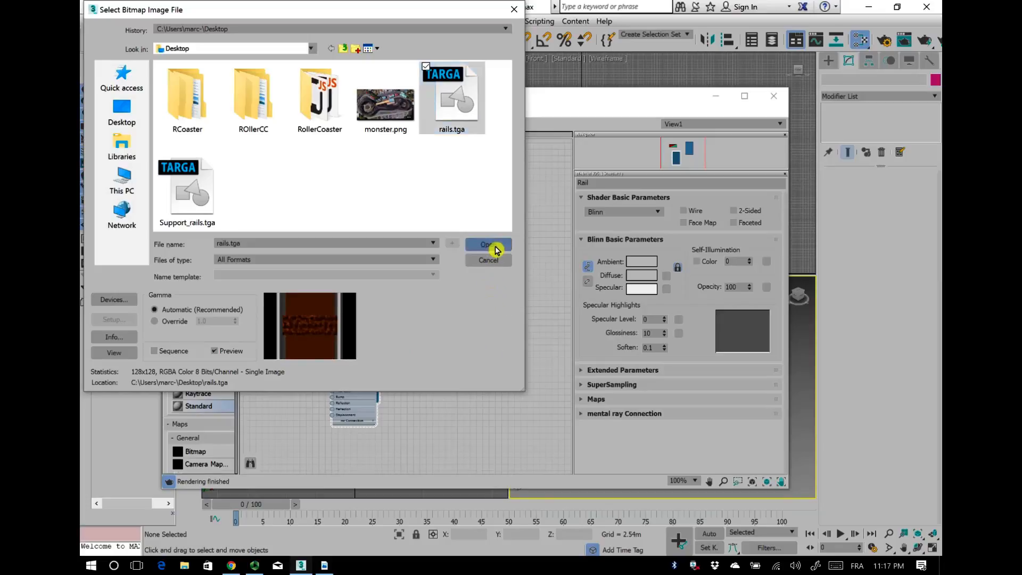
# Step: Connect the rails.tga bitmap to the Rail material's opacity as well and enable its shaded display in the viewport
pyautogui.moveTo(360, 346); pyautogui.dragTo(386, 347)
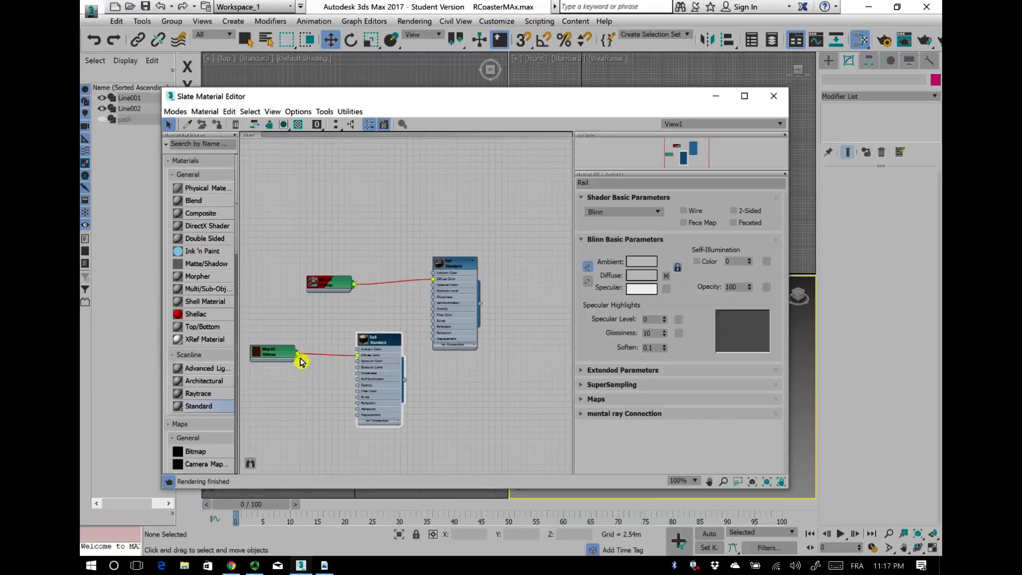
pyautogui.moveTo(303, 377); pyautogui.dragTo(358, 386)
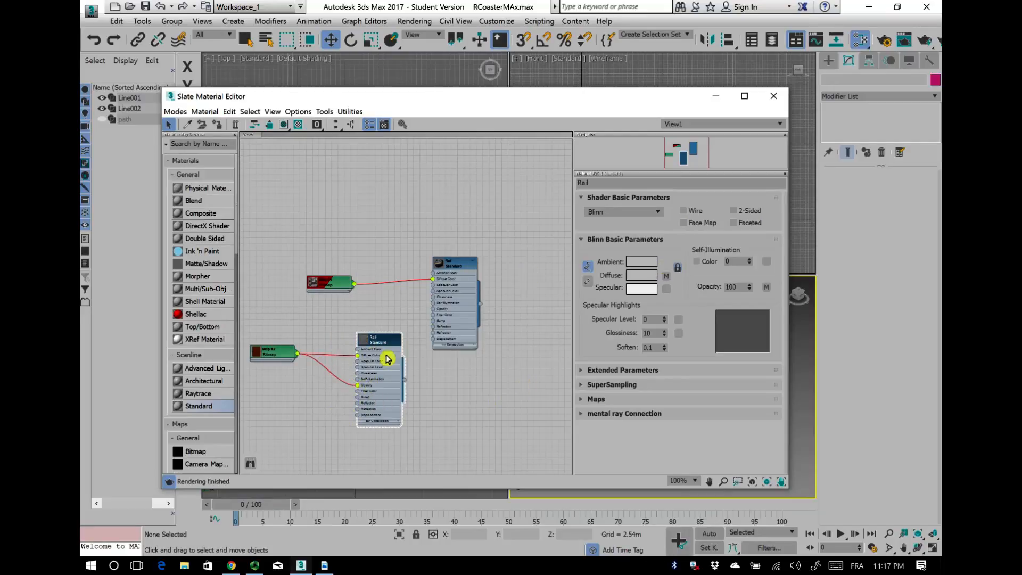
pyautogui.click(286, 126)
# Step: Select the swept track in the perspective view and assign the Rail material to it
pyautogui.moveTo(404, 106); pyautogui.dragTo(223, 168)
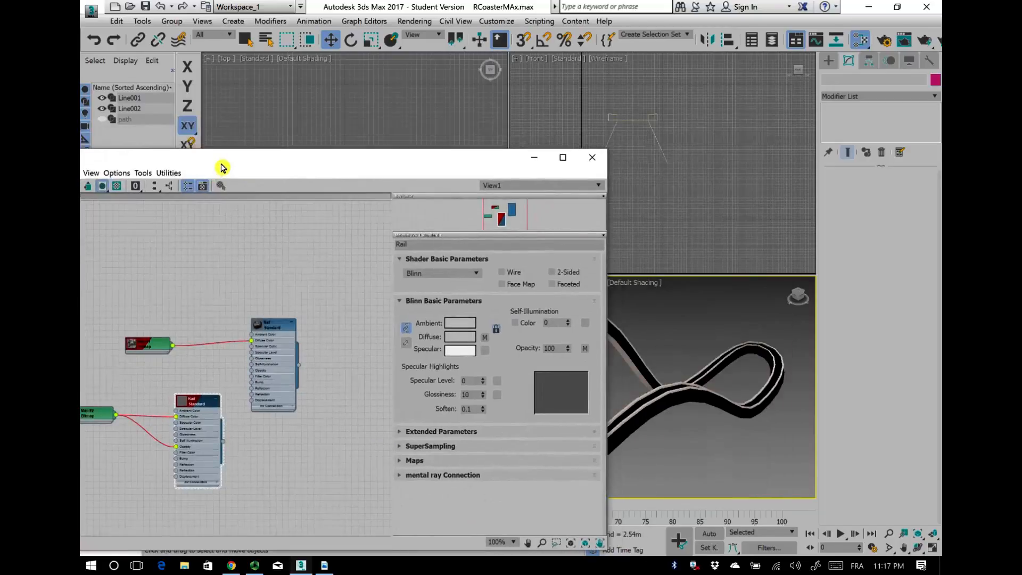
pyautogui.click(647, 404)
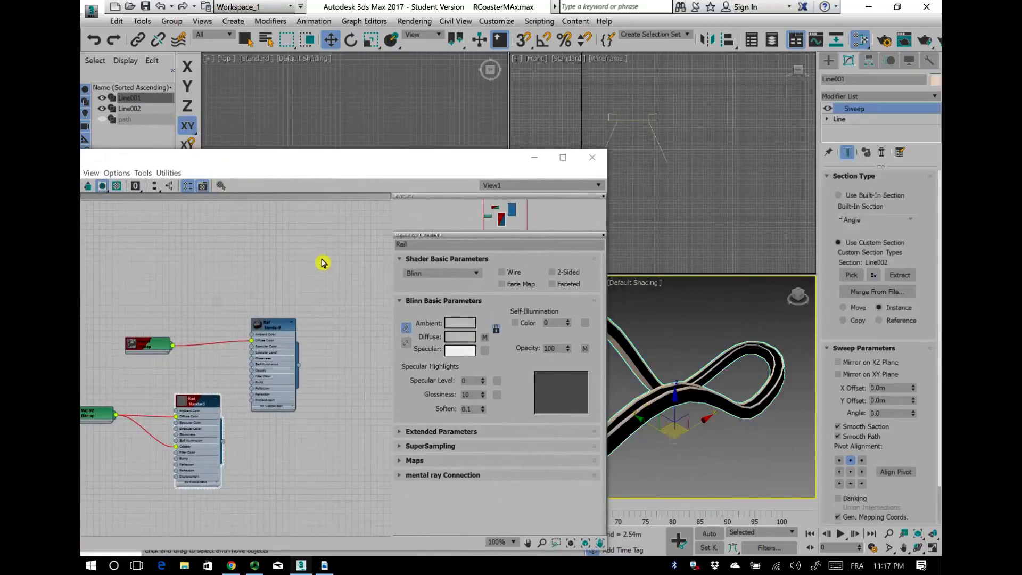
pyautogui.moveTo(260, 160); pyautogui.dragTo(251, 81)
pyautogui.click(440, 439)
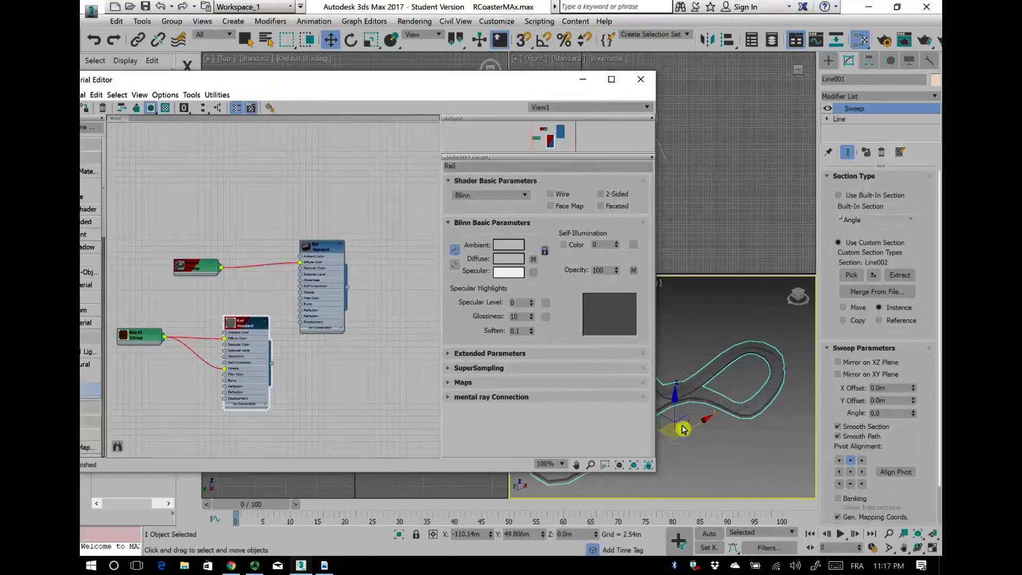
# Step: Set the mono channel output of the monster.png bitmap to Alpha
pyautogui.doubleClick(204, 268)
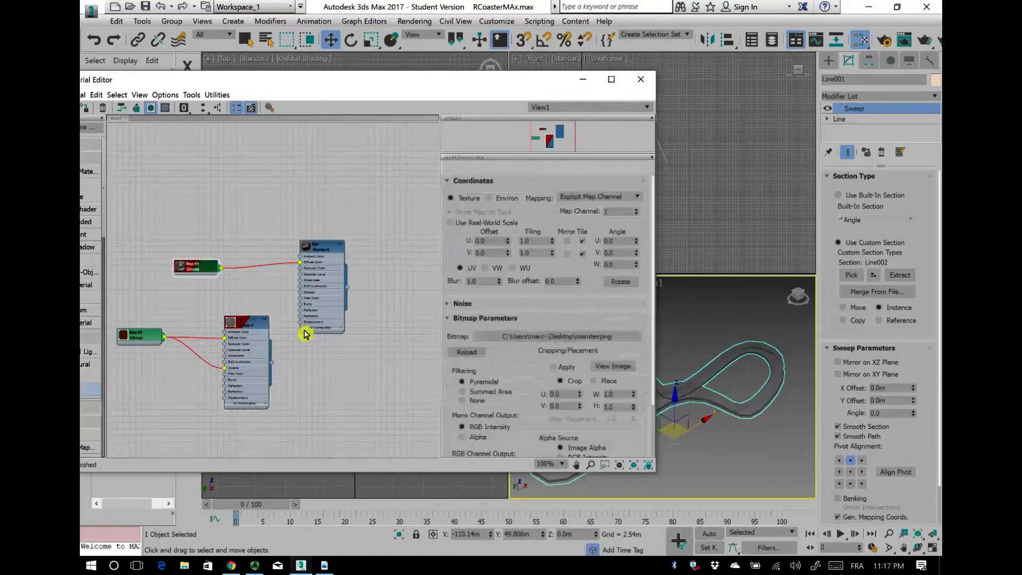
pyautogui.scroll(-3, 546, 308)
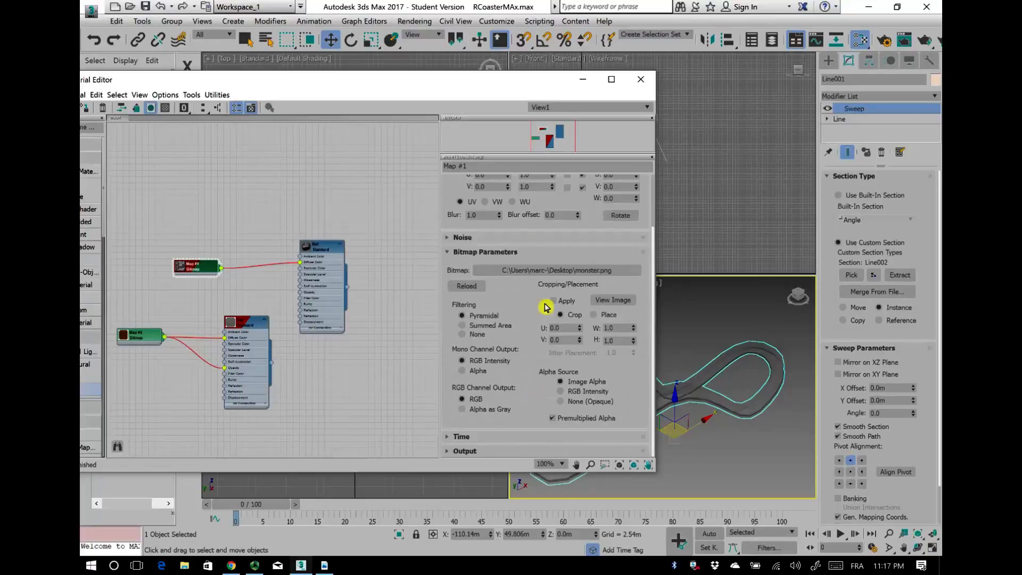
pyautogui.click(462, 373)
# Step: Enable shaded viewport display for the Ref material and toggle the Rail material's display off and back on
pyautogui.doubleClick(340, 256)
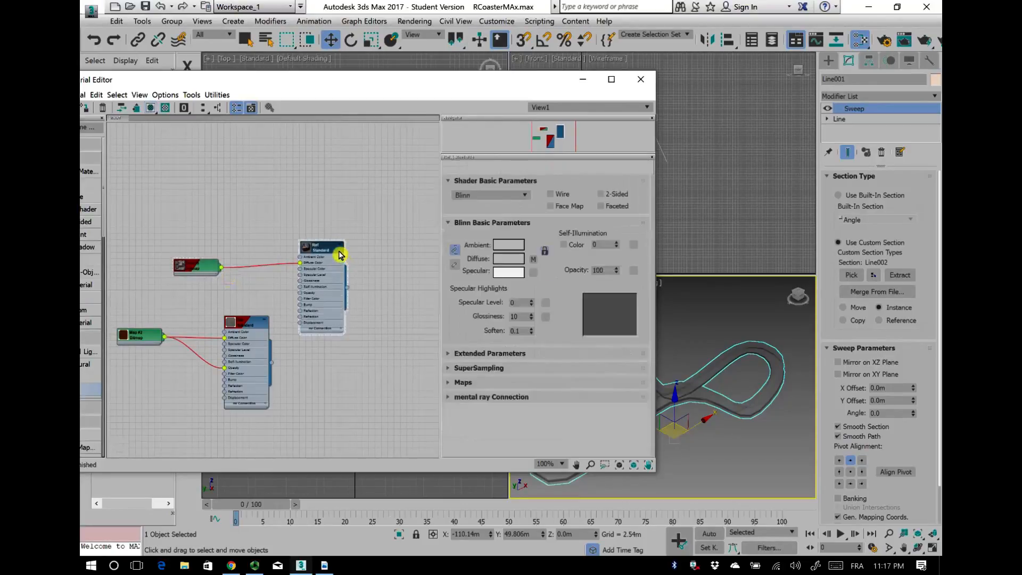
pyautogui.click(151, 109)
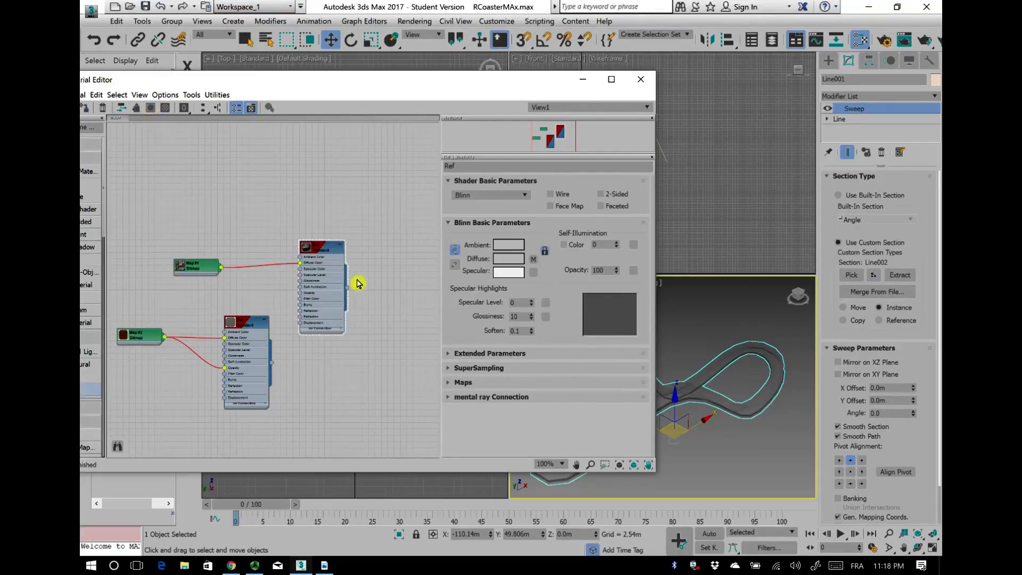
pyautogui.doubleClick(264, 330)
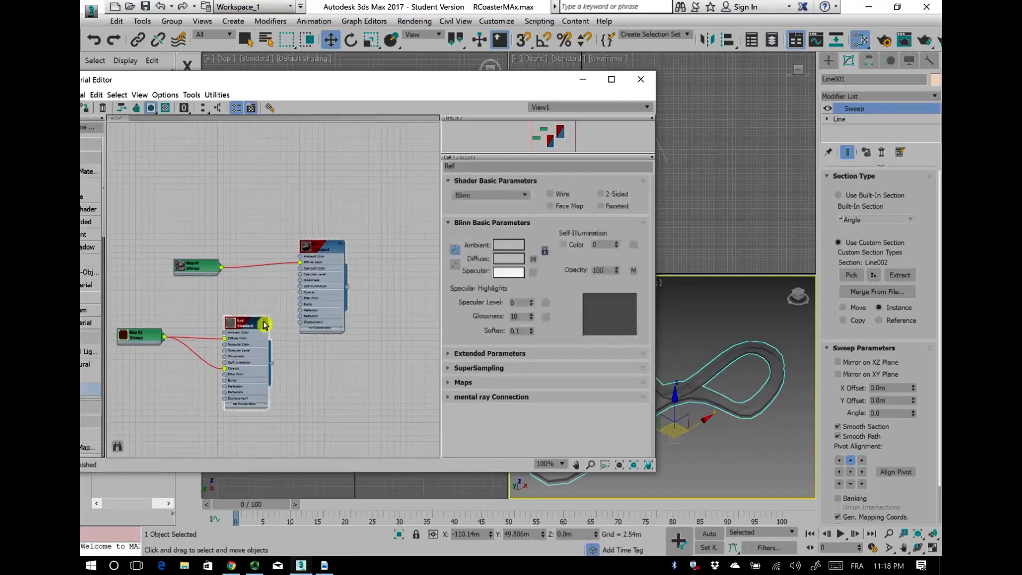
pyautogui.click(155, 108)
pyautogui.click(155, 109)
pyautogui.click(155, 109)
pyautogui.click(155, 109)
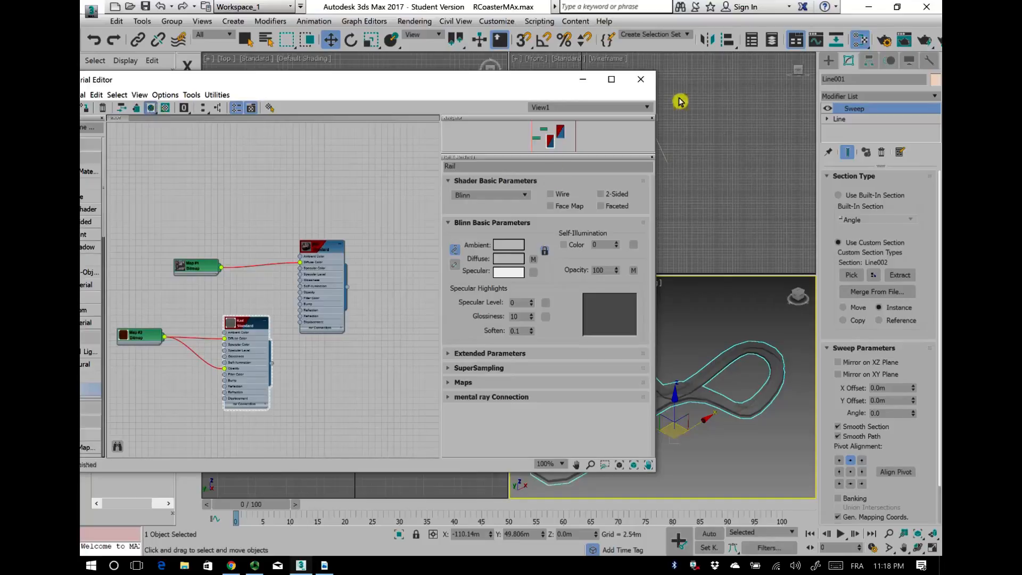
# Step: Minimize the material editor and examine the textured track in the perspective view
pyautogui.click(583, 80)
pyautogui.scroll(3, 634, 449)
pyautogui.scroll(-3, 634, 448)
pyautogui.scroll(-2, 615, 455)
pyautogui.scroll(4, 611, 450)
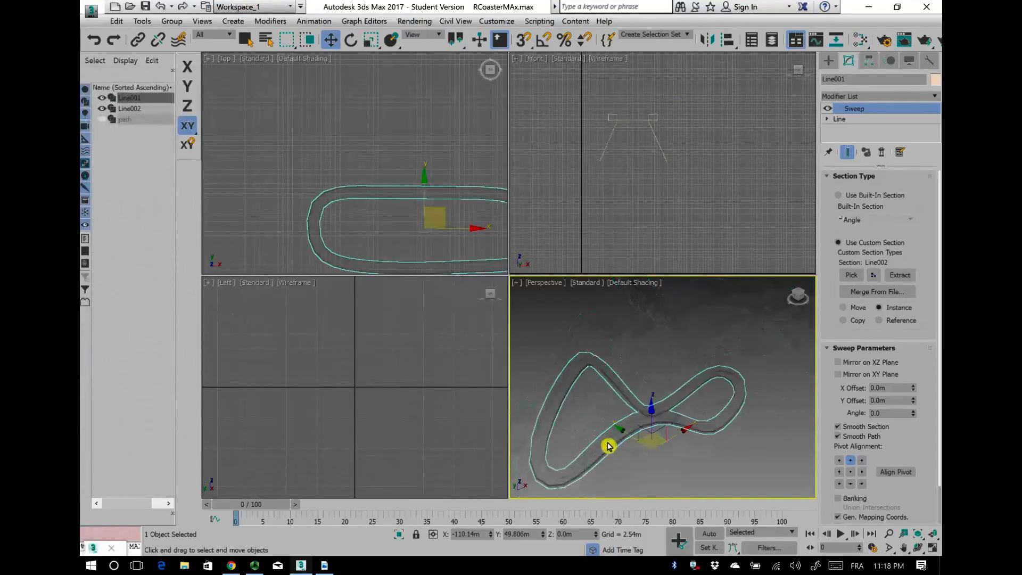
# Step: Add an Unwrap UVW modifier above the Sweep on the track and open its UV editor
pyautogui.click(936, 98)
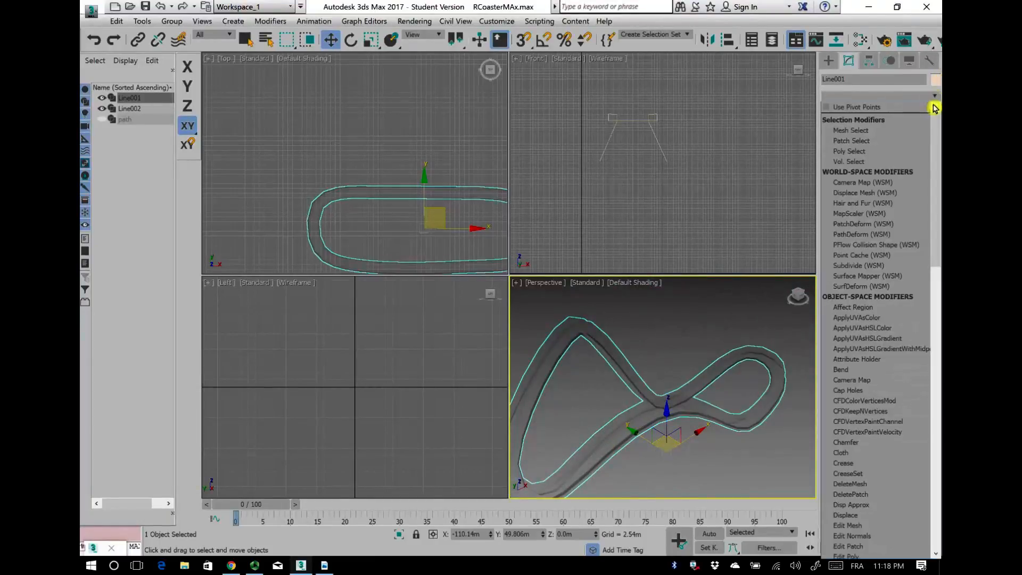
pyautogui.moveTo(937, 130); pyautogui.dragTo(933, 416)
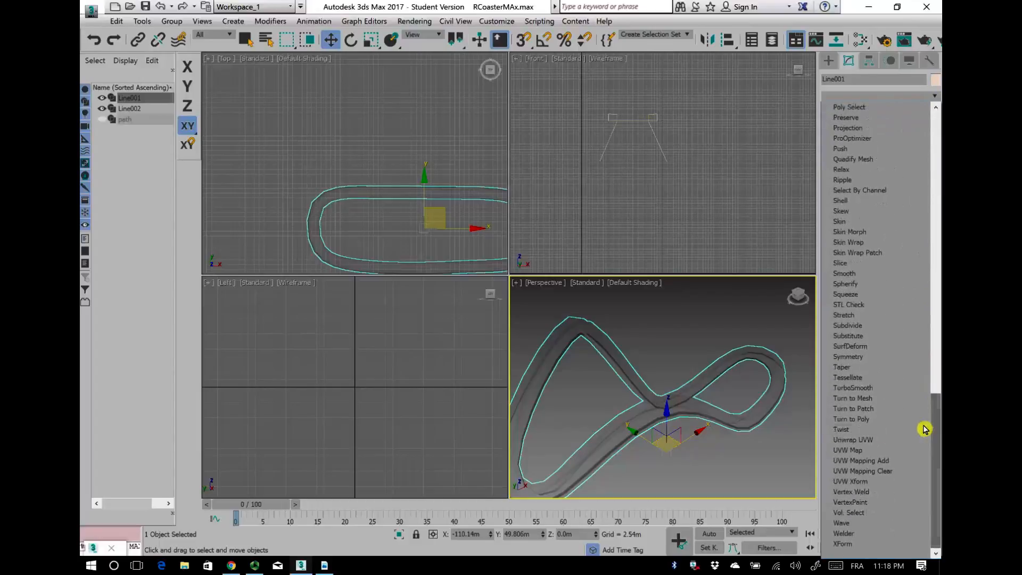
pyautogui.click(876, 441)
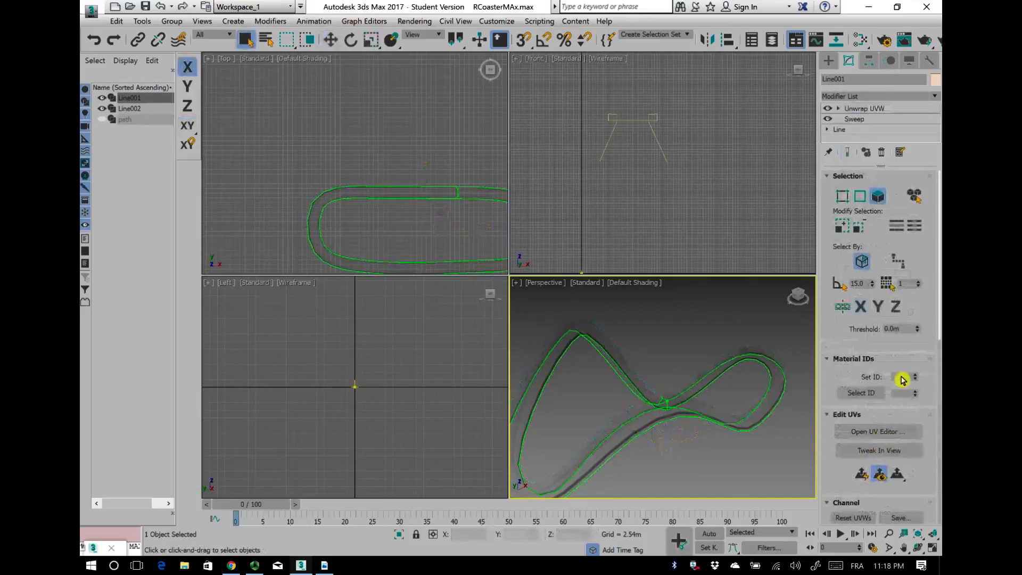
pyautogui.click(908, 433)
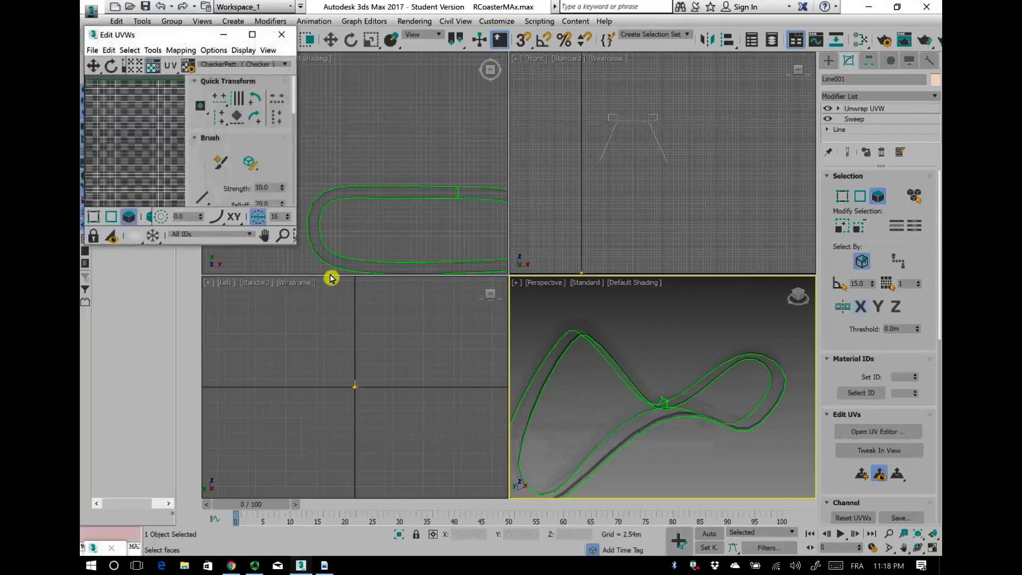
pyautogui.scroll(-5, 127, 160)
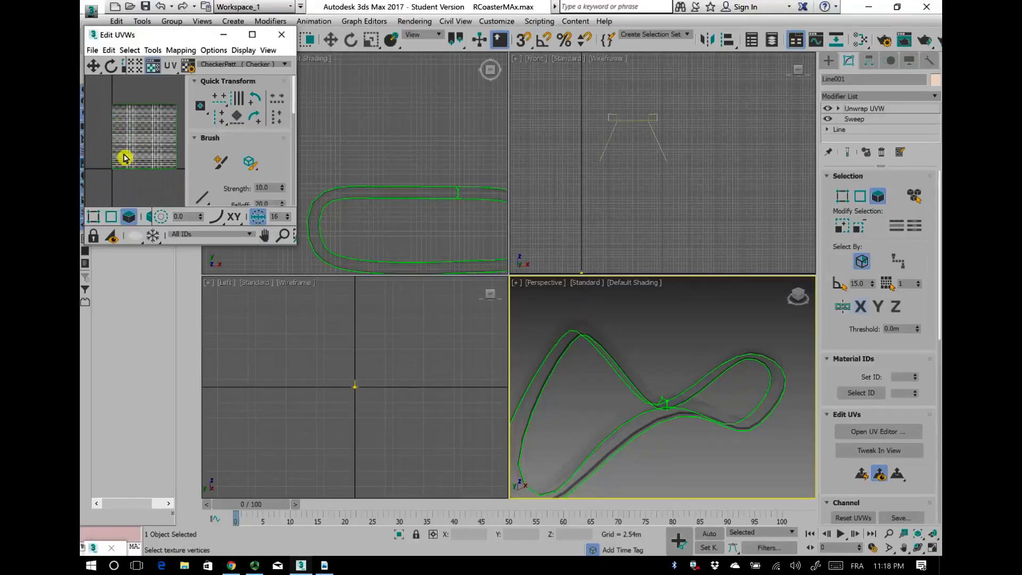
# Step: Check the Sweep modifier's mapping coordinate options and reopen the UV editor from the Unwrap UVW modifier
pyautogui.click(878, 122)
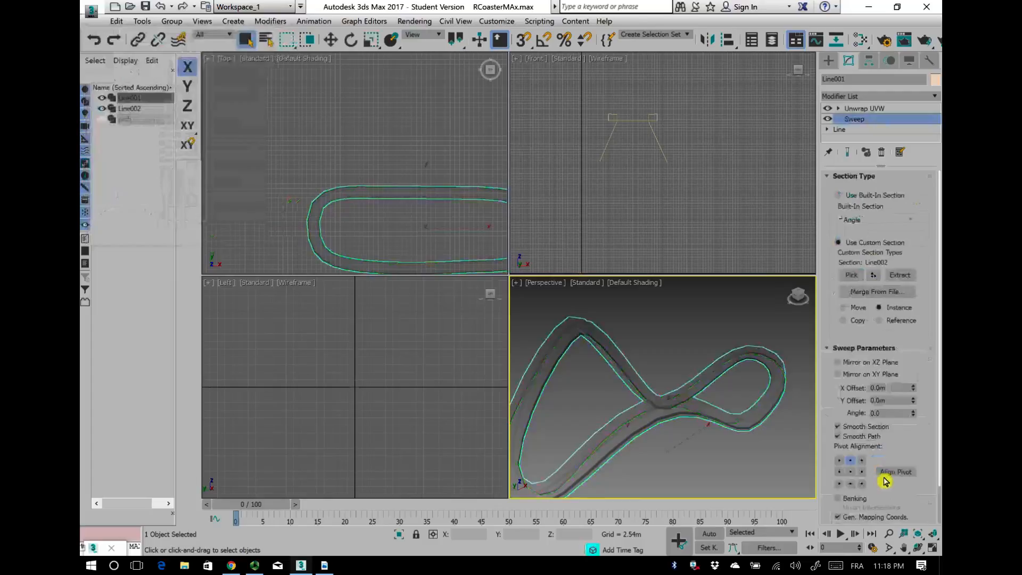
pyautogui.scroll(-2, 861, 508)
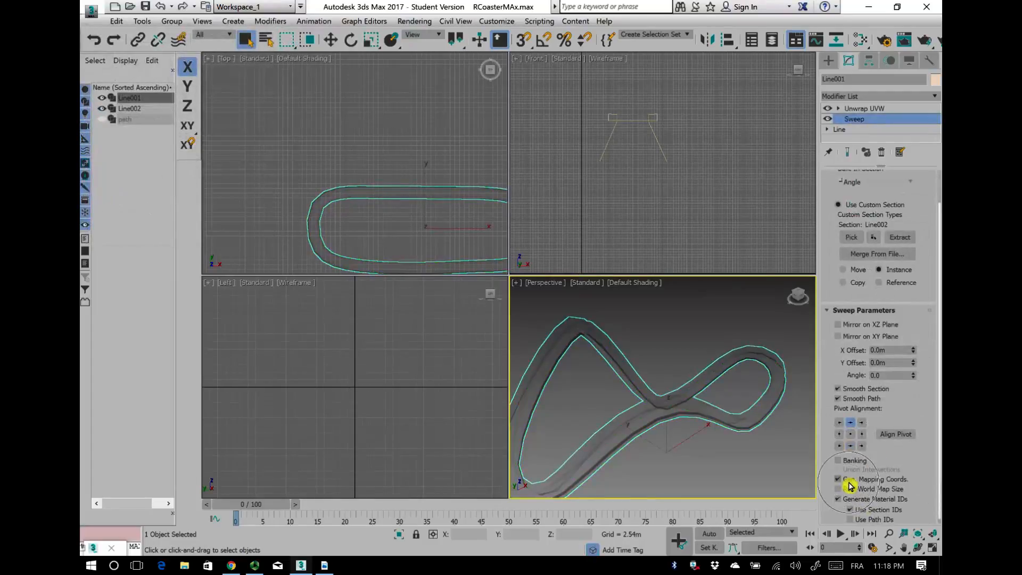
pyautogui.click(875, 110)
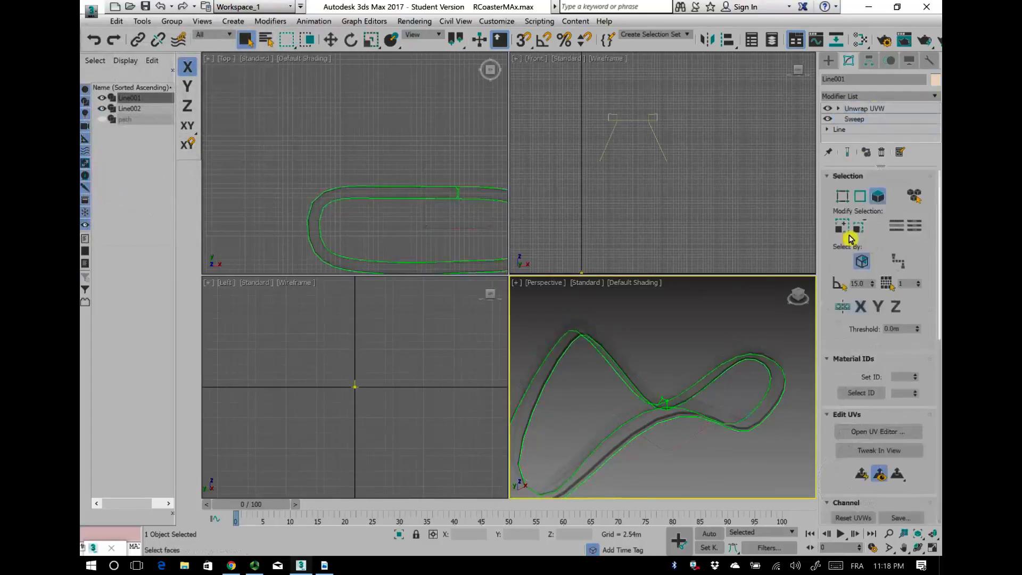
pyautogui.click(878, 431)
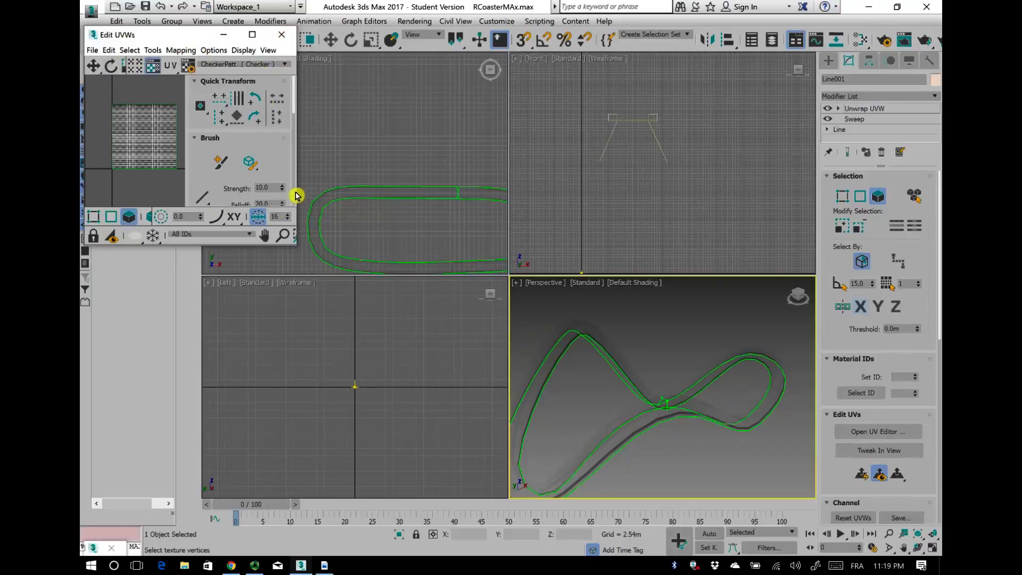
# Step: Widen the UV editor, select the whole track UV element in polygon mode, and stretch it vertically far beyond the texture tile
pyautogui.moveTo(299, 196); pyautogui.dragTo(622, 197)
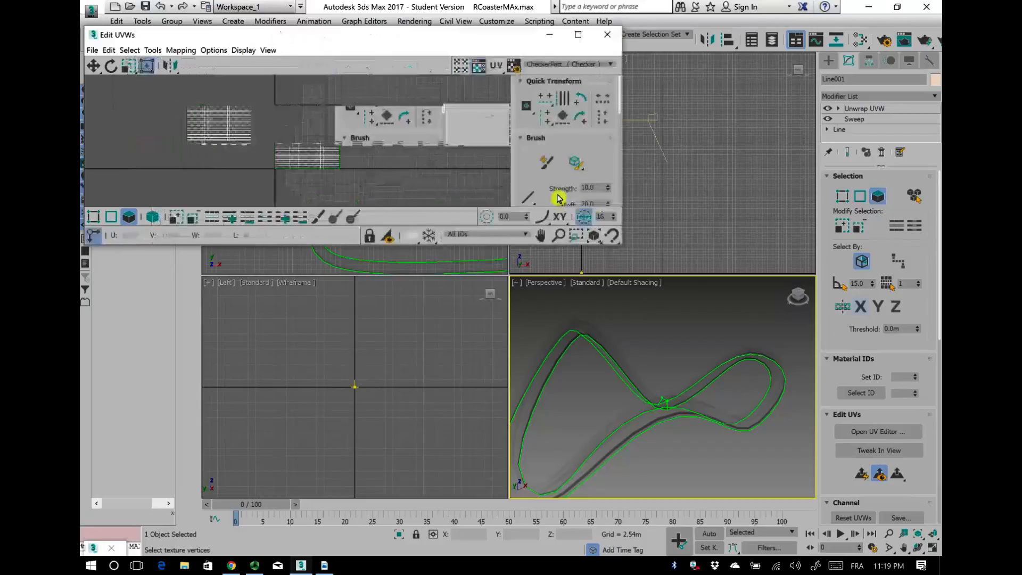
pyautogui.click(132, 68)
pyautogui.moveTo(133, 70); pyautogui.dragTo(135, 105)
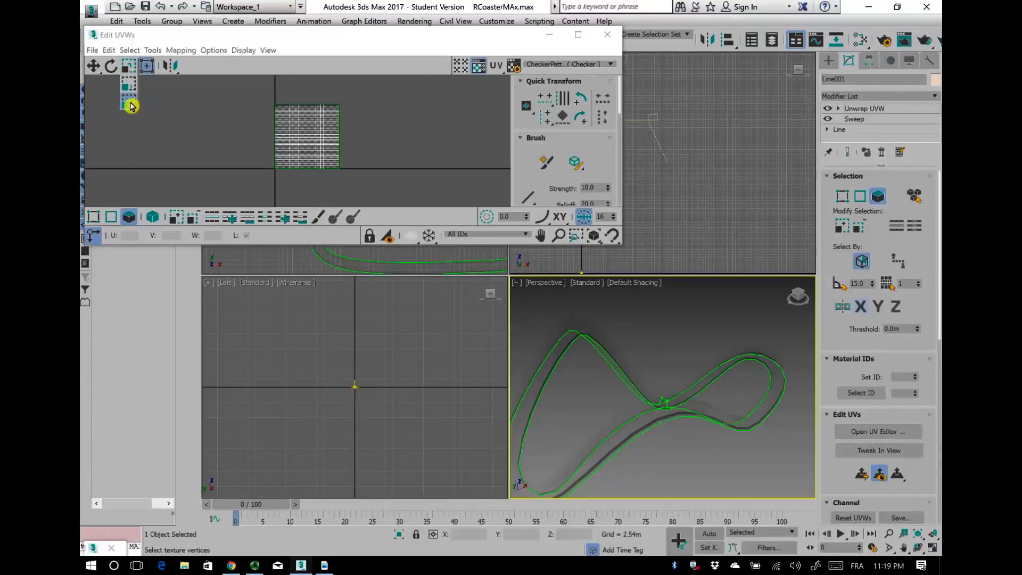
pyautogui.moveTo(131, 107); pyautogui.dragTo(131, 108)
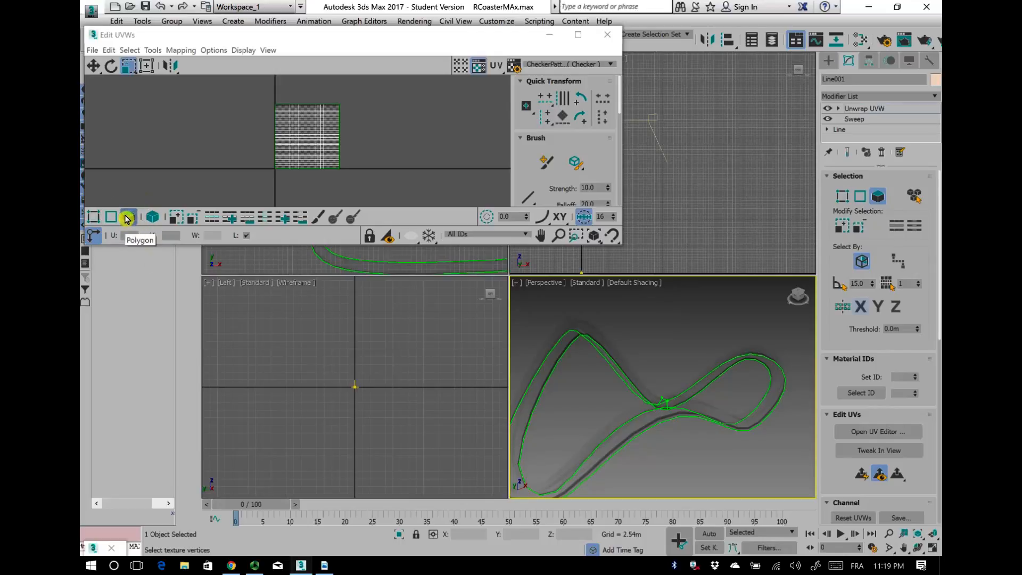
pyautogui.click(152, 218)
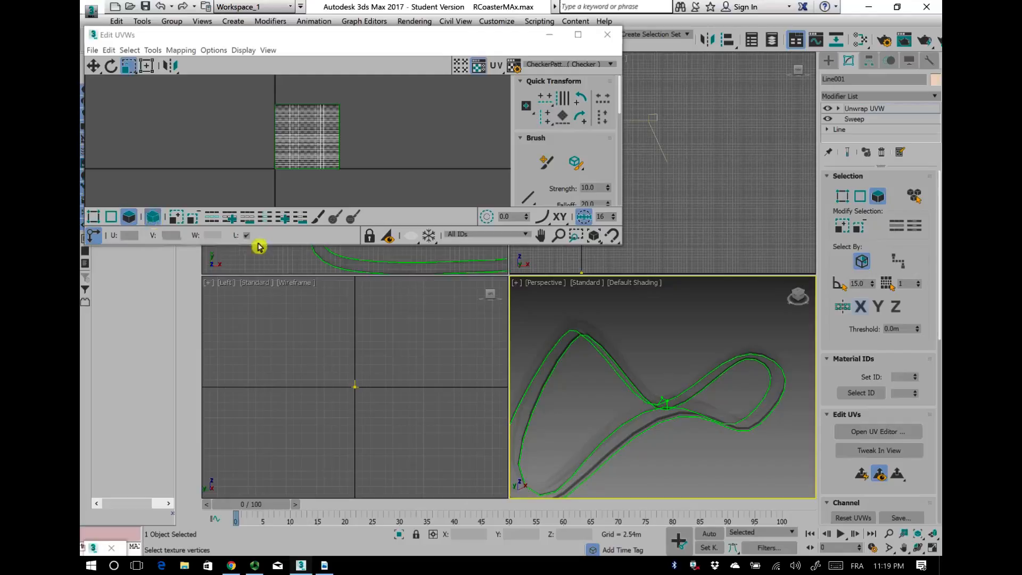
pyautogui.click(310, 138)
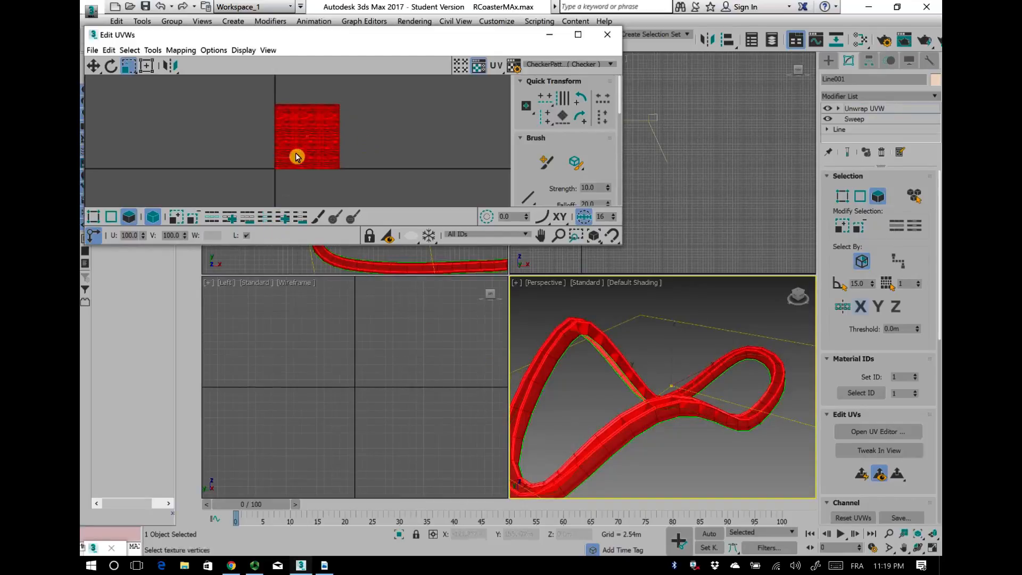
pyautogui.moveTo(311, 159); pyautogui.dragTo(305, 32)
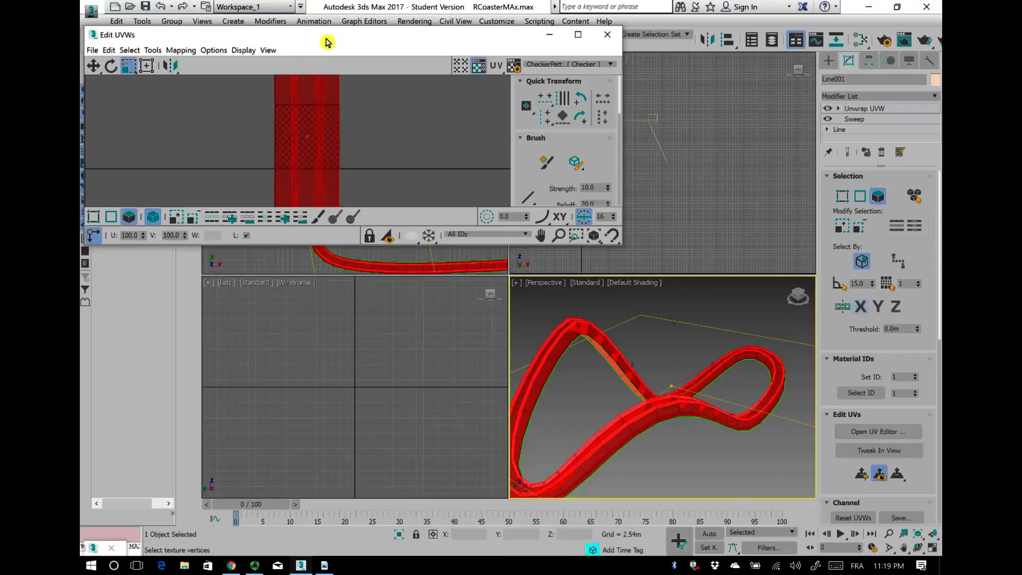
# Step: Examine a section of the track up close from another angle in the perspective view
pyautogui.scroll(5, 600, 413)
pyautogui.click(917, 547)
pyautogui.moveTo(680, 384); pyautogui.dragTo(630, 400)
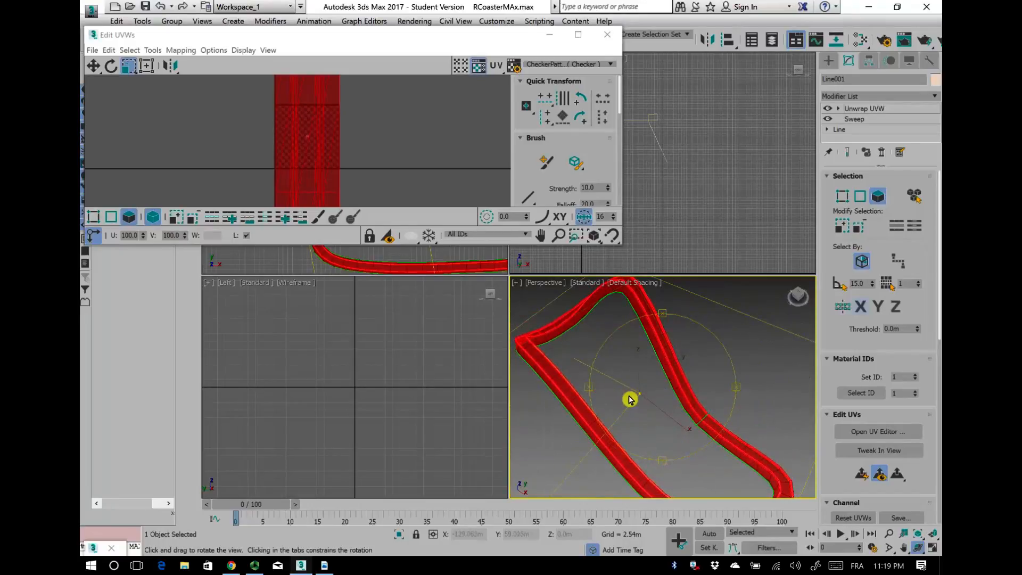
pyautogui.moveTo(674, 423); pyautogui.dragTo(677, 427)
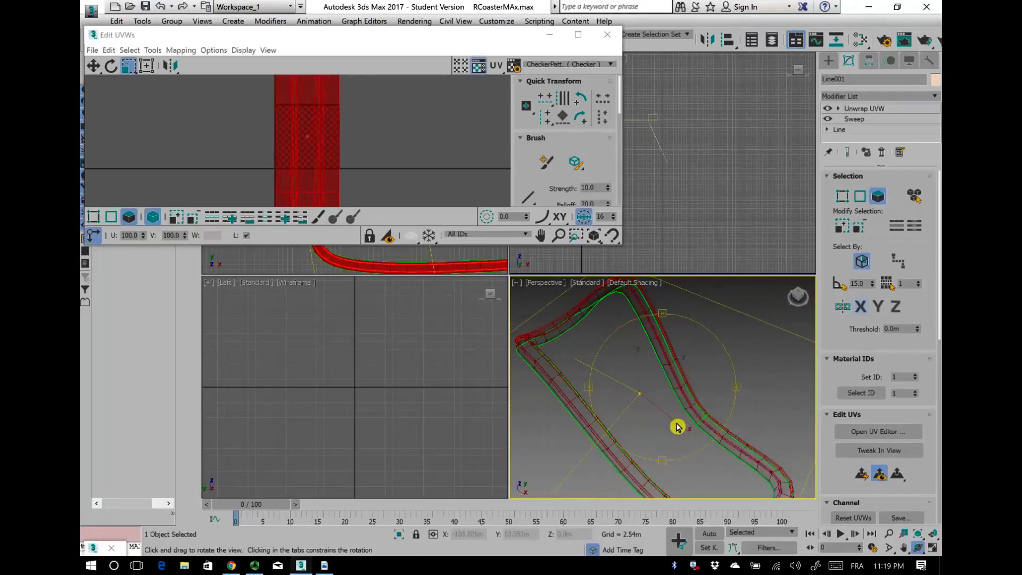
pyautogui.scroll(3, 664, 427)
pyautogui.moveTo(663, 427); pyautogui.dragTo(702, 399, button='middle')
pyautogui.scroll(2, 643, 432)
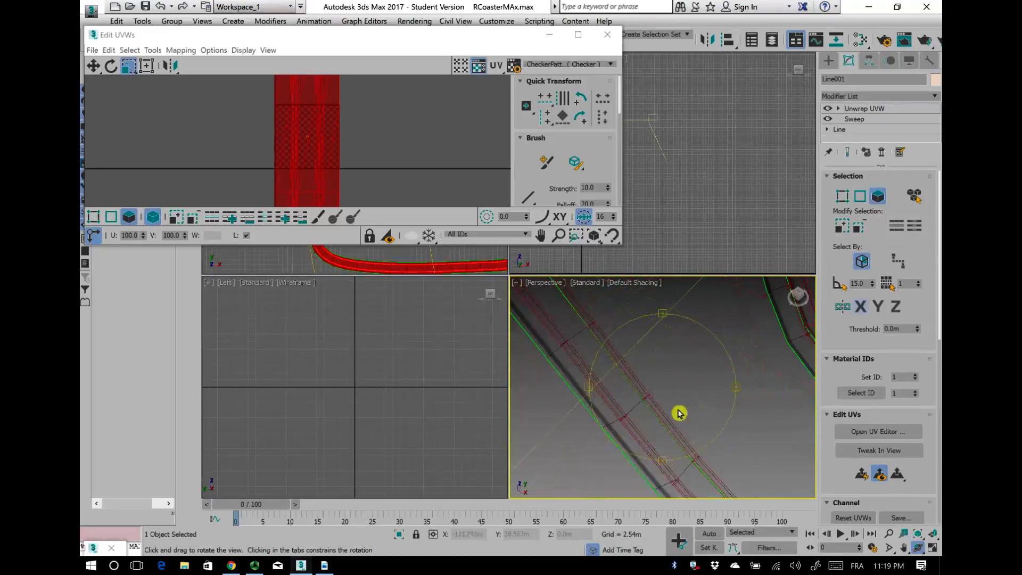
pyautogui.rightClick(694, 400)
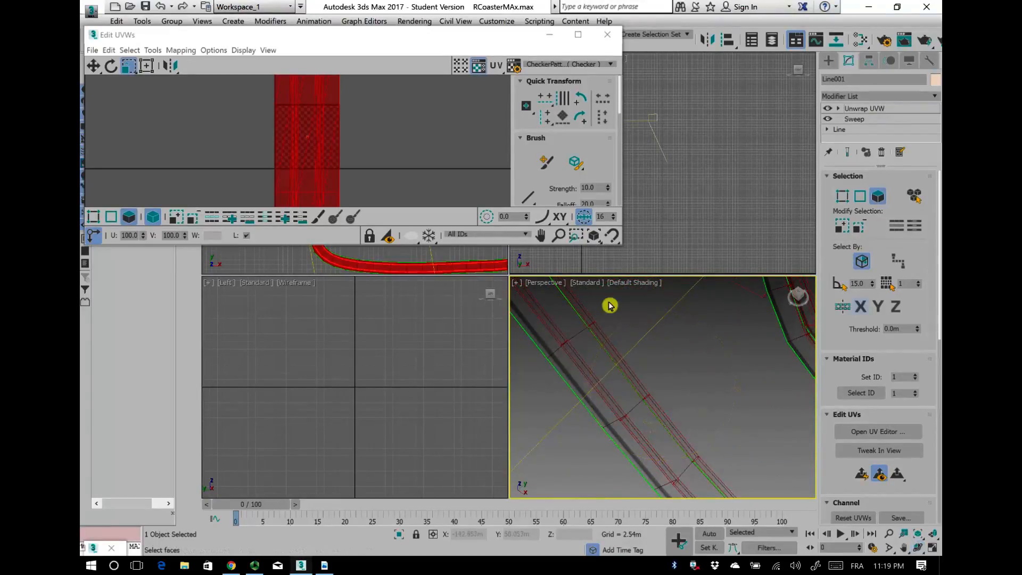
# Step: Set the rails.tga bitmap's mono channel output to Alpha, disable Premultiplied Alpha, and minimize the material editor
pyautogui.press('m')
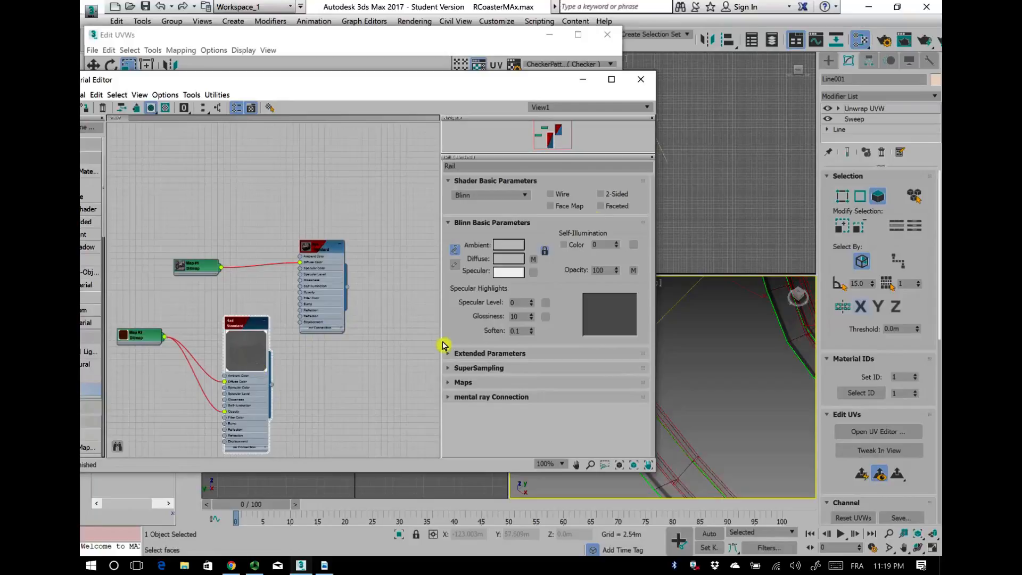
pyautogui.click(533, 261)
pyautogui.scroll(-3, 525, 426)
pyautogui.click(467, 372)
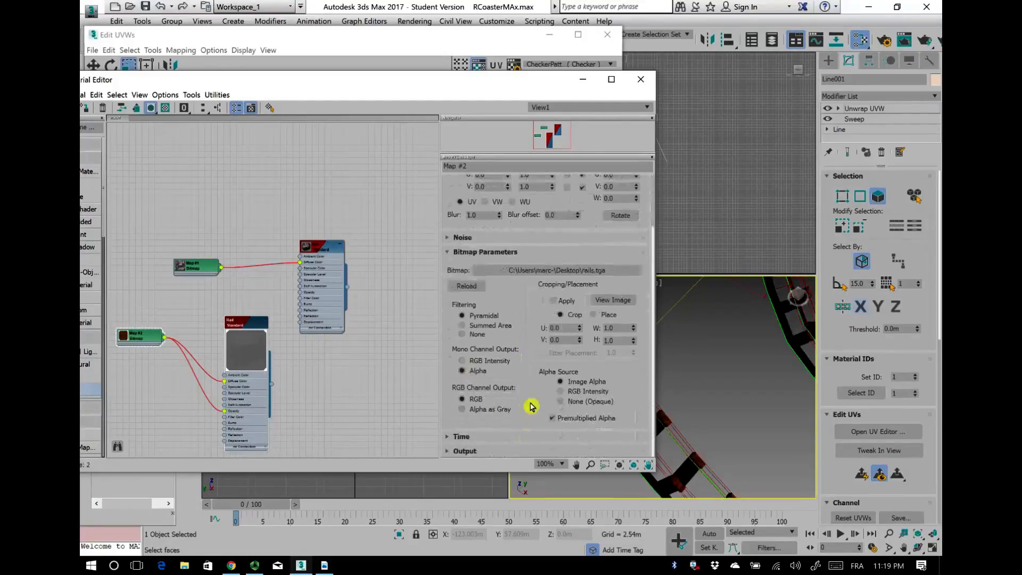
pyautogui.click(552, 418)
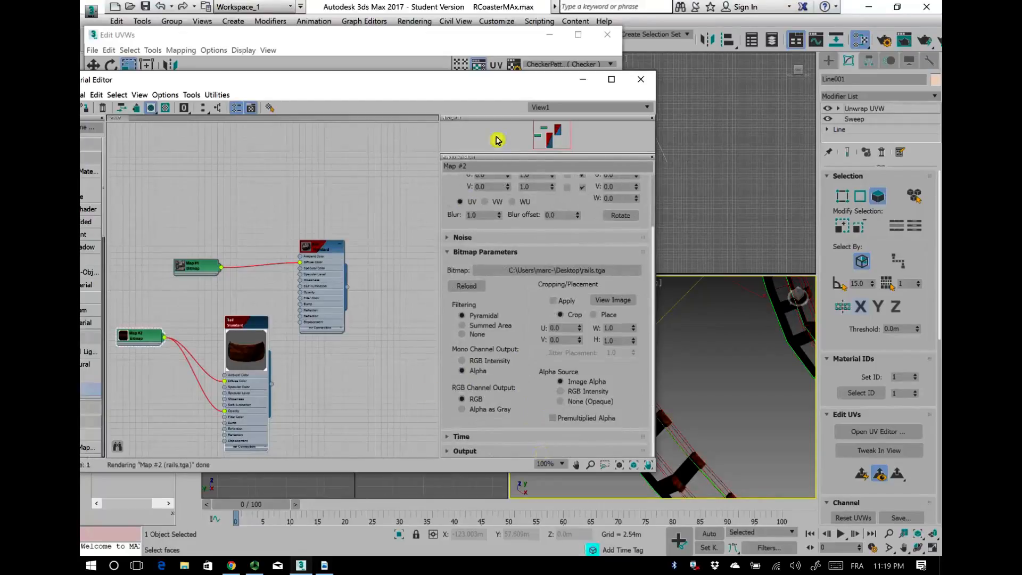
pyautogui.click(584, 81)
# Step: Examine the repeating rail texture along the track in the perspective view, including the seam where the loop closes
pyautogui.scroll(-5, 633, 445)
pyautogui.scroll(3, 632, 445)
pyautogui.scroll(2, 633, 449)
pyautogui.scroll(-6, 639, 455)
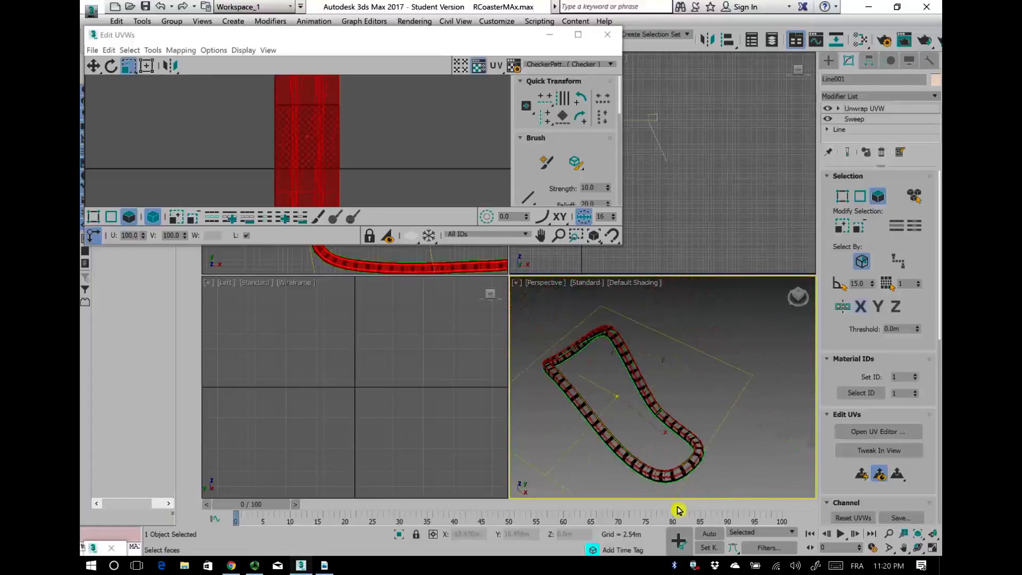
pyautogui.scroll(4, 650, 424)
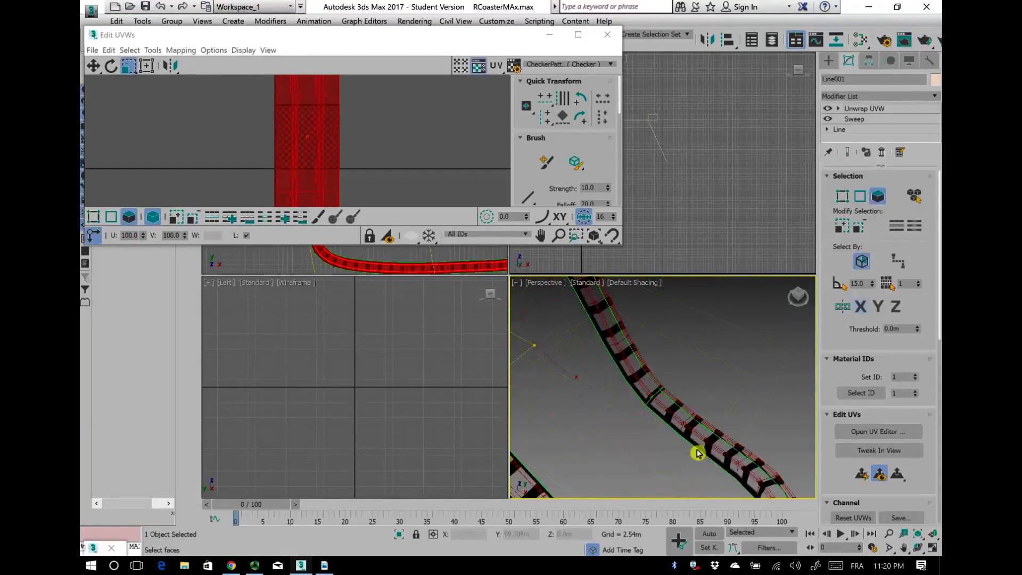
pyautogui.scroll(-5, 699, 454)
pyautogui.moveTo(721, 425); pyautogui.dragTo(710, 440, button='middle')
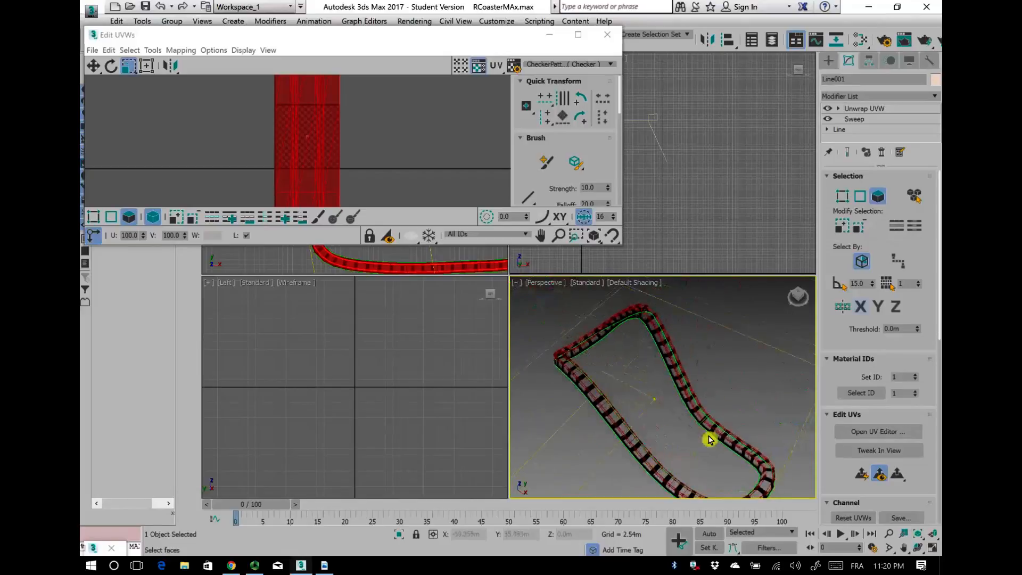
pyautogui.scroll(6, 735, 447)
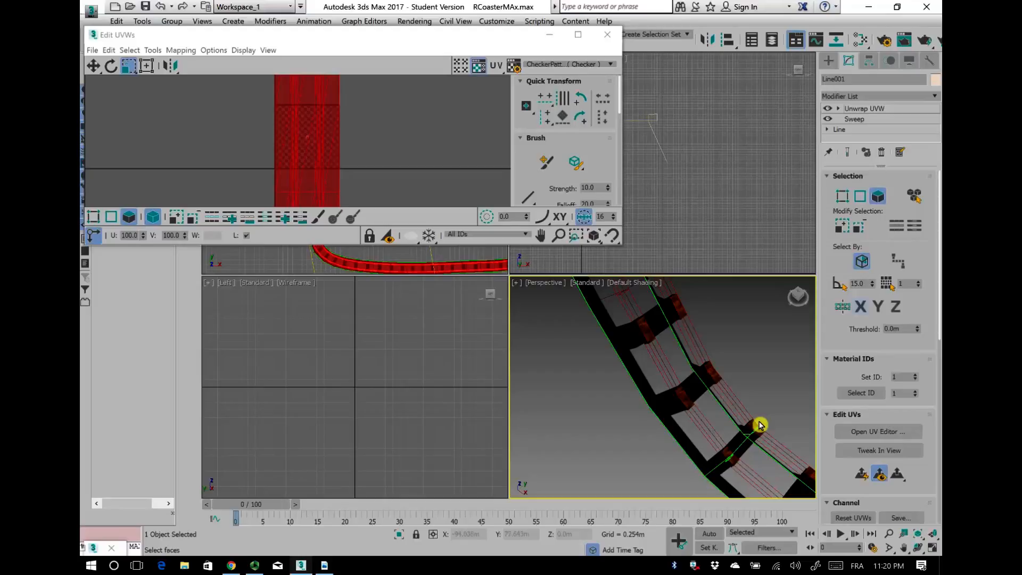
pyautogui.moveTo(724, 484); pyautogui.dragTo(634, 341, button='middle')
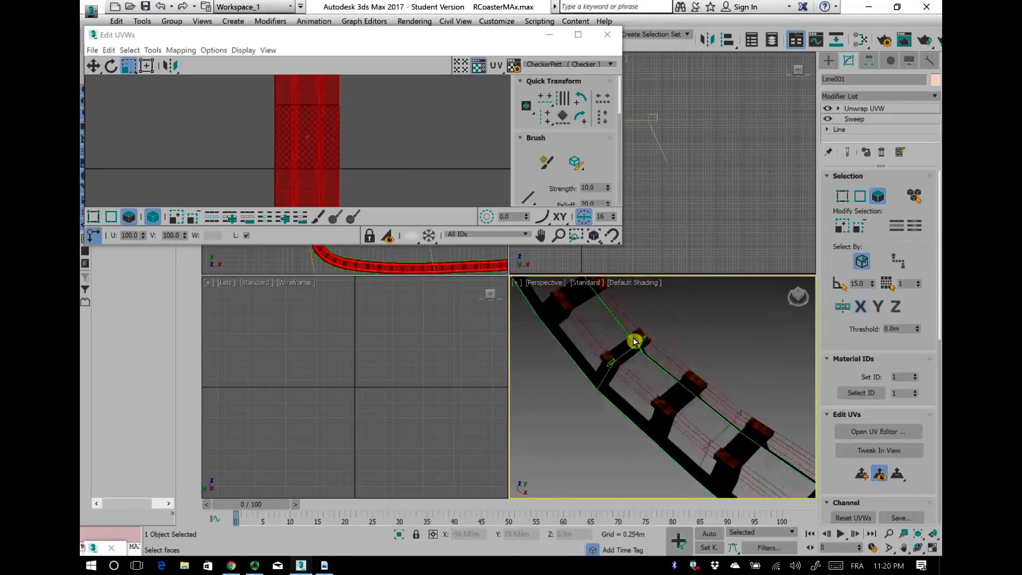
pyautogui.moveTo(610, 414); pyautogui.dragTo(665, 436, button='middle')
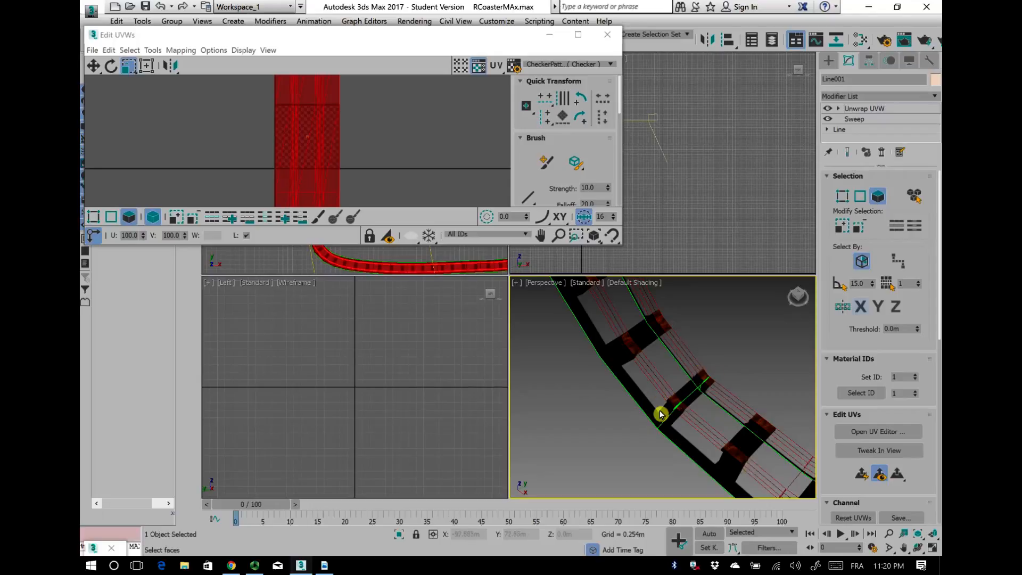
# Step: Scale the track's UVs vertically by about 190% and fine-tune the stretch to tighten the crosstie spacing
pyautogui.moveTo(312, 189); pyautogui.dragTo(322, 145)
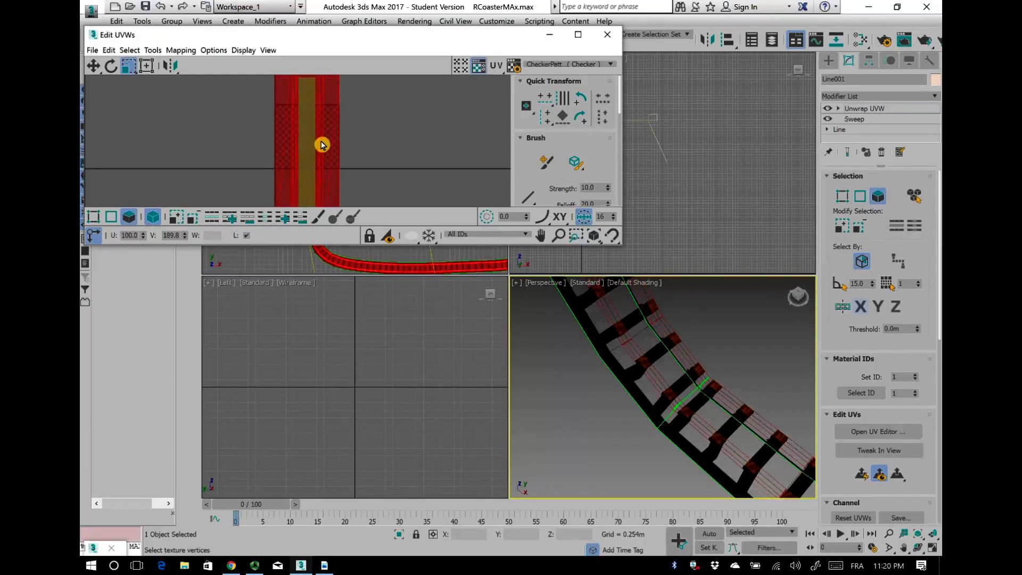
pyautogui.moveTo(321, 145); pyautogui.dragTo(322, 145)
pyautogui.scroll(3, 295, 178)
pyautogui.moveTo(297, 178); pyautogui.dragTo(331, 164, button='middle')
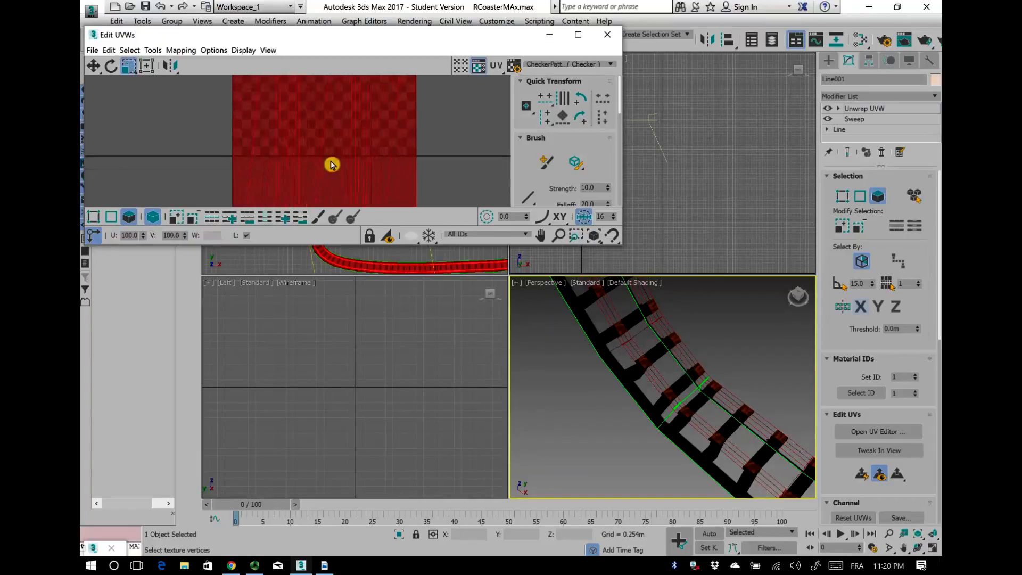
pyautogui.moveTo(334, 152); pyautogui.dragTo(627, 409)
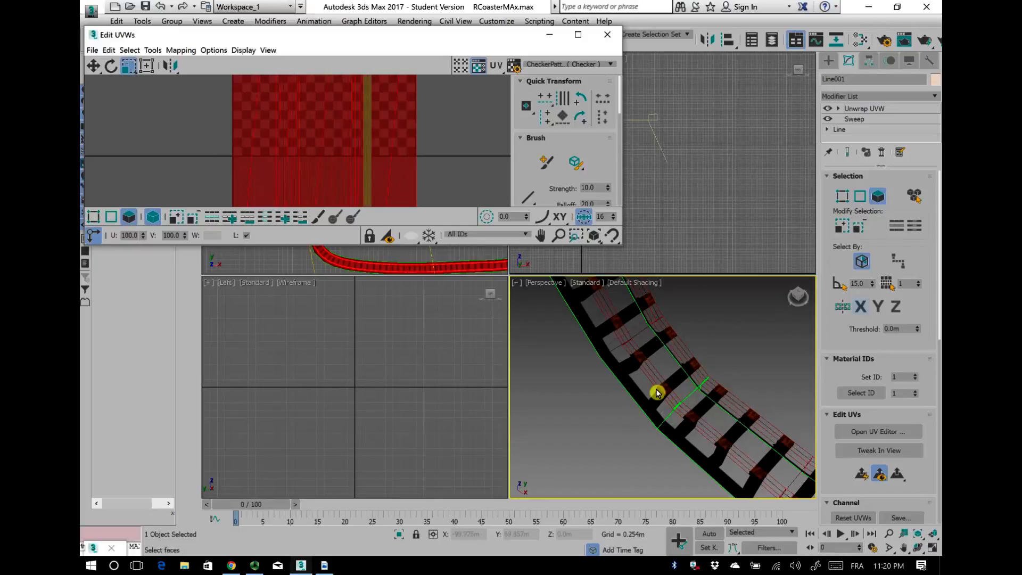
# Step: Inspect the crosstie spacing along the track's curves in the perspective view
pyautogui.scroll(-3, 631, 457)
pyautogui.scroll(-4, 631, 456)
pyautogui.scroll(6, 619, 441)
pyautogui.scroll(-4, 620, 442)
pyautogui.moveTo(663, 418); pyautogui.dragTo(642, 454, button='middle')
pyautogui.moveTo(716, 381); pyautogui.dragTo(695, 369, button='middle')
pyautogui.scroll(2, 695, 369)
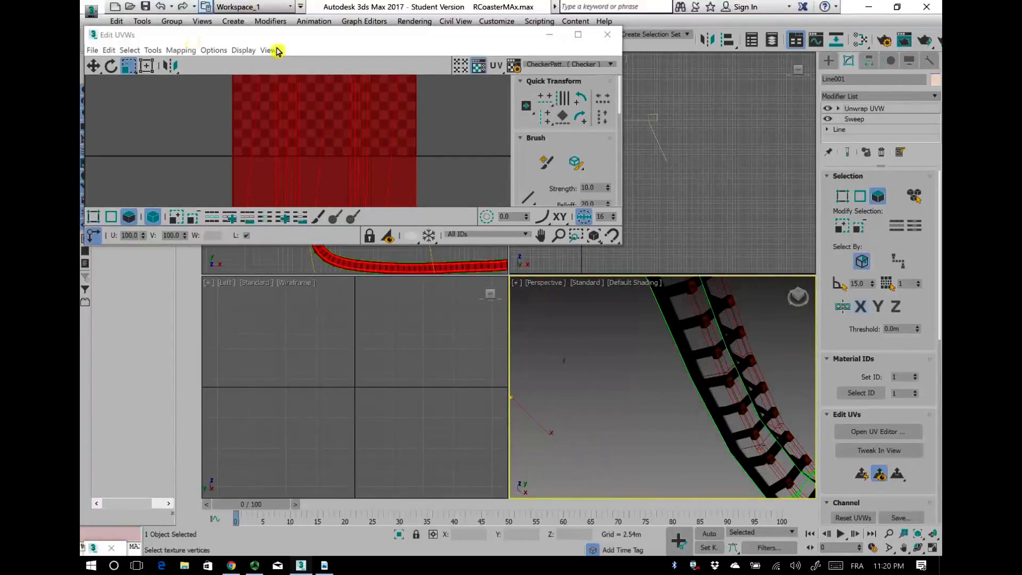
# Step: Scale the whole track's UVs horizontally to about two and a half times their width, then deselect them
pyautogui.click(416, 129)
pyautogui.scroll(-1, 417, 180)
pyautogui.scroll(5, 418, 179)
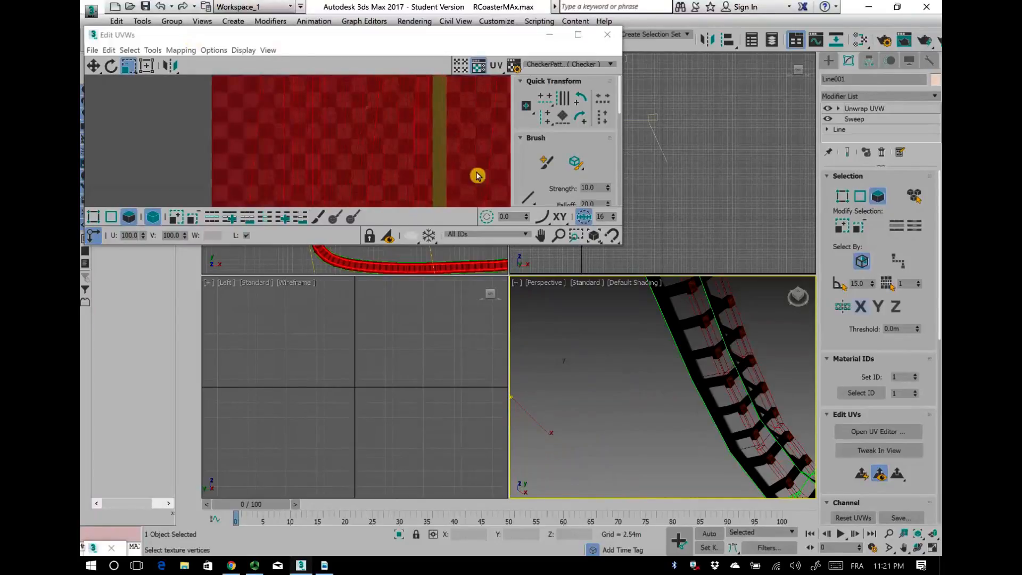
pyautogui.scroll(-8, 375, 183)
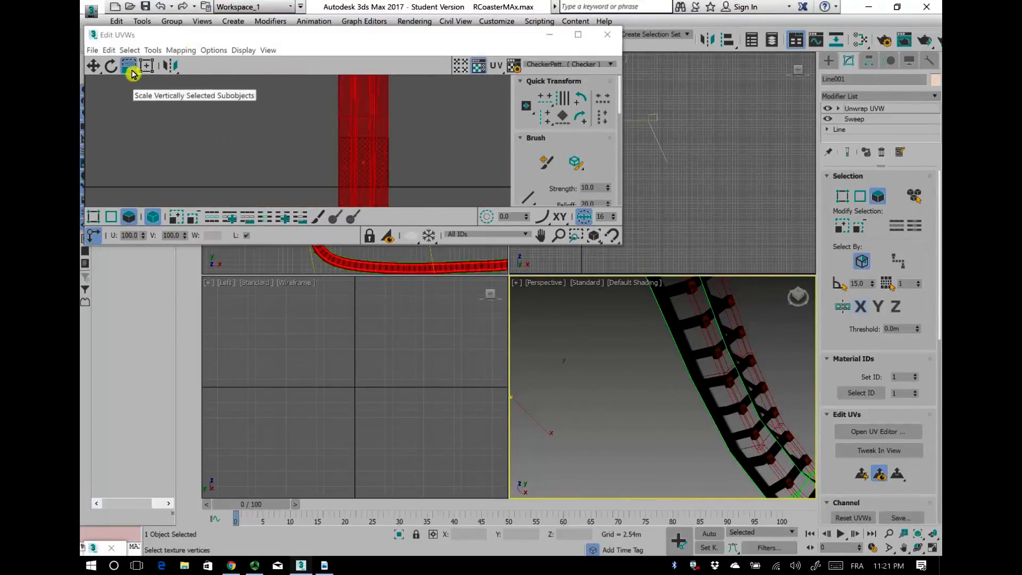
pyautogui.moveTo(132, 74); pyautogui.dragTo(133, 47)
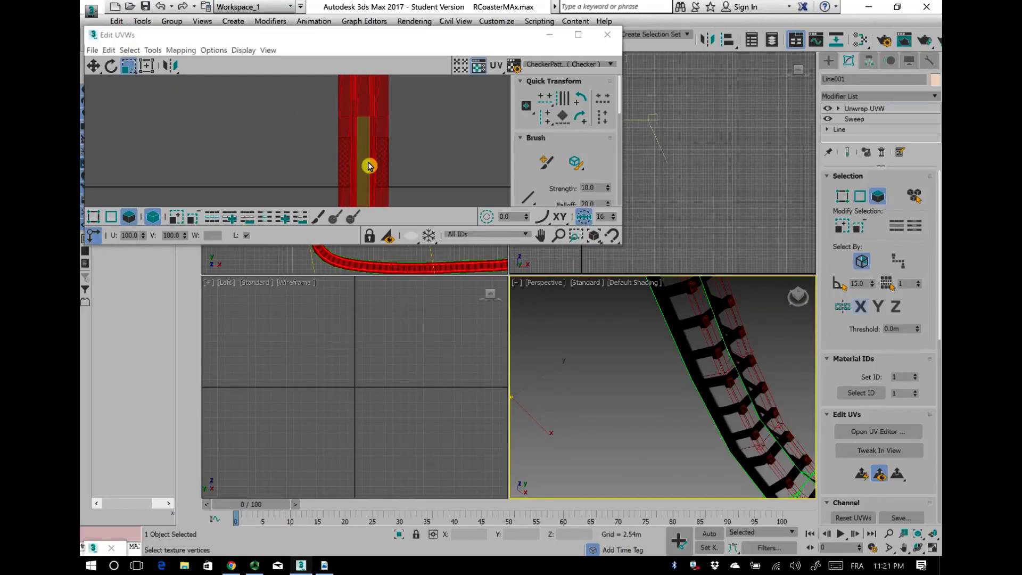
pyautogui.click(408, 175)
pyautogui.moveTo(359, 175); pyautogui.dragTo(486, 179)
pyautogui.click(486, 179)
pyautogui.click(343, 155)
pyautogui.click(442, 165)
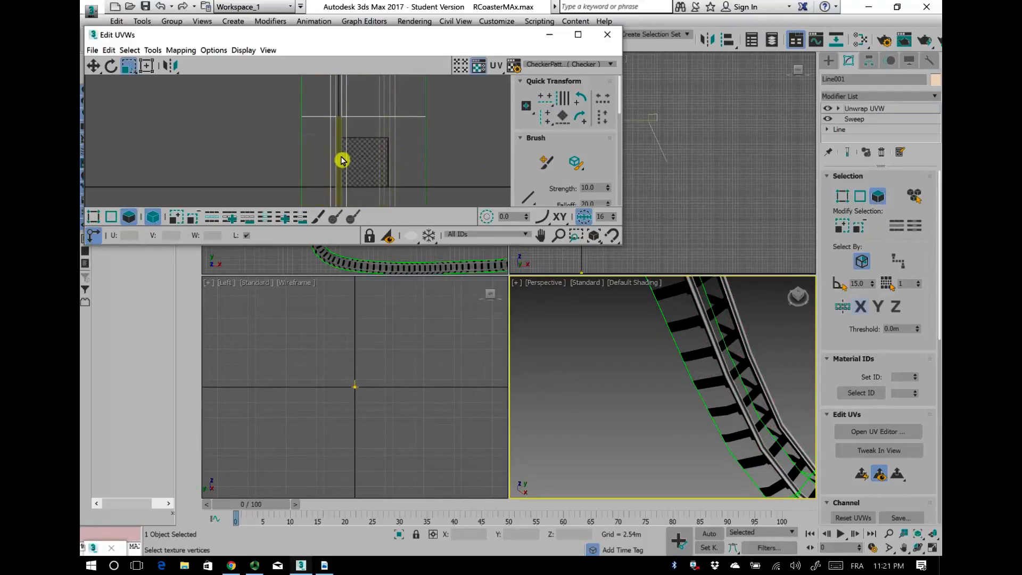
# Step: Maximize the UV editor and show the rails.tga map as its background instead of the checker pattern
pyautogui.scroll(3, 333, 158)
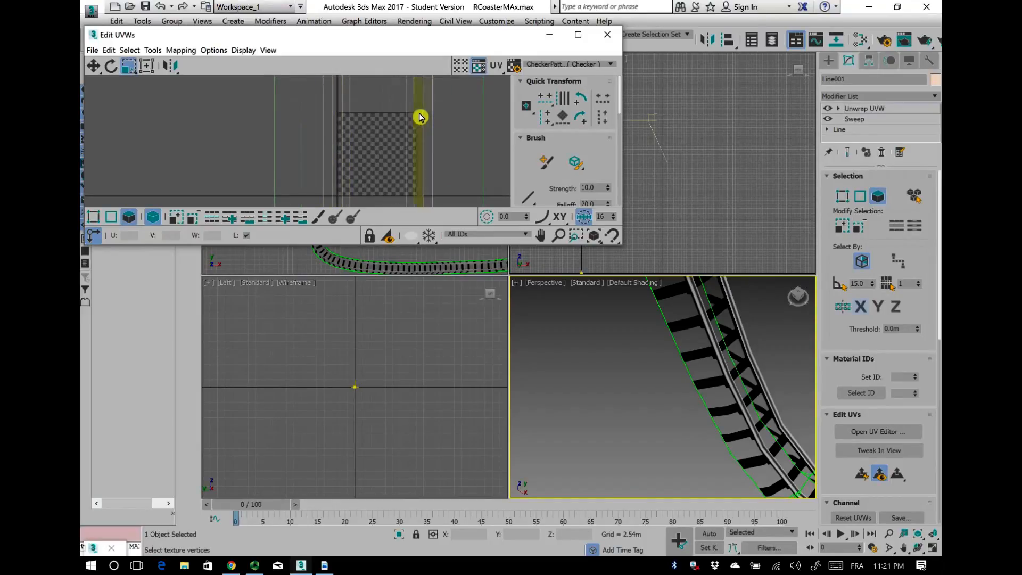
pyautogui.moveTo(735, 446); pyautogui.dragTo(674, 349, button='middle')
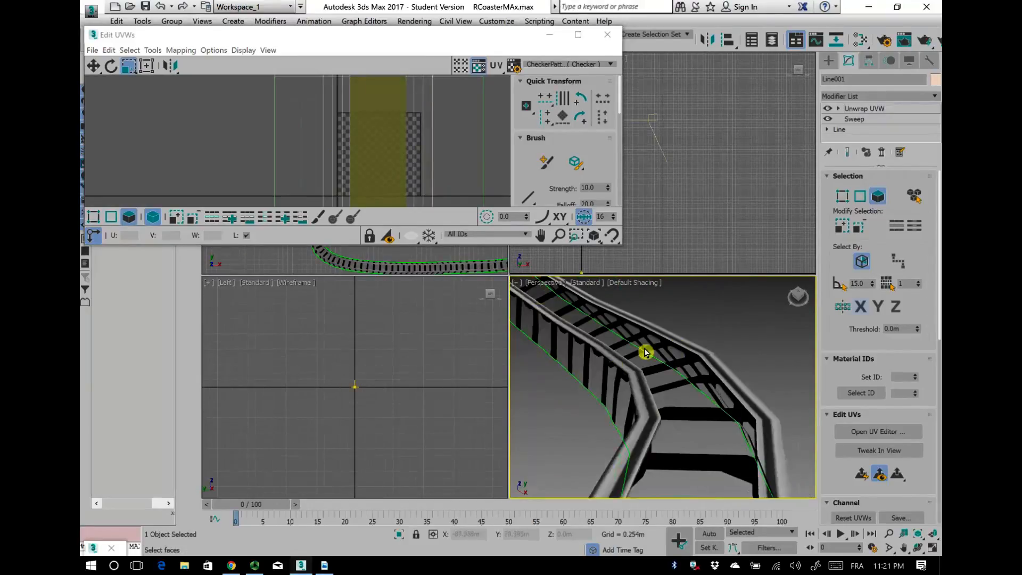
pyautogui.click(588, 37)
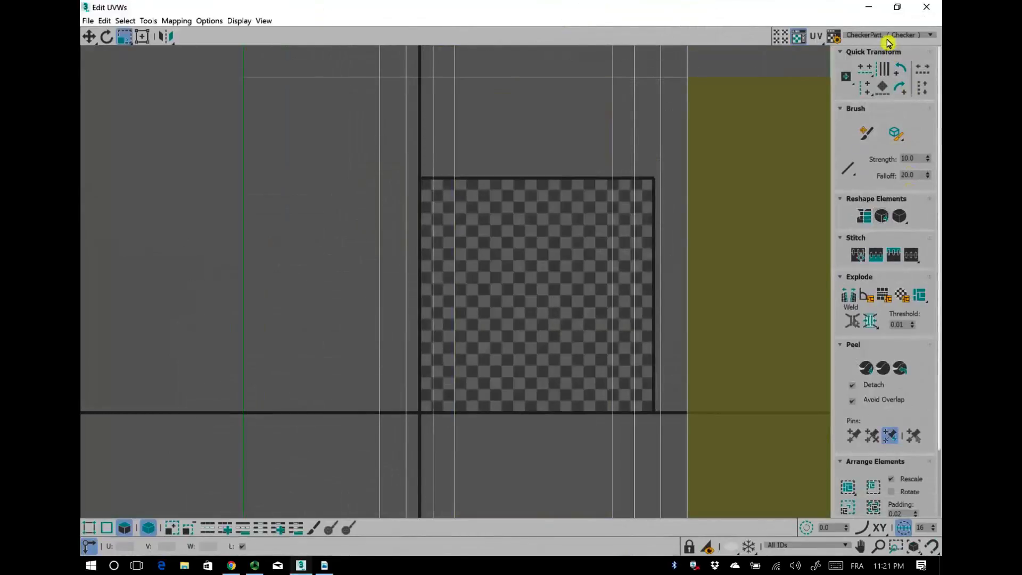
pyautogui.moveTo(394, 306); pyautogui.dragTo(343, 336, button='middle')
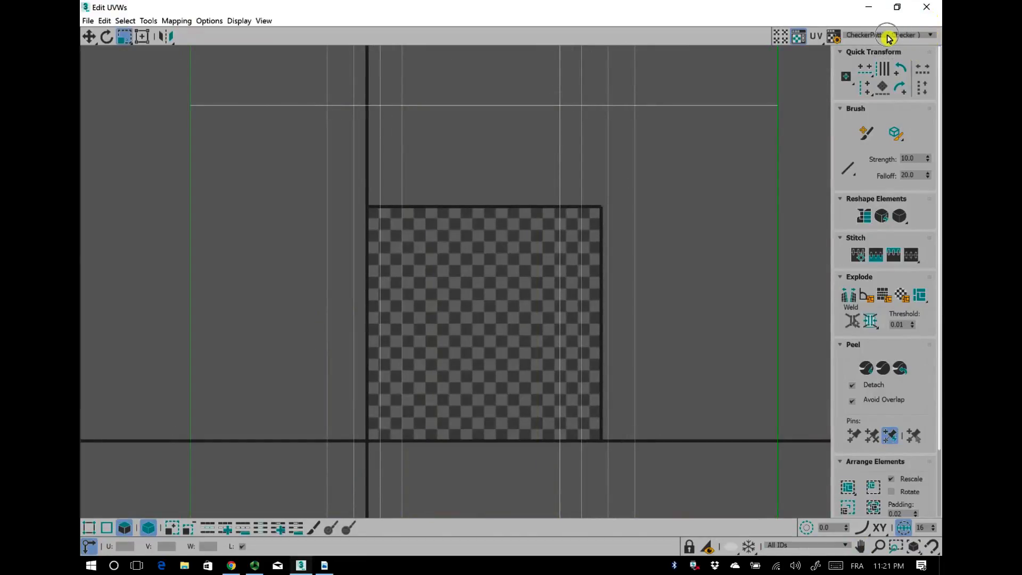
pyautogui.click(930, 38)
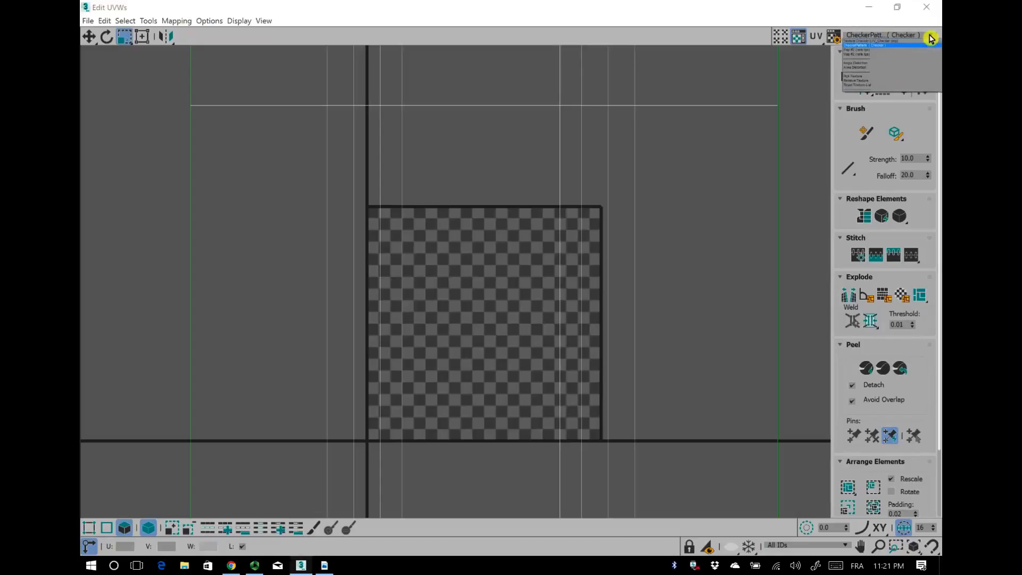
pyautogui.click(866, 50)
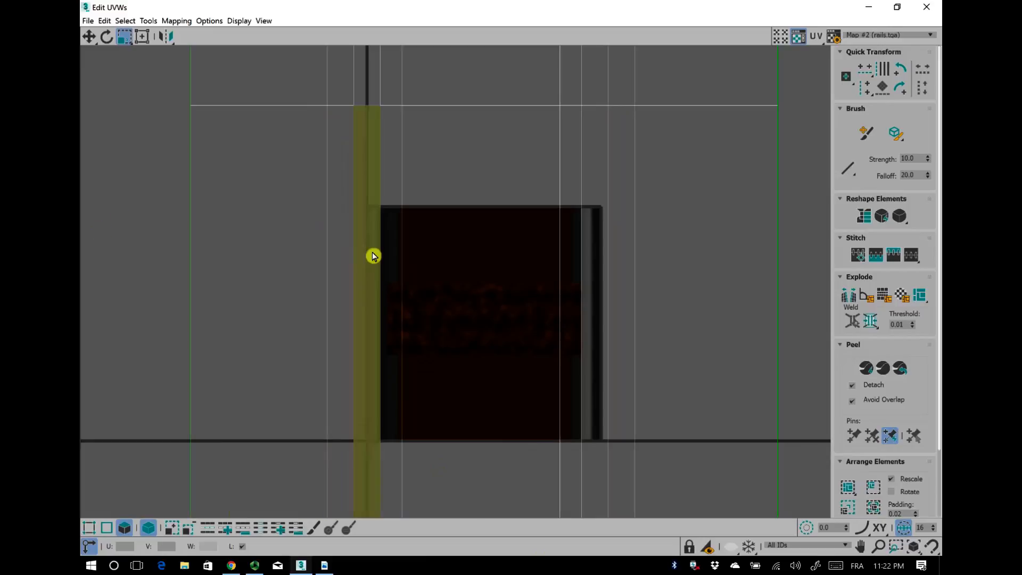
# Step: Turn off element selection, select the left rail's UV strip along the whole track as a loop, and grow it to the adjacent strips
pyautogui.click(148, 531)
pyautogui.click(149, 532)
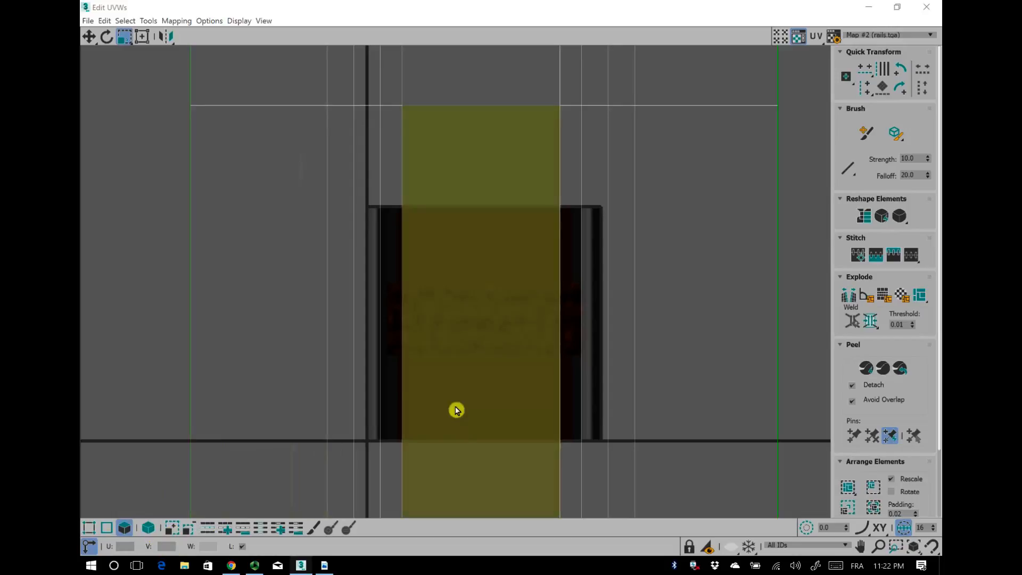
pyautogui.click(370, 406)
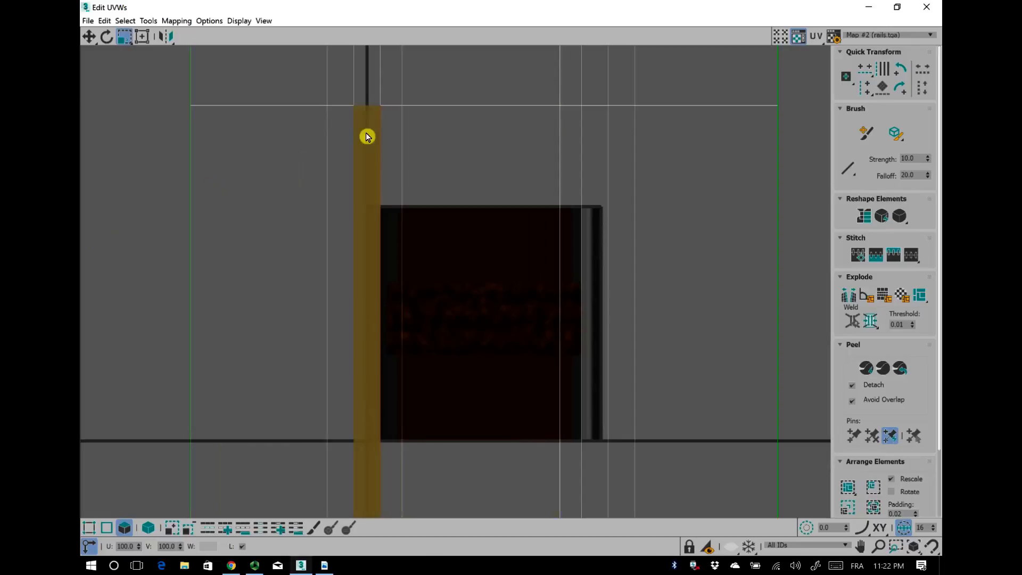
pyautogui.scroll(-4, 347, 438)
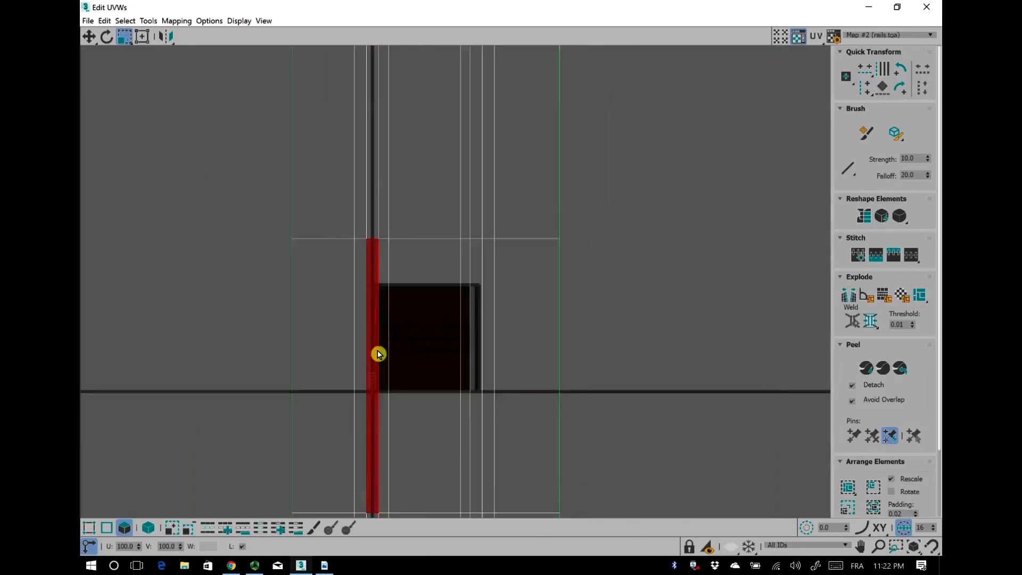
pyautogui.press('w')
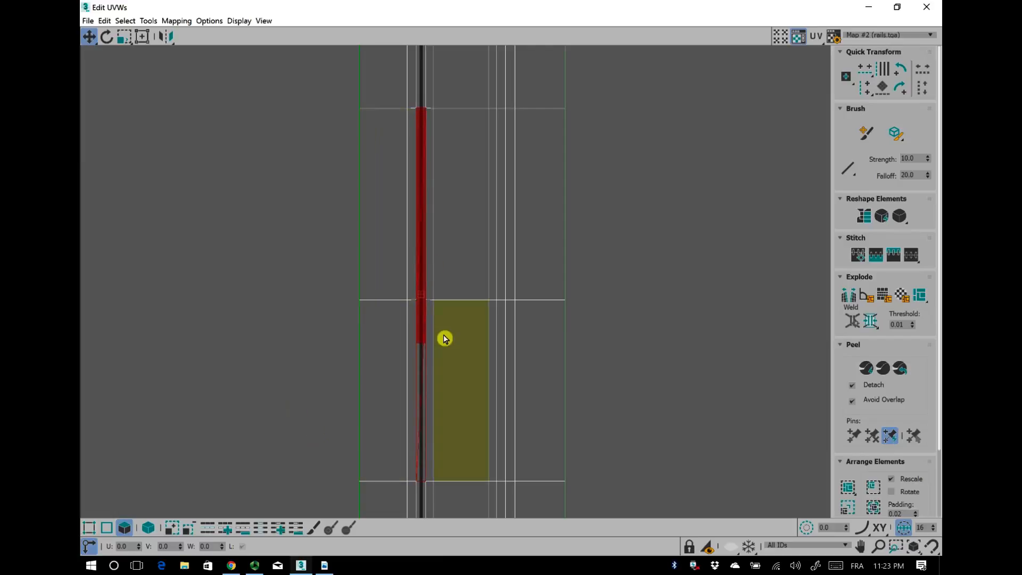
pyautogui.click(207, 529)
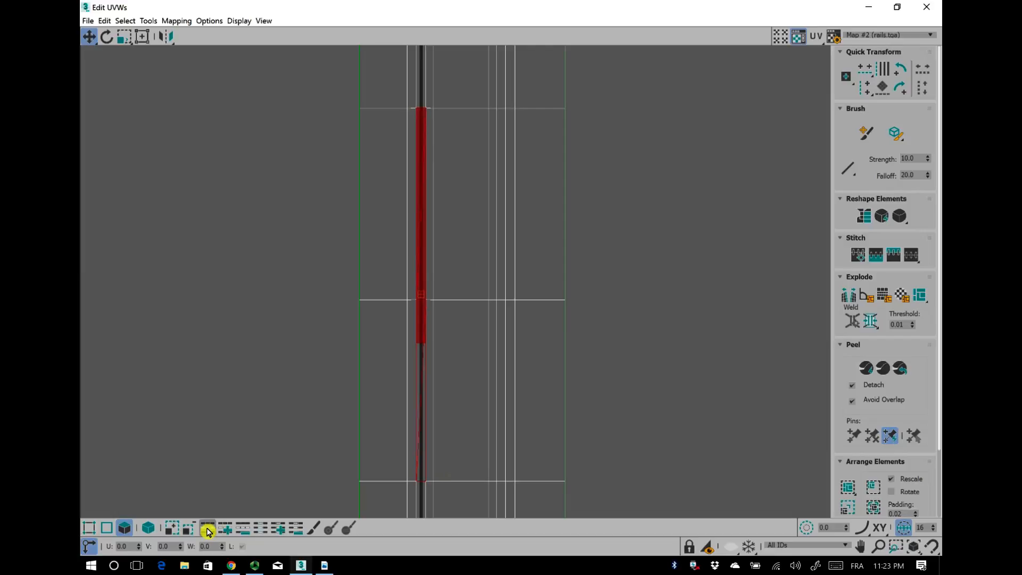
pyautogui.scroll(-6, 373, 422)
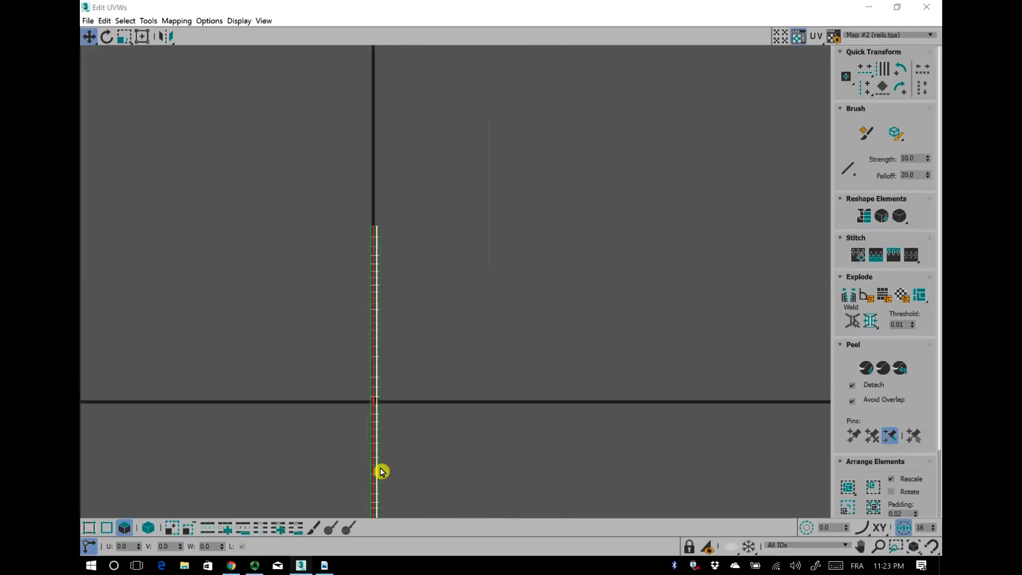
pyautogui.scroll(6, 391, 343)
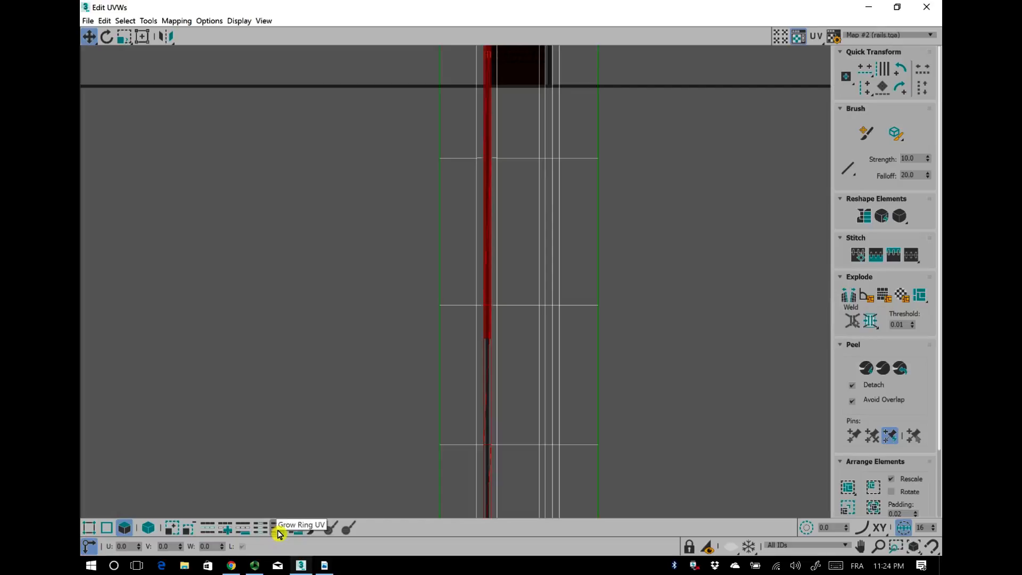
pyautogui.click(279, 534)
pyautogui.moveTo(539, 395); pyautogui.dragTo(525, 493, button='middle')
pyautogui.scroll(4, 462, 143)
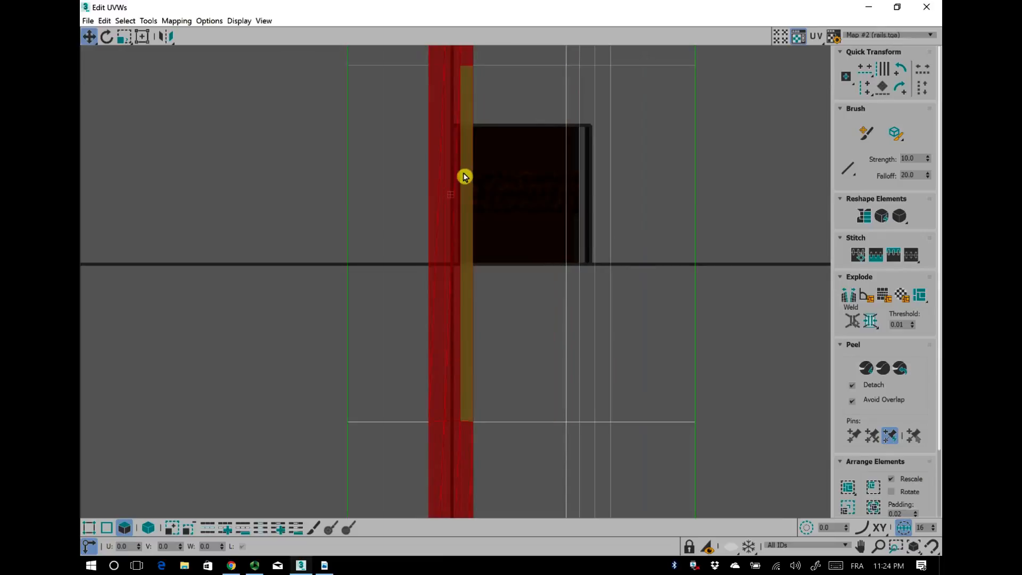
# Step: Scale the selected rail strips horizontally to about 23% and move them onto the texture's left rail
pyautogui.click(126, 43)
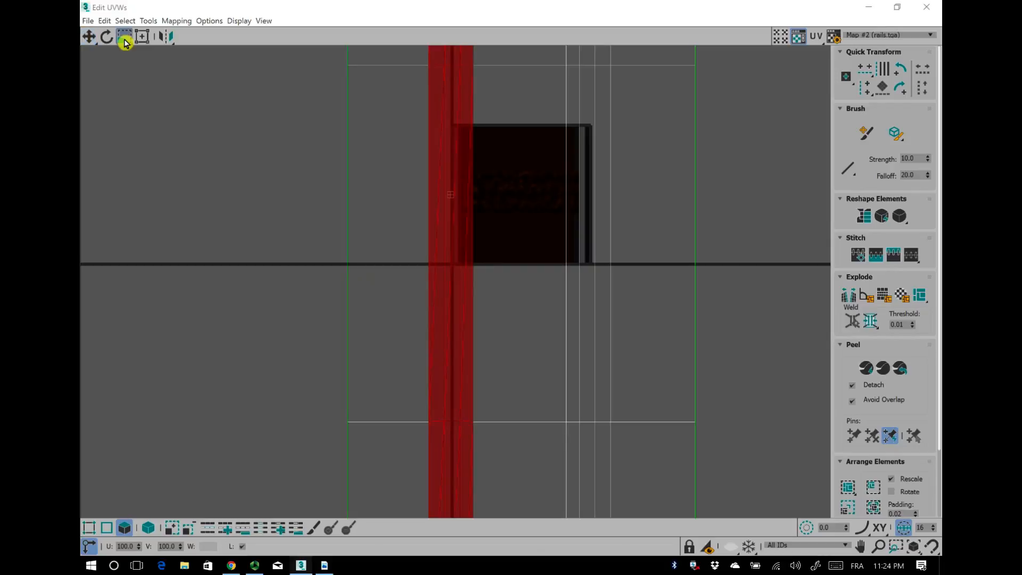
pyautogui.scroll(2, 457, 189)
pyautogui.scroll(1, 458, 188)
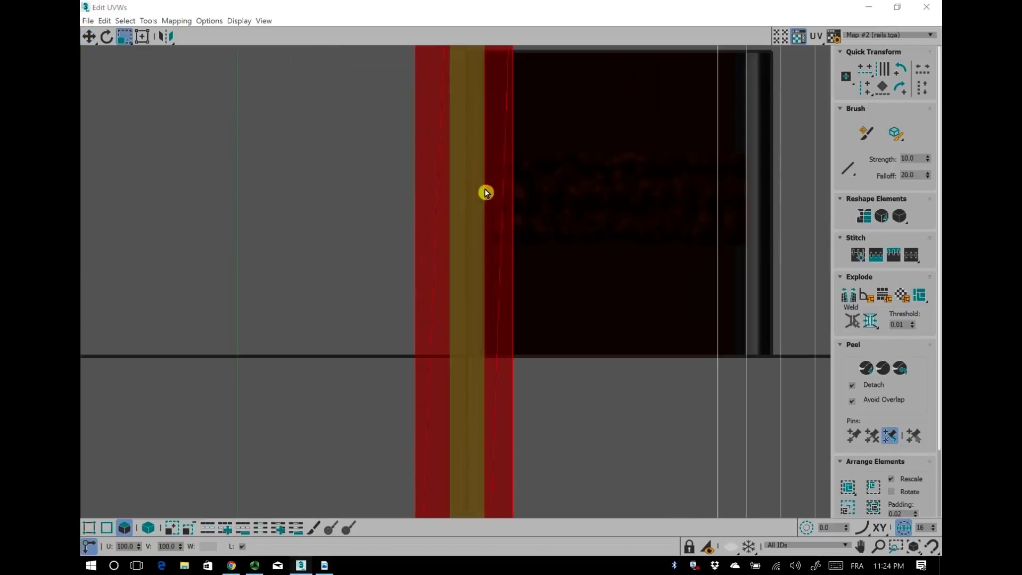
pyautogui.moveTo(491, 194); pyautogui.dragTo(472, 194)
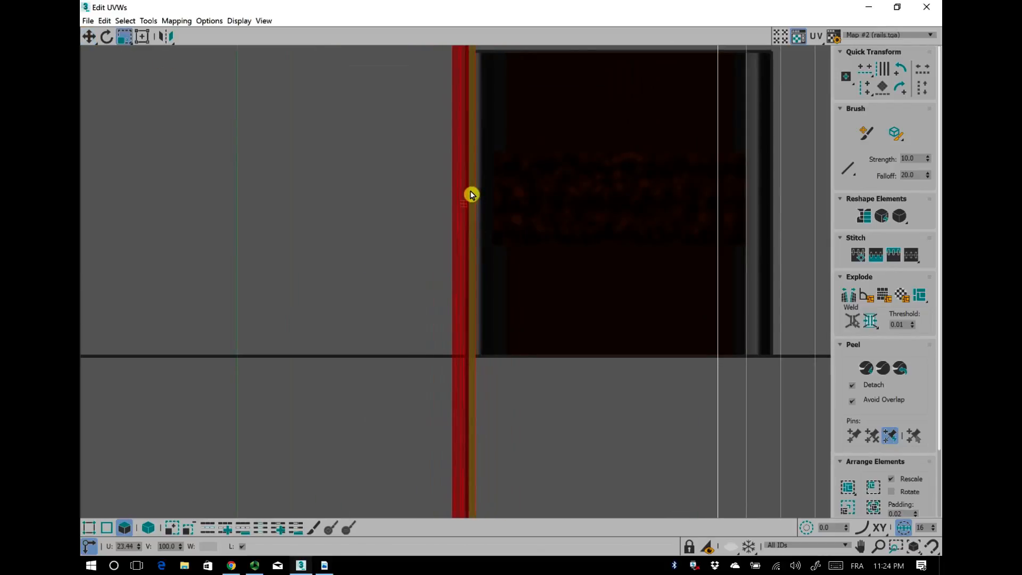
pyautogui.click(89, 36)
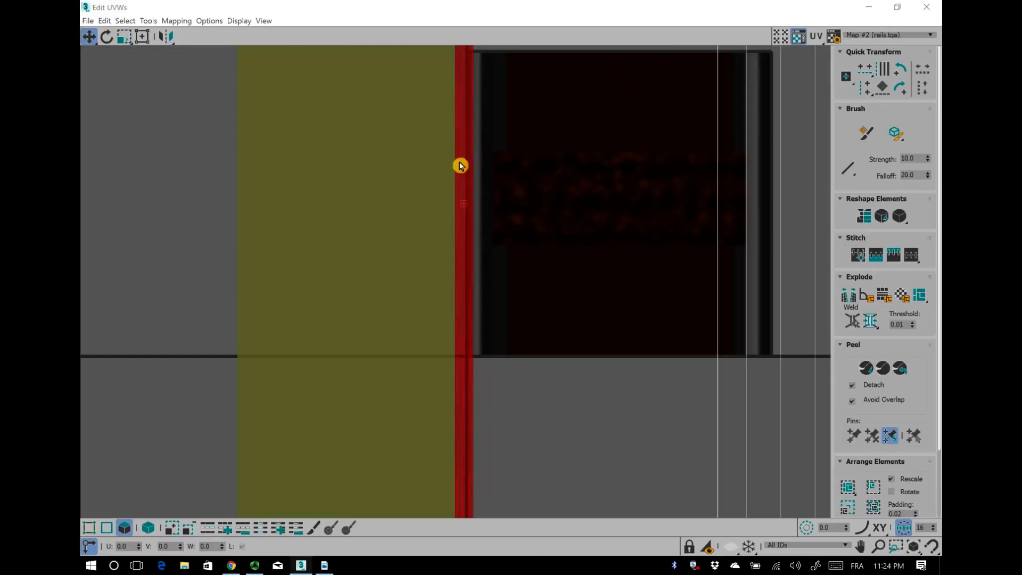
pyautogui.moveTo(466, 190); pyautogui.dragTo(480, 193)
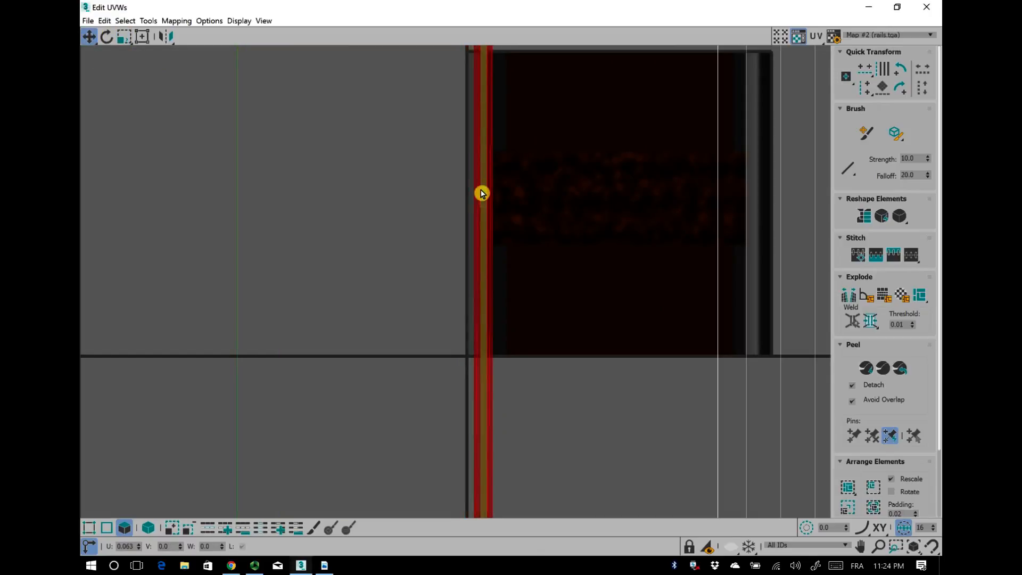
pyautogui.scroll(-4, 488, 274)
pyautogui.press('super+Down')
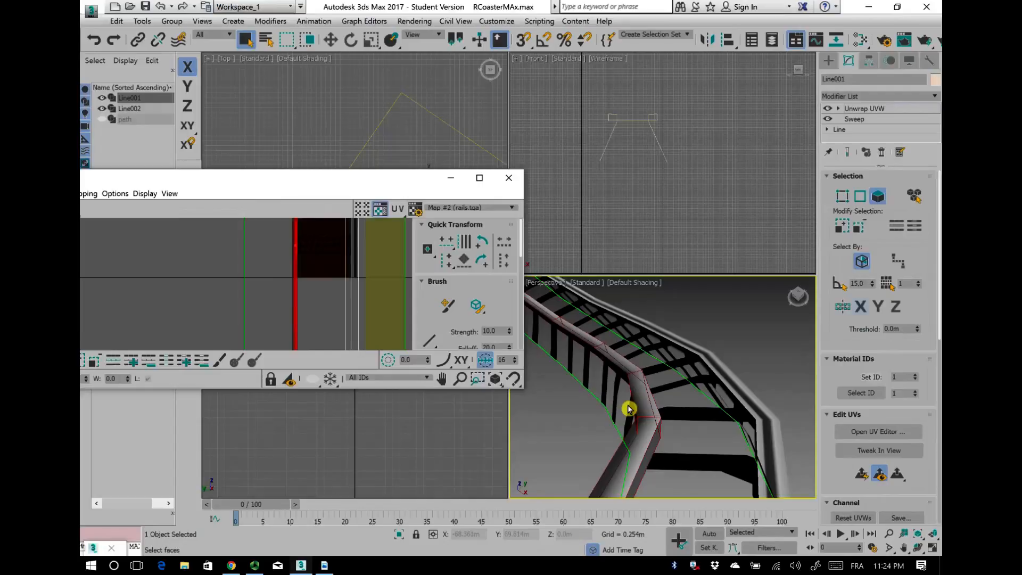
pyautogui.keyDown('alt'); pyautogui.moveTo(662, 463); pyautogui.dragTo(476, 227, button='middle'); pyautogui.keyUp('alt')
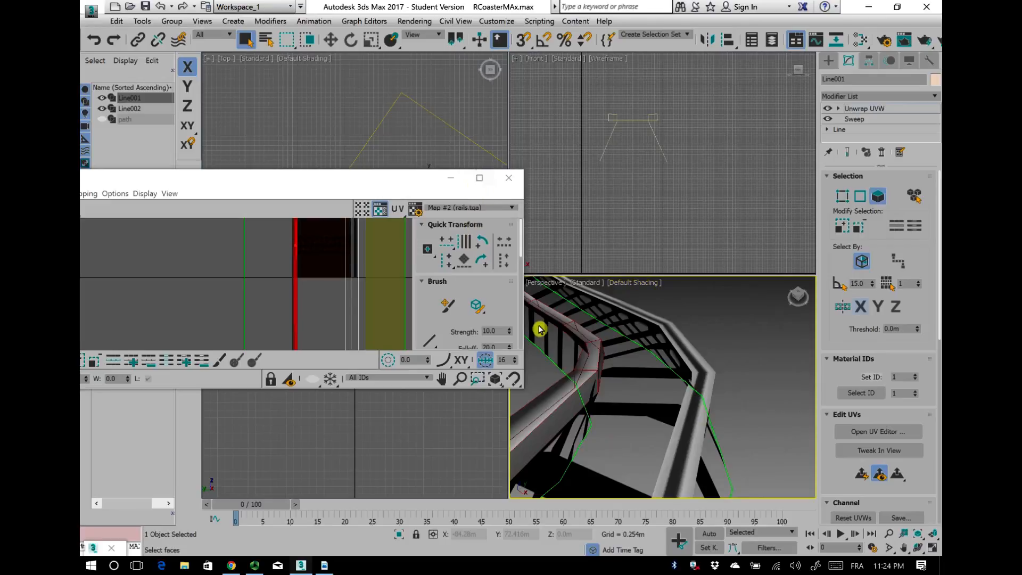
# Step: Enlarge the UV editor, select the right rail's UV strip along the whole track as a loop, and grow it to the adjacent strips
pyautogui.moveTo(527, 393); pyautogui.dragTo(658, 554)
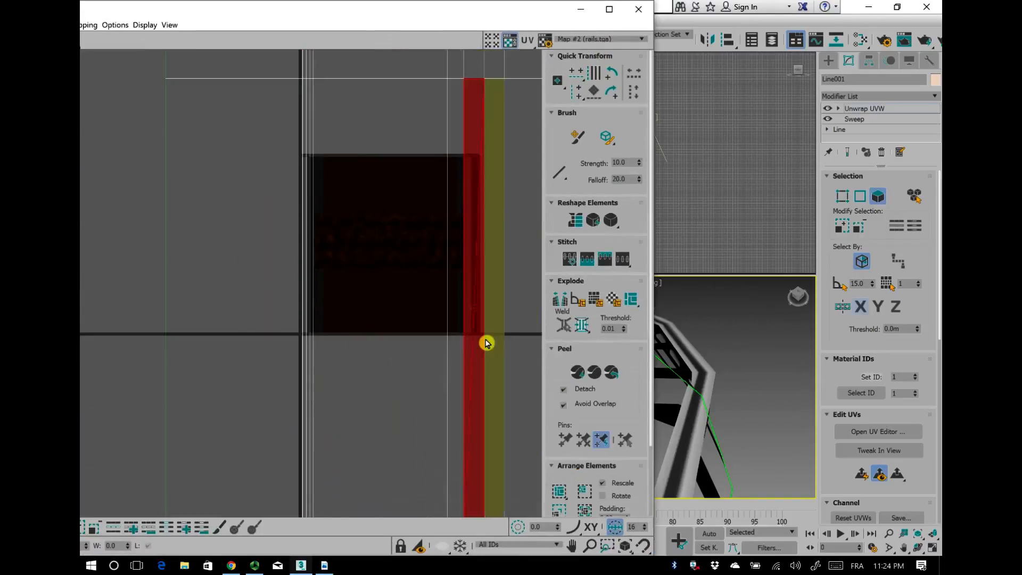
pyautogui.scroll(-2, 487, 342)
pyautogui.scroll(-1, 486, 339)
pyautogui.keyDown('ctrl'); pyautogui.click(484, 264); pyautogui.keyUp('ctrl')
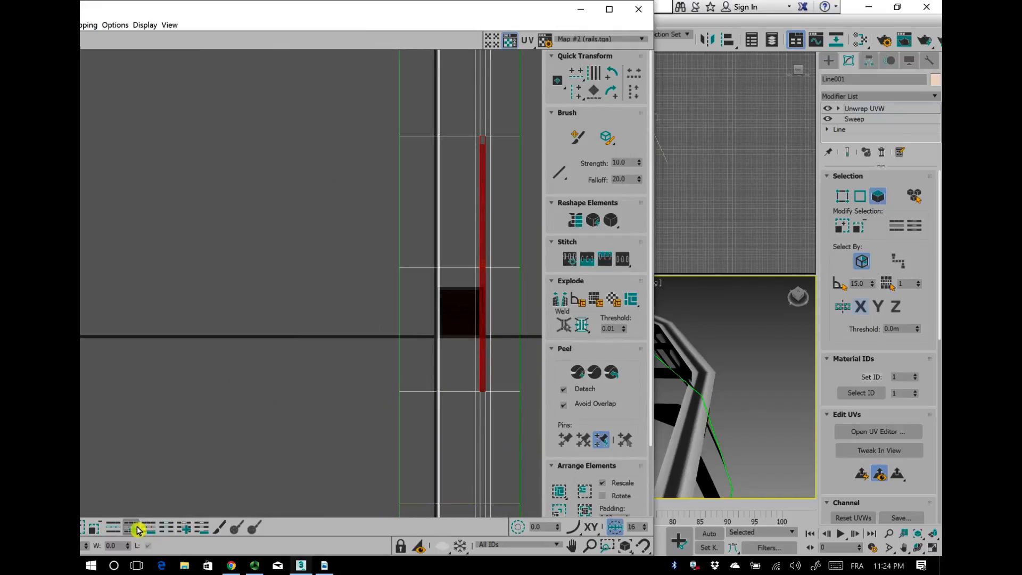
pyautogui.click(115, 529)
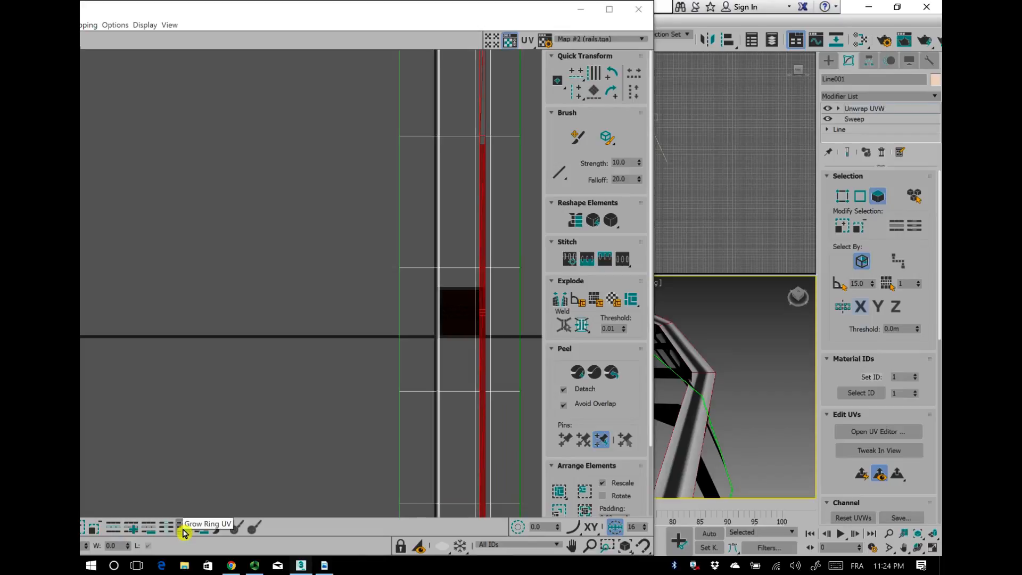
pyautogui.click(184, 530)
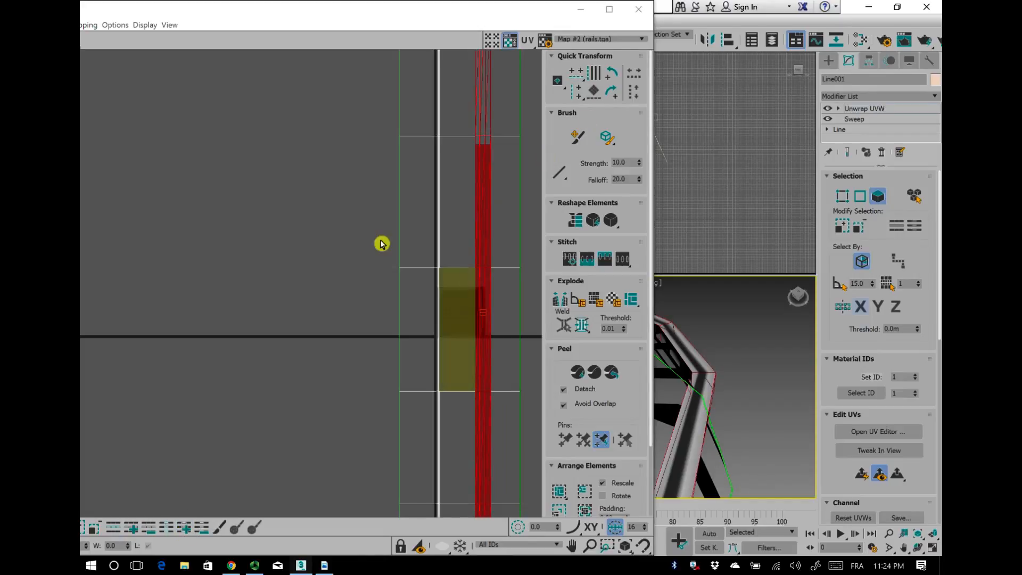
# Step: Maximize the UV editor, narrow the selected right-hand strips horizontally, and move them onto the texture's right rail
pyautogui.doubleClick(177, 14)
pyautogui.click(125, 38)
pyautogui.moveTo(686, 387); pyautogui.dragTo(620, 331, button='middle')
pyautogui.scroll(10, 618, 255)
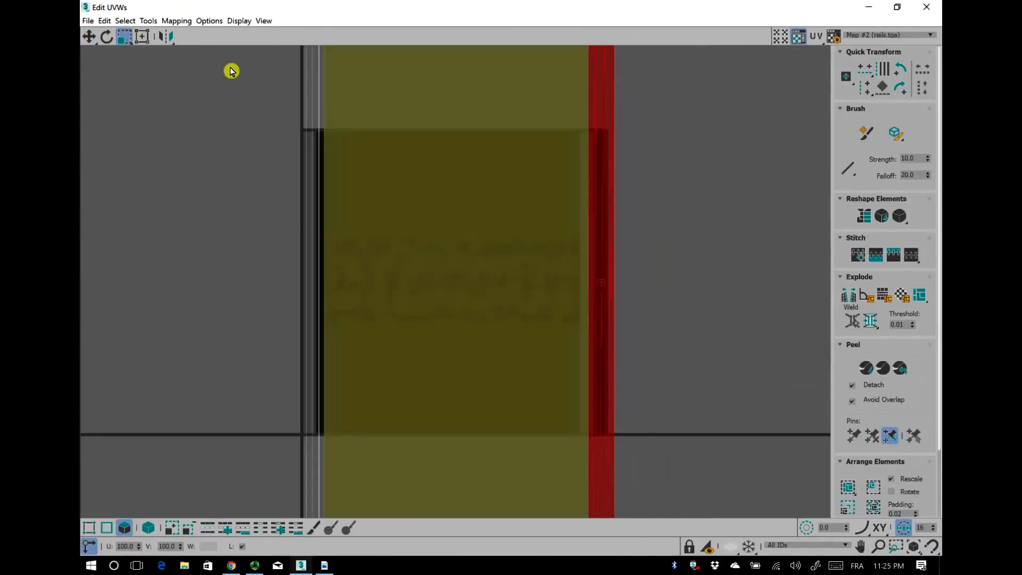
pyautogui.click(88, 36)
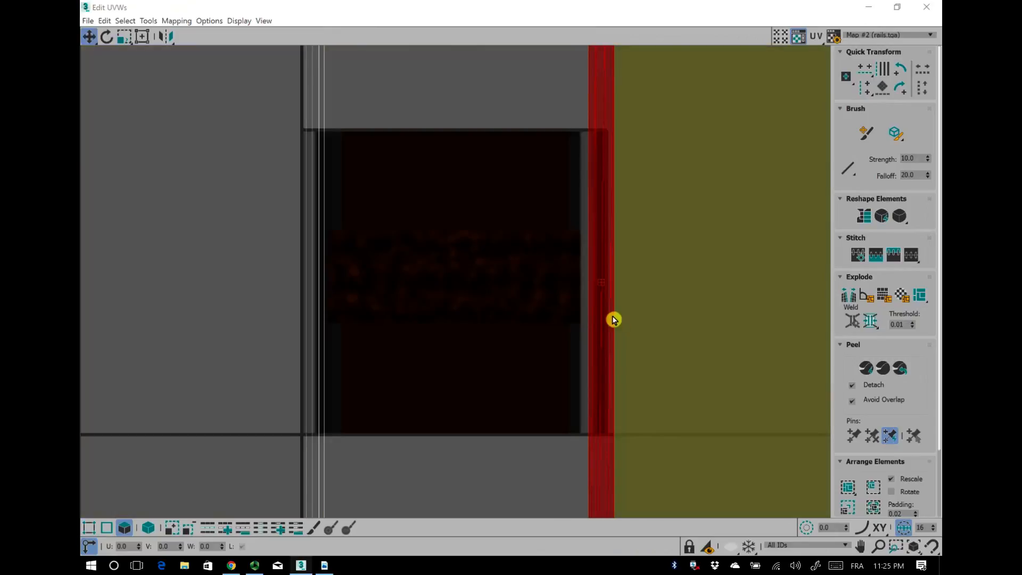
pyautogui.moveTo(607, 320); pyautogui.dragTo(599, 323)
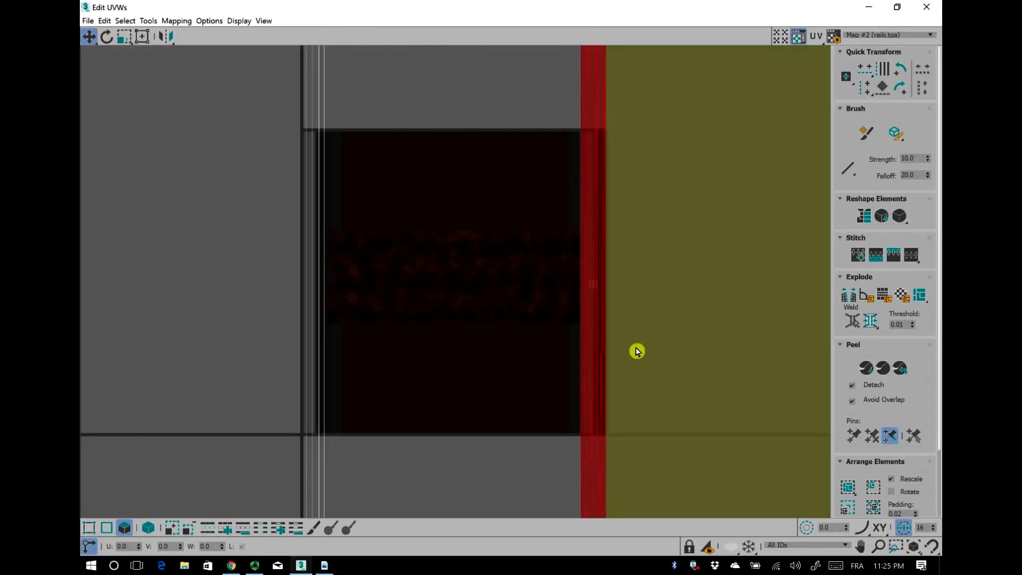
# Step: Minimize the UV editor and examine the rail texture along the curved track in the perspective view
pyautogui.scroll(-3, 638, 351)
pyautogui.click(879, 7)
pyautogui.scroll(-3, 694, 448)
pyautogui.moveTo(671, 466); pyautogui.dragTo(726, 445, button='middle')
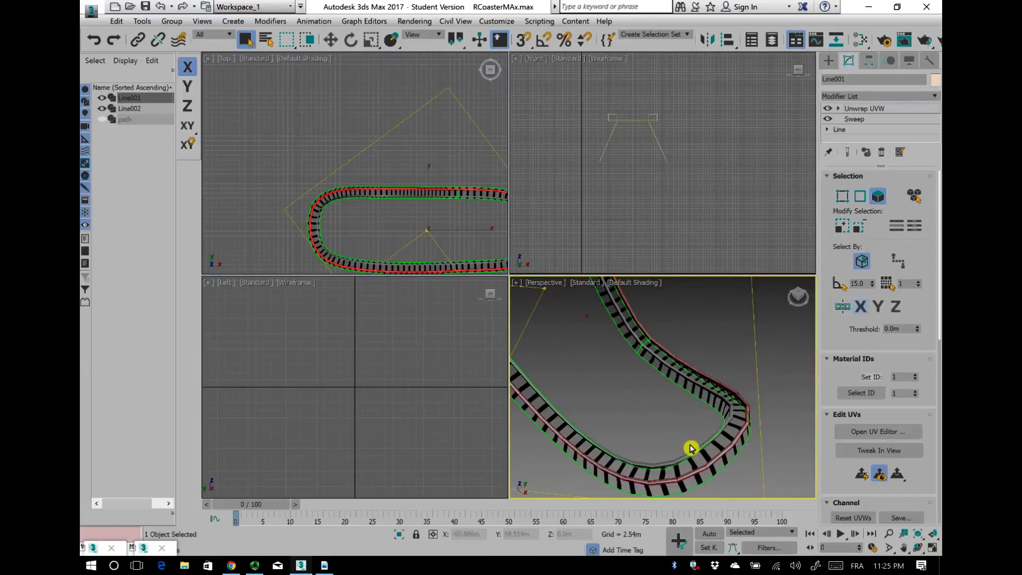
pyautogui.scroll(3, 692, 448)
pyautogui.scroll(-2, 730, 480)
pyautogui.moveTo(727, 484); pyautogui.dragTo(678, 424, button='middle')
pyautogui.scroll(1, 711, 441)
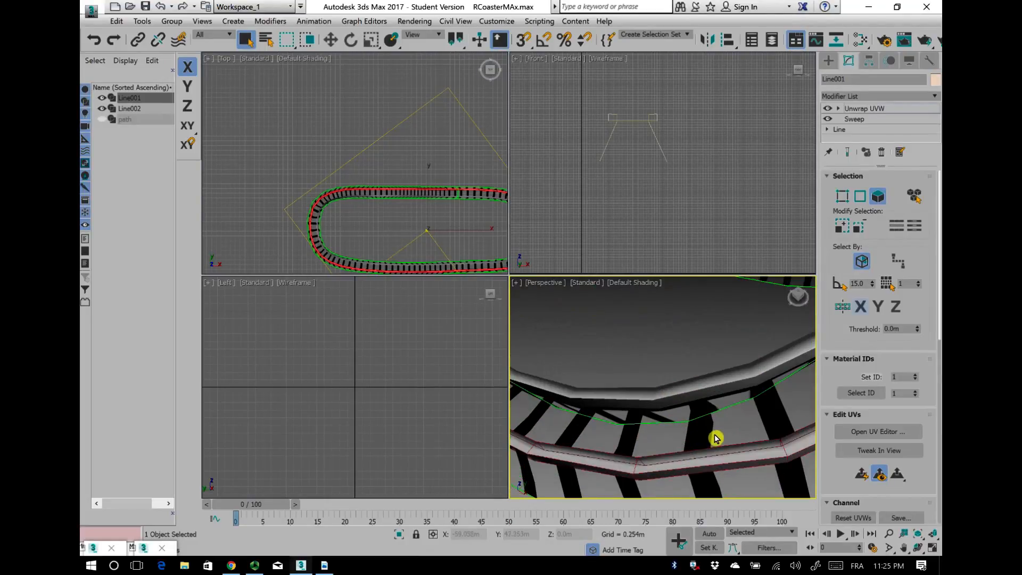
pyautogui.scroll(2, 715, 438)
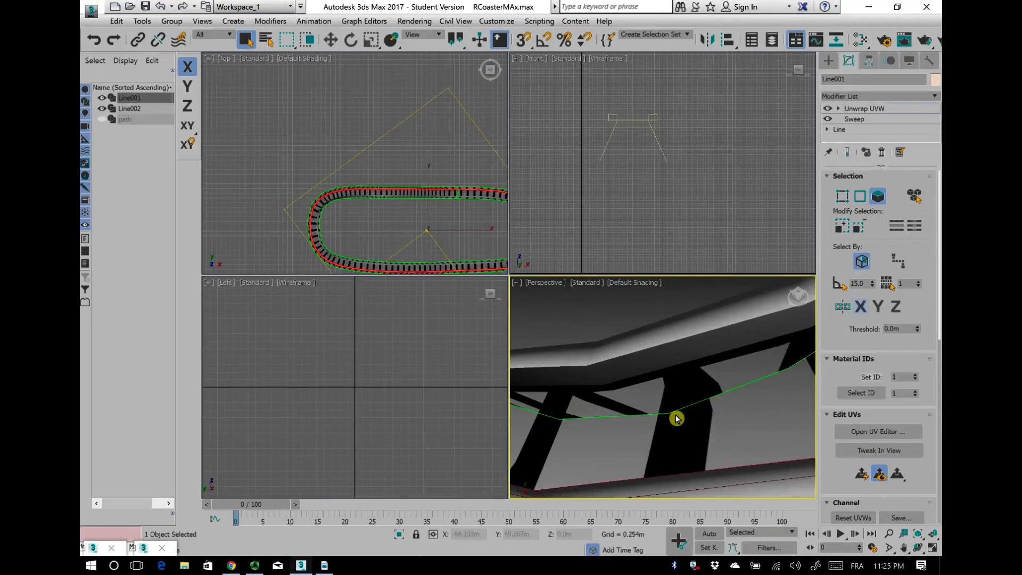
pyautogui.scroll(-5, 703, 440)
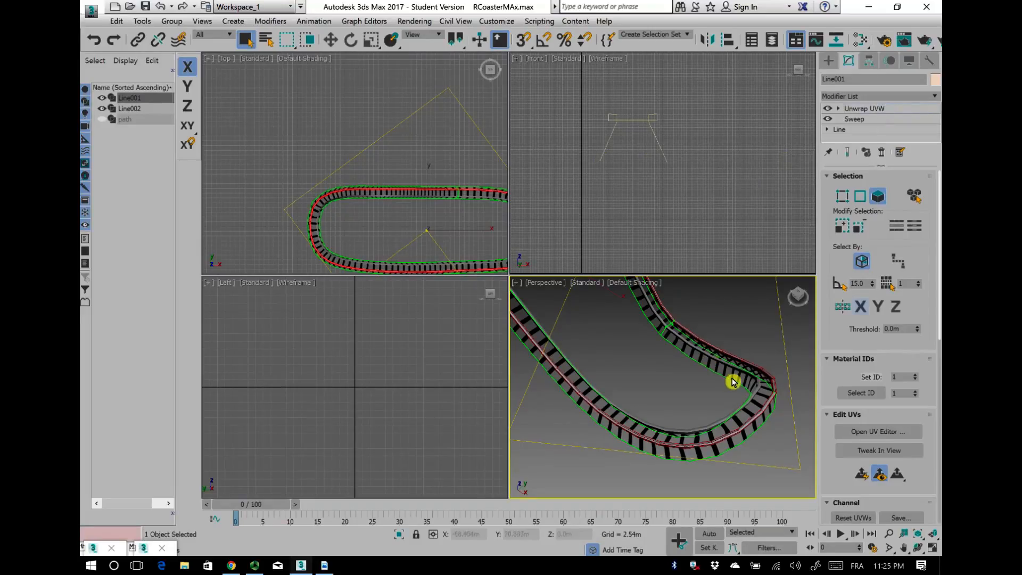
pyautogui.scroll(3, 721, 449)
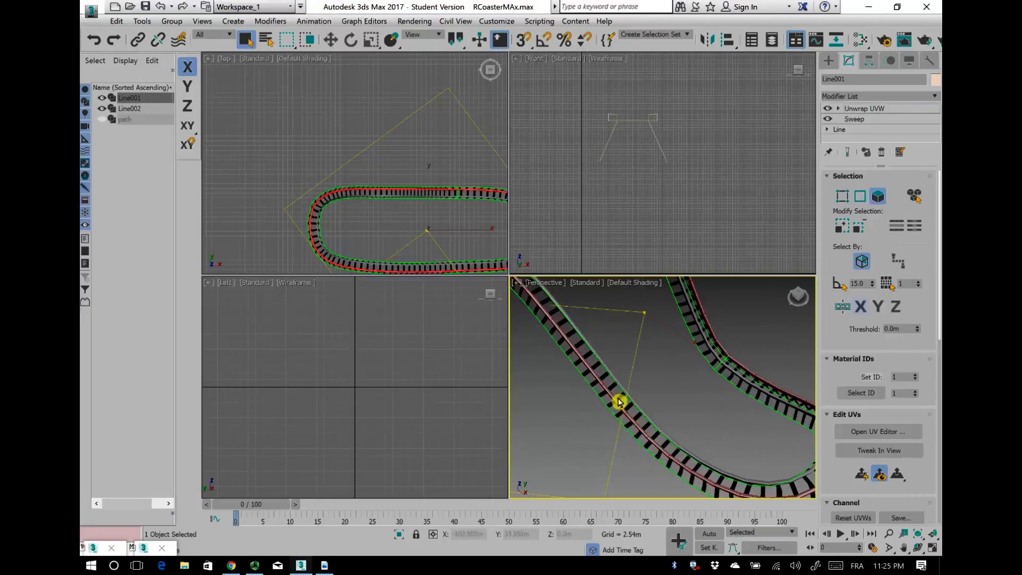
# Step: Collapse the whole modifier stack of Line001 and convert the object to an Editable Poly
pyautogui.rightClick(888, 111)
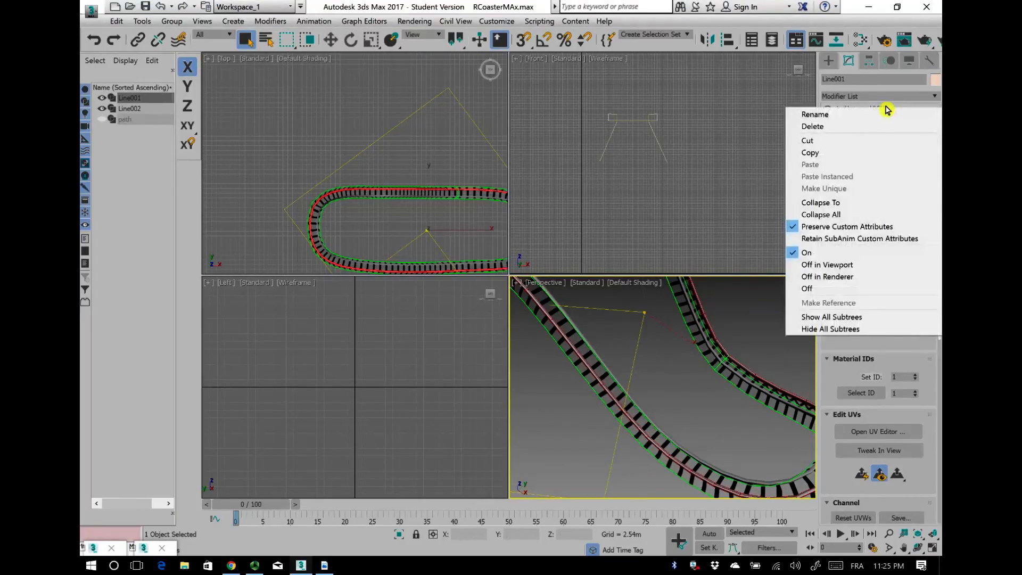
pyautogui.click(884, 110)
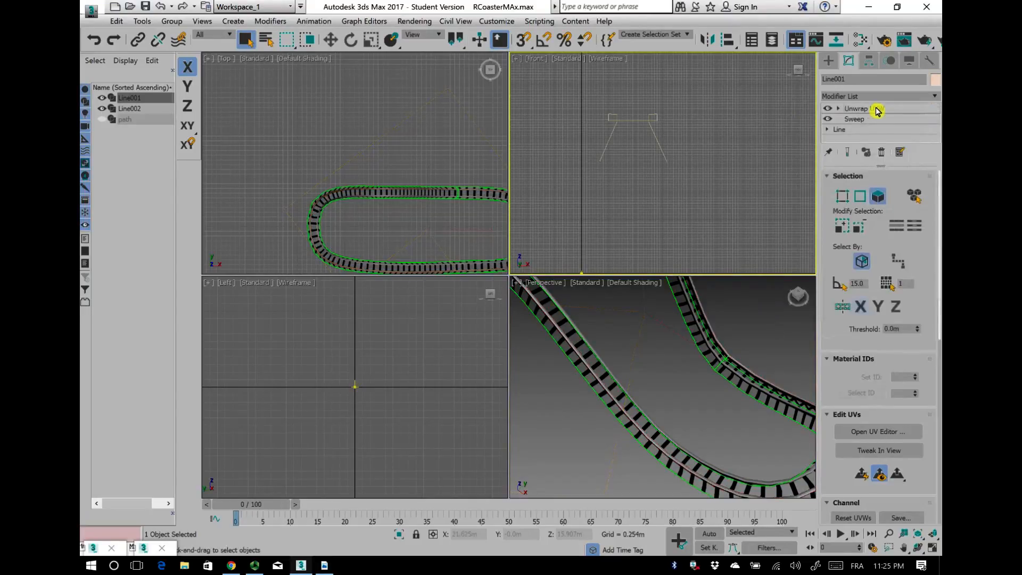
pyautogui.rightClick(875, 111)
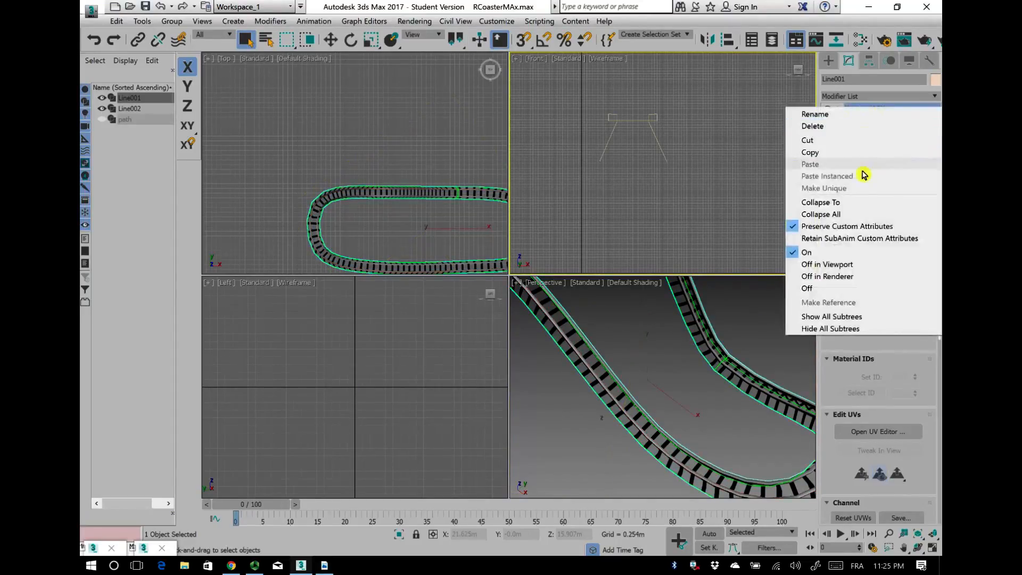
pyautogui.click(858, 215)
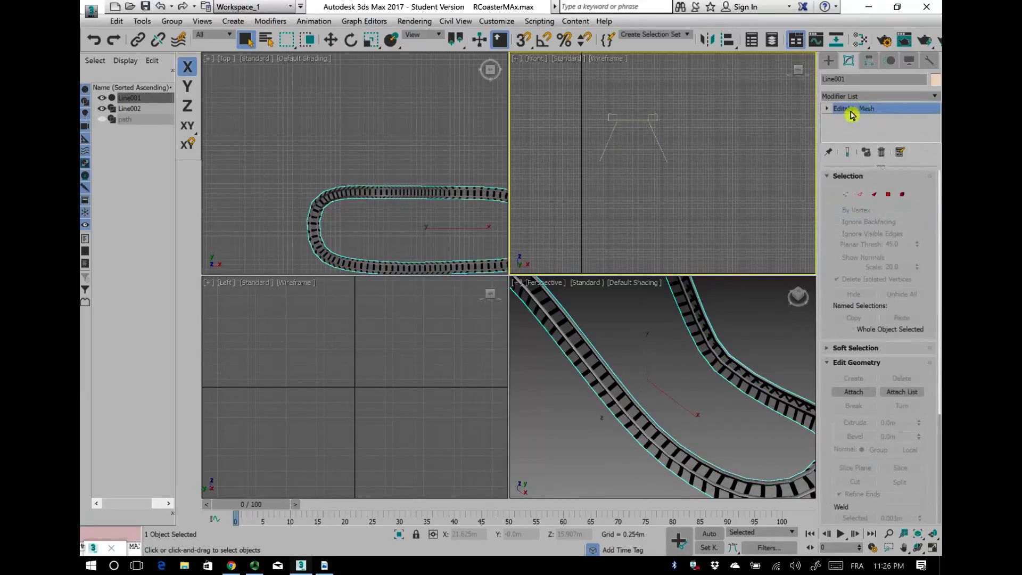
pyautogui.rightClick(877, 111)
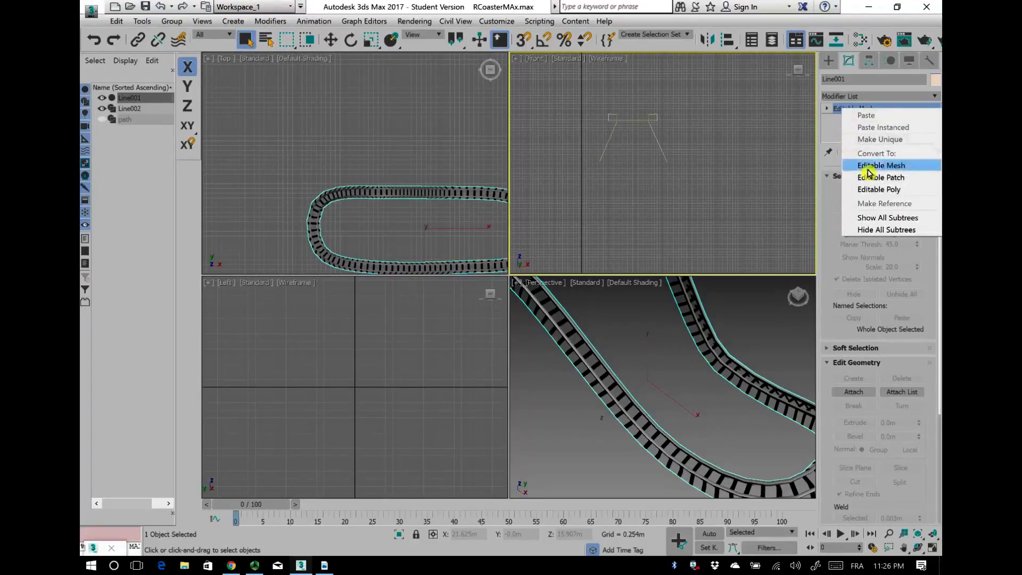
pyautogui.click(872, 196)
# Step: Switch Line001 to edge sub-object selection and display Edged Faces in the perspective view
pyautogui.keyDown('alt'); pyautogui.moveTo(616, 433); pyautogui.dragTo(671, 424, button='middle'); pyautogui.keyUp('alt')
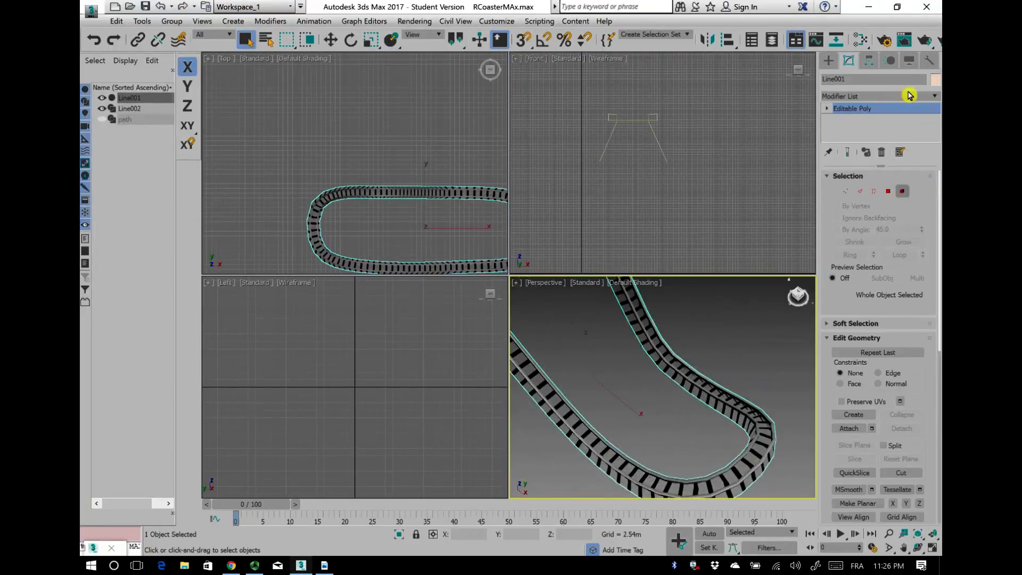
pyautogui.keyDown('alt'); pyautogui.moveTo(690, 426); pyautogui.dragTo(698, 465, button='middle'); pyautogui.keyUp('alt')
pyautogui.keyDown('alt'); pyautogui.moveTo(637, 425); pyautogui.dragTo(559, 333, button='middle'); pyautogui.keyUp('alt')
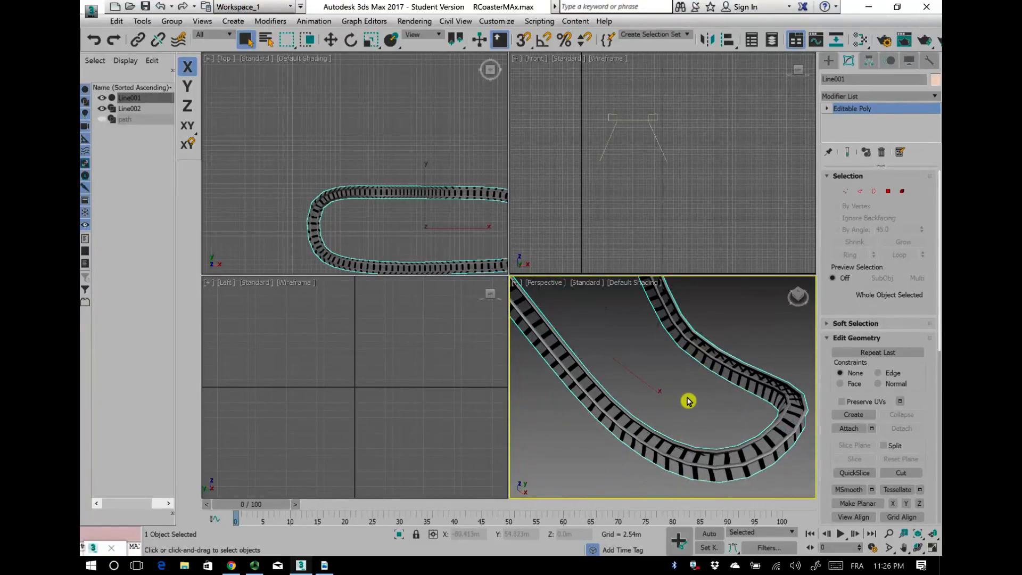
pyautogui.scroll(-5, 719, 416)
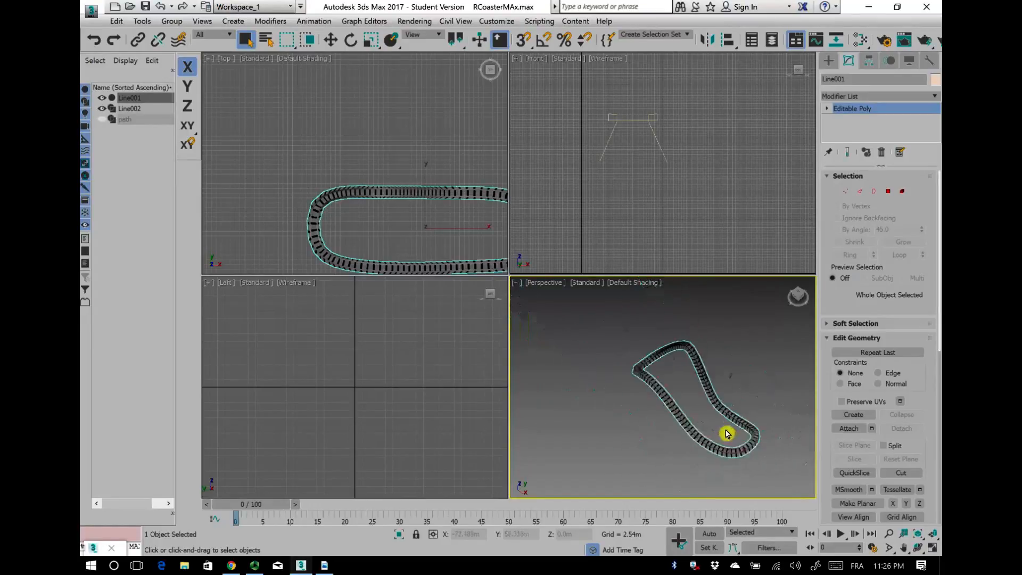
pyautogui.scroll(2, 673, 387)
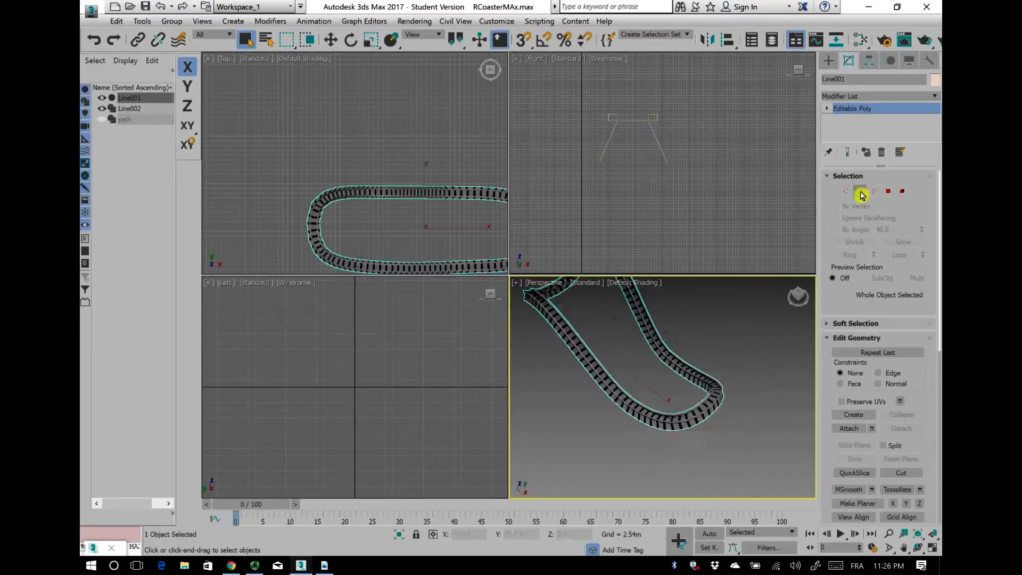
pyautogui.click(861, 193)
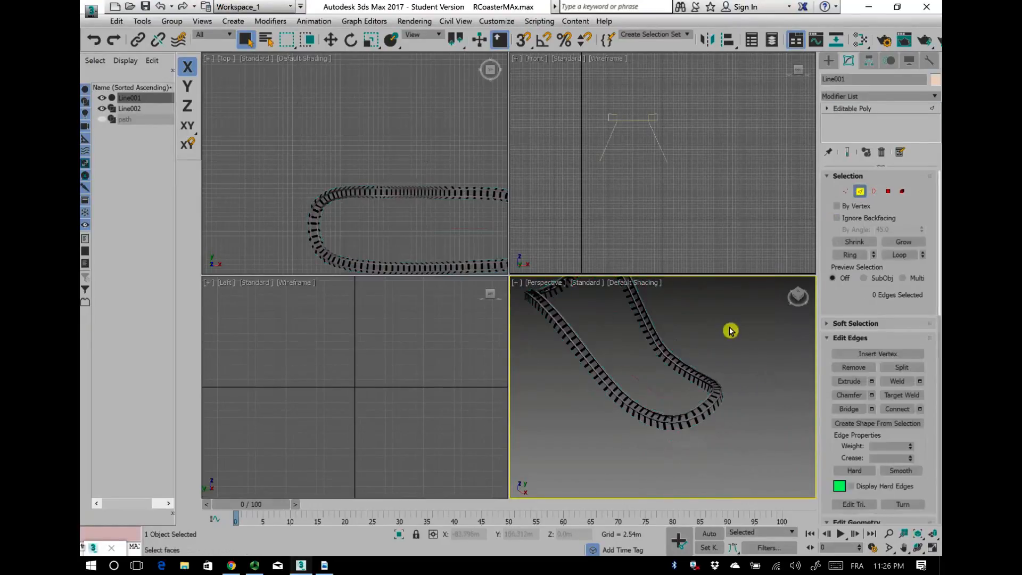
pyautogui.scroll(5, 667, 399)
pyautogui.click(618, 285)
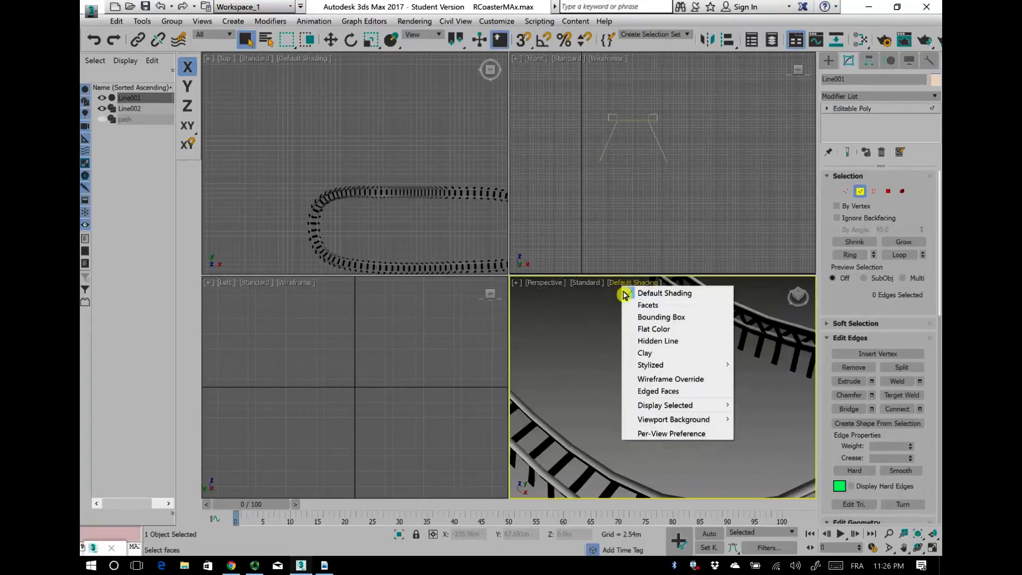
pyautogui.click(644, 394)
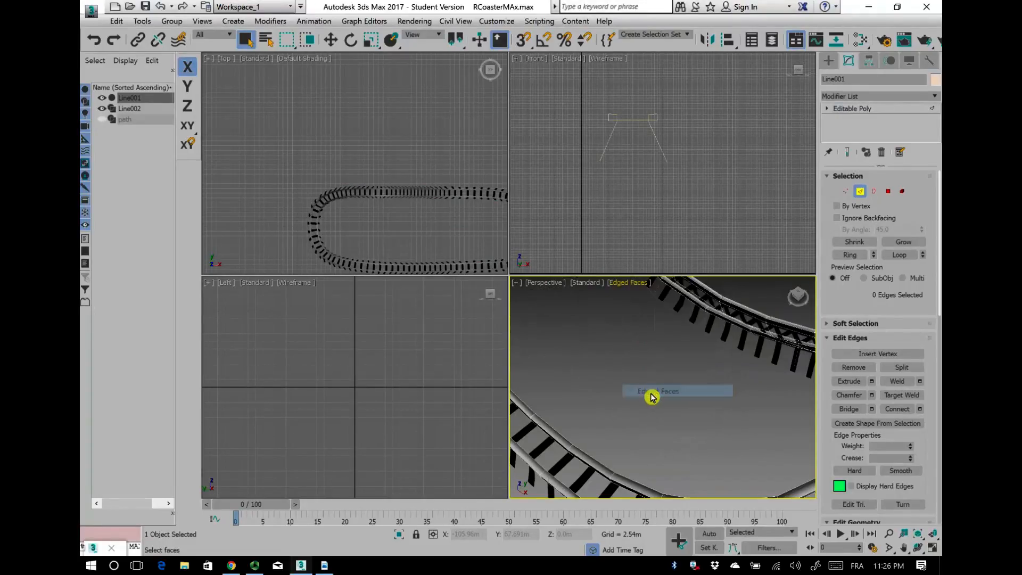
# Step: Select one lower edge of the track's side supports and extend the selection to its full loop
pyautogui.scroll(-3, 662, 402)
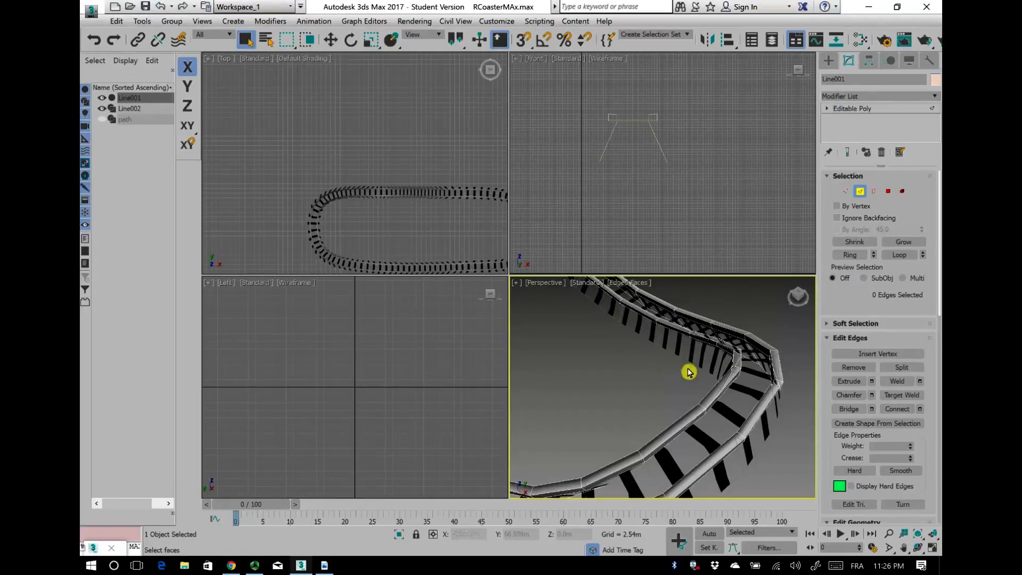
pyautogui.scroll(2, 695, 369)
pyautogui.click(703, 363)
pyautogui.click(918, 547)
pyautogui.moveTo(702, 406); pyautogui.dragTo(639, 399)
pyautogui.rightClick(705, 399)
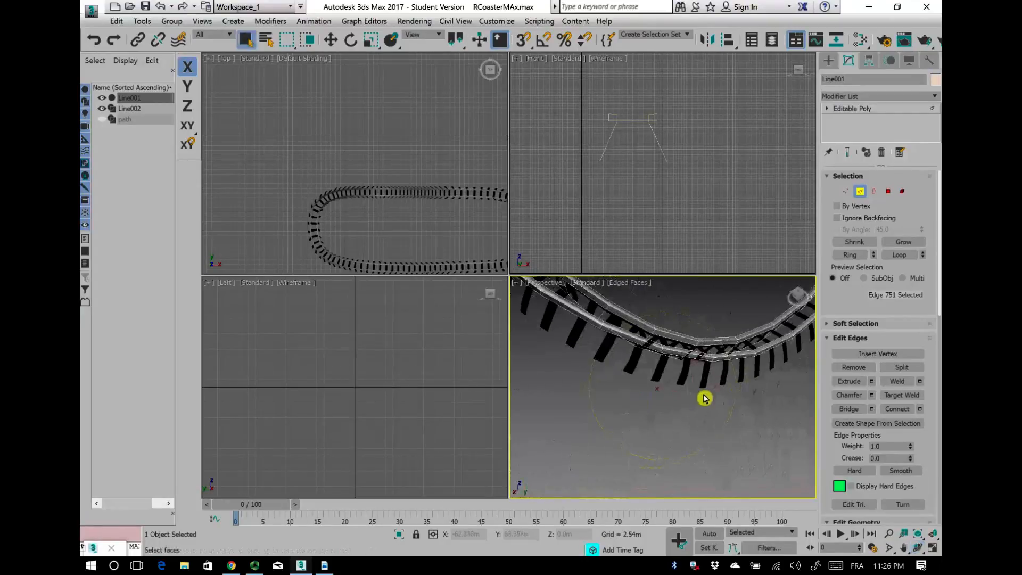
pyautogui.keyDown('alt'); pyautogui.moveTo(720, 390); pyautogui.dragTo(693, 373, button='middle'); pyautogui.keyUp('alt')
pyautogui.click(904, 256)
# Step: Extrude the selected lower edge loop straight down, far below the track, by moving a copy of it in the front view
pyautogui.moveTo(726, 347); pyautogui.dragTo(621, 376)
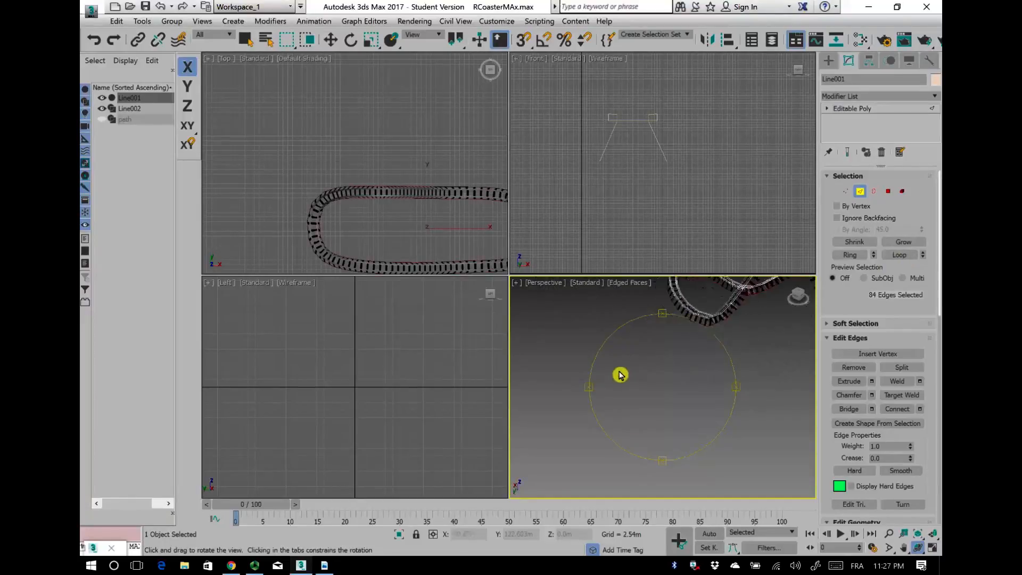
pyautogui.moveTo(690, 397); pyautogui.dragTo(630, 404)
pyautogui.click(435, 409)
pyautogui.moveTo(435, 409); pyautogui.dragTo(407, 413)
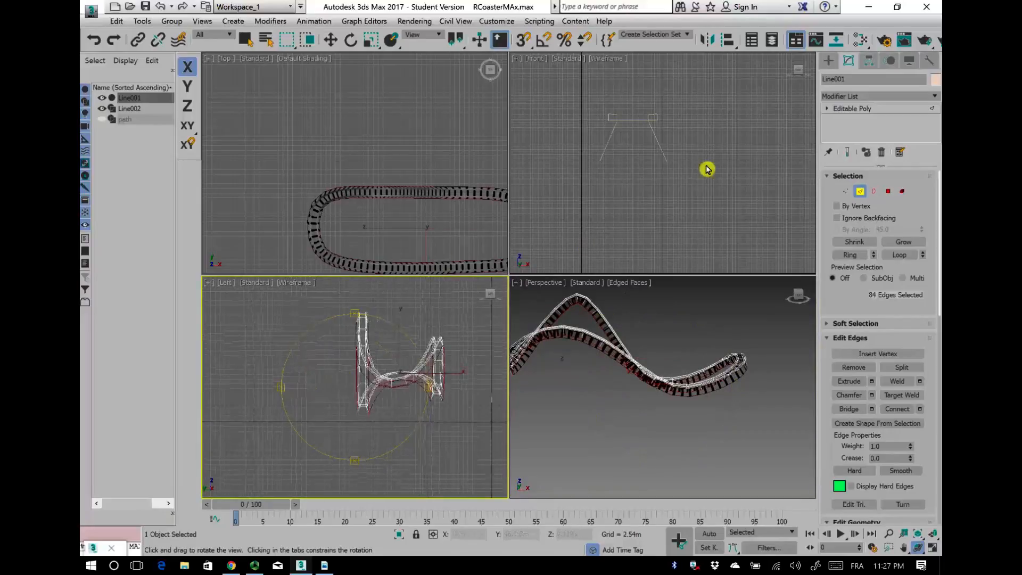
pyautogui.click(932, 534)
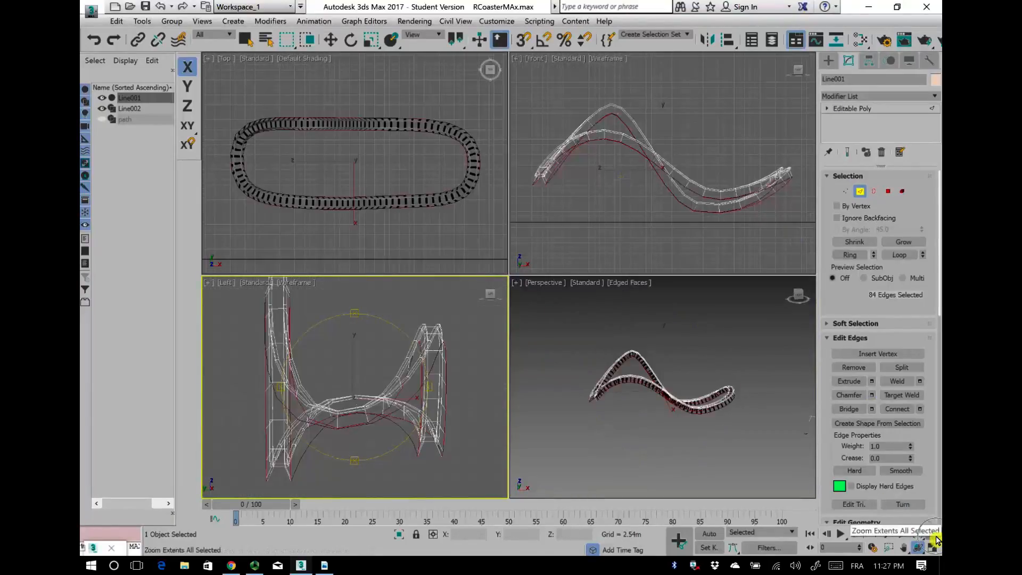
pyautogui.click(335, 42)
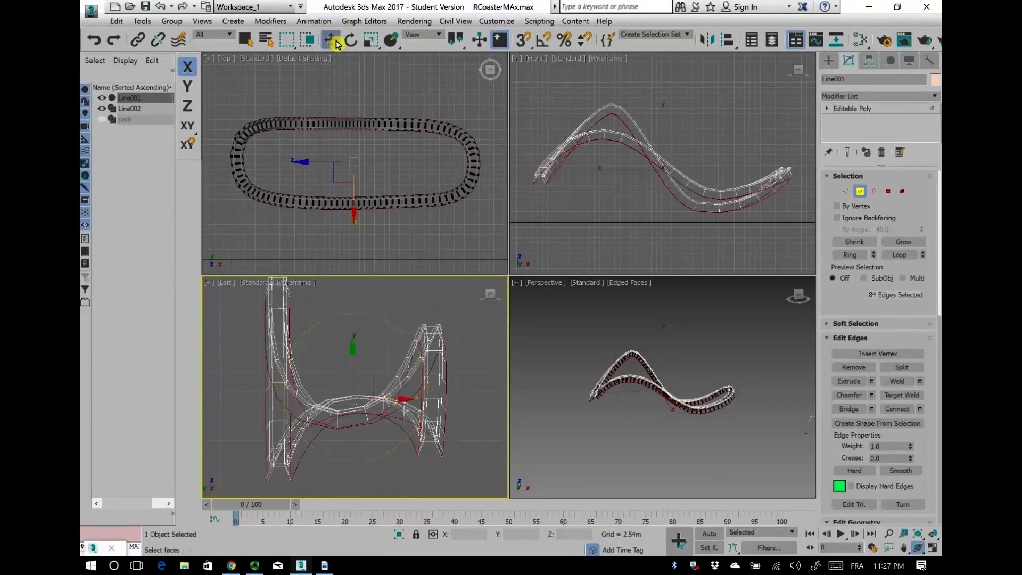
pyautogui.scroll(-4, 625, 217)
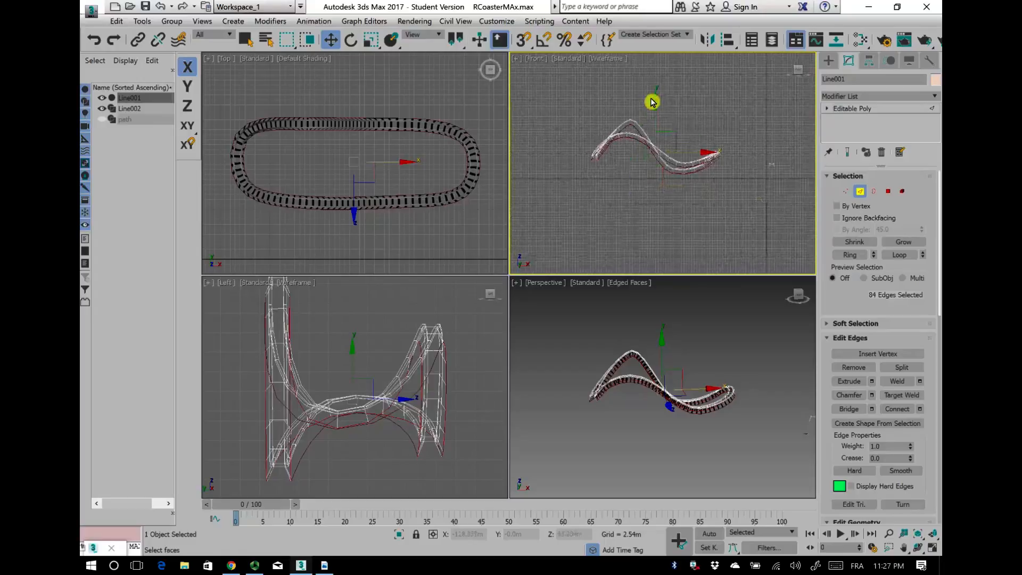
pyautogui.keyDown('shift'); pyautogui.moveTo(657, 106); pyautogui.dragTo(650, 208); pyautogui.keyUp('shift')
# Step: Flatten the extruded bottom edges to a level plane with Make Planar along Z
pyautogui.moveTo(757, 442); pyautogui.dragTo(739, 402, button='middle')
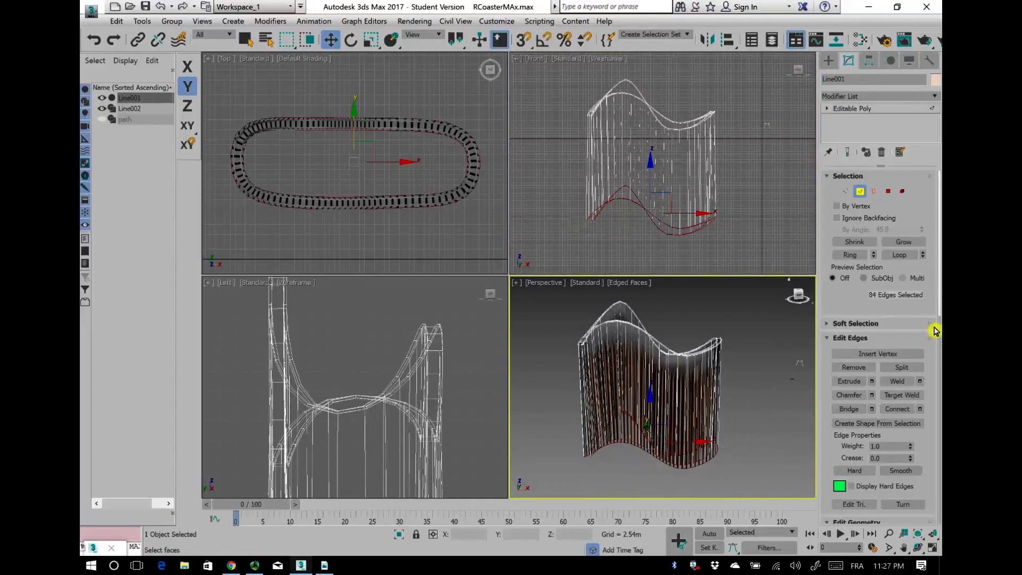
pyautogui.scroll(-5, 932, 341)
pyautogui.scroll(-9, 919, 449)
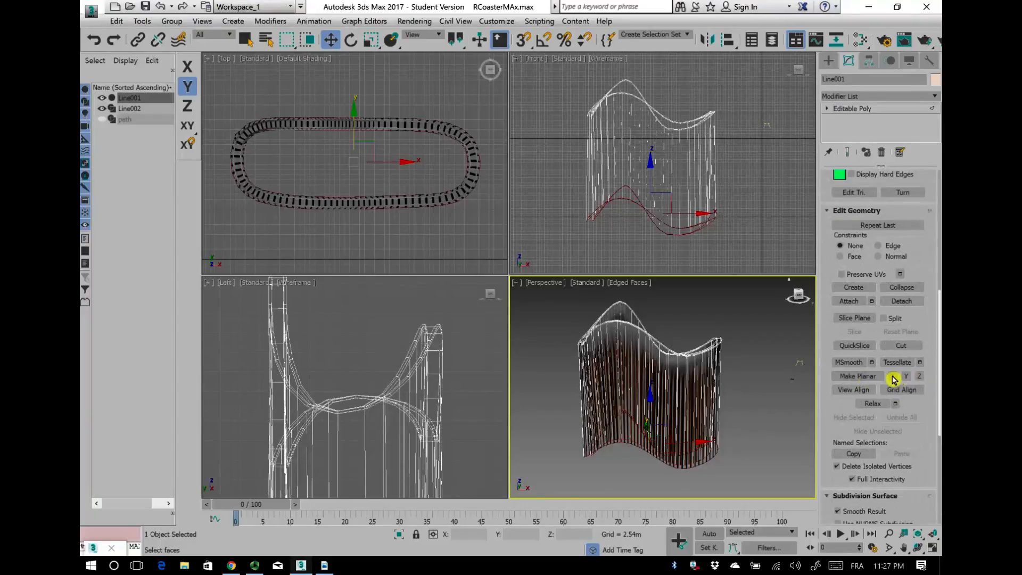
pyautogui.click(921, 377)
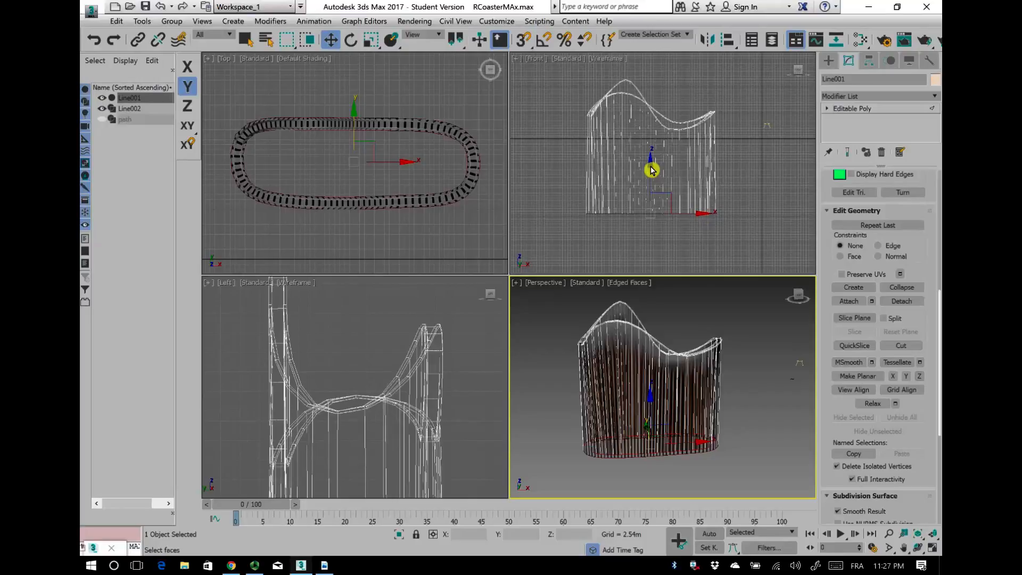
# Step: Raise the flattened bottom edges to the ground line in the front view and clear the edge selection
pyautogui.moveTo(651, 170); pyautogui.dragTo(656, 96)
pyautogui.scroll(3, 622, 143)
pyautogui.scroll(3, 532, 148)
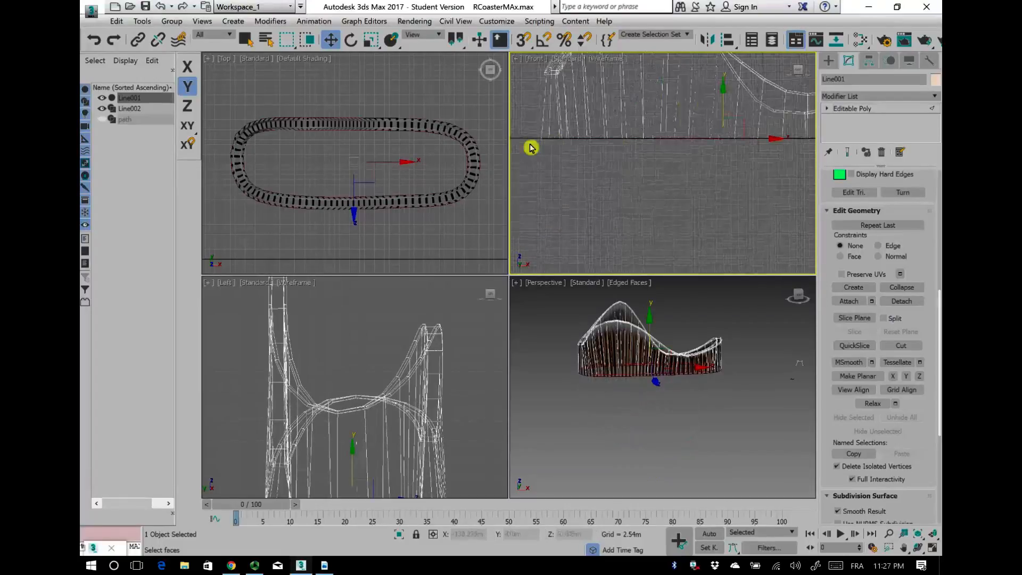
pyautogui.scroll(-5, 616, 230)
pyautogui.scroll(5, 691, 447)
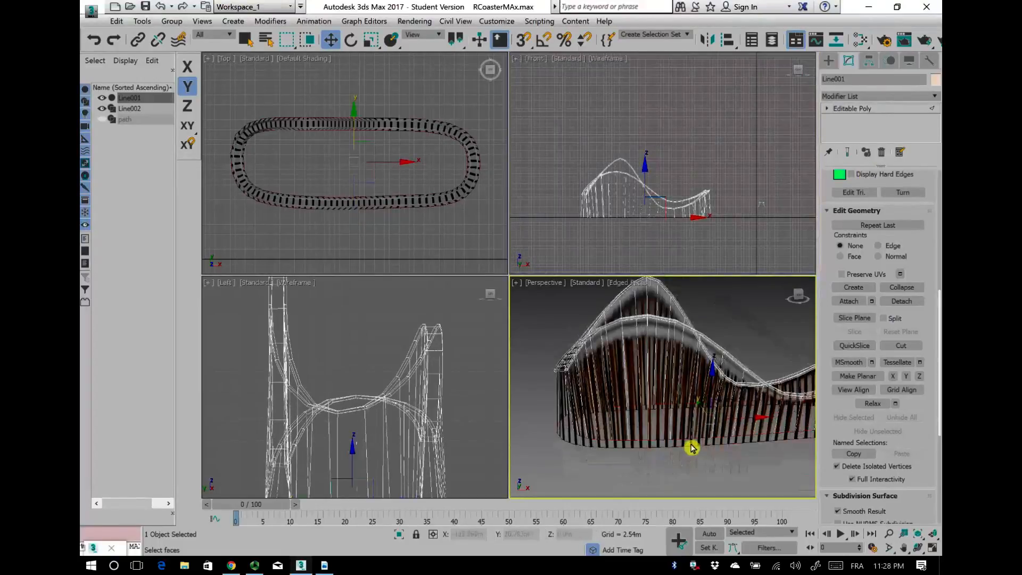
pyautogui.scroll(-5, 683, 474)
pyautogui.click(637, 459)
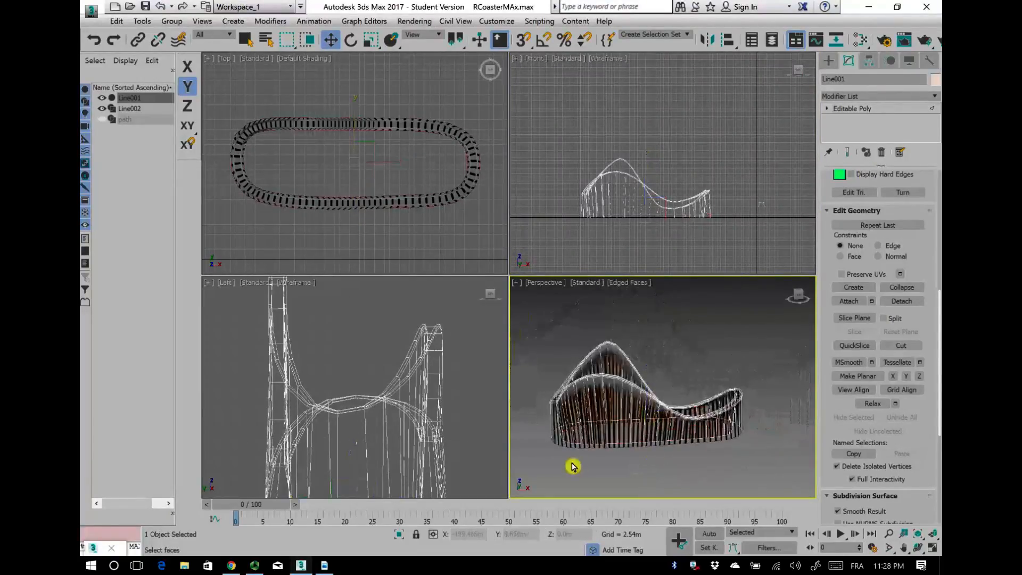
# Step: Select one bottom edge on the outer side of the track's supports and extend the selection to its full loop
pyautogui.click(919, 549)
pyautogui.moveTo(734, 442); pyautogui.dragTo(492, 441)
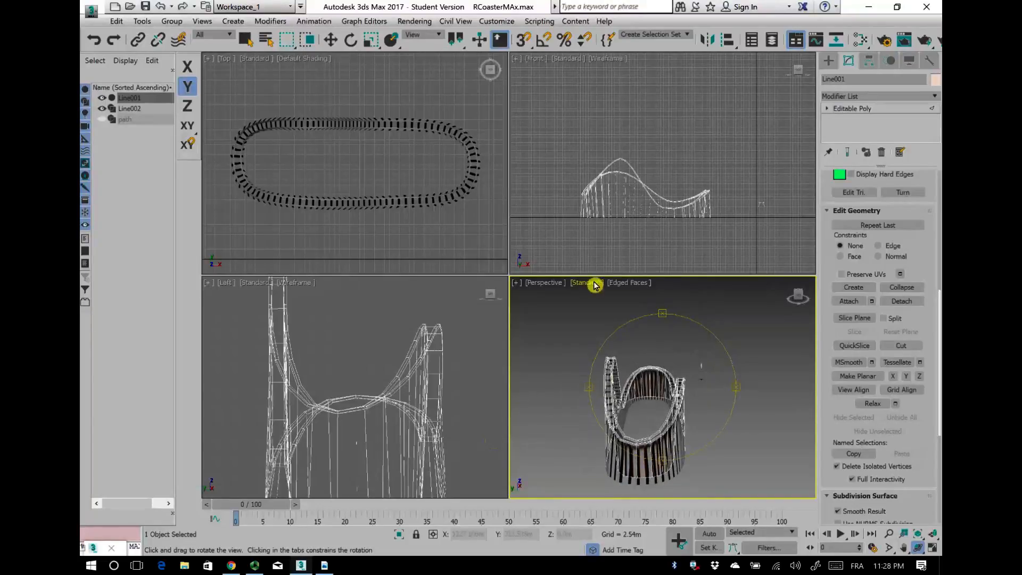
pyautogui.moveTo(639, 396); pyautogui.dragTo(690, 437)
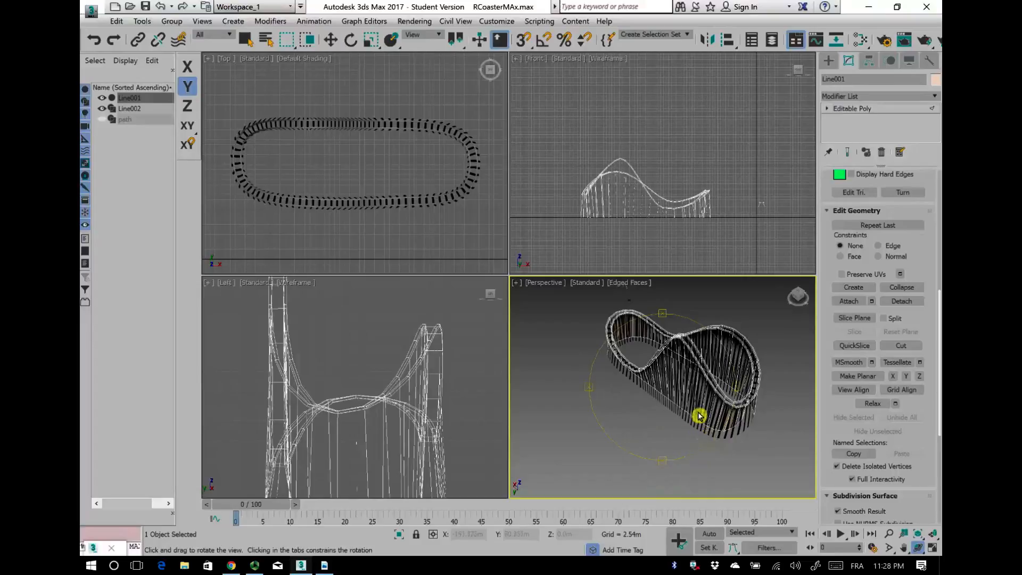
pyautogui.press('w')
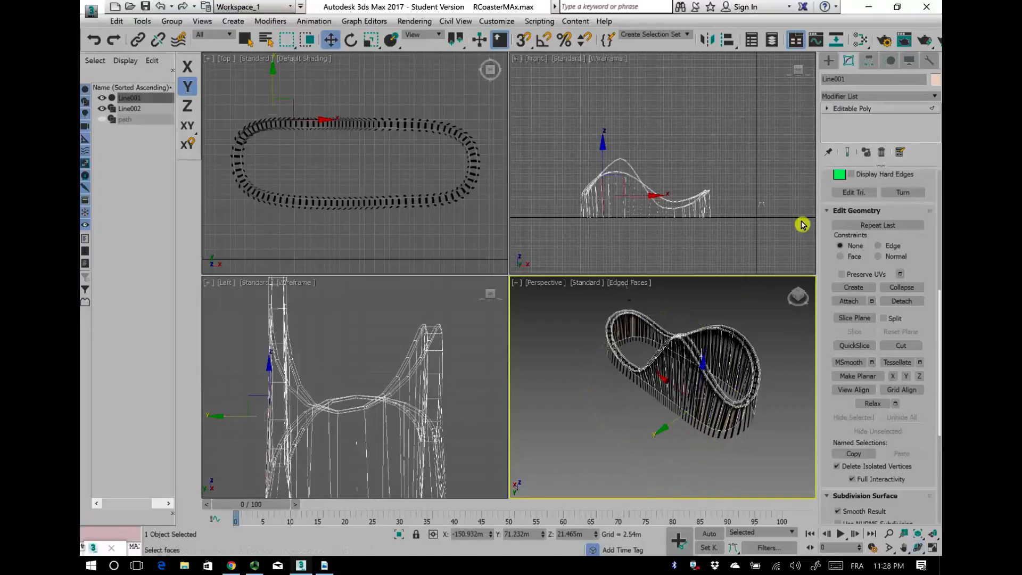
pyautogui.click(828, 109)
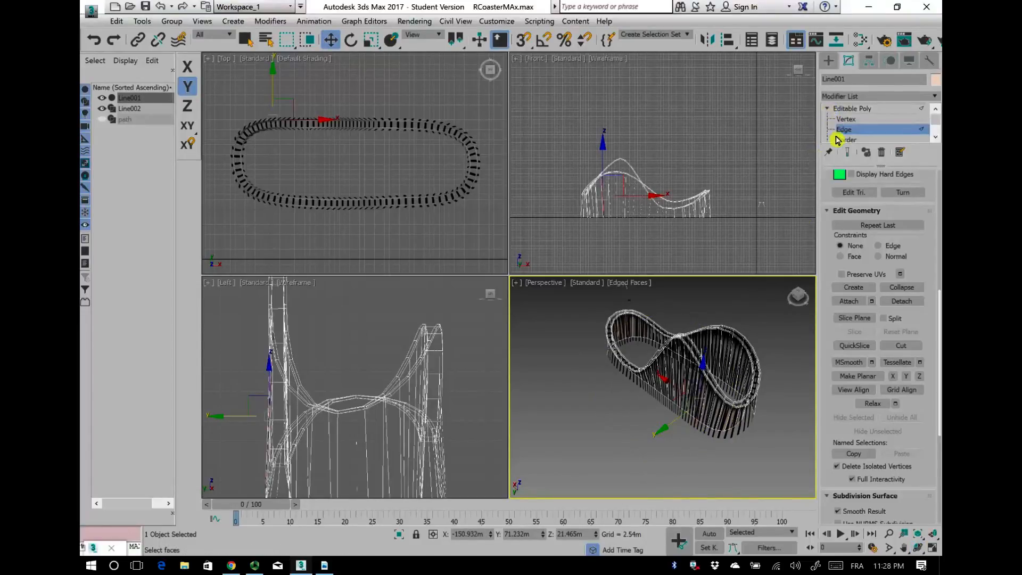
pyautogui.click(851, 131)
pyautogui.scroll(10, 692, 426)
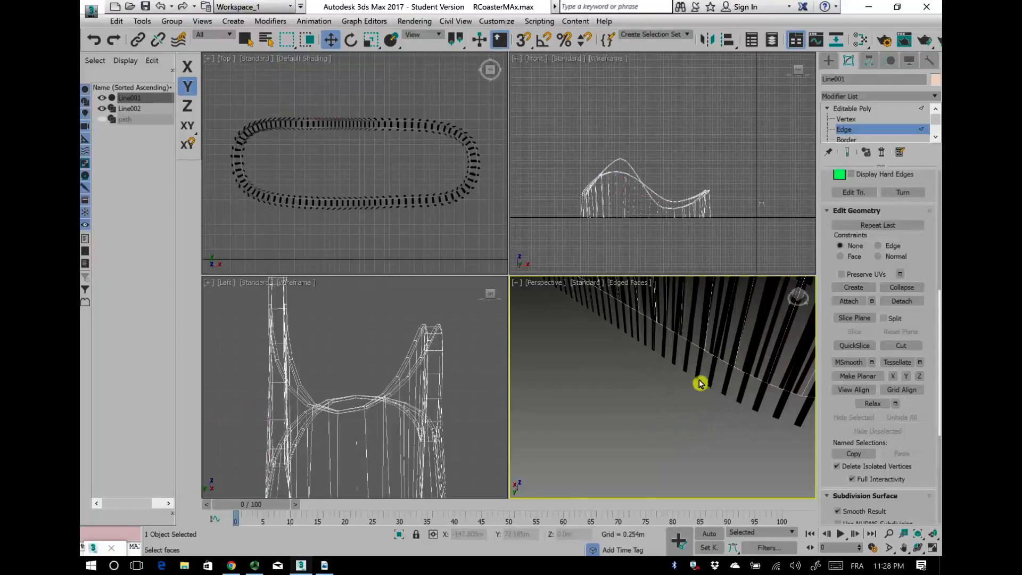
pyautogui.click(699, 384)
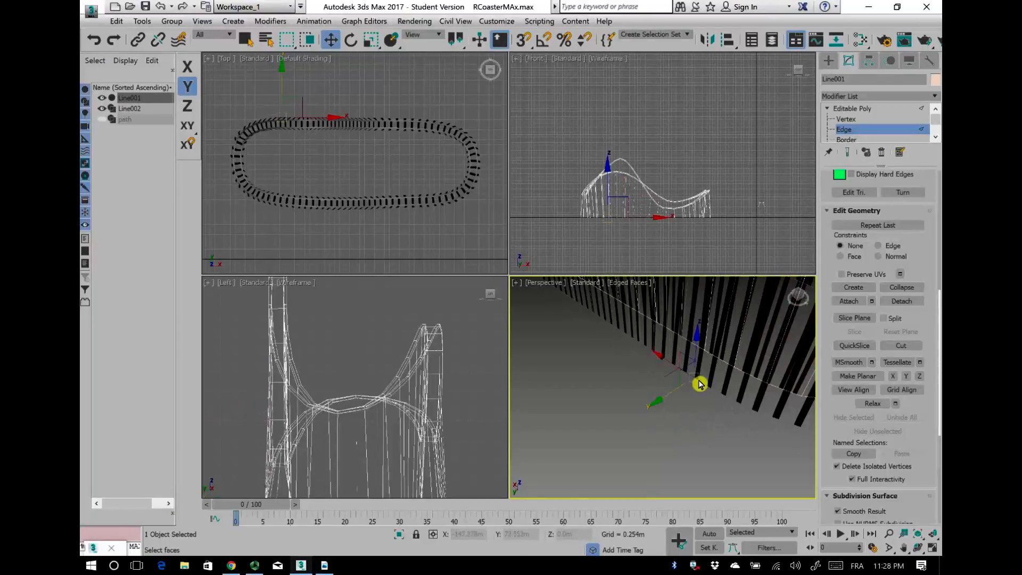
pyautogui.scroll(5, 644, 447)
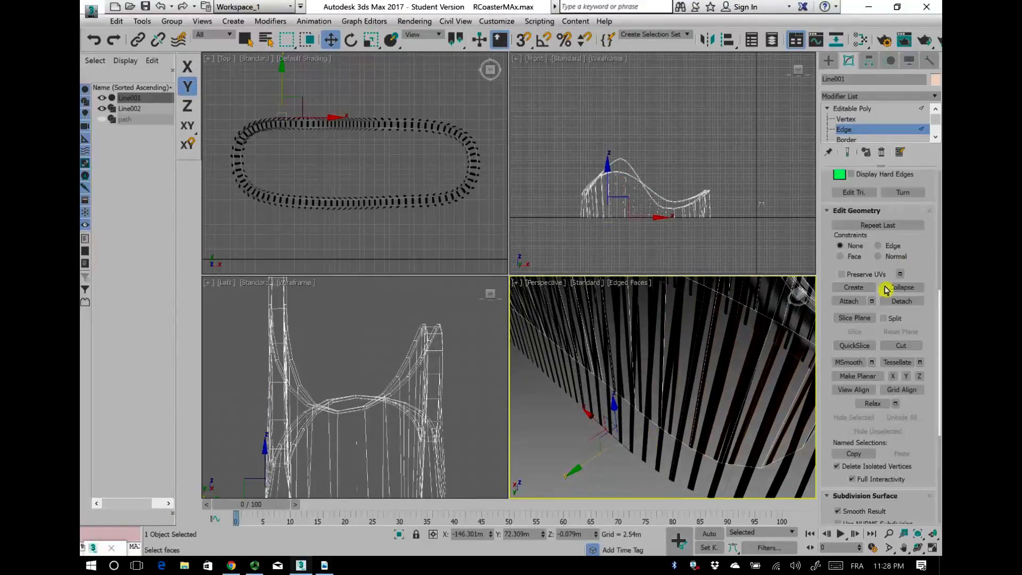
pyautogui.scroll(3, 888, 258)
pyautogui.scroll(5, 891, 254)
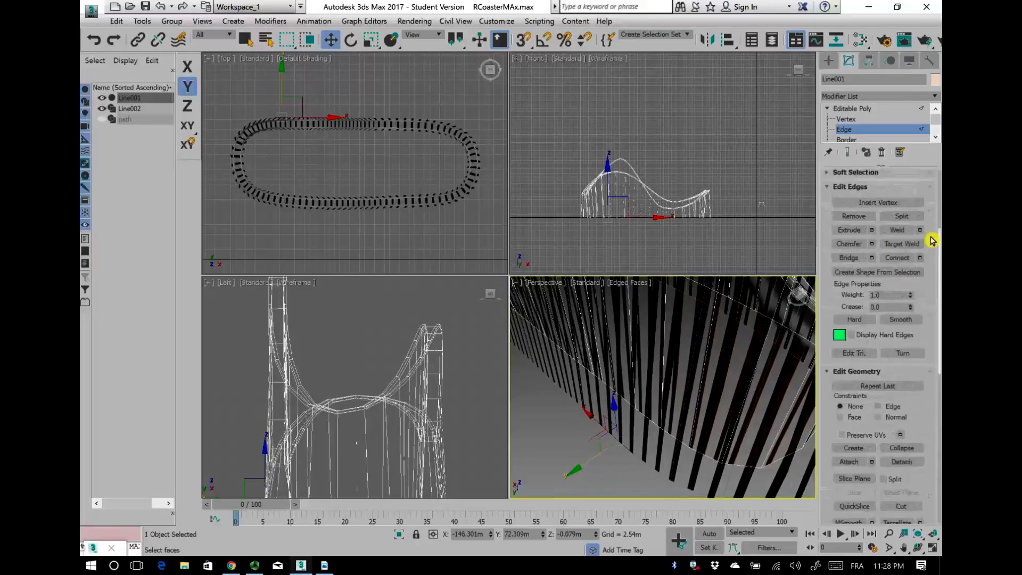
pyautogui.click(903, 257)
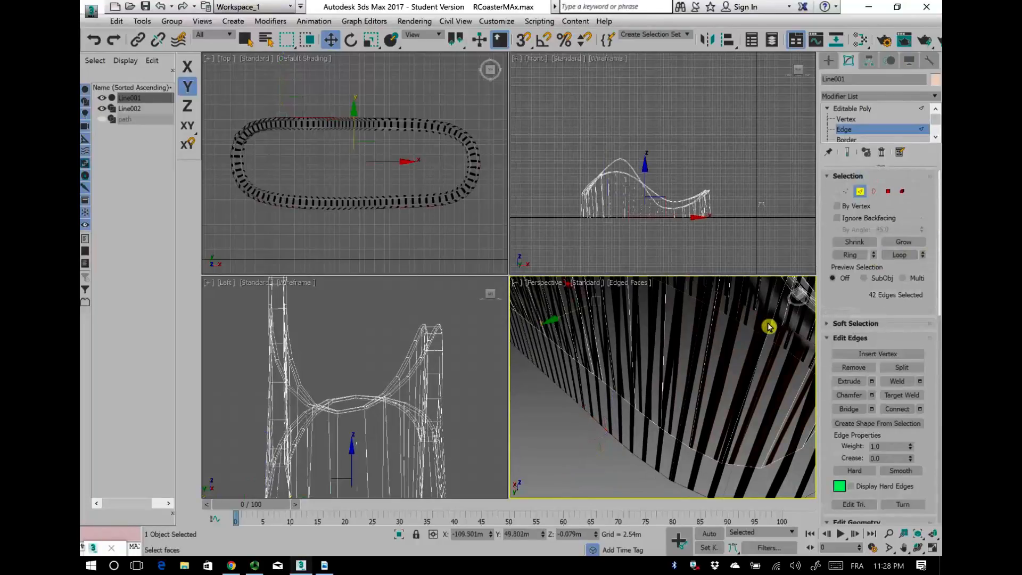
pyautogui.scroll(-5, 726, 361)
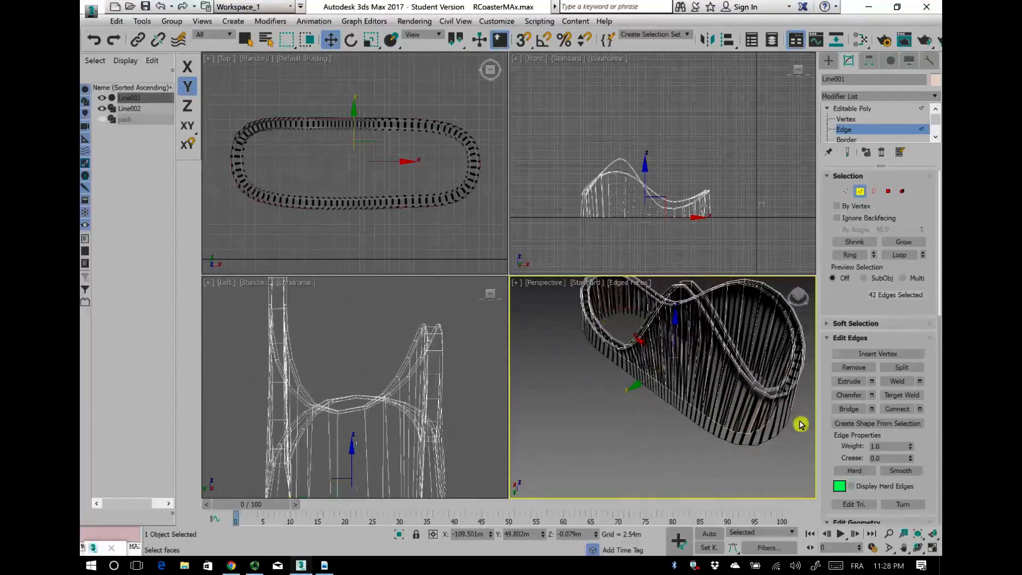
# Step: Scale the outer bottom edge loop outward in the top view, first along Y and then to 115% along X
pyautogui.click(375, 41)
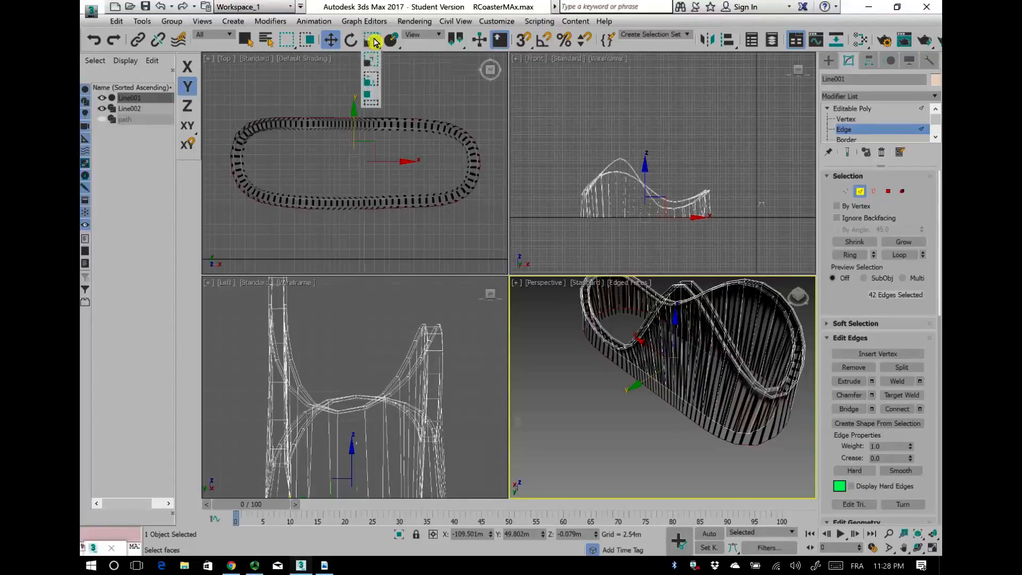
pyautogui.click(374, 86)
pyautogui.moveTo(353, 95); pyautogui.dragTo(360, 134, button='middle')
pyautogui.scroll(-2, 361, 134)
pyautogui.scroll(2, 361, 133)
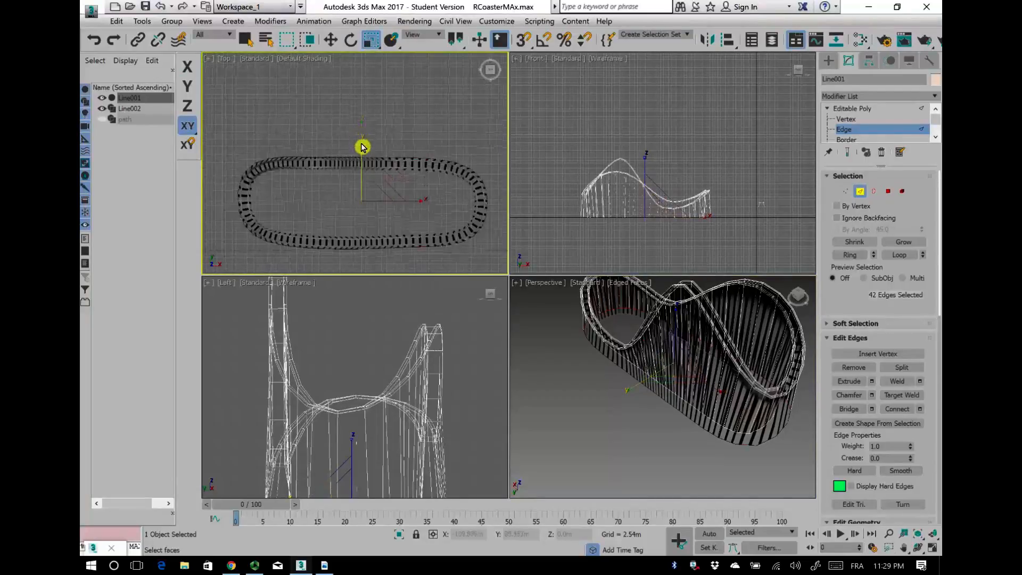
pyautogui.moveTo(363, 149); pyautogui.dragTo(363, 139)
pyautogui.moveTo(416, 206); pyautogui.dragTo(419, 207)
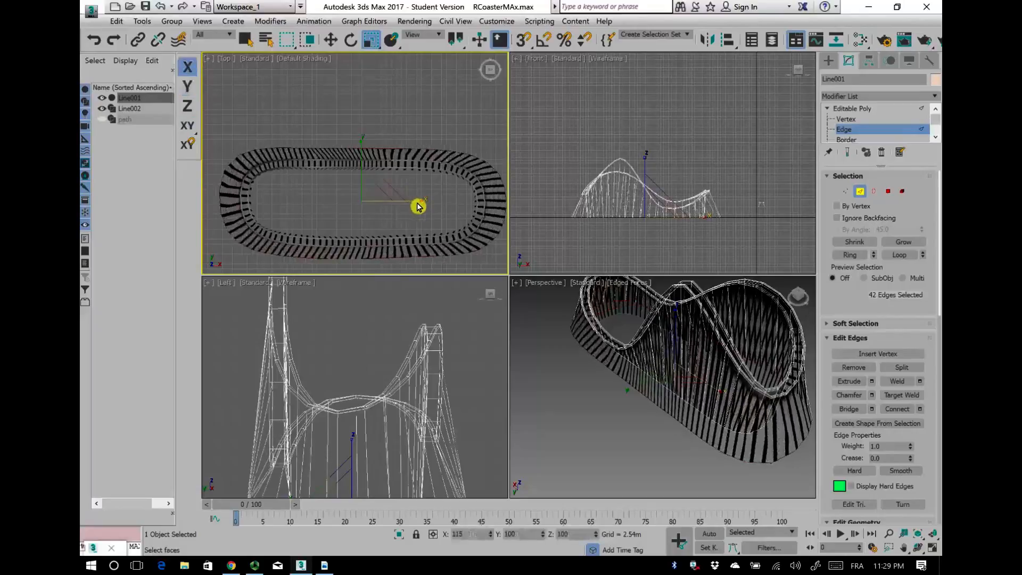
# Step: Select one bottom edge on the inner side of the track's supports and extend the selection to its full loop
pyautogui.keyDown('alt'); pyautogui.moveTo(668, 354); pyautogui.dragTo(735, 383, button='middle'); pyautogui.keyUp('alt')
pyautogui.click(918, 547)
pyautogui.moveTo(670, 402); pyautogui.dragTo(646, 413)
pyautogui.rightClick(646, 413)
pyautogui.click(659, 415)
pyautogui.scroll(3, 703, 421)
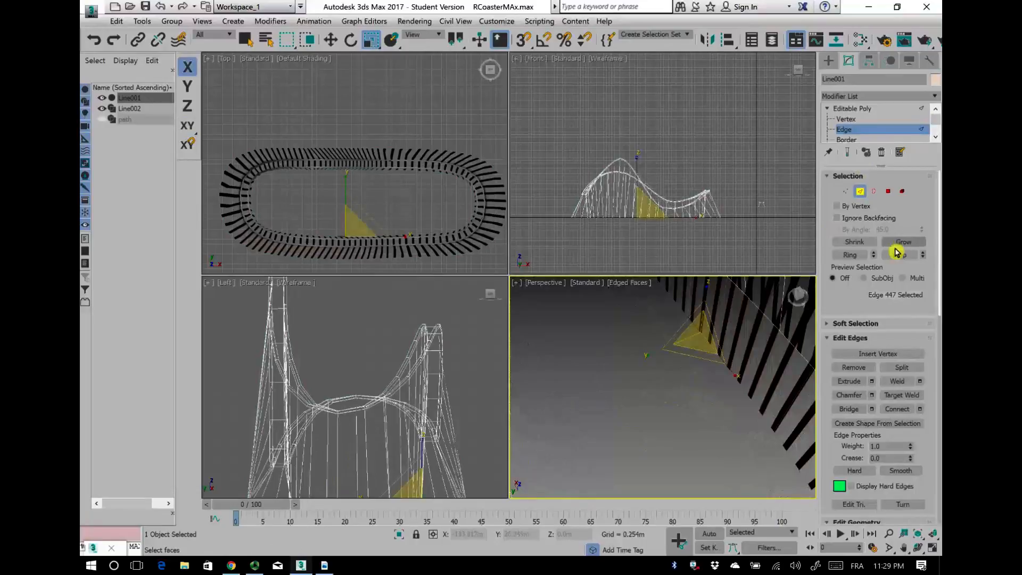
pyautogui.click(897, 253)
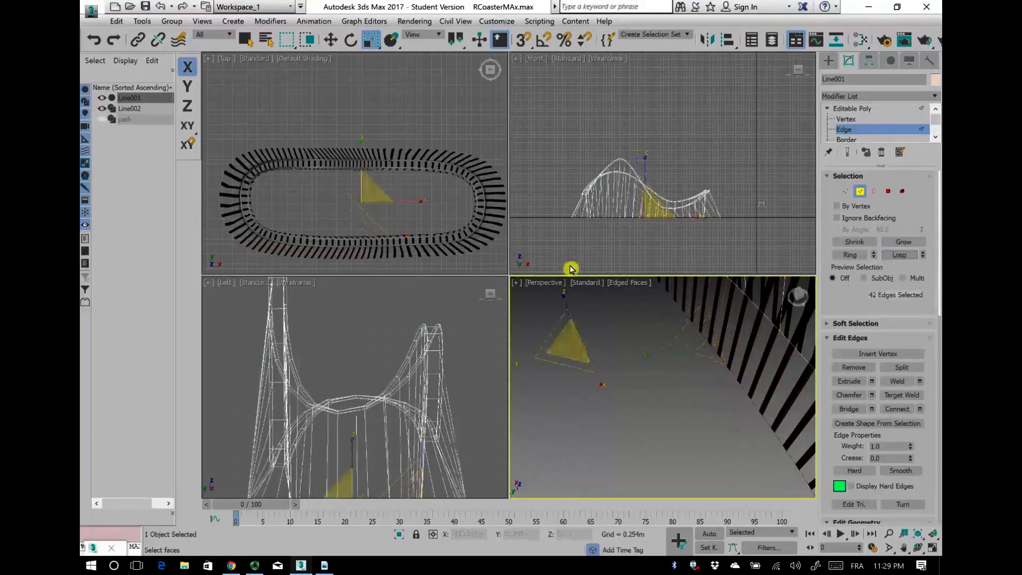
pyautogui.press('z')
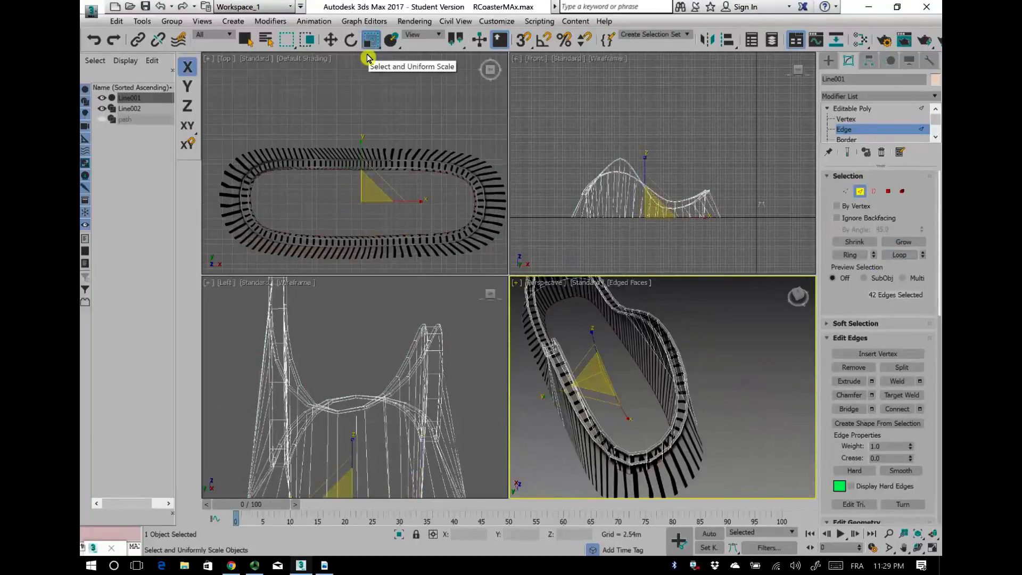
# Step: Scale the inner bottom edge loop inward in the top view along Y and X, then clear the selection
pyautogui.moveTo(362, 153); pyautogui.dragTo(361, 163)
pyautogui.press('F5')
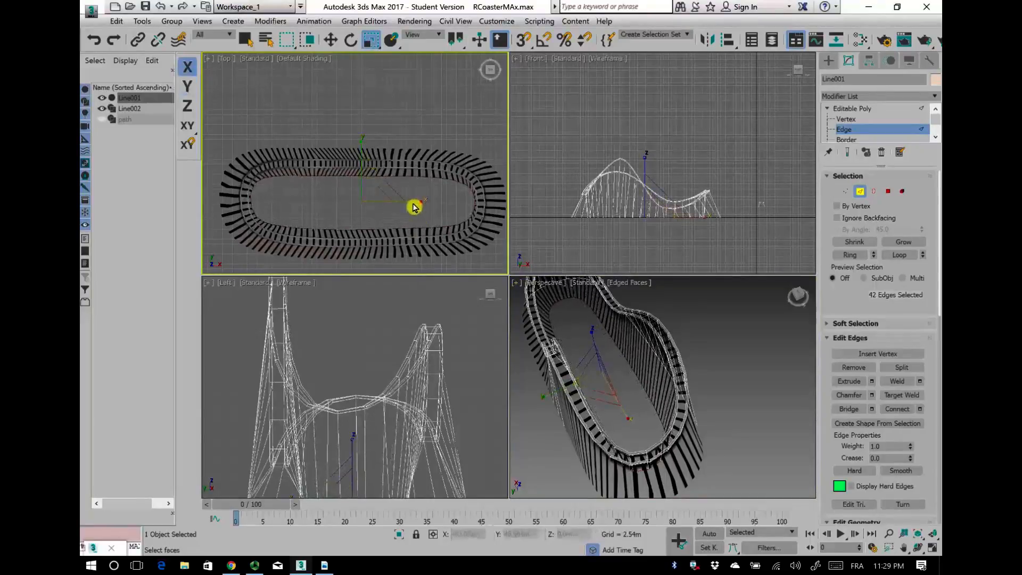
pyautogui.moveTo(415, 206); pyautogui.dragTo(411, 207)
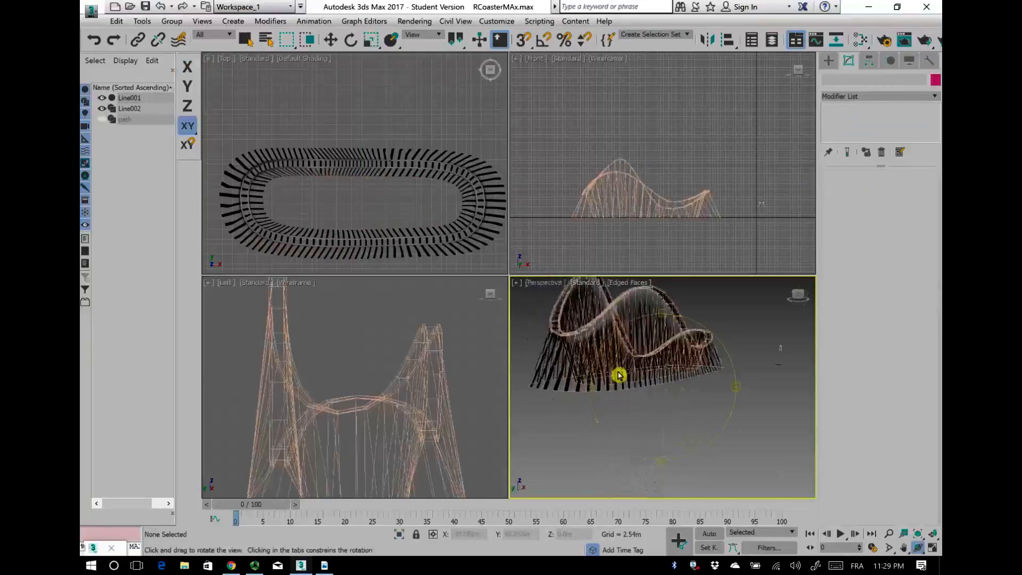
# Step: Examine the splayed supports and the track from several angles in the perspective view
pyautogui.moveTo(618, 375); pyautogui.dragTo(522, 381)
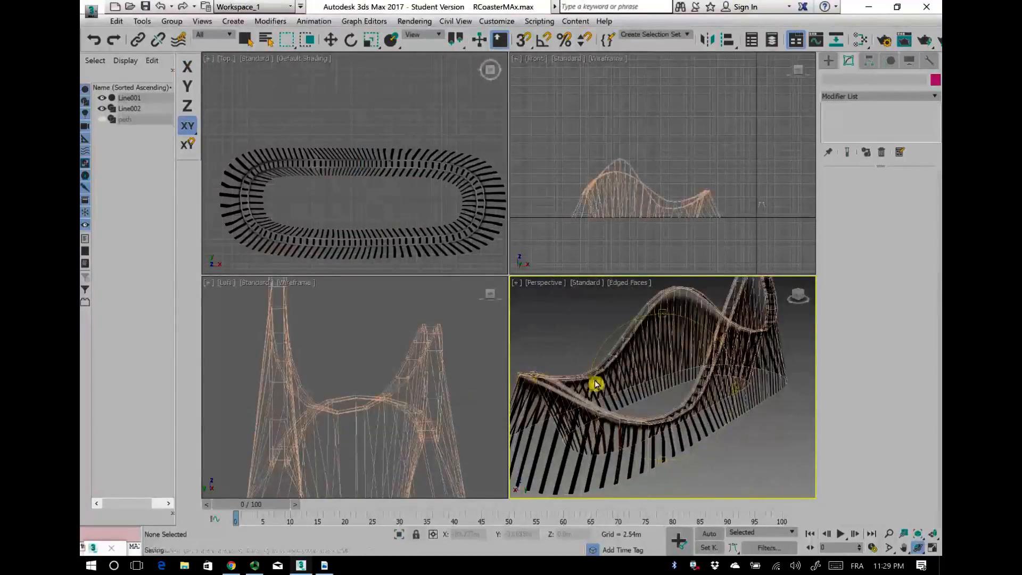
pyautogui.moveTo(665, 395); pyautogui.dragTo(714, 391)
pyautogui.moveTo(698, 436); pyautogui.dragTo(627, 437)
pyautogui.press('z')
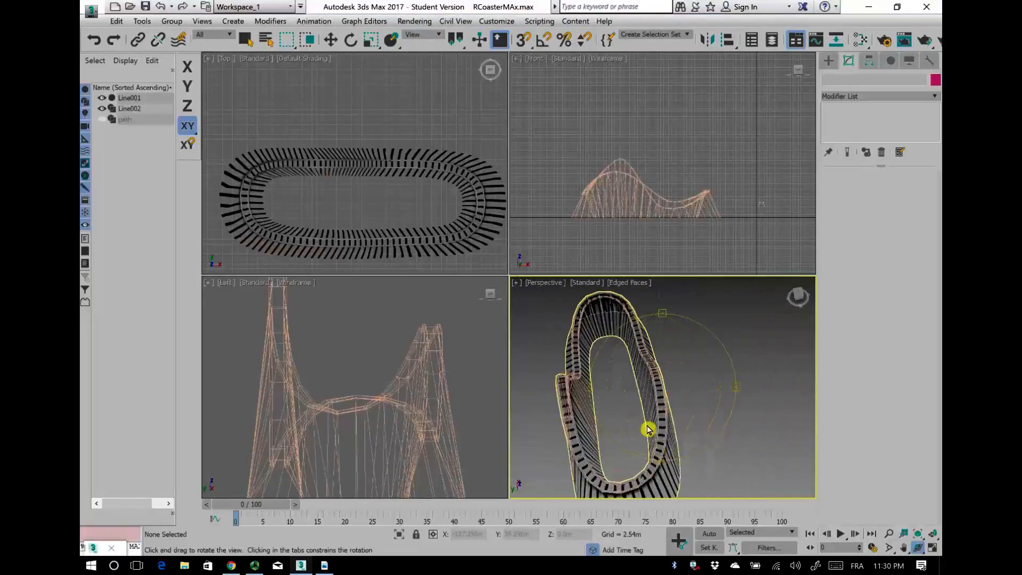
pyautogui.moveTo(665, 495); pyautogui.dragTo(692, 508)
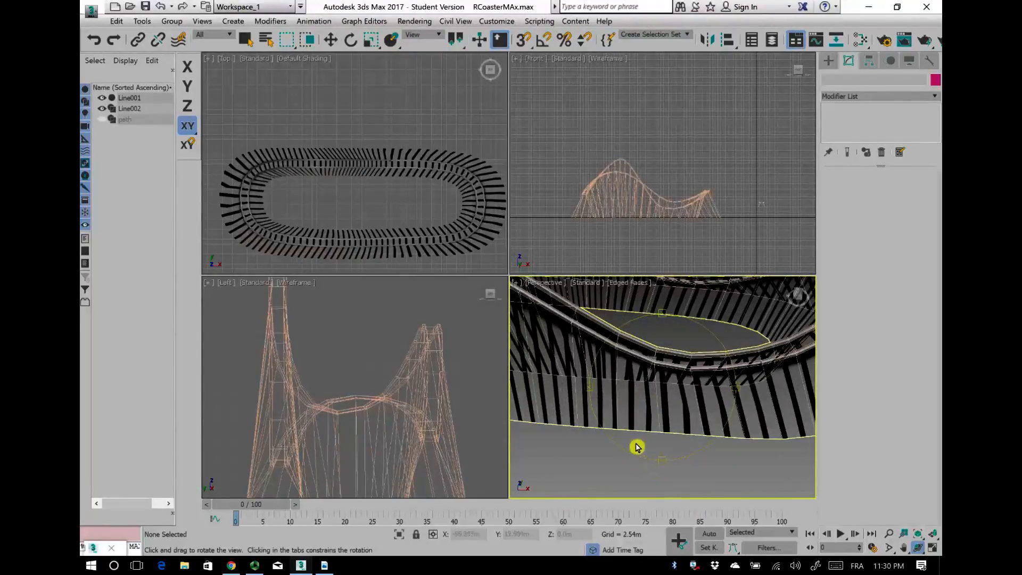
pyautogui.moveTo(637, 448); pyautogui.dragTo(634, 451)
pyautogui.press('r')
pyautogui.moveTo(633, 451); pyautogui.dragTo(630, 472, button='middle')
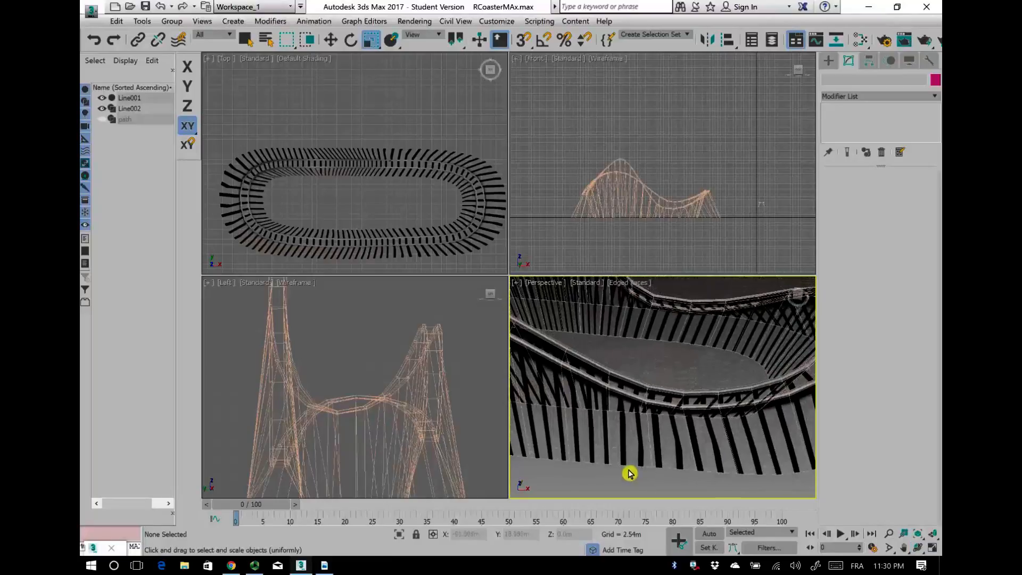
# Step: Select a lengthwise edge on the track's rail at Edge level and extend the selection to its ring
pyautogui.click(748, 415)
pyautogui.click(861, 192)
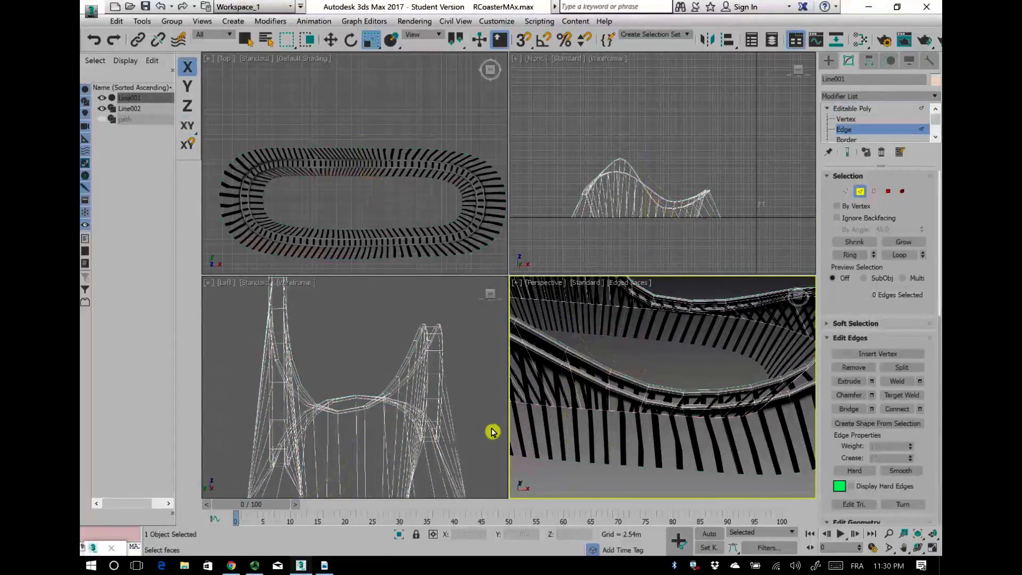
pyautogui.scroll(5, 624, 398)
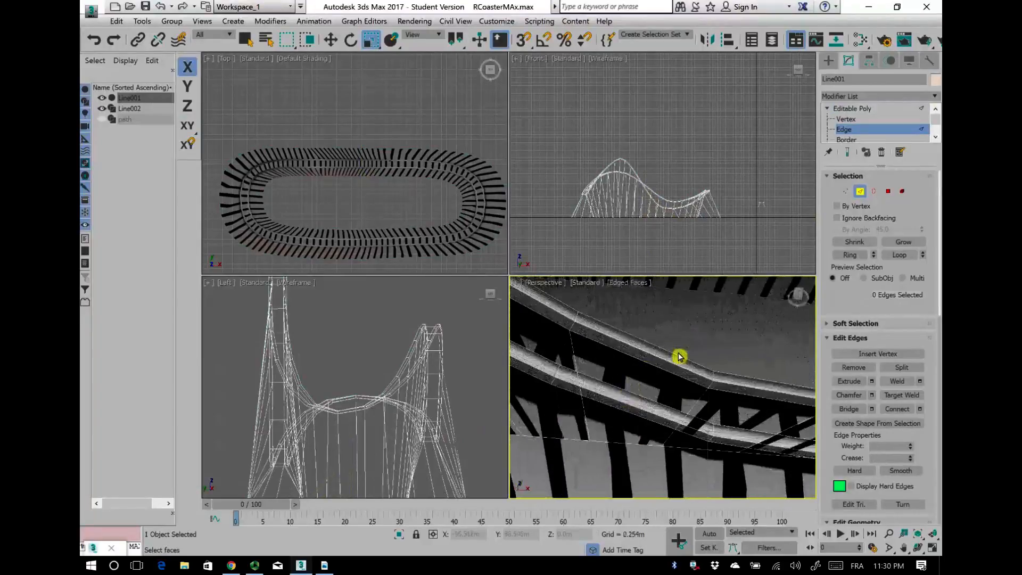
pyautogui.click(665, 371)
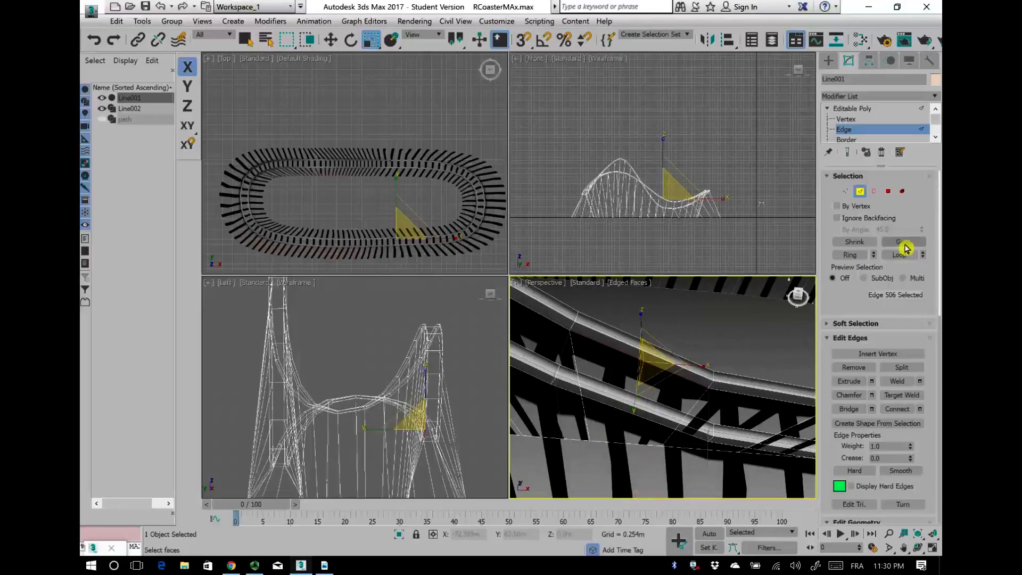
pyautogui.click(857, 255)
pyautogui.press('z')
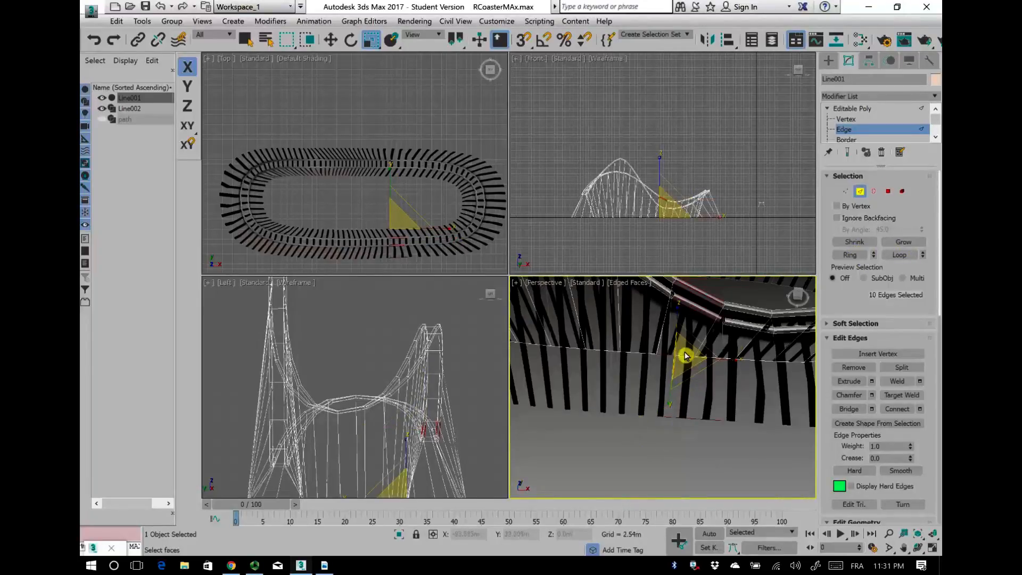
# Step: Extend the ring of selected edges to full loops around the whole track
pyautogui.click(696, 294)
pyautogui.click(917, 546)
pyautogui.moveTo(691, 404); pyautogui.dragTo(714, 378)
pyautogui.moveTo(697, 426); pyautogui.dragTo(880, 289)
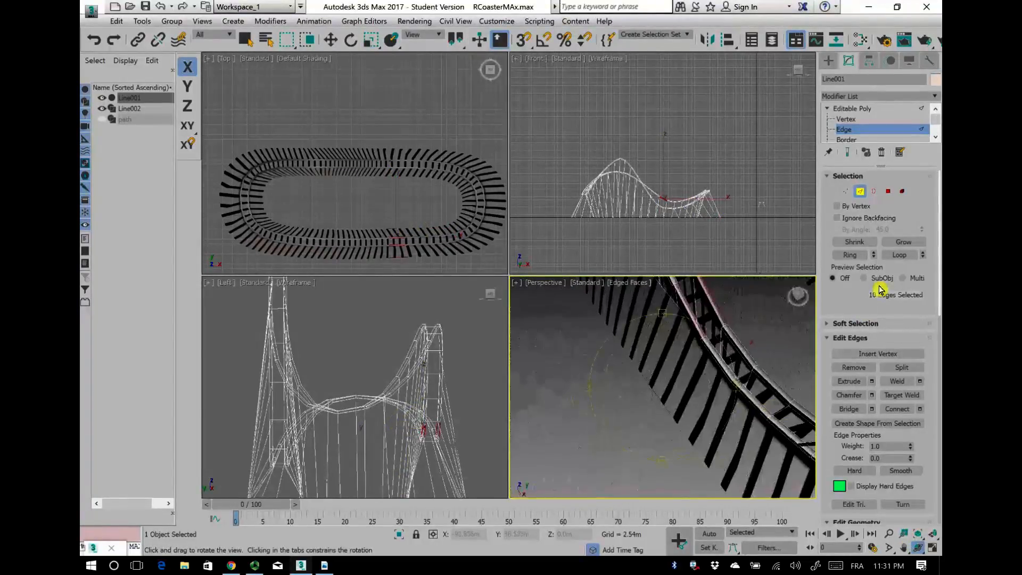
pyautogui.click(913, 259)
pyautogui.moveTo(772, 351); pyautogui.dragTo(664, 381)
pyautogui.moveTo(656, 422); pyautogui.dragTo(639, 384)
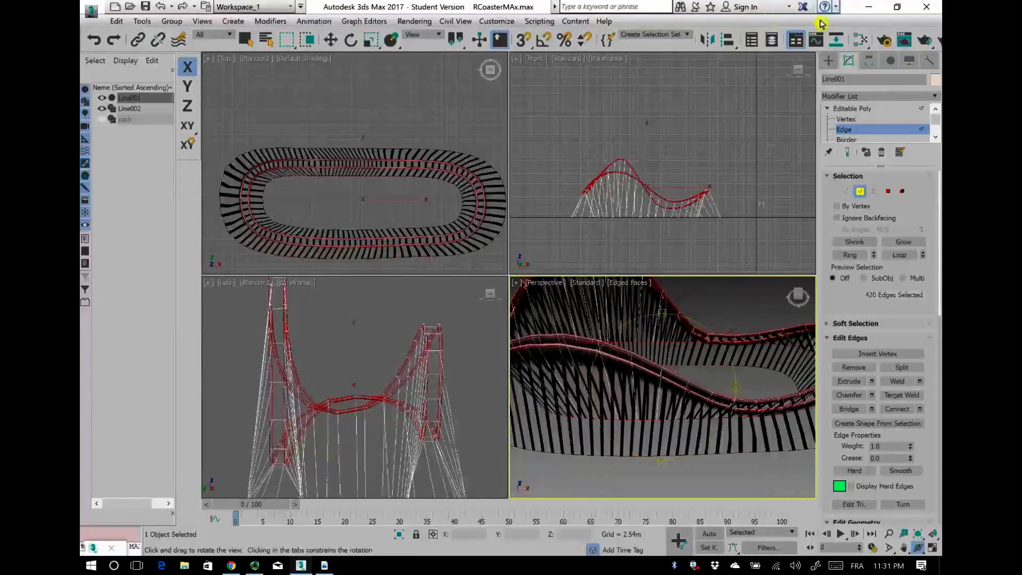
# Step: Show the modeling ribbon and apply Flow Connect to the selected track edges
pyautogui.click(796, 43)
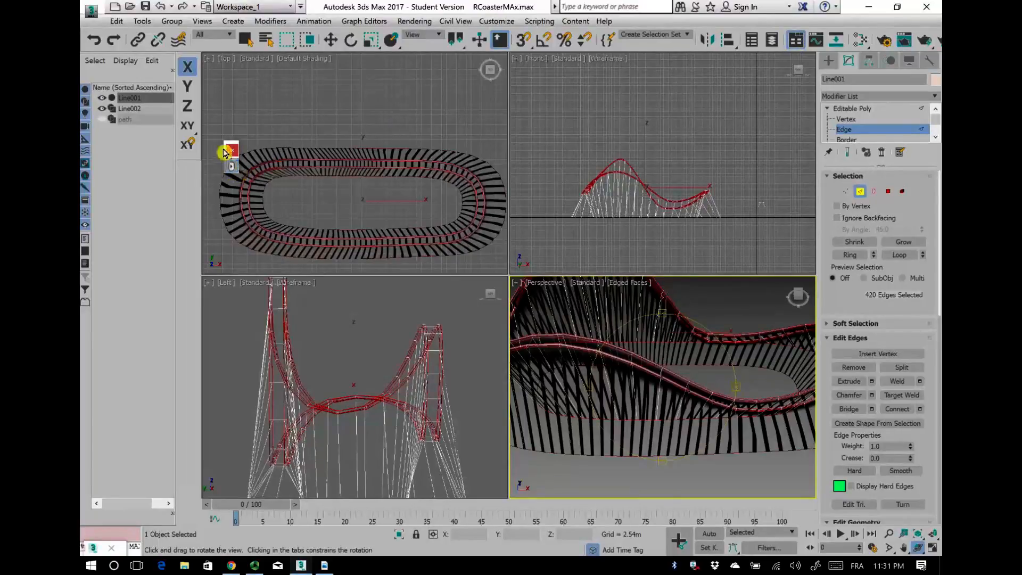
pyautogui.moveTo(225, 150); pyautogui.dragTo(274, 57)
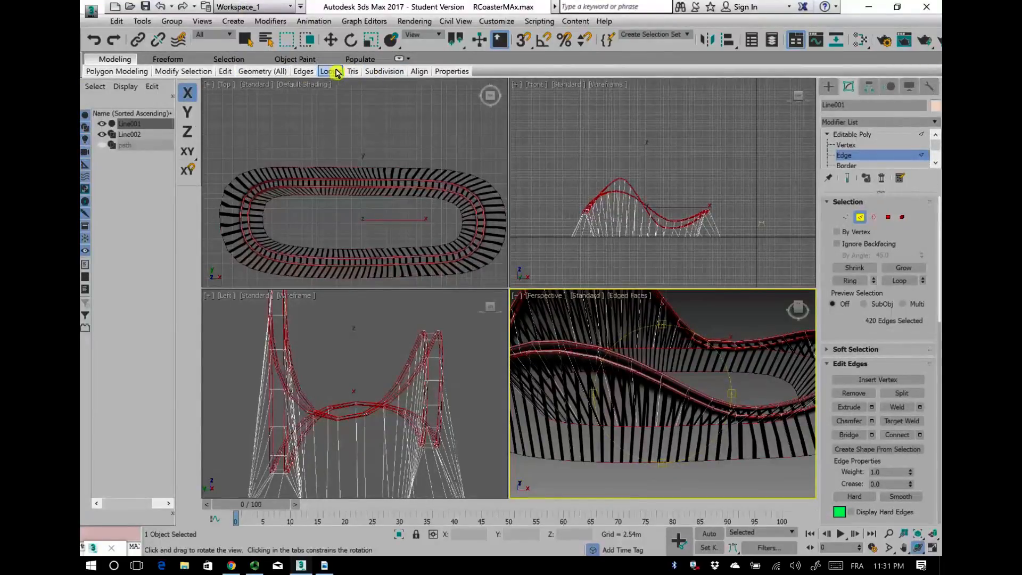
pyautogui.moveTo(340, 76)
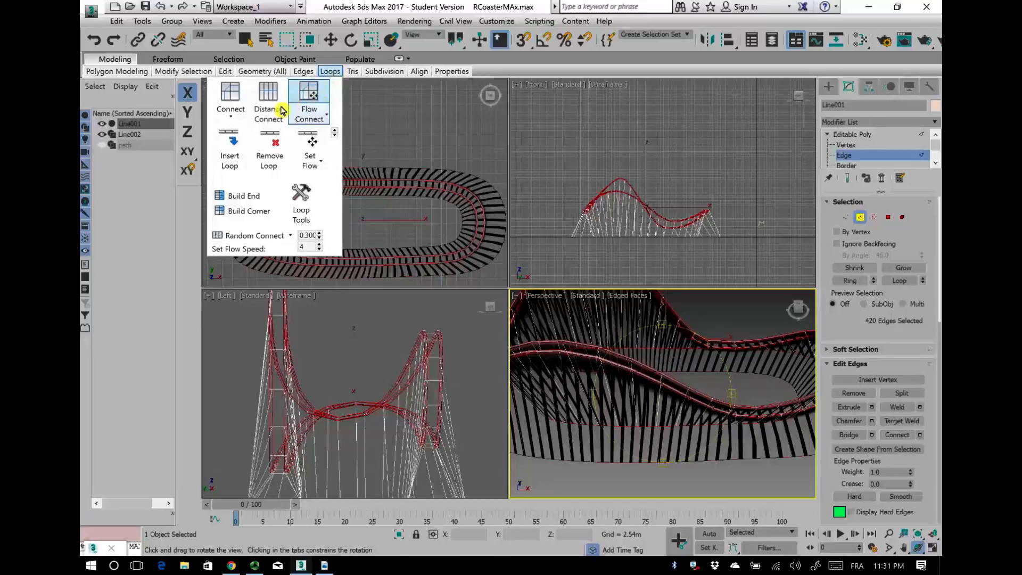
pyautogui.click(313, 101)
# Step: Select another lengthwise edge on the track and extend the selection to its ring and full loops around the track
pyautogui.moveTo(657, 376); pyautogui.dragTo(650, 406)
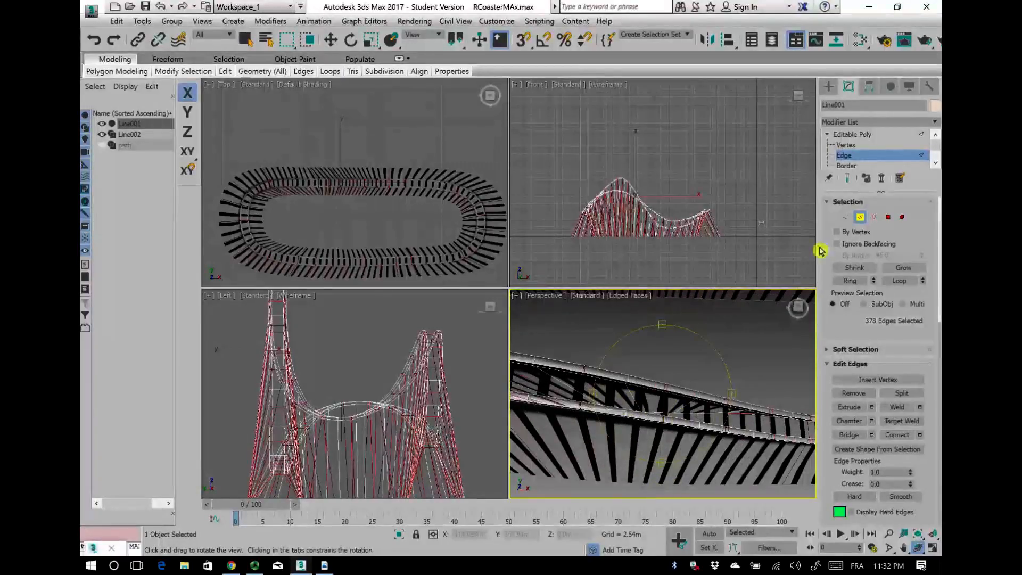
pyautogui.press('r')
pyautogui.scroll(5, 682, 402)
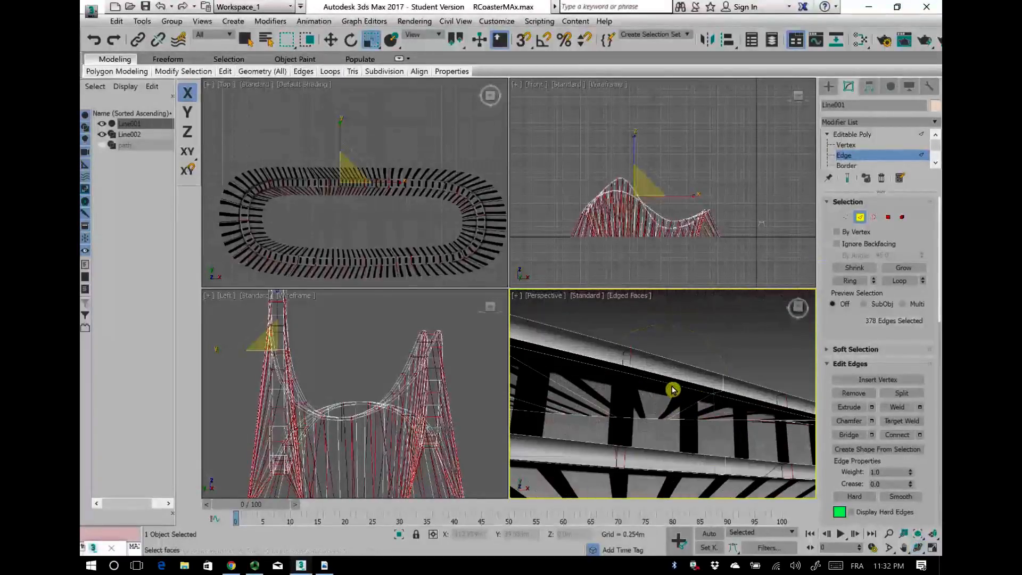
pyautogui.click(672, 388)
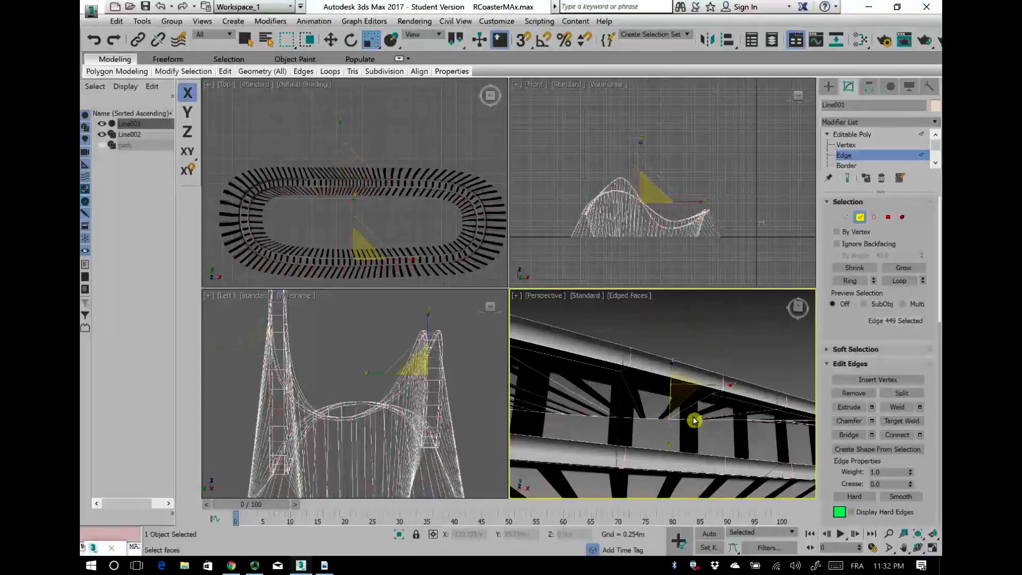
pyautogui.keyDown('alt'); pyautogui.moveTo(674, 423); pyautogui.dragTo(646, 407, button='middle'); pyautogui.keyUp('alt')
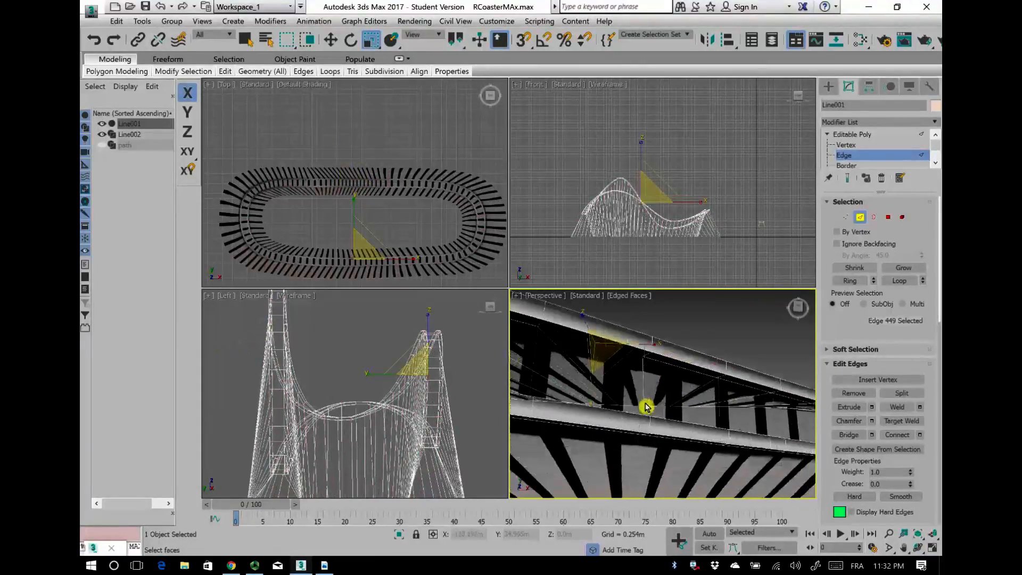
pyautogui.click(855, 281)
pyautogui.click(889, 282)
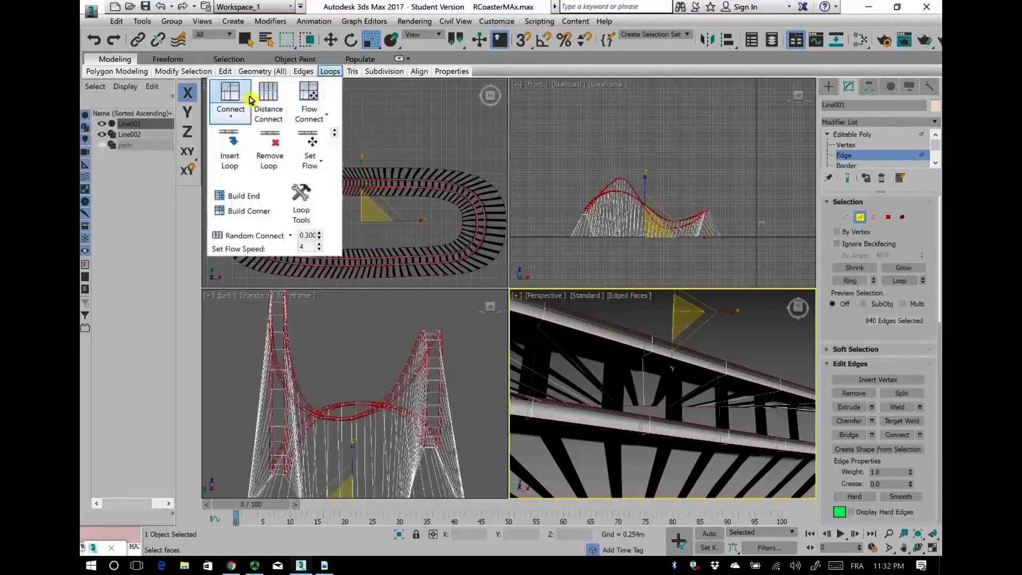
# Step: Apply Flow Connect to the selected edge loops and inspect the smoothed track in the perspective view
pyautogui.click(314, 97)
pyautogui.scroll(-5, 737, 399)
pyautogui.keyDown('alt'); pyautogui.moveTo(738, 400); pyautogui.dragTo(809, 391, button='middle'); pyautogui.keyUp('alt')
pyautogui.moveTo(759, 424); pyautogui.dragTo(667, 456, button='middle')
pyautogui.scroll(6, 680, 377)
pyautogui.moveTo(680, 376); pyautogui.dragTo(627, 321, button='middle')
pyautogui.moveTo(598, 404); pyautogui.dragTo(797, 383, button='middle')
pyautogui.keyDown('alt'); pyautogui.moveTo(648, 425); pyautogui.dragTo(624, 460, button='middle'); pyautogui.keyUp('alt')
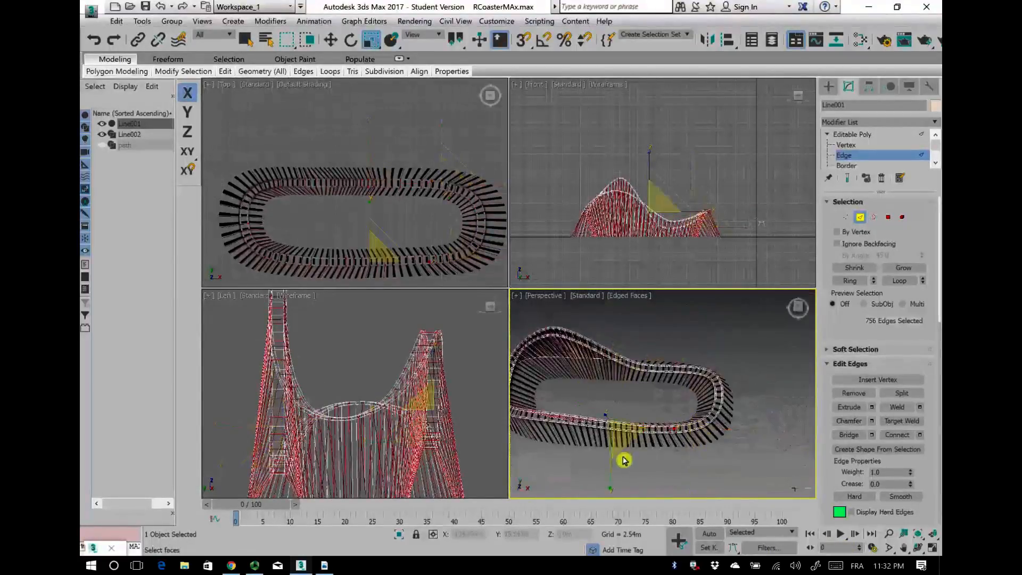
# Step: Reselect the track object and select all the polygons of its ground-level supports at Polygon level in the front view
pyautogui.click(867, 139)
pyautogui.click(772, 373)
pyautogui.click(917, 547)
pyautogui.moveTo(639, 431); pyautogui.dragTo(643, 373)
pyautogui.rightClick(643, 373)
pyautogui.click(544, 419)
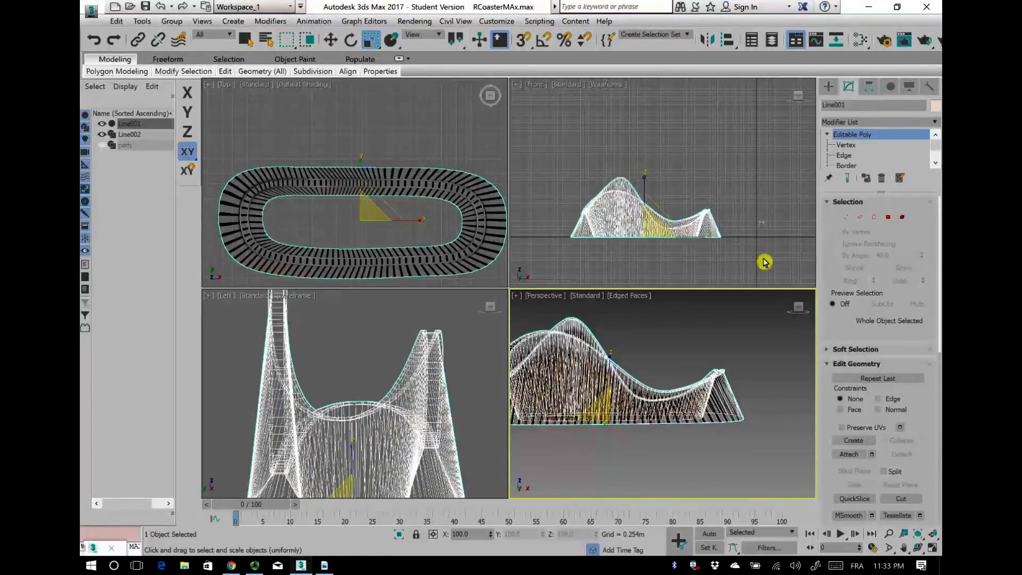
pyautogui.click(887, 220)
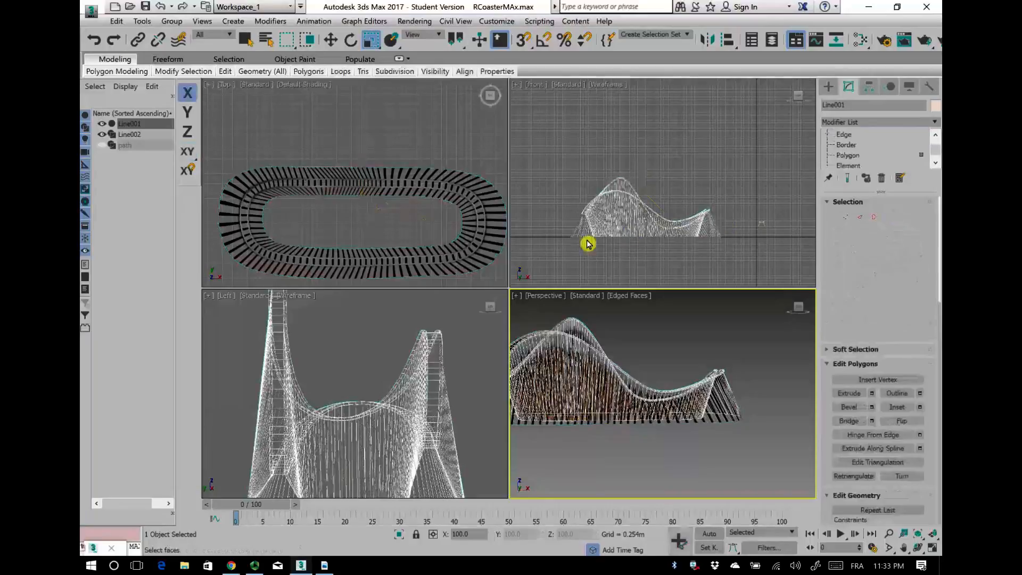
pyautogui.moveTo(553, 259); pyautogui.dragTo(743, 240)
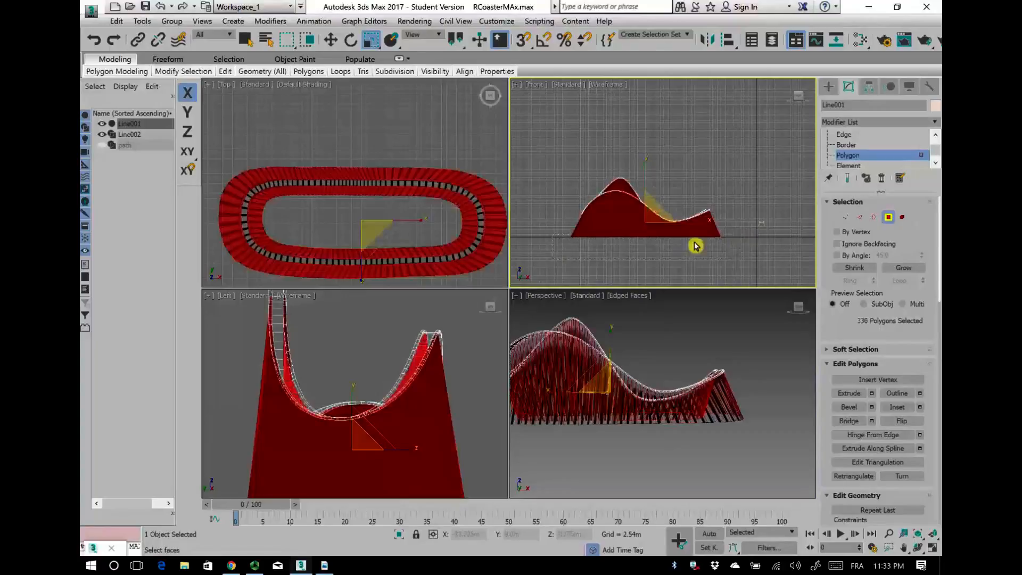
pyautogui.rightClick(543, 295)
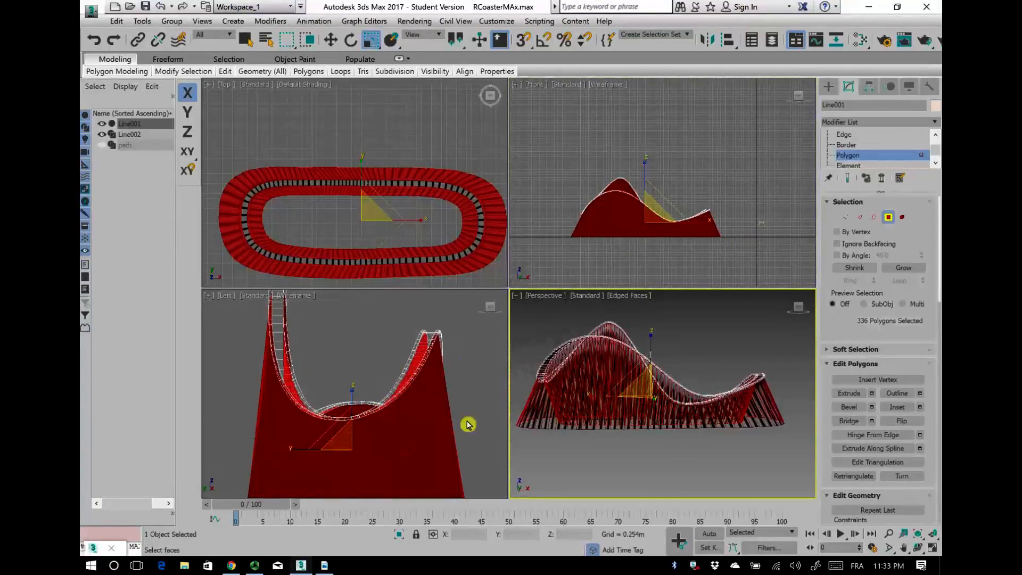
# Step: Detach the selected support polygons as a separate object named SupportFrame and rename the remaining track object Rails
pyautogui.scroll(-5, 900, 392)
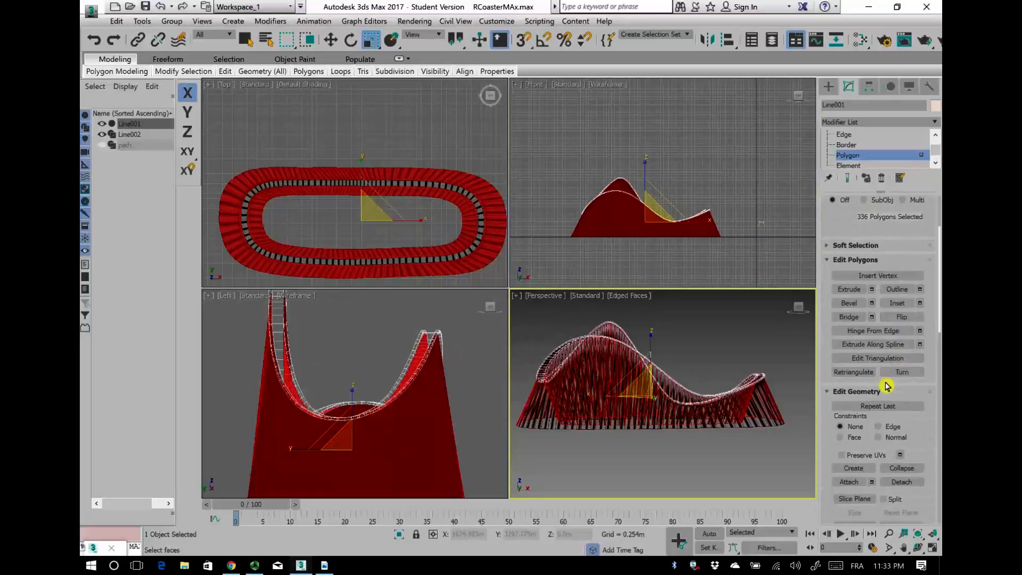
pyautogui.click(900, 416)
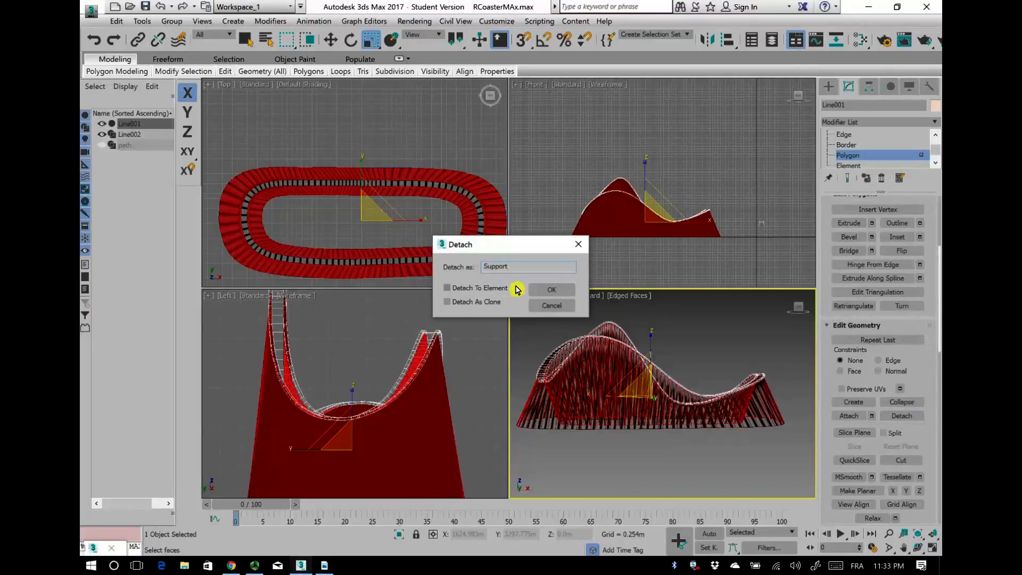
pyautogui.click(551, 289)
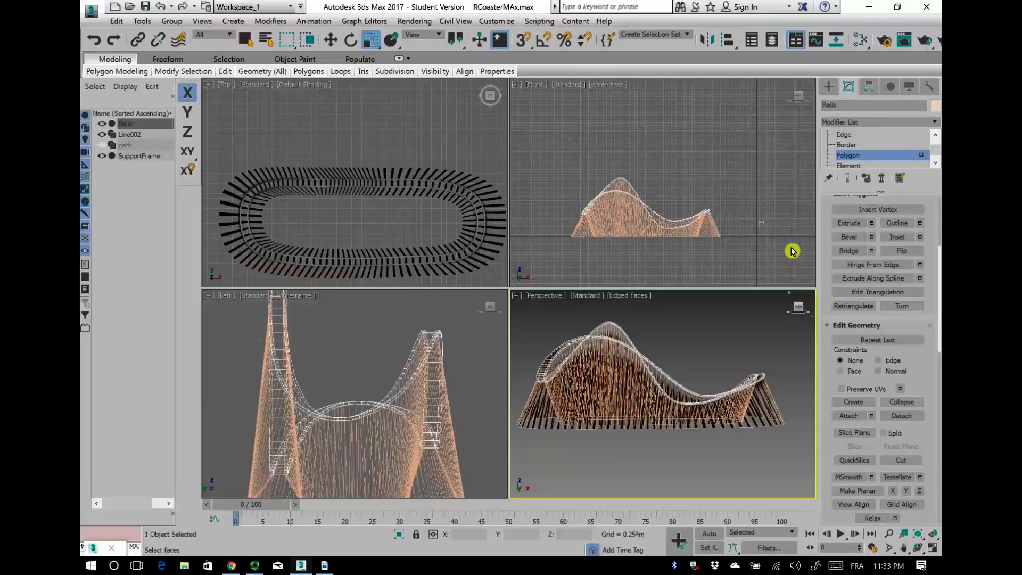
# Step: Select SupportFrame and create a Standard material named Support in the Slate Material Editor
pyautogui.click(613, 431)
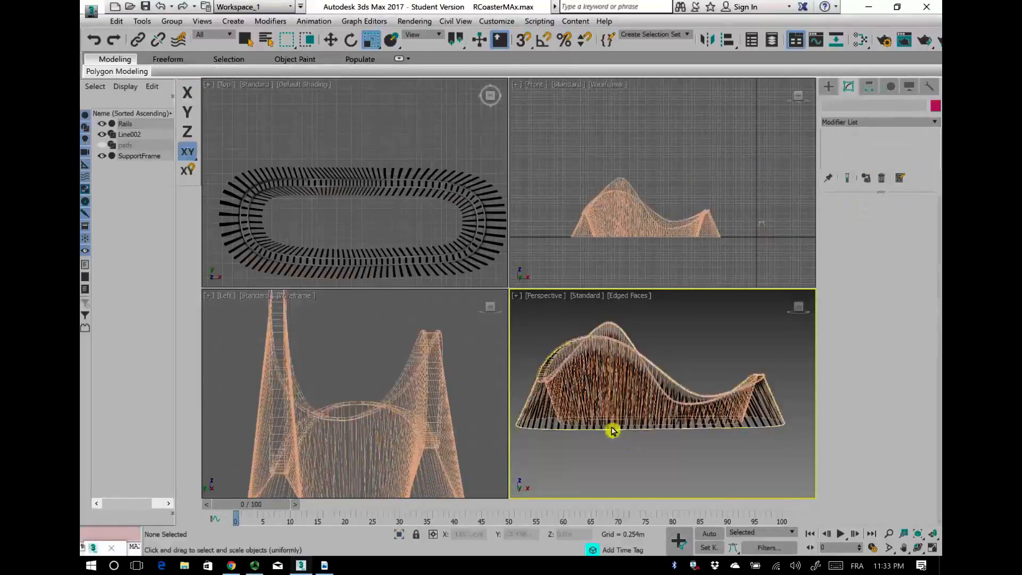
pyautogui.click(611, 427)
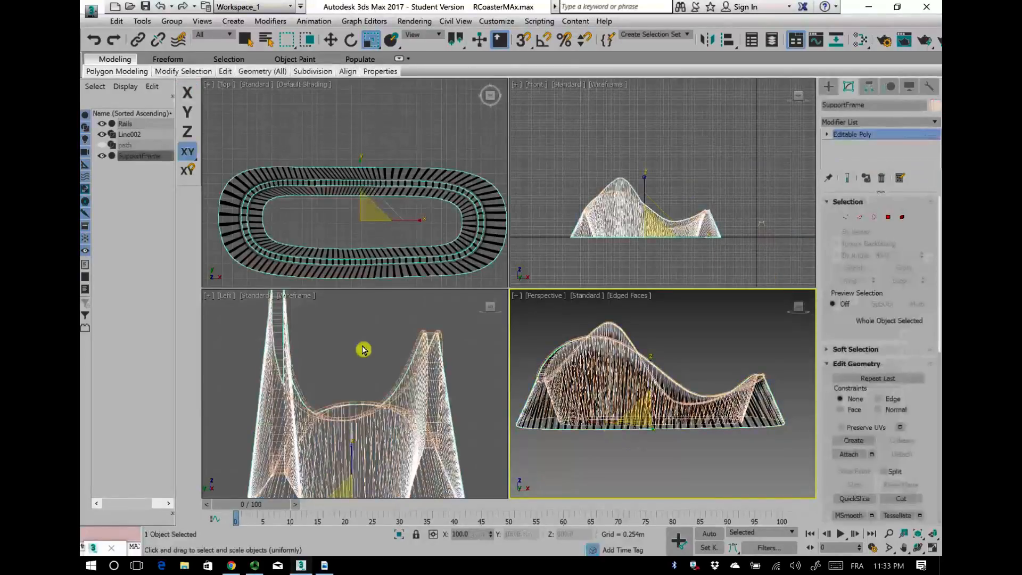
pyautogui.press('m')
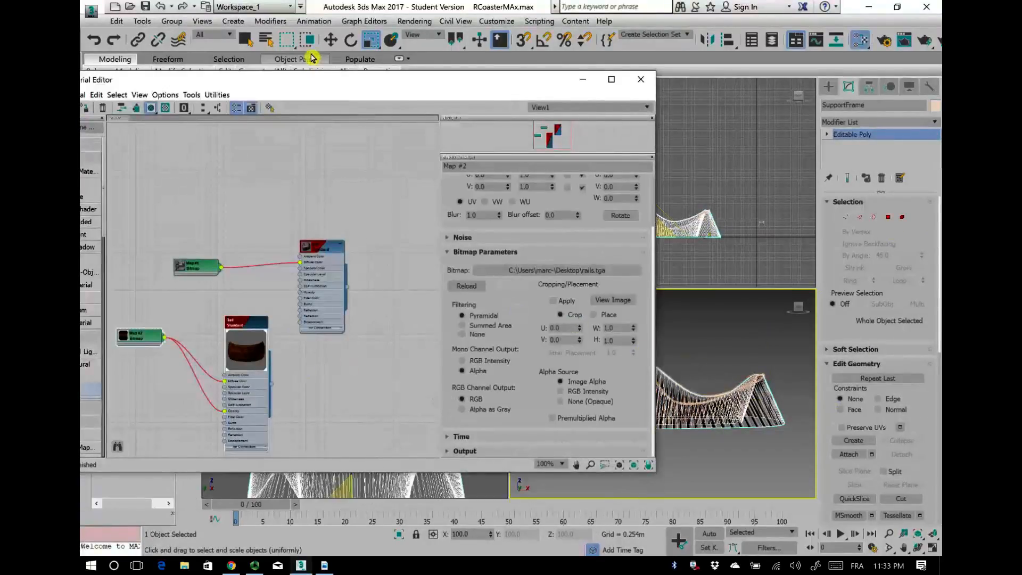
pyautogui.moveTo(314, 80); pyautogui.dragTo(473, 67)
pyautogui.doubleClick(231, 384)
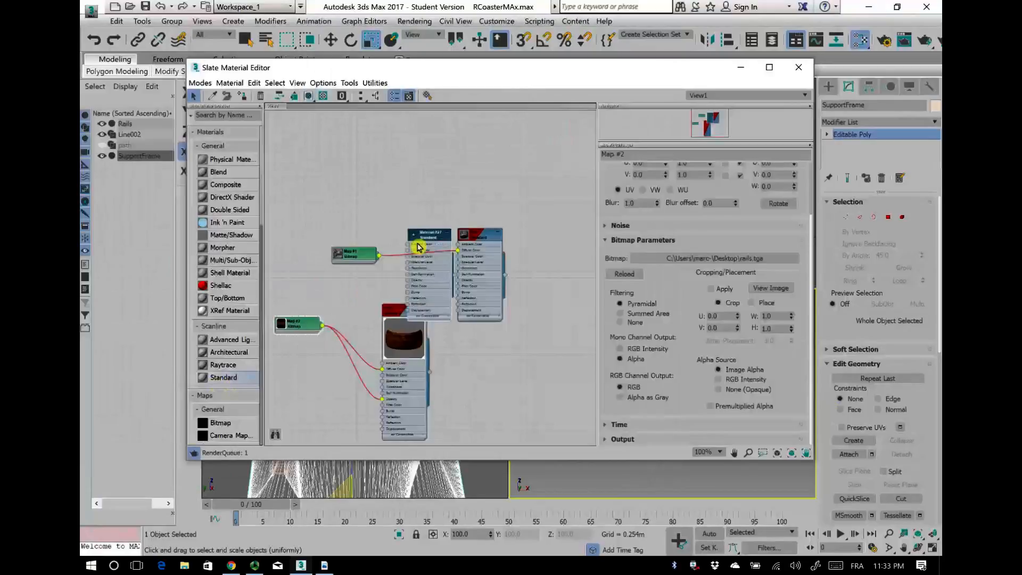
pyautogui.moveTo(437, 237); pyautogui.dragTo(423, 133)
pyautogui.doubleClick(423, 133)
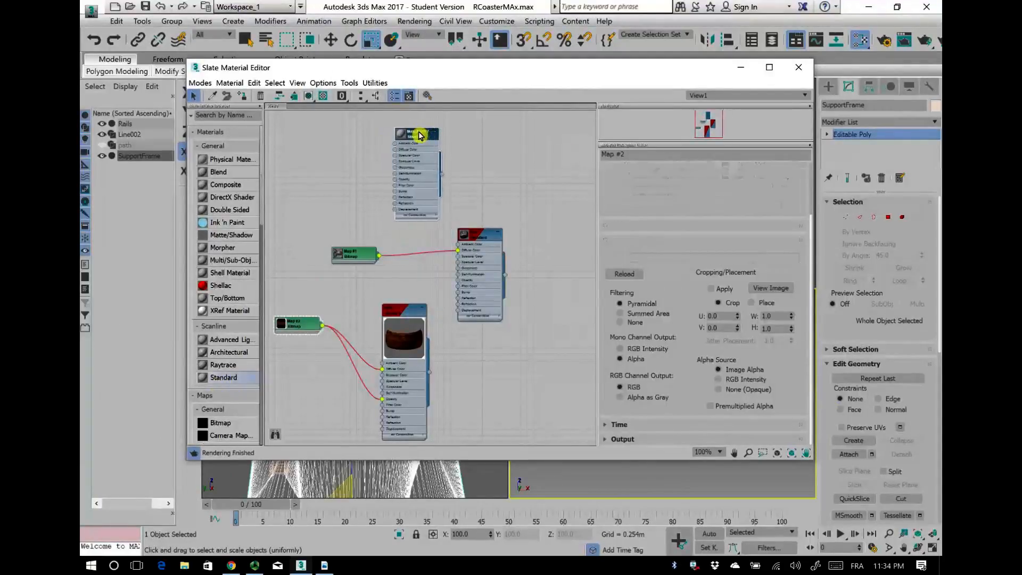
pyautogui.click(623, 154)
pyautogui.write('Support')
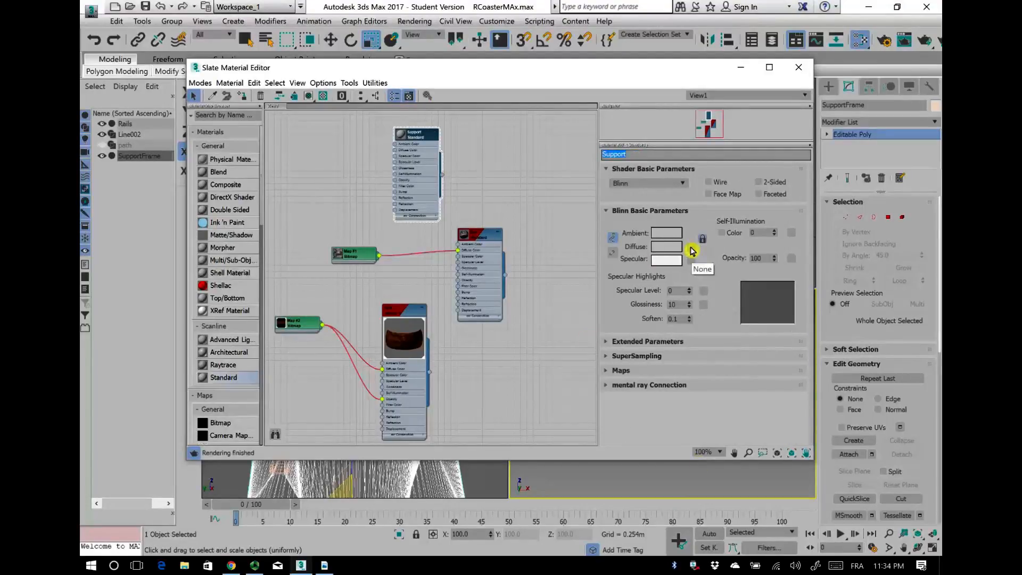
# Step: Load Support_rails.tga as a Bitmap on the Support material's diffuse color and connect the same map to its opacity
pyautogui.click(693, 251)
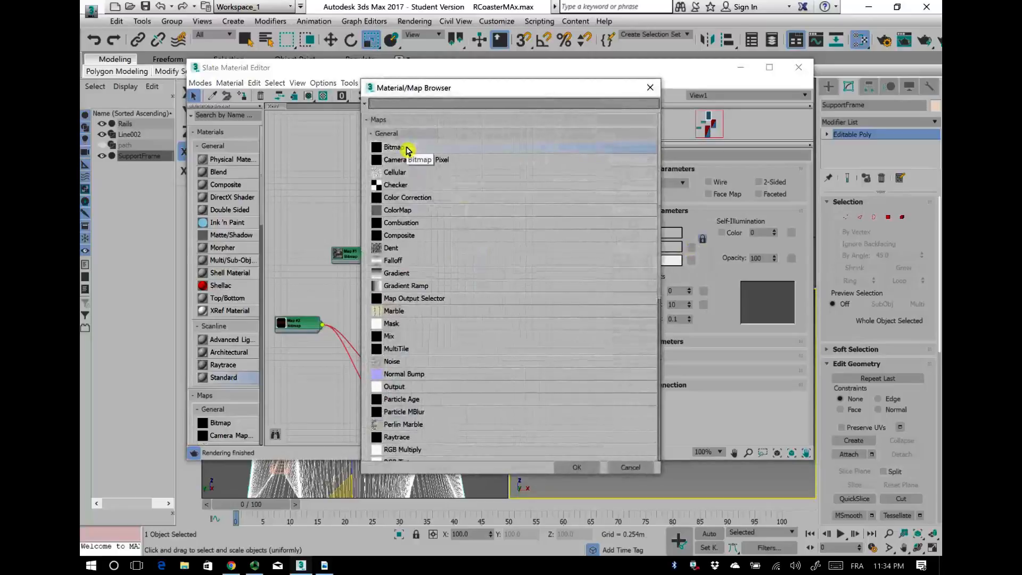
pyautogui.doubleClick(394, 148)
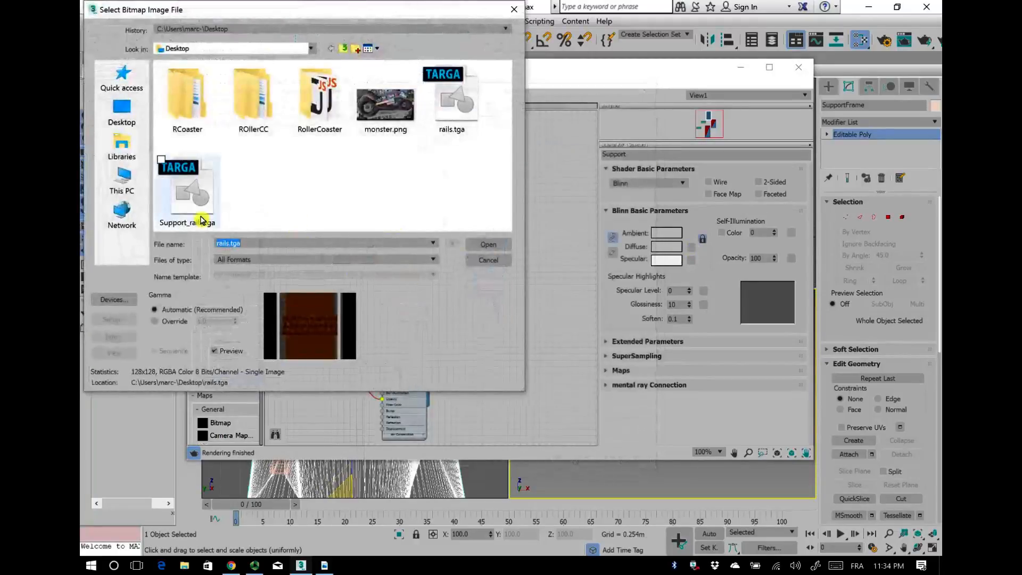
pyautogui.click(202, 220)
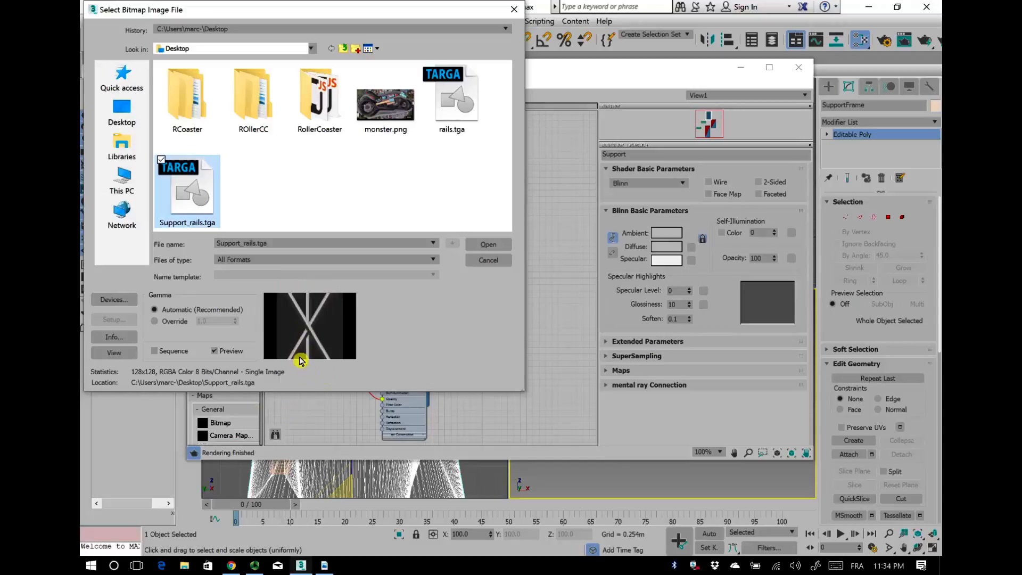
pyautogui.click(488, 245)
pyautogui.moveTo(345, 151); pyautogui.dragTo(395, 188)
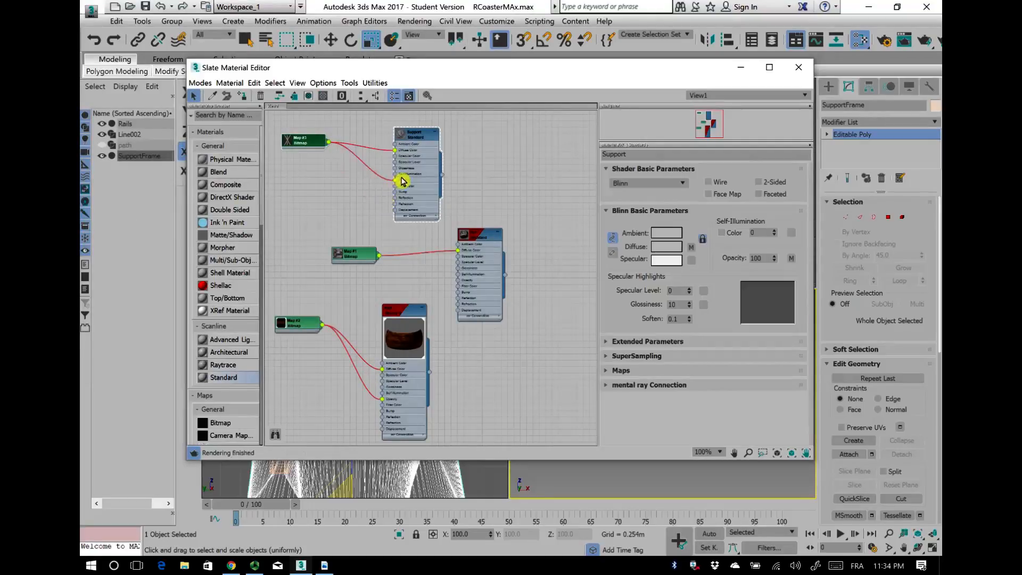
# Step: Set the support bitmap's mono channel output to Alpha and disable Premultiplied Alpha
pyautogui.doubleClick(317, 144)
pyautogui.scroll(-3, 672, 358)
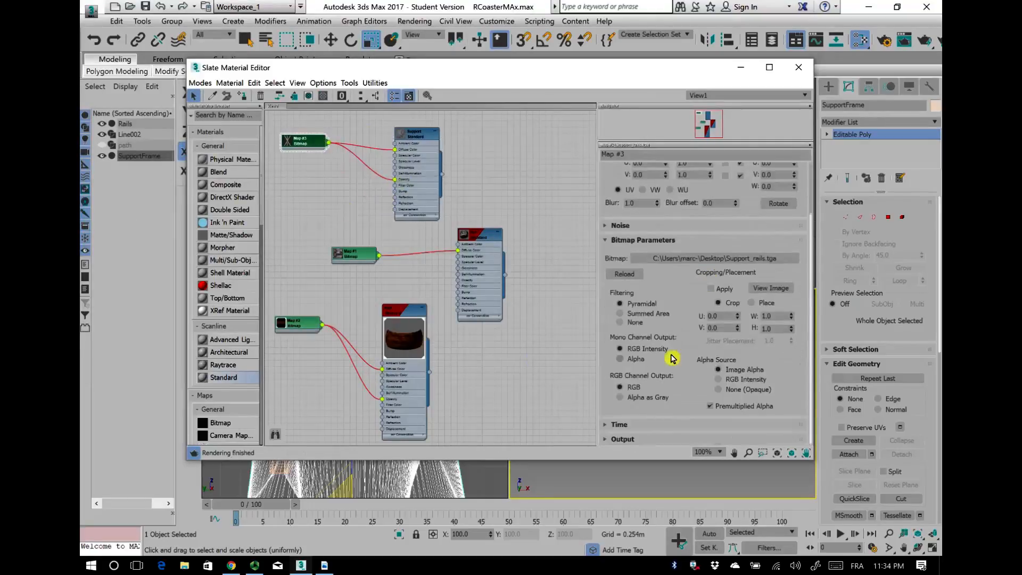
pyautogui.click(621, 361)
pyautogui.click(710, 407)
# Step: Show the Support material shaded in the viewports, assign it to SupportFrame, and minimize the material editor
pyautogui.doubleClick(410, 143)
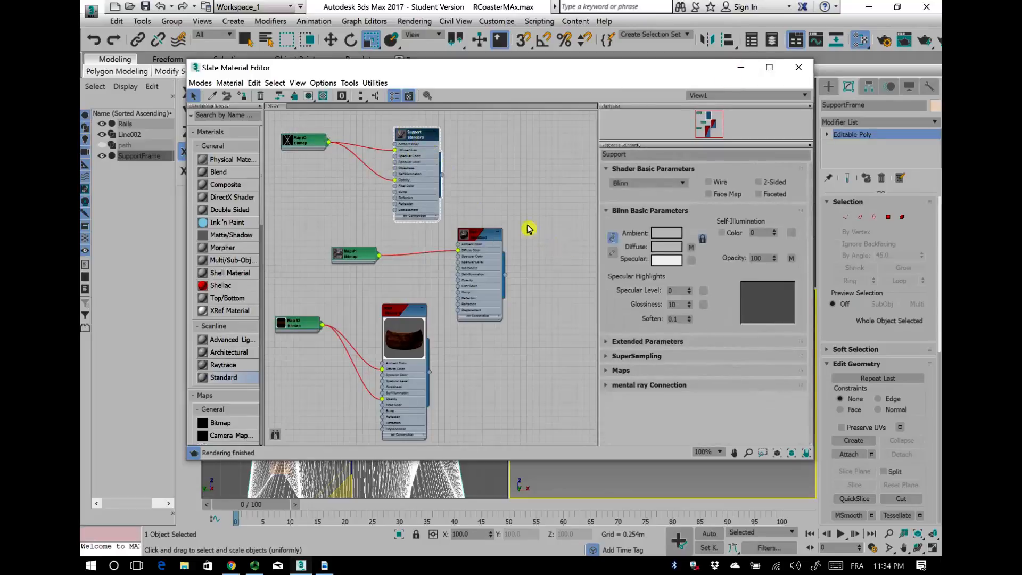
pyautogui.moveTo(566, 74); pyautogui.dragTo(642, 421)
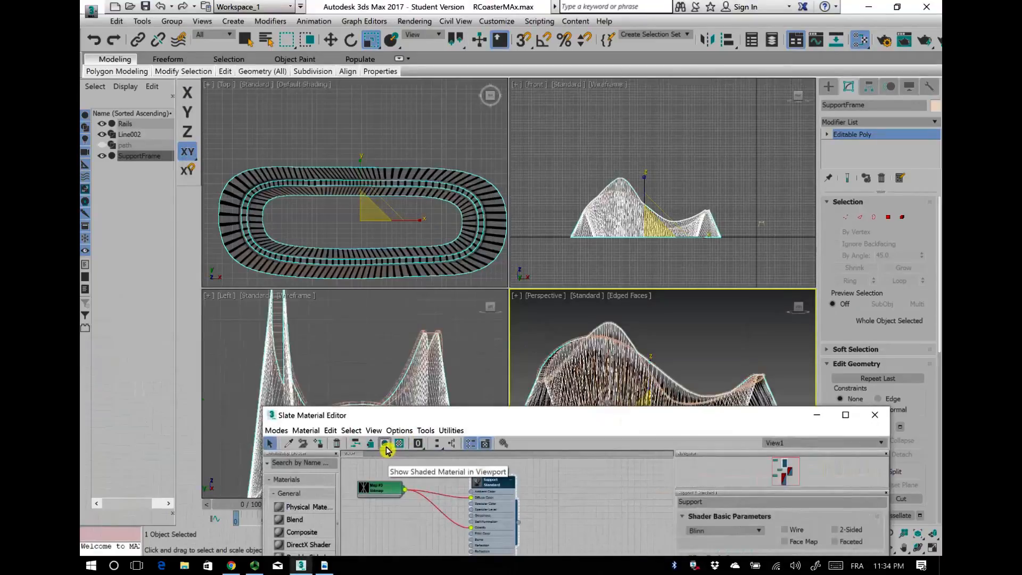
pyautogui.click(386, 447)
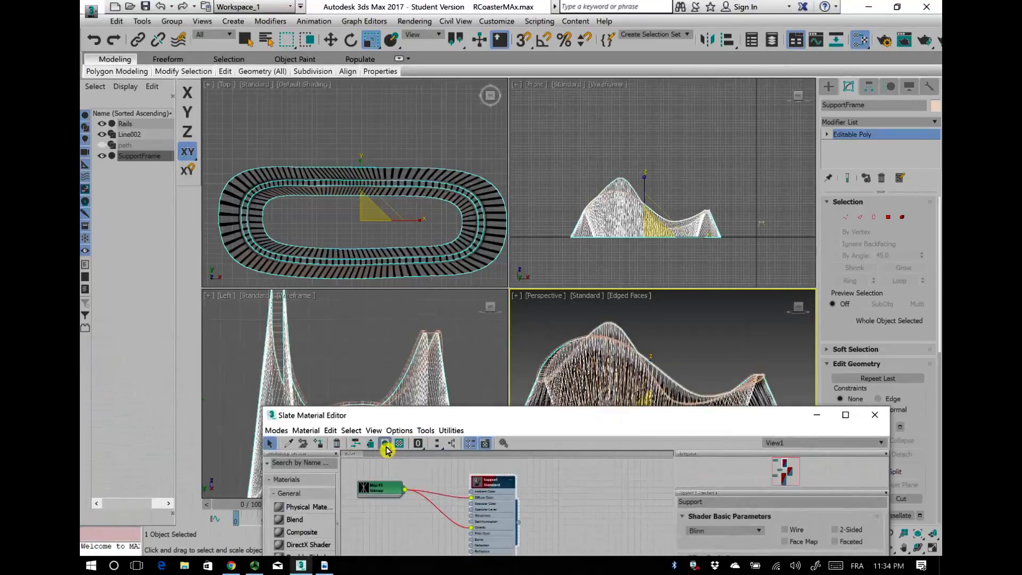
pyautogui.click(318, 445)
pyautogui.click(817, 415)
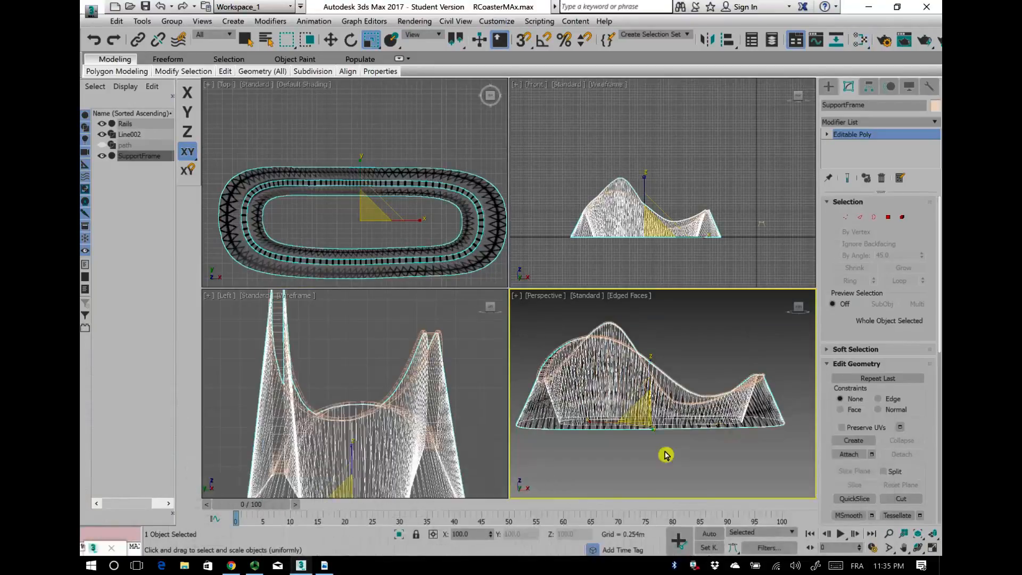
# Step: Deselect the supports and turn off Edged Faces in the perspective view to inspect the applied texture
pyautogui.moveTo(609, 461); pyautogui.dragTo(586, 464, button='middle')
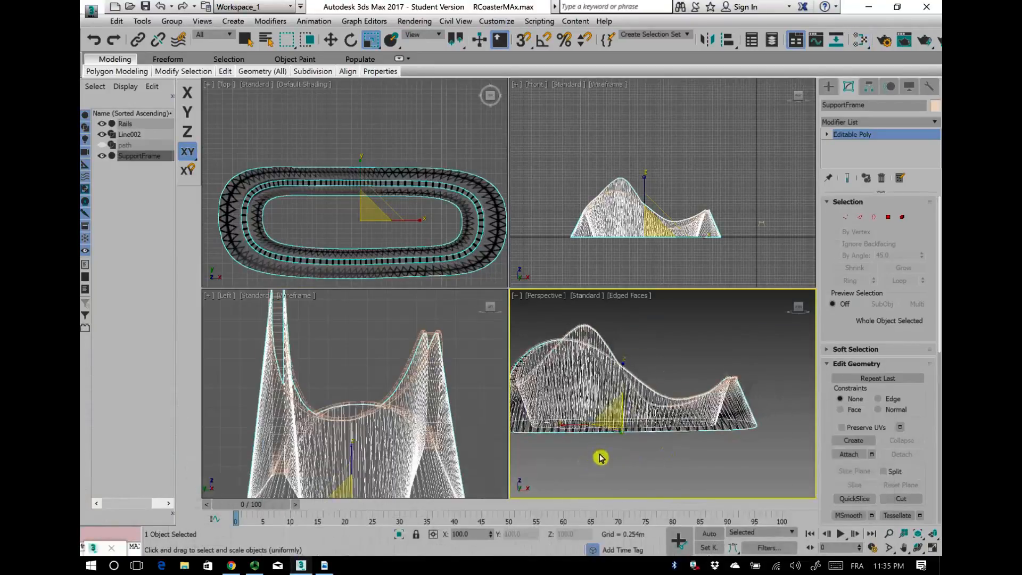
pyautogui.click(600, 458)
pyautogui.click(631, 296)
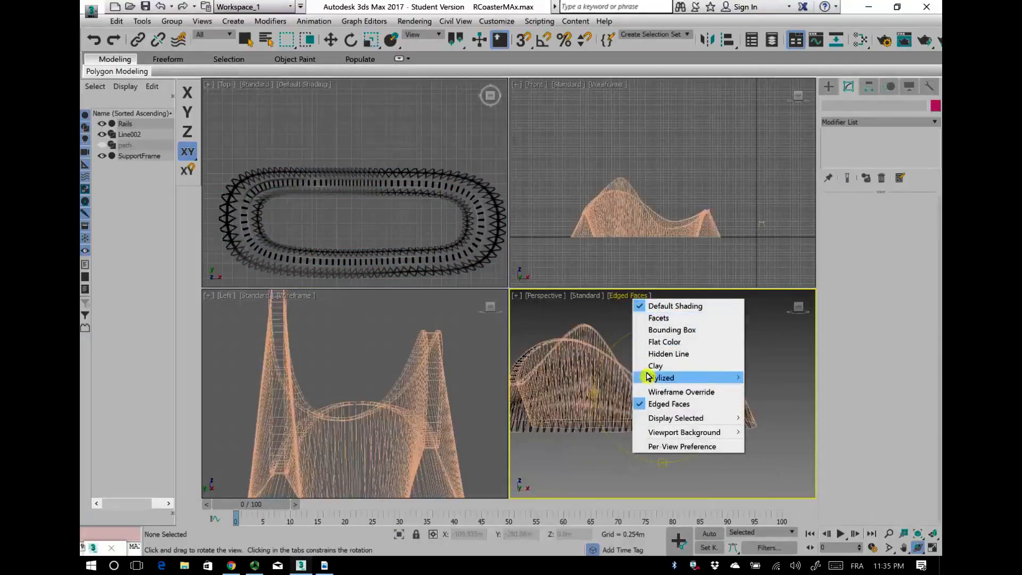
pyautogui.click(661, 404)
pyautogui.moveTo(657, 426)
pyautogui.mouseDown()
pyautogui.moveTo(626, 431)
pyautogui.moveTo(628, 447)
pyautogui.moveTo(682, 432)
pyautogui.moveTo(799, 441)
pyautogui.moveTo(678, 431)
pyautogui.moveTo(550, 441)
pyautogui.moveTo(628, 447)
pyautogui.moveTo(696, 433)
pyautogui.moveTo(657, 429)
pyautogui.moveTo(591, 443)
pyautogui.moveTo(482, 443)
pyautogui.moveTo(487, 427)
pyautogui.moveTo(307, 439)
pyautogui.moveTo(682, 442)
pyautogui.mouseUp()
# Step: Add an Unwrap UVW modifier to SupportFrame and open its UVs in the UV editor
pyautogui.press('r')
pyautogui.click(682, 443)
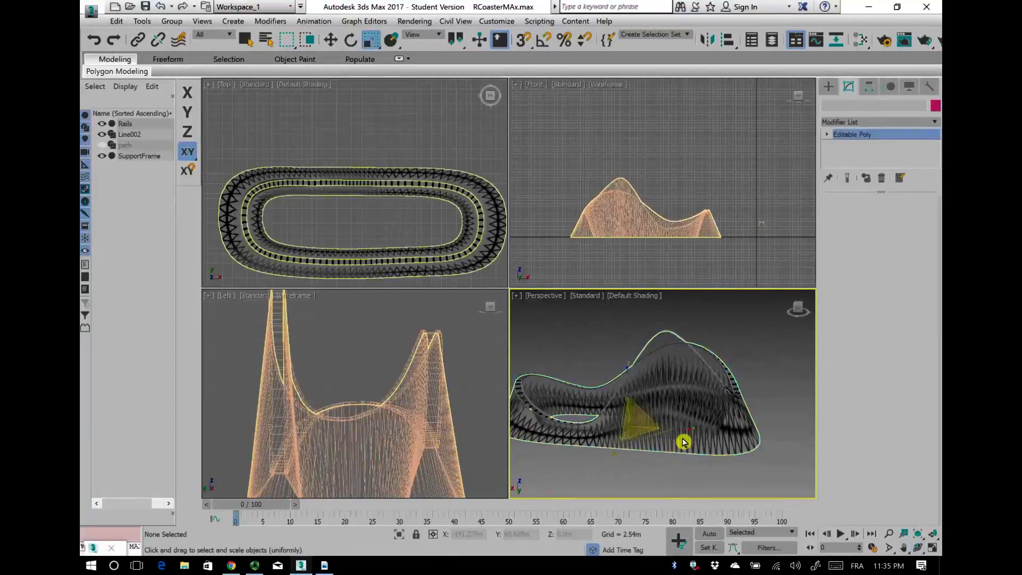
pyautogui.click(932, 117)
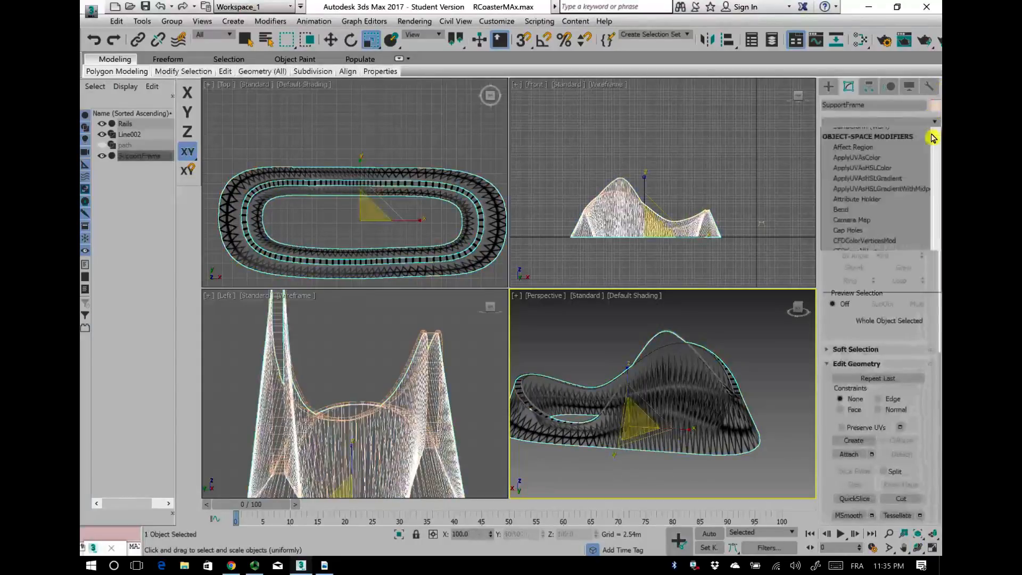
pyautogui.moveTo(934, 155); pyautogui.dragTo(935, 431)
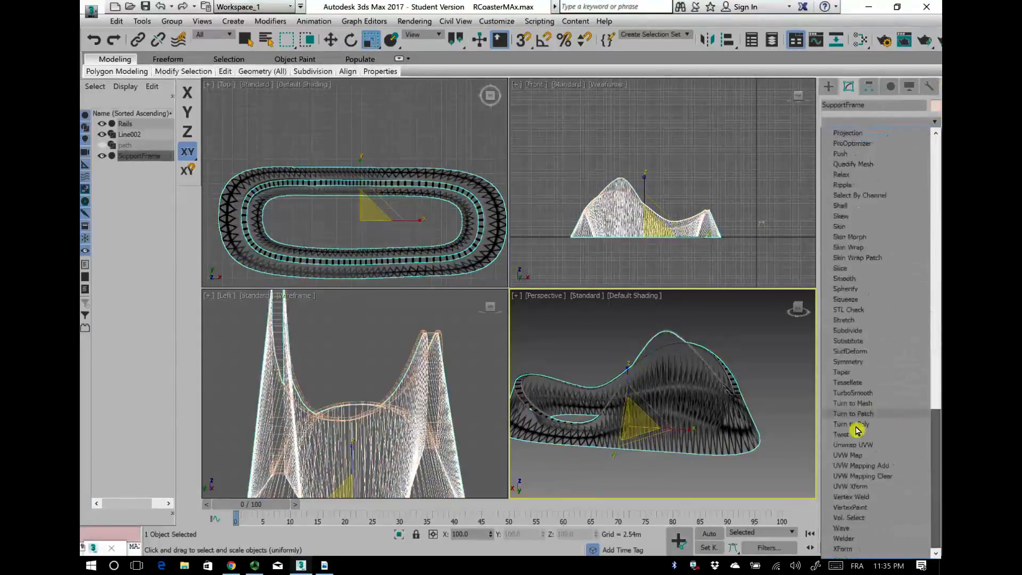
pyautogui.click(853, 445)
pyautogui.click(879, 456)
pyautogui.click(905, 459)
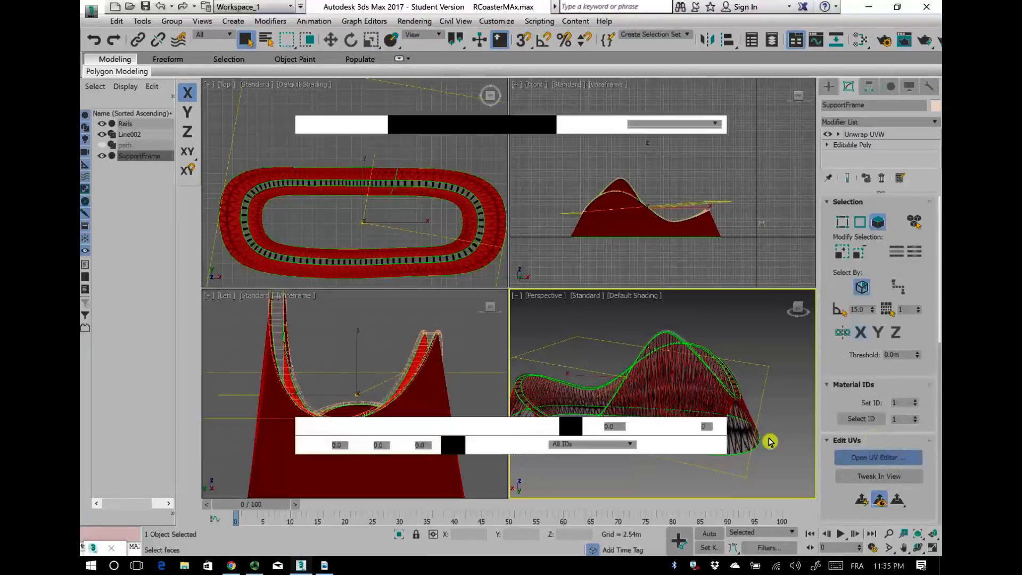
pyautogui.scroll(-6, 143, 168)
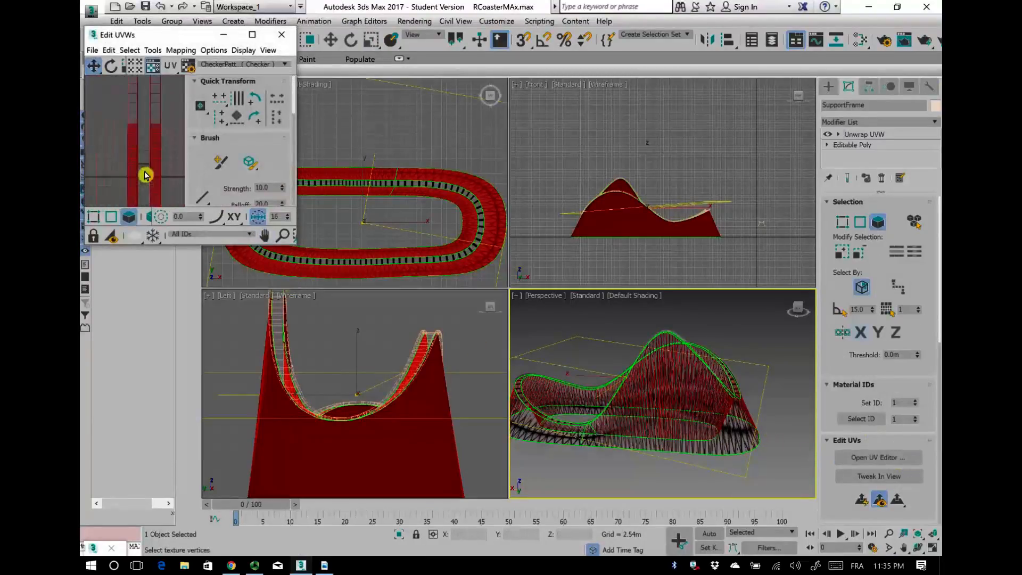
# Step: Enlarge the UV editor and show the support rails bitmap as its background instead of the checker pattern
pyautogui.click(254, 34)
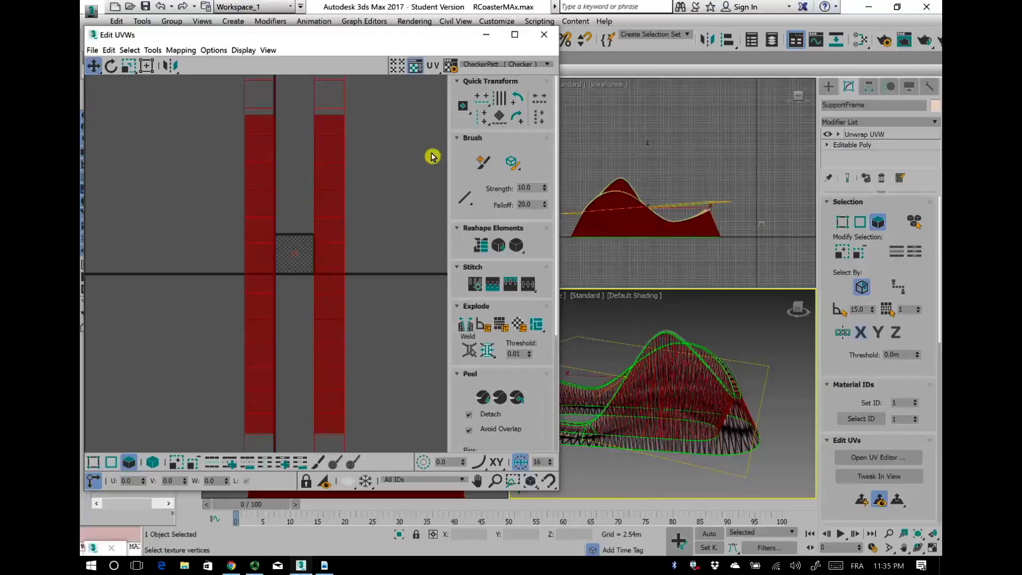
pyautogui.click(545, 65)
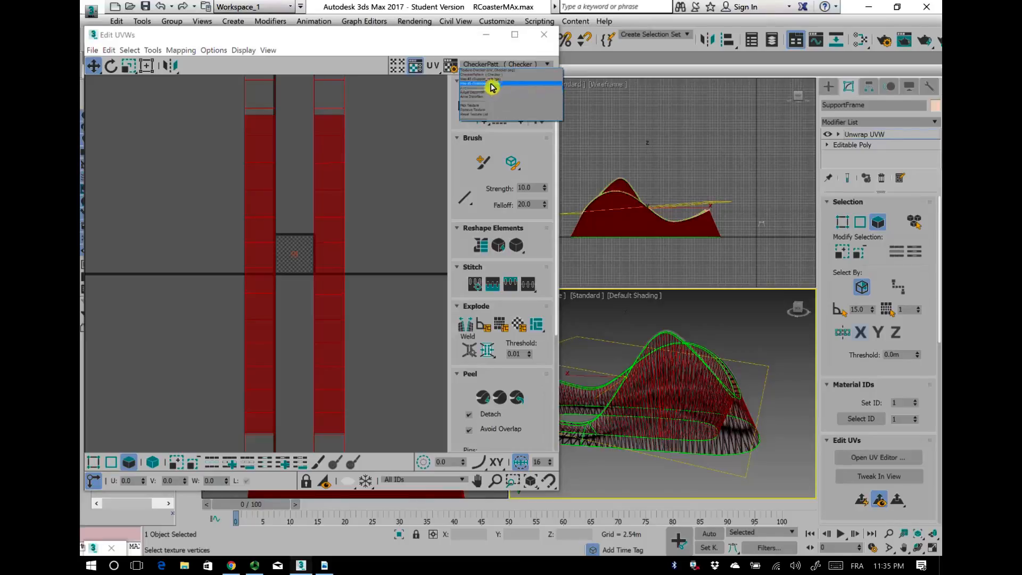
pyautogui.click(491, 85)
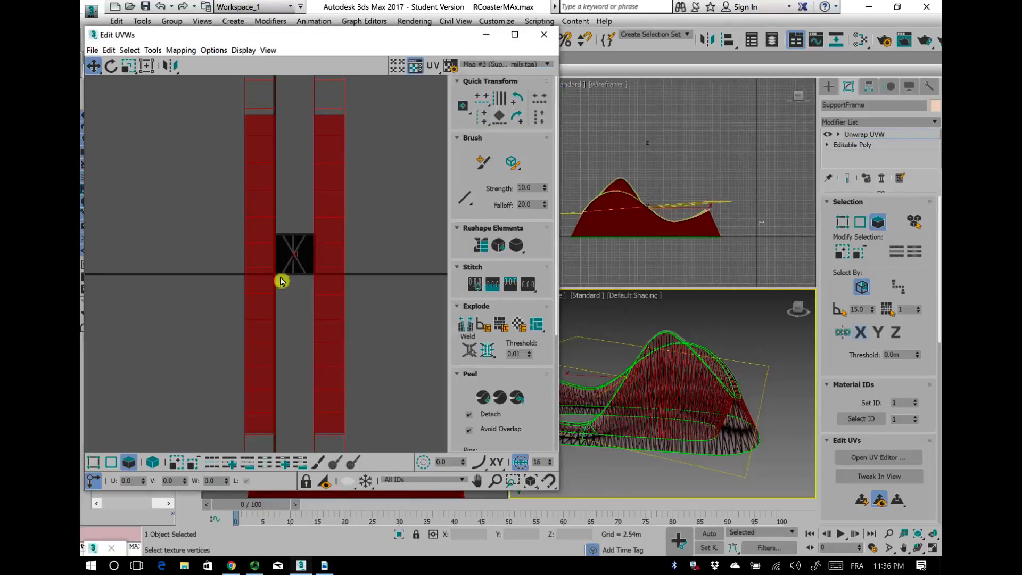
pyautogui.scroll(4, 296, 244)
pyautogui.scroll(-6, 297, 250)
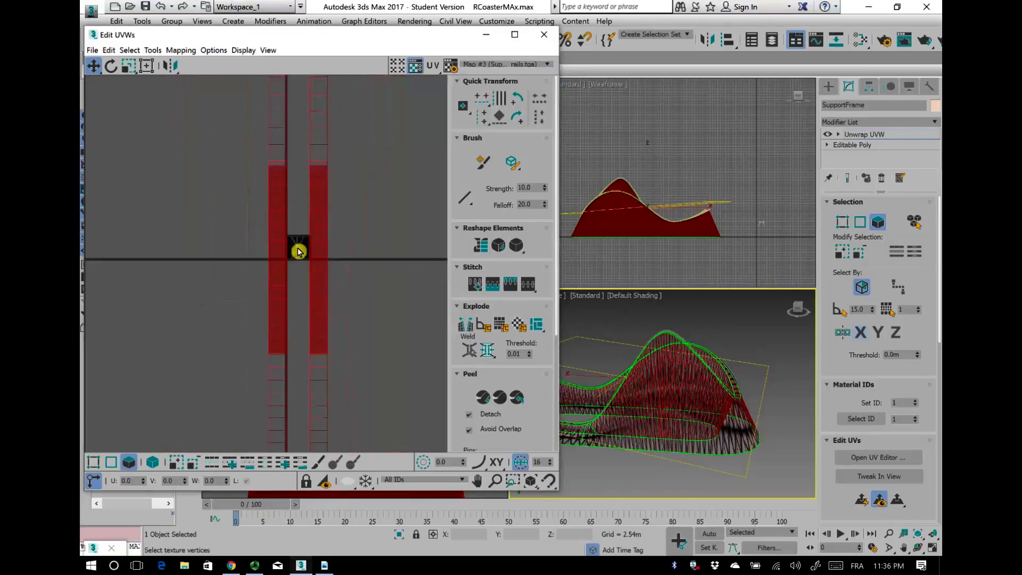
pyautogui.scroll(5, 296, 250)
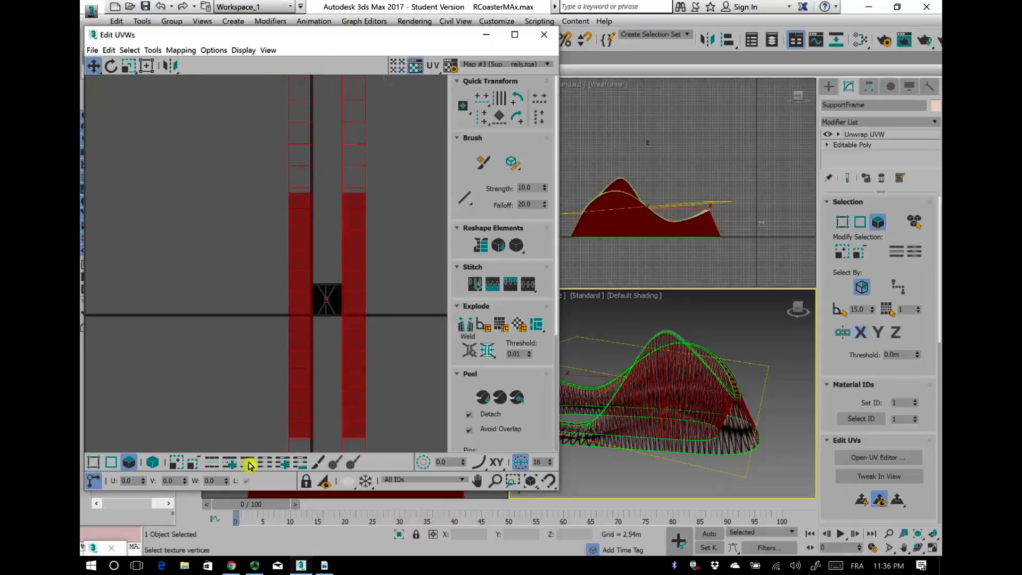
# Step: Turn on selection by UV element and select both vertical UV strips of the supports
pyautogui.click(151, 467)
pyautogui.click(200, 287)
pyautogui.moveTo(196, 253); pyautogui.dragTo(375, 293)
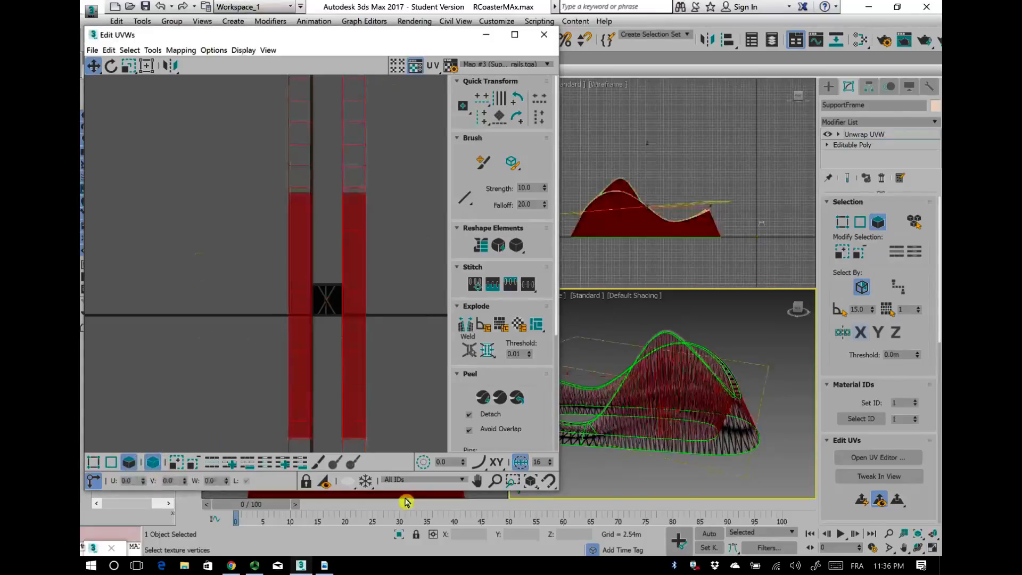
pyautogui.scroll(-3, 320, 414)
pyautogui.scroll(3, 313, 401)
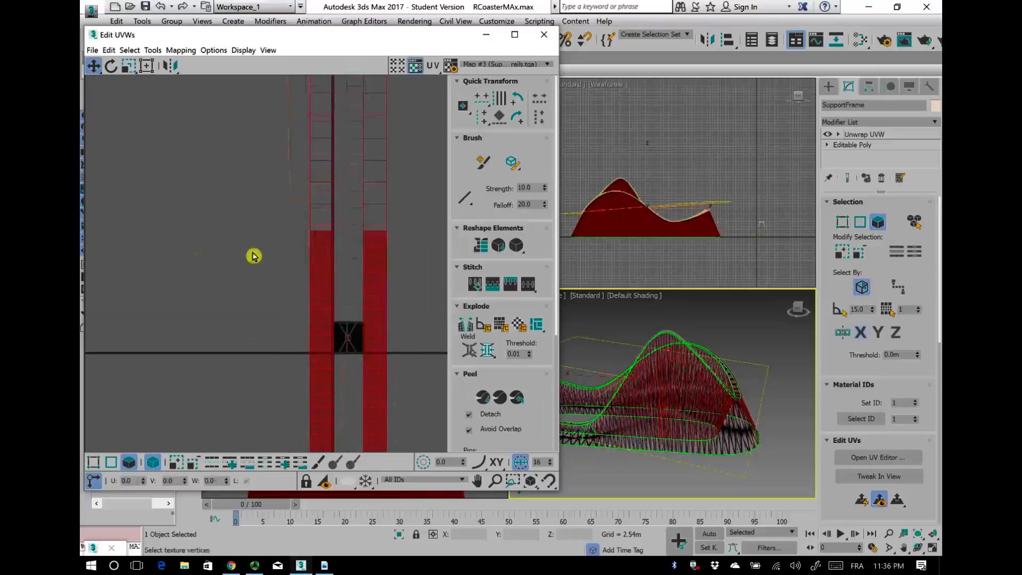
# Step: Enable angle snapping and rotate both UV strips 90 degrees so they run horizontally across the bitmap
pyautogui.moveTo(263, 34); pyautogui.dragTo(336, 232)
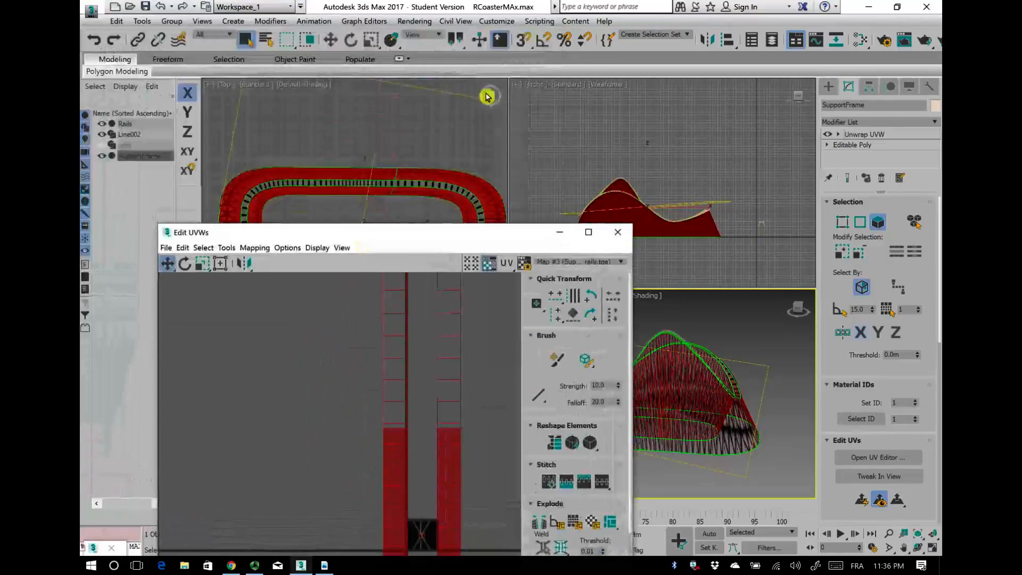
pyautogui.click(544, 41)
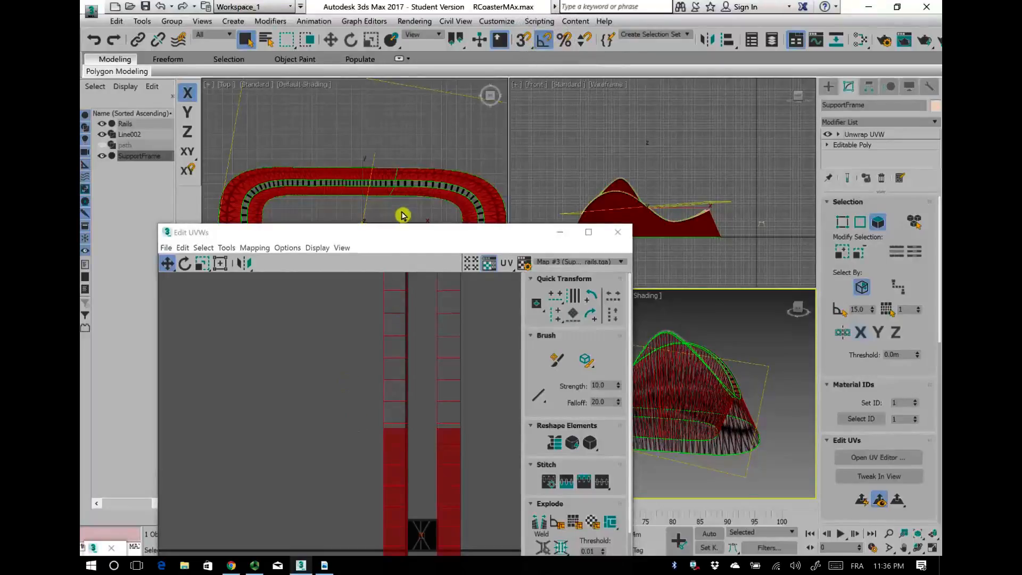
pyautogui.moveTo(409, 239); pyautogui.dragTo(349, 57)
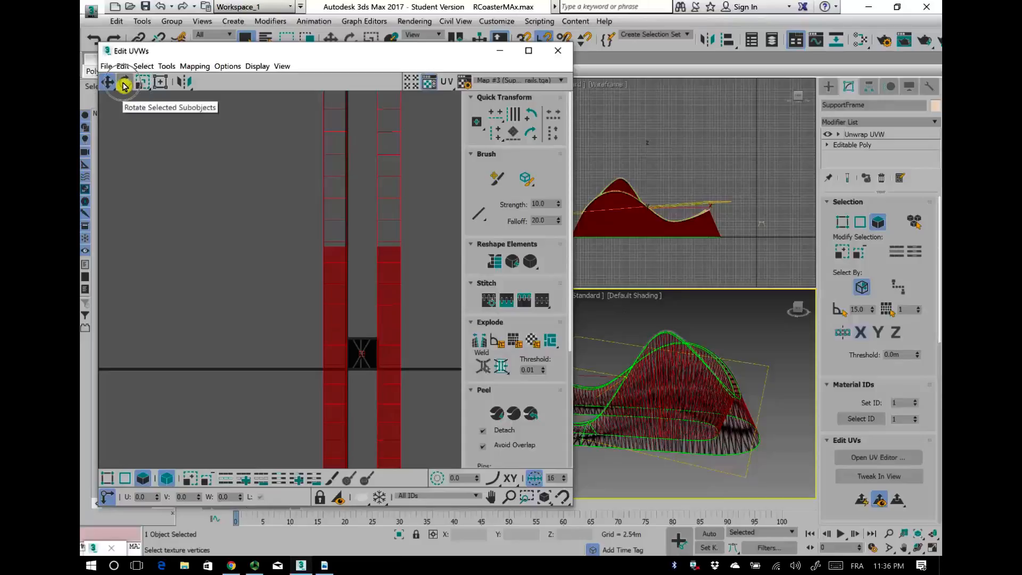
pyautogui.click(125, 83)
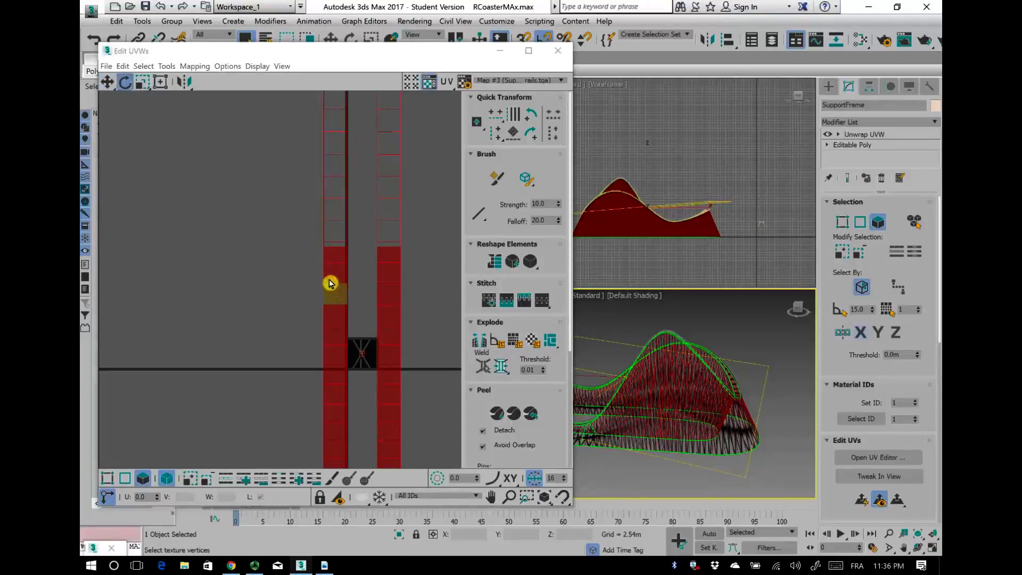
pyautogui.moveTo(327, 272); pyautogui.dragTo(249, 407)
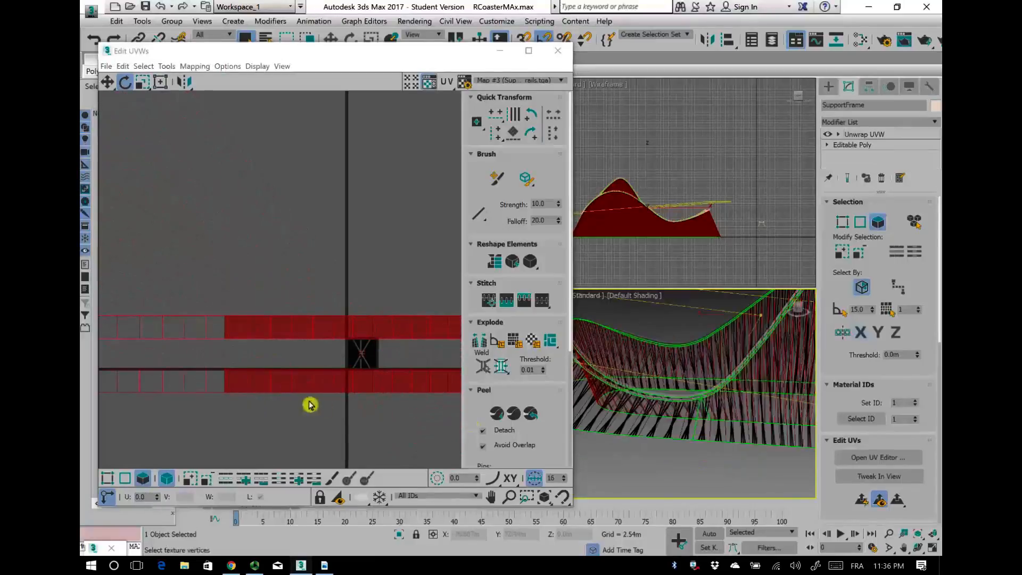
# Step: Select only the lower UV strip and move it up over the lower half of the support bitmap
pyautogui.click(308, 415)
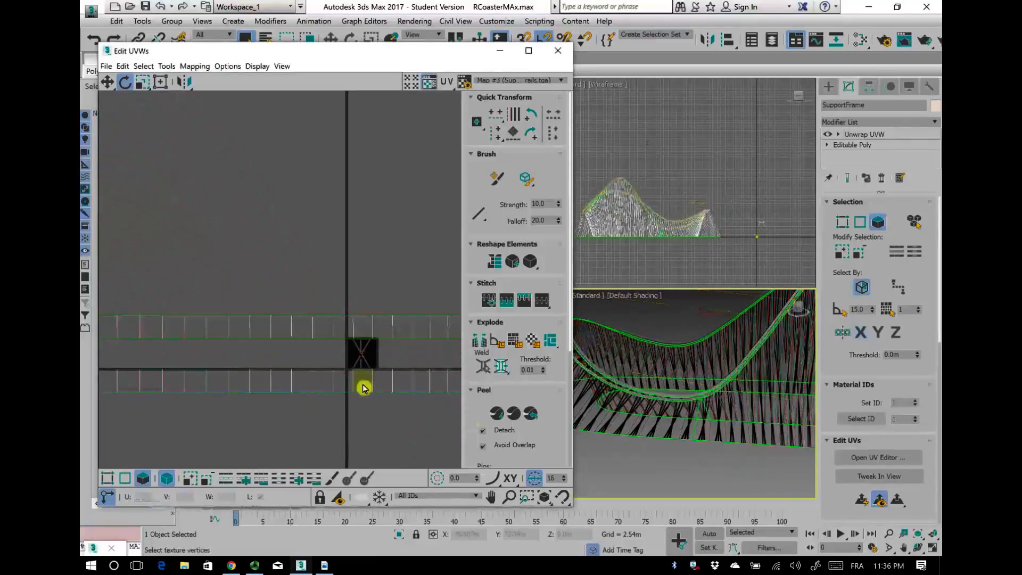
pyautogui.click(363, 388)
pyautogui.click(108, 82)
pyautogui.keyDown('alt'); pyautogui.moveTo(662, 453); pyautogui.dragTo(575, 438, button='middle'); pyautogui.keyUp('alt')
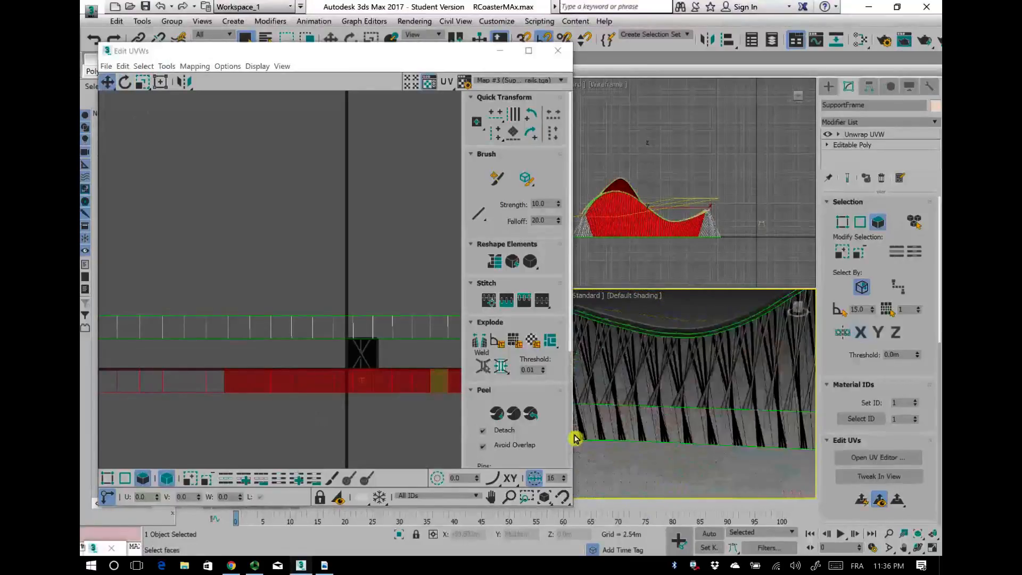
pyautogui.moveTo(365, 385); pyautogui.dragTo(365, 366)
pyautogui.scroll(5, 366, 367)
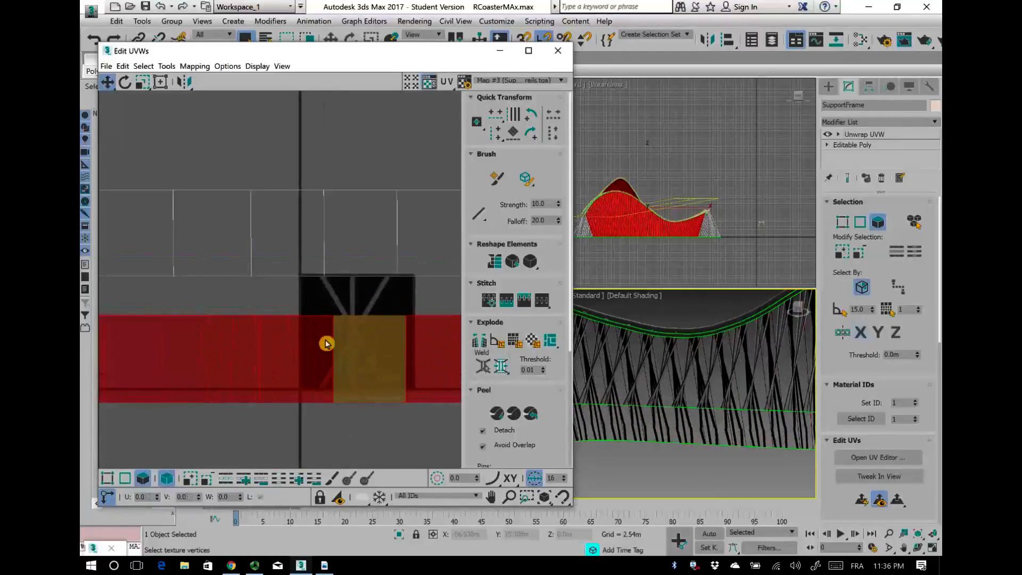
# Step: Scale the lower UV strip vertically to about 64% and align it with the bitmap's lower half
pyautogui.click(142, 84)
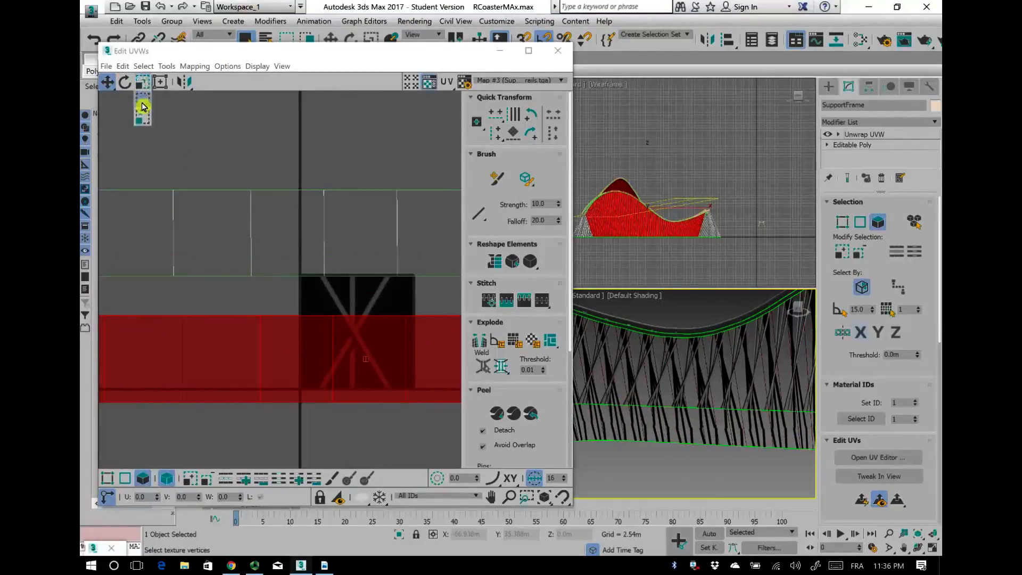
pyautogui.click(143, 120)
pyautogui.moveTo(388, 354); pyautogui.dragTo(388, 372)
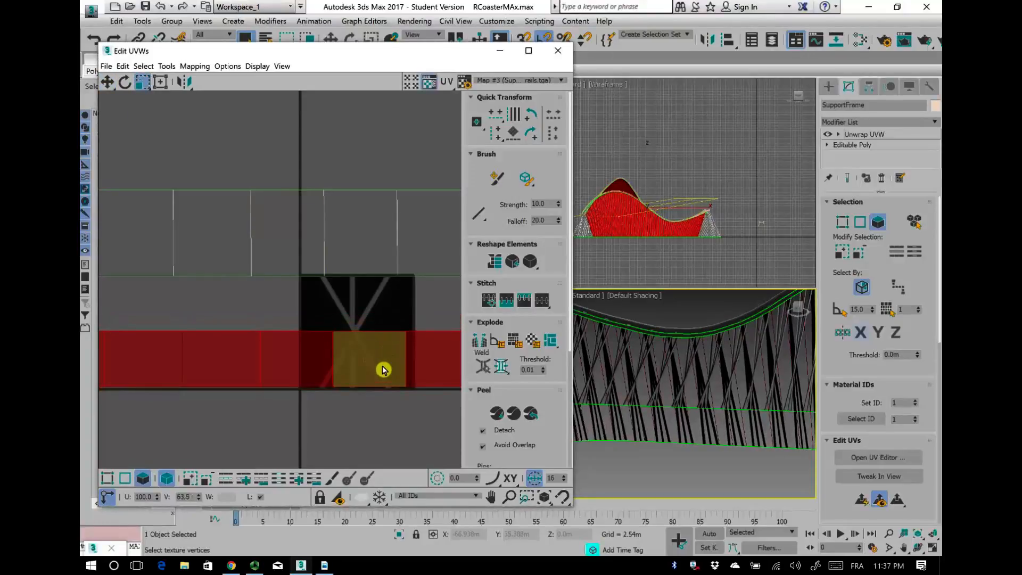
pyautogui.press('w')
pyautogui.click(393, 369)
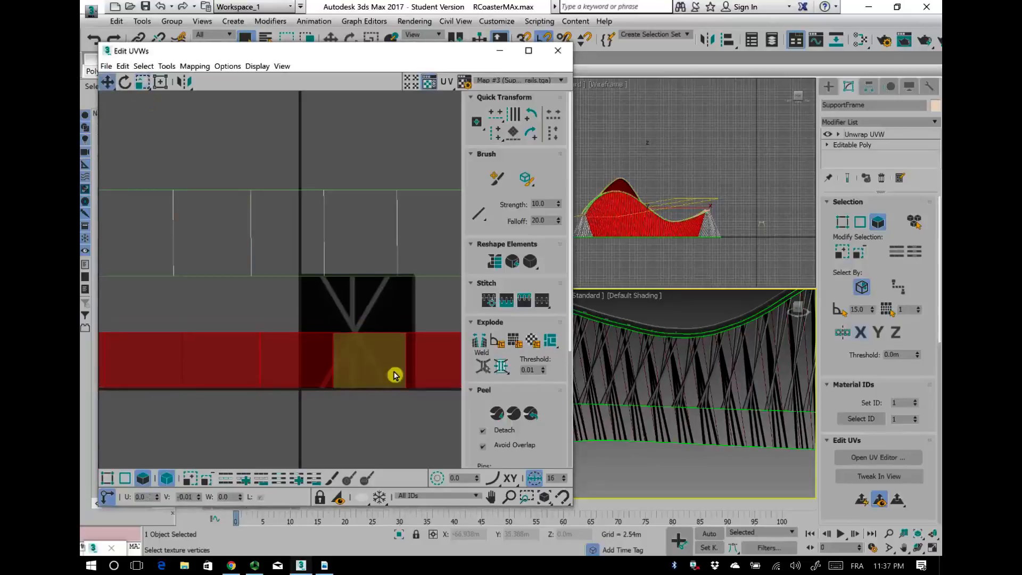
pyautogui.moveTo(685, 475); pyautogui.dragTo(652, 518, button='middle')
pyautogui.moveTo(667, 454); pyautogui.dragTo(596, 373, button='middle')
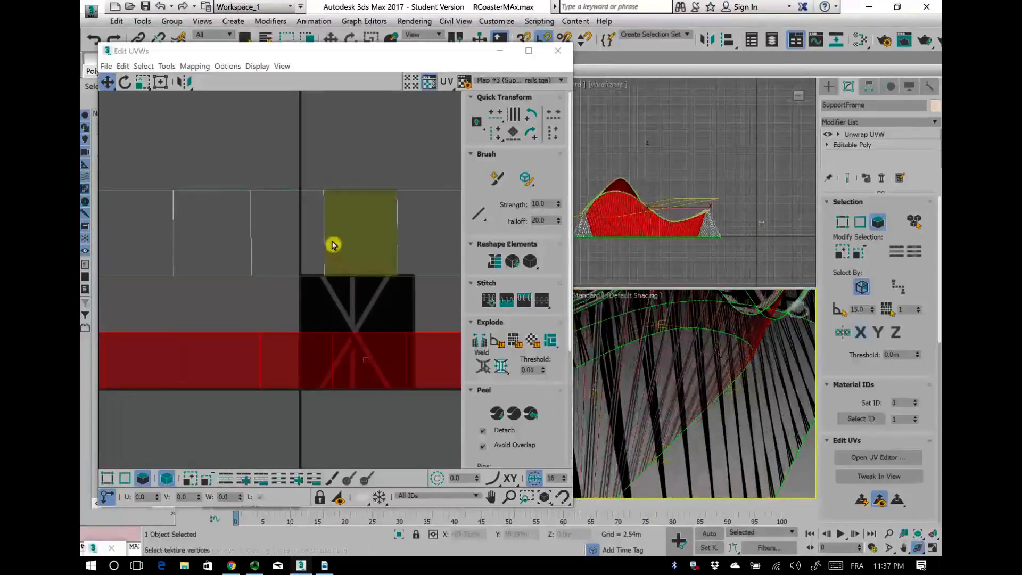
# Step: Scale the upper UV strip vertically and move it over the upper half of the support bitmap
pyautogui.click(333, 244)
pyautogui.click(142, 81)
pyautogui.moveTo(331, 242); pyautogui.dragTo(383, 316)
pyautogui.click(137, 141)
pyautogui.click(107, 82)
pyautogui.click(372, 238)
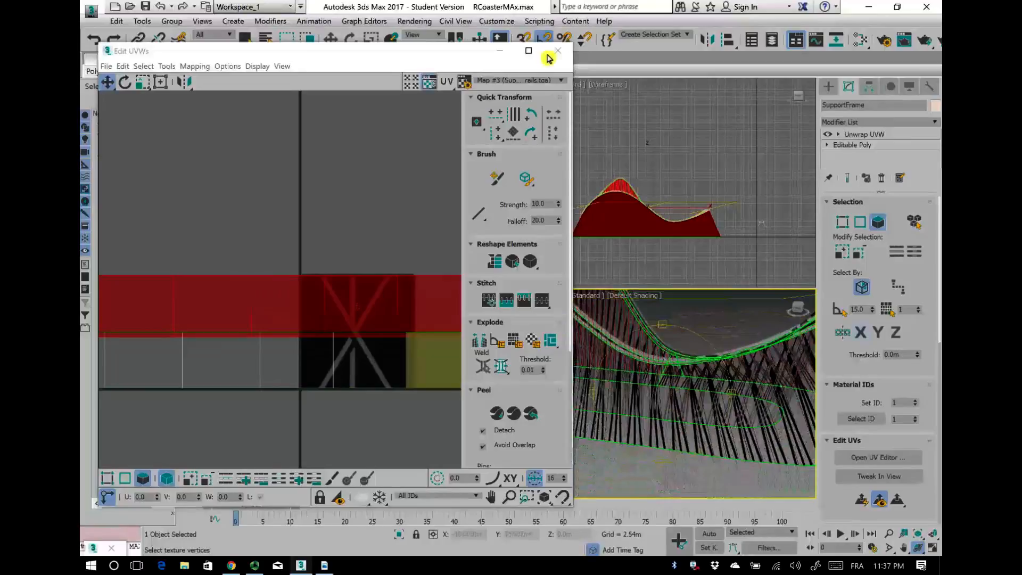
# Step: Close the UV editor and collapse SupportFrame's entire modifier stack
pyautogui.click(557, 51)
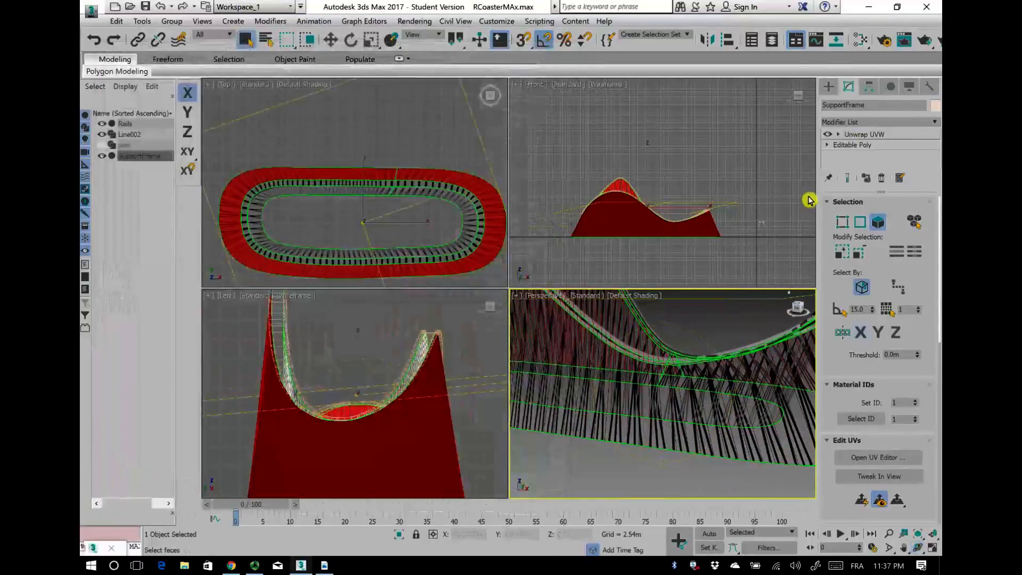
pyautogui.rightClick(871, 135)
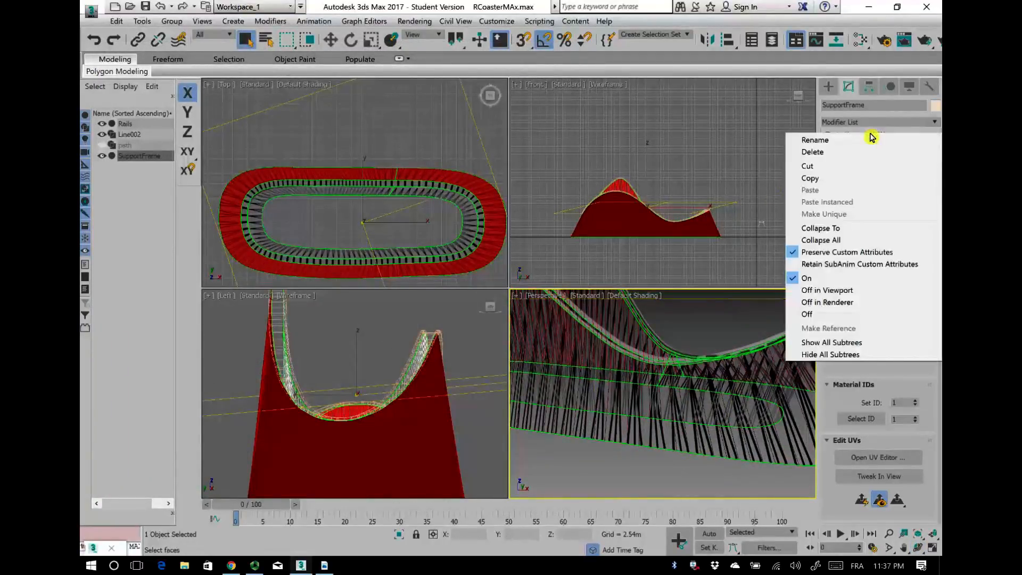
pyautogui.click(833, 241)
# Step: Deselect the supports, maximize the perspective view and examine the textured supports around the track
pyautogui.click(717, 333)
pyautogui.hotkey('alt', 'w')
pyautogui.hotkey('ctrl', 'r')
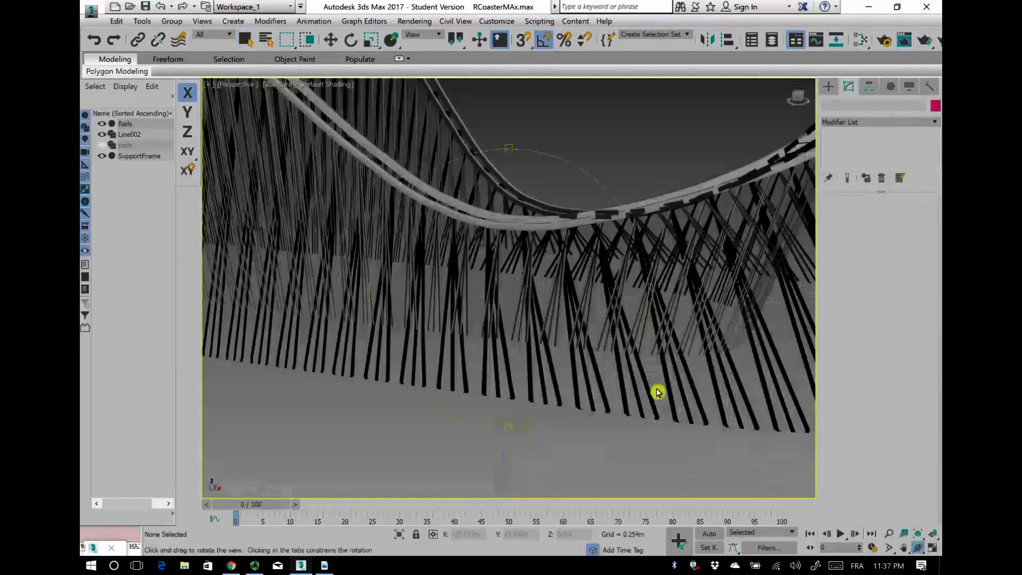
pyautogui.moveTo(580, 336)
pyautogui.mouseDown()
pyautogui.moveTo(491, 354)
pyautogui.moveTo(471, 338)
pyautogui.moveTo(618, 331)
pyautogui.moveTo(599, 336)
pyautogui.mouseUp()
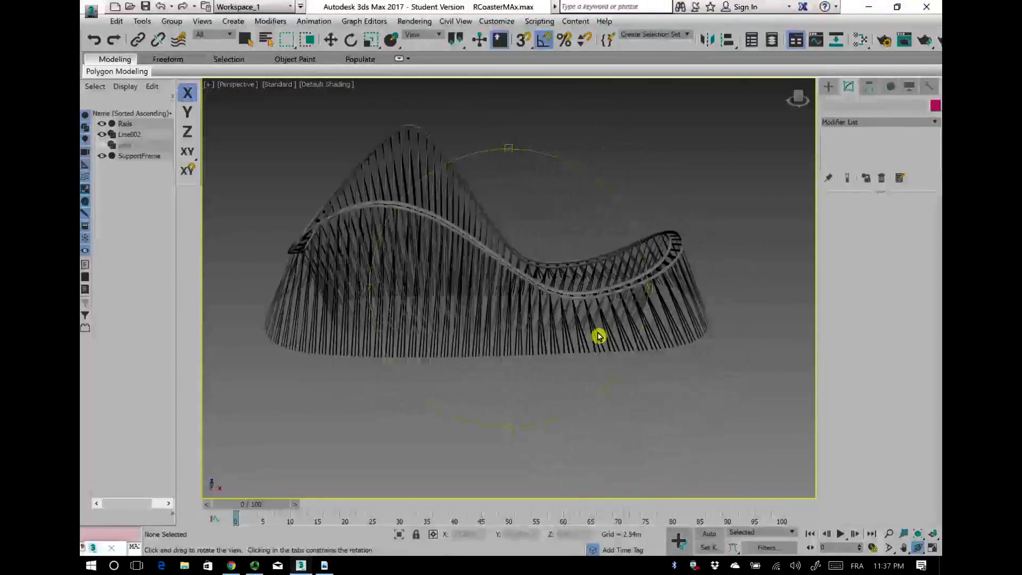
pyautogui.moveTo(568, 299); pyautogui.dragTo(609, 222)
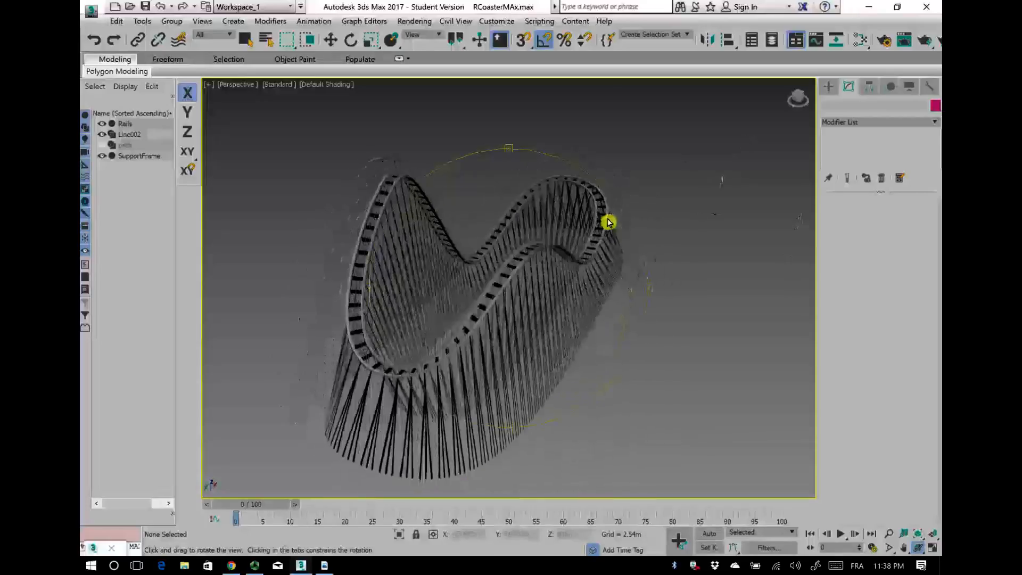
pyautogui.rightClick(626, 315)
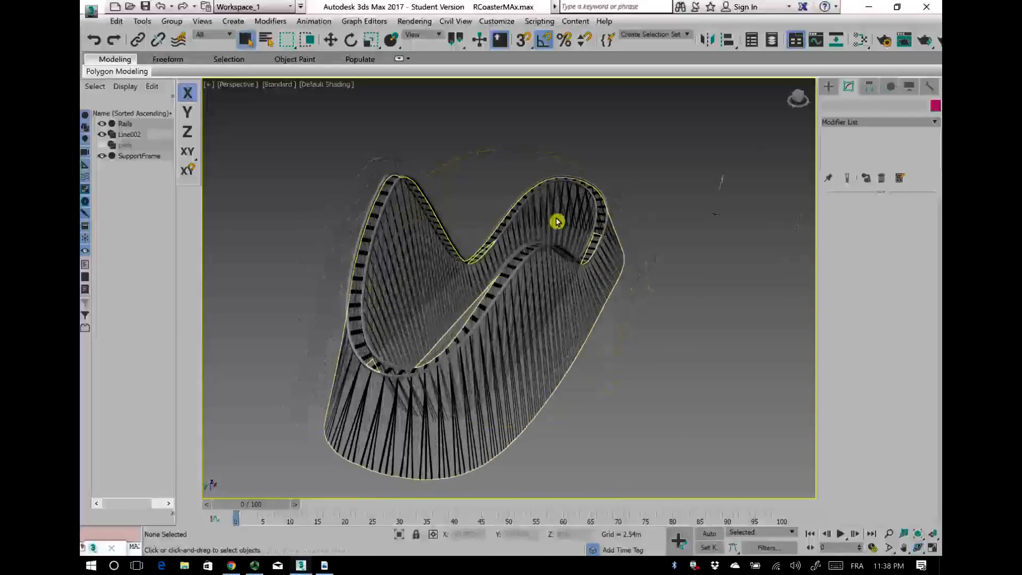
pyautogui.scroll(3, 450, 201)
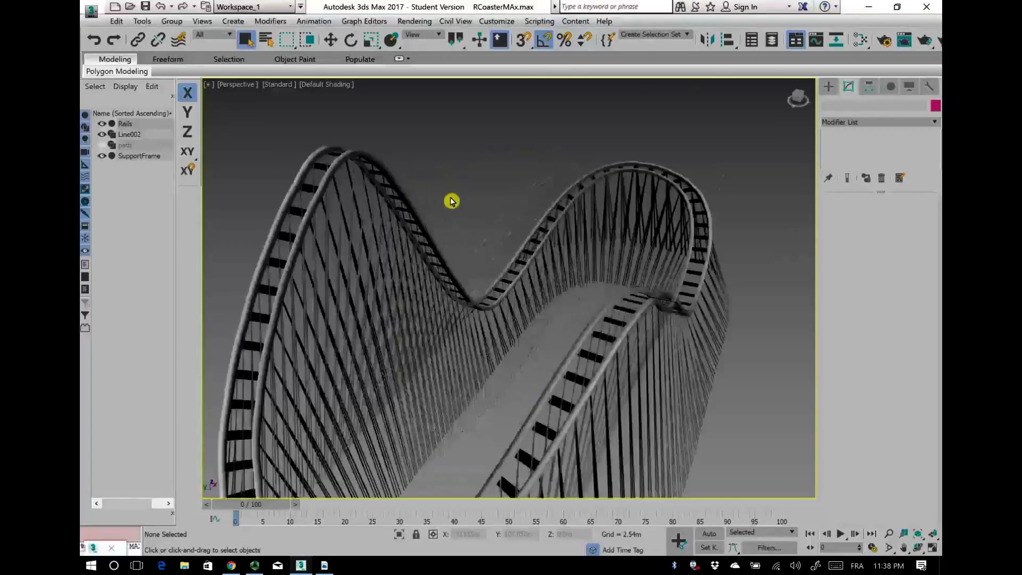
pyautogui.scroll(-5, 447, 200)
pyautogui.scroll(4, 440, 238)
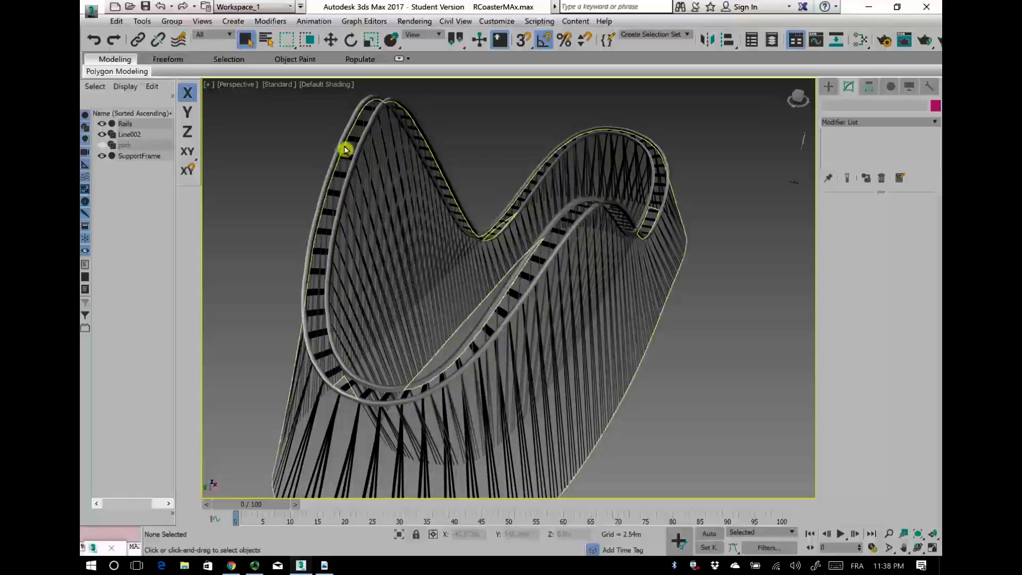
# Step: Select Rails and SupportFrame together and turn on Backface Cull in their object properties
pyautogui.moveTo(312, 135); pyautogui.dragTo(703, 369)
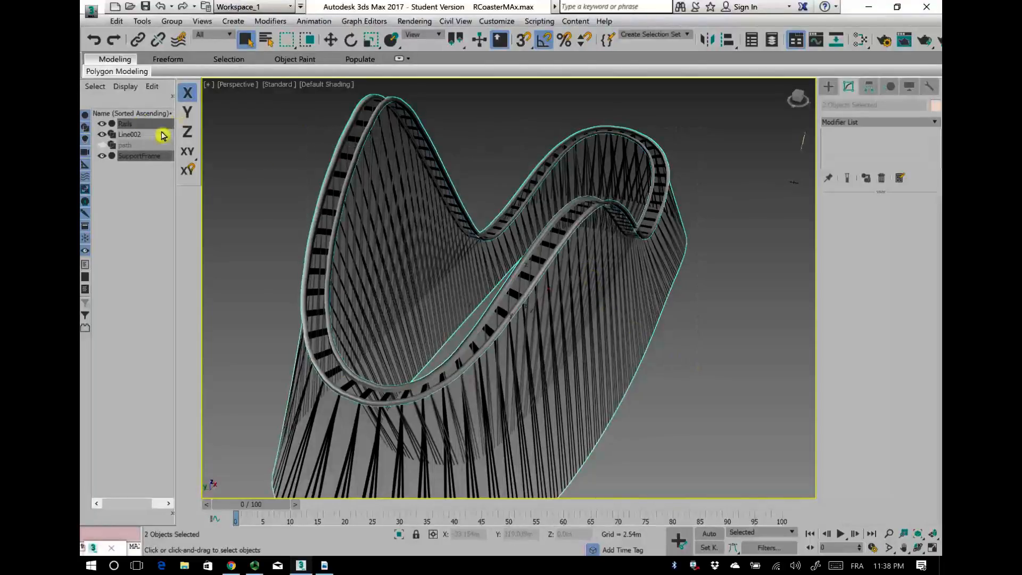
pyautogui.rightClick(340, 227)
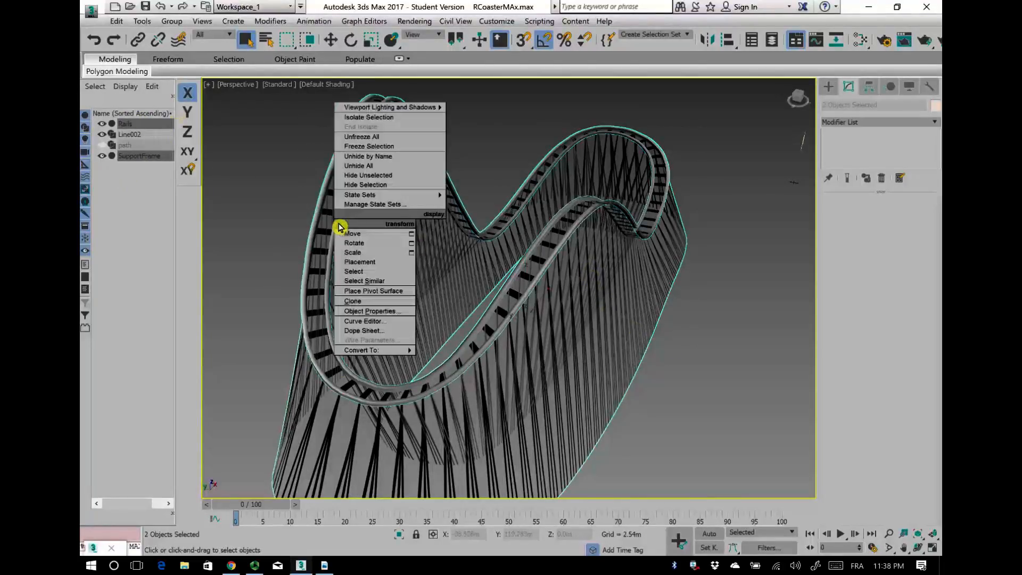
pyautogui.click(386, 313)
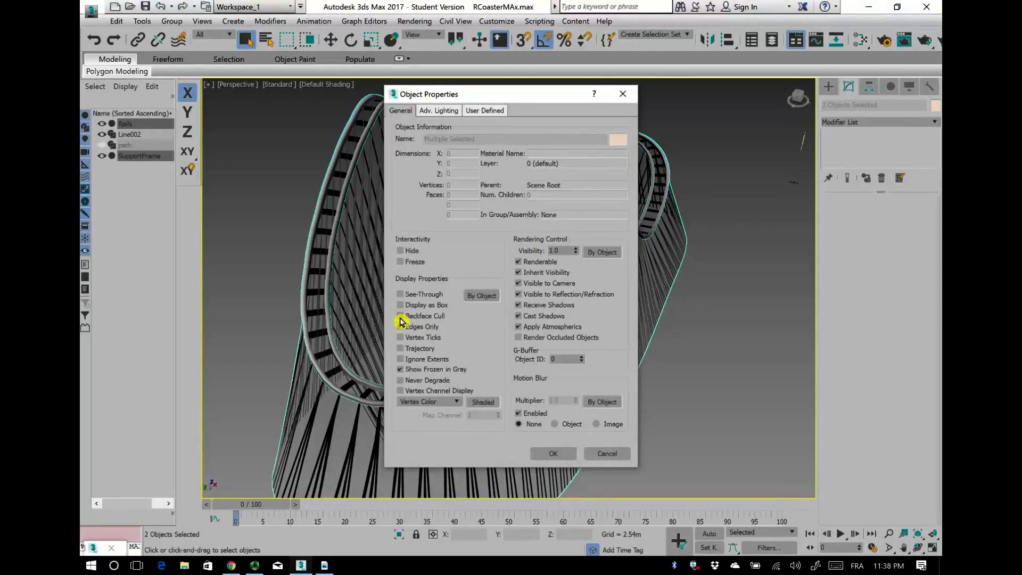
pyautogui.click(556, 452)
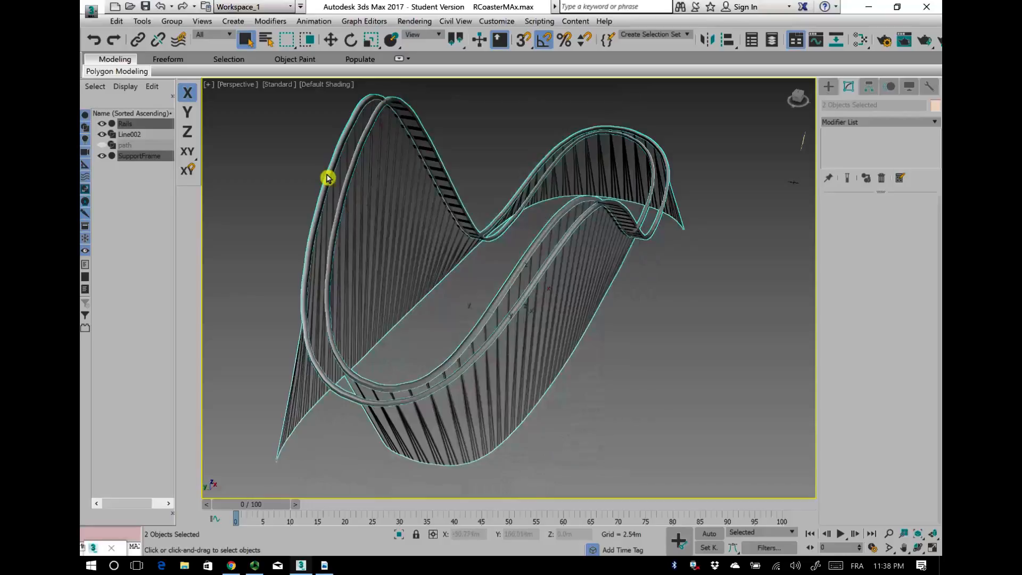
# Step: Clone the selected Rails and SupportFrame objects in place as independent copies
pyautogui.click(918, 548)
pyautogui.moveTo(479, 315); pyautogui.dragTo(409, 308)
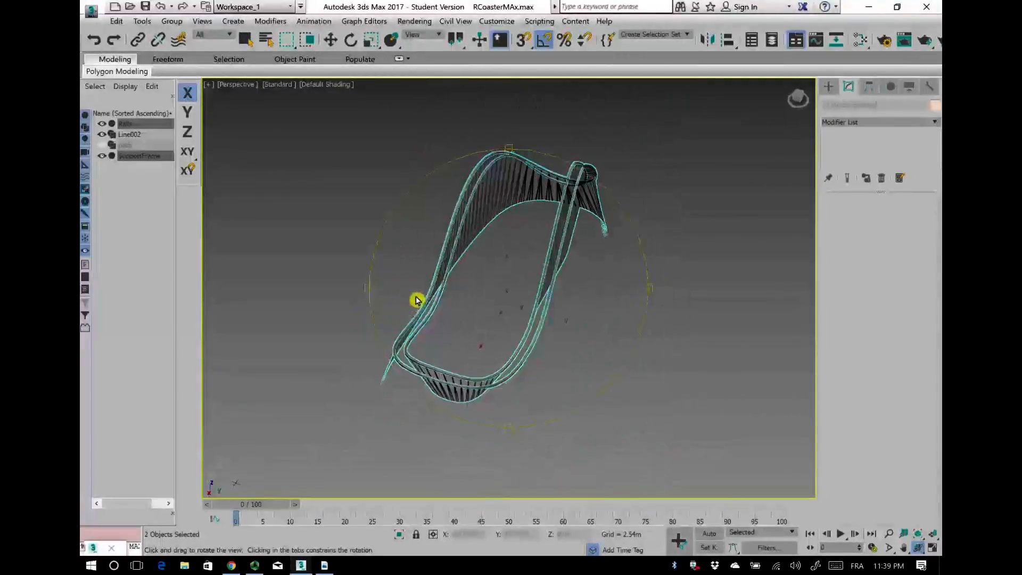
pyautogui.rightClick(318, 253)
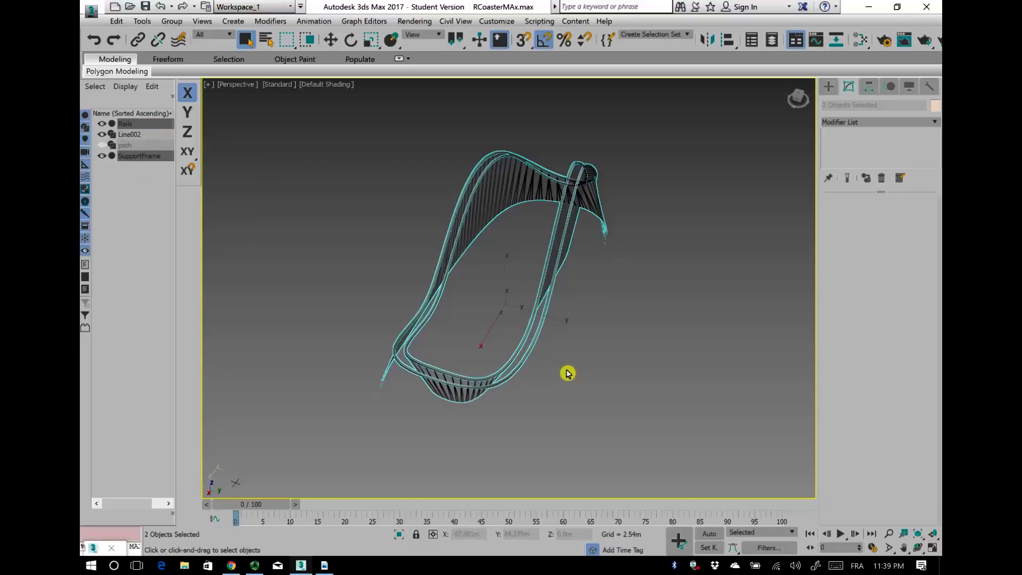
pyautogui.hotkey('ctrl', 'v')
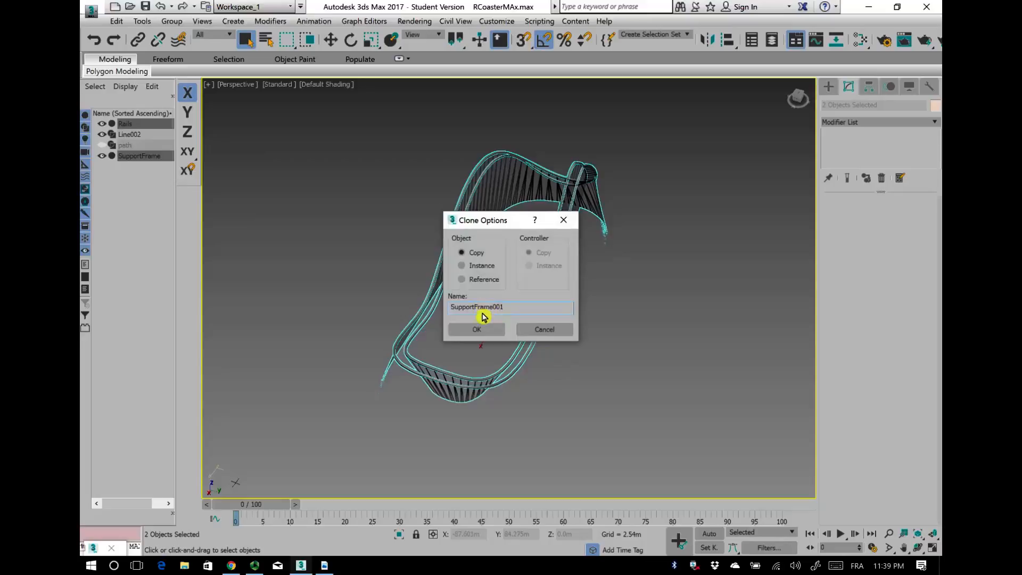
pyautogui.click(494, 329)
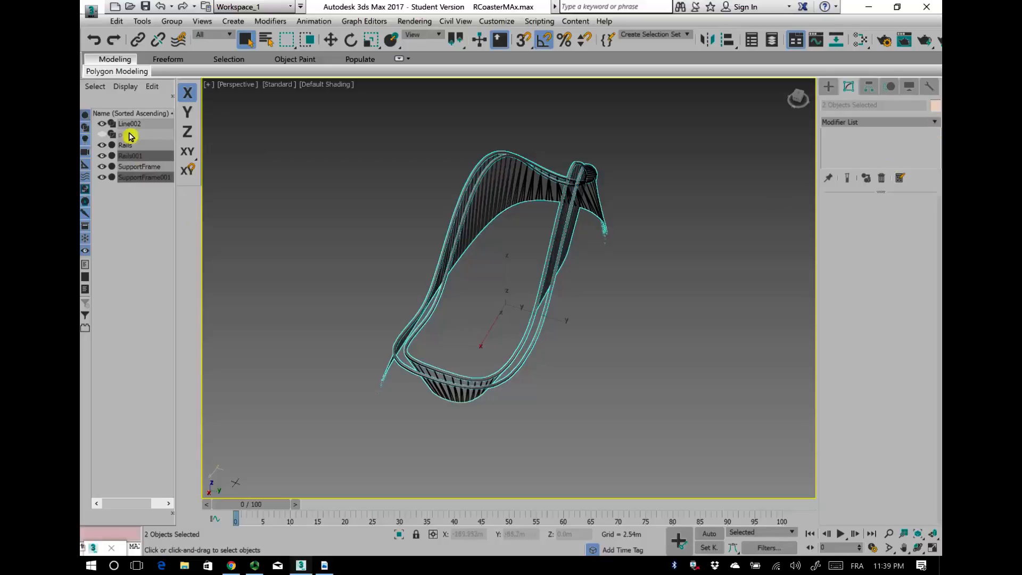
# Step: Flip the normals of the copied rails and supports with a Normal modifier and collapse their stacks
pyautogui.click(936, 122)
pyautogui.moveTo(935, 160); pyautogui.dragTo(932, 336)
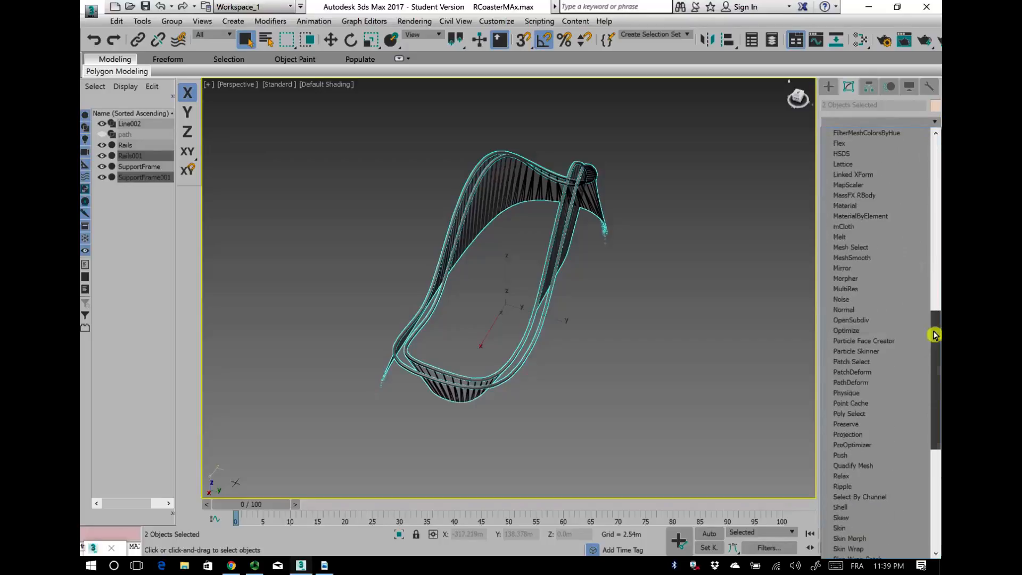
pyautogui.click(867, 311)
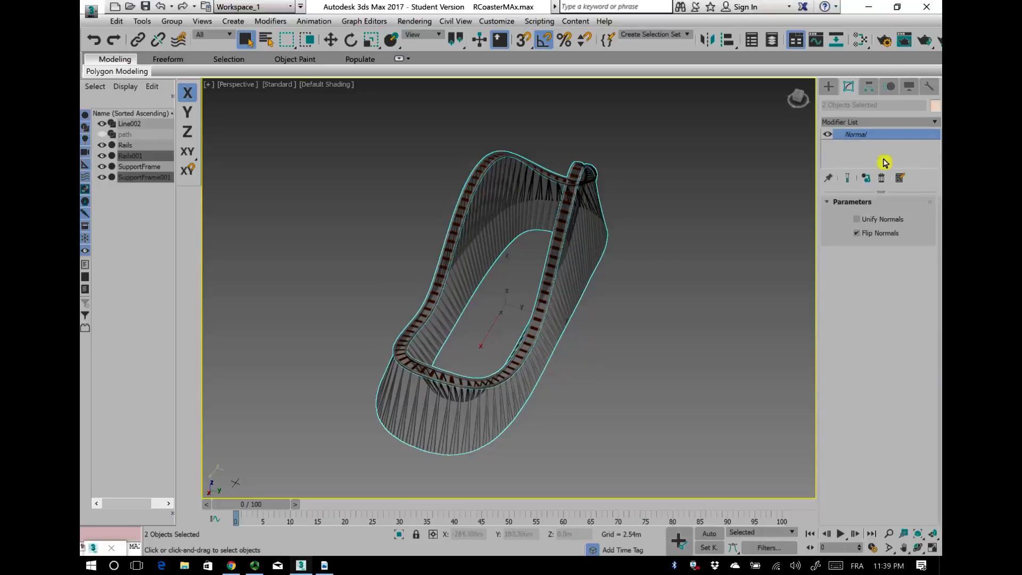
pyautogui.rightClick(876, 137)
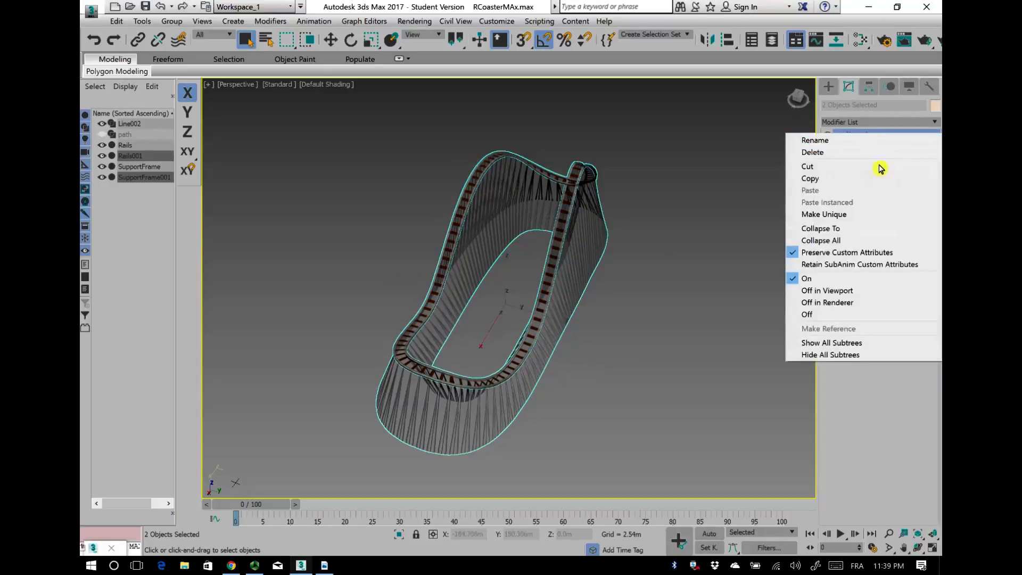
pyautogui.click(872, 240)
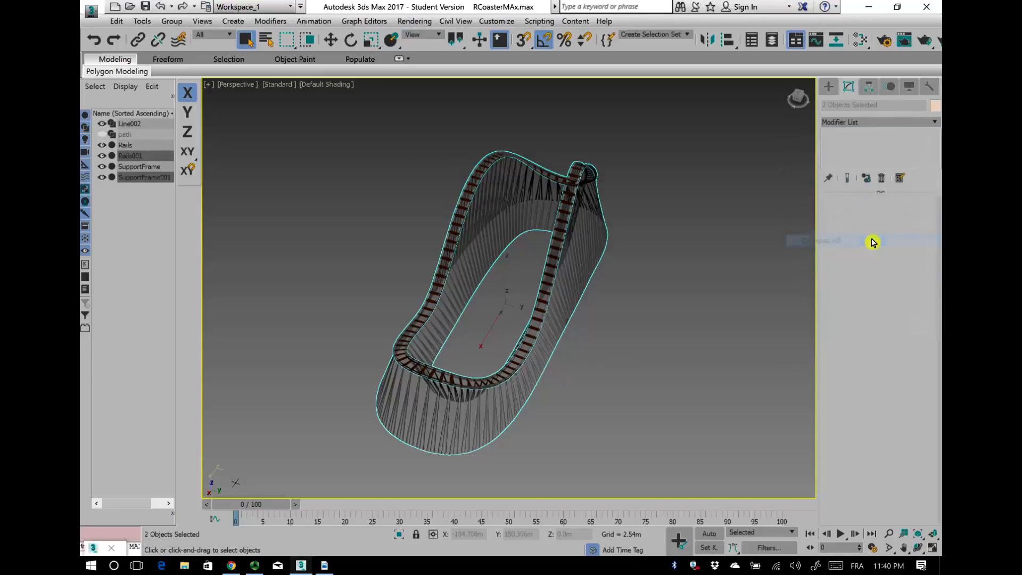
pyautogui.click(715, 234)
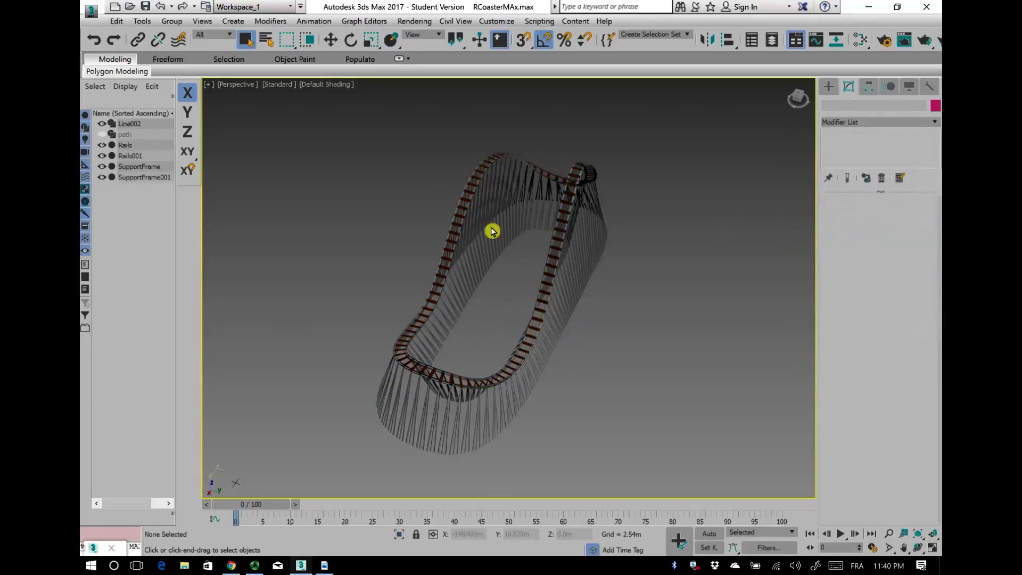
# Step: Attach the flipped SupportFrame001 copy to the original SupportFrame
pyautogui.scroll(2, 456, 430)
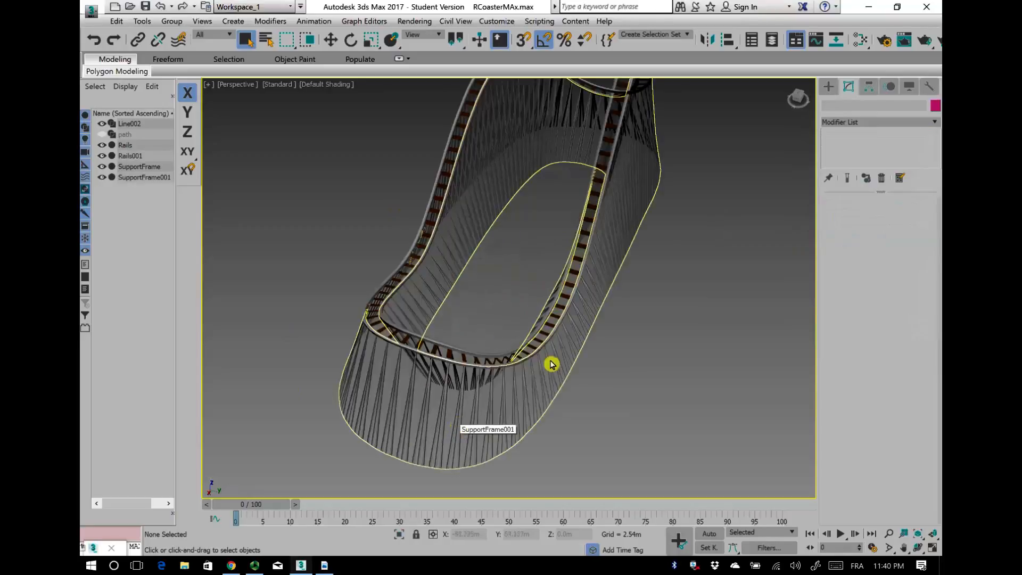
pyautogui.click(631, 176)
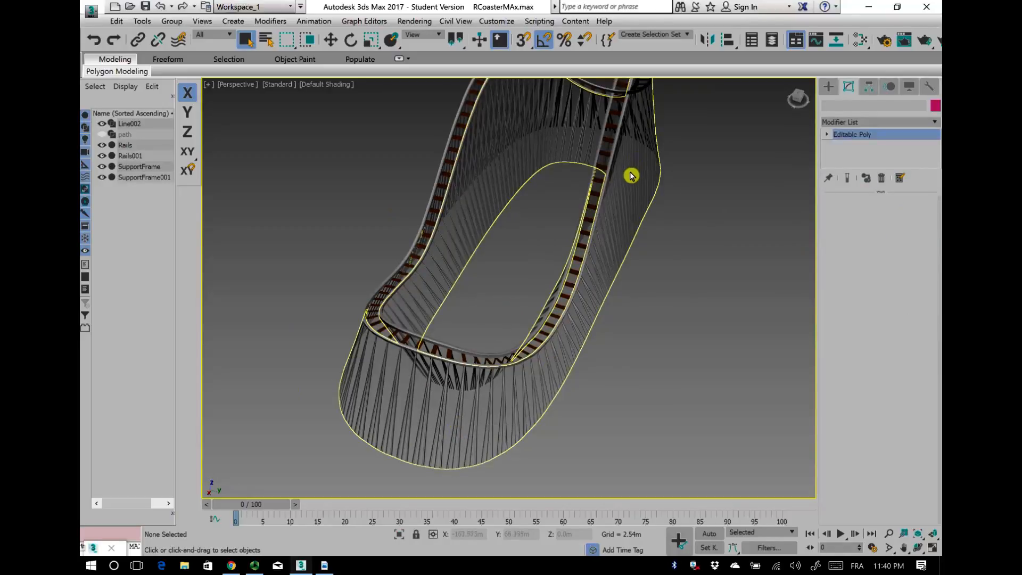
pyautogui.click(144, 167)
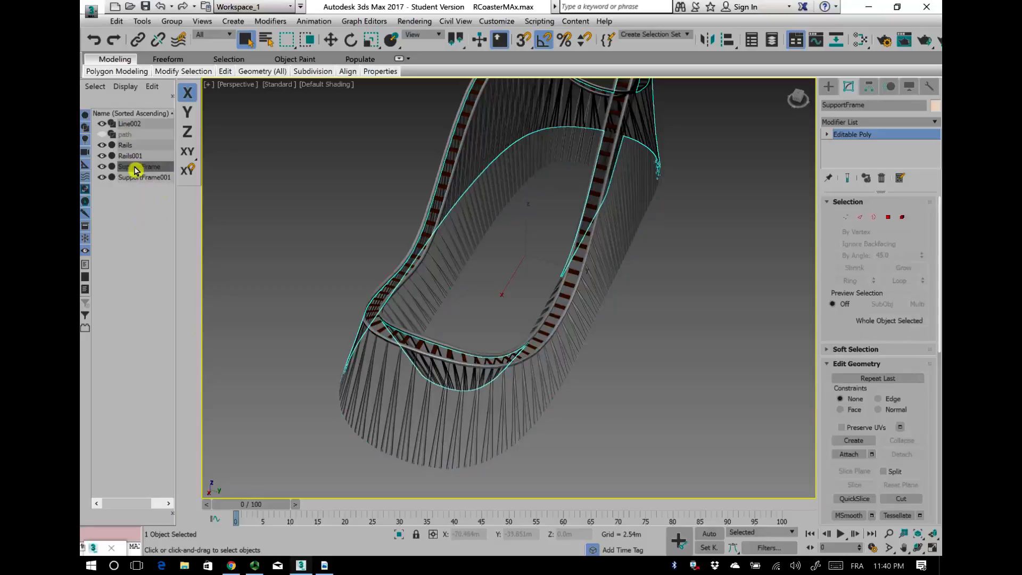
pyautogui.scroll(-1, 871, 438)
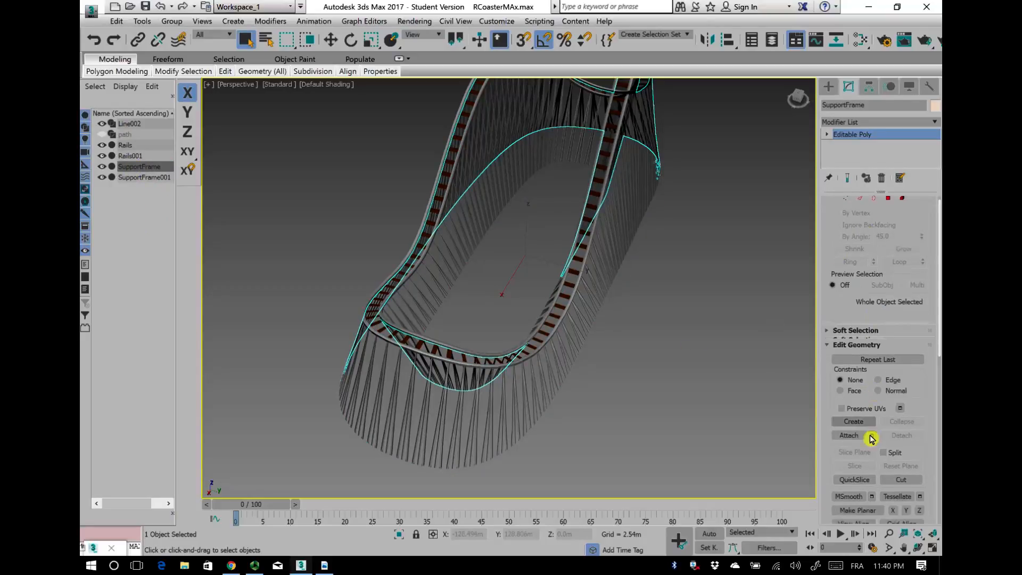
pyautogui.scroll(-1, 871, 438)
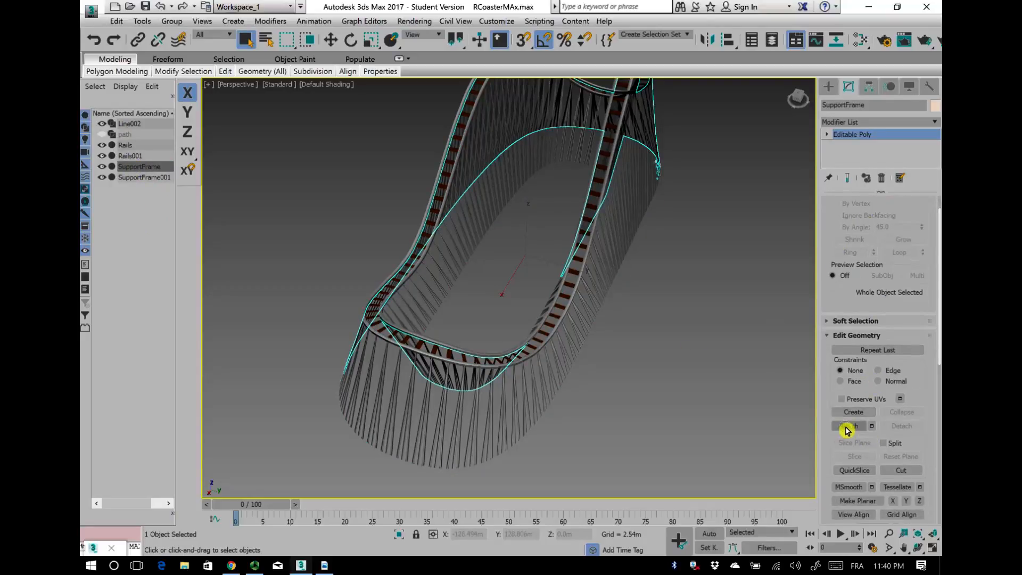
pyautogui.click(848, 428)
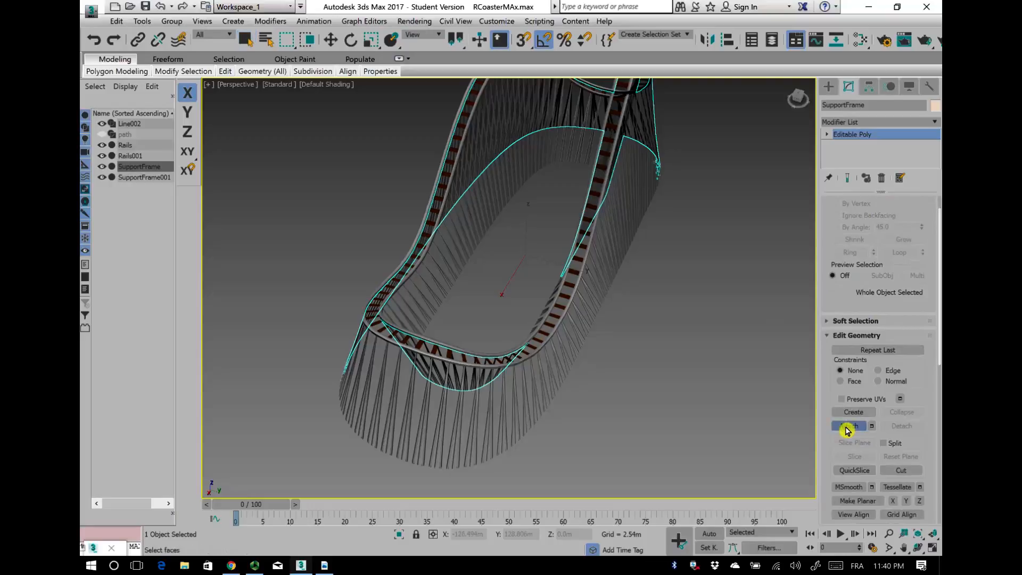
pyautogui.click(535, 419)
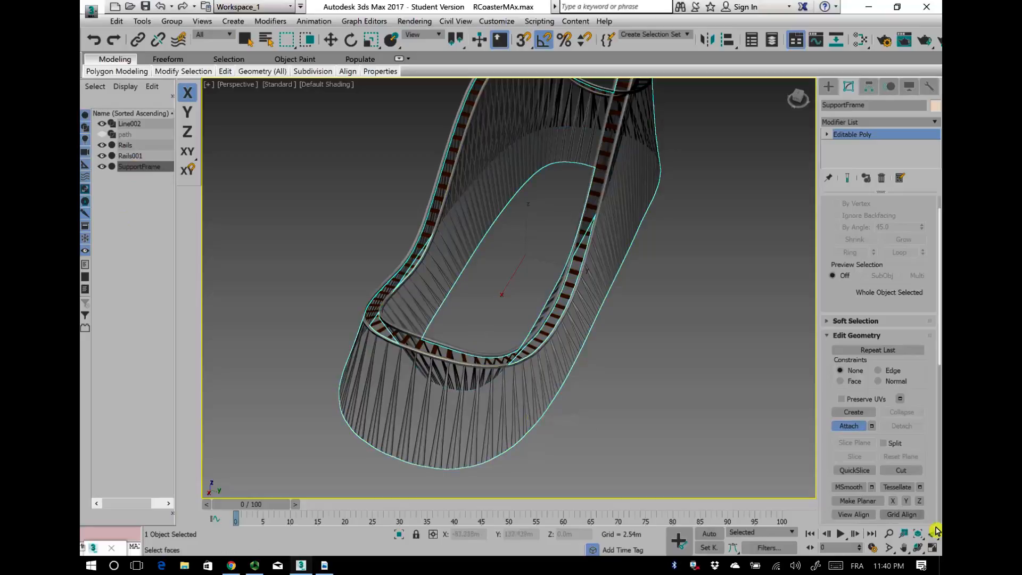
pyautogui.click(852, 427)
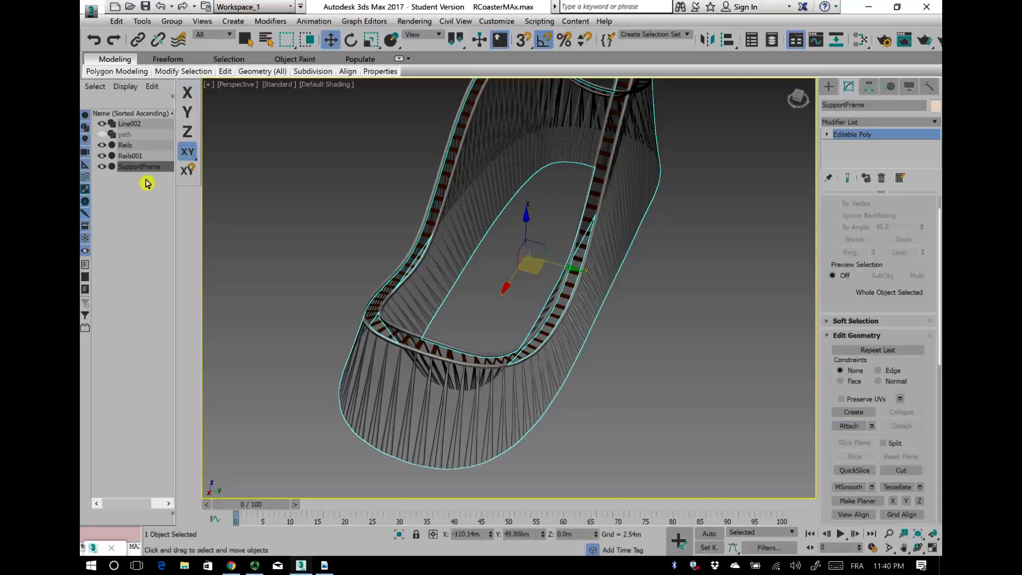
# Step: Attach the flipped Rails001 copy to the original Rails object
pyautogui.click(132, 147)
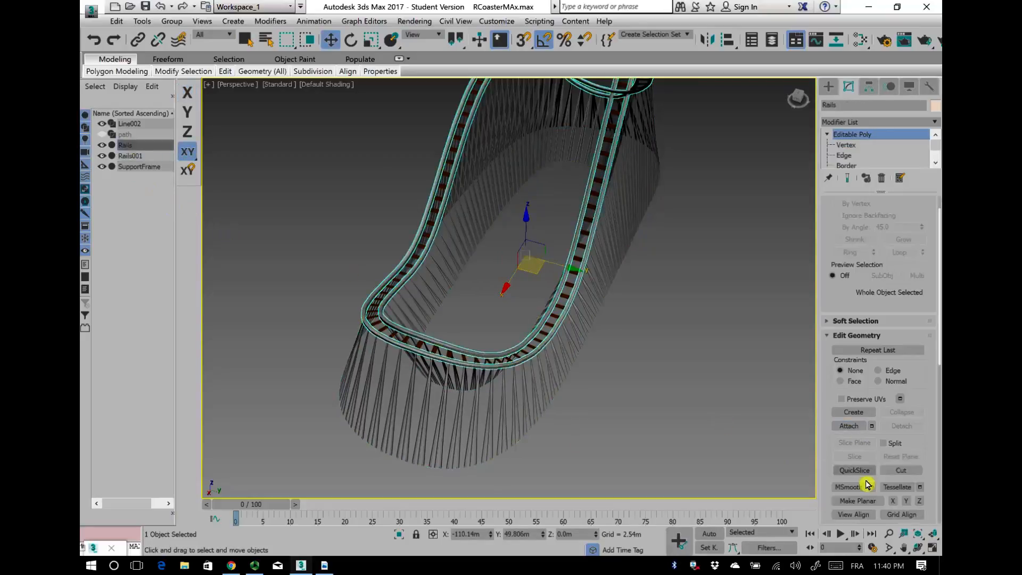
pyautogui.click(850, 426)
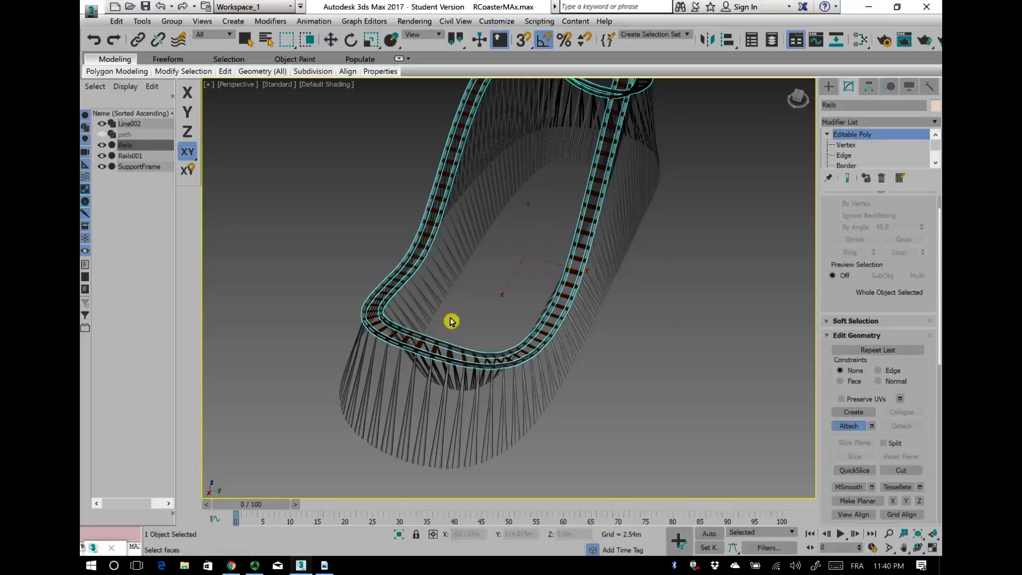
pyautogui.click(128, 158)
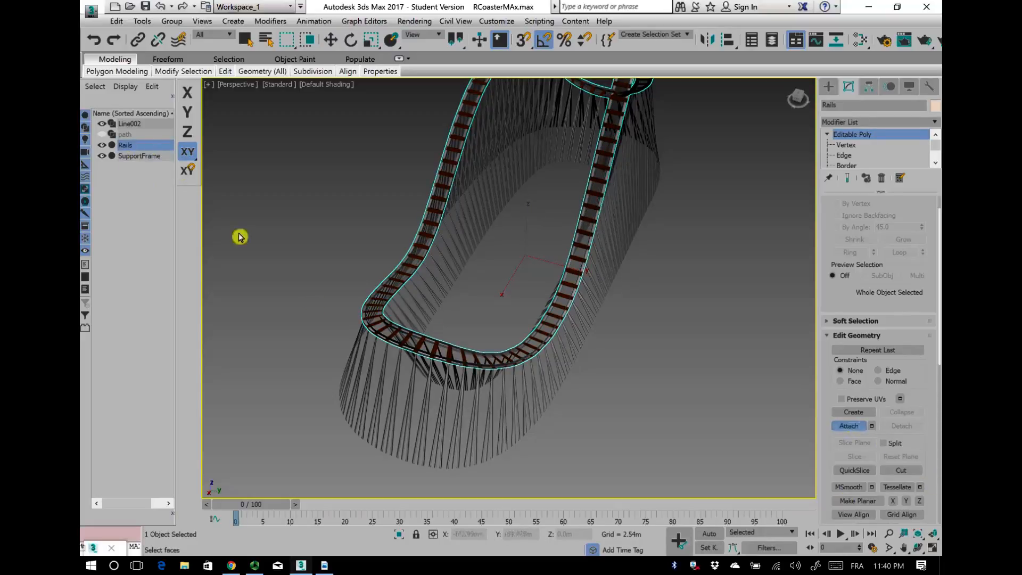
pyautogui.click(848, 428)
# Step: Deselect the rails and examine the track and supports from several angles for correct display on both sides
pyautogui.moveTo(723, 418); pyautogui.dragTo(706, 480, button='middle')
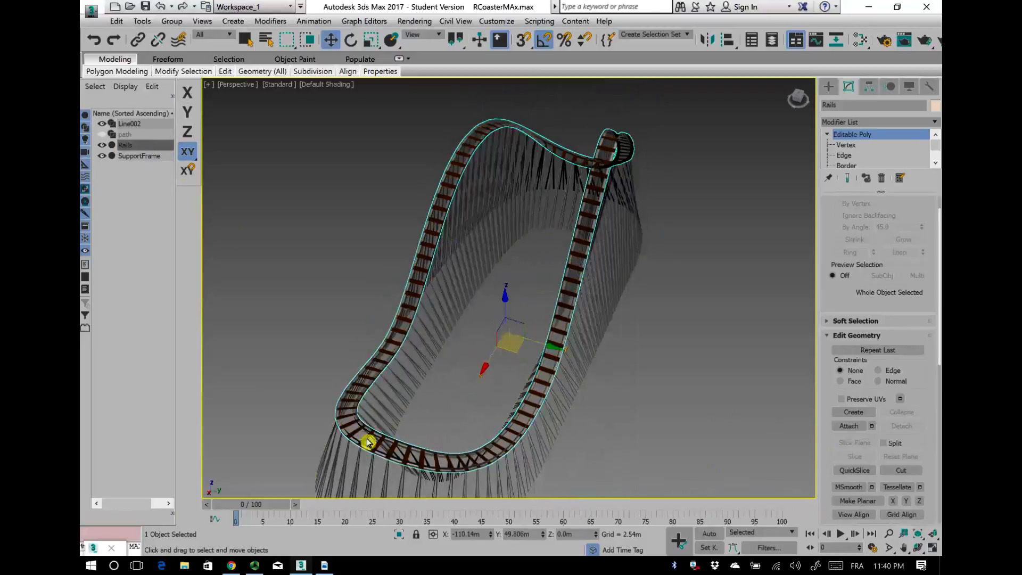
pyautogui.scroll(-5, 678, 375)
pyautogui.scroll(10, 641, 304)
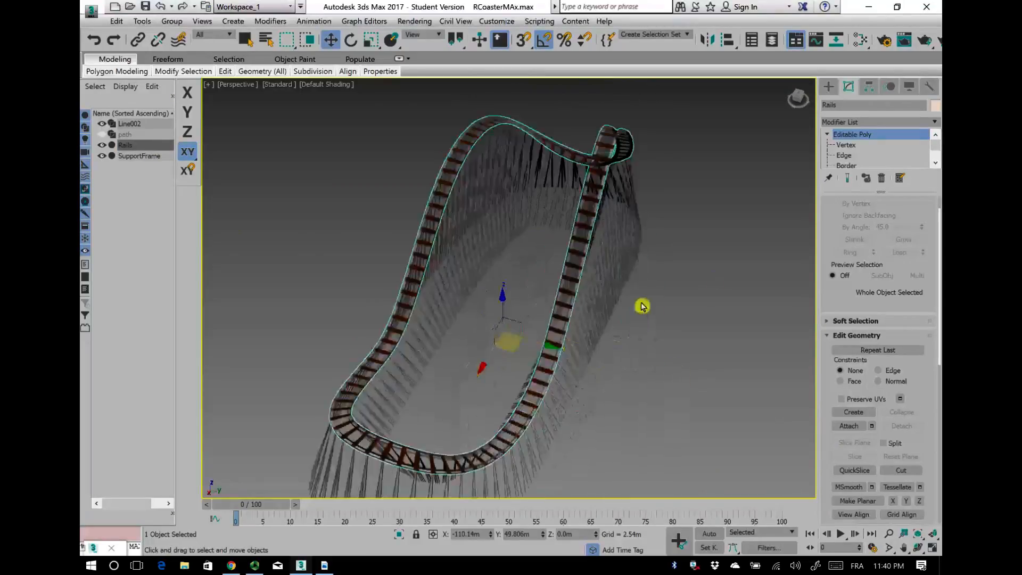
pyautogui.scroll(-1, 650, 380)
pyautogui.click(513, 357)
pyautogui.hotkey('ctrl', 'r')
pyautogui.moveTo(526, 346); pyautogui.dragTo(558, 353)
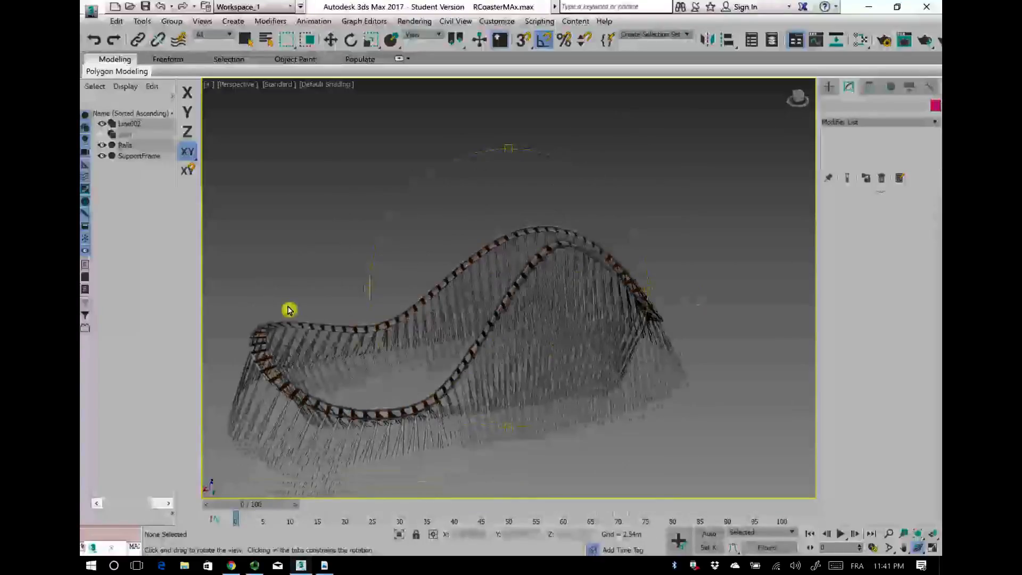
pyautogui.moveTo(530, 360); pyautogui.dragTo(499, 386)
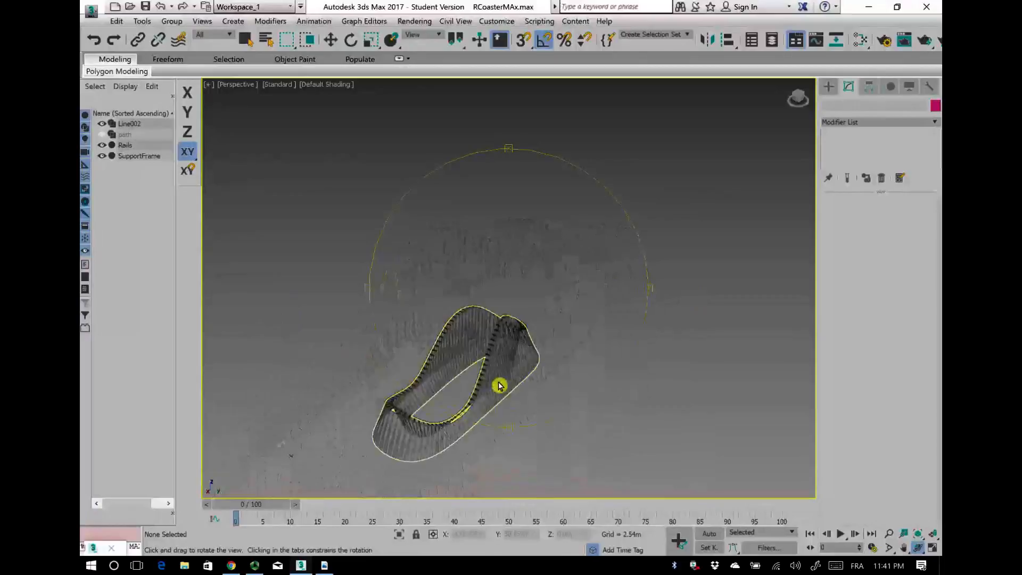
# Step: Create a box near the origin in the Front view, with length 0.675 m, width 2.988 m and height 2.24 m
pyautogui.click(828, 86)
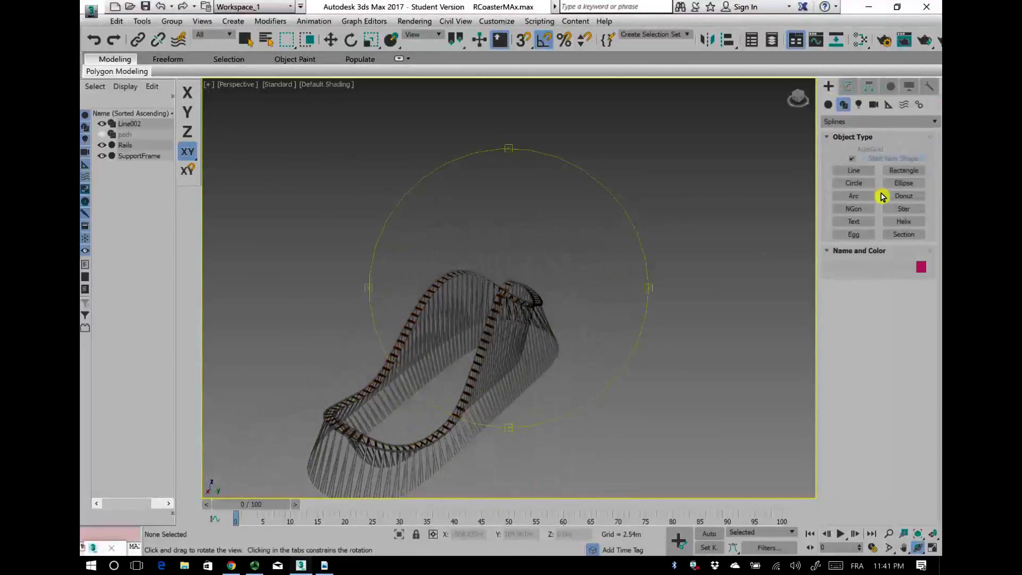
pyautogui.click(829, 105)
pyautogui.click(856, 161)
pyautogui.click(932, 547)
pyautogui.scroll(6, 636, 262)
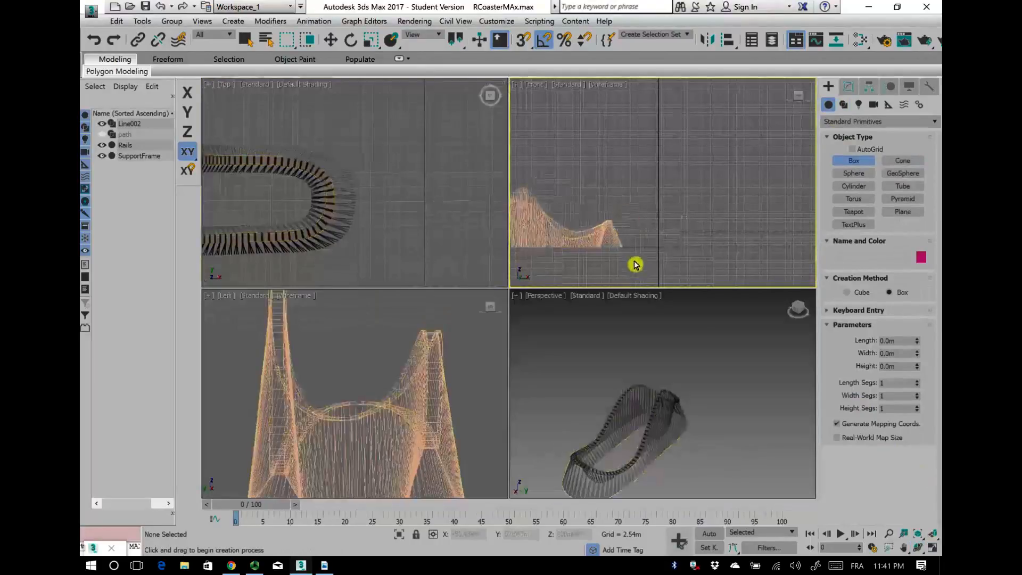
pyautogui.scroll(2, 685, 244)
pyautogui.moveTo(658, 234); pyautogui.dragTo(685, 233)
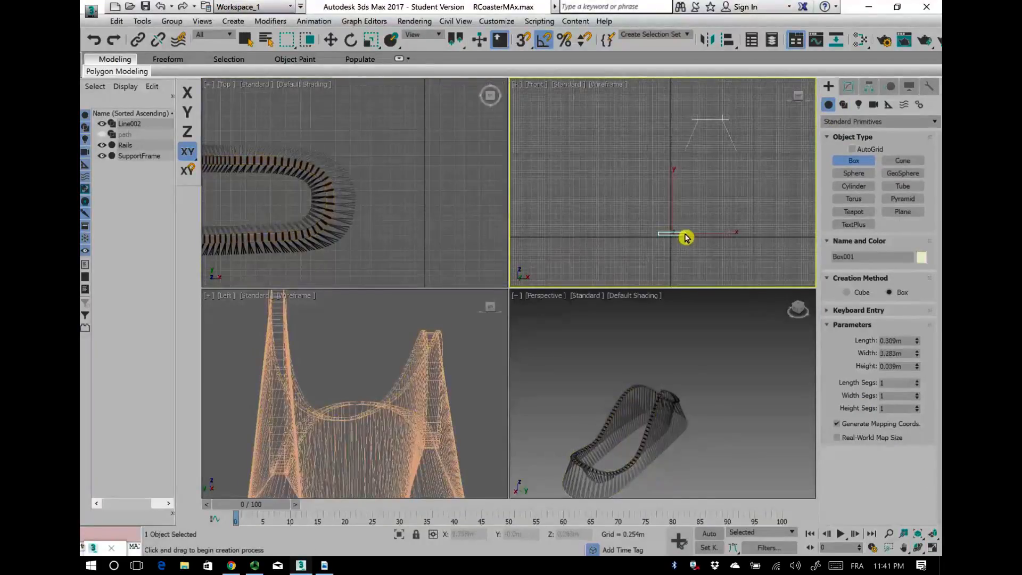
pyautogui.scroll(-10, 373, 224)
pyautogui.scroll(12, 384, 234)
pyautogui.scroll(4, 297, 194)
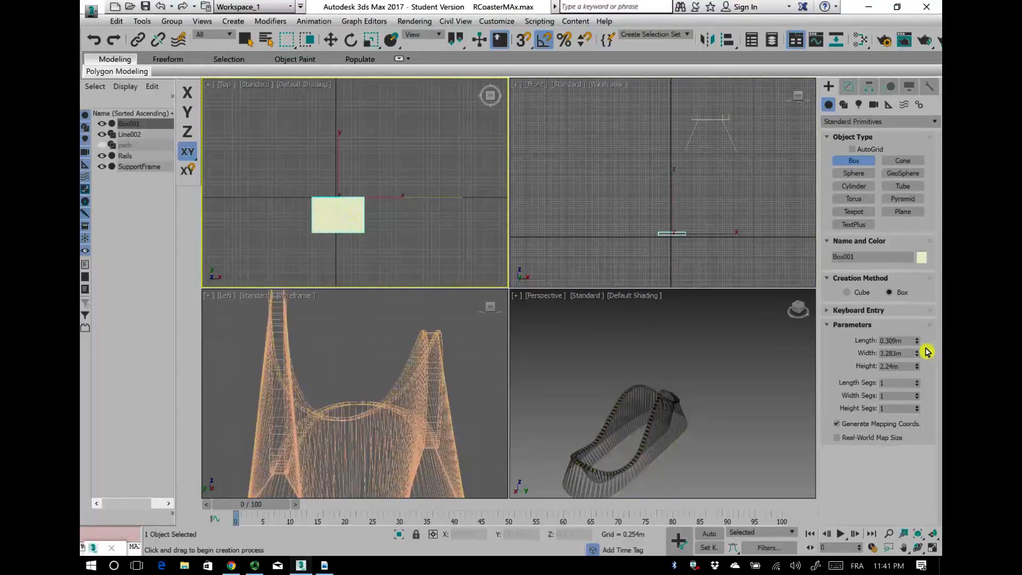
pyautogui.moveTo(917, 341); pyautogui.dragTo(918, 371)
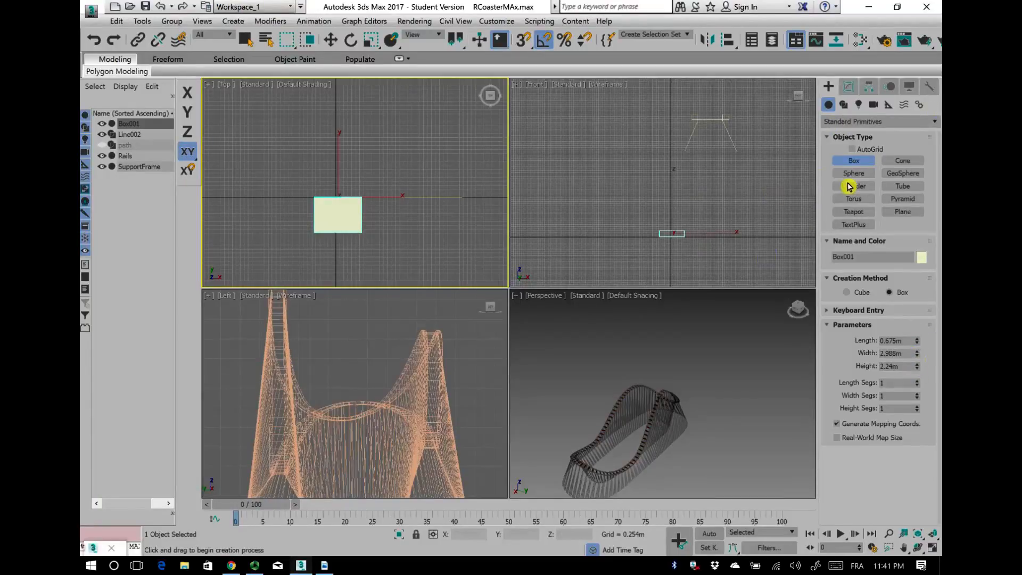
# Step: Place a Free camera just above the box in the Front view
pyautogui.click(874, 105)
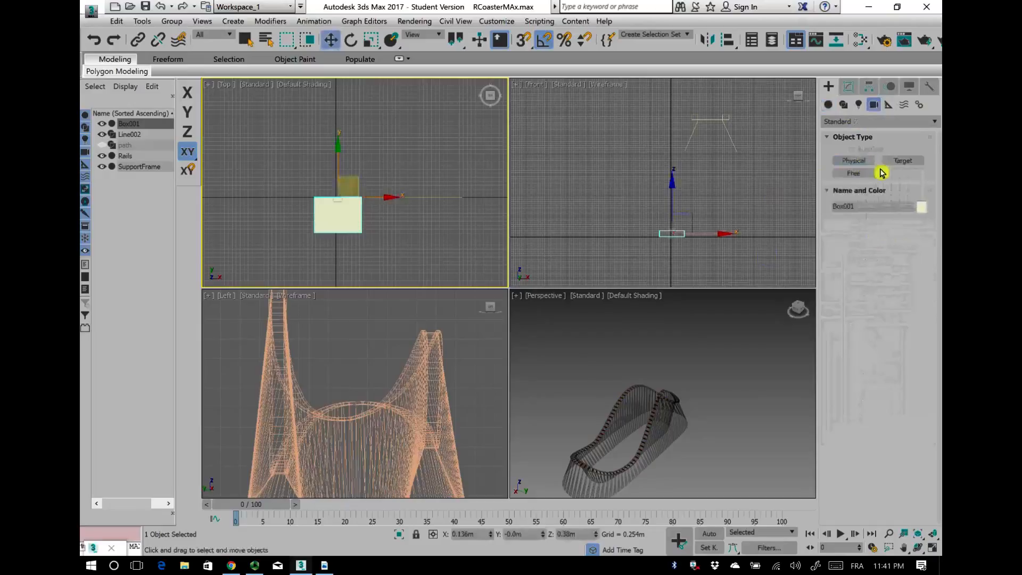
pyautogui.click(863, 174)
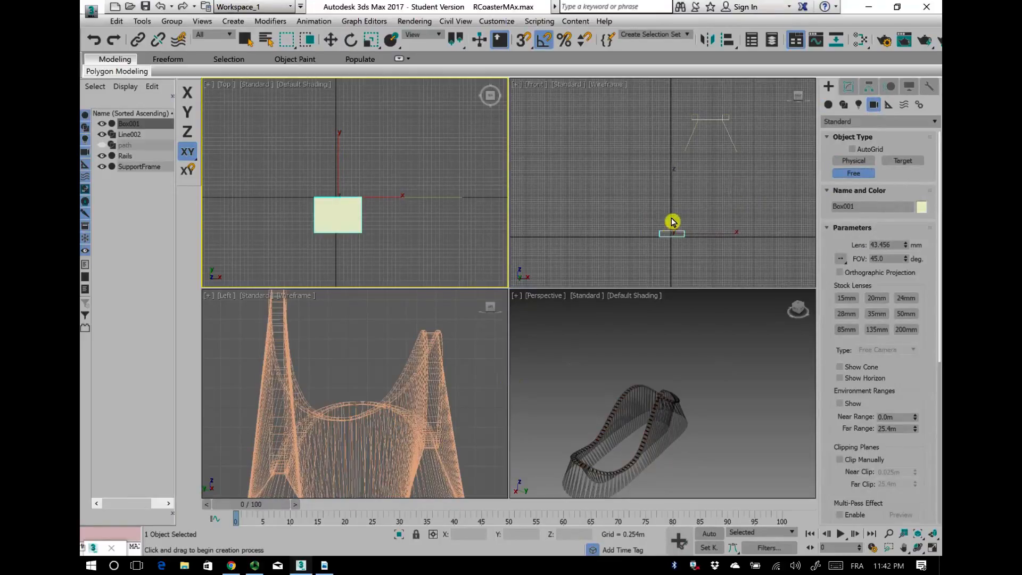
pyautogui.scroll(3, 669, 217)
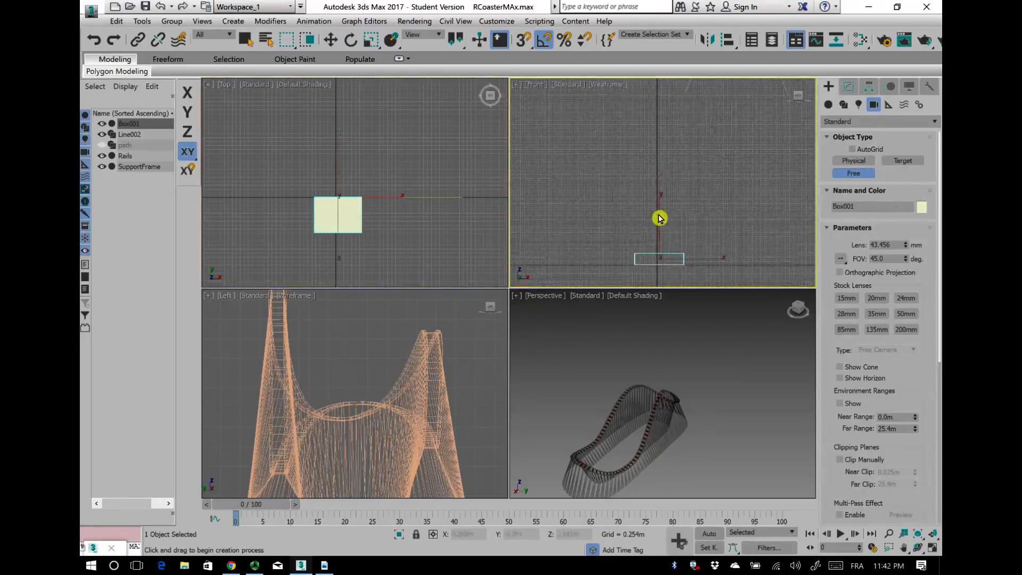
pyautogui.click(659, 218)
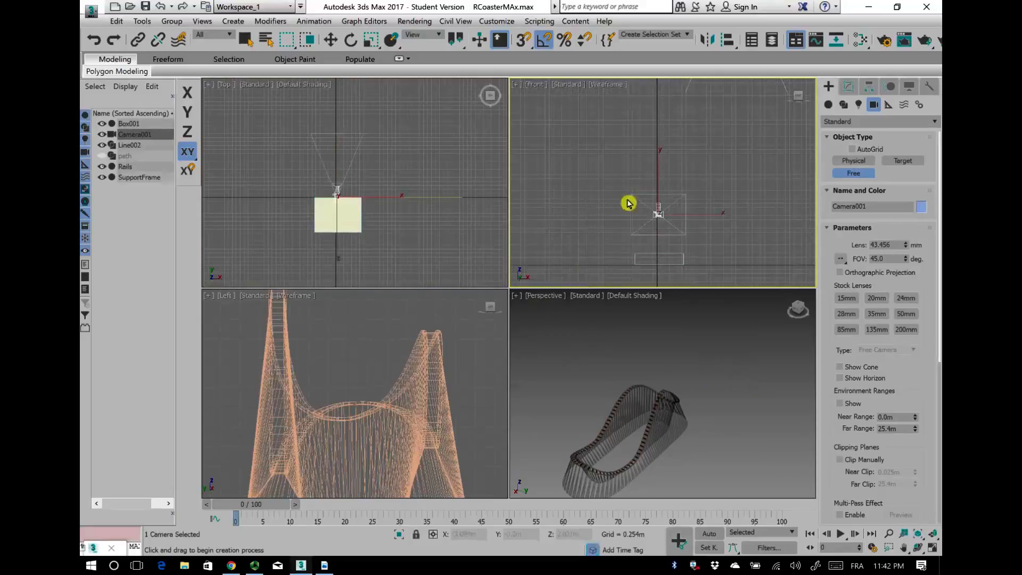
# Step: Move the camera about 1.2 m back along the Y axis, over the middle of the box
pyautogui.press('w')
pyautogui.scroll(5, 338, 218)
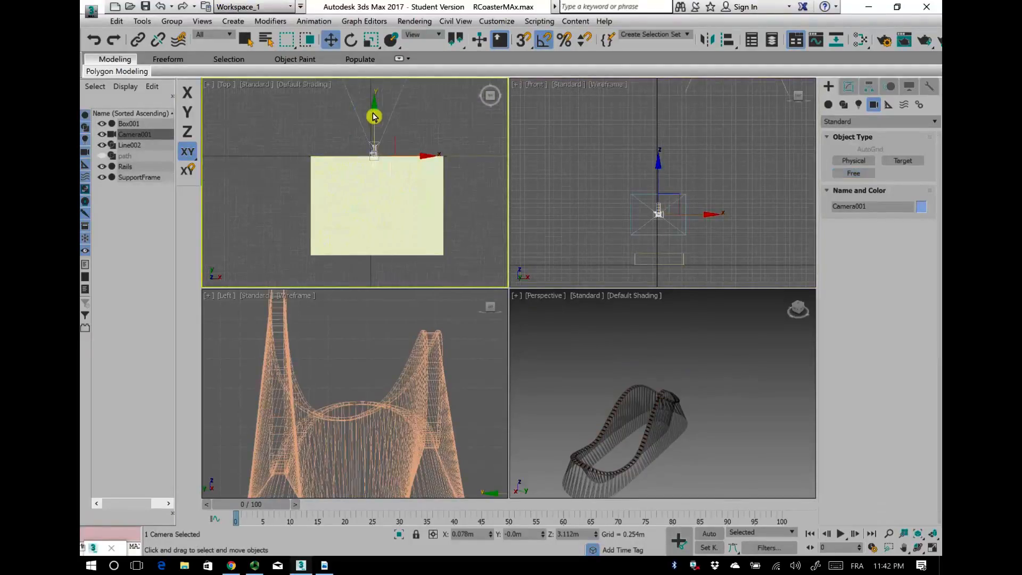
pyautogui.moveTo(377, 119); pyautogui.dragTo(381, 165)
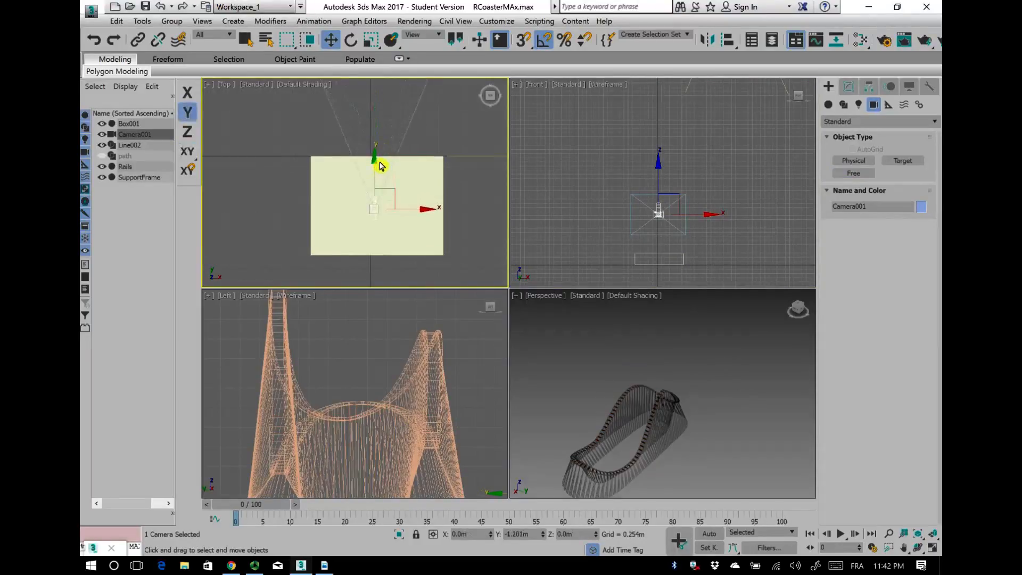
# Step: Link Camera001 to Box001 as its child in the scene hierarchy
pyautogui.press('F5')
pyautogui.scroll(-3, 376, 240)
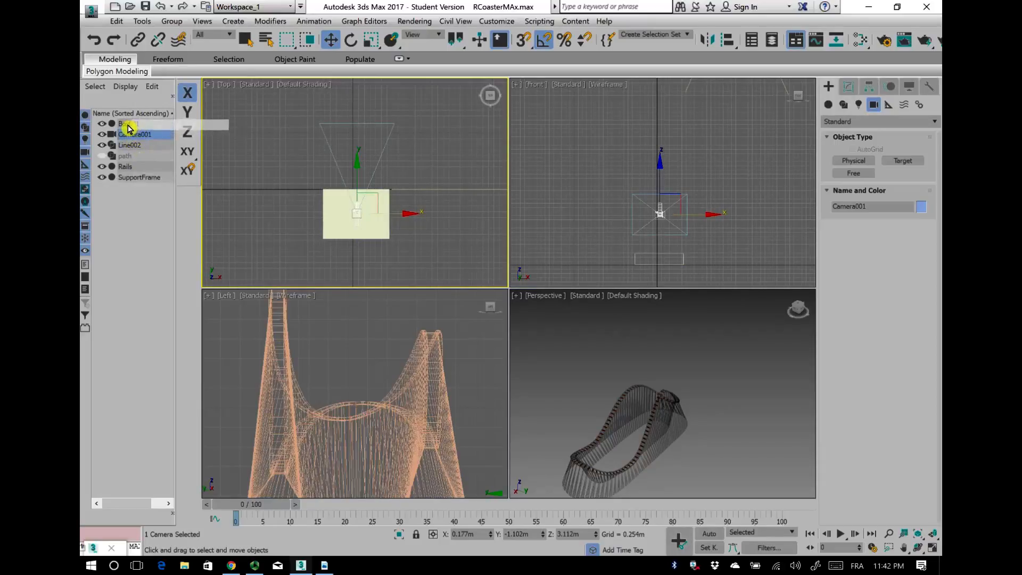
pyautogui.moveTo(128, 128); pyautogui.dragTo(128, 129)
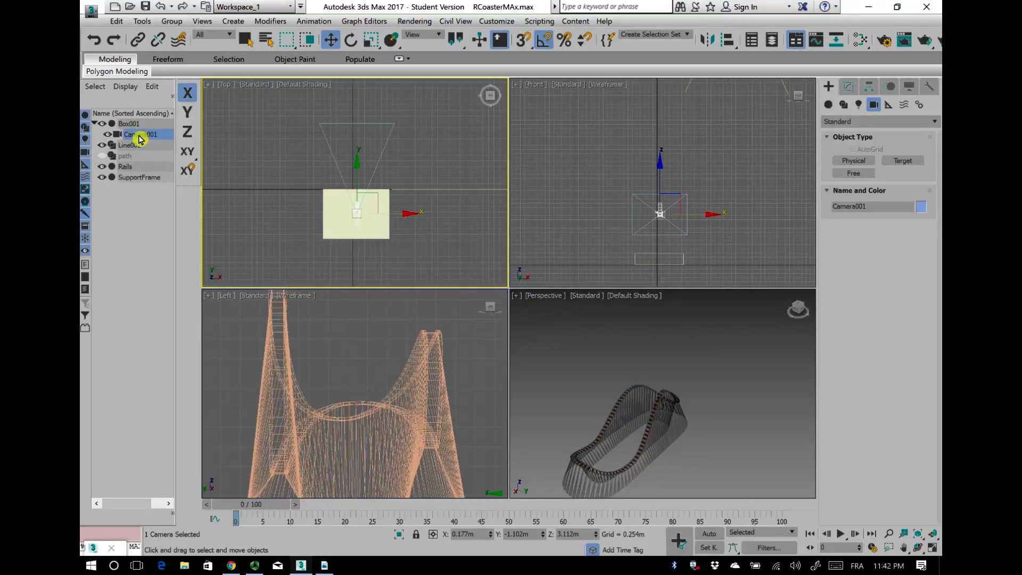
# Step: Move the box with its linked camera in the Top view to about X 1.07 m, Y 0.83 m
pyautogui.click(130, 125)
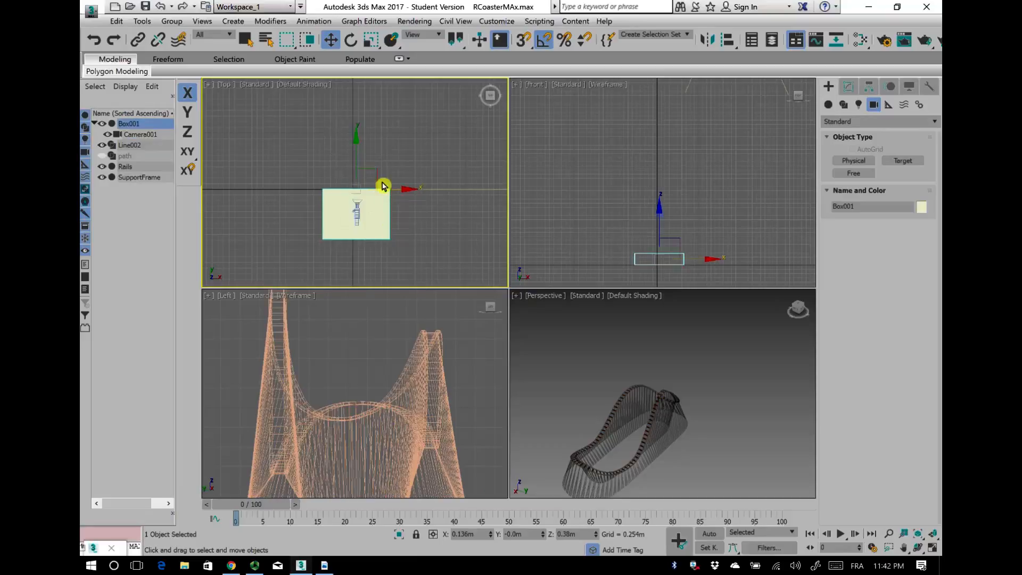
pyautogui.moveTo(377, 174); pyautogui.dragTo(409, 94)
pyautogui.moveTo(412, 87); pyautogui.dragTo(369, 99, button='middle')
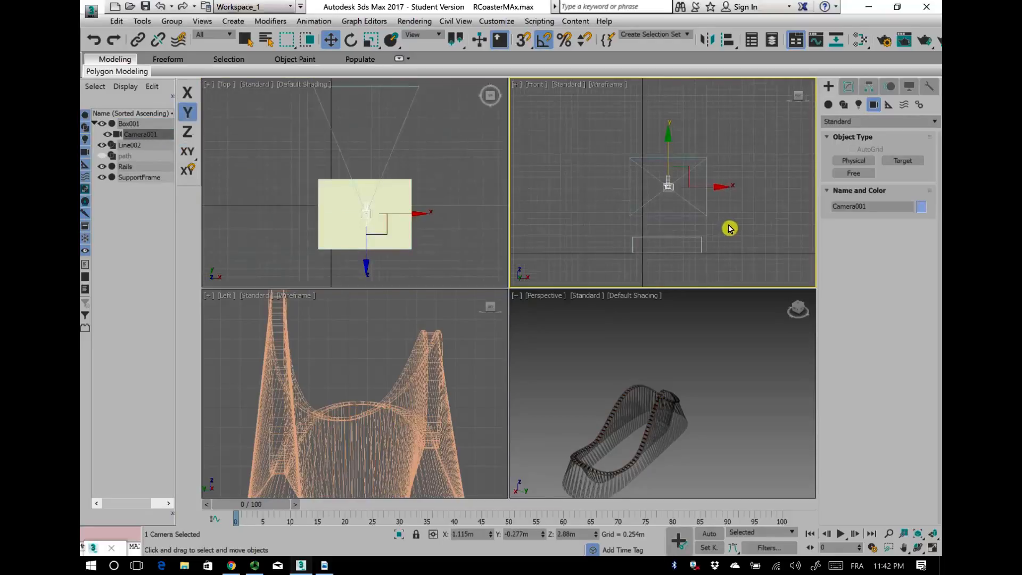
# Step: Raise the camera above the box in the Front view to a height of about 3.14 m
pyautogui.click(728, 228)
pyautogui.click(672, 187)
pyautogui.moveTo(668, 140); pyautogui.dragTo(675, 140)
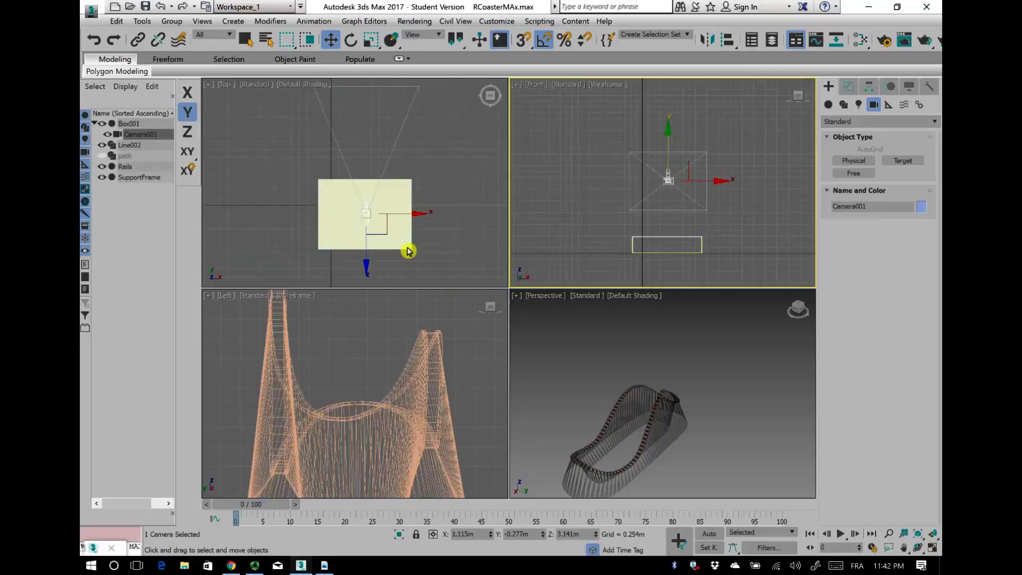
pyautogui.moveTo(418, 265); pyautogui.dragTo(403, 256, button='middle')
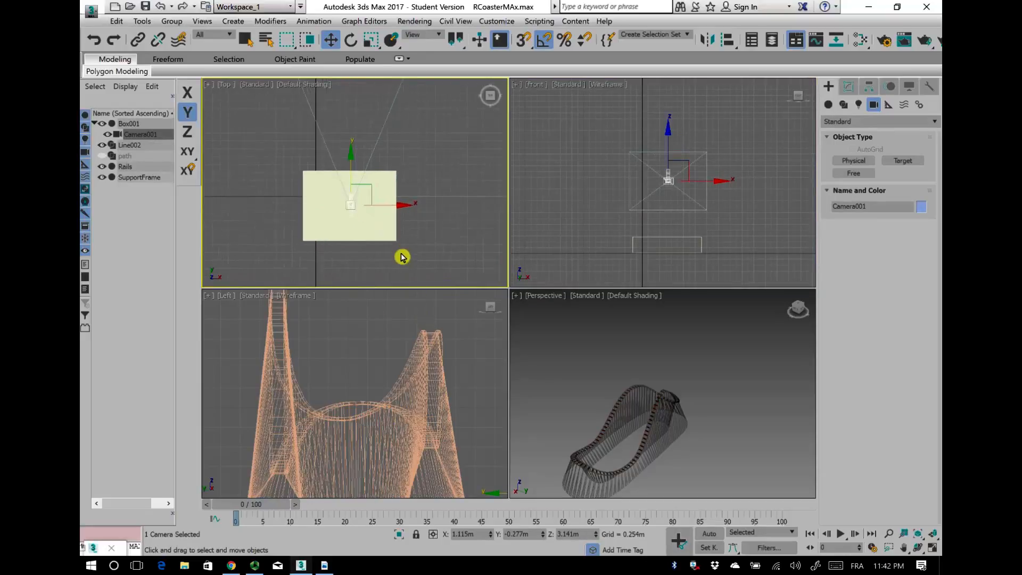
# Step: Center the pivot of Box001 to the object, affecting only the pivot, and turn pivot editing off
pyautogui.click(309, 206)
pyautogui.moveTo(309, 206); pyautogui.dragTo(330, 229, button='middle')
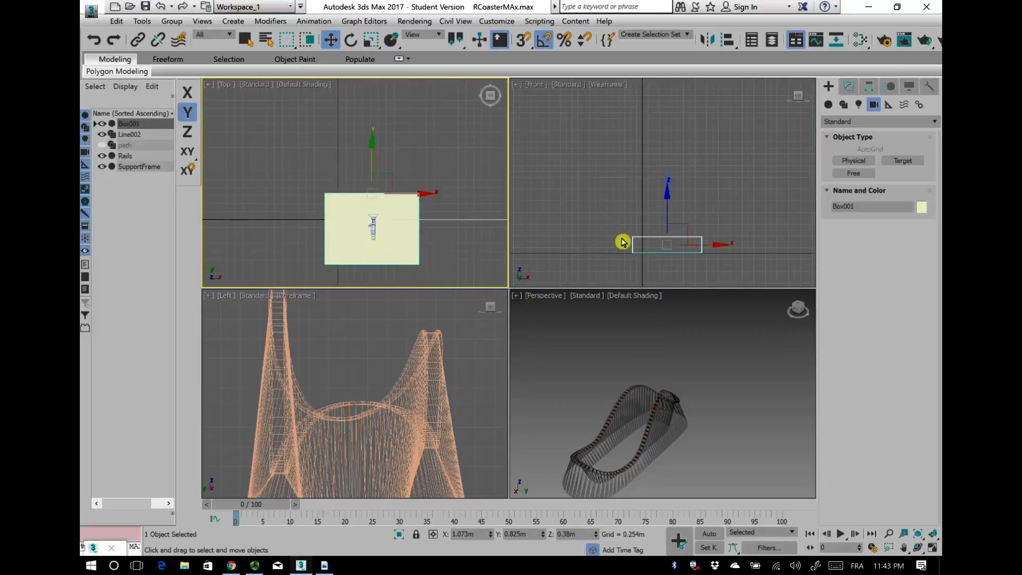
pyautogui.moveTo(365, 250); pyautogui.dragTo(322, 209, button='middle')
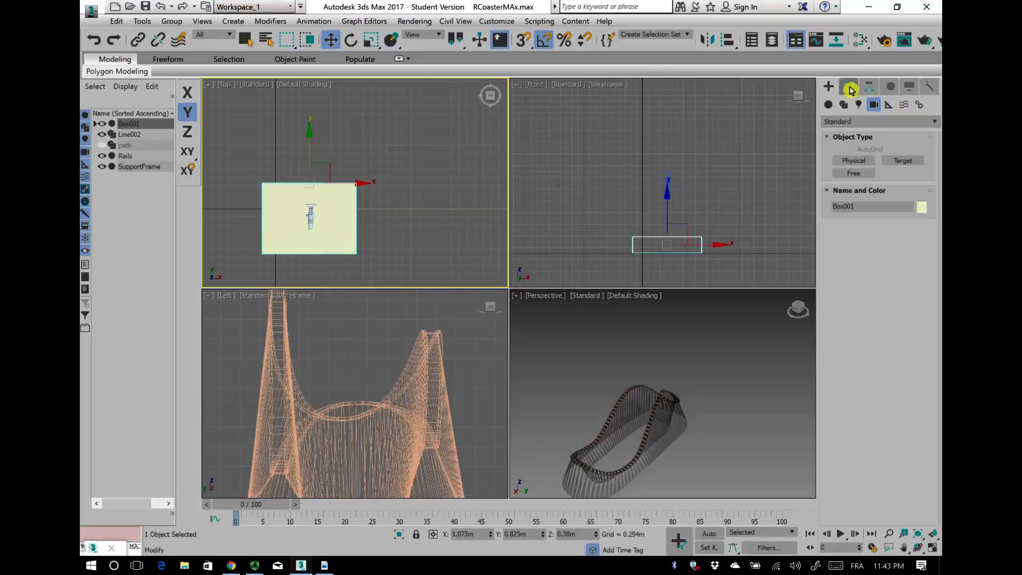
pyautogui.click(873, 88)
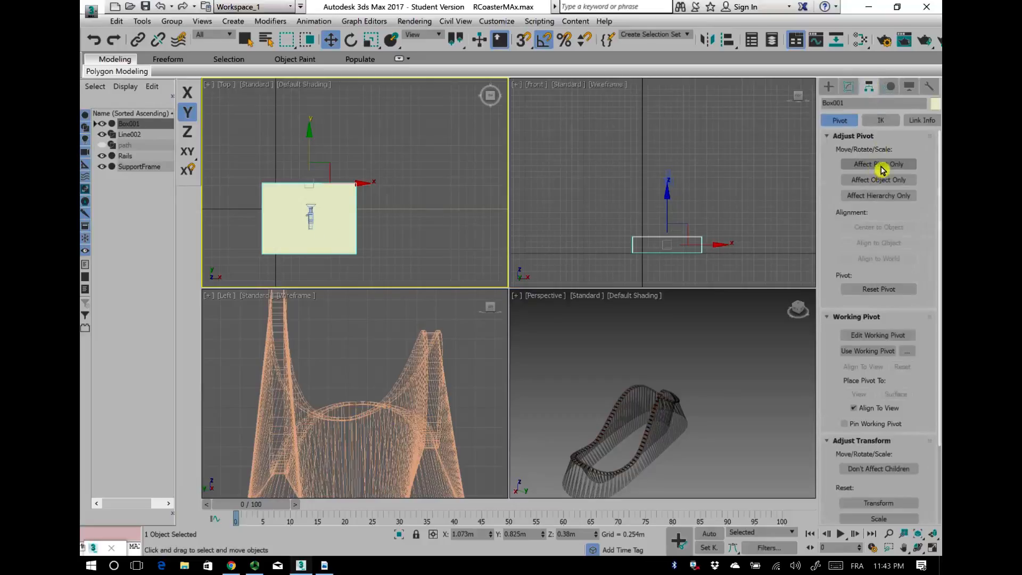
pyautogui.click(894, 169)
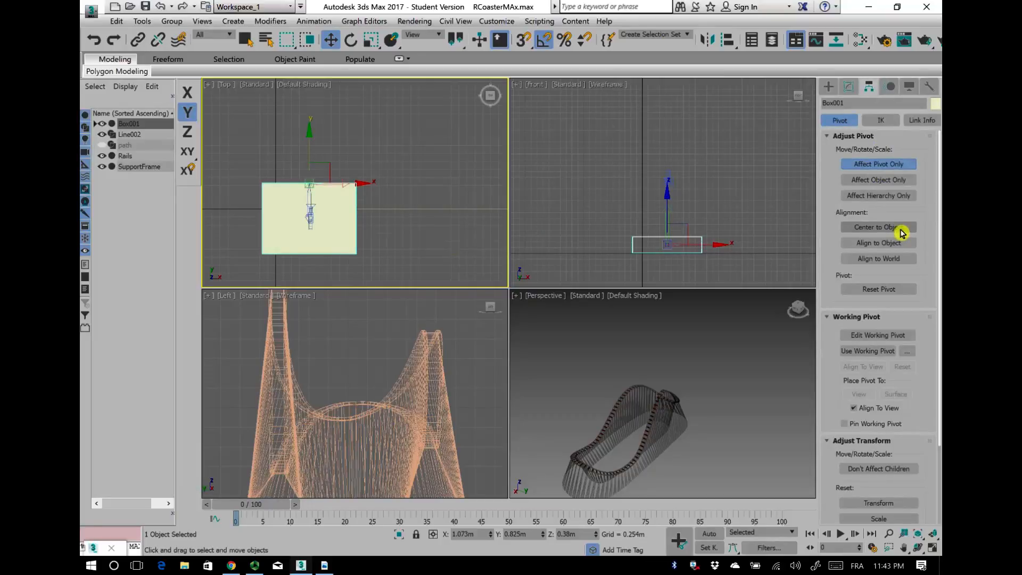
pyautogui.click(900, 228)
pyautogui.click(883, 165)
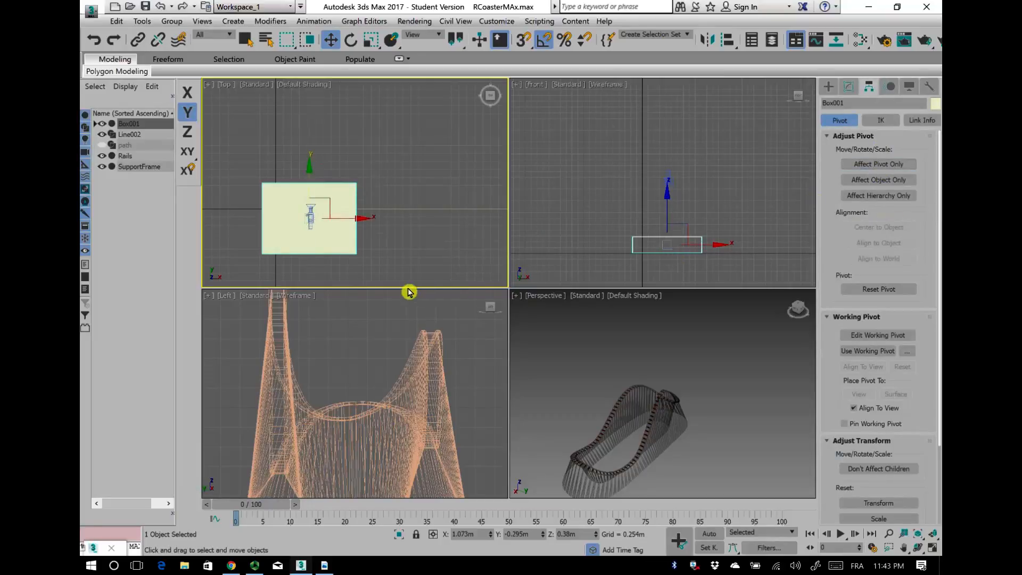
pyautogui.moveTo(402, 271); pyautogui.dragTo(446, 236, button='middle')
pyautogui.scroll(3, 681, 254)
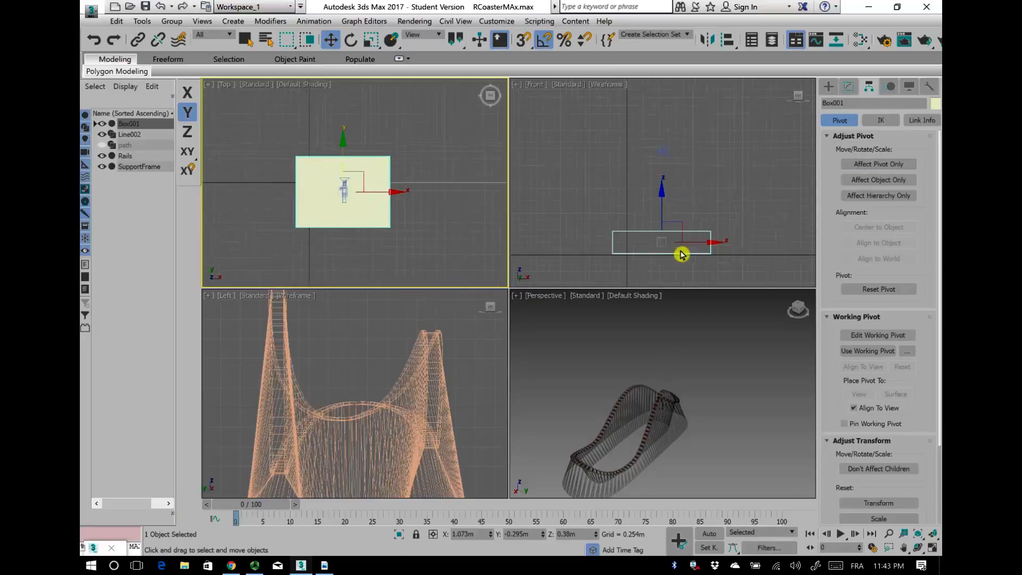
pyautogui.scroll(-2, 681, 253)
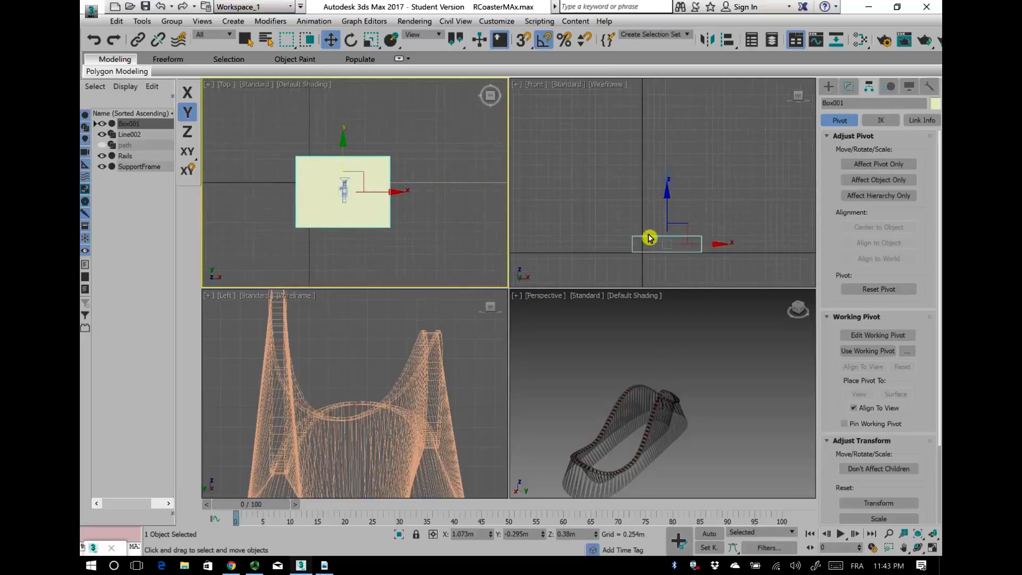
# Step: Assign a Path Constraint as the position controller of Box001
pyautogui.click(890, 88)
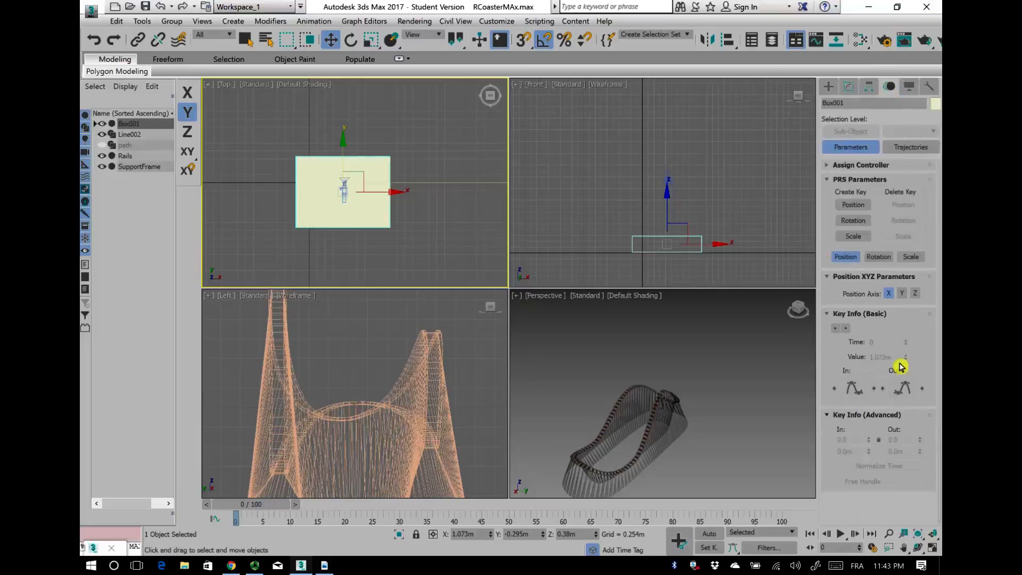
pyautogui.click(829, 167)
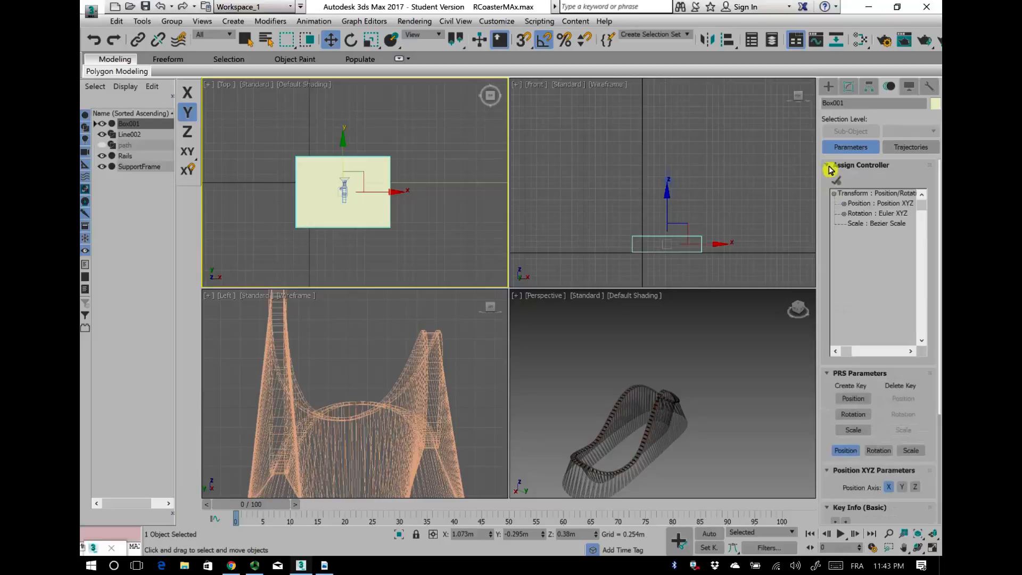
pyautogui.click(860, 204)
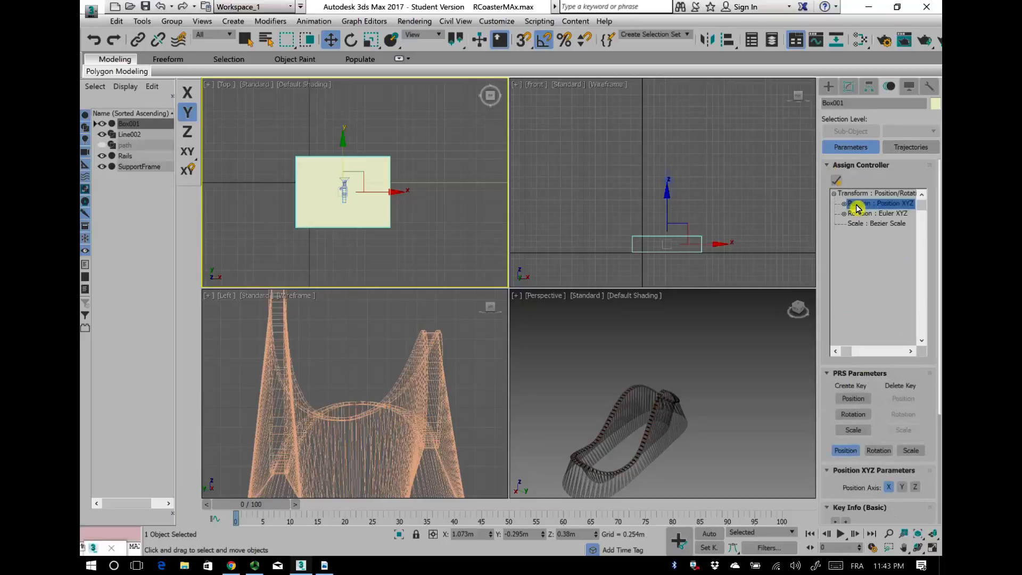
pyautogui.click(837, 181)
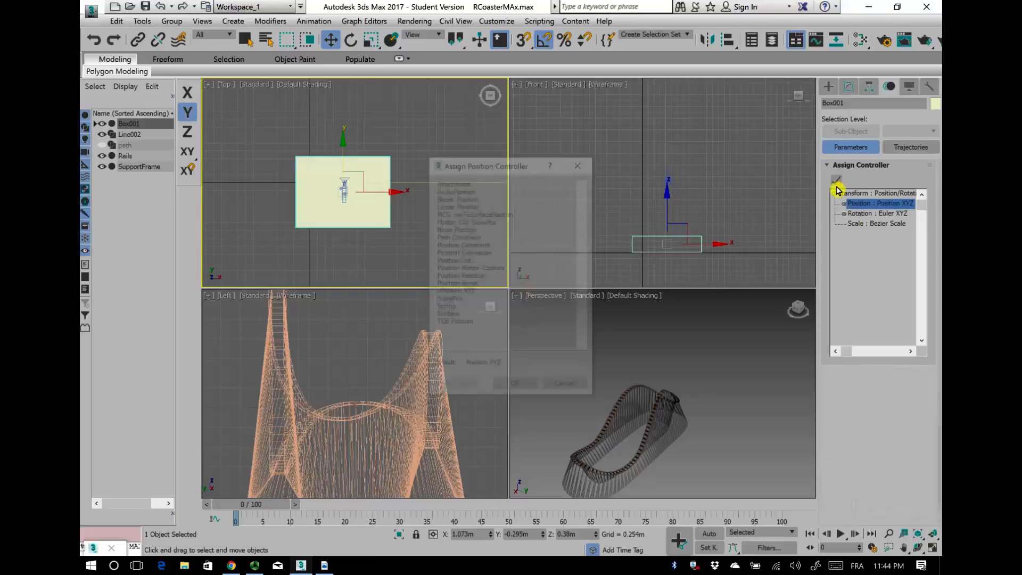
pyautogui.moveTo(457, 166); pyautogui.dragTo(391, 177)
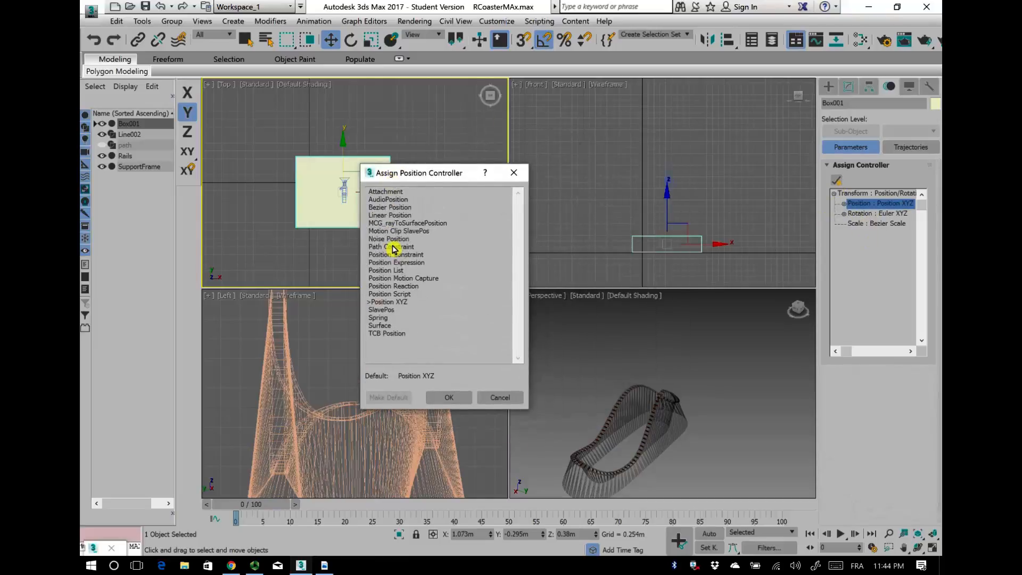
pyautogui.click(394, 248)
pyautogui.click(447, 398)
pyautogui.scroll(-2, 864, 474)
pyautogui.scroll(-4, 863, 474)
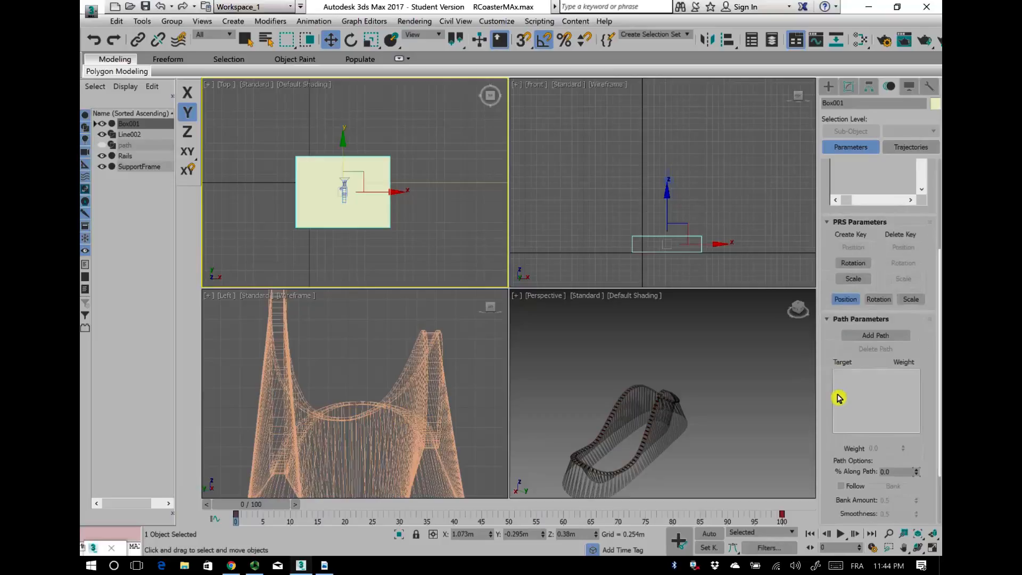
# Step: Unhide the path spline and add it as the target of the box's Path Constraint
pyautogui.click(103, 146)
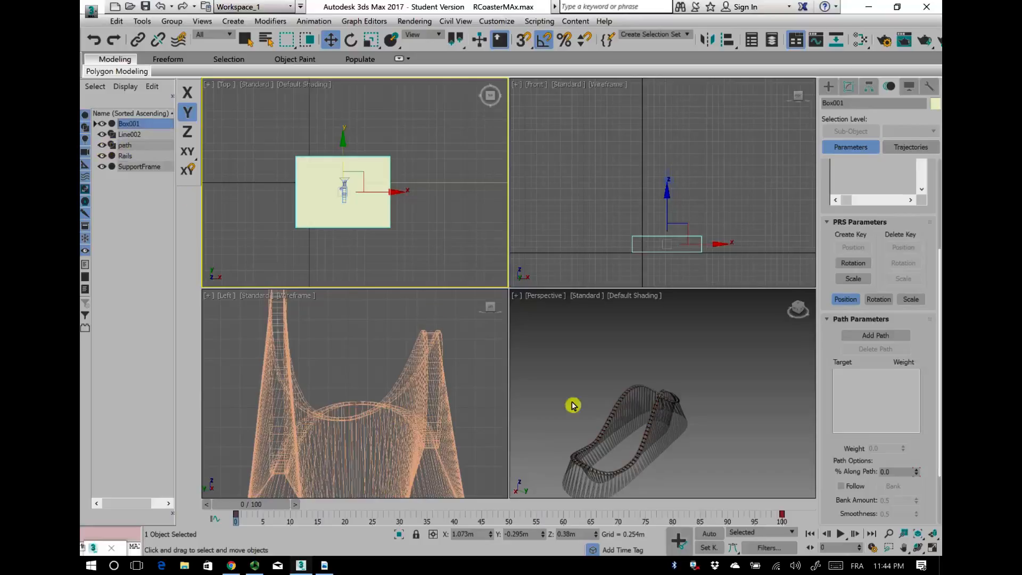
pyautogui.scroll(5, 612, 462)
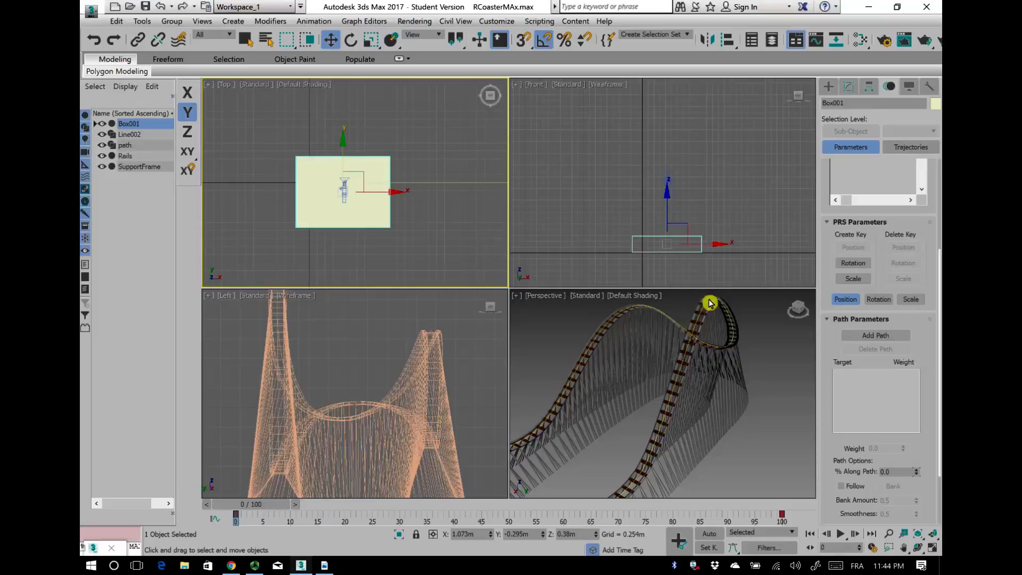
pyautogui.keyDown('alt'); pyautogui.moveTo(594, 429); pyautogui.dragTo(616, 429, button='middle'); pyautogui.keyUp('alt')
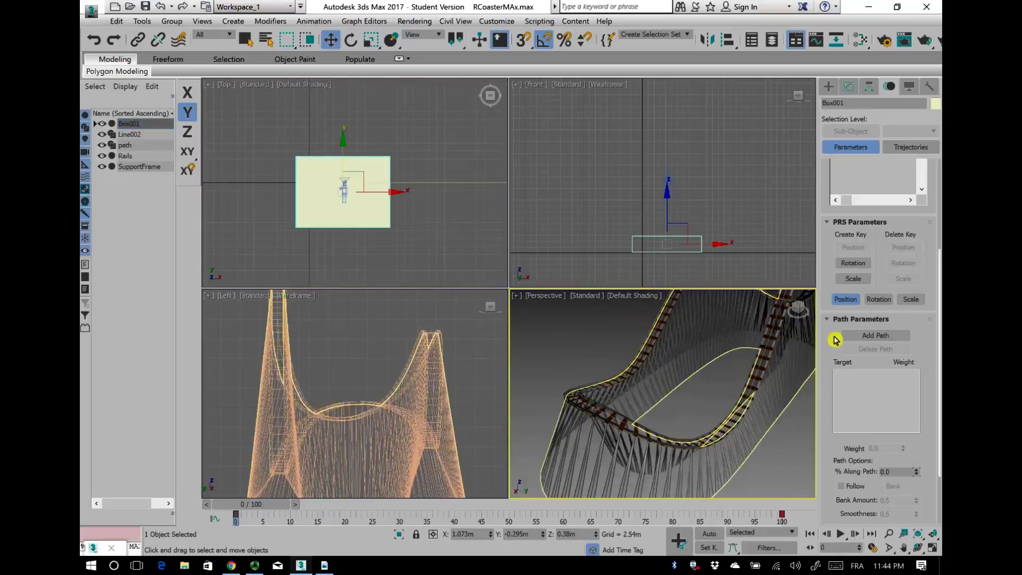
pyautogui.click(876, 337)
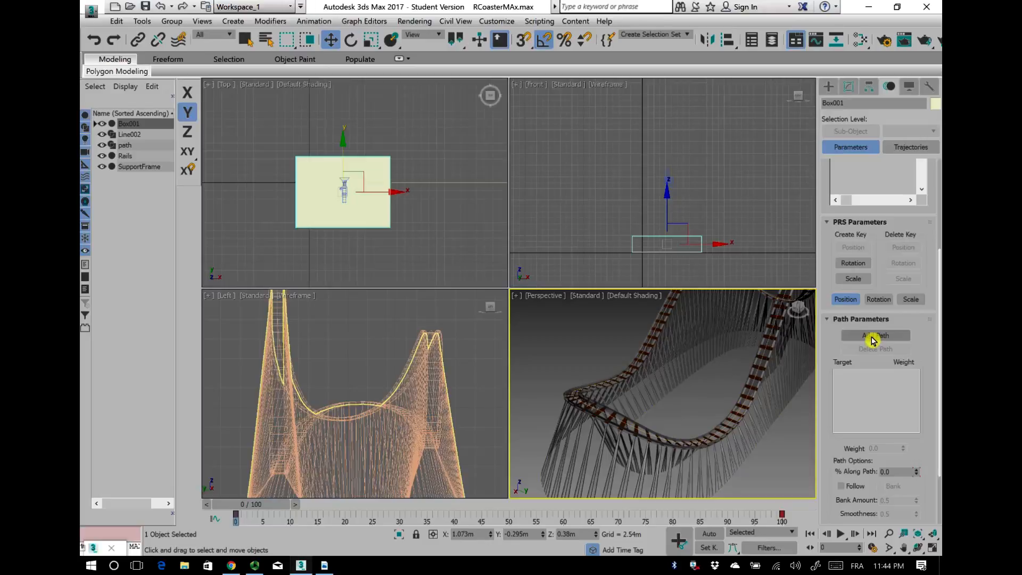
pyautogui.click(750, 395)
pyautogui.scroll(5, 668, 410)
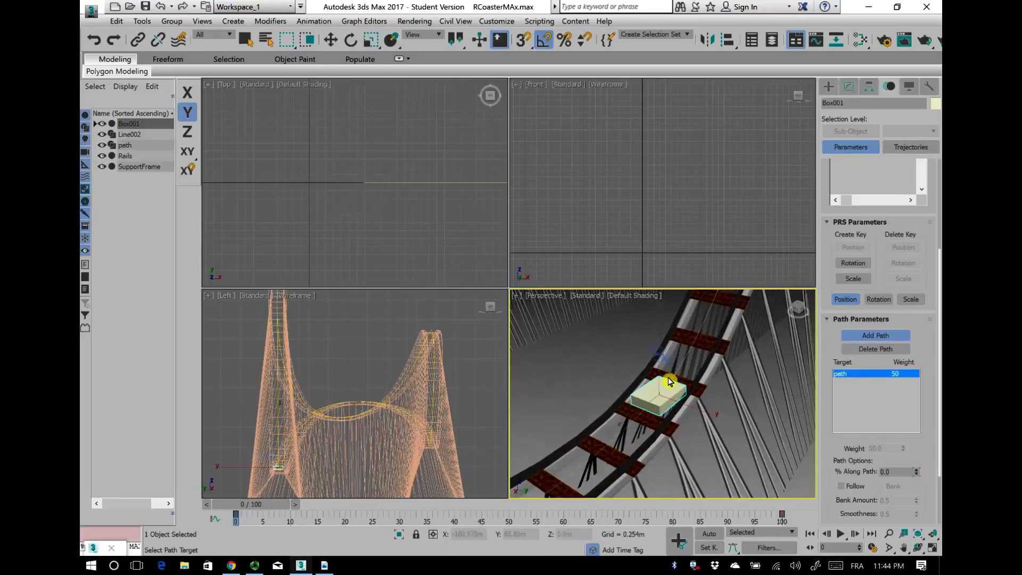
pyautogui.scroll(-6, 649, 457)
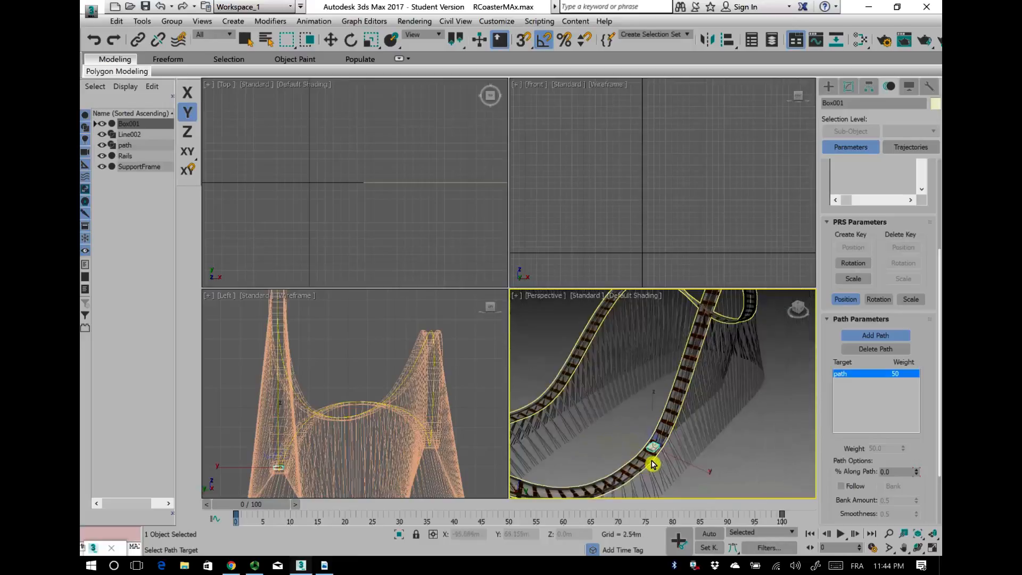
pyautogui.scroll(3, 654, 465)
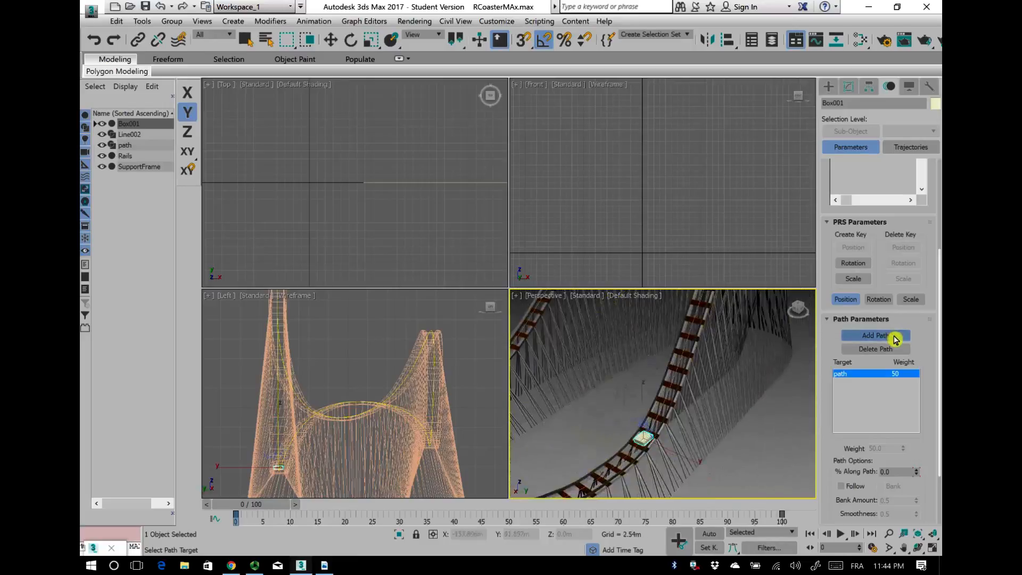
pyautogui.press('w')
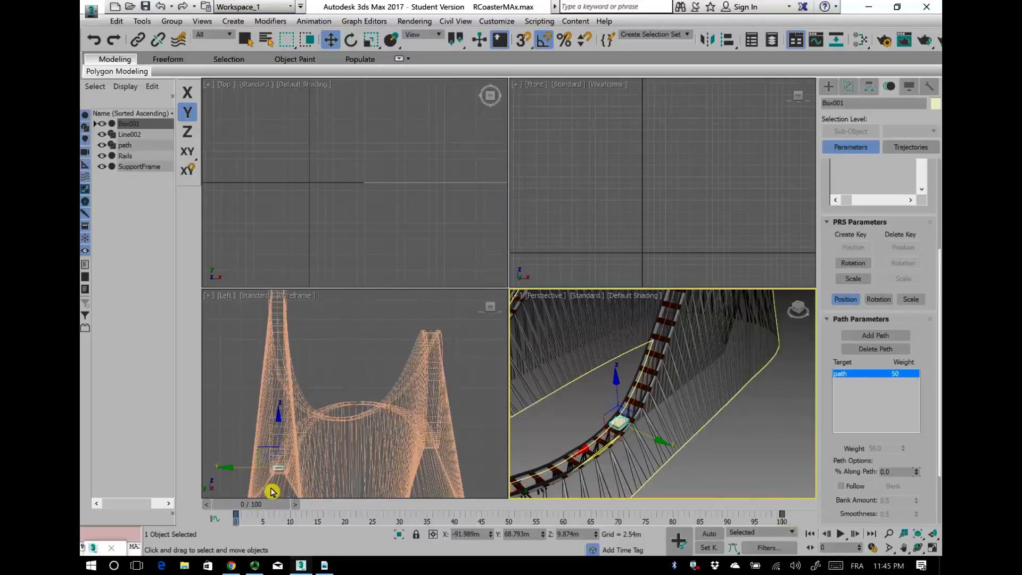
# Step: Play the animation to check the box's travel along the track, and return to frame 0
pyautogui.scroll(-8, 601, 422)
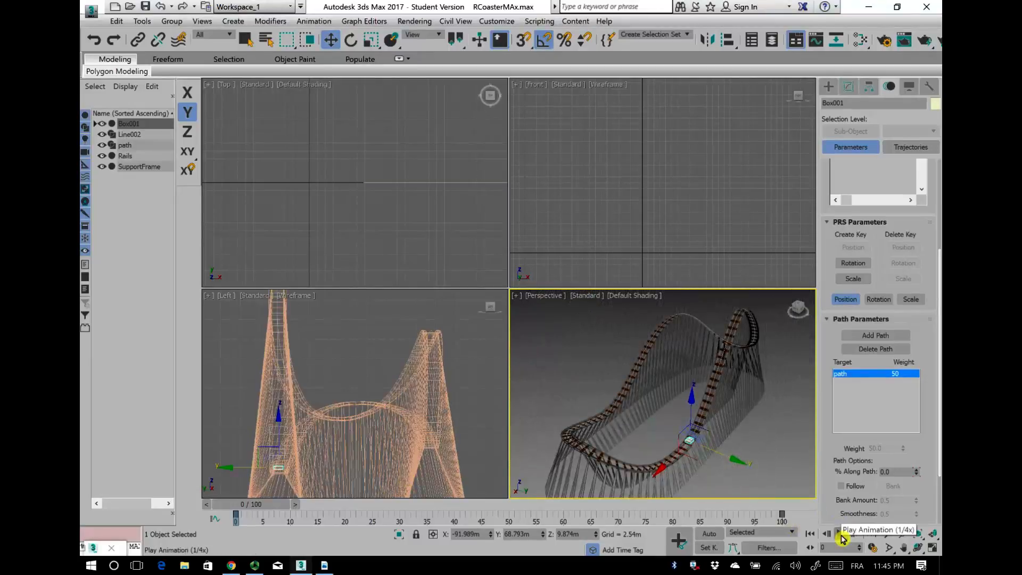
pyautogui.click(842, 535)
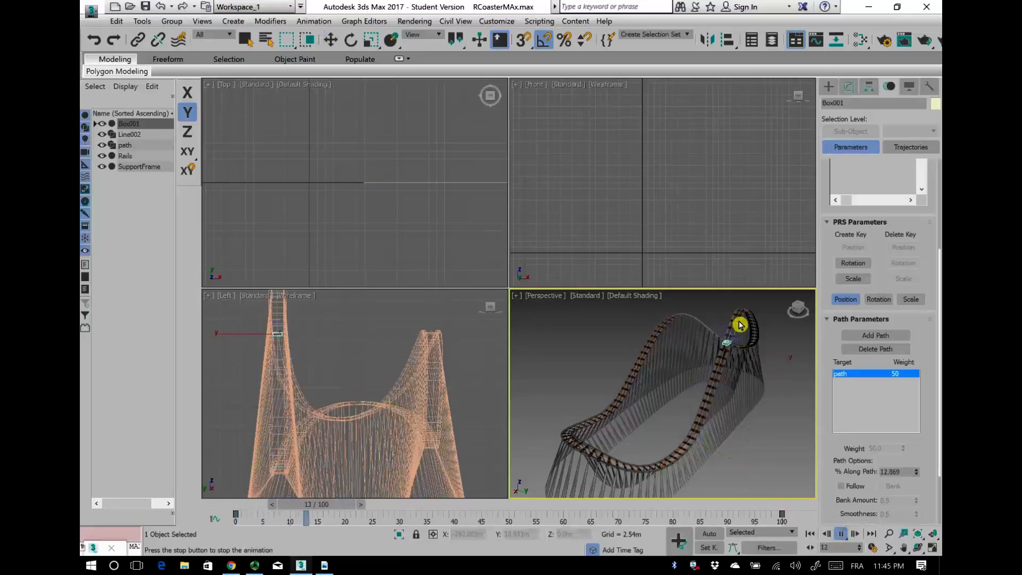
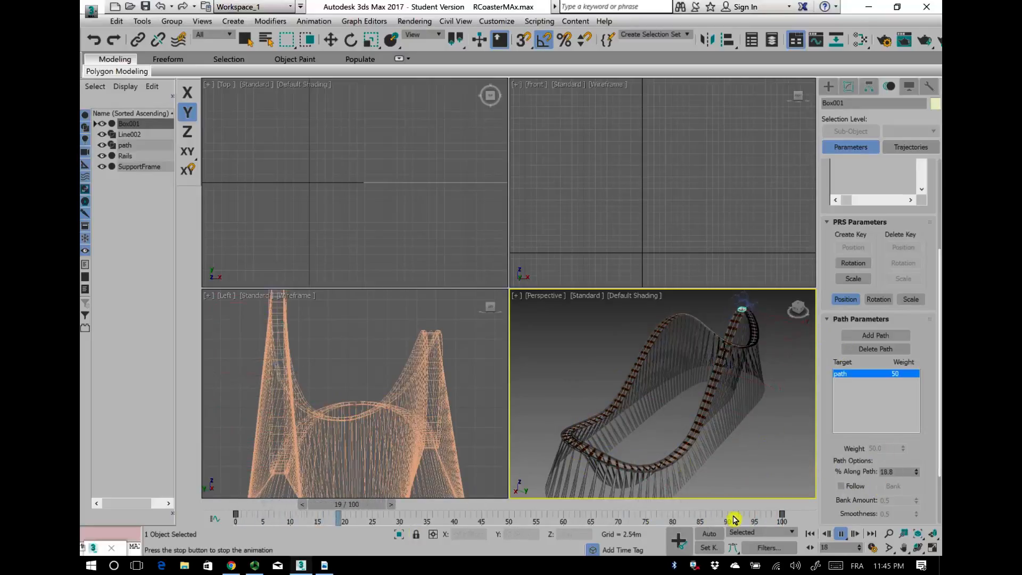
pyautogui.click(842, 534)
pyautogui.press('w')
pyautogui.moveTo(397, 503); pyautogui.dragTo(224, 506)
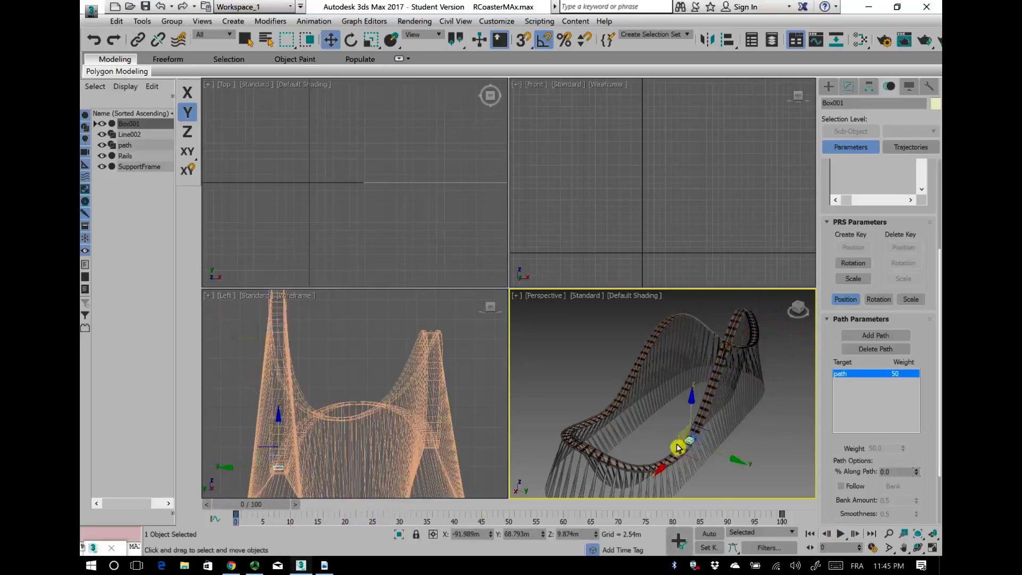
# Step: Enable the Follow option in the box's path constraint and inspect the box's orientation on the rails
pyautogui.scroll(5, 678, 448)
pyautogui.scroll(-1, 890, 468)
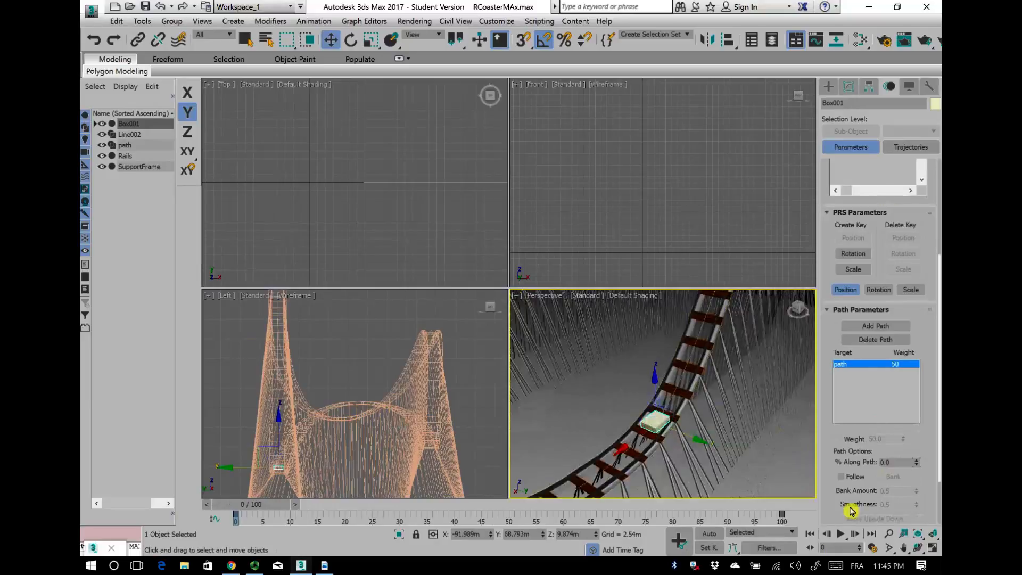
pyautogui.click(841, 477)
pyautogui.scroll(5, 661, 434)
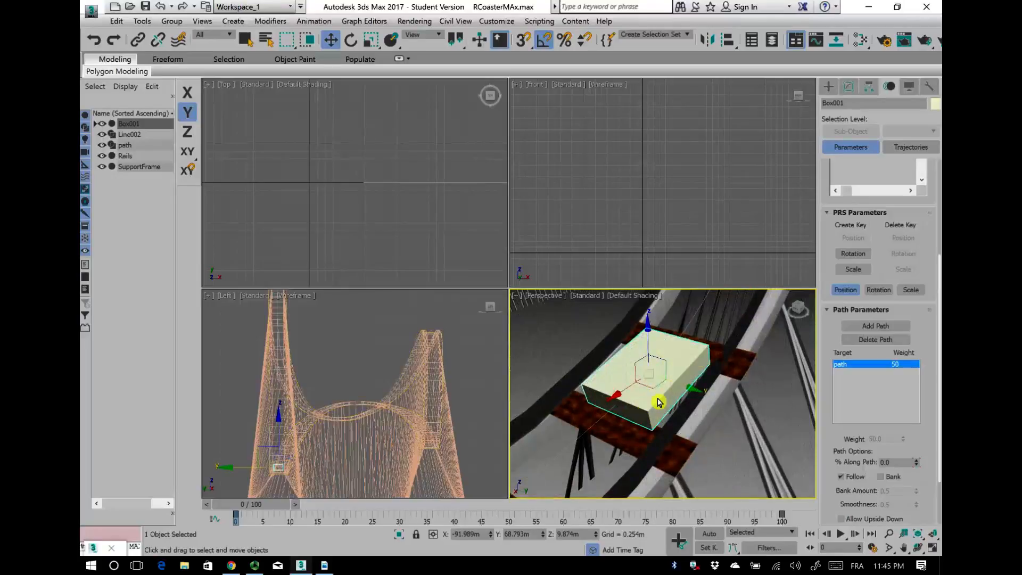
pyautogui.scroll(-5, 655, 419)
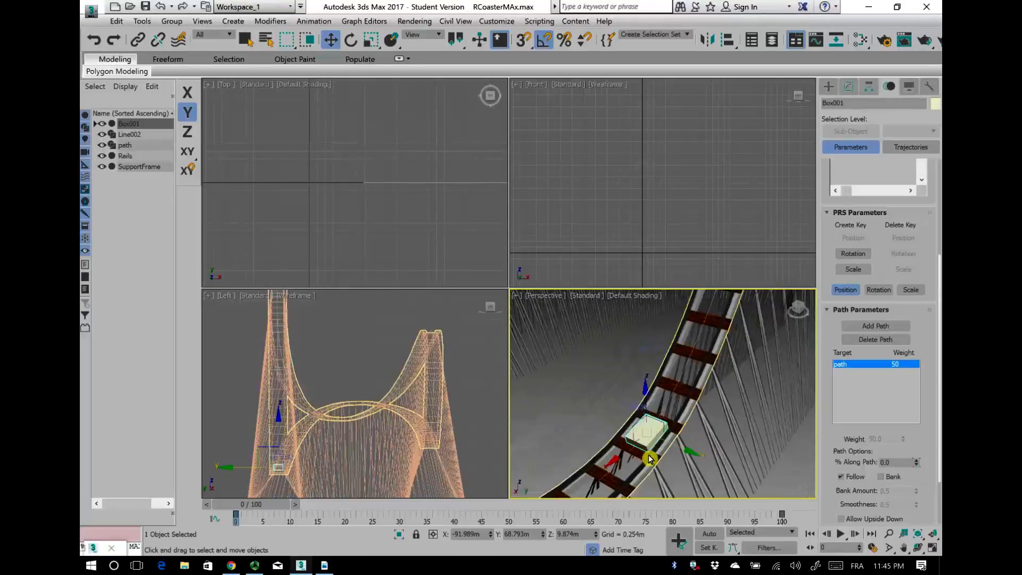
# Step: Scrub the timeline to frame 4 and examine how the box is aligned with the track on the climb
pyautogui.moveTo(275, 506); pyautogui.dragTo(297, 506)
pyautogui.moveTo(688, 397); pyautogui.dragTo(580, 488, button='middle')
pyautogui.scroll(2, 593, 403)
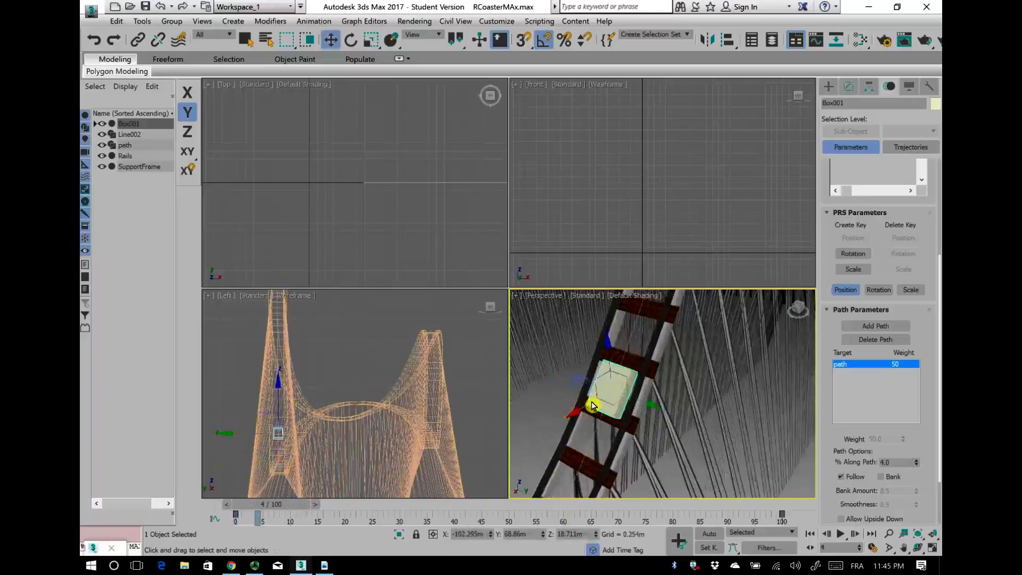
# Step: Select the camera linked to the box cart and return the animation to frame 0
pyautogui.scroll(-2, 624, 417)
pyautogui.moveTo(297, 503)
pyautogui.mouseDown()
pyautogui.moveTo(288, 507)
pyautogui.moveTo(299, 509)
pyautogui.mouseUp()
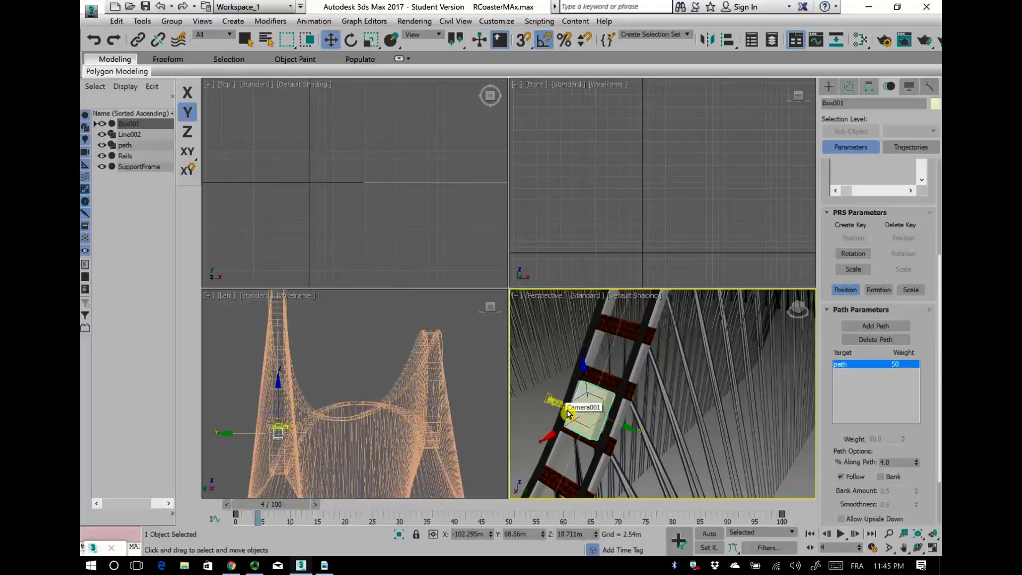
pyautogui.scroll(2, 708, 427)
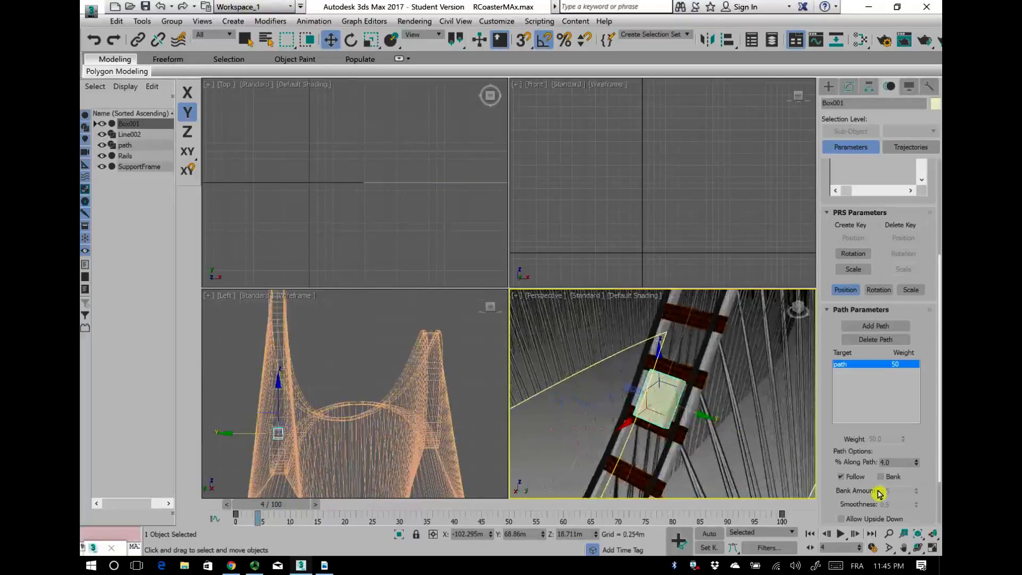
pyautogui.click(632, 398)
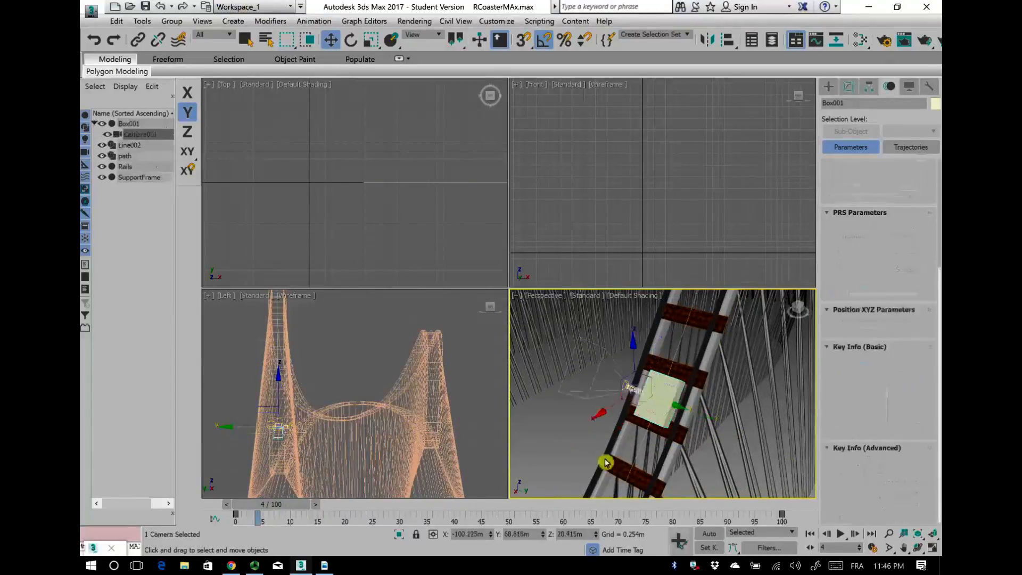
pyautogui.moveTo(604, 454); pyautogui.dragTo(666, 449, button='middle')
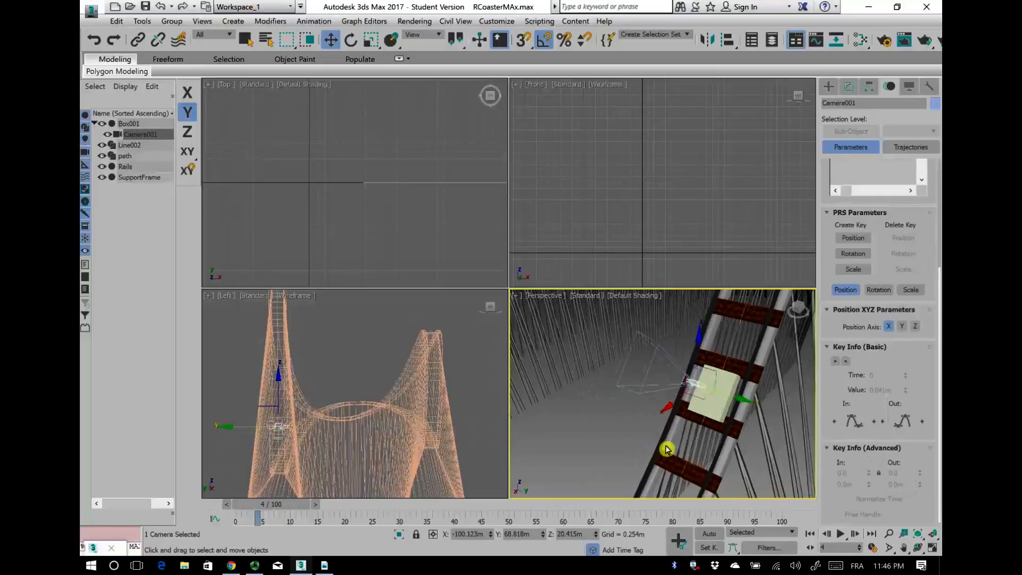
pyautogui.moveTo(276, 507); pyautogui.dragTo(256, 508)
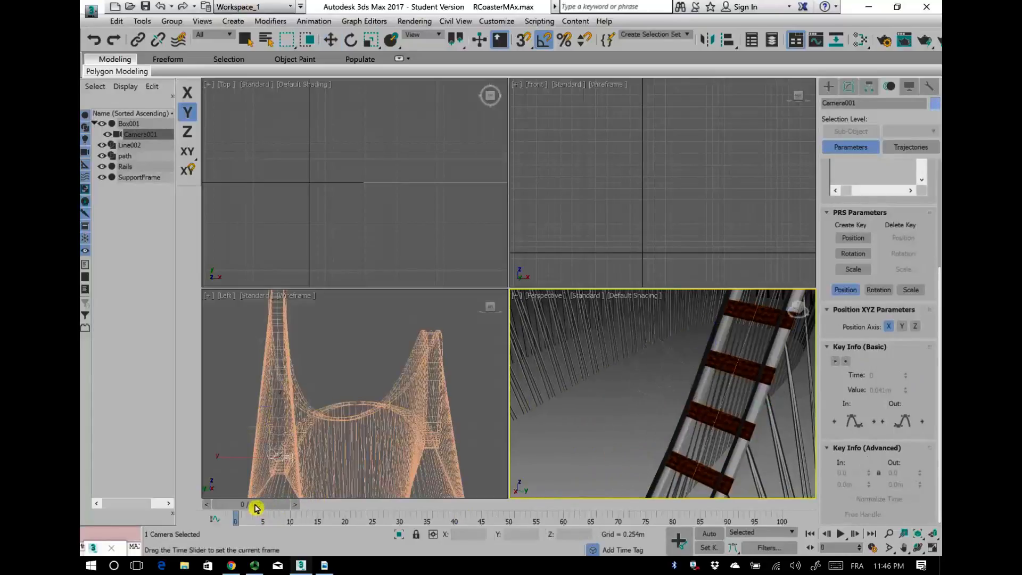
pyautogui.press('w')
pyautogui.scroll(-5, 726, 437)
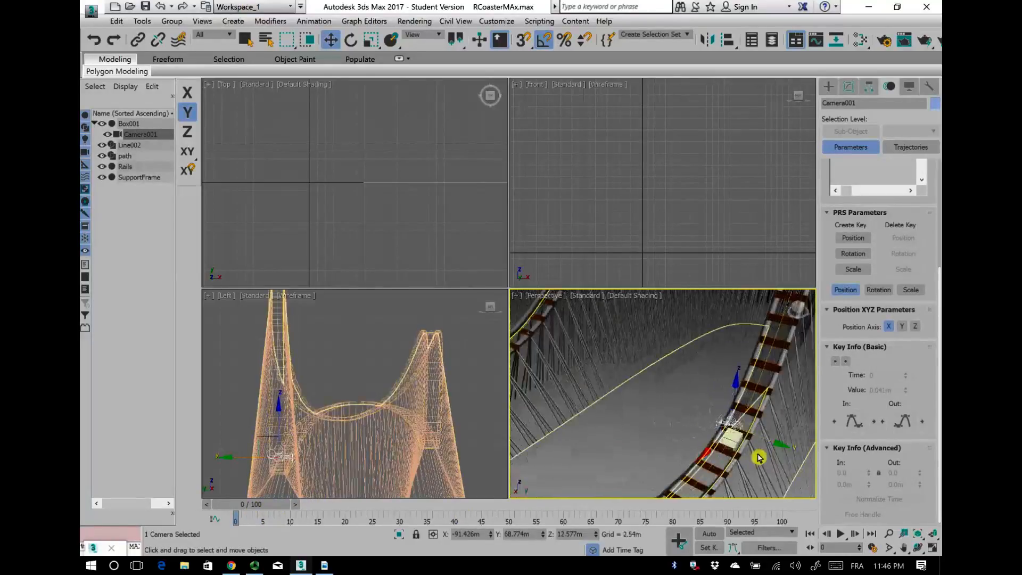
pyautogui.scroll(5, 758, 458)
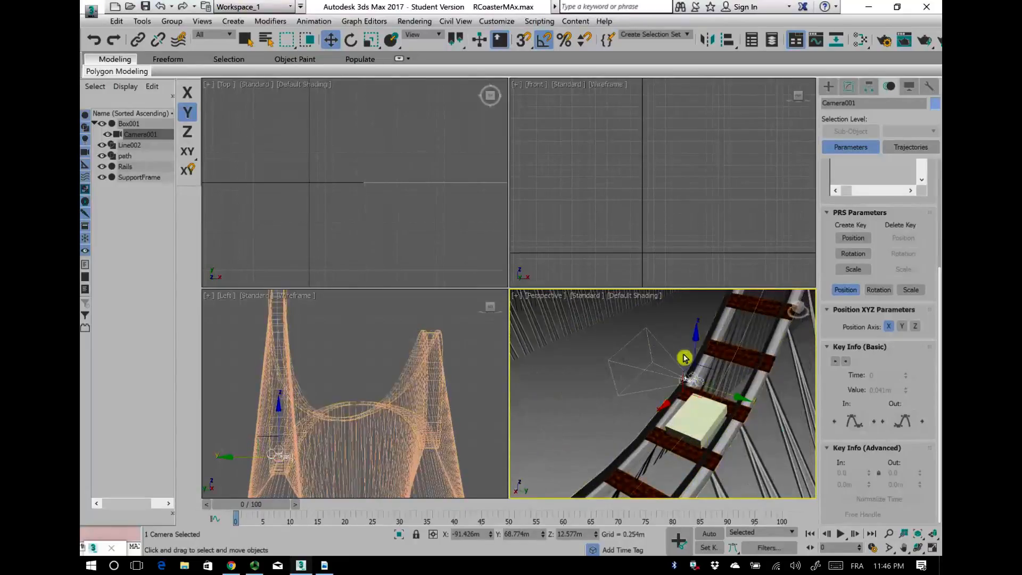
# Step: Rotate the camera about -90 degrees around its local Y axis so it looks along the track
pyautogui.rightClick(351, 41)
pyautogui.moveTo(628, 156); pyautogui.dragTo(417, 326)
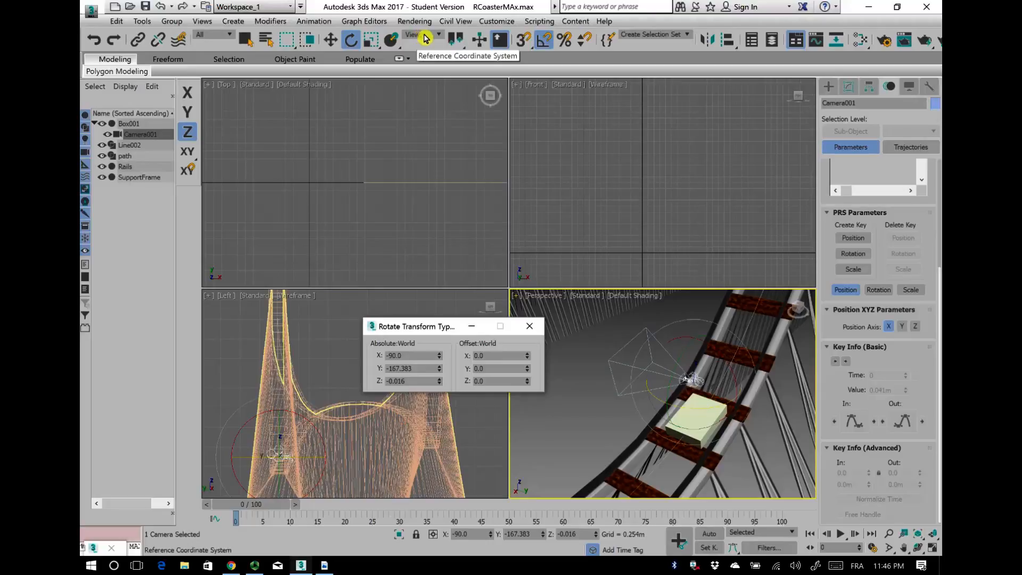
pyautogui.click(435, 37)
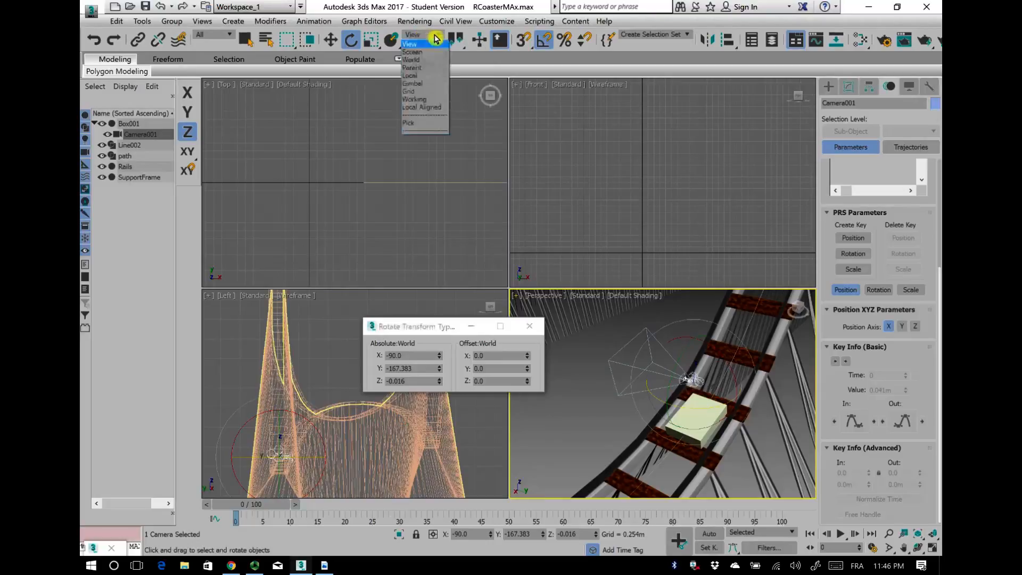
pyautogui.click(414, 75)
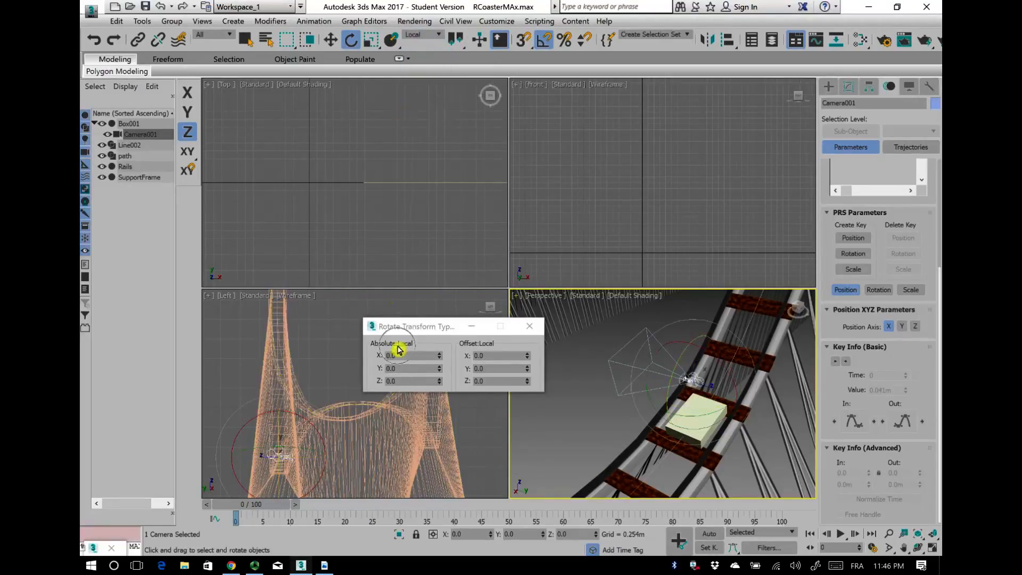
pyautogui.click(395, 367)
pyautogui.moveTo(441, 374); pyautogui.dragTo(448, 96)
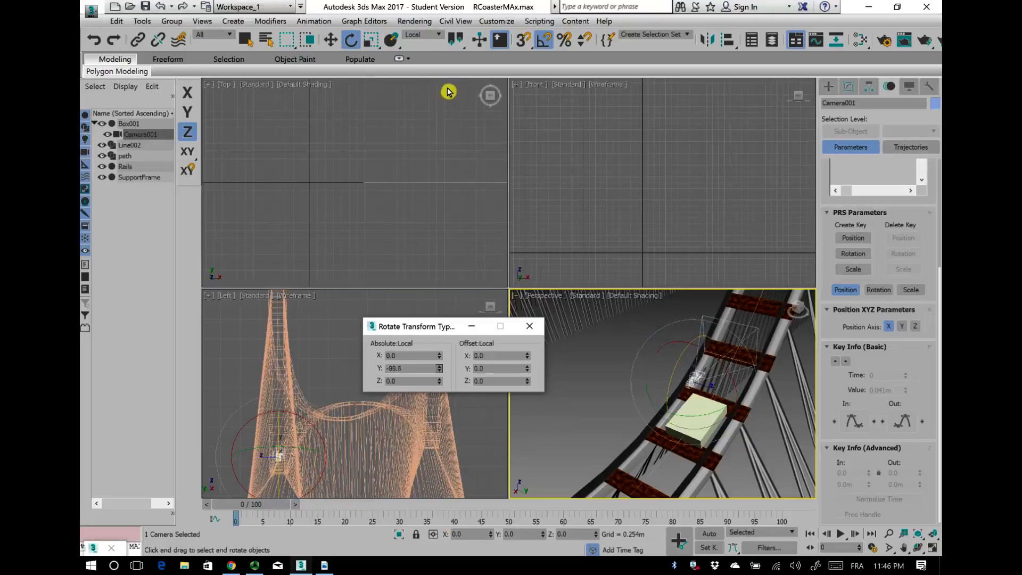
pyautogui.moveTo(448, 95); pyautogui.dragTo(463, 105)
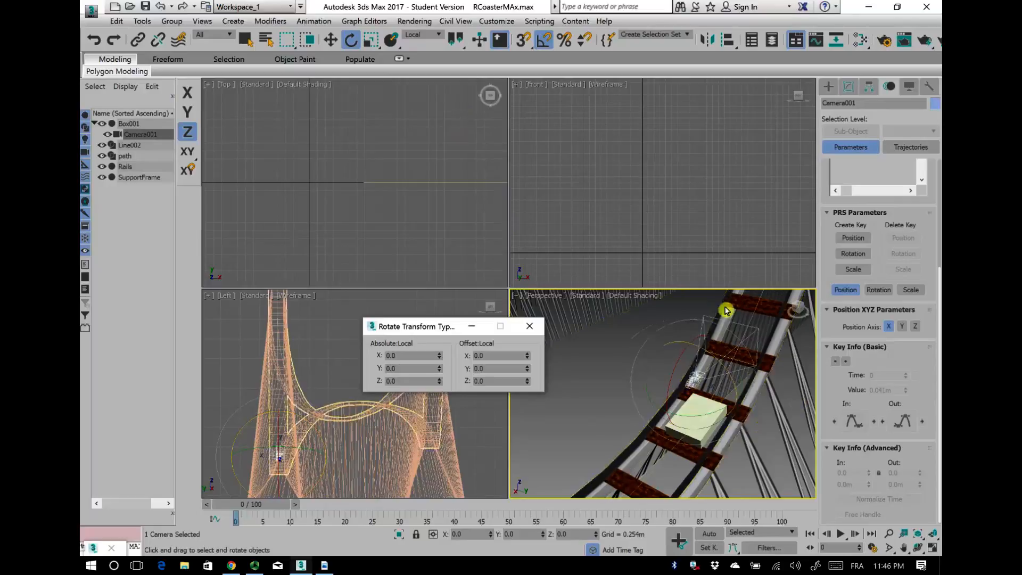
pyautogui.click(921, 550)
pyautogui.moveTo(655, 392); pyautogui.dragTo(591, 362)
pyautogui.click(530, 326)
pyautogui.moveTo(703, 388); pyautogui.dragTo(616, 290)
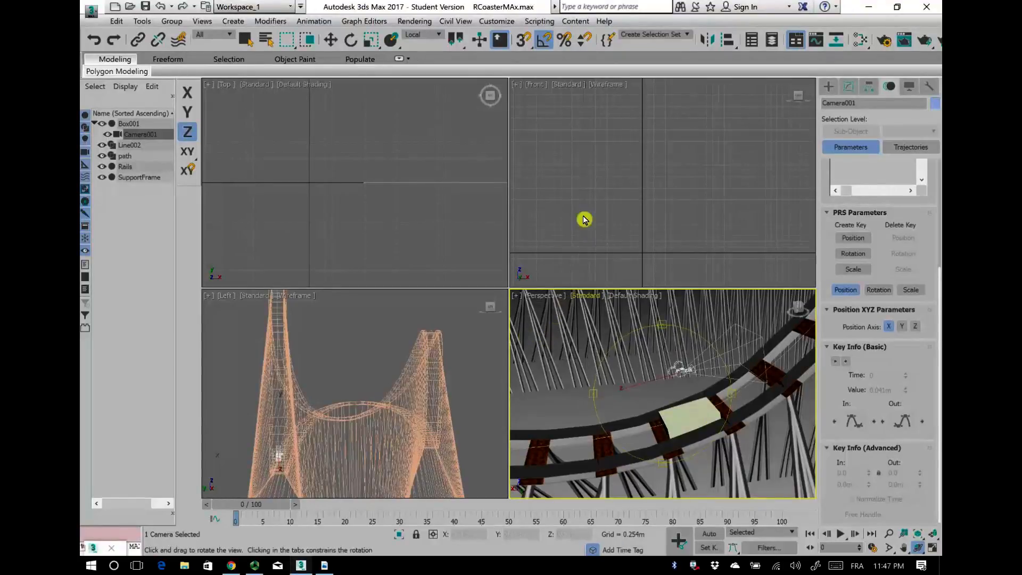
# Step: Switch the Left viewport to the view through Camera001
pyautogui.rightClick(356, 380)
pyautogui.scroll(2, 301, 399)
pyautogui.moveTo(349, 393); pyautogui.dragTo(355, 404, button='middle')
pyautogui.scroll(-2, 353, 405)
pyautogui.scroll(2, 312, 423)
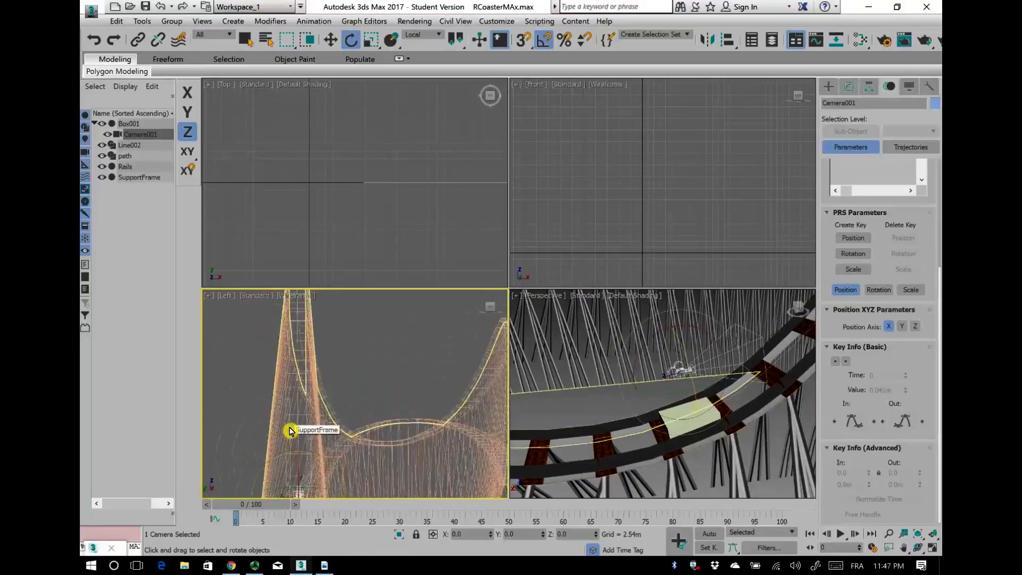
pyautogui.press('c')
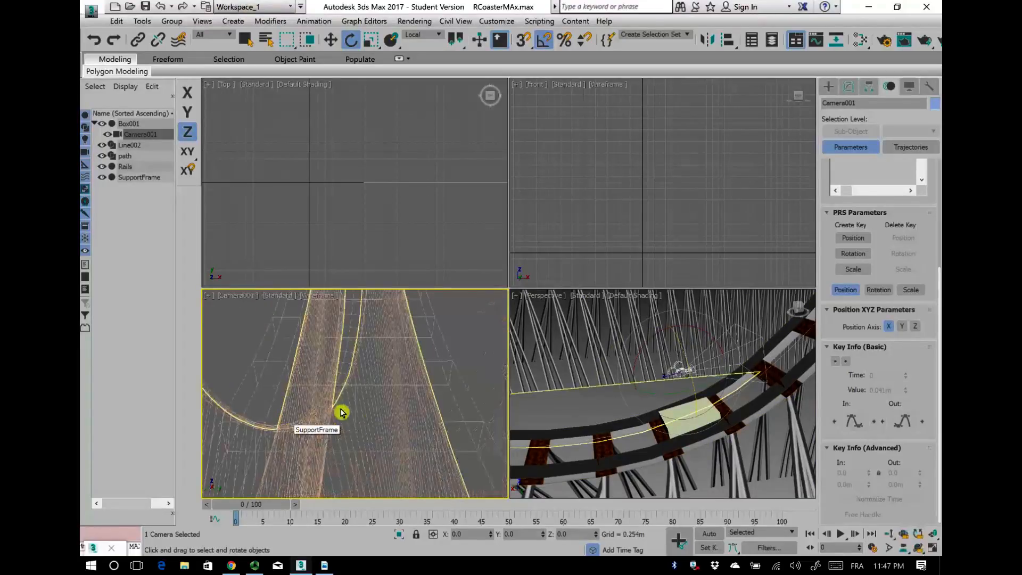
# Step: Change the camera viewport from wireframe to Flat Color shading and deselect the camera
pyautogui.click(318, 298)
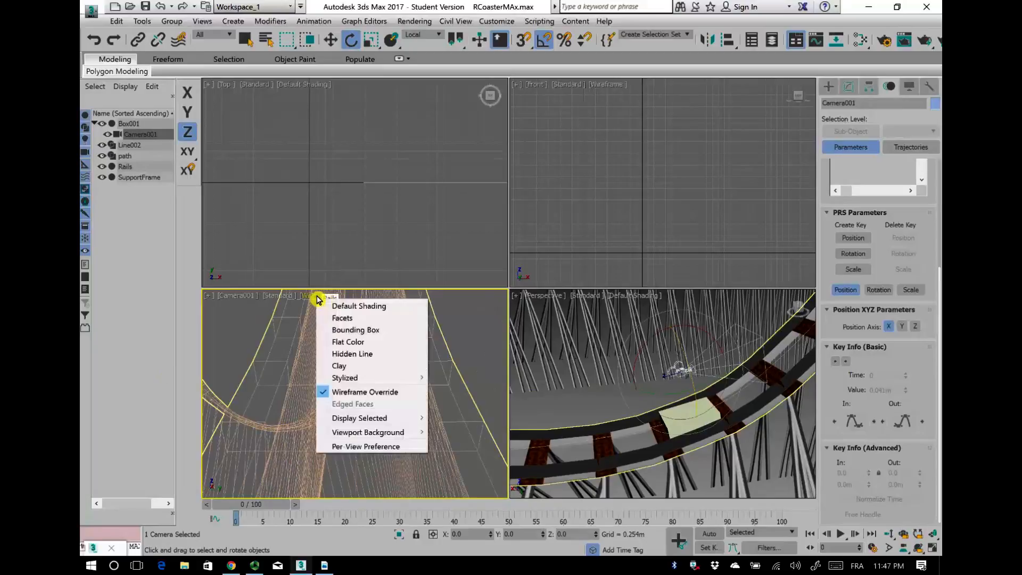
pyautogui.click(341, 310)
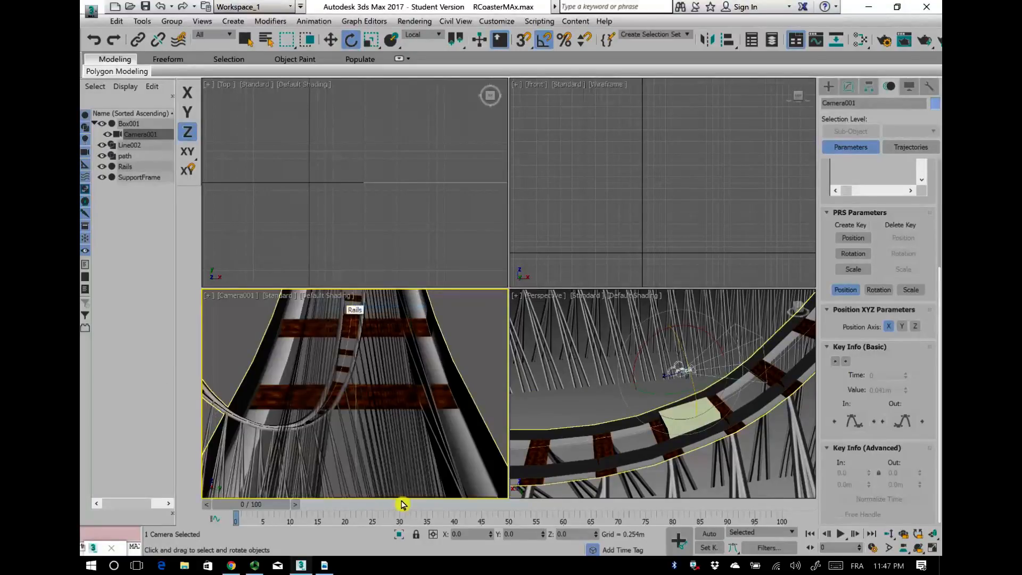
pyautogui.click(345, 296)
pyautogui.click(362, 344)
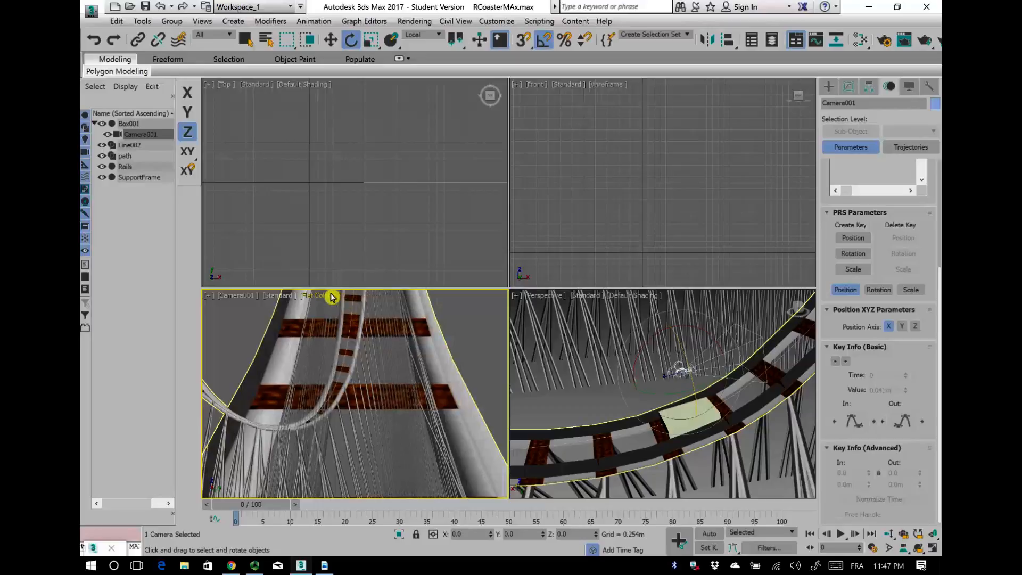
pyautogui.click(332, 297)
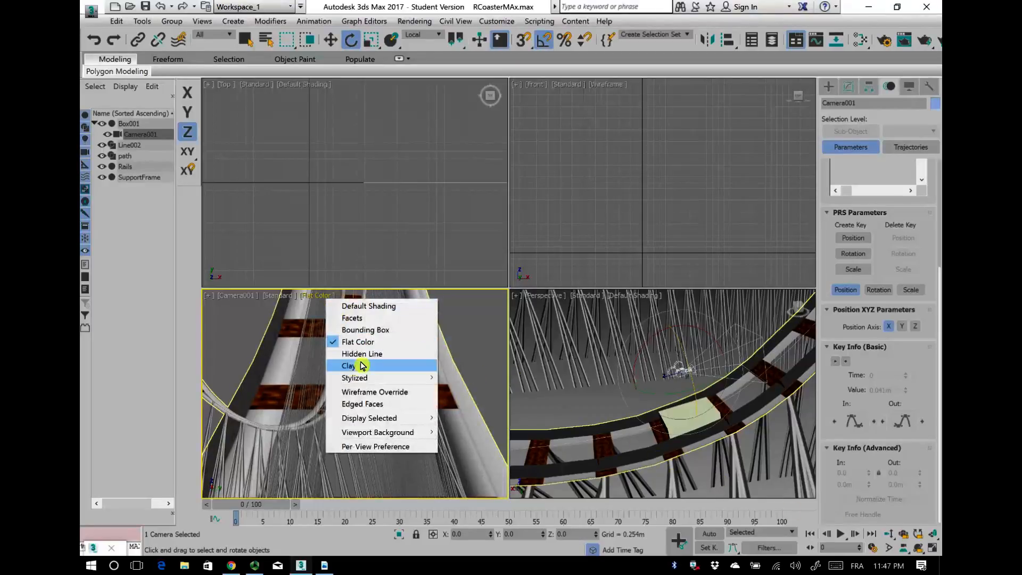
pyautogui.click(480, 368)
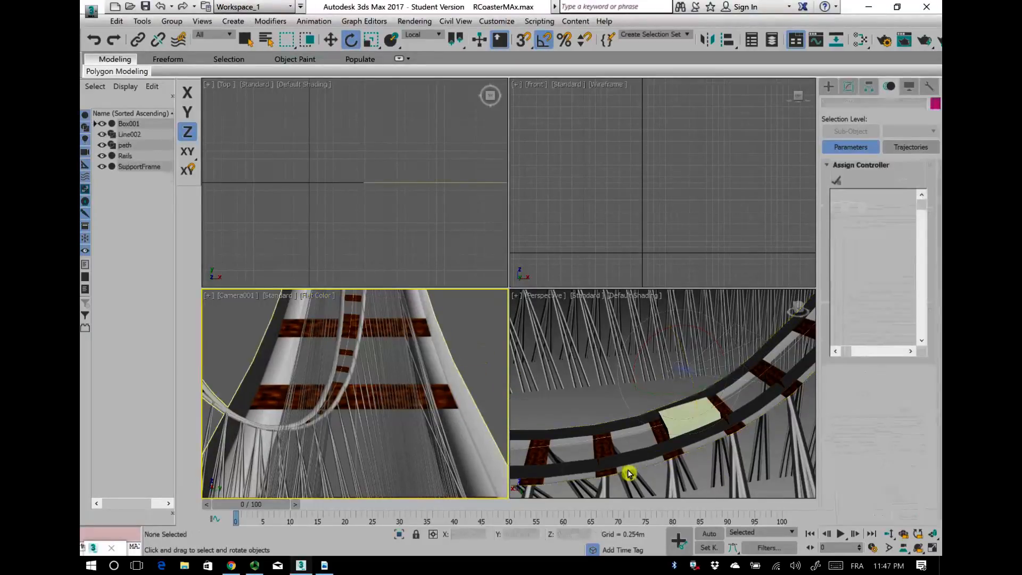
# Step: Play the animation to check the ride in the camera viewport and stop it at frame 69
pyautogui.click(840, 534)
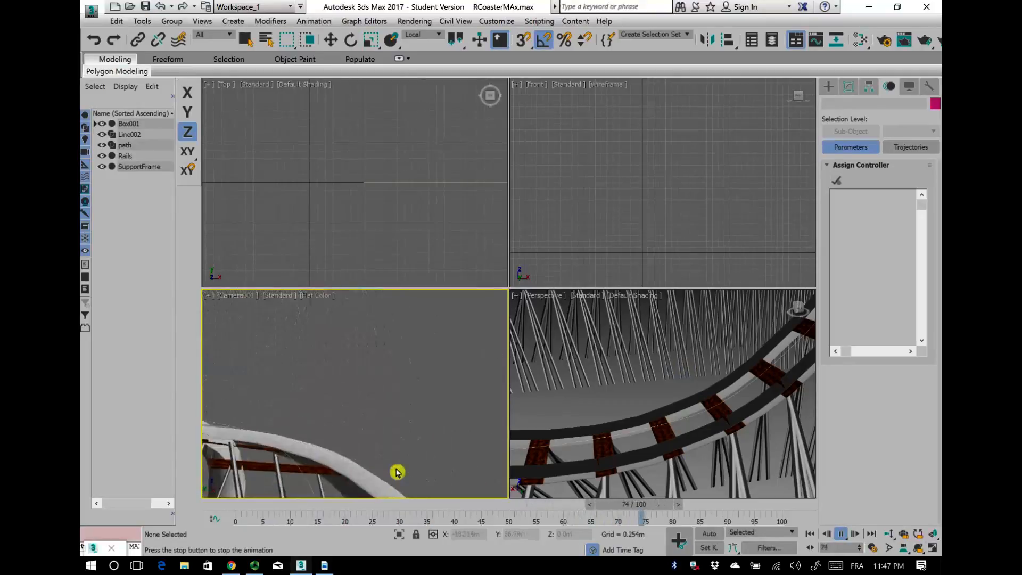
pyautogui.click(839, 536)
pyautogui.press('e')
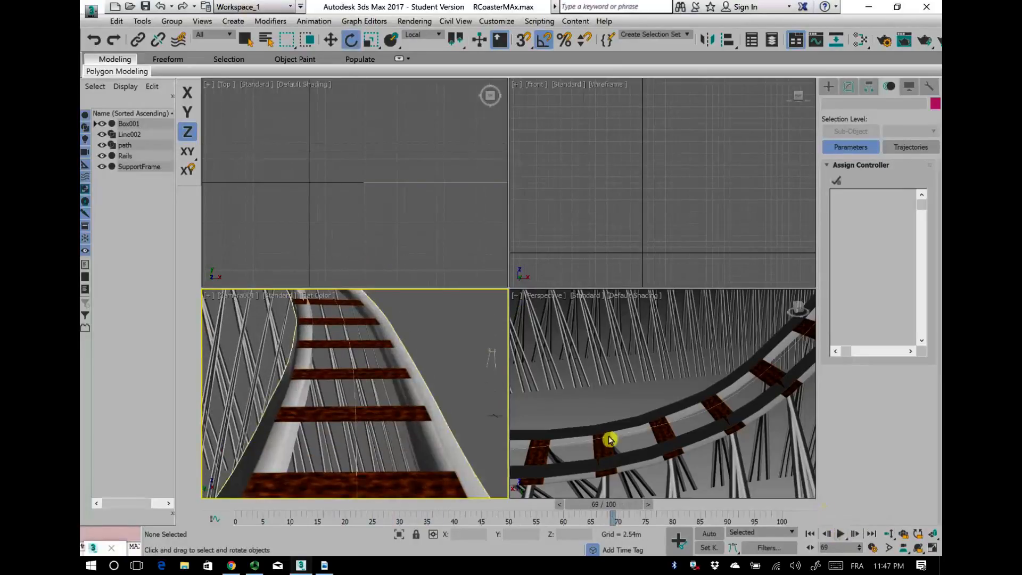
# Step: Create a Dummy helper near the world origin in the Front viewport, beside the roller coaster
pyautogui.scroll(-10, 609, 440)
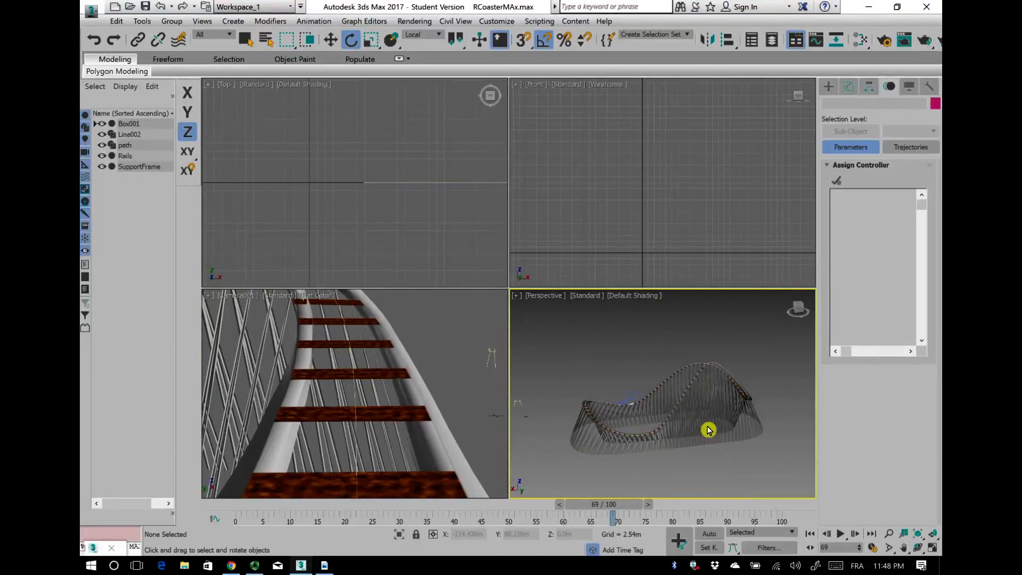
pyautogui.scroll(-6, 582, 210)
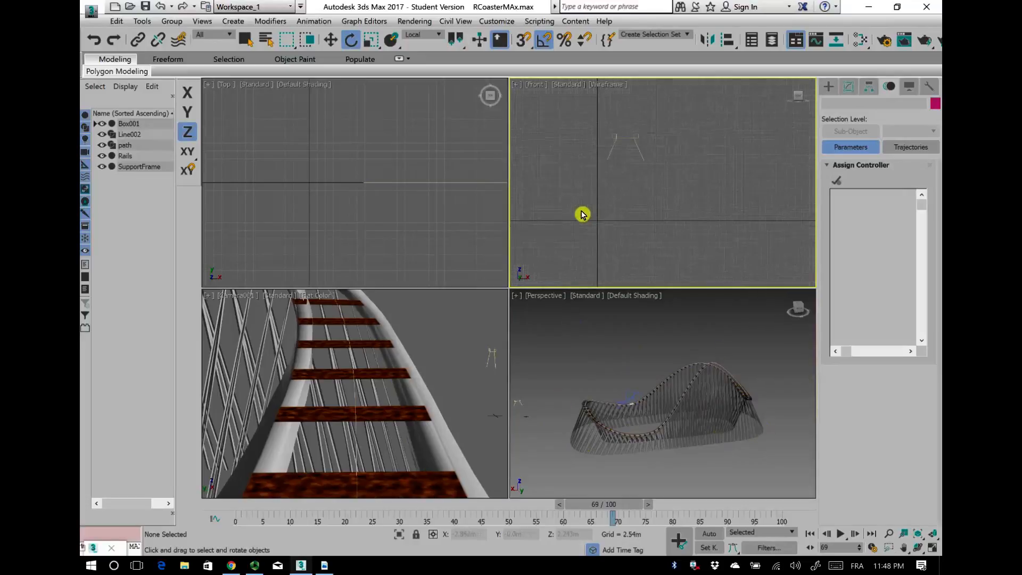
pyautogui.moveTo(572, 258); pyautogui.dragTo(707, 237, button='middle')
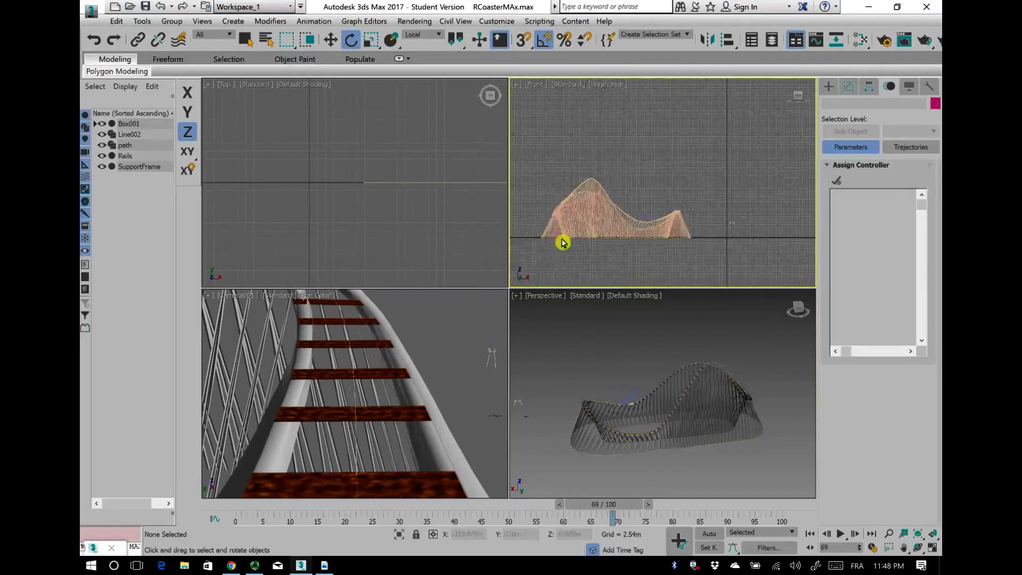
pyautogui.click(829, 87)
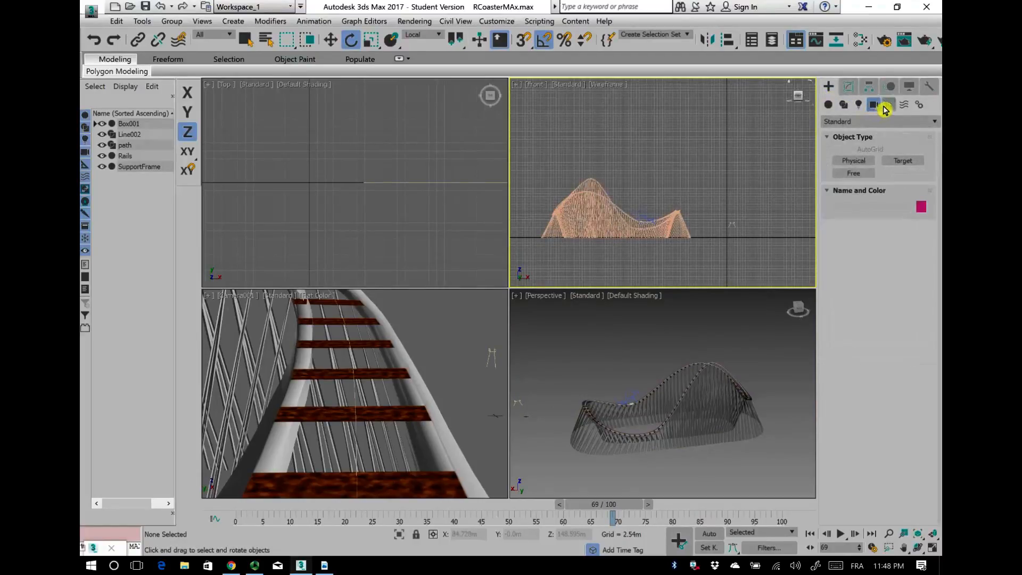
pyautogui.click(890, 105)
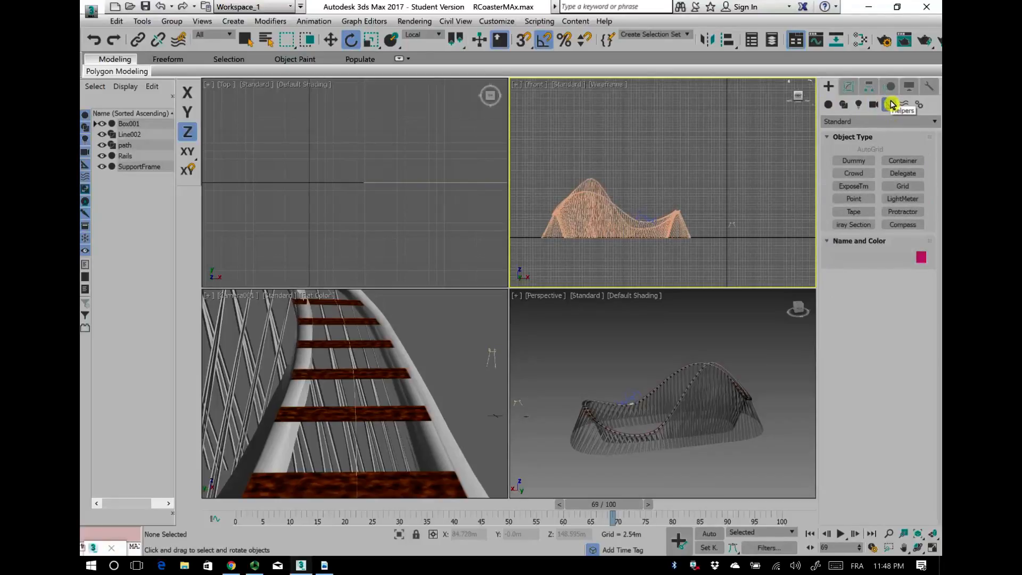
pyautogui.click(864, 162)
pyautogui.scroll(6, 719, 248)
pyautogui.scroll(2, 643, 195)
pyautogui.moveTo(650, 196); pyautogui.dragTo(680, 161)
pyautogui.scroll(-5, 388, 188)
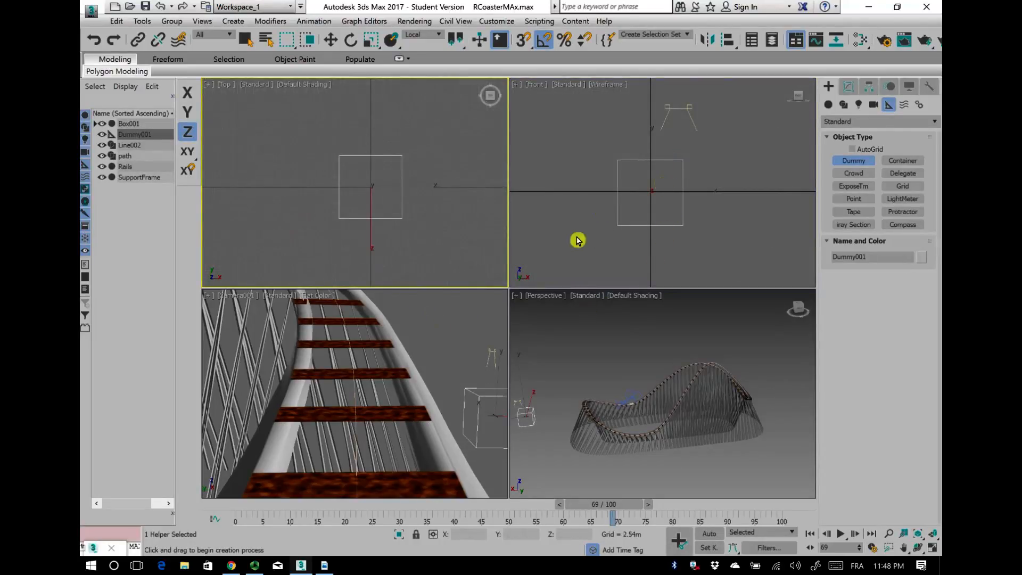
# Step: Move the dummy to the world origin by setting its absolute X, Y and Z position to 0
pyautogui.click(332, 43)
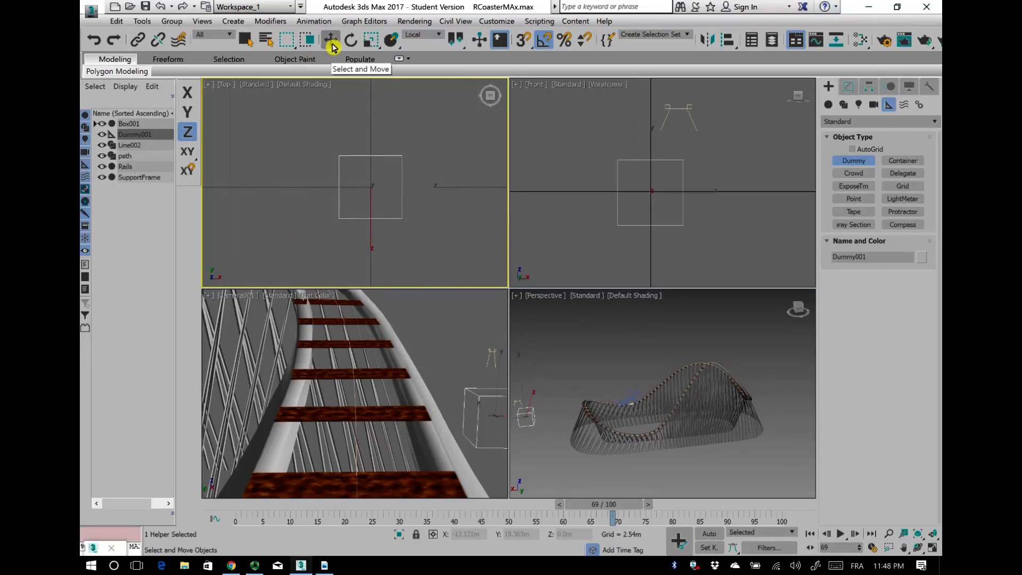
pyautogui.rightClick(331, 47)
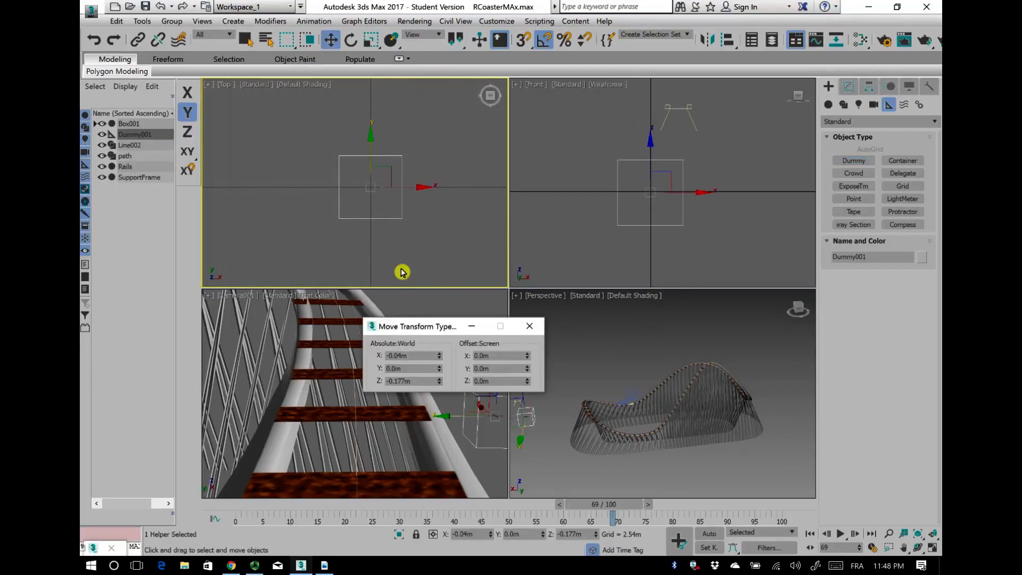
pyautogui.click(426, 36)
pyautogui.click(427, 63)
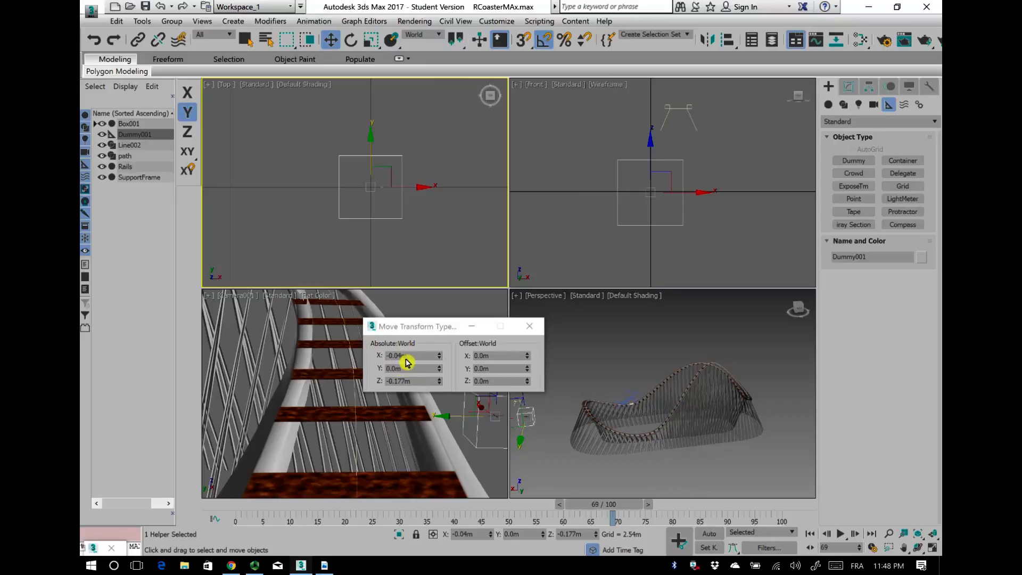
pyautogui.moveTo(416, 364); pyautogui.dragTo(390, 359)
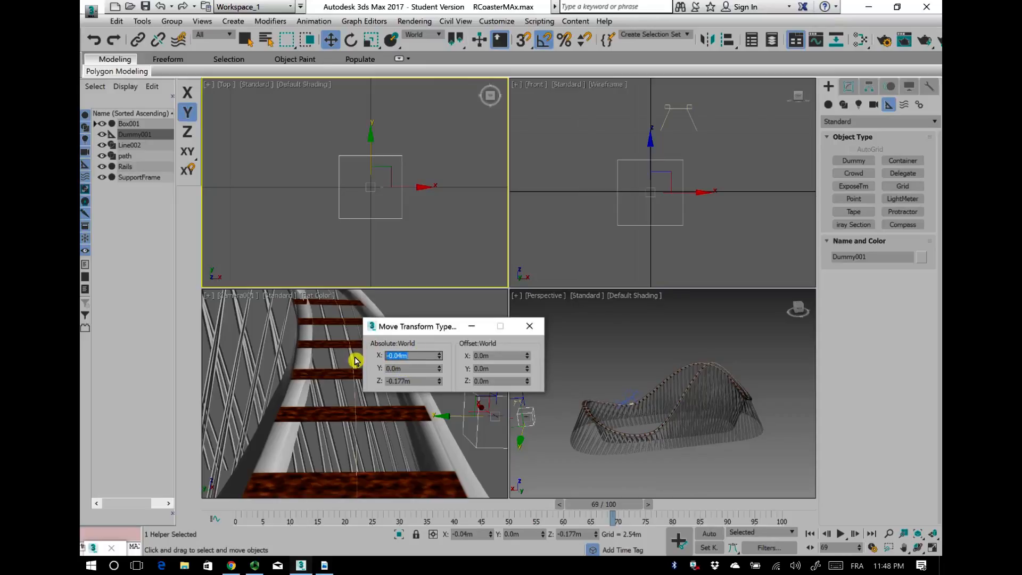
pyautogui.write('0')
pyautogui.press('Tab')
pyautogui.press('Tab')
pyautogui.click(420, 370)
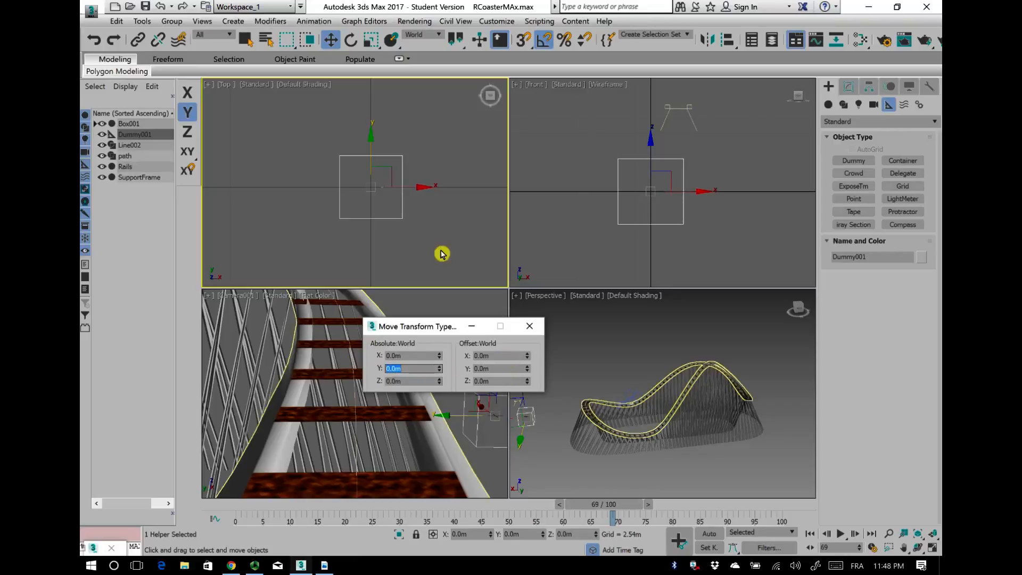
pyautogui.click(529, 327)
# Step: Delete the small support profile line, Line002, above the dummy near the world origin
pyautogui.hotkey('ctrl', 'alt', 'z')
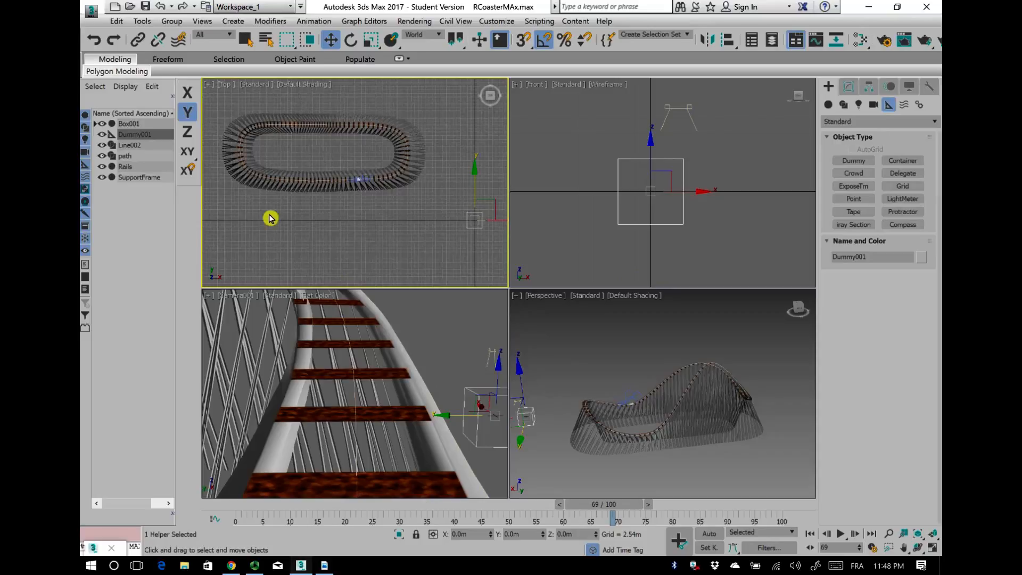
pyautogui.moveTo(230, 219); pyautogui.dragTo(441, 104)
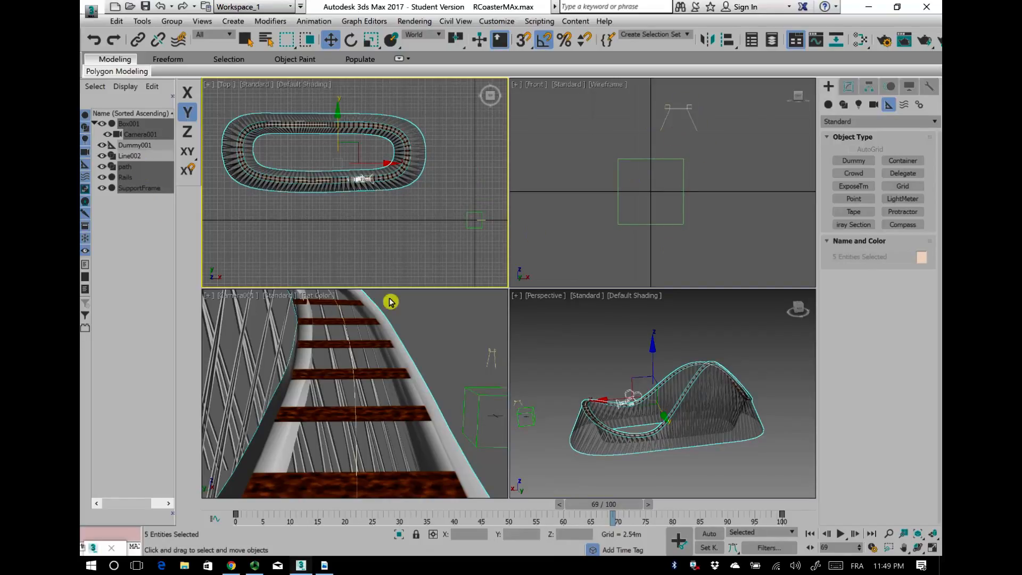
pyautogui.click(612, 97)
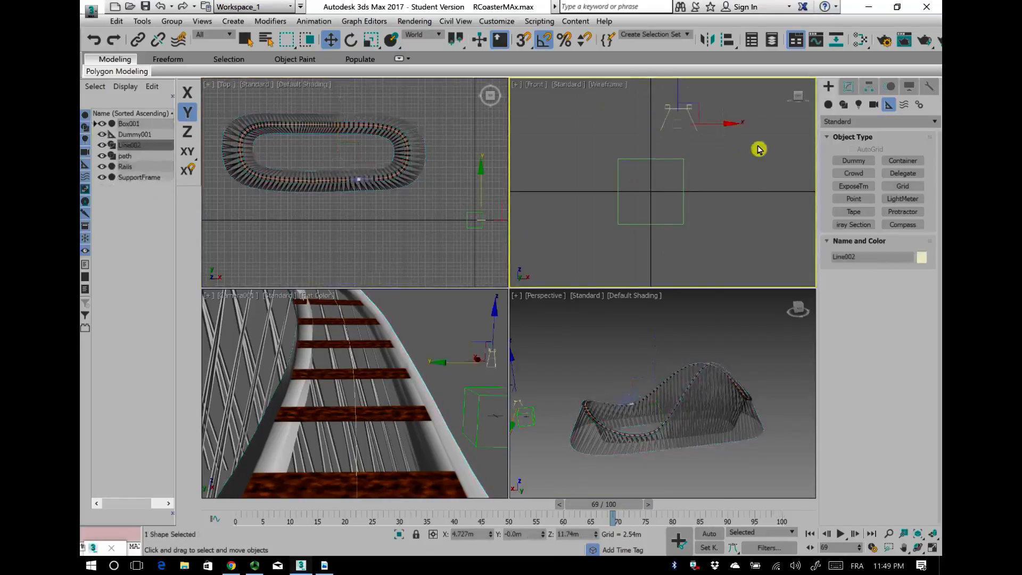
pyautogui.press('Delete')
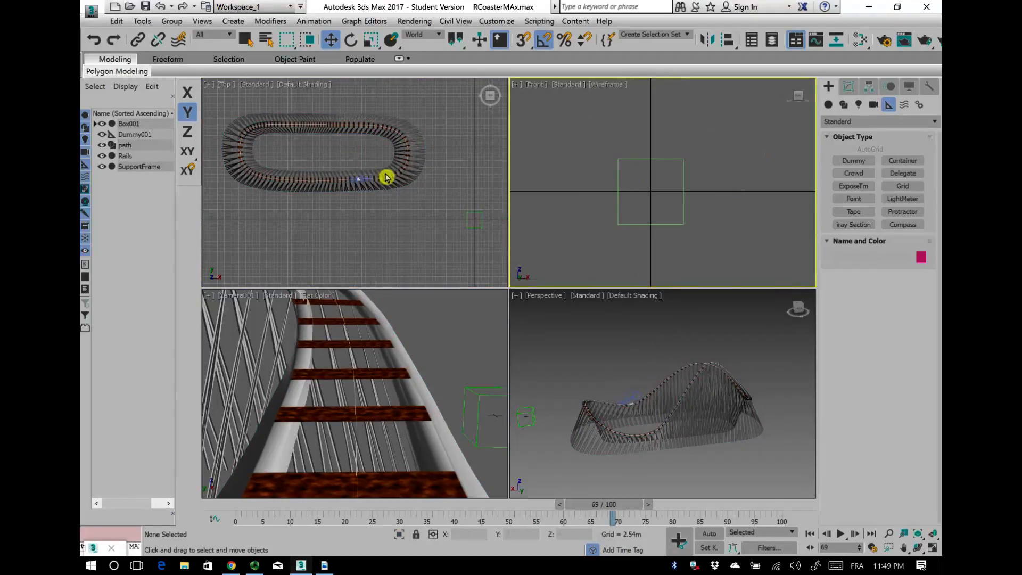
# Step: Link Box001, path, Rails and SupportFrame to Dummy001 as its children, leaving Camera001 parented to the box
pyautogui.moveTo(341, 236); pyautogui.dragTo(361, 235, button='middle')
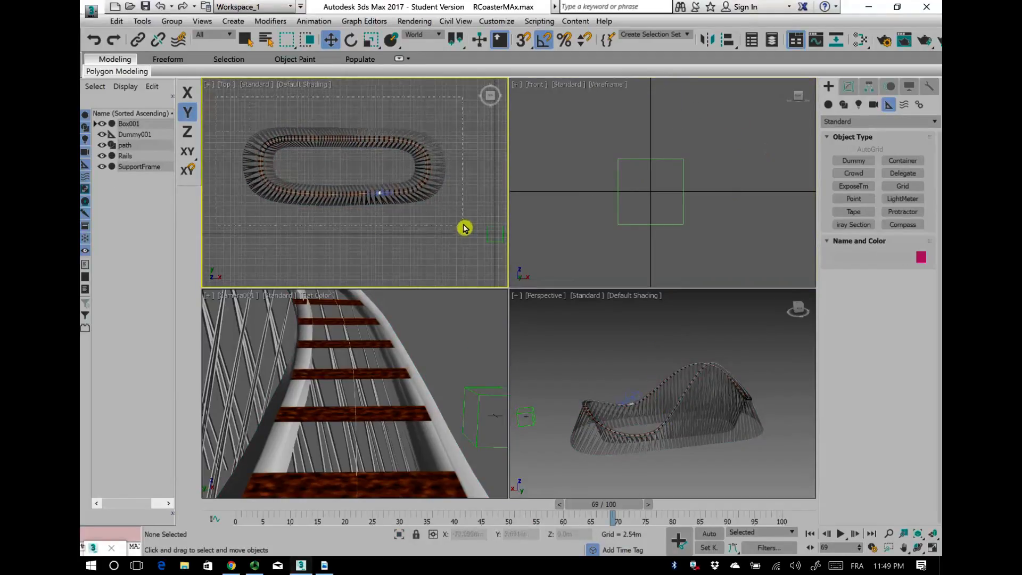
pyautogui.click(357, 182)
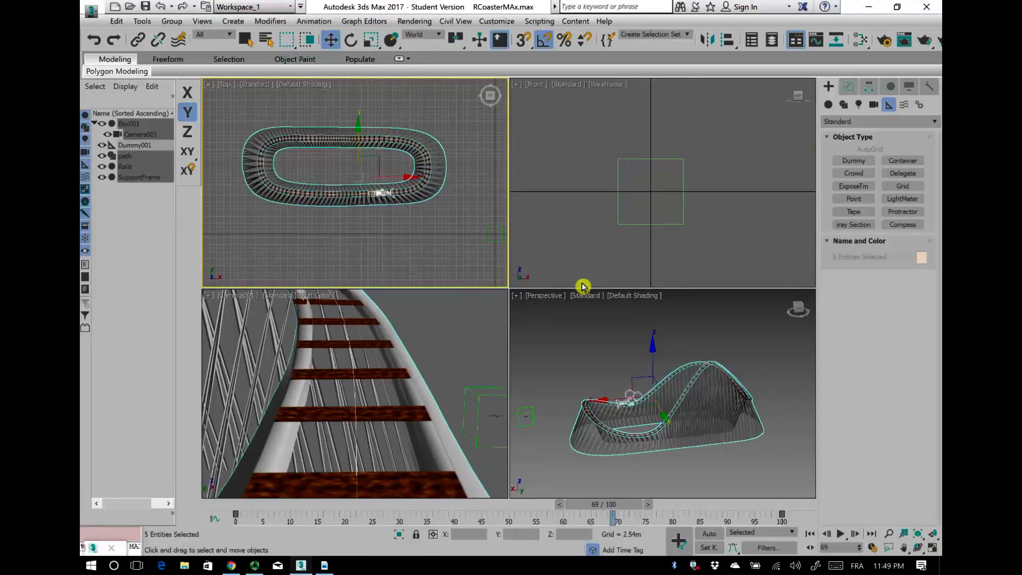
pyautogui.click(141, 135)
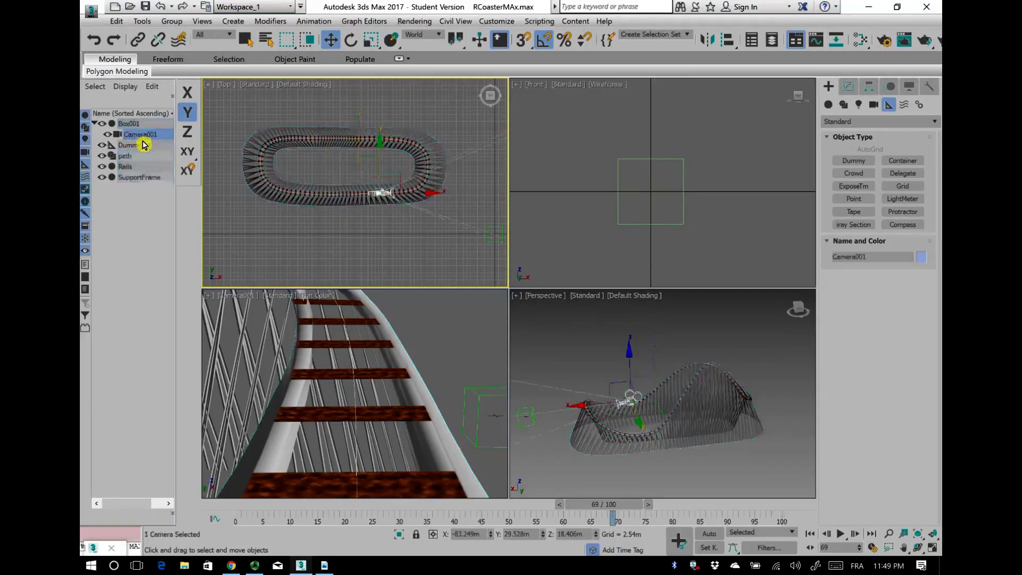
pyautogui.click(140, 125)
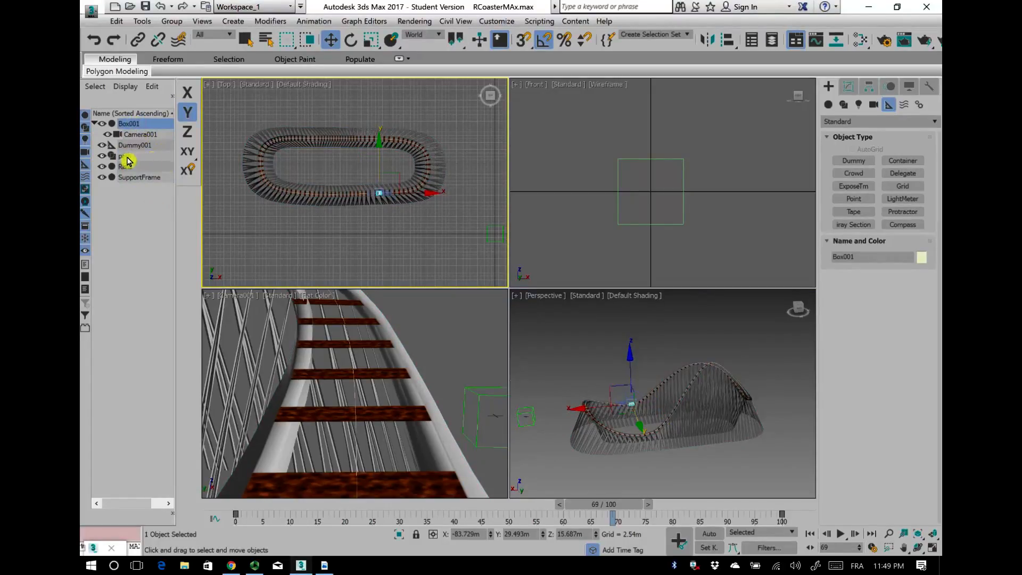
pyautogui.keyDown('ctrl'); pyautogui.click(127, 156); pyautogui.keyUp('ctrl')
pyautogui.keyDown('ctrl'); pyautogui.click(127, 167); pyautogui.keyUp('ctrl')
pyautogui.keyDown('ctrl'); pyautogui.click(139, 178); pyautogui.keyUp('ctrl')
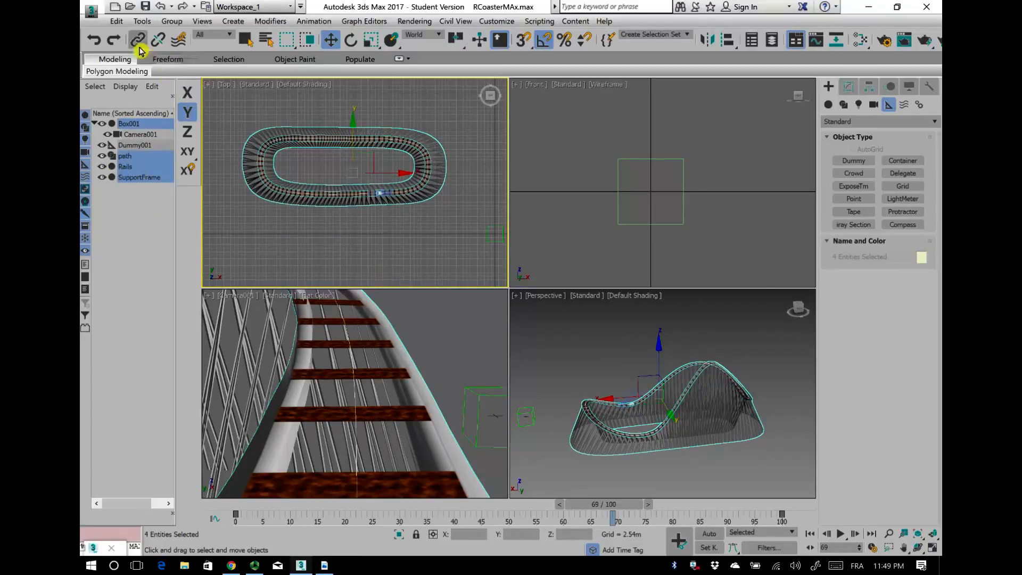
pyautogui.moveTo(133, 127); pyautogui.dragTo(143, 152)
pyautogui.click(103, 139)
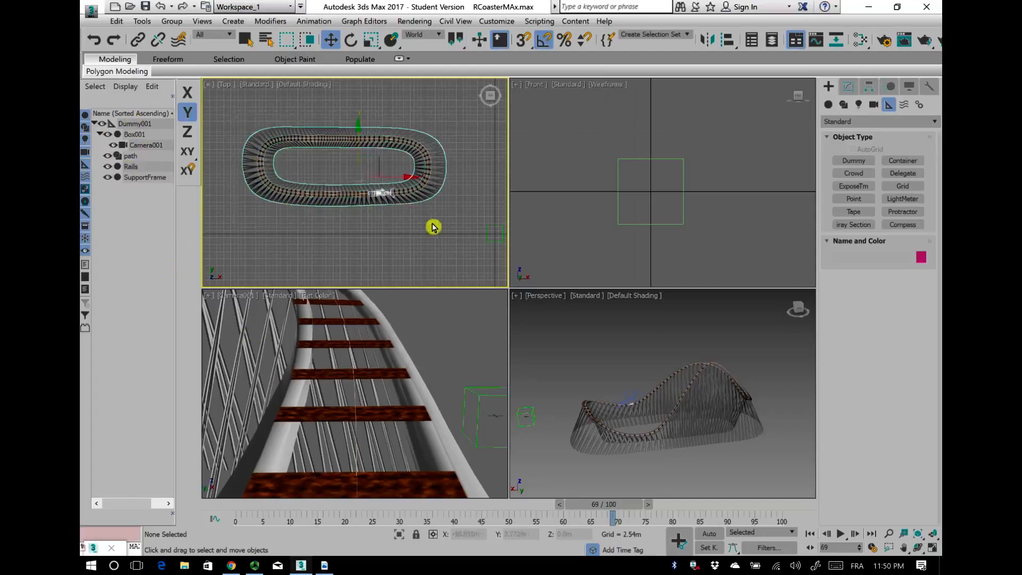
# Step: Move all the coaster objects about 105 m in X and -48 m in Y, centring the track on the dummy at the world origin
pyautogui.hotkey('ctrl', 'a')
pyautogui.scroll(-3, 394, 232)
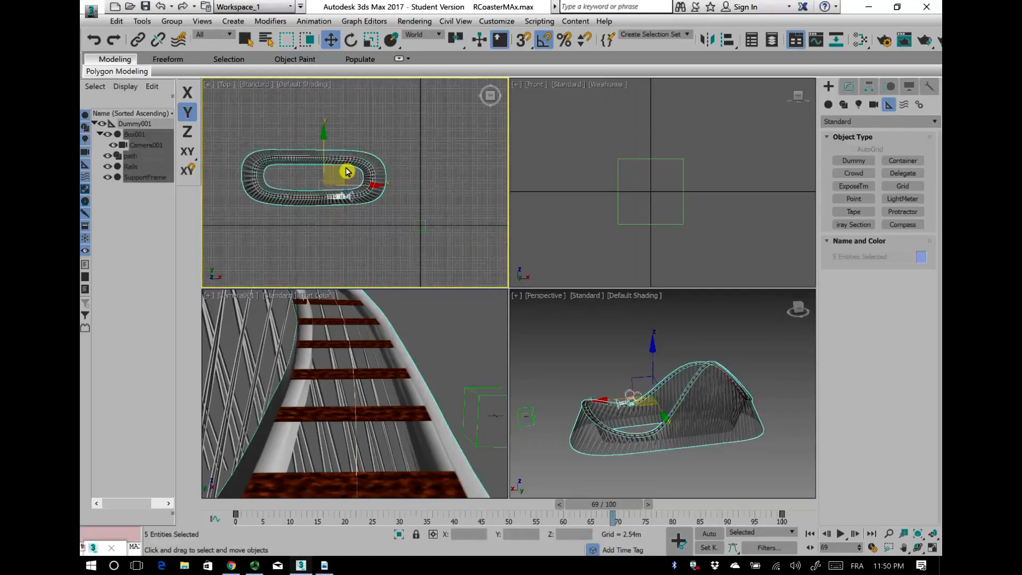
pyautogui.moveTo(347, 171); pyautogui.dragTo(450, 219)
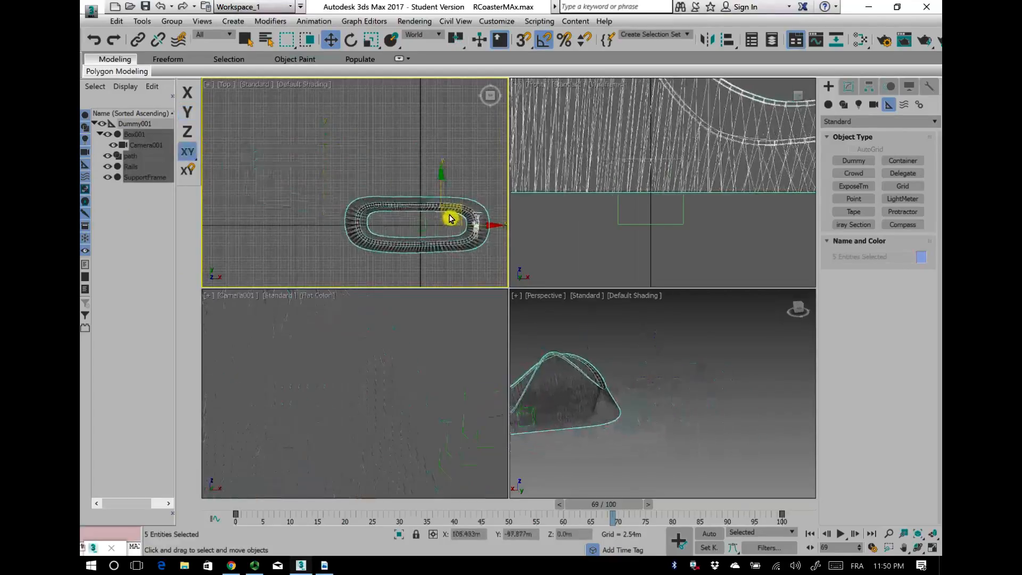
pyautogui.scroll(5, 405, 213)
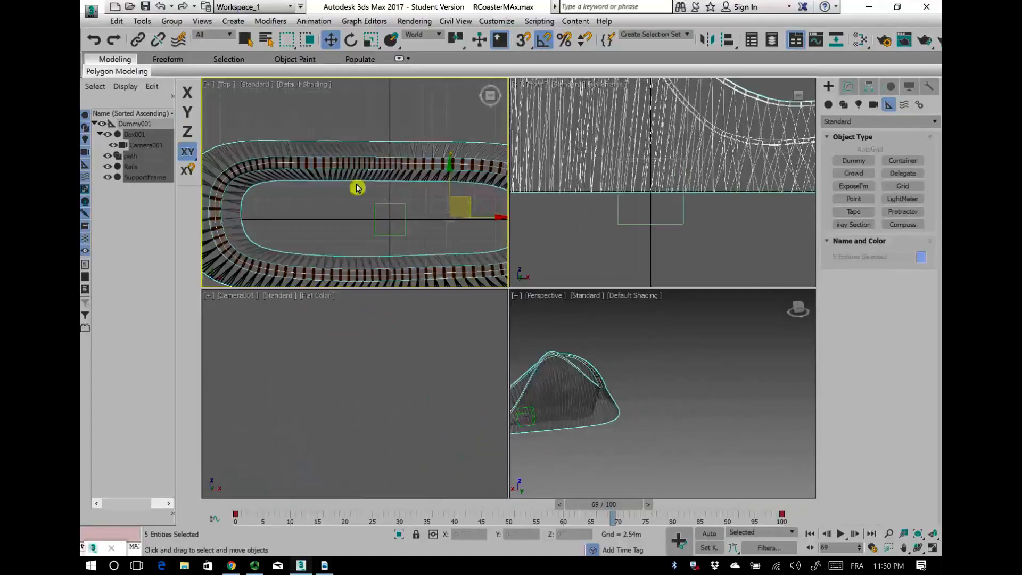
pyautogui.scroll(-3, 413, 240)
pyautogui.scroll(-2, 392, 238)
pyautogui.scroll(-5, 604, 243)
pyautogui.scroll(-4, 605, 243)
pyautogui.scroll(-4, 715, 429)
pyautogui.click(918, 534)
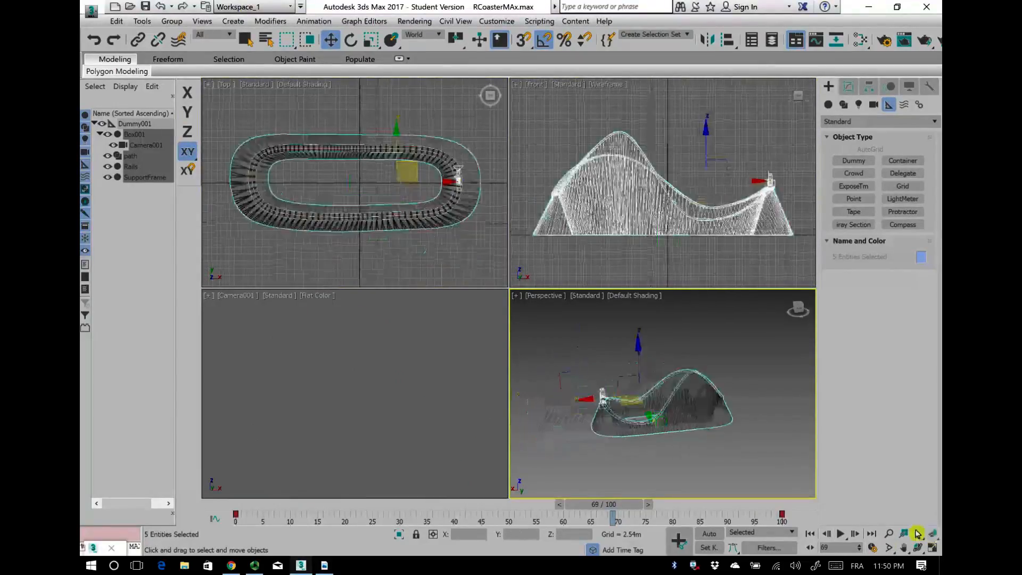
# Step: Deselect everything and scrub the timeline to frame 100 to check the cart's travel along the relocated track
pyautogui.click(641, 478)
pyautogui.moveTo(573, 505); pyautogui.dragTo(523, 504)
pyautogui.moveTo(341, 513); pyautogui.dragTo(809, 530)
pyautogui.press('w')
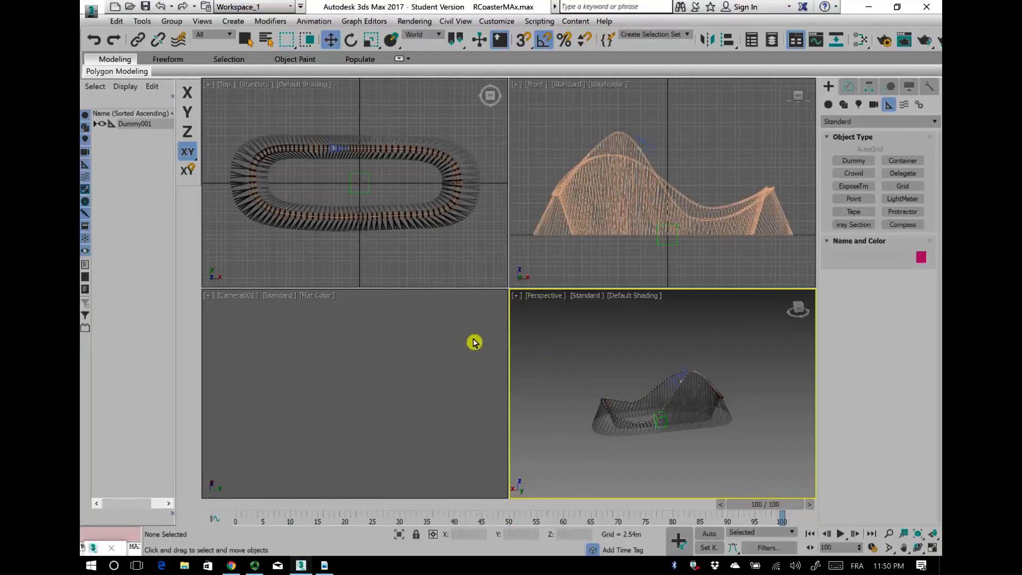
# Step: Export the scene to the Desktop in Autodesk FBX format with the file name RollerCoaster
pyautogui.click(92, 10)
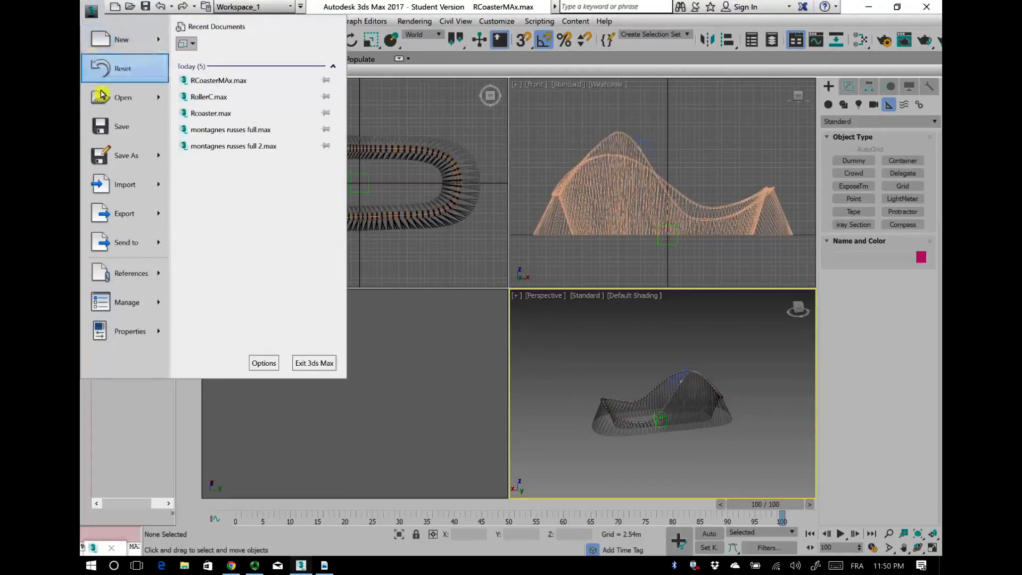
pyautogui.click(125, 214)
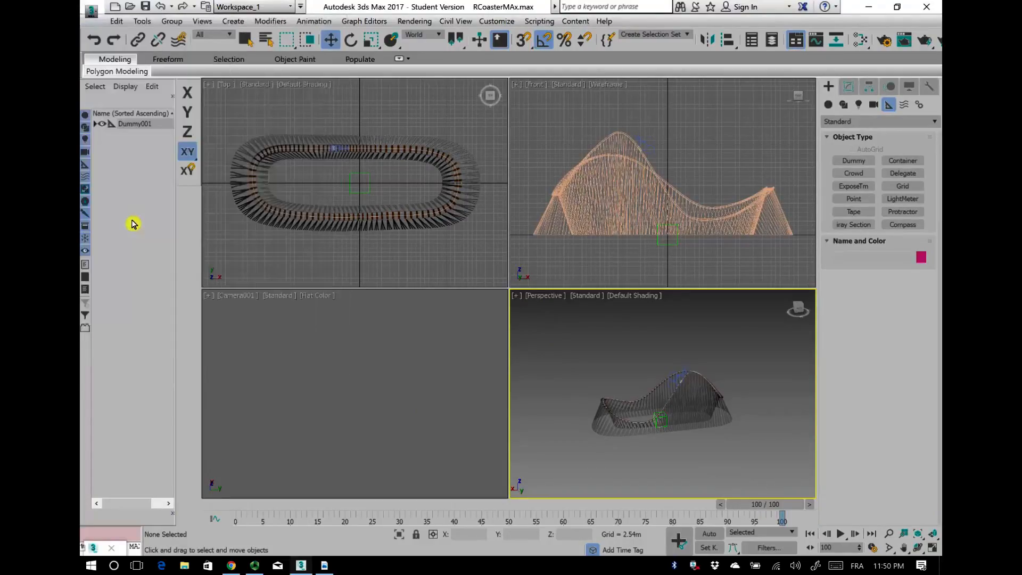
pyautogui.click(120, 107)
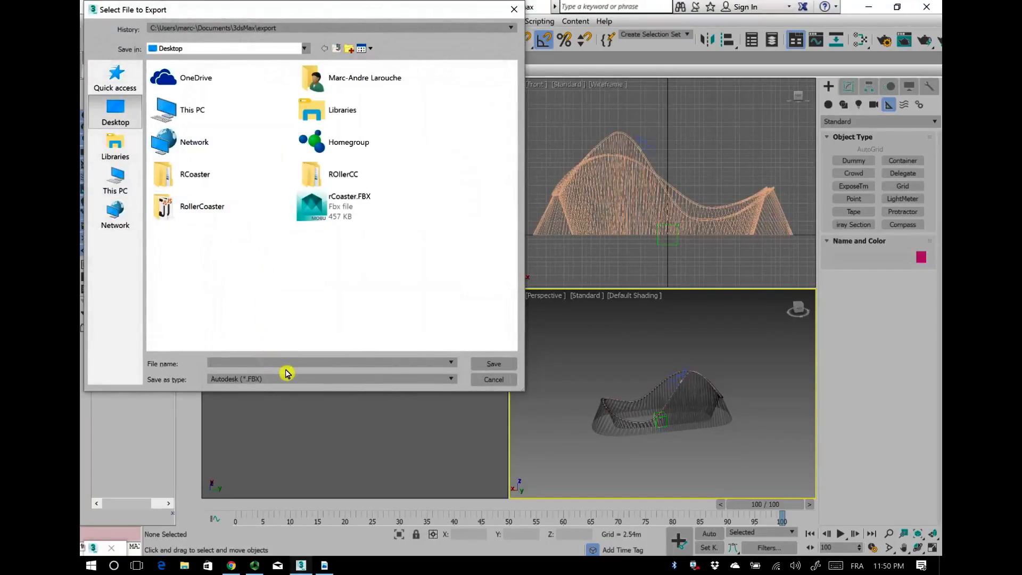
pyautogui.write('Roller')
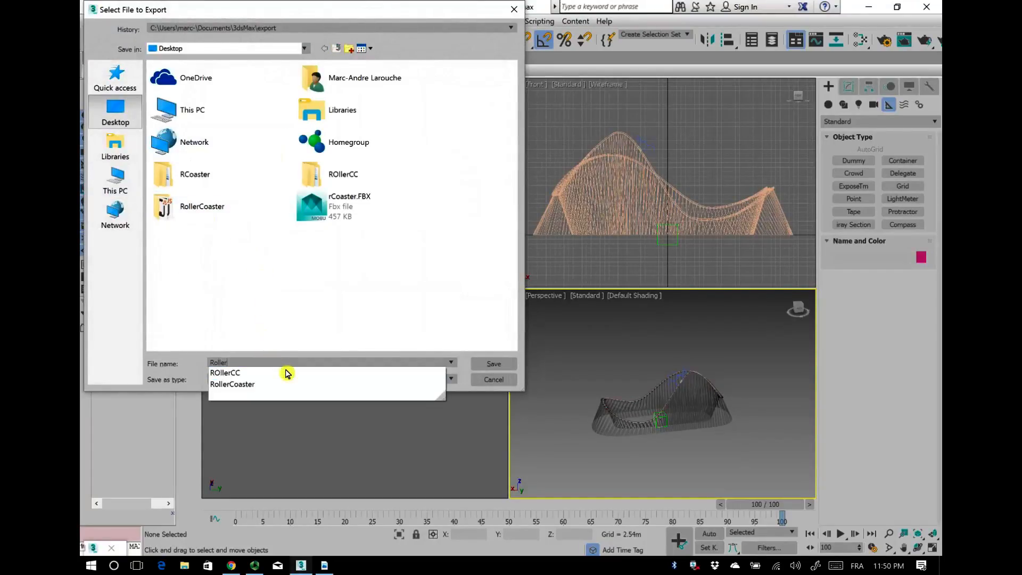
pyautogui.write('Coa')
pyautogui.click(286, 373)
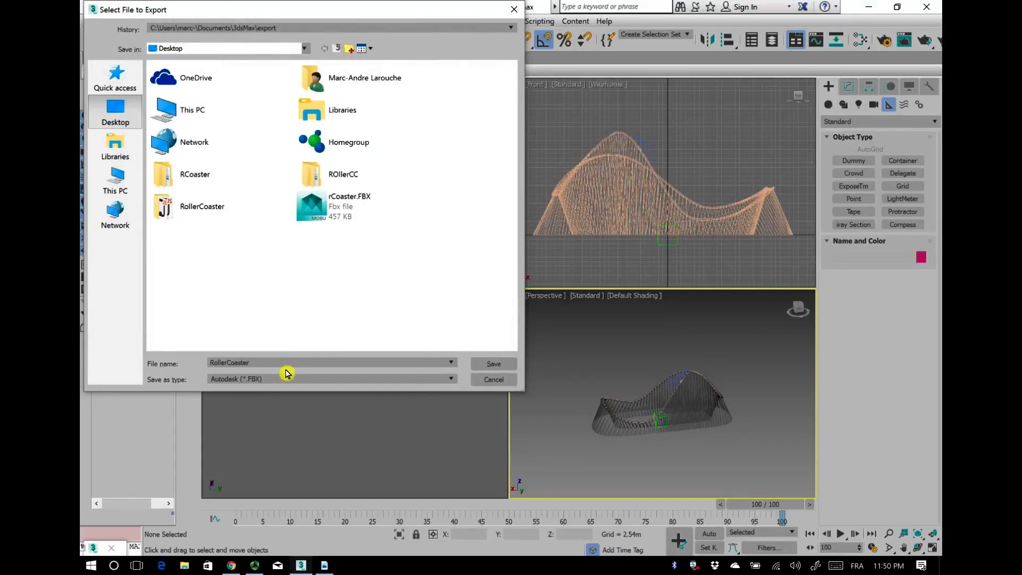
pyautogui.click(494, 368)
# Step: Enlarge the FBX Export dialog and enable Bake Animation with Resample All
pyautogui.moveTo(537, 194); pyautogui.dragTo(473, 104)
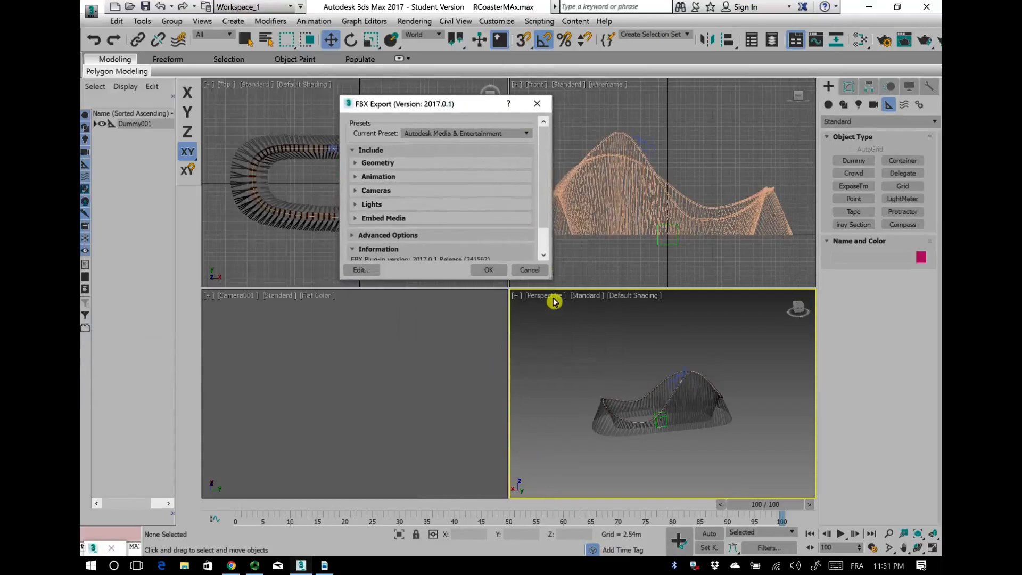
pyautogui.moveTo(551, 279); pyautogui.dragTo(591, 506)
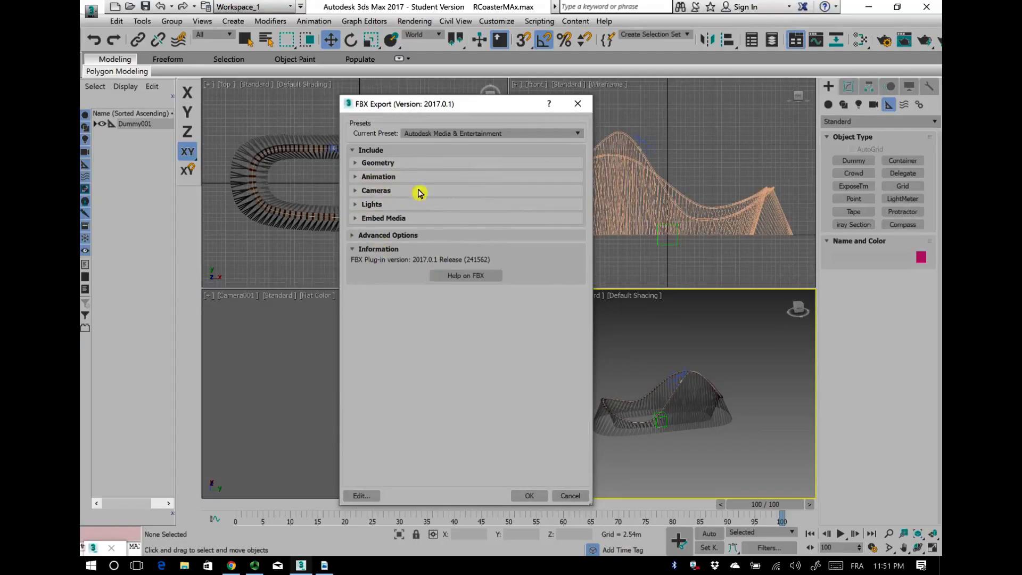
pyautogui.click(356, 179)
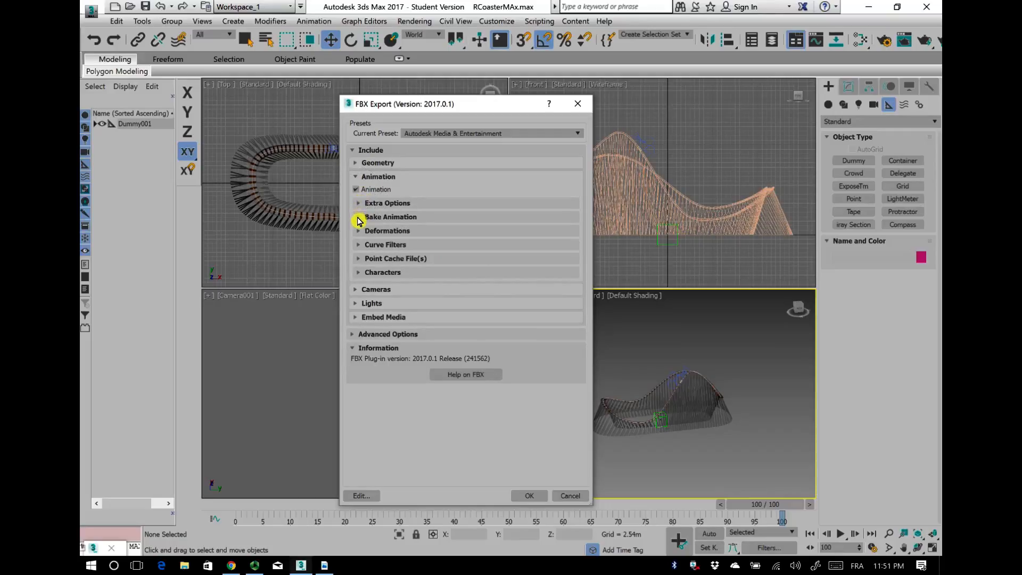
pyautogui.click(359, 217)
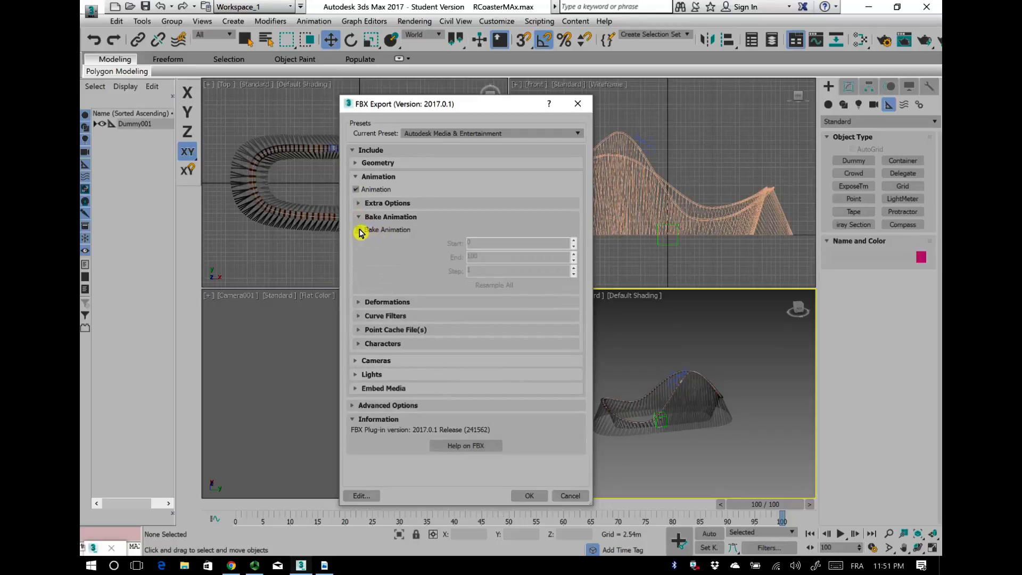
pyautogui.click(360, 231)
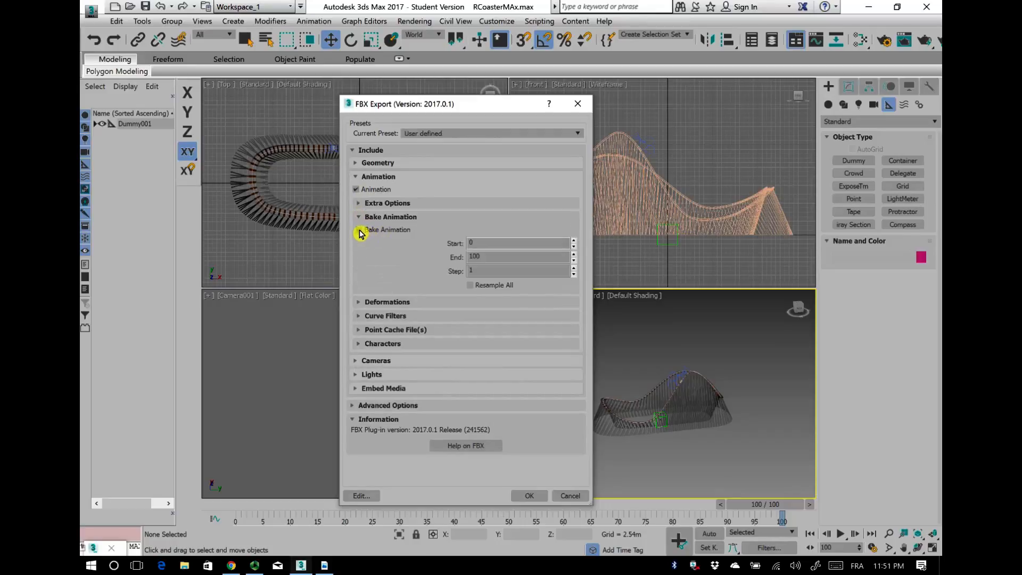
pyautogui.click(470, 286)
# Step: Enable Embed Media, set the FBX file version to FBX 2012 and run the export
pyautogui.click(355, 390)
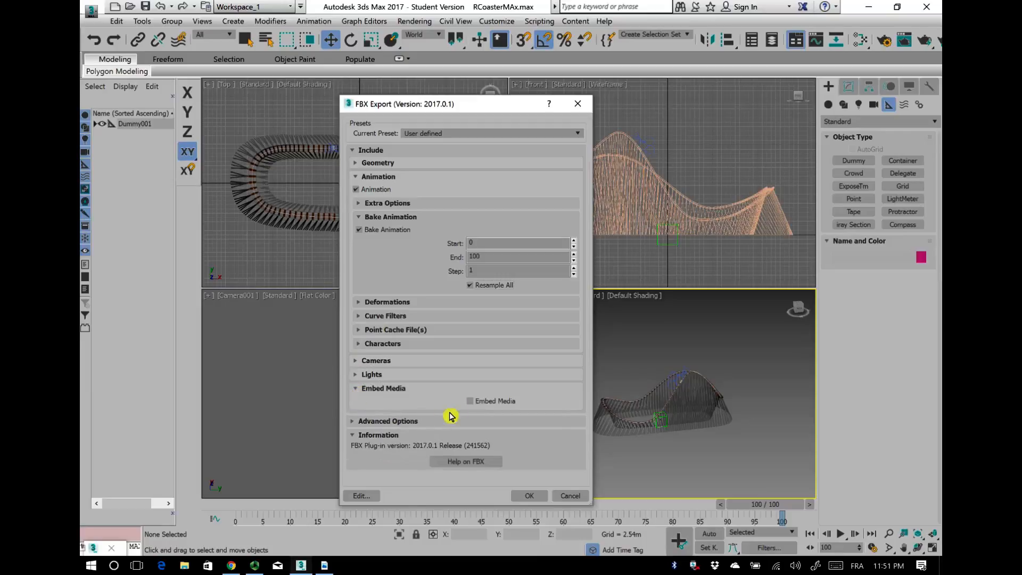
pyautogui.click(470, 403)
pyautogui.click(353, 424)
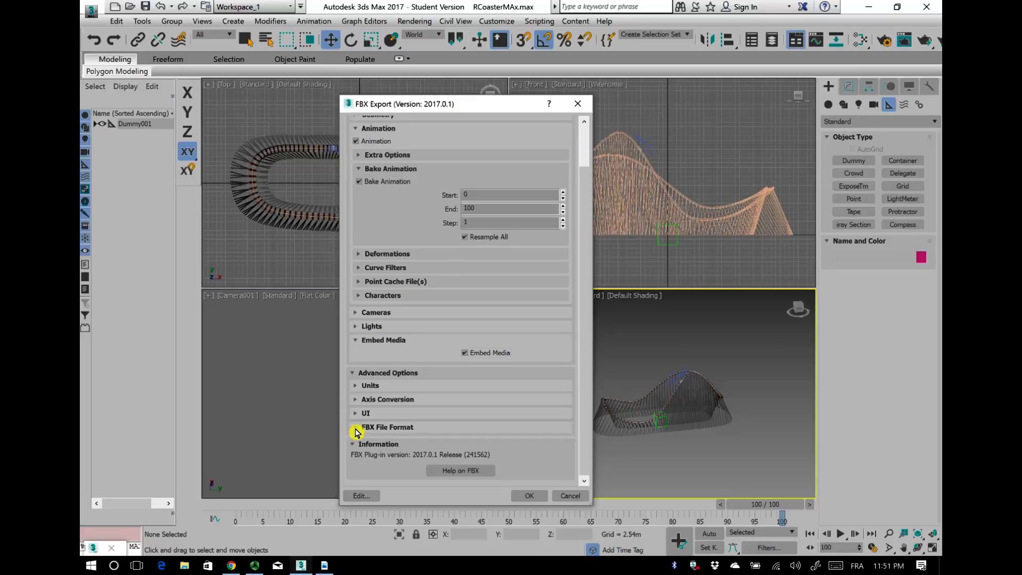
pyautogui.click(355, 428)
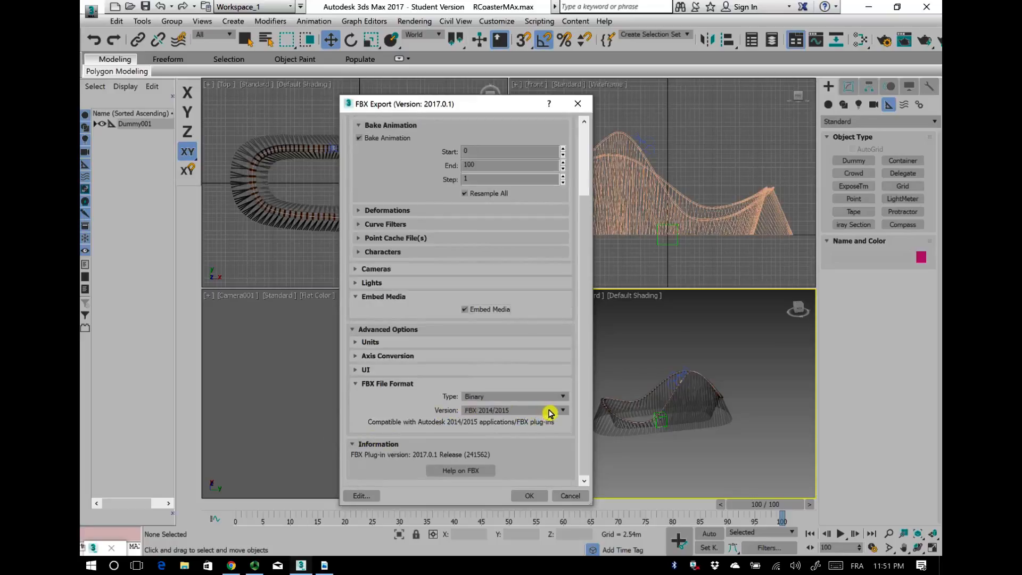
pyautogui.click(550, 413)
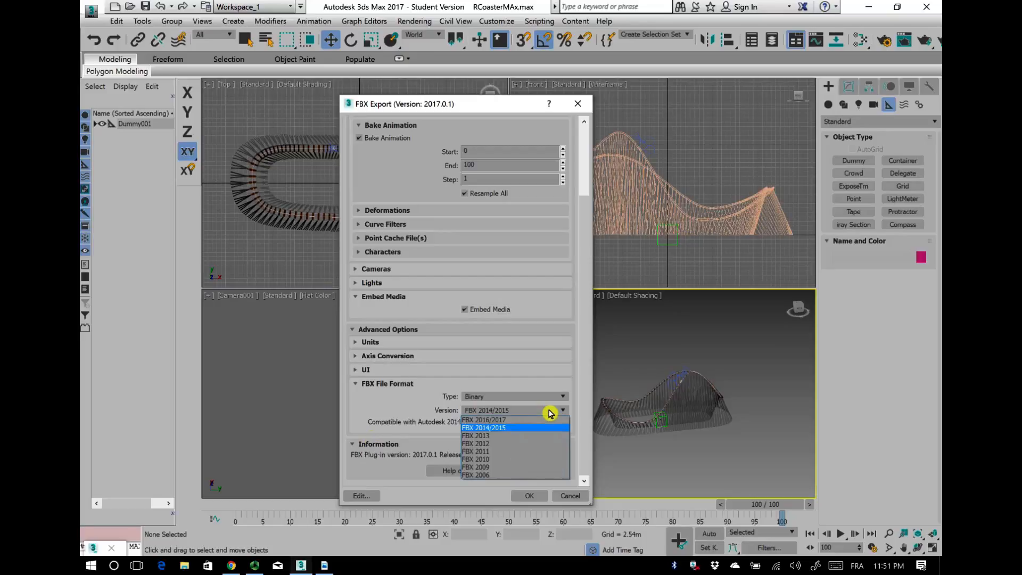
pyautogui.click(519, 444)
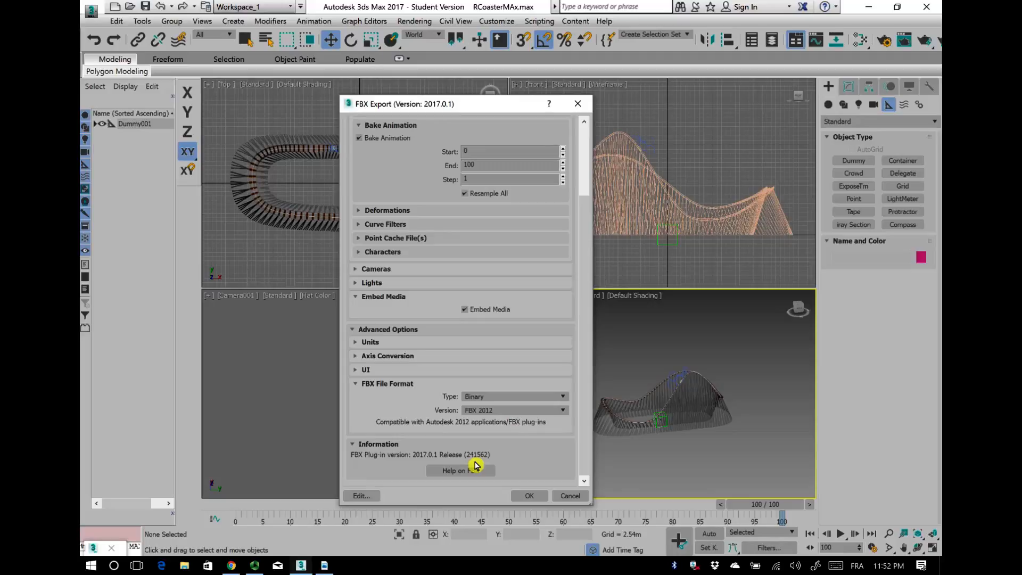
pyautogui.click(542, 496)
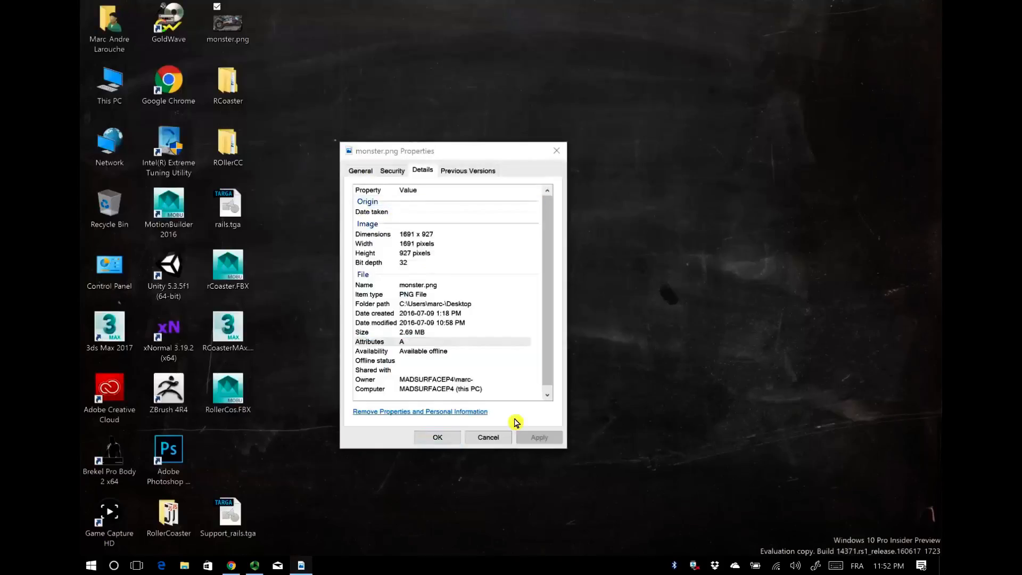
# Step: Close the image's properties, launch Unity 5.3.5f1 and set up a new 3D project named RC located on the Desktop
pyautogui.click(489, 437)
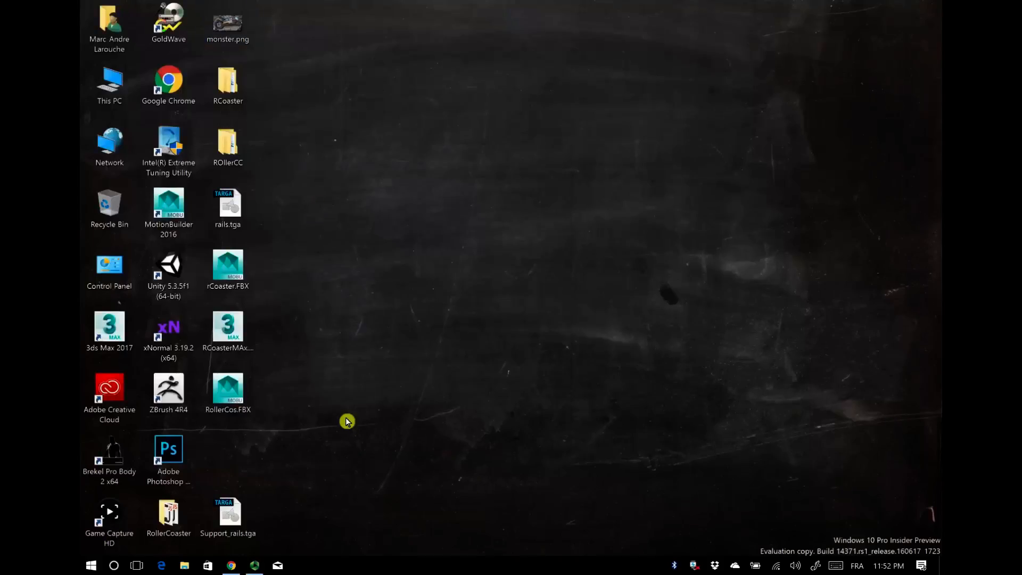
pyautogui.click(176, 286)
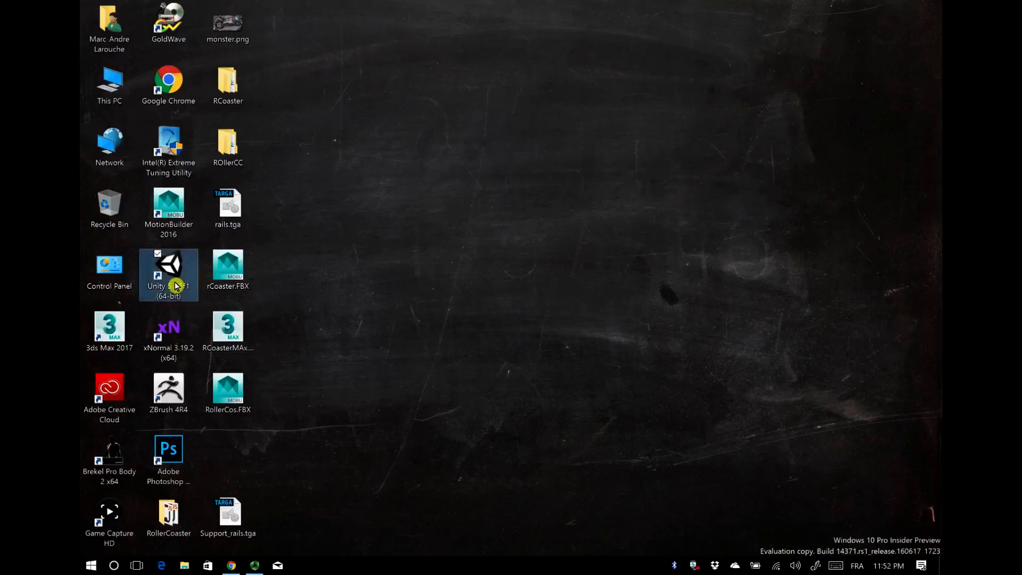
pyautogui.doubleClick(176, 286)
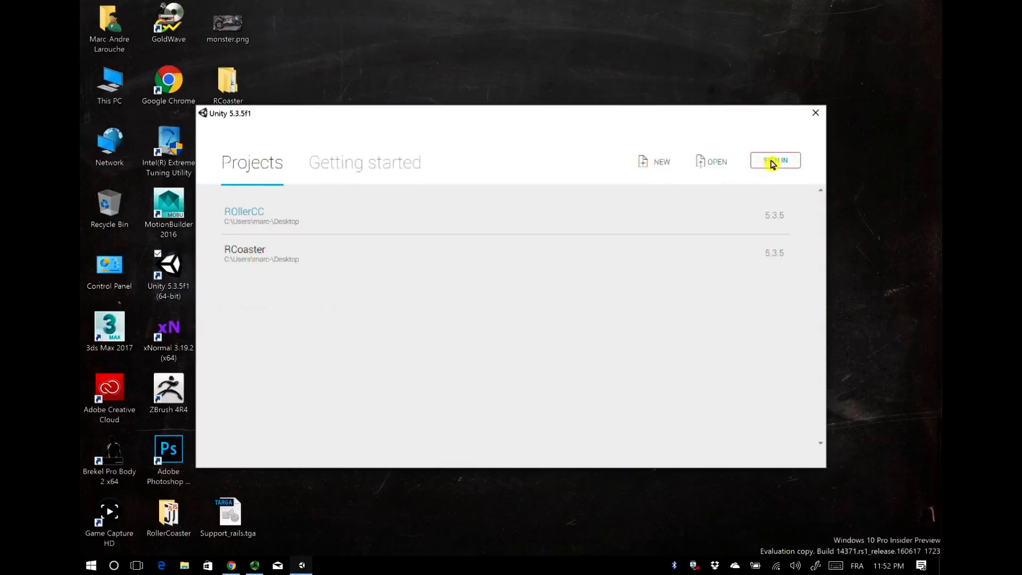
pyautogui.click(647, 167)
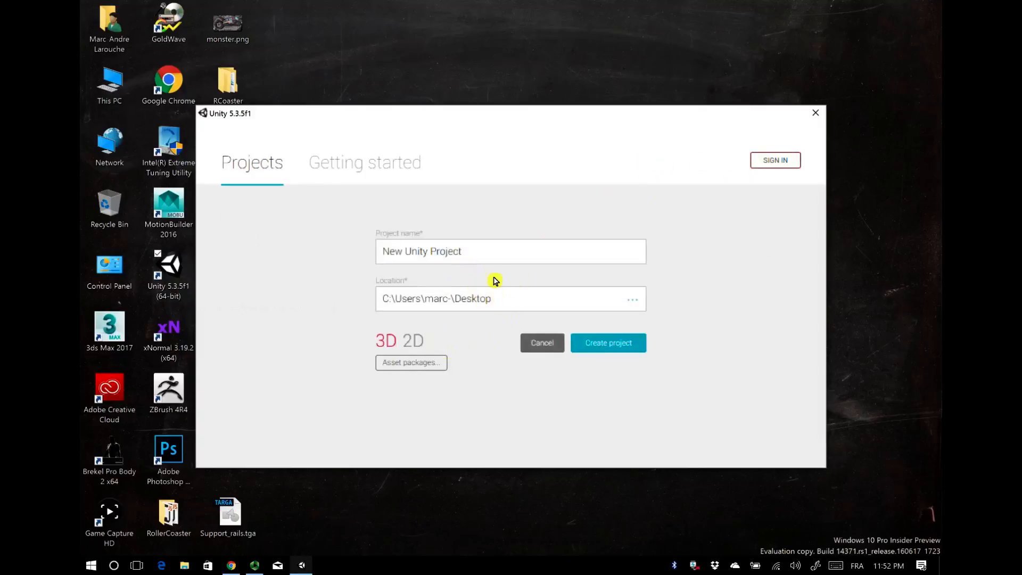
pyautogui.moveTo(482, 255); pyautogui.dragTo(266, 240)
pyautogui.write('RC')
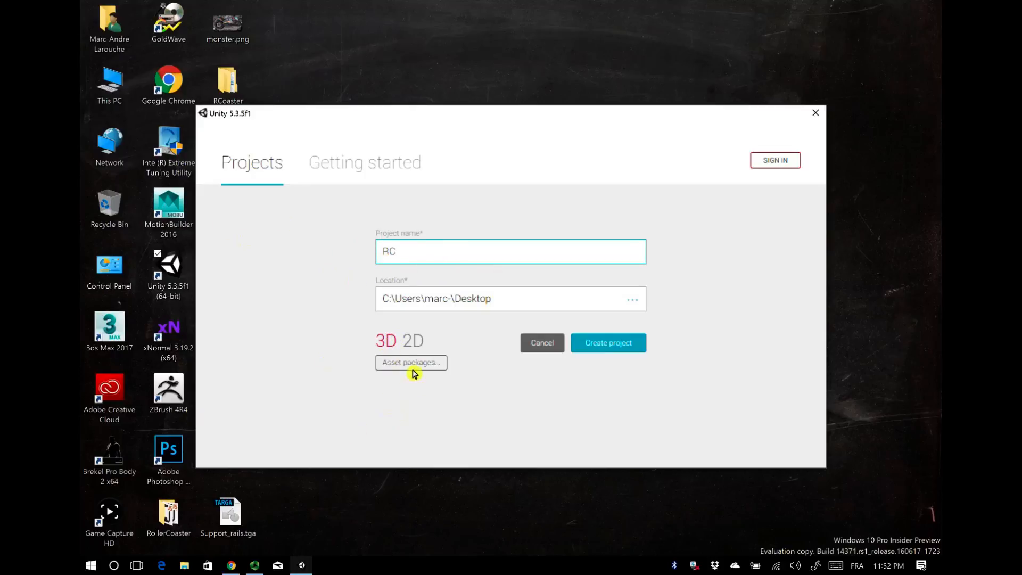
pyautogui.click(387, 347)
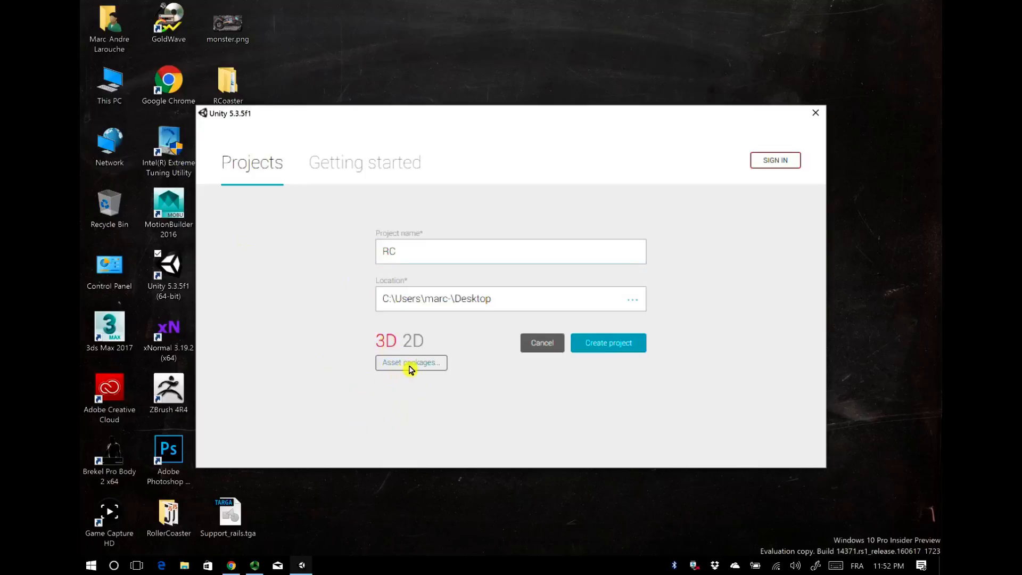
# Step: Include three asset packages, among them Effects, in the RC project and create it
pyautogui.click(414, 364)
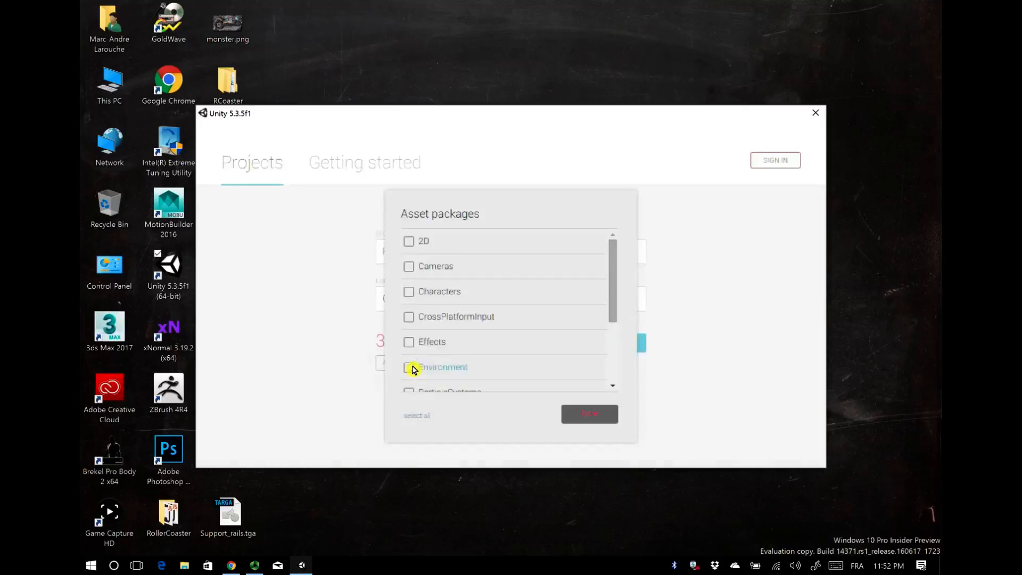
pyautogui.moveTo(612, 313); pyautogui.dragTo(548, 334)
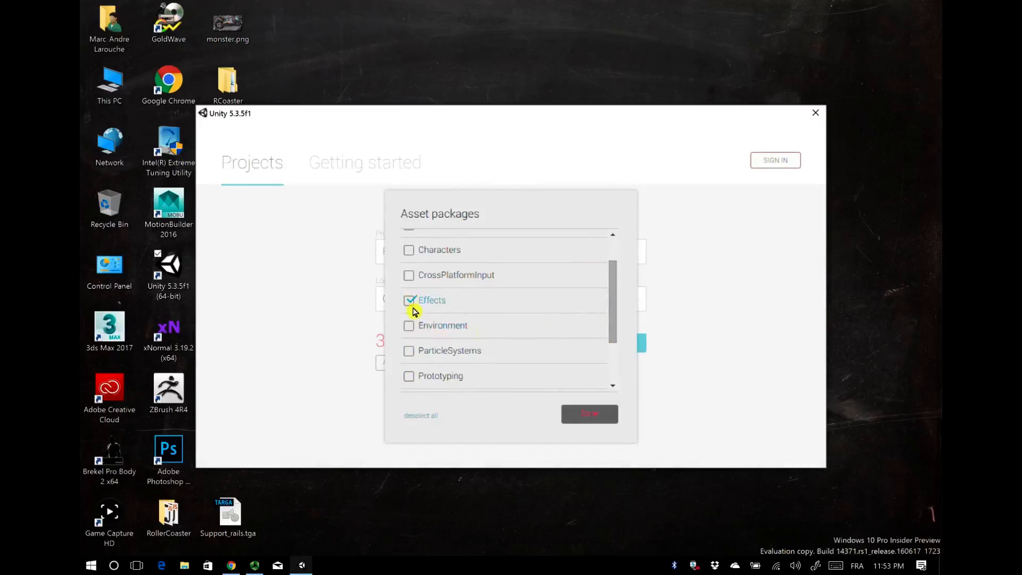
pyautogui.moveTo(612, 324); pyautogui.dragTo(612, 395)
pyautogui.click(409, 267)
pyautogui.click(571, 412)
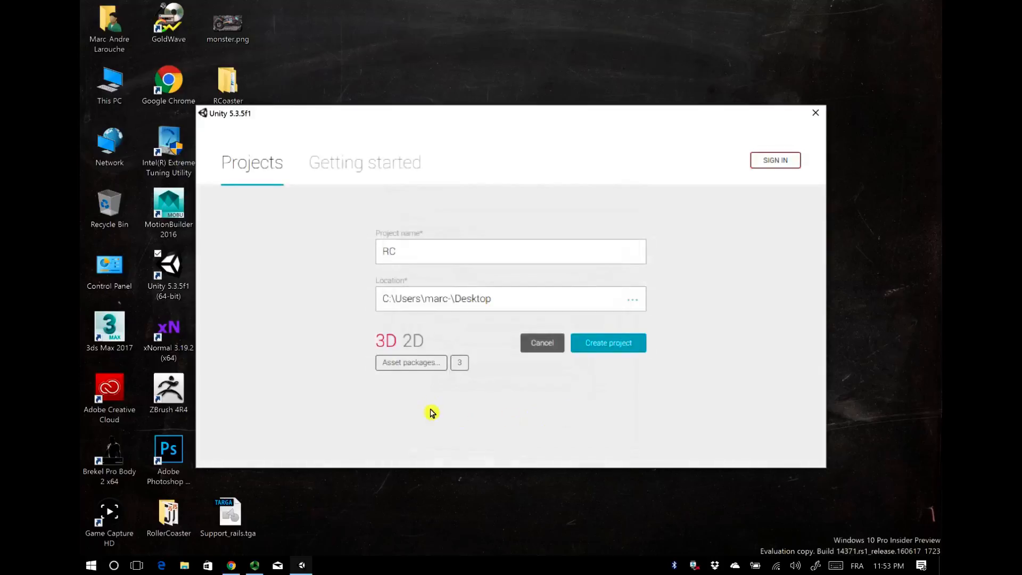
pyautogui.click(610, 348)
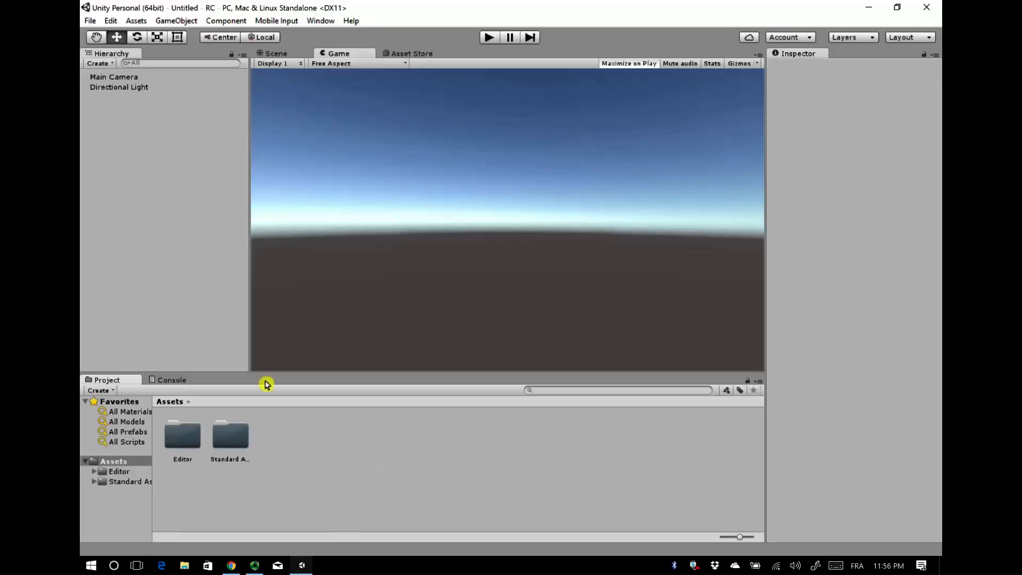
# Step: Import RollerCos.FBX from the Desktop into the project's Assets folder as a new asset
pyautogui.rightClick(327, 441)
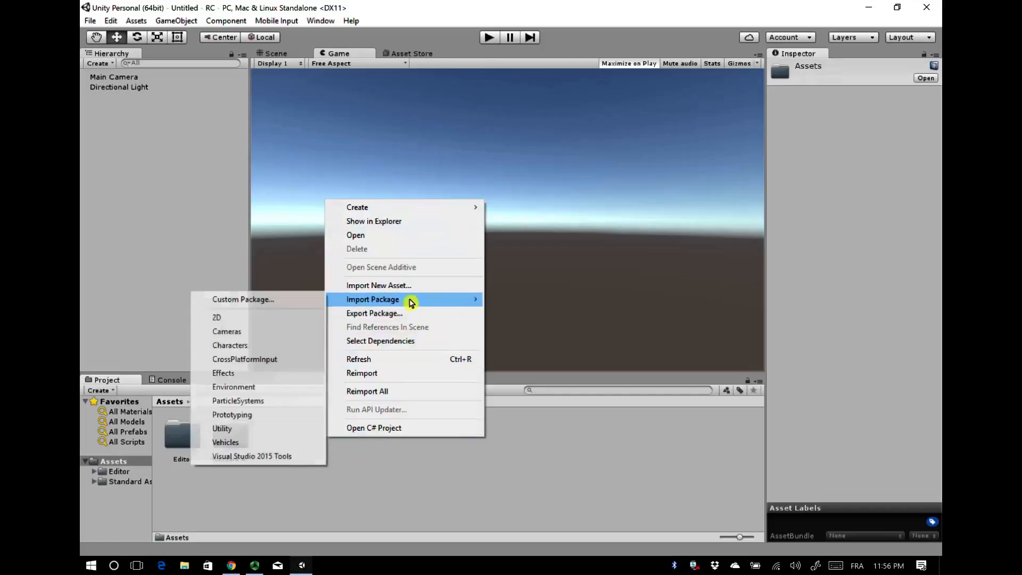
pyautogui.click(398, 286)
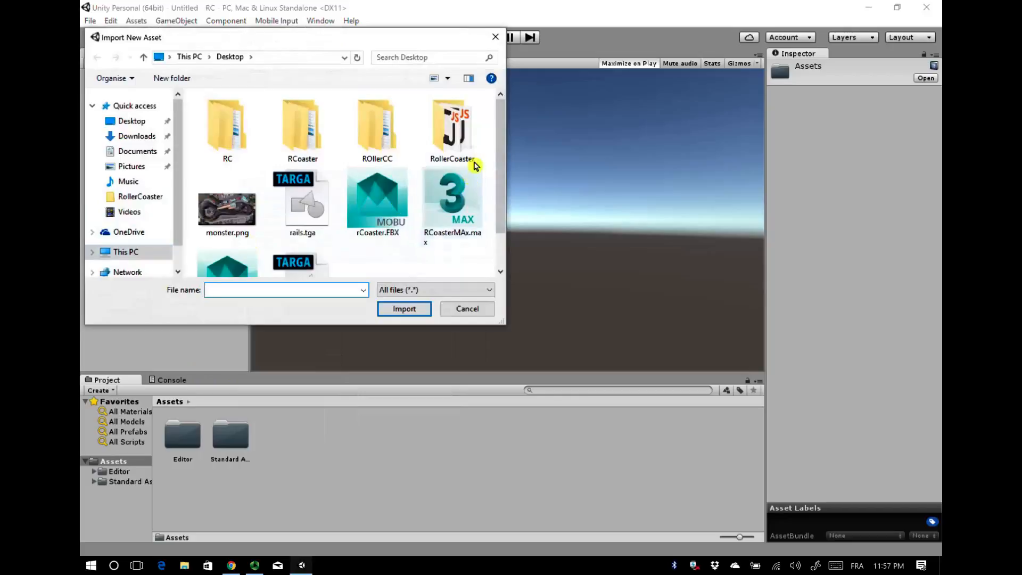
pyautogui.scroll(-2, 488, 248)
pyautogui.click(225, 250)
pyautogui.click(392, 310)
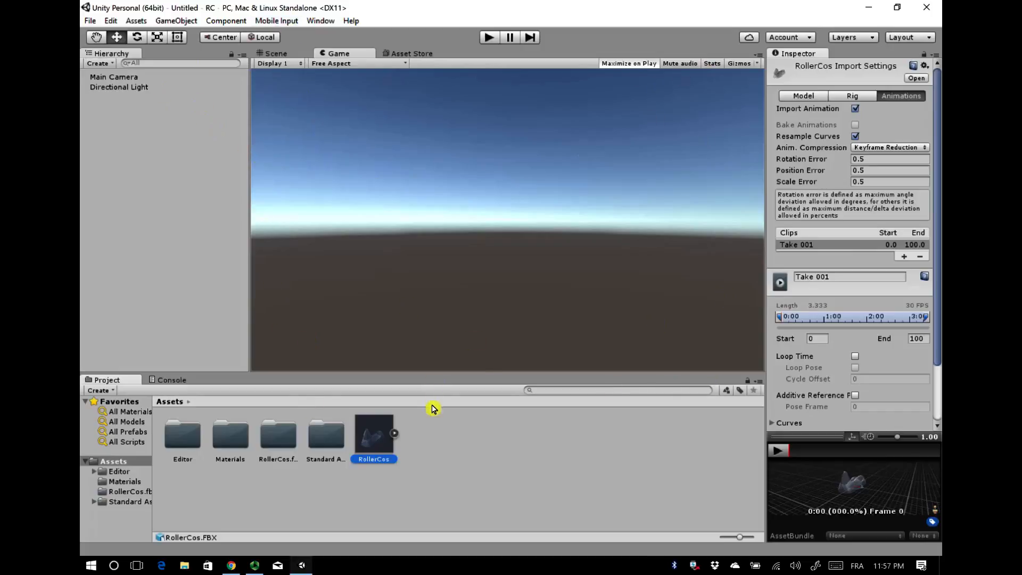
# Step: Choose 3D as the default behavior mode in the Editor project settings and keep the Scene view in 3D
pyautogui.click(112, 21)
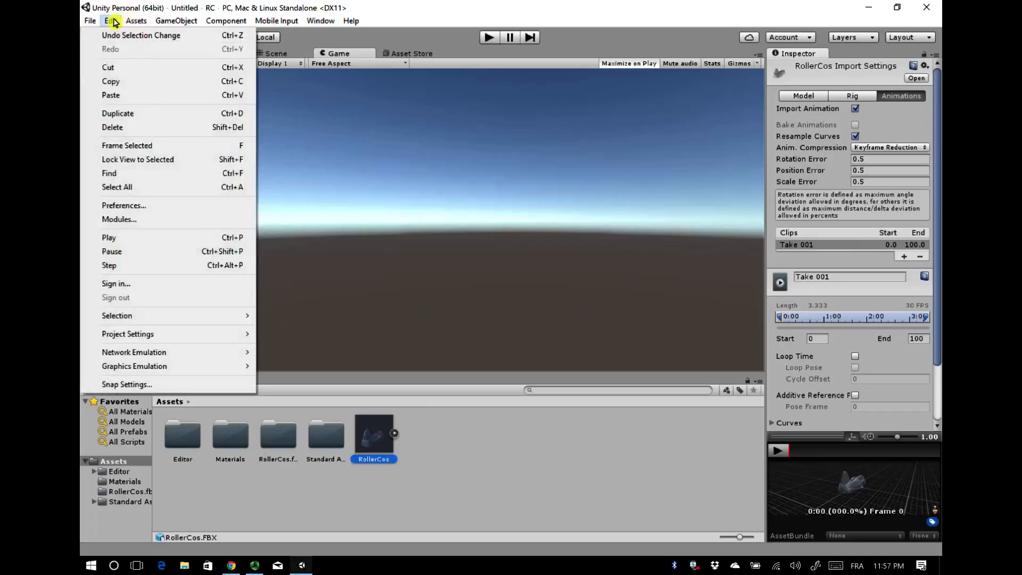
pyautogui.moveTo(157, 335)
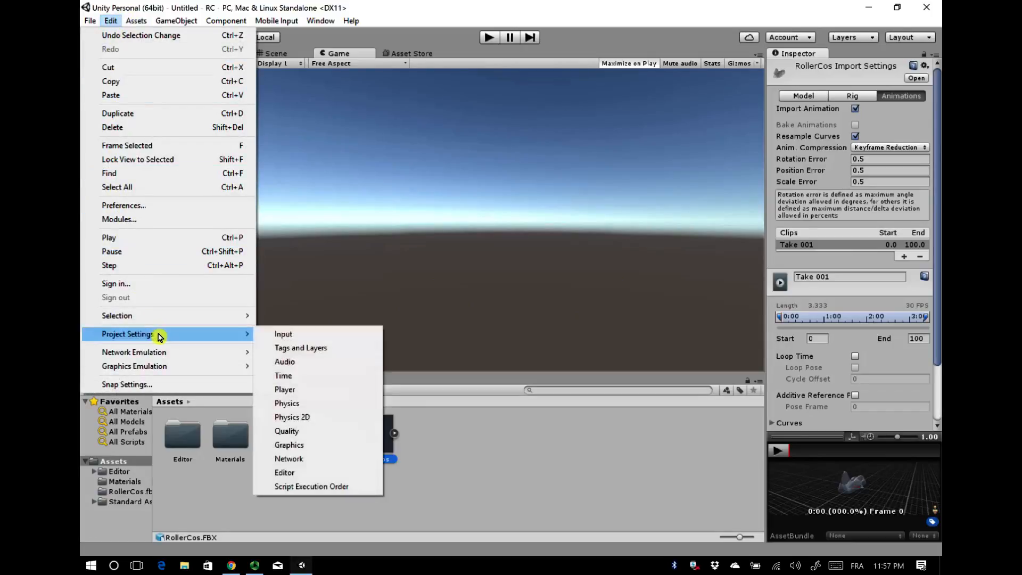
pyautogui.click(321, 473)
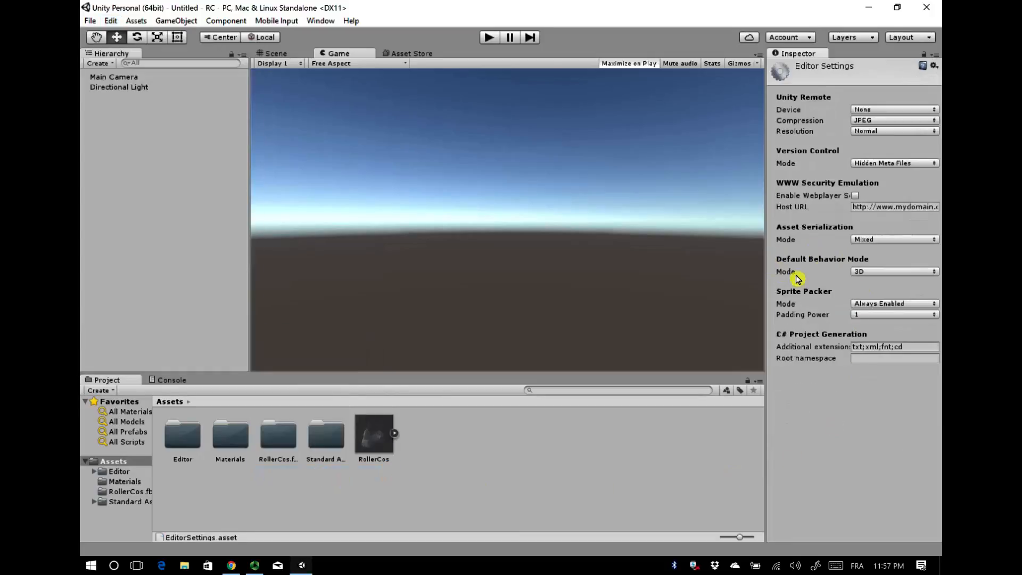
pyautogui.click(865, 271)
pyautogui.click(877, 288)
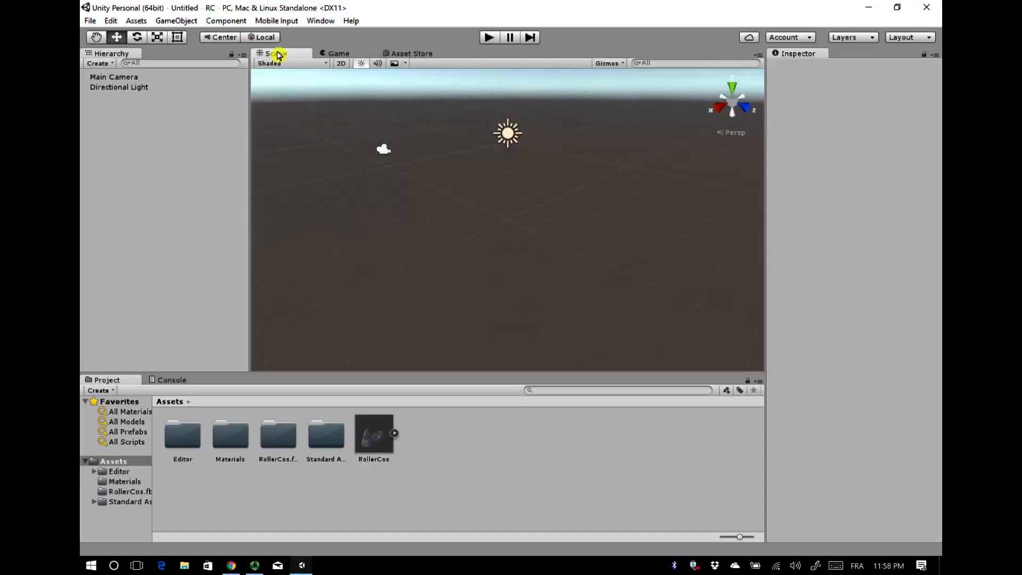
pyautogui.click(341, 64)
pyautogui.click(341, 65)
# Step: Enable Generate Lightmap UVs in the model import settings of the RollerCos asset
pyautogui.click(380, 452)
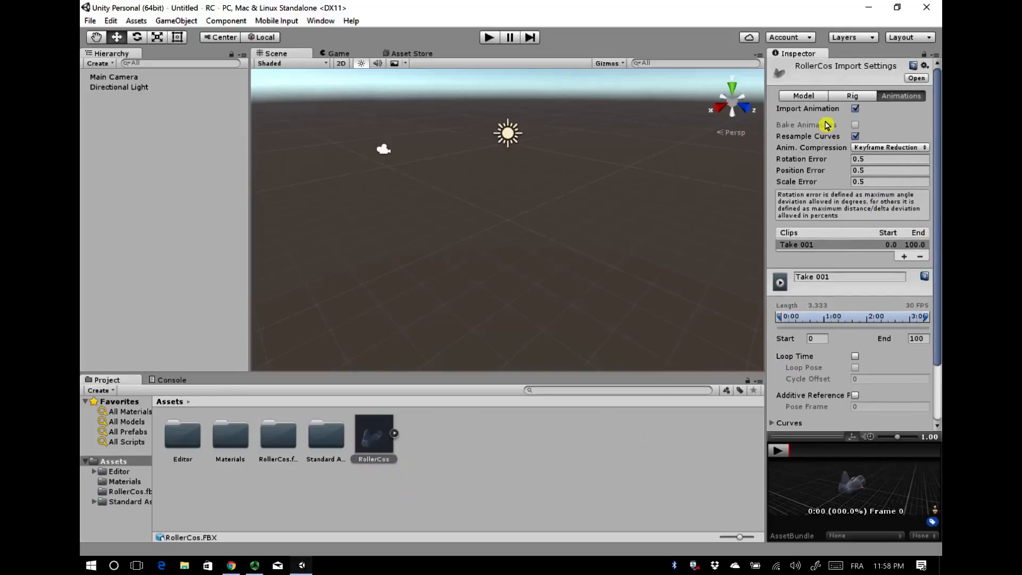
pyautogui.click(801, 99)
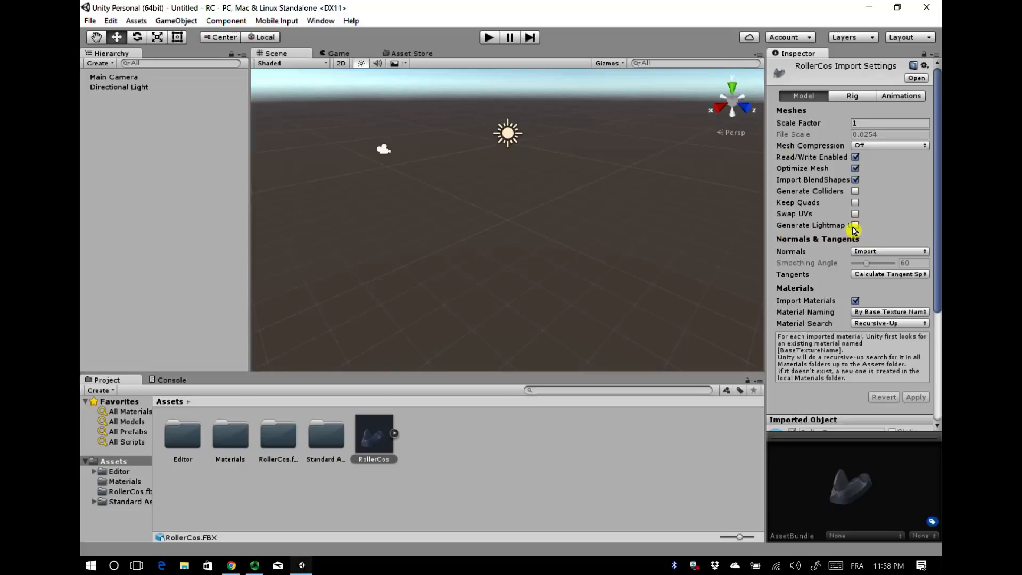
pyautogui.click(854, 225)
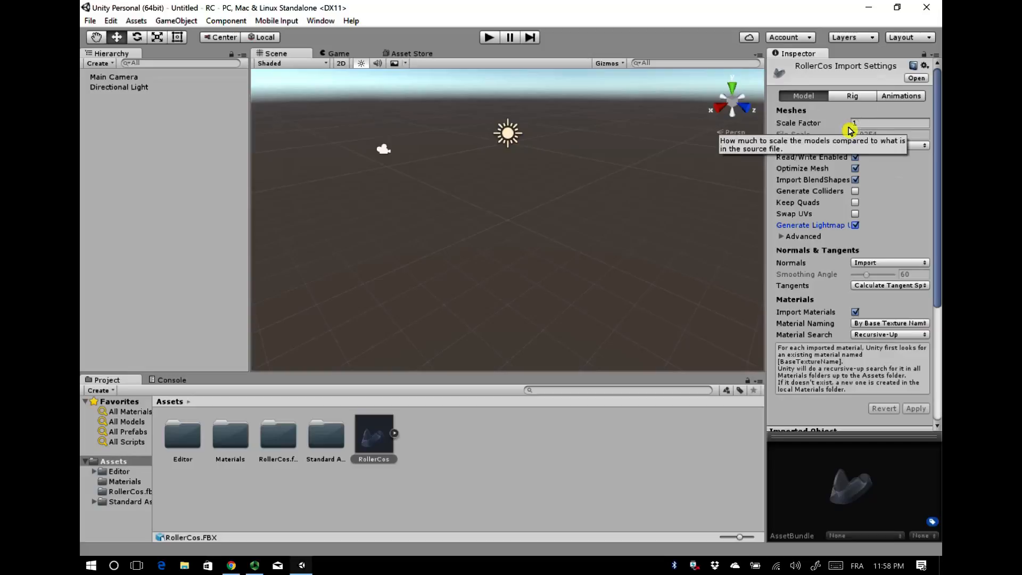
# Step: Review the RollerCos rig settings, rename its animation clip as loop, enable Loop Time and apply the import settings
pyautogui.click(854, 96)
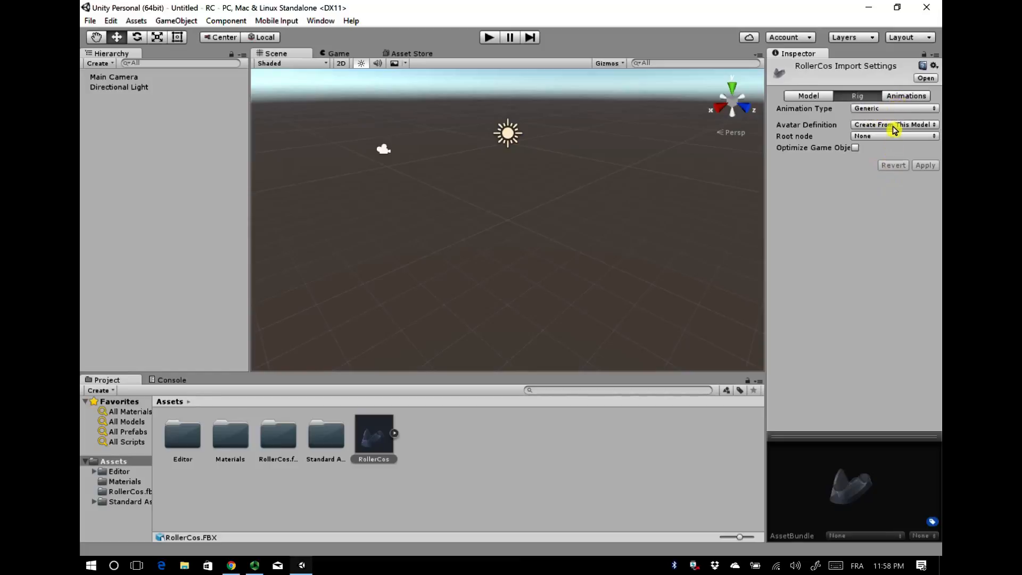
pyautogui.click(917, 100)
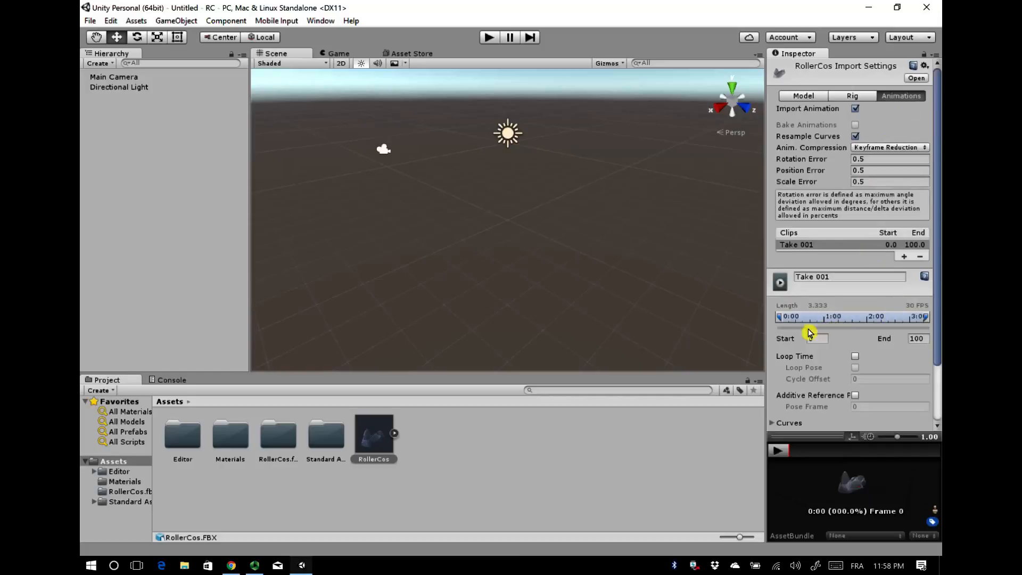
pyautogui.click(852, 278)
pyautogui.moveTo(854, 279); pyautogui.dragTo(772, 275)
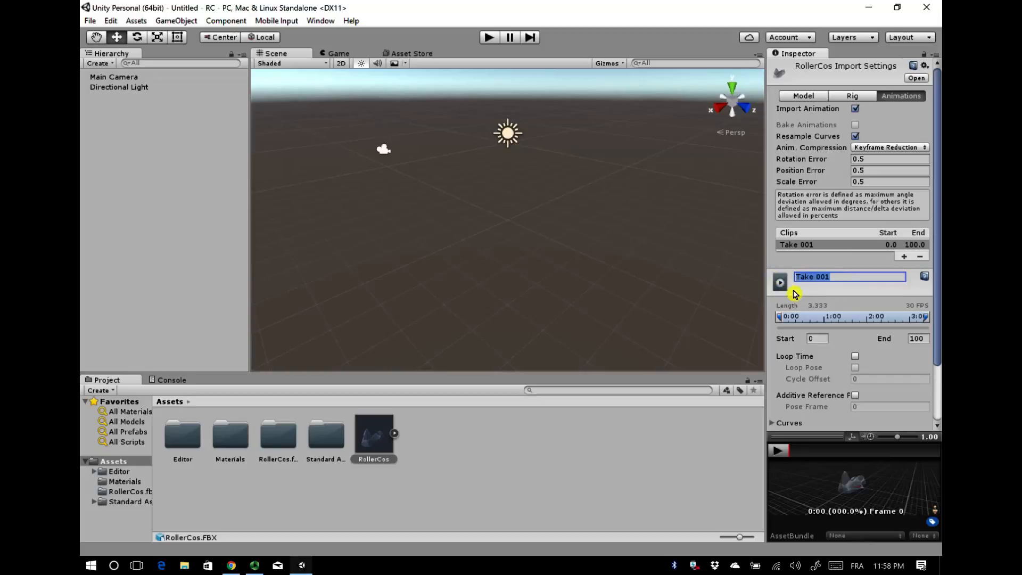
pyautogui.write('loop')
pyautogui.press('Return')
pyautogui.scroll(-3, 796, 294)
pyautogui.click(855, 285)
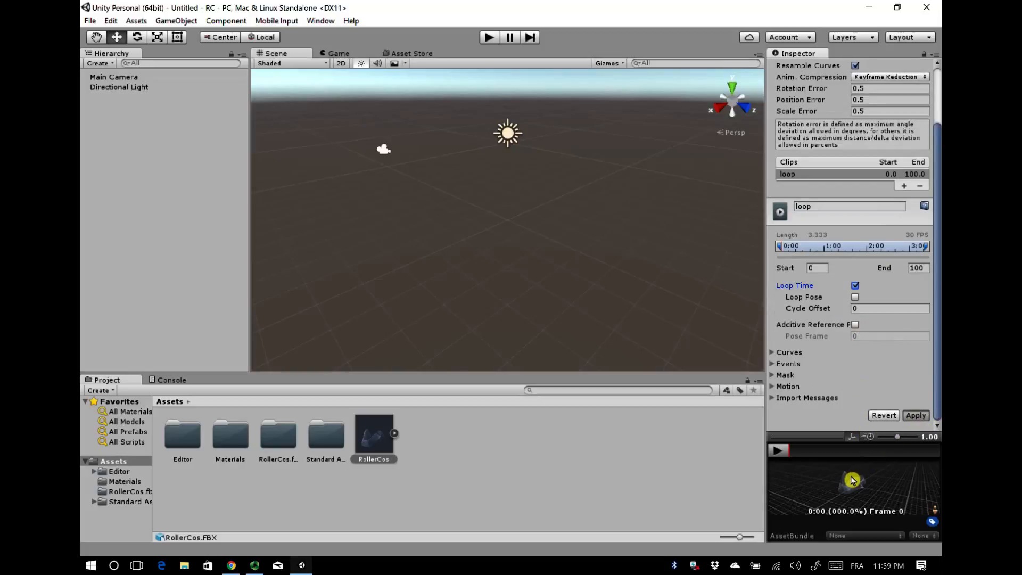
pyautogui.click(906, 418)
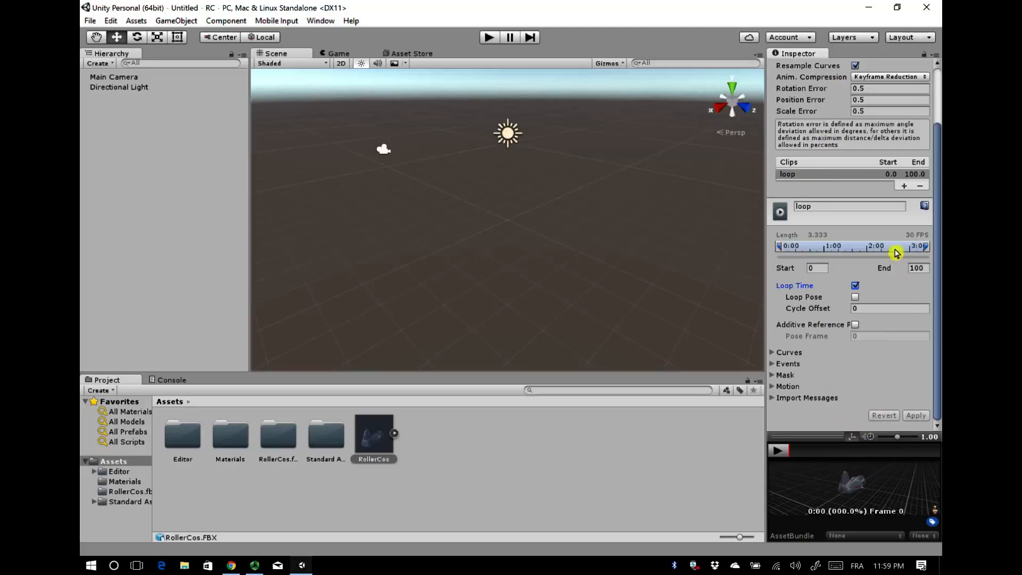
# Step: Add the RollerCos model from the Assets folder to the scene hierarchy
pyautogui.click(427, 484)
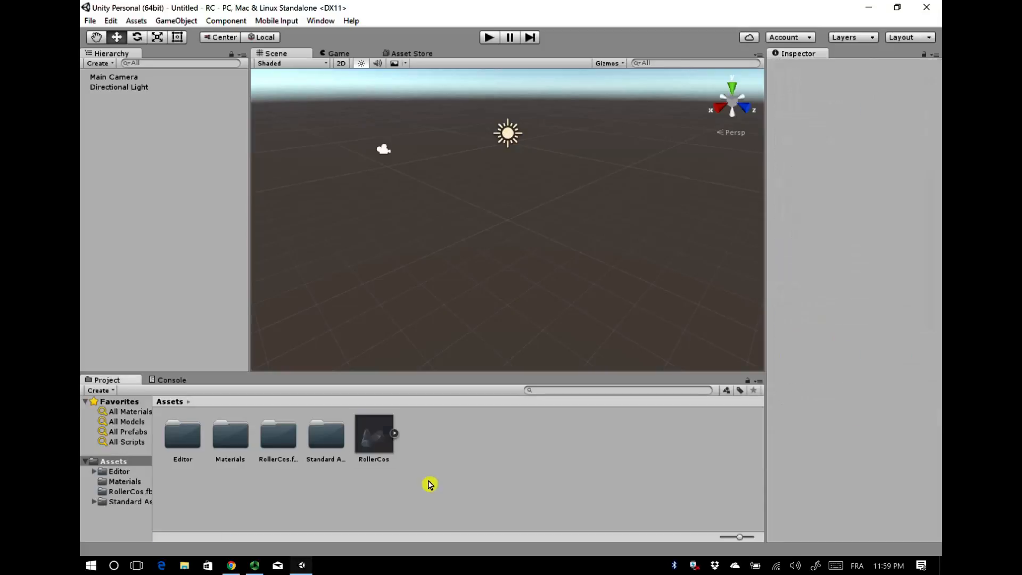
pyautogui.click(381, 443)
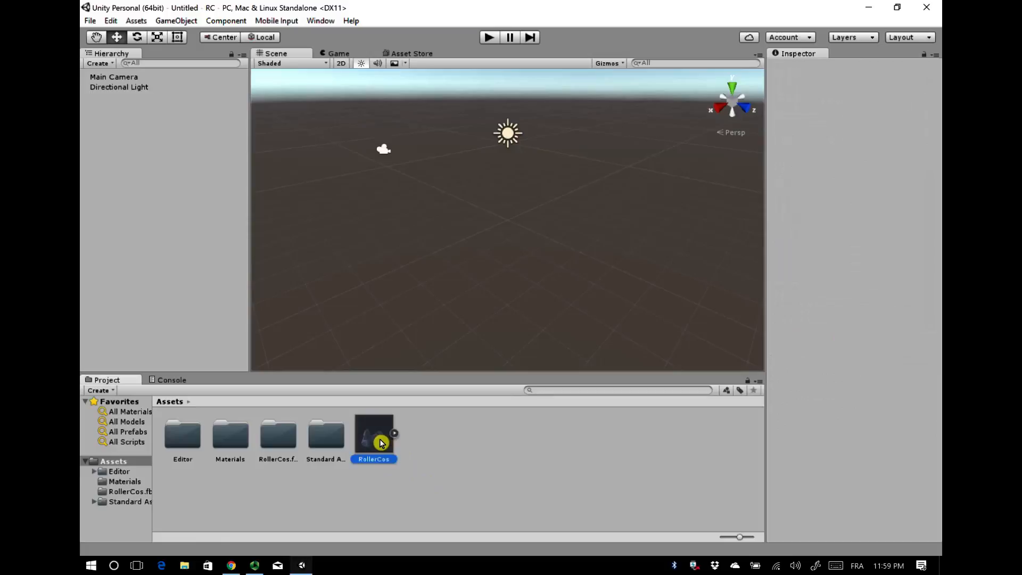
pyautogui.moveTo(381, 443); pyautogui.dragTo(110, 146)
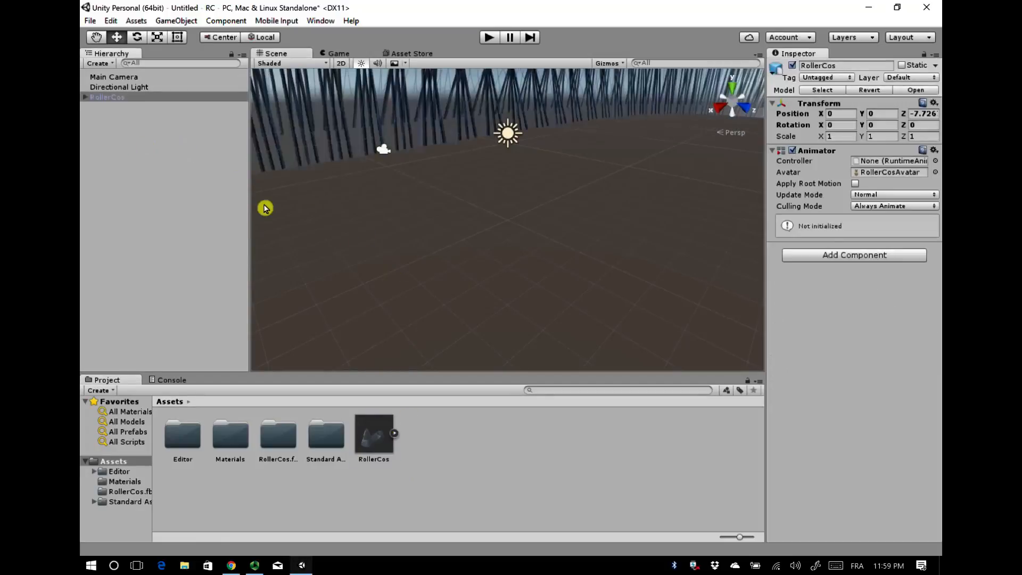
# Step: Set the rendering mode of the rails material on the coaster's Rails mesh to Cutout
pyautogui.scroll(-5, 411, 214)
pyautogui.scroll(-10, 417, 228)
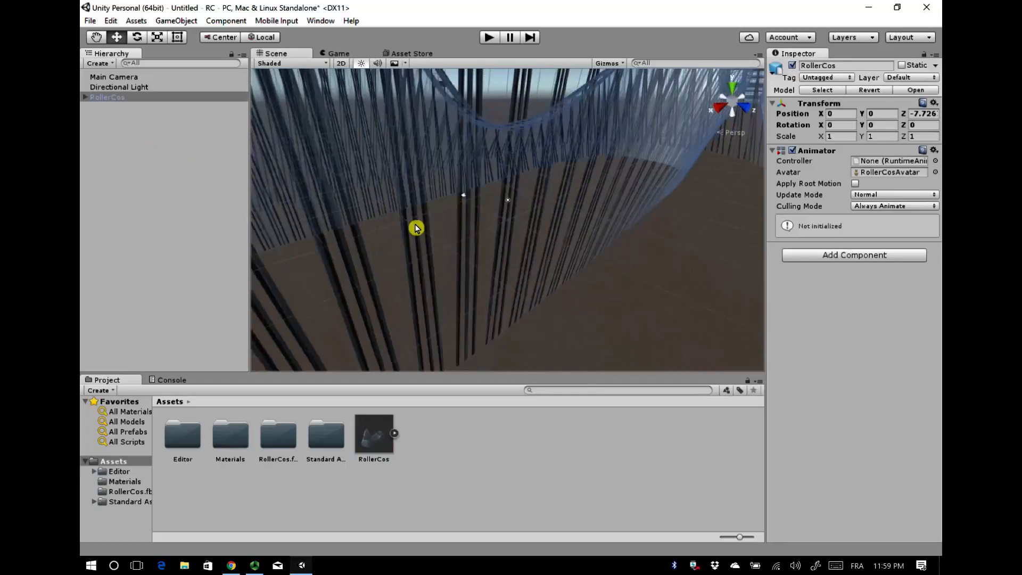
pyautogui.scroll(-4, 417, 231)
pyautogui.moveTo(450, 254); pyautogui.dragTo(484, 263, button='middle')
pyautogui.scroll(8, 490, 237)
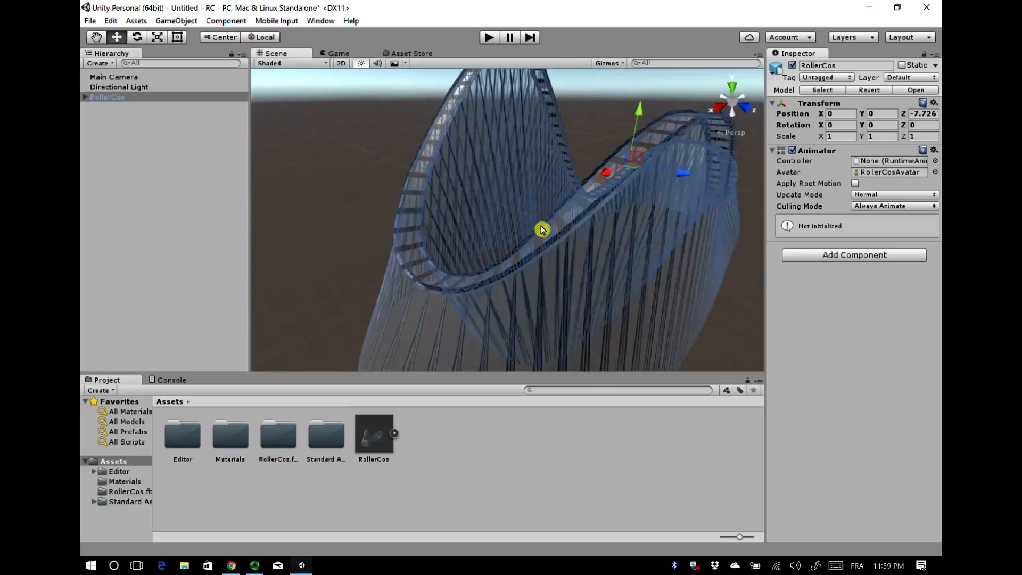
pyautogui.moveTo(584, 228); pyautogui.dragTo(522, 244, button='middle')
pyautogui.scroll(2, 506, 249)
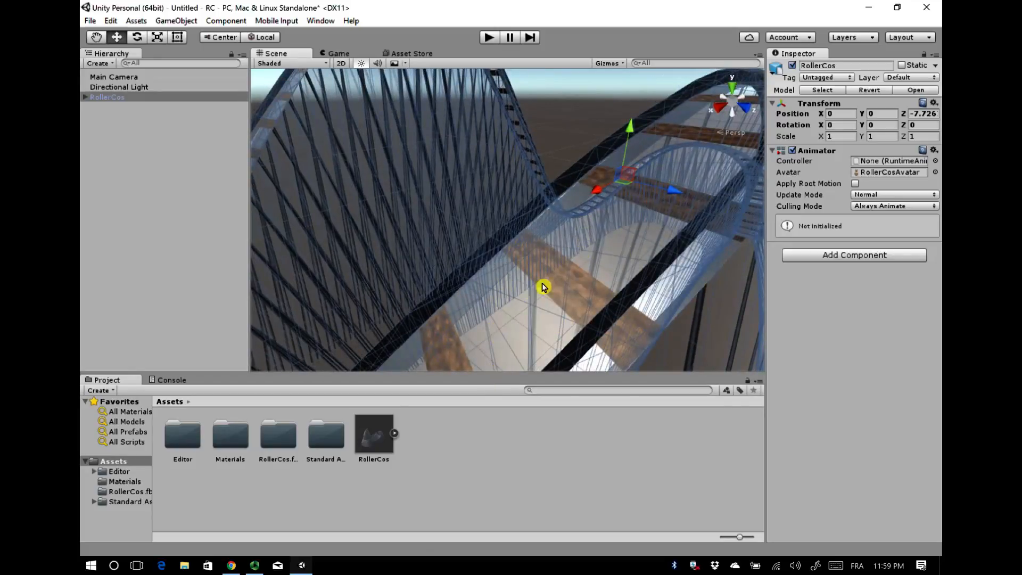
pyautogui.click(546, 112)
pyautogui.click(577, 246)
pyautogui.click(582, 230)
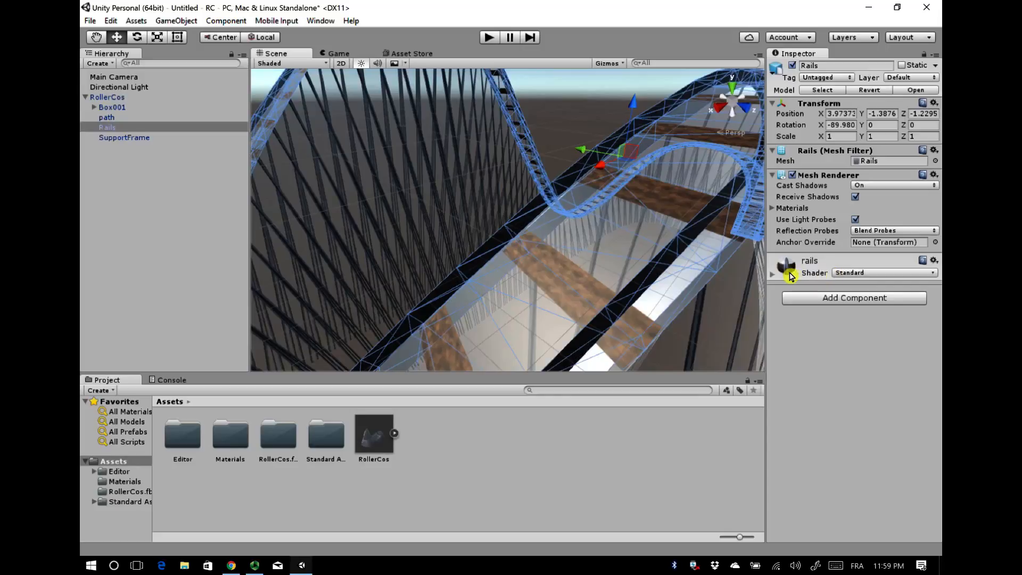
pyautogui.click(773, 275)
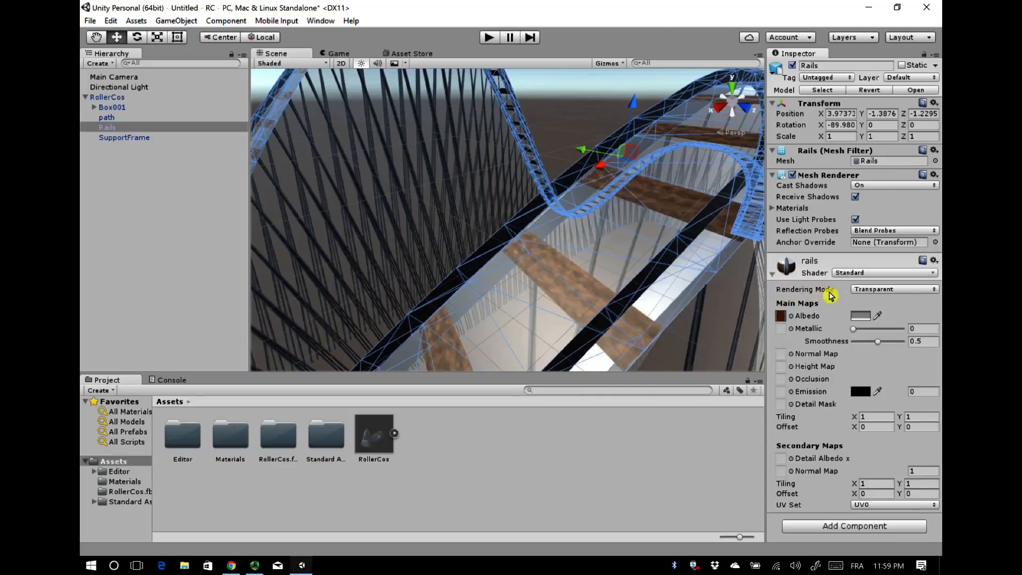
pyautogui.click(887, 291)
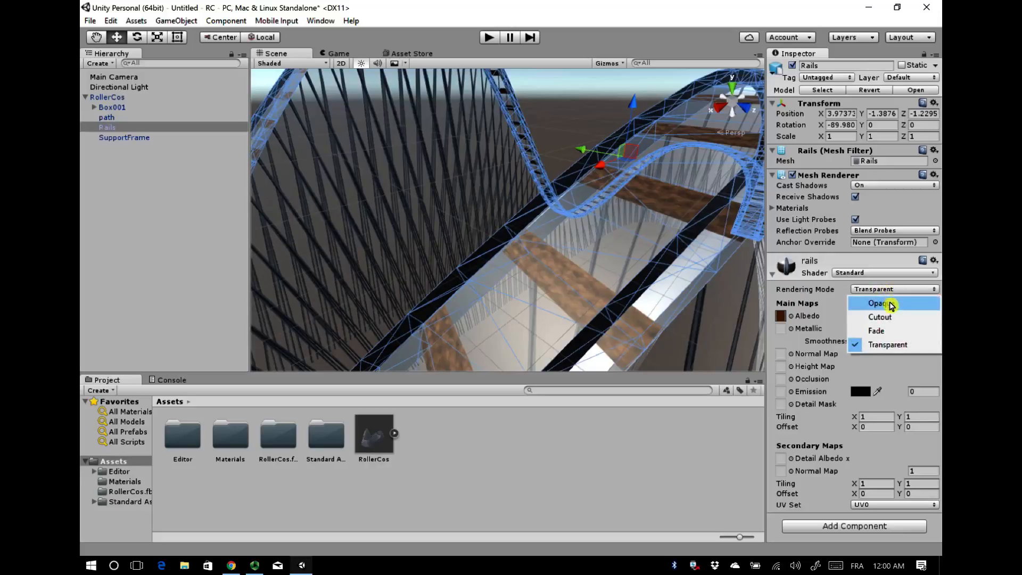
pyautogui.click(890, 318)
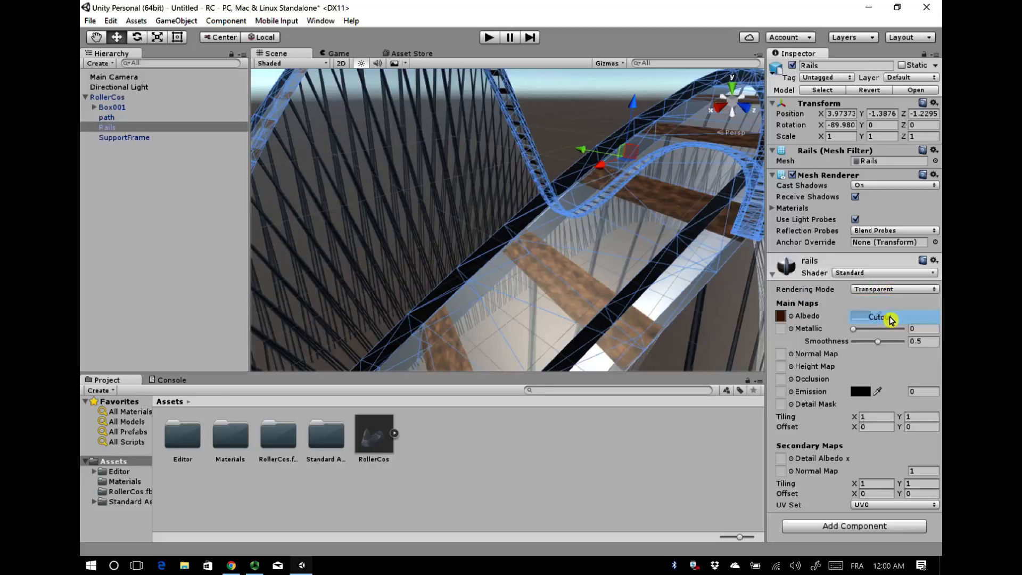
# Step: Set the rendering mode of the Support_rails material on the SupportFrame mesh to Cutout
pyautogui.moveTo(675, 314)
pyautogui.mouseDown(button='middle')
pyautogui.moveTo(657, 345)
pyautogui.moveTo(661, 319)
pyautogui.moveTo(679, 311)
pyautogui.mouseUp(button='middle')
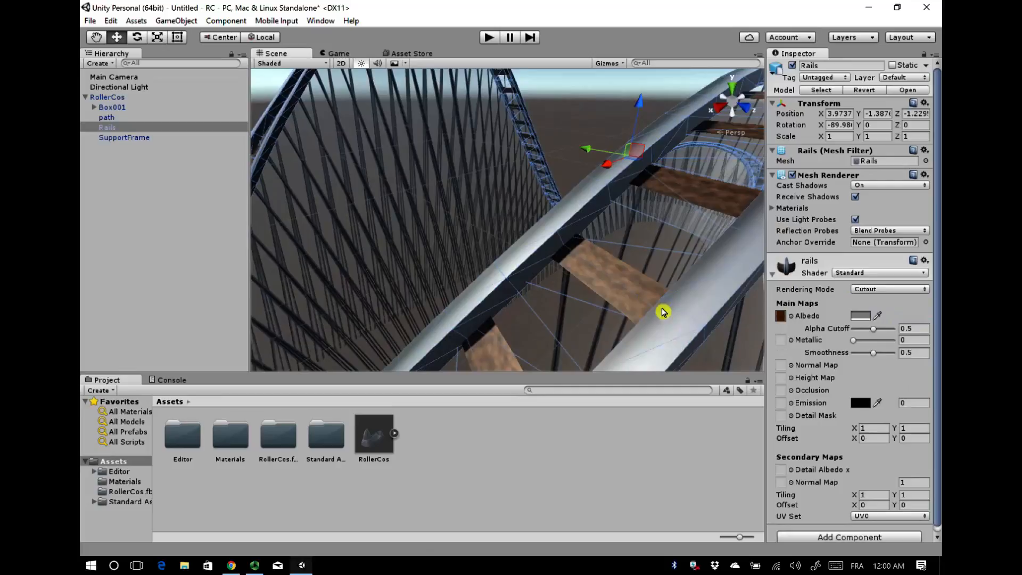
pyautogui.moveTo(656, 321); pyautogui.dragTo(625, 238, button='middle')
pyautogui.click(627, 242)
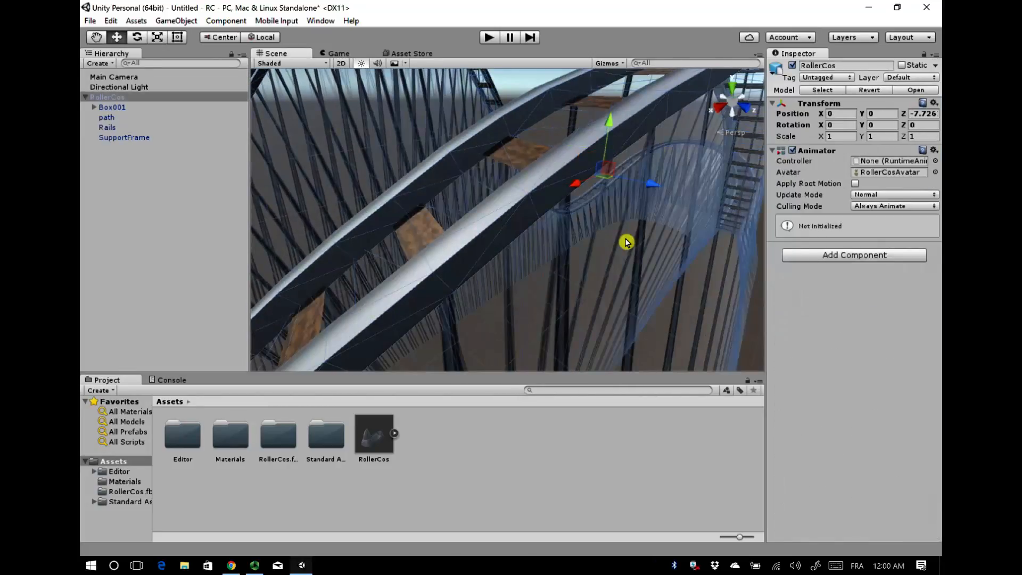
pyautogui.click(626, 242)
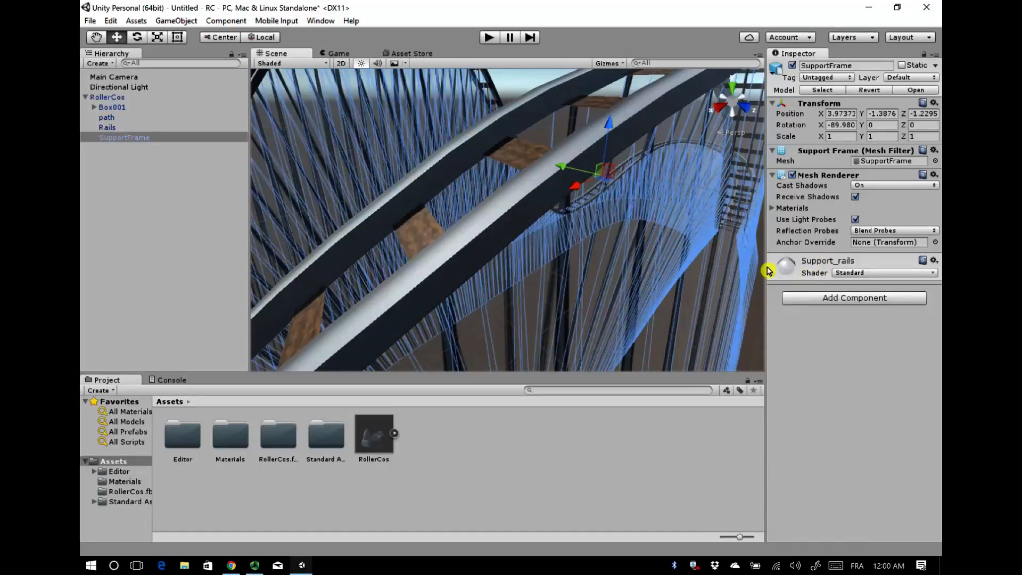
pyautogui.click(773, 280)
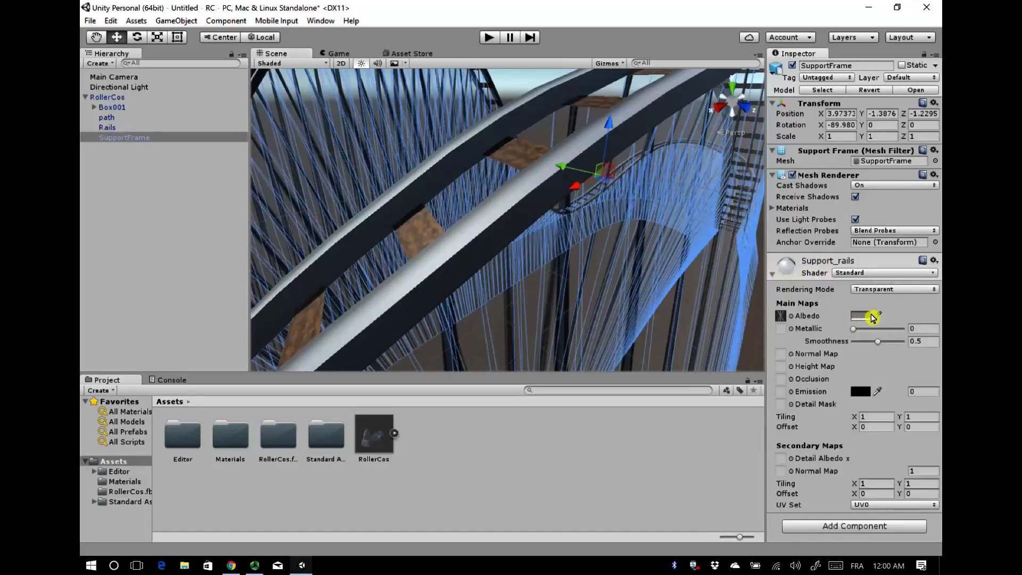
pyautogui.click(886, 290)
pyautogui.click(880, 315)
pyautogui.moveTo(639, 309); pyautogui.dragTo(708, 335, button='middle')
pyautogui.click(508, 264)
pyautogui.press('f')
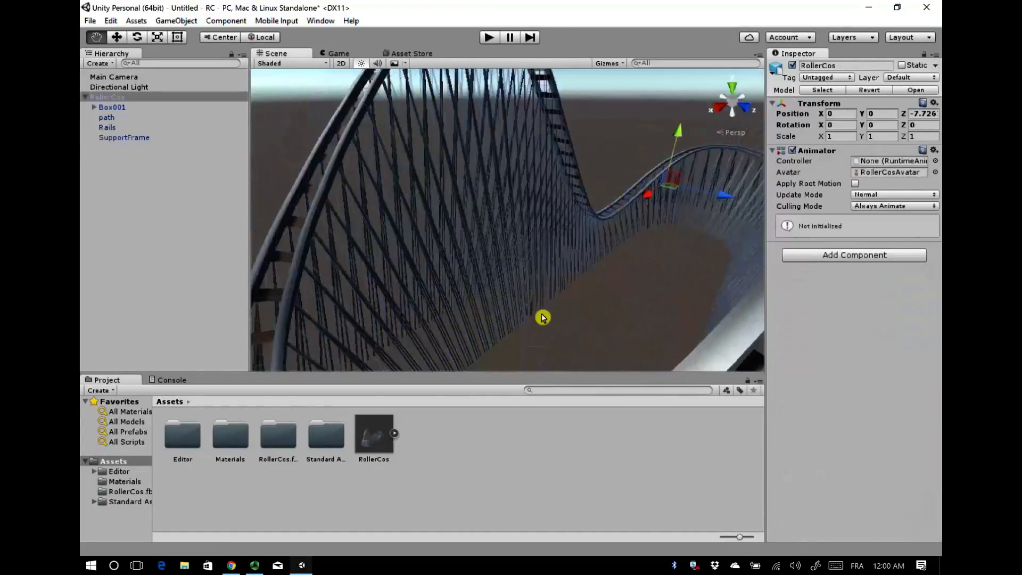
# Step: Locate the cart box on the coaster track and select its Box001 mesh
pyautogui.click(276, 229)
pyautogui.moveTo(511, 322); pyautogui.dragTo(406, 299, button='middle')
pyautogui.scroll(-5, 406, 299)
pyautogui.scroll(5, 443, 292)
pyautogui.scroll(3, 422, 342)
pyautogui.scroll(-5, 413, 354)
pyautogui.moveTo(413, 354); pyautogui.dragTo(420, 324, button='middle')
pyautogui.scroll(6, 449, 268)
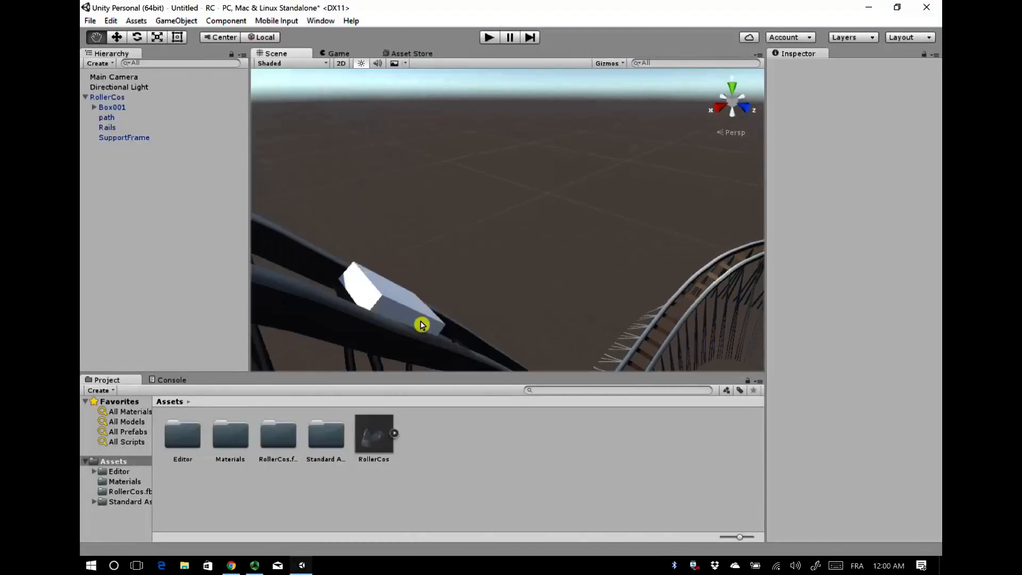
pyautogui.click(397, 310)
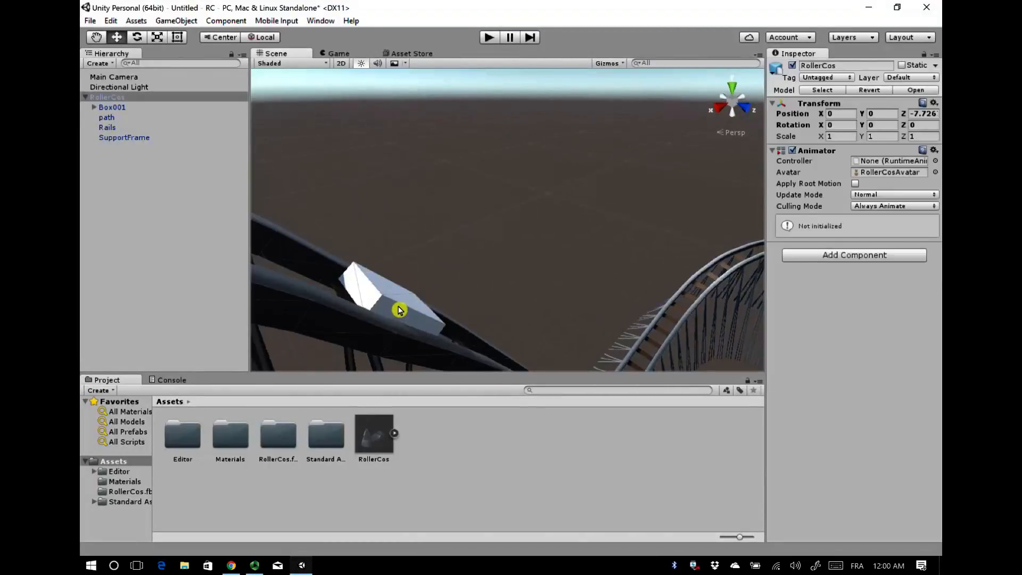
pyautogui.click(399, 310)
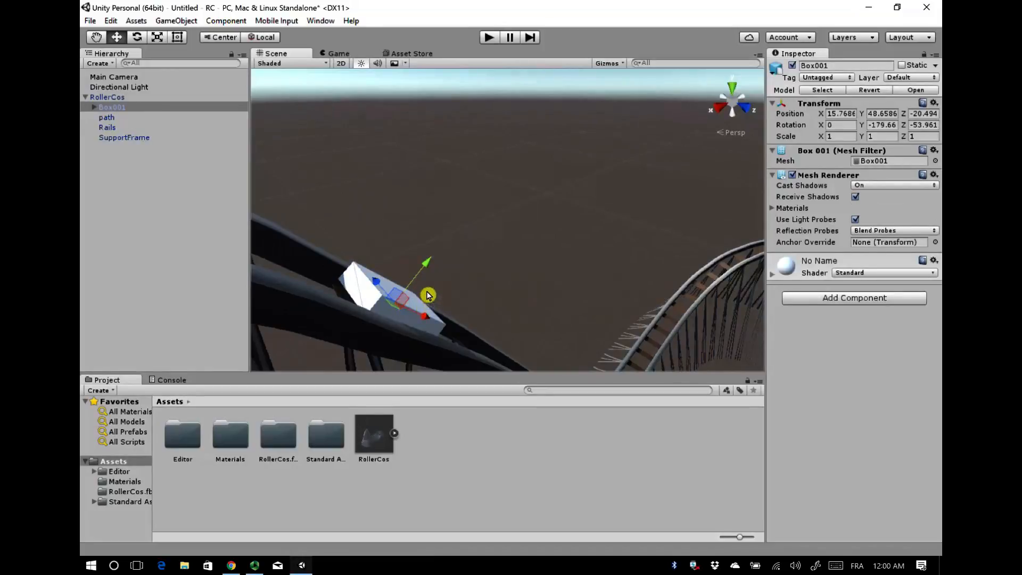
# Step: Expand the Box001 object and parent the Main Camera to its Camera001 child
pyautogui.click(96, 111)
pyautogui.click(94, 108)
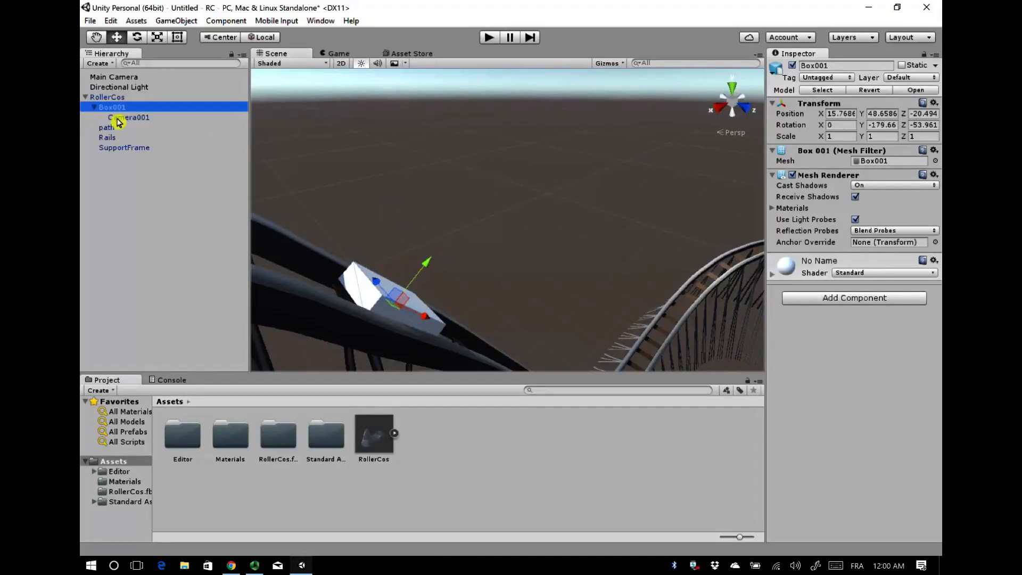
pyautogui.click(123, 118)
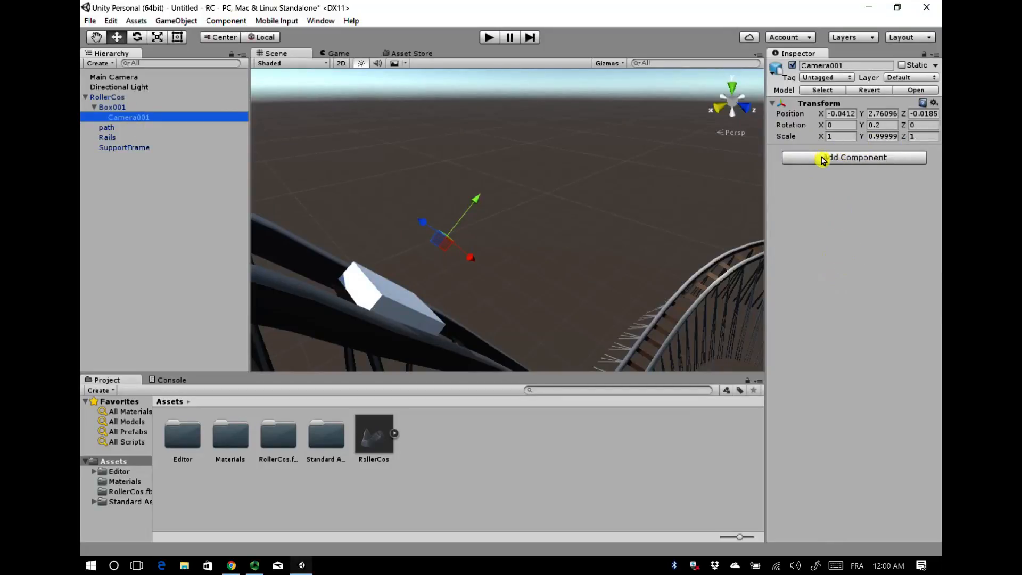
pyautogui.click(823, 159)
pyautogui.click(867, 463)
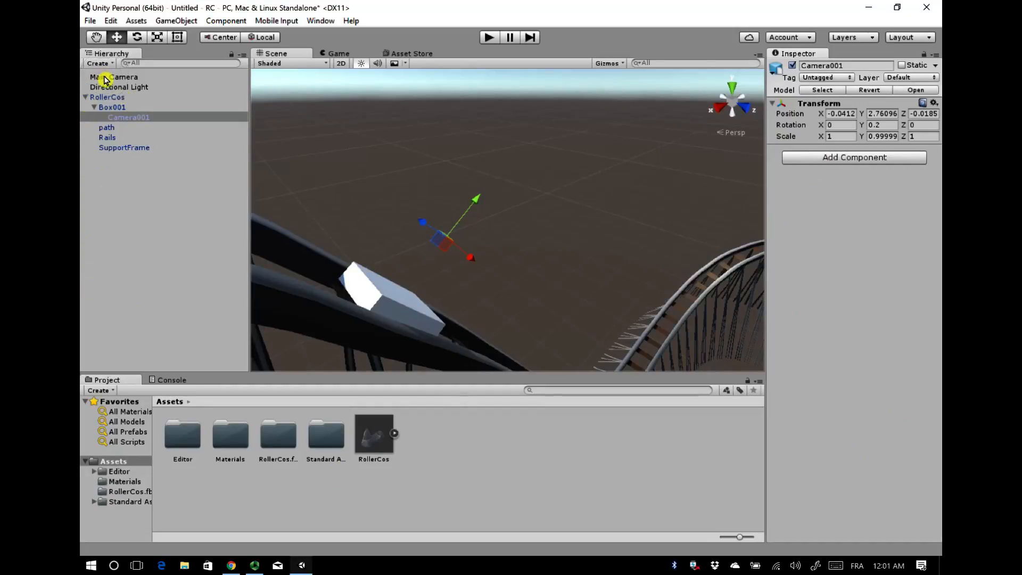
pyautogui.moveTo(105, 80); pyautogui.dragTo(128, 122)
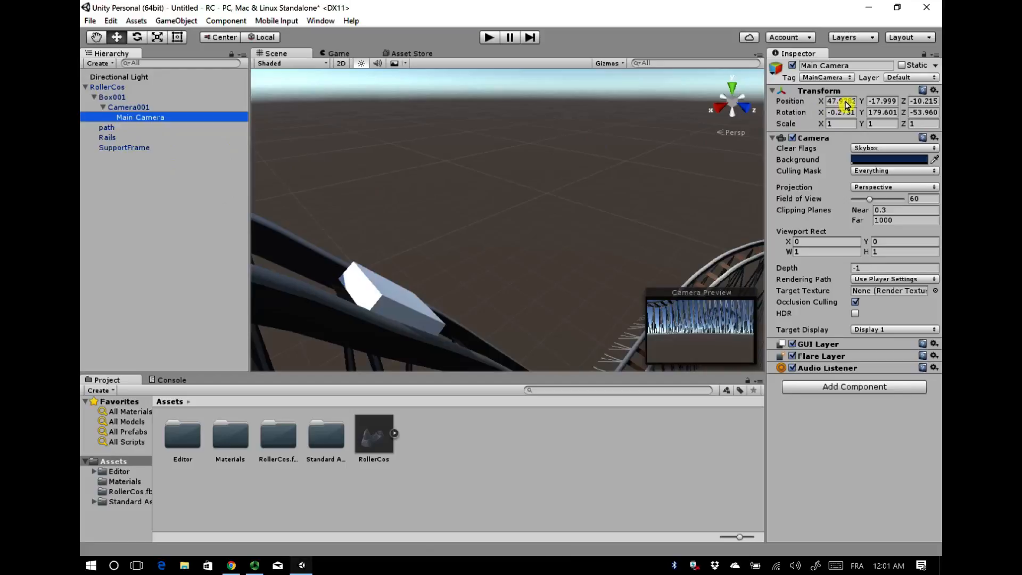
# Step: Reset the Main Camera's transform so it sits exactly at its Camera001 parent, and inspect its placement above the cart
pyautogui.click(935, 93)
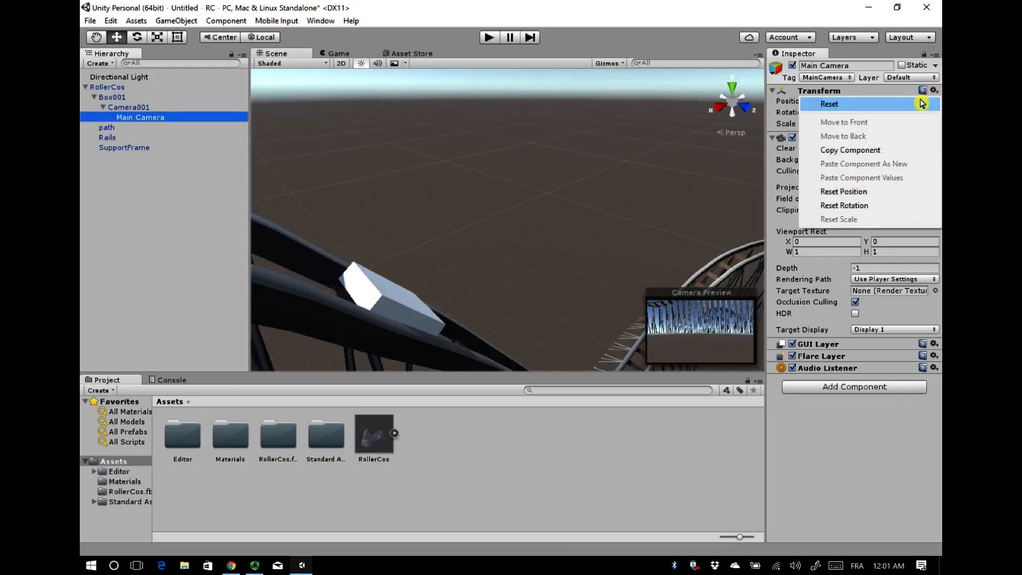
pyautogui.click(921, 105)
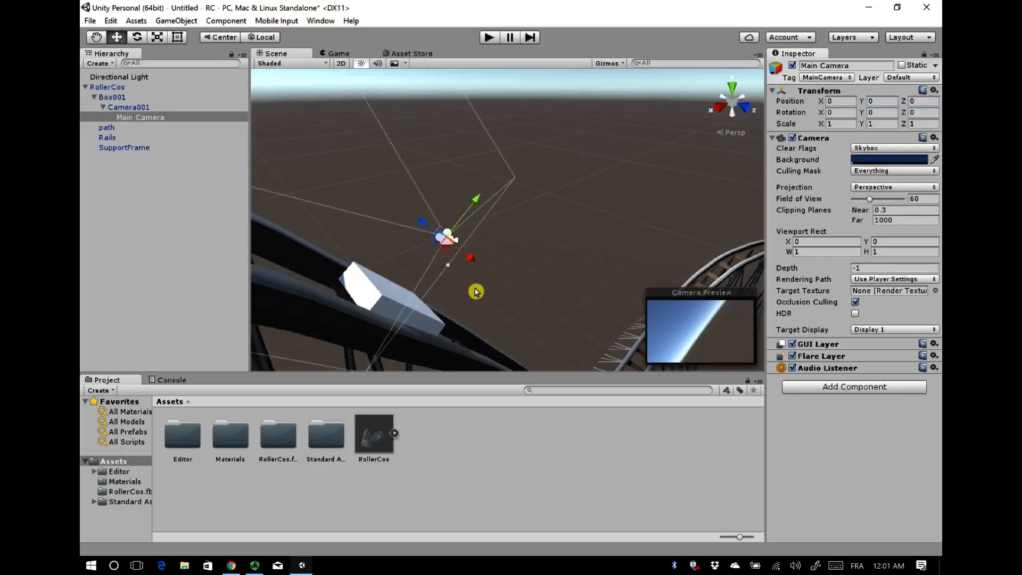
pyautogui.moveTo(480, 298); pyautogui.dragTo(455, 301, button='middle')
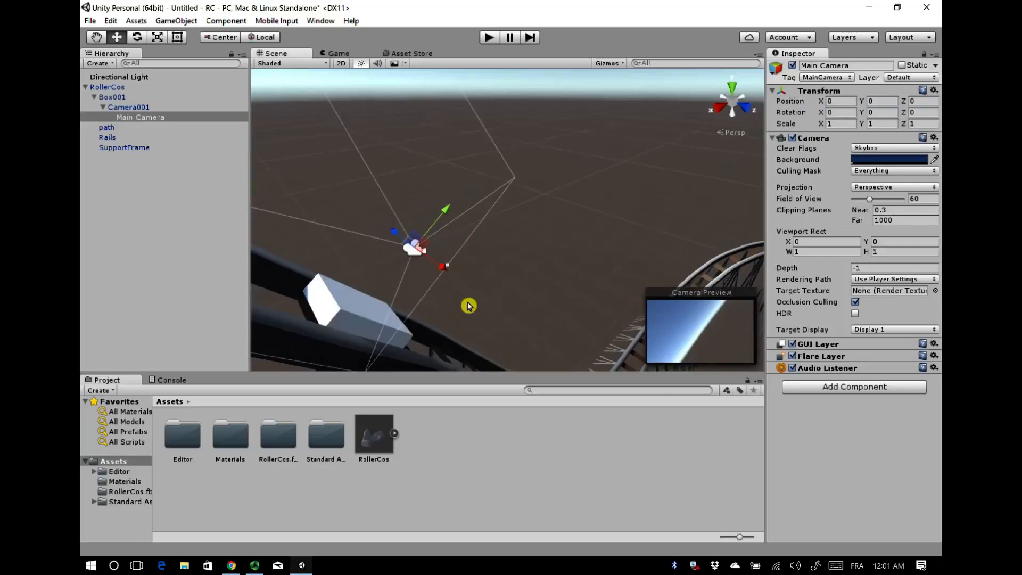
pyautogui.scroll(2, 393, 272)
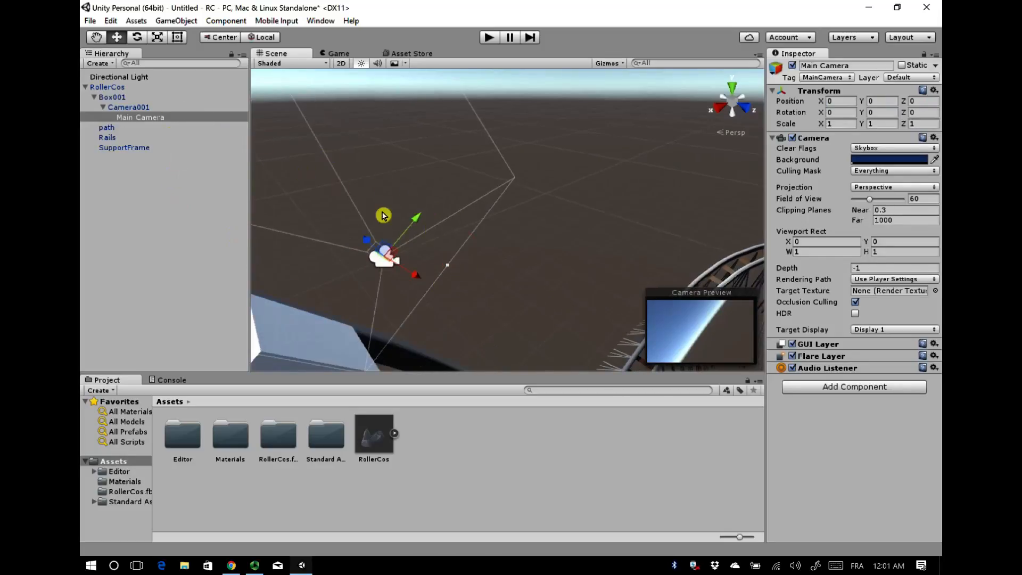
pyautogui.scroll(-3, 404, 238)
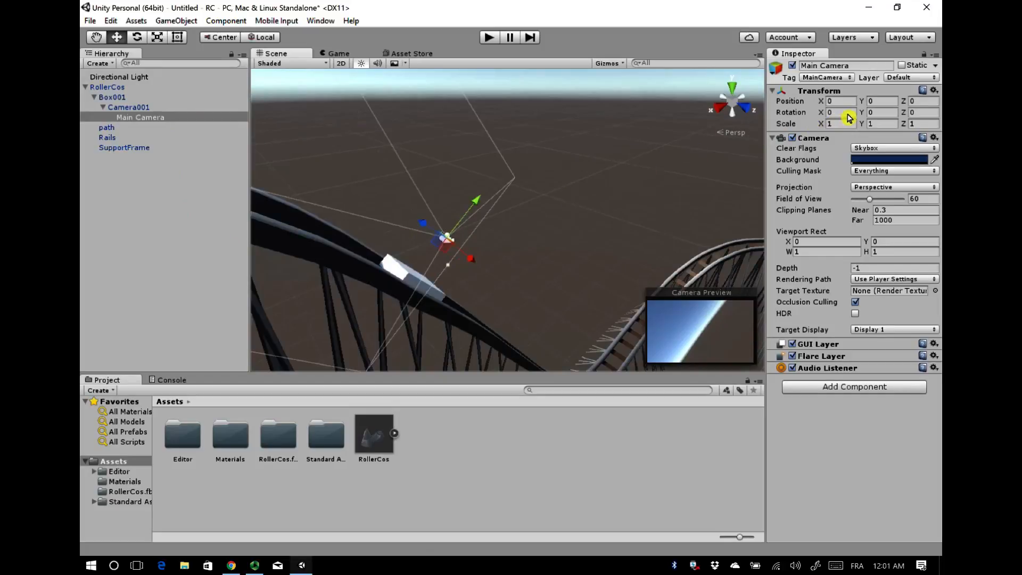
# Step: Aim the Main Camera along the track by setting its rotation to X 19.58 and Y -90
pyautogui.click(864, 113)
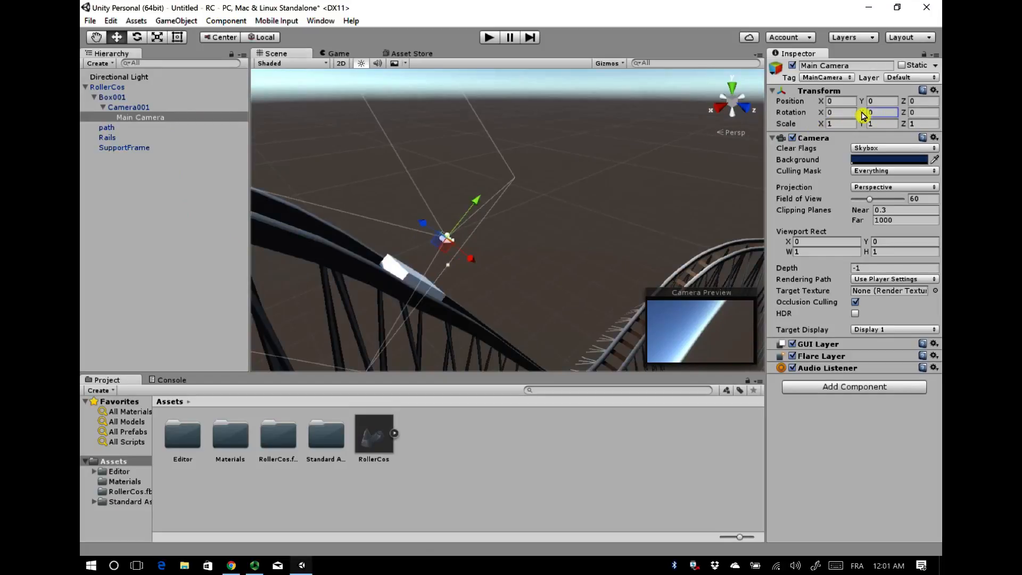
pyautogui.write('90')
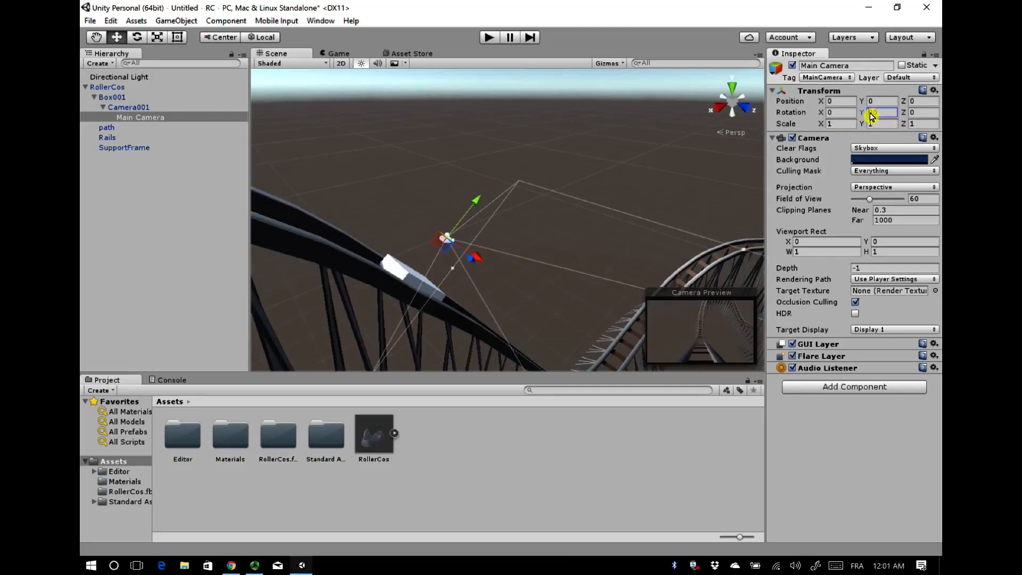
pyautogui.write('-')
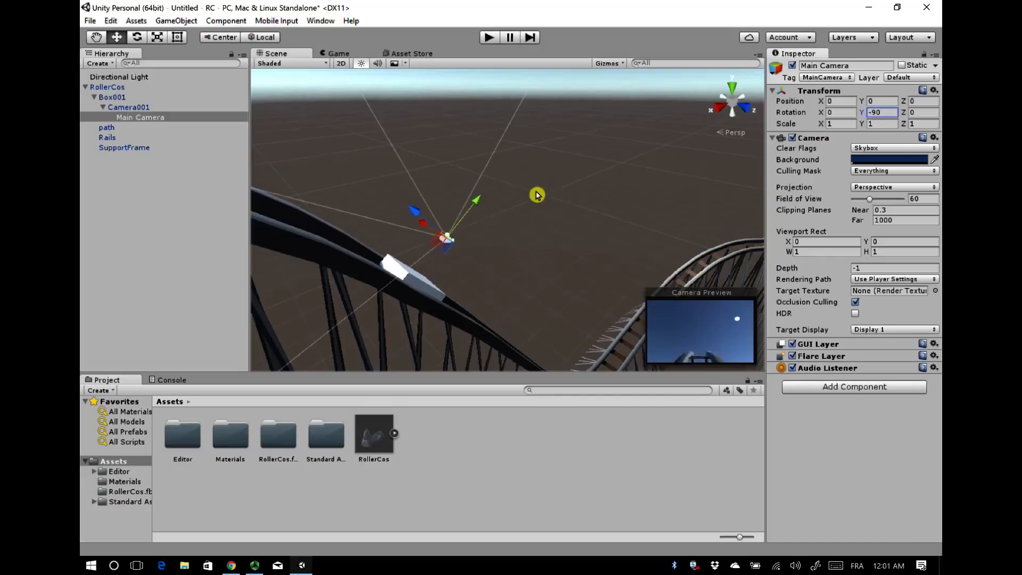
pyautogui.moveTo(826, 114); pyautogui.dragTo(709, 247)
# Step: Set the Main Camera's field of view to 65 and its far clipping plane to 500
pyautogui.moveTo(872, 202); pyautogui.dragTo(871, 201)
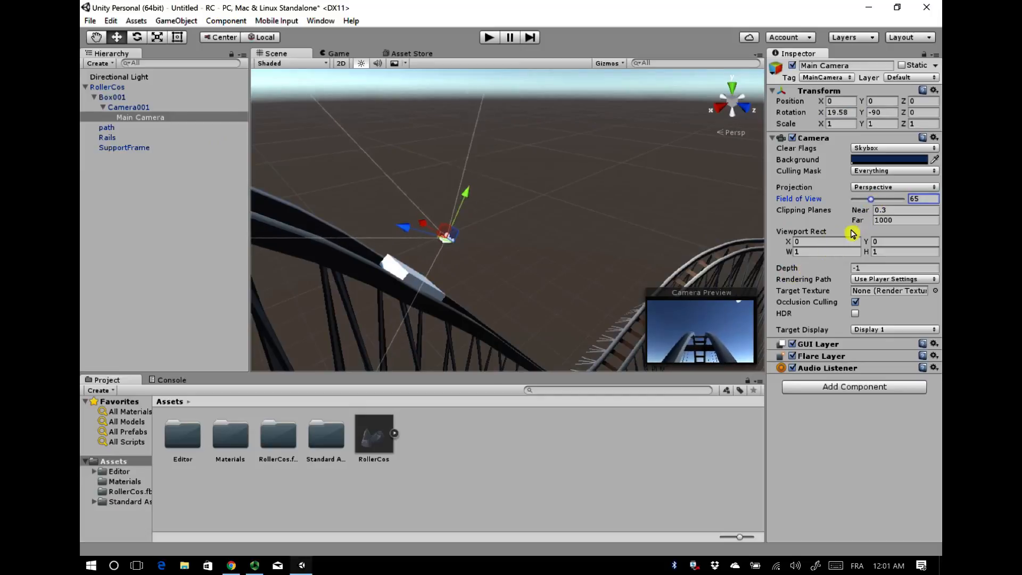
pyautogui.click(900, 223)
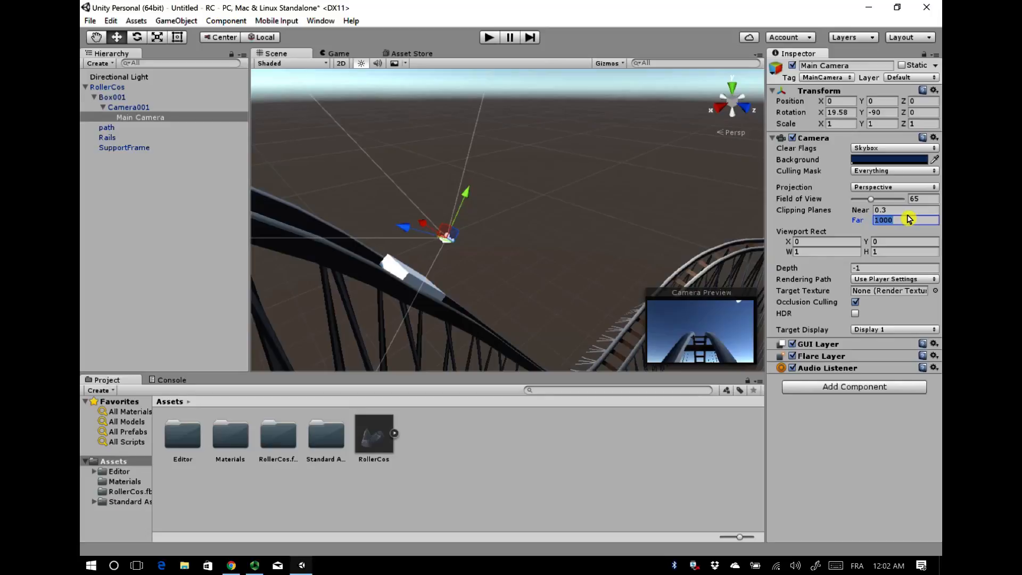
pyautogui.write('500')
# Step: Apply the loop clip from the RollerCos asset to the RollerCos object and reposition the loop state in its animator controller
pyautogui.click(112, 89)
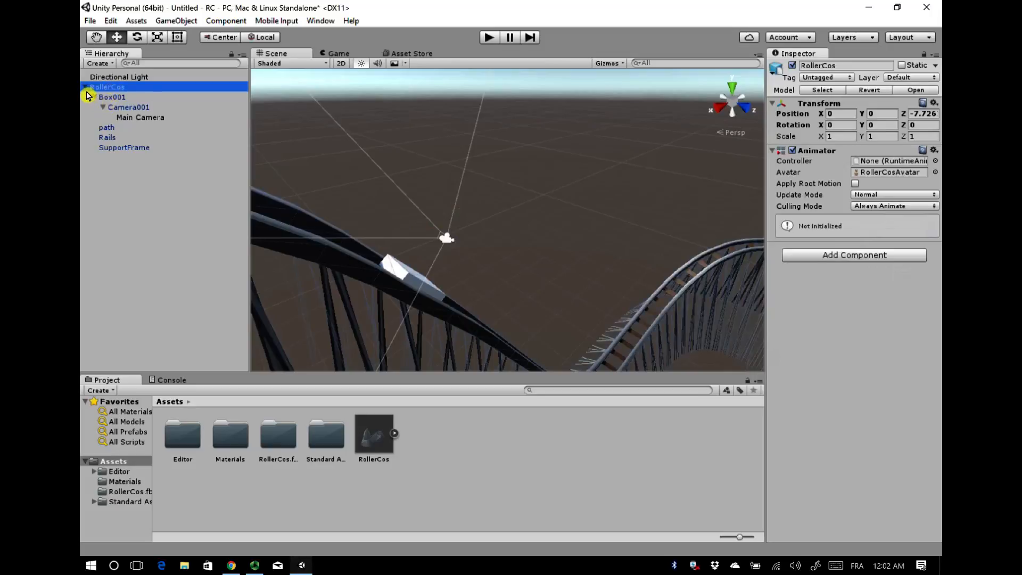
pyautogui.click(85, 89)
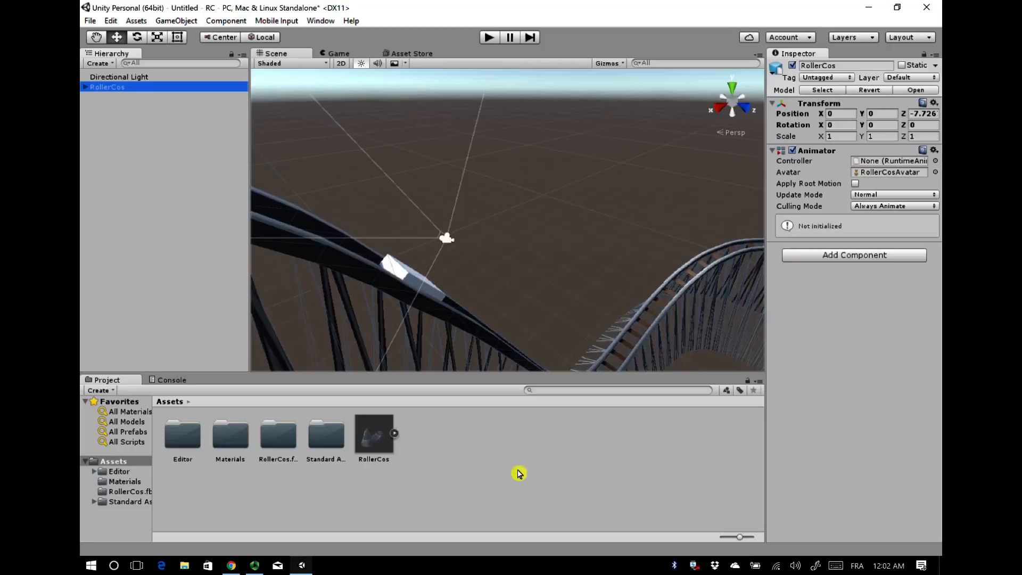
pyautogui.click(396, 438)
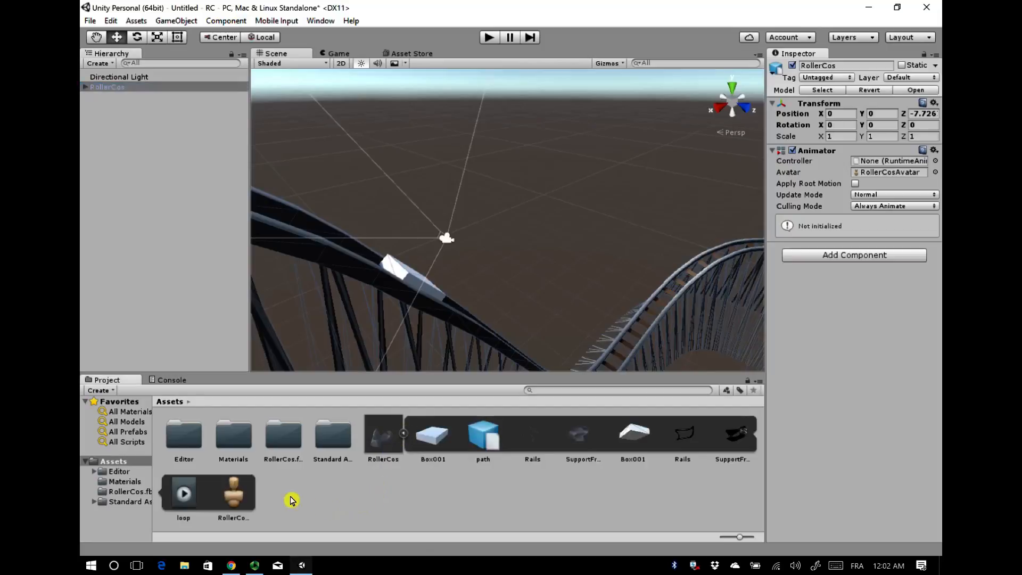
pyautogui.click(185, 497)
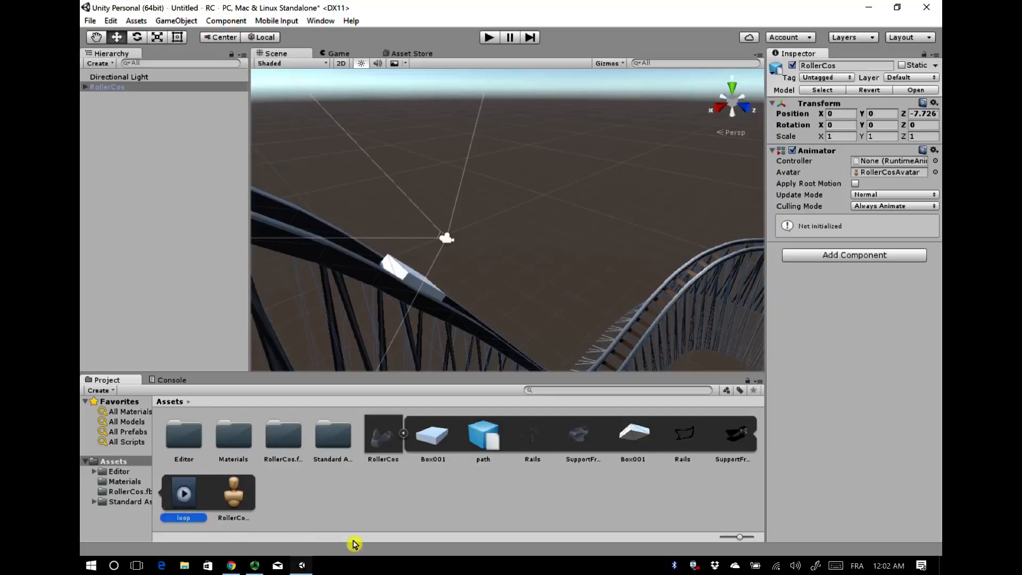
pyautogui.moveTo(418, 533); pyautogui.dragTo(866, 354)
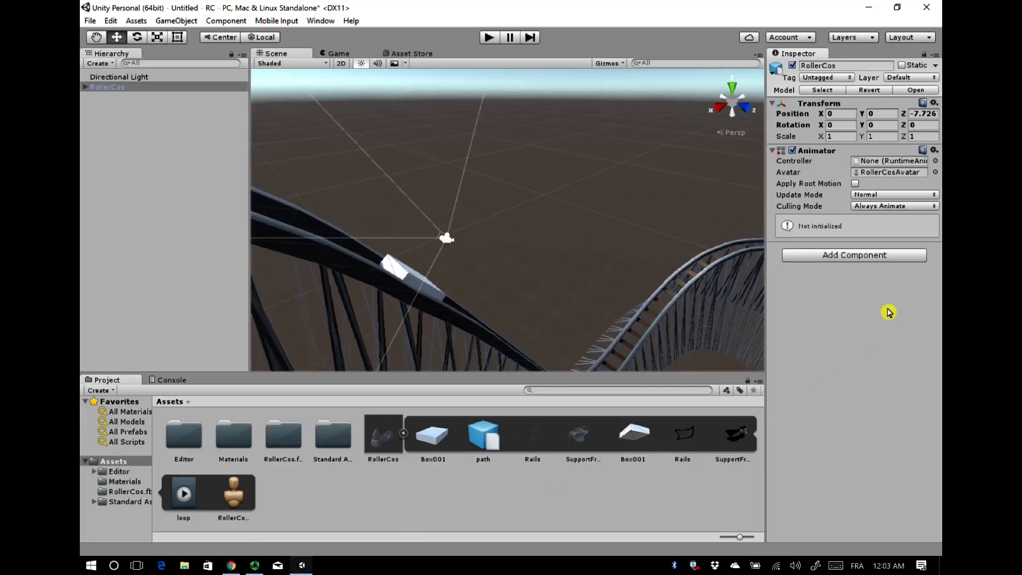
pyautogui.doubleClick(877, 161)
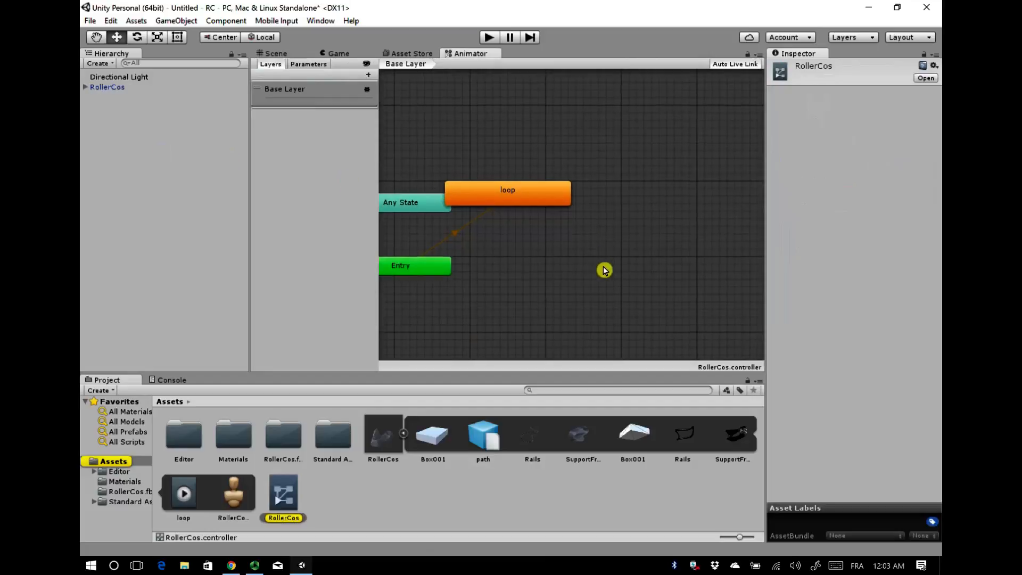
pyautogui.moveTo(645, 170); pyautogui.dragTo(665, 193)
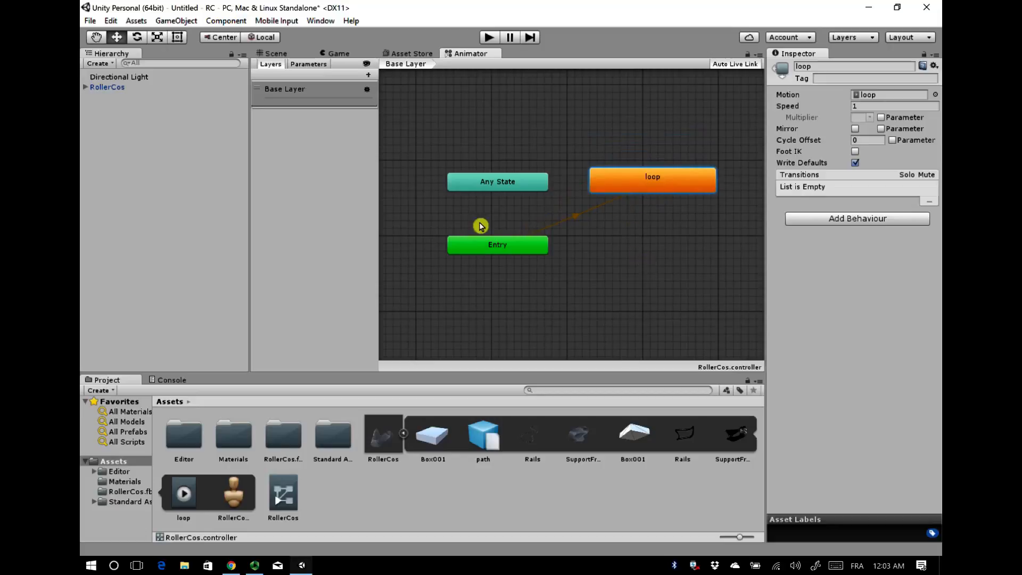
# Step: Play the scene in the Game view to test the coaster ride, and stop playback
pyautogui.click(339, 54)
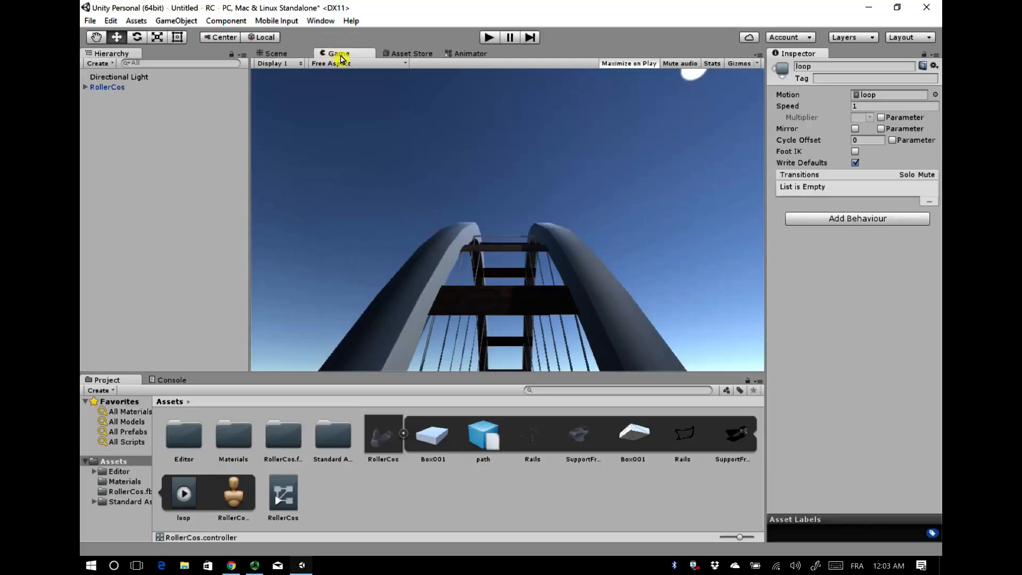
pyautogui.click(341, 58)
pyautogui.click(488, 38)
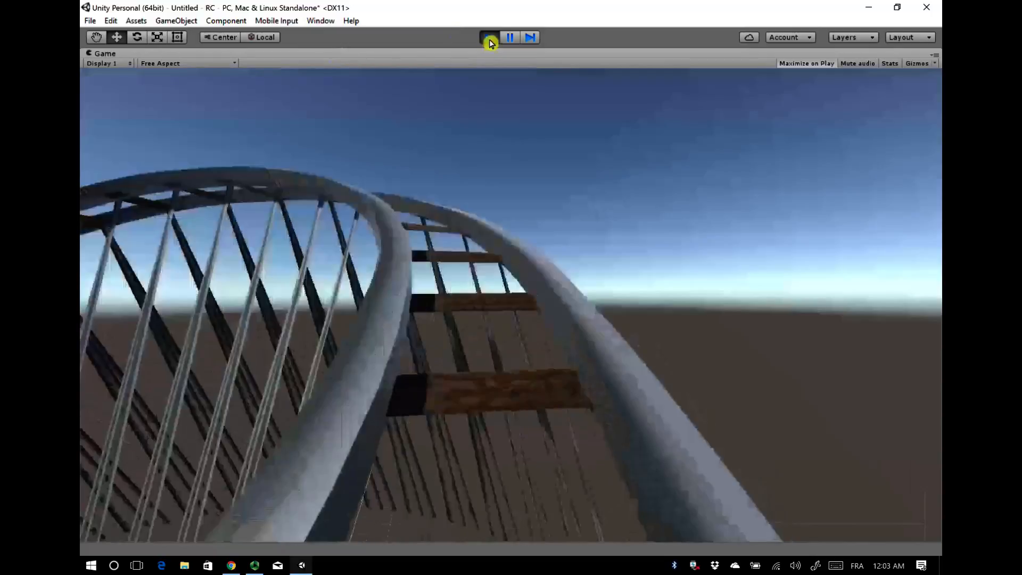
pyautogui.click(489, 39)
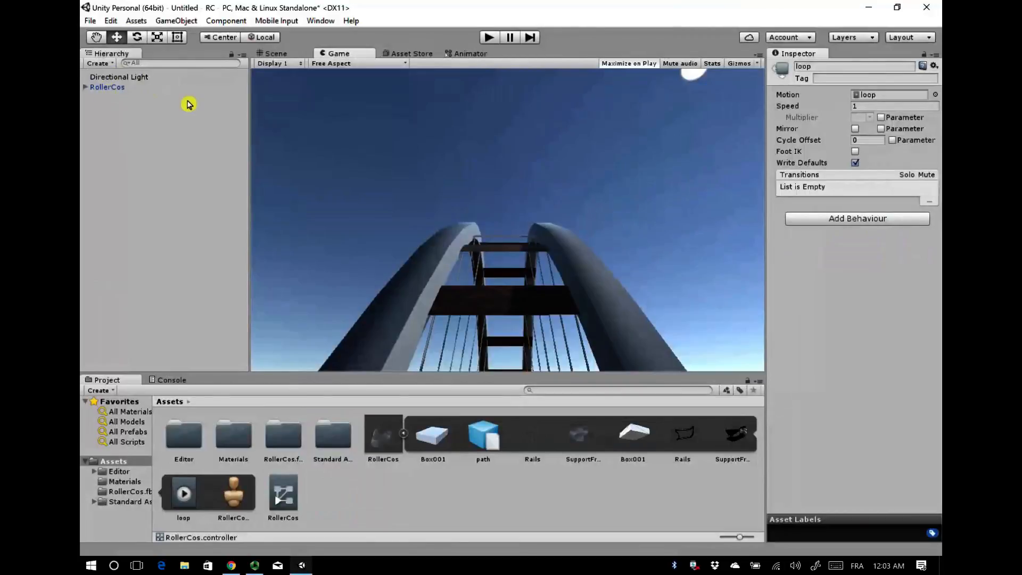
# Step: Set the speed of the loop state in the RollerCos animator controller to 0.3 and play the scene
pyautogui.click(463, 54)
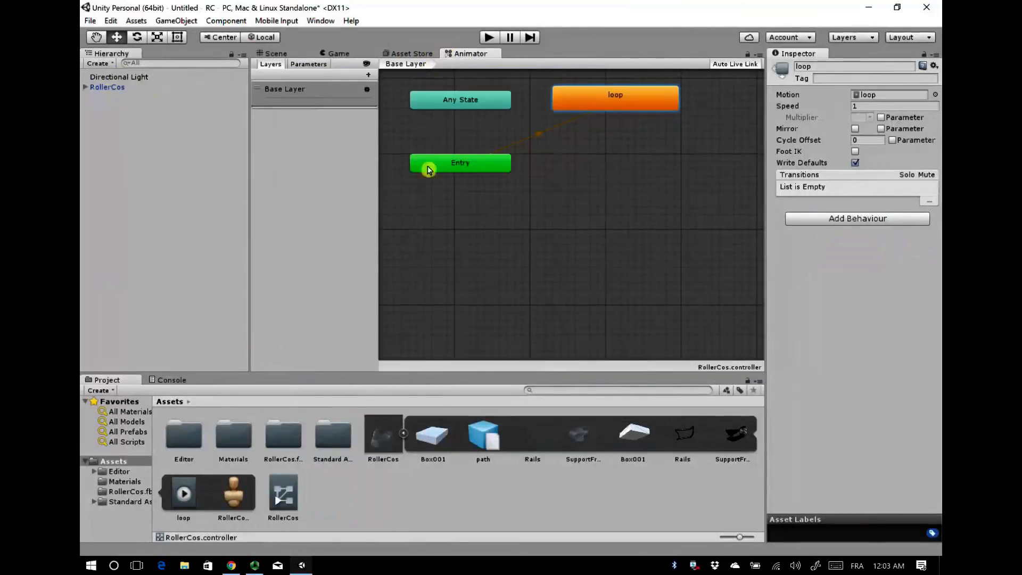
pyautogui.press('f')
pyautogui.moveTo(563, 201); pyautogui.dragTo(568, 223)
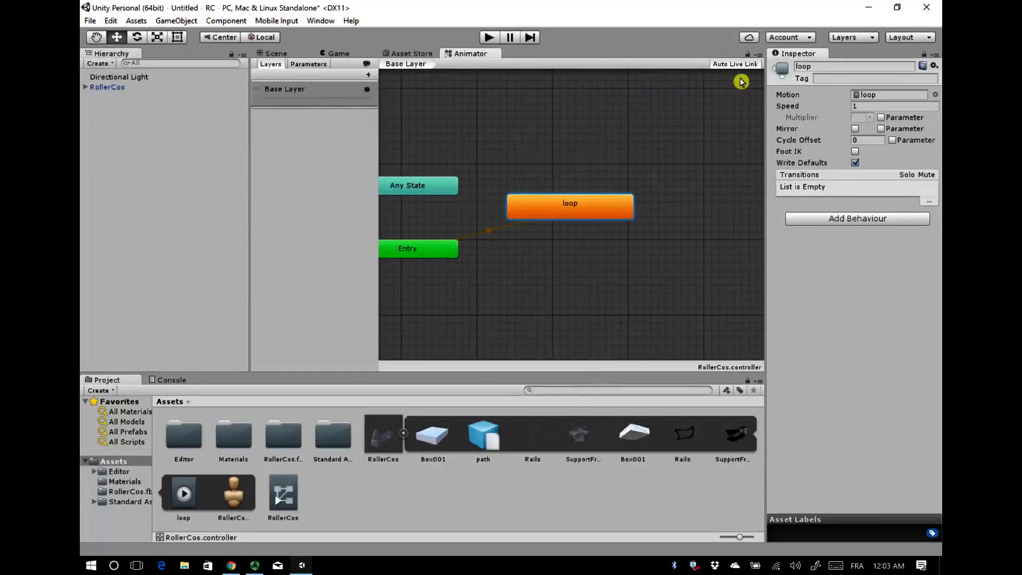
pyautogui.click(863, 107)
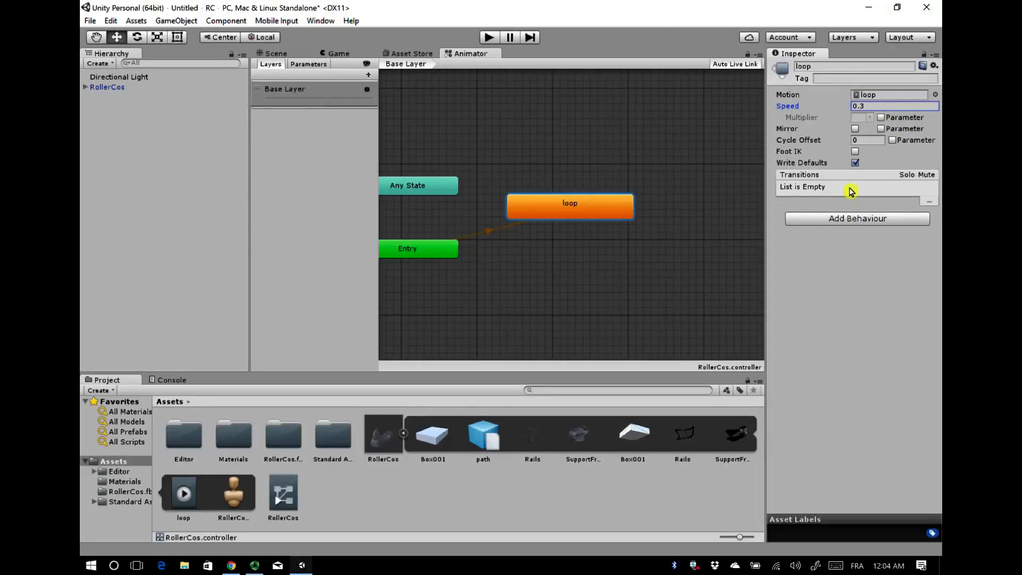
pyautogui.click(489, 37)
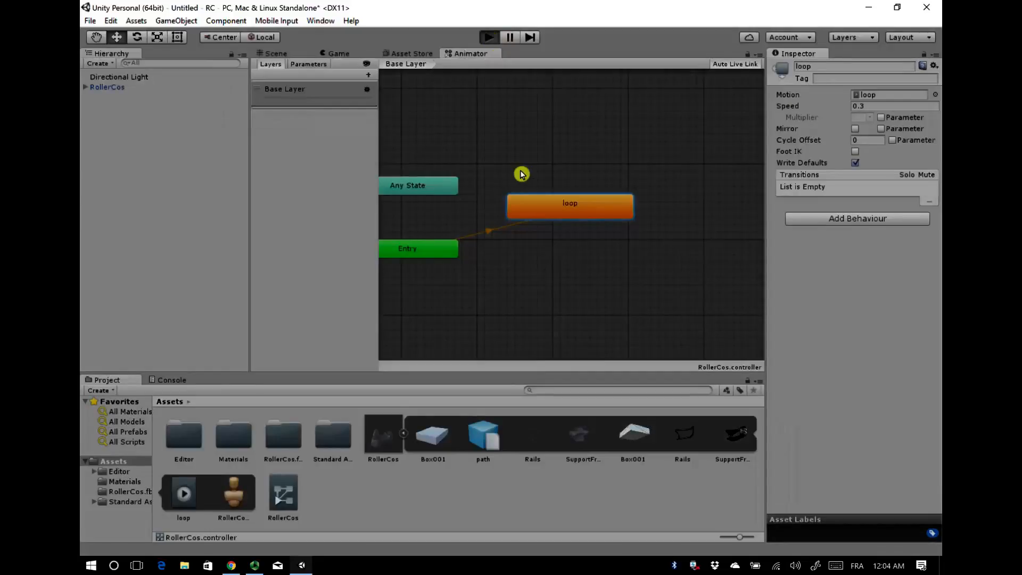